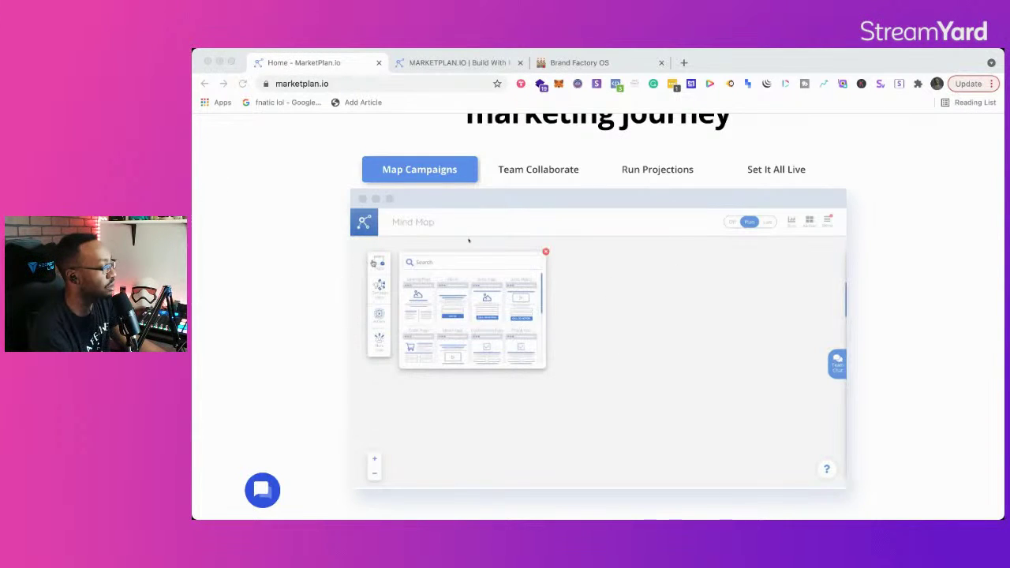
Step: Step through the Team Collaborate, Run Projections and Set It All Live demo stages
click(536, 175)
click(543, 170)
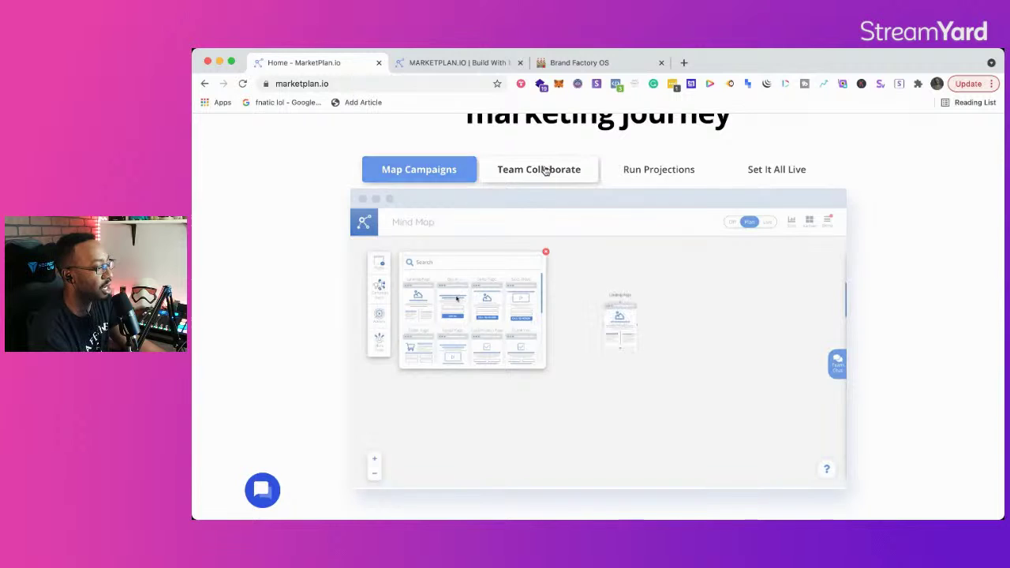
click(649, 171)
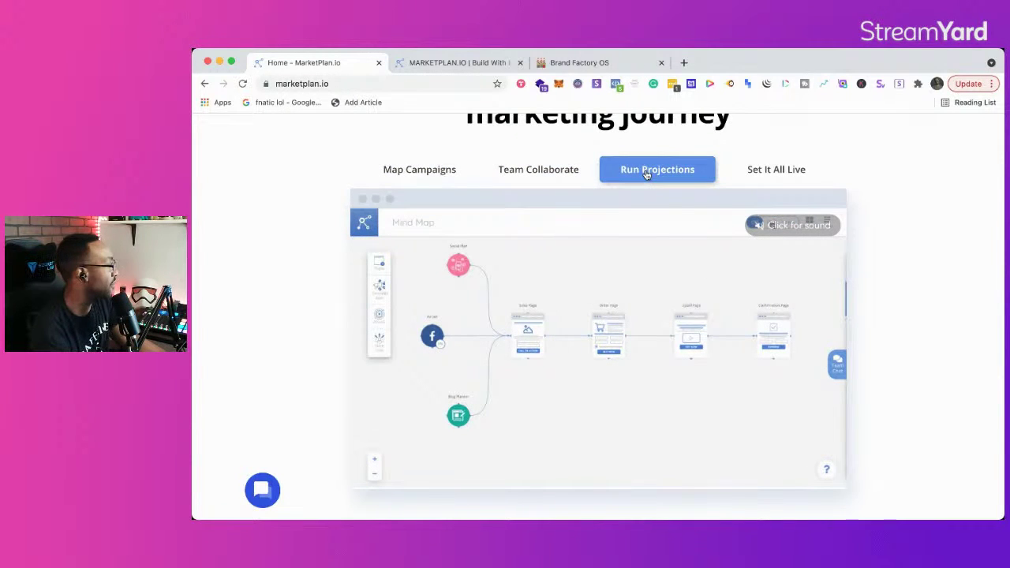
click(753, 171)
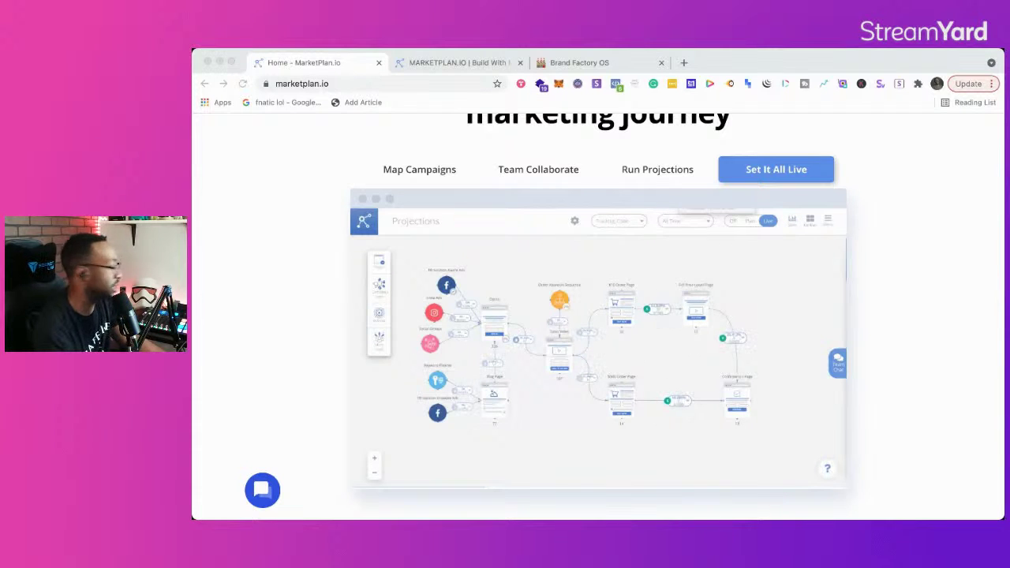
Step: Scroll back to the top and put the browser window into full screen
scroll(588, 406, up, 8)
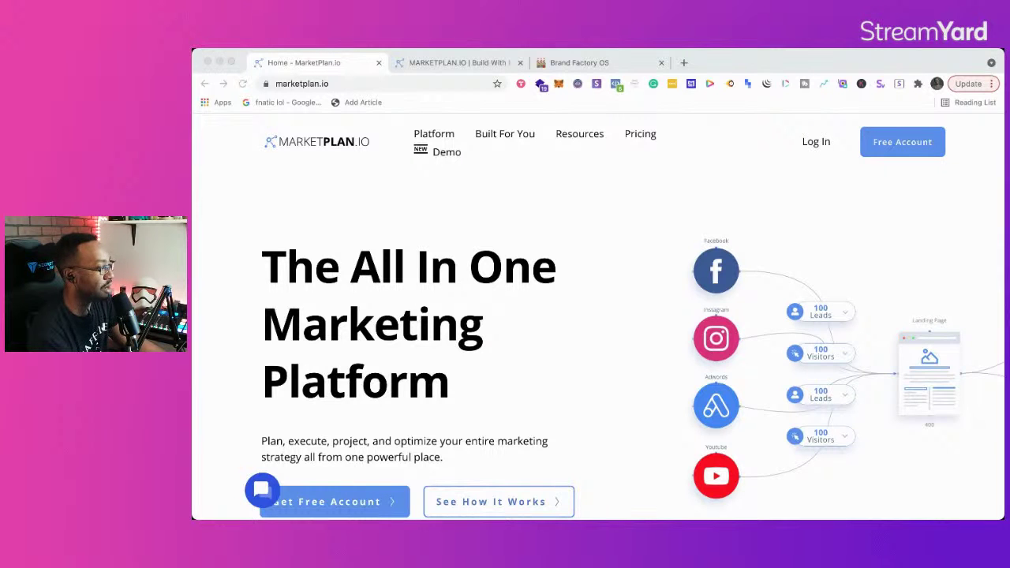
click(230, 64)
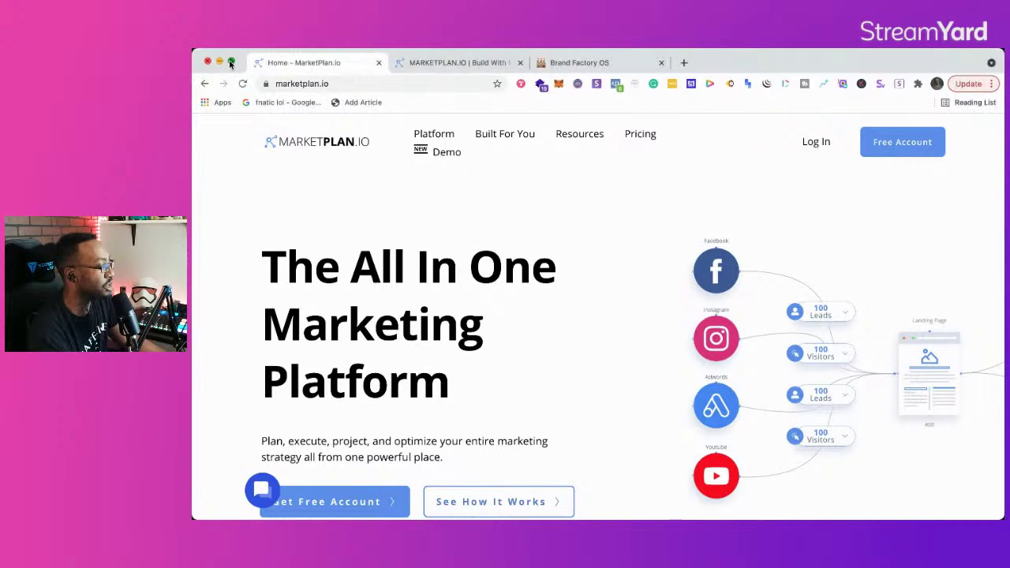
click(231, 63)
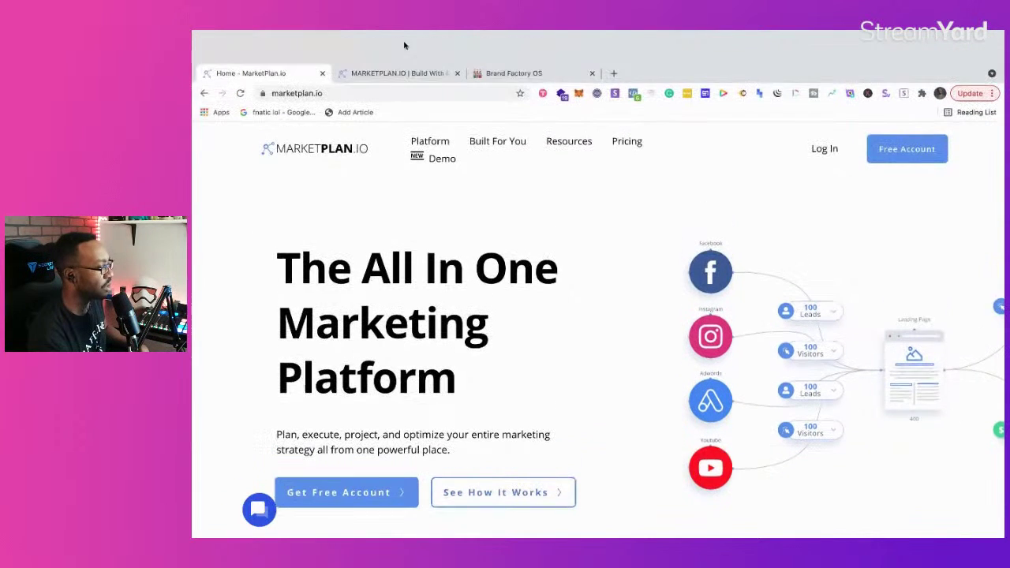
Step: Go to the projects page, open the Projects list and dismiss the Coming Soon notice
click(394, 73)
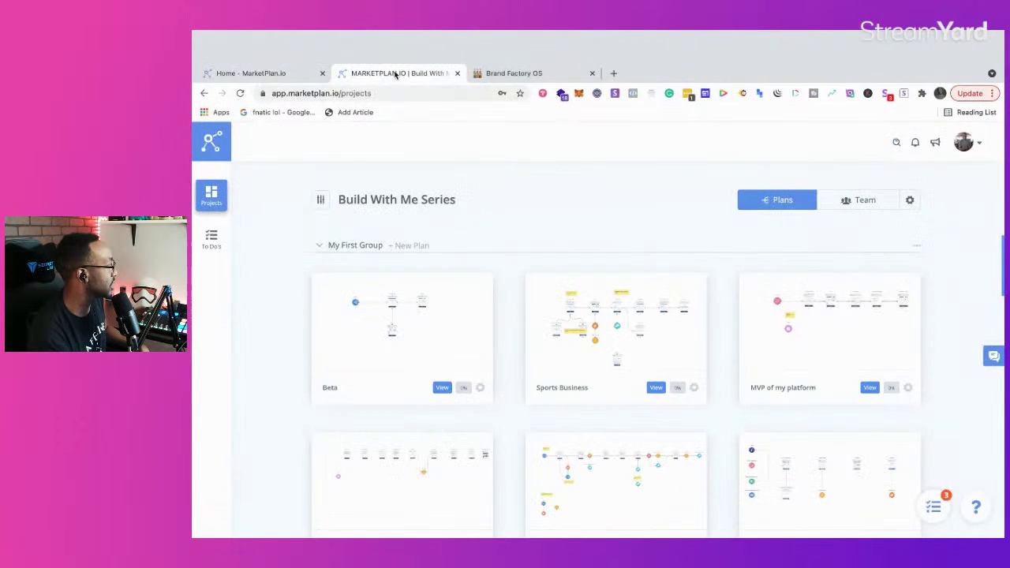
click(290, 73)
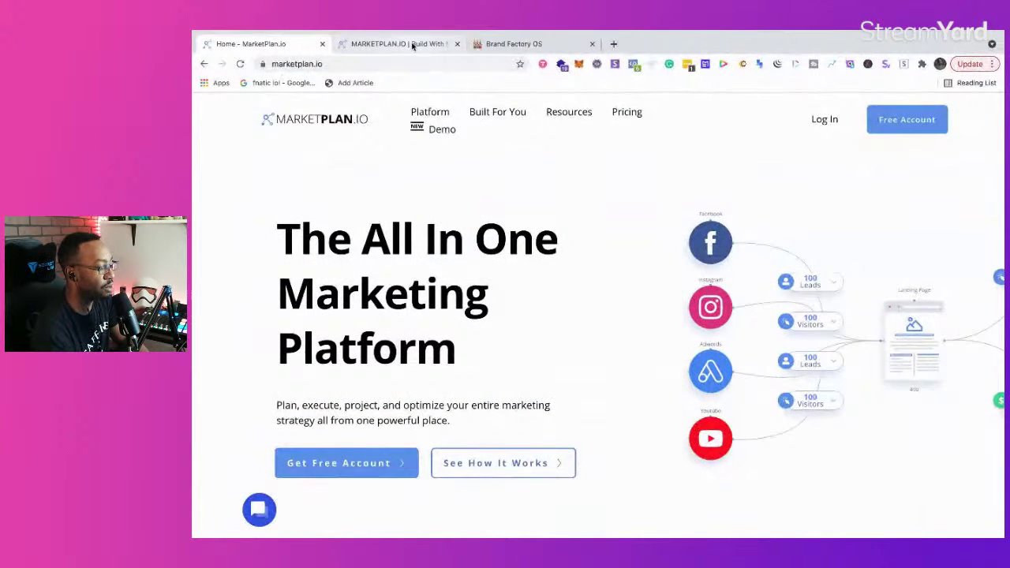
click(412, 44)
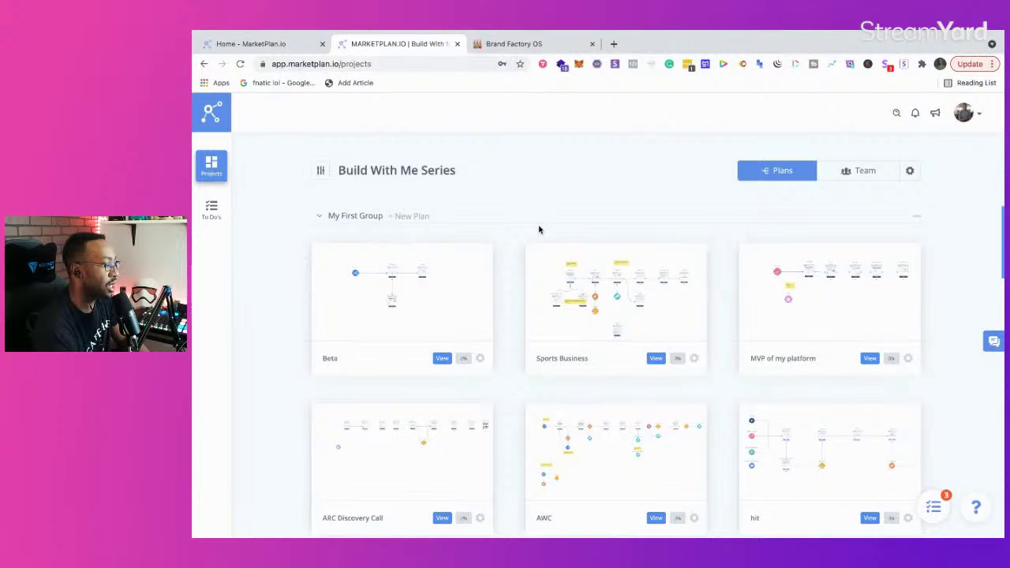
click(210, 167)
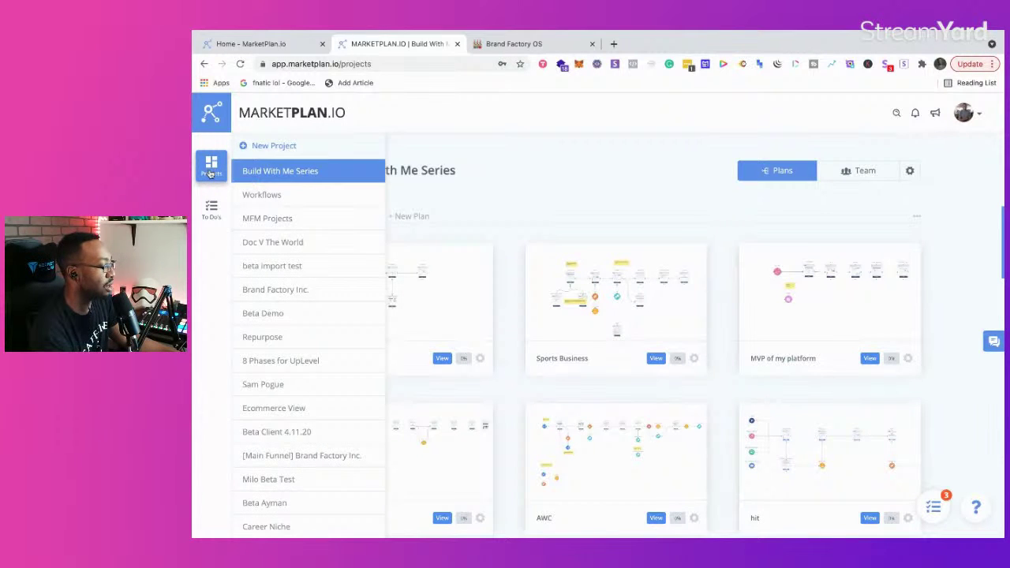
click(206, 208)
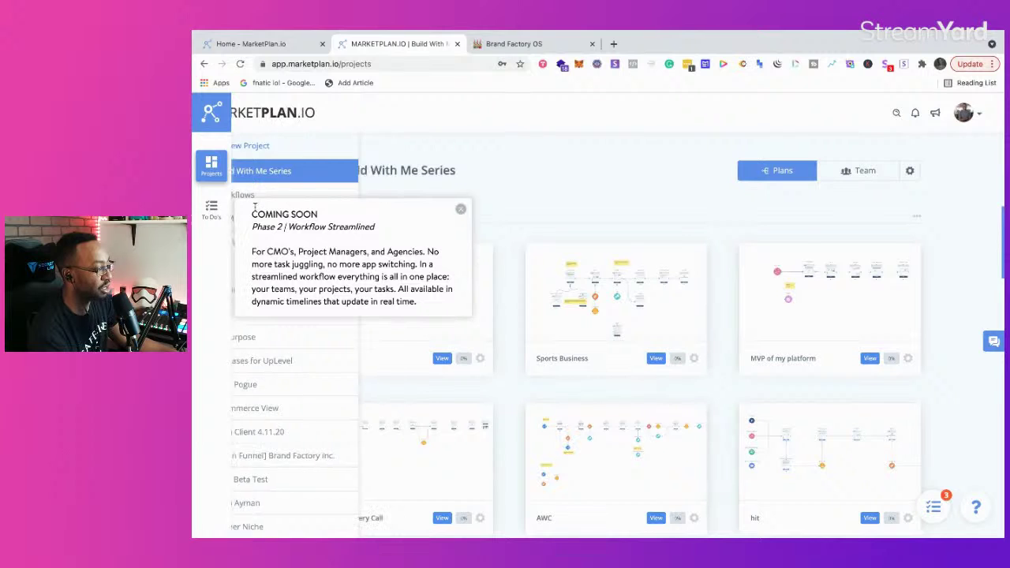
click(461, 208)
Step: Open the Build With Me Series project and look over its plans
mouse_move(225, 181)
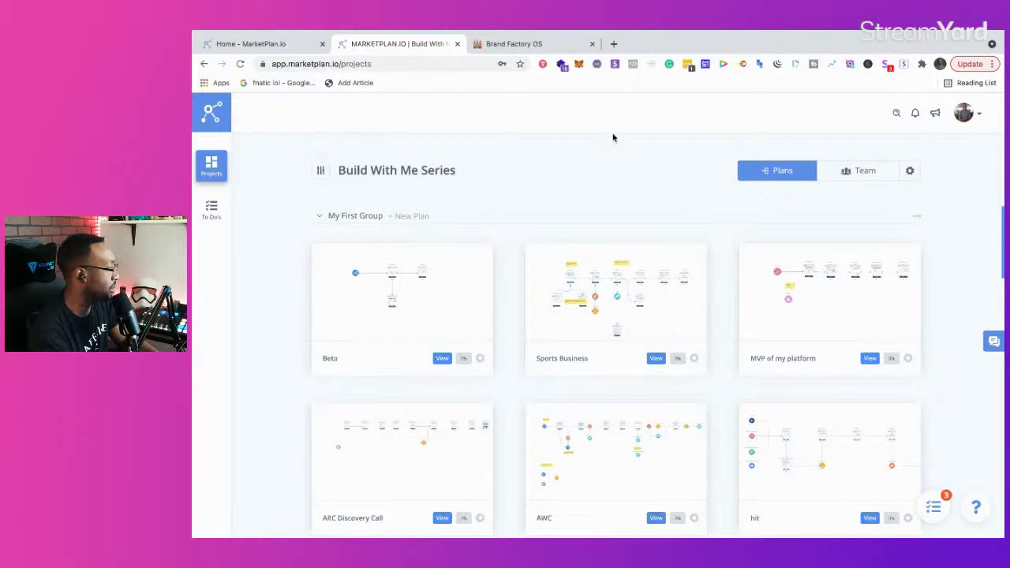
mouse_move(267, 169)
click(300, 145)
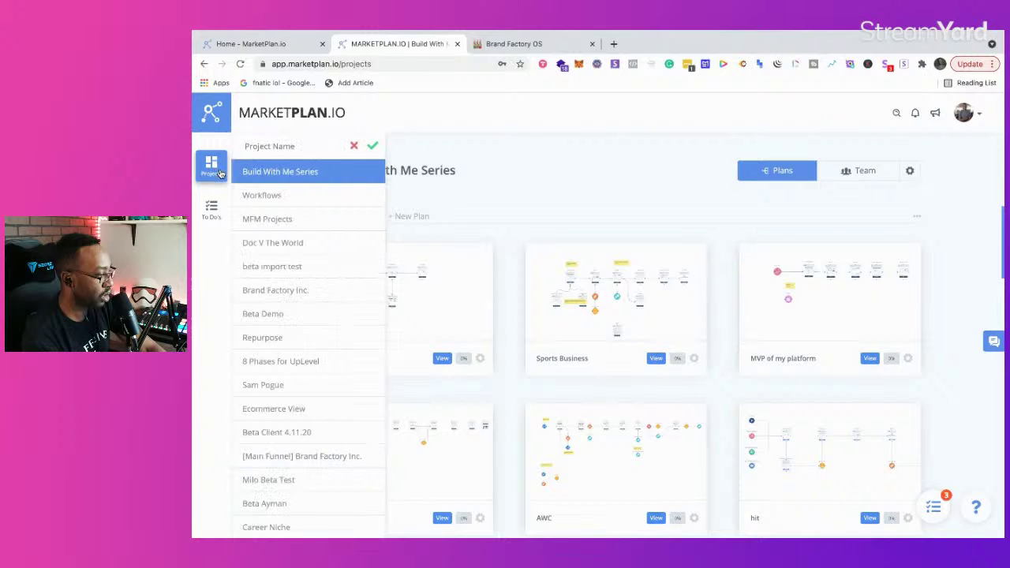
click(273, 172)
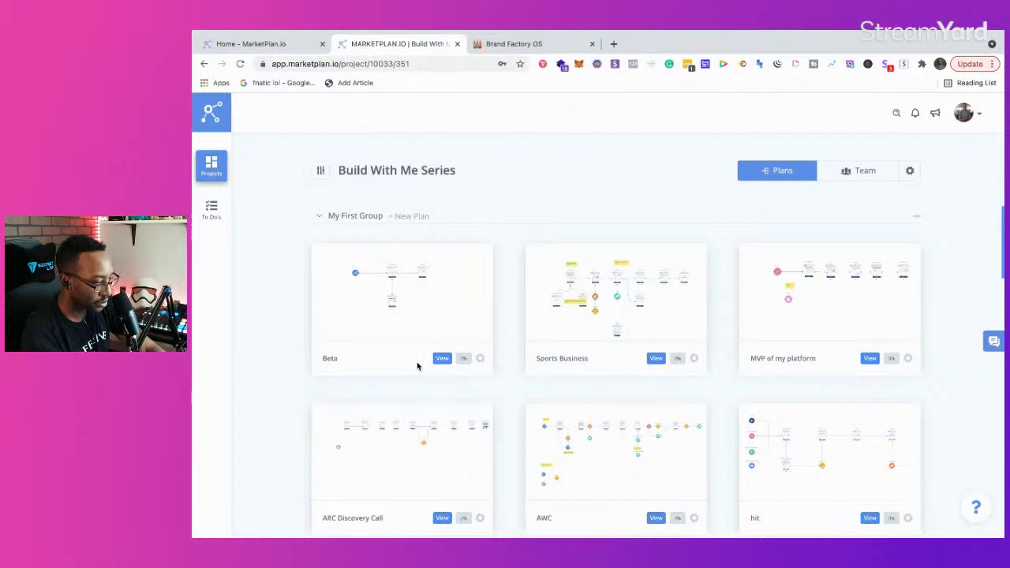
scroll(417, 365, down, 5)
scroll(418, 366, up, 5)
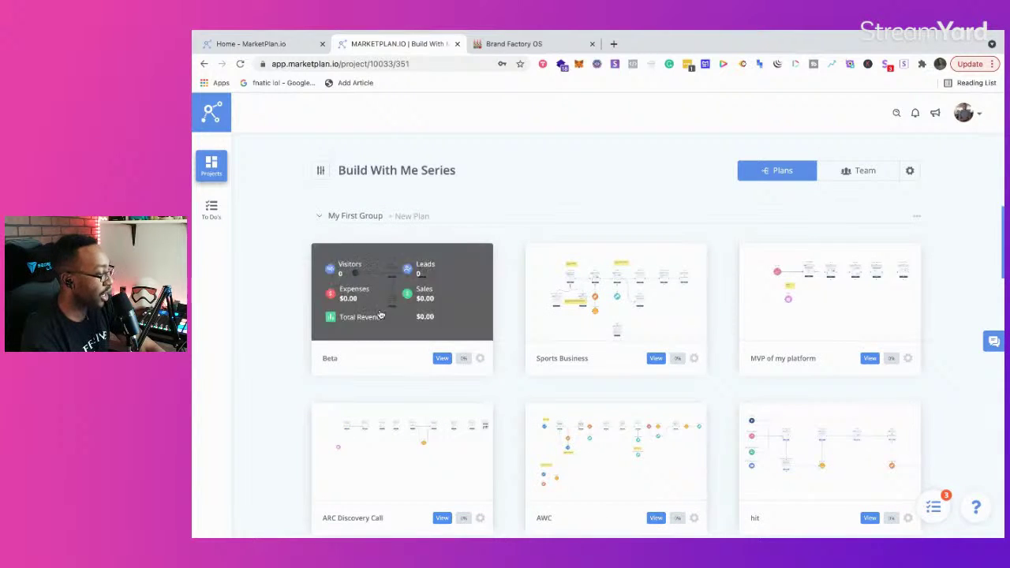
Step: Create the 'Beta live use case' plan in My First Group with ($) US Dollar currency
click(412, 218)
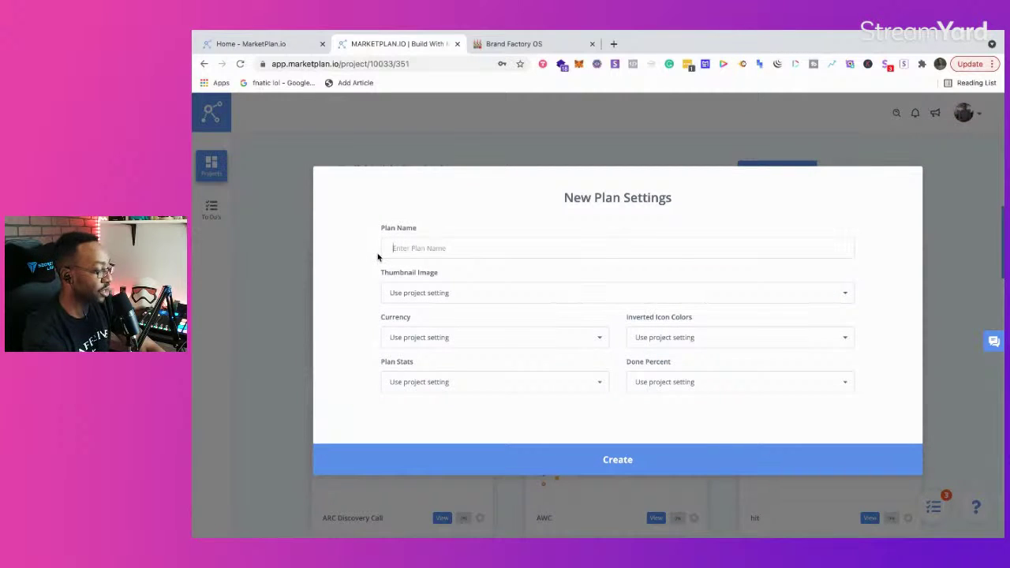
text(Beta live use case)
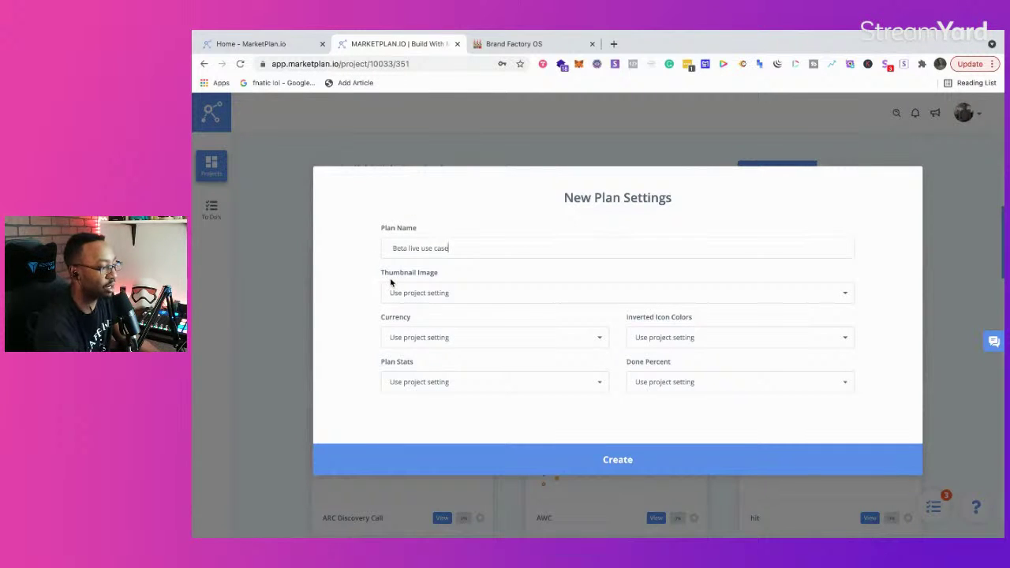
click(395, 342)
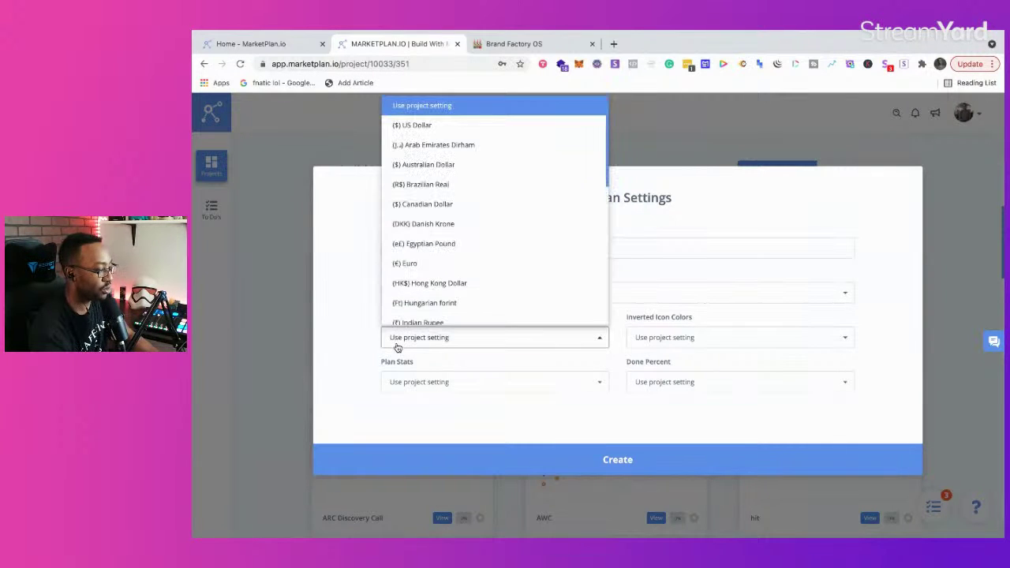
click(470, 129)
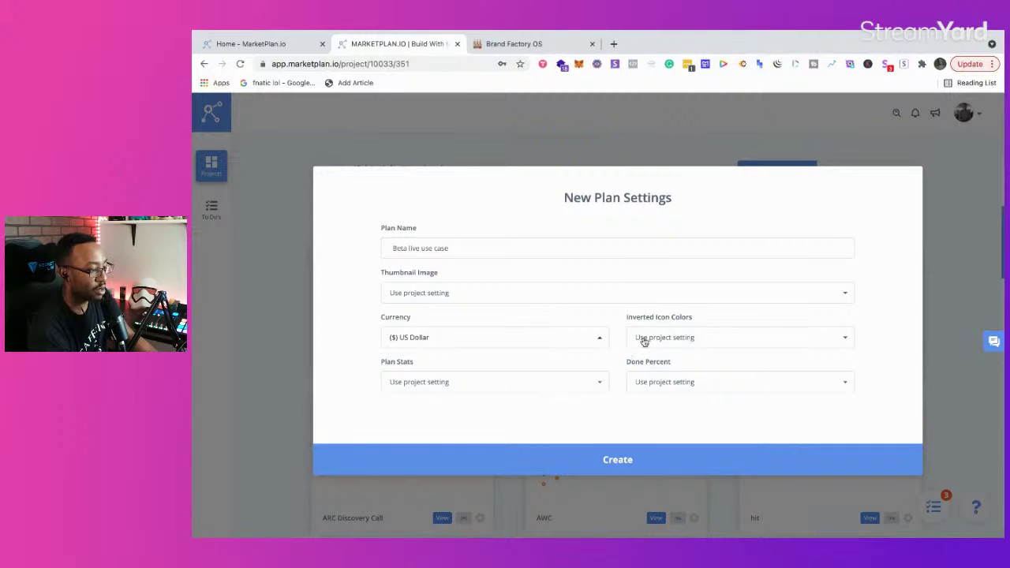
click(603, 462)
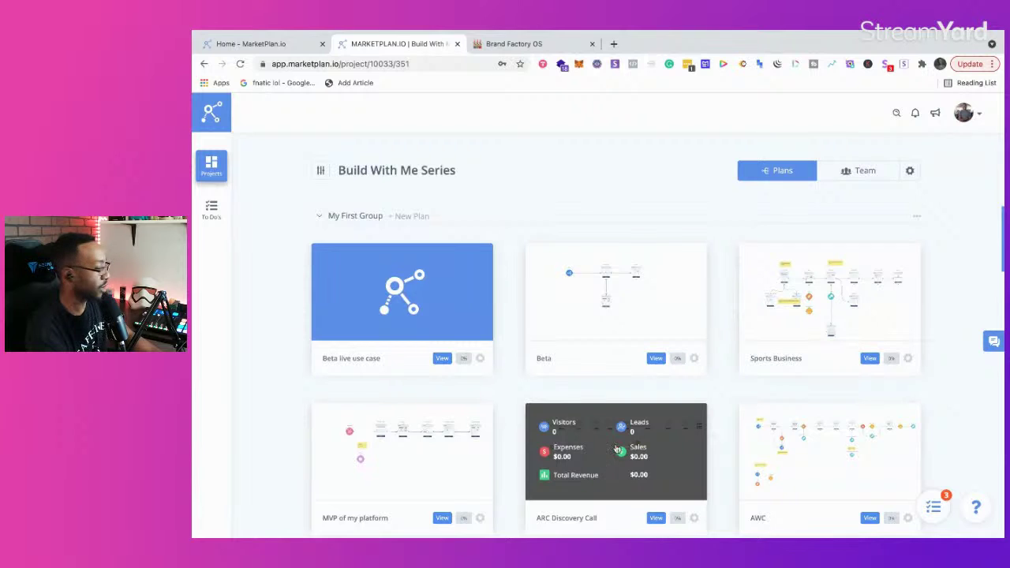
Step: Open the Beta live use case plan and start it from the blank template
click(442, 359)
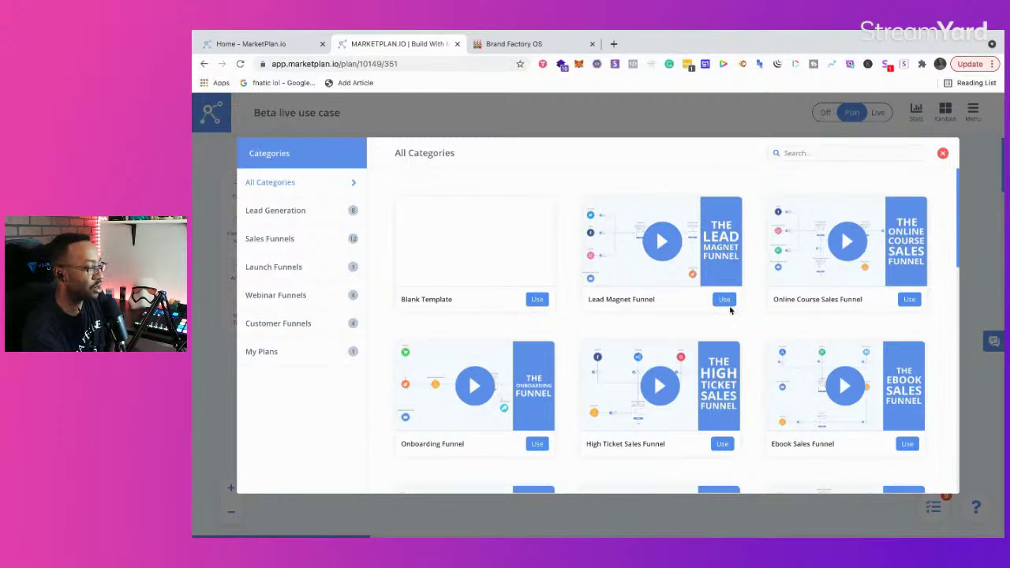
scroll(730, 300, down, 4)
scroll(726, 309, up, 5)
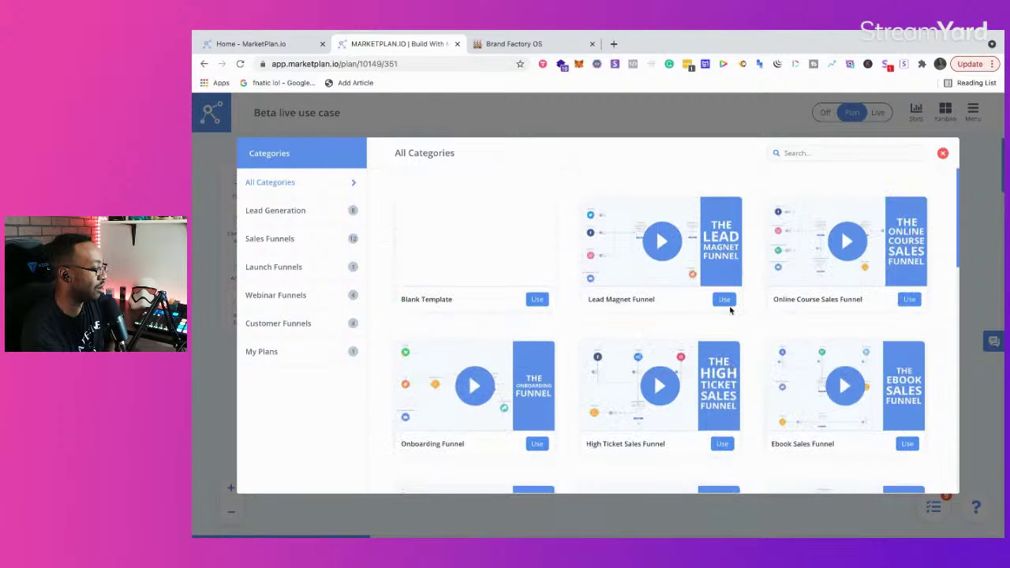
click(538, 300)
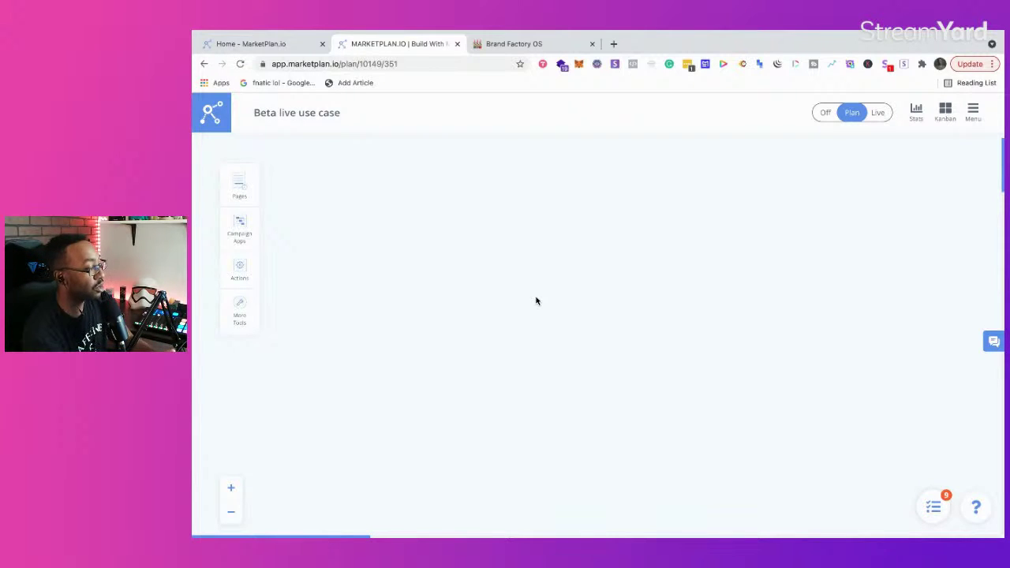
Step: Browse the Pages and Actions panels of the left toolbar
click(248, 187)
click(243, 275)
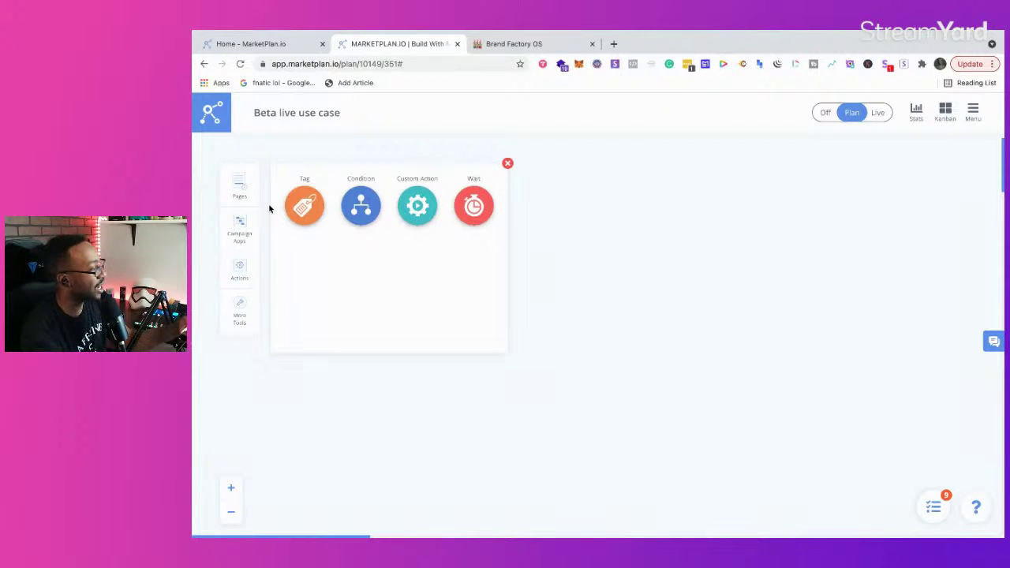
click(614, 43)
Step: Load zapier.com in the new tab, then return to the Beta live use case plan
text(zap)
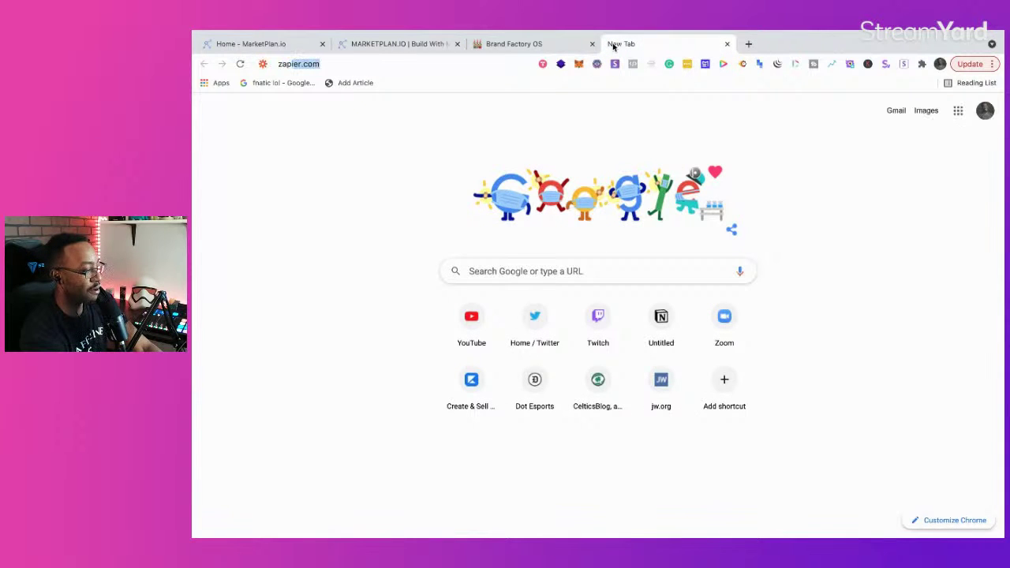
key(Return)
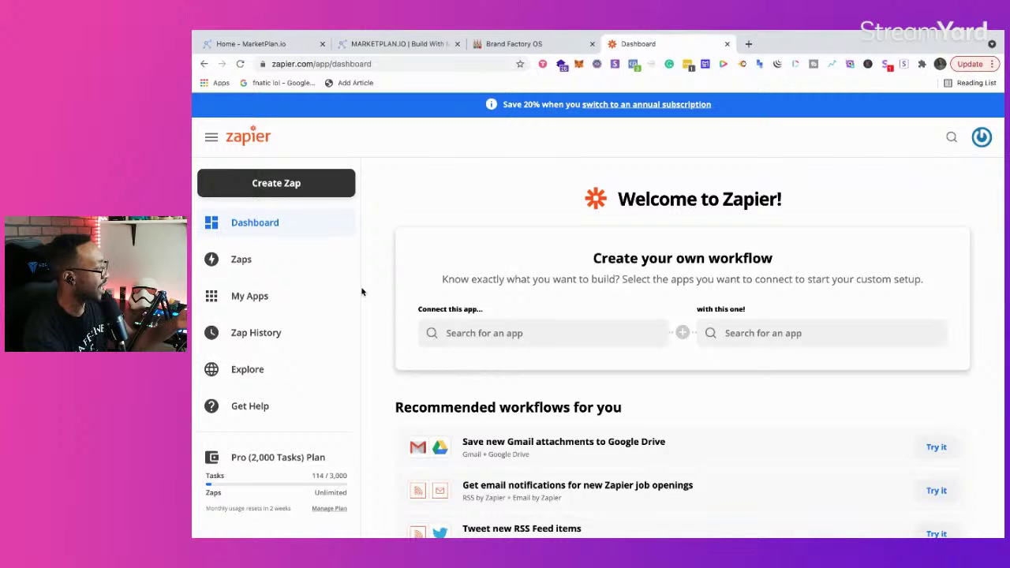
click(399, 44)
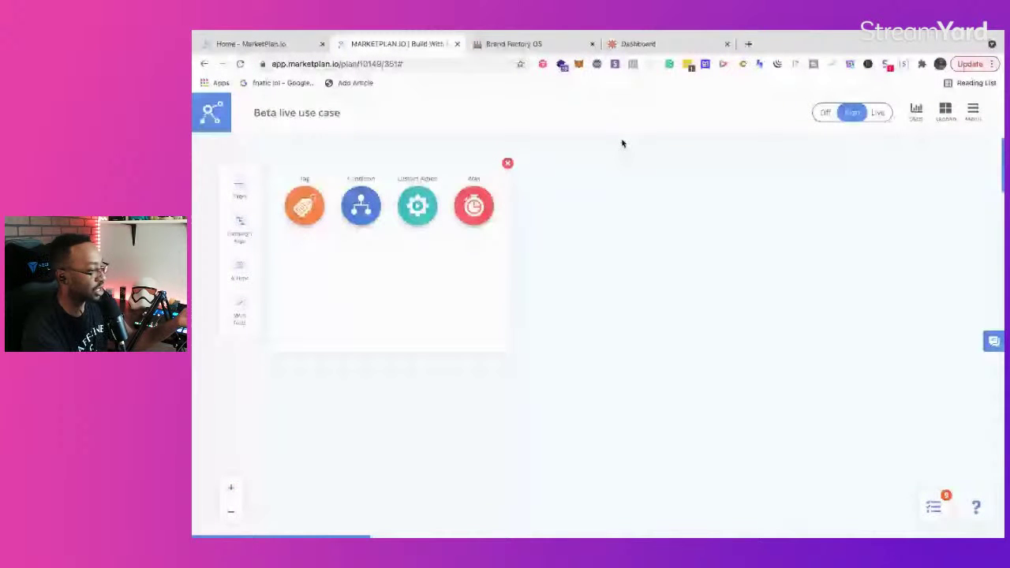
key(ctrl+4)
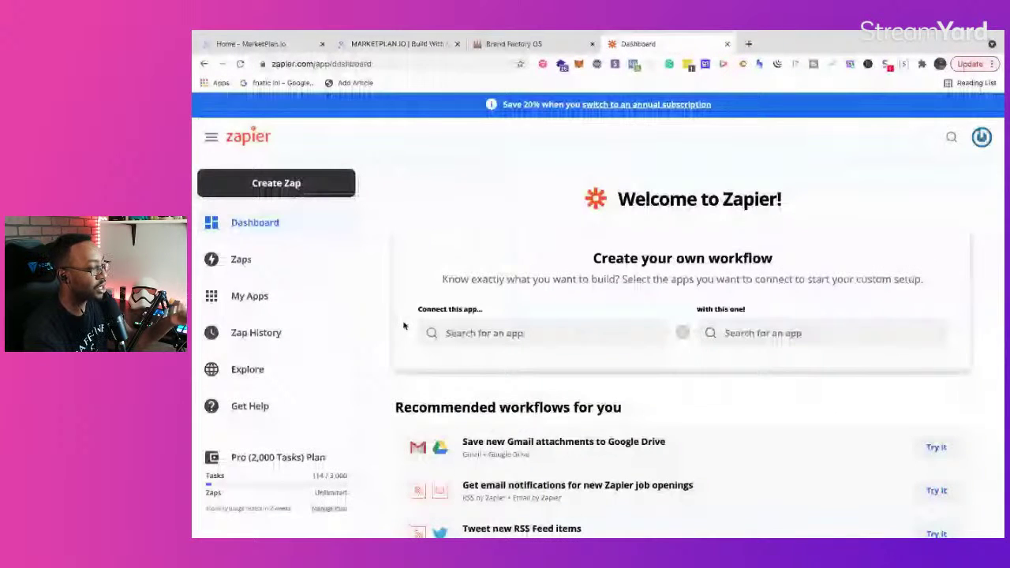
click(407, 43)
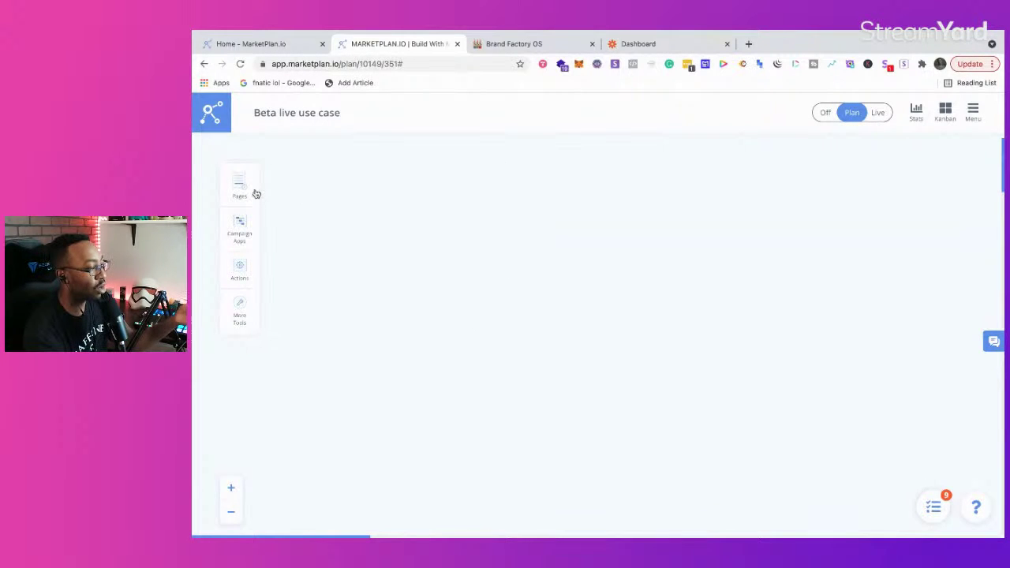
Step: Place a sticky note on the canvas from More Tools and delete the extra duplicate
click(241, 316)
drag(415, 208, 562, 253)
drag(406, 210, 559, 261)
click(507, 164)
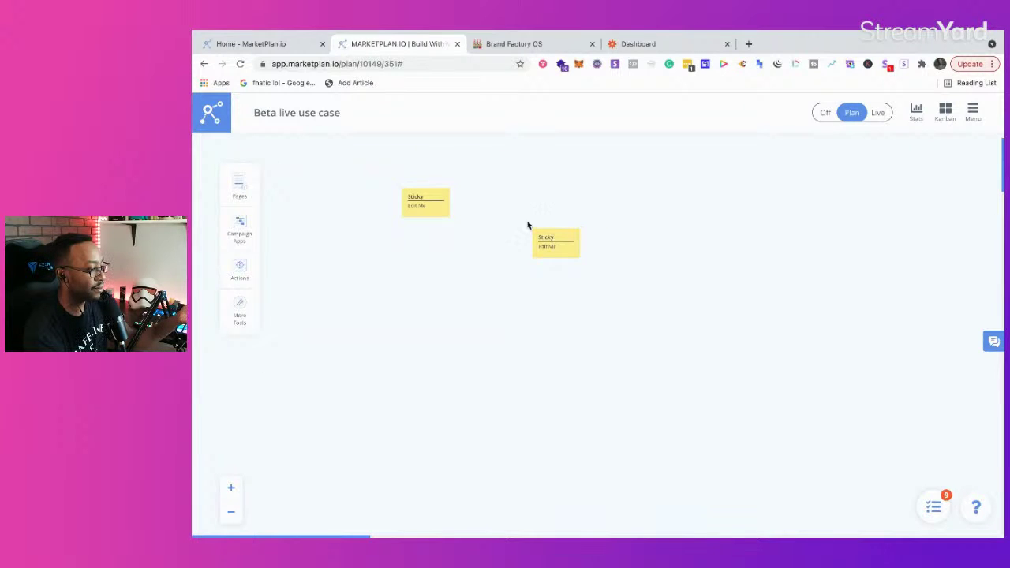
click(579, 230)
click(700, 334)
click(425, 198)
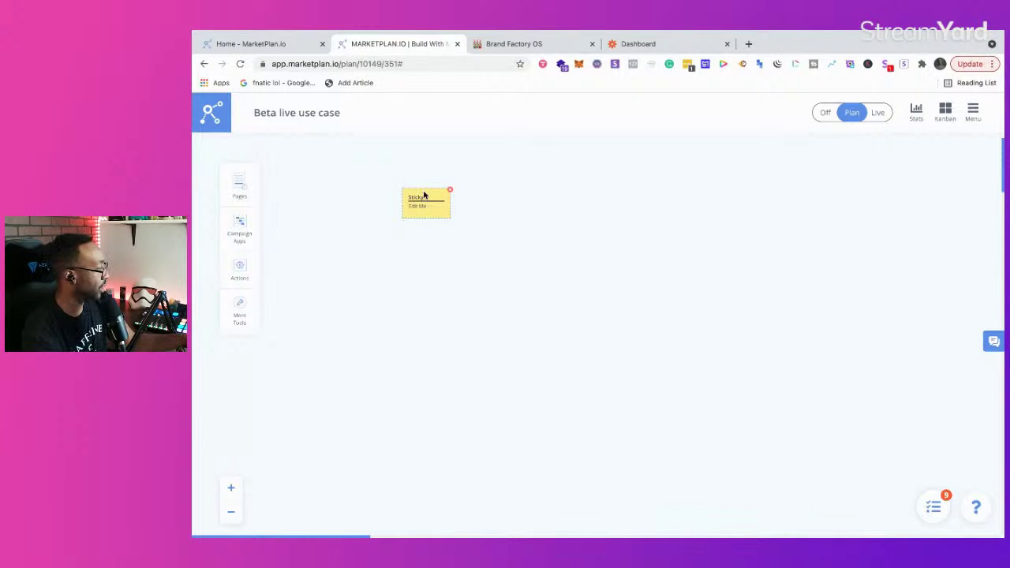
Step: Title the sticky 'App Idea' and set its text to 'I want to create to X type of App'
key(super+a)
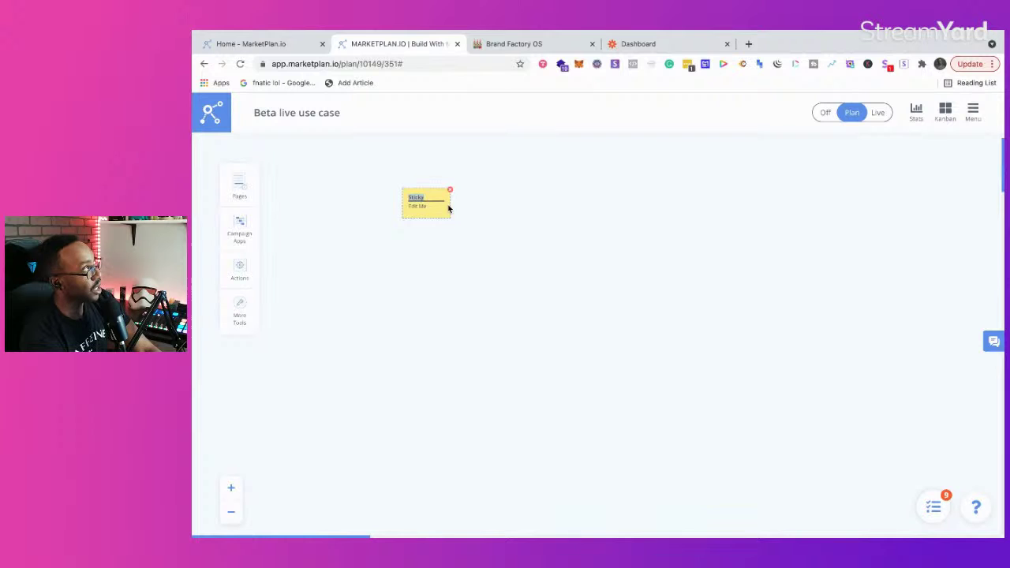
text(a)
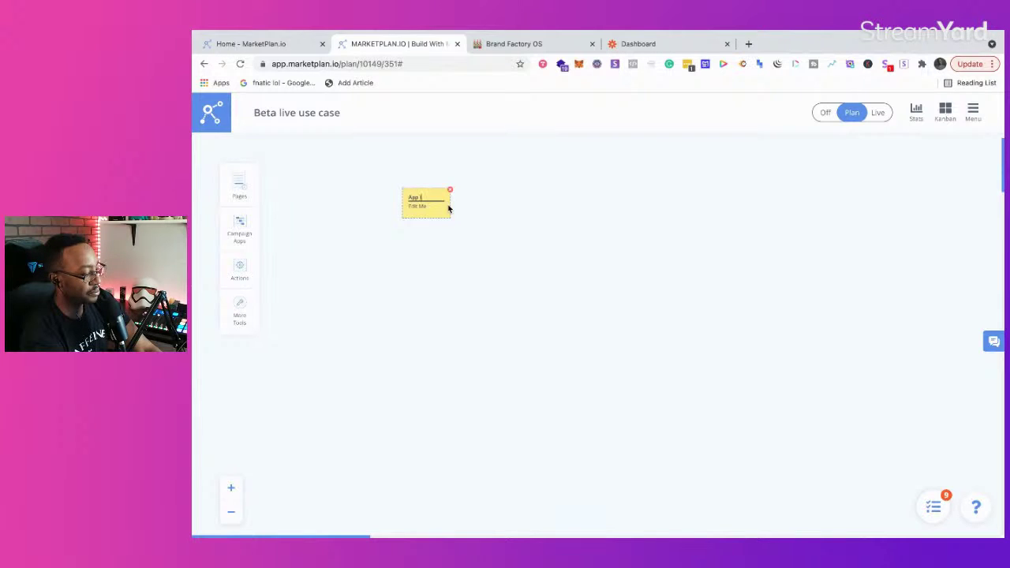
click(231, 488)
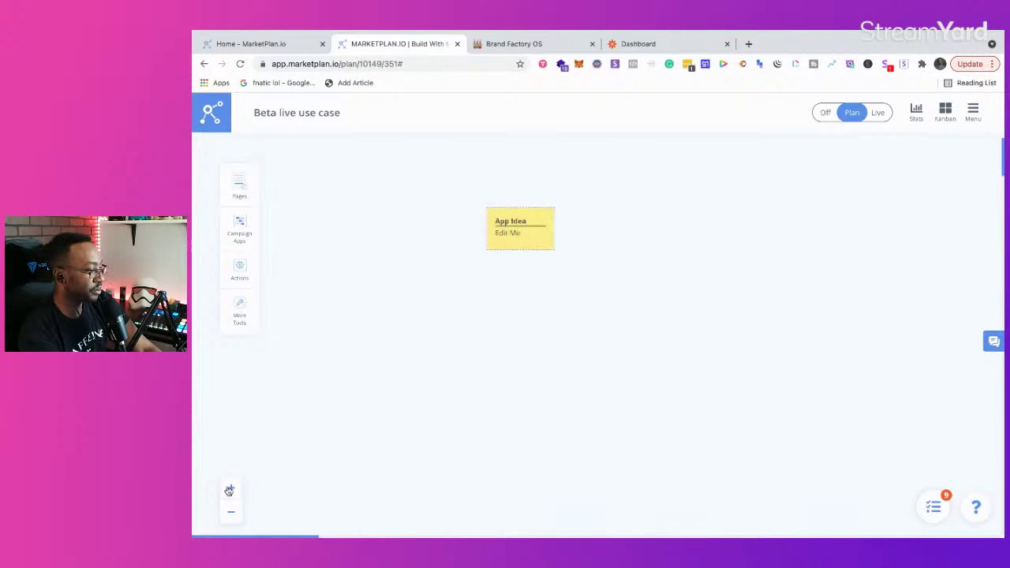
double_click(562, 248)
key(ctrl+a)
text(I want to create)
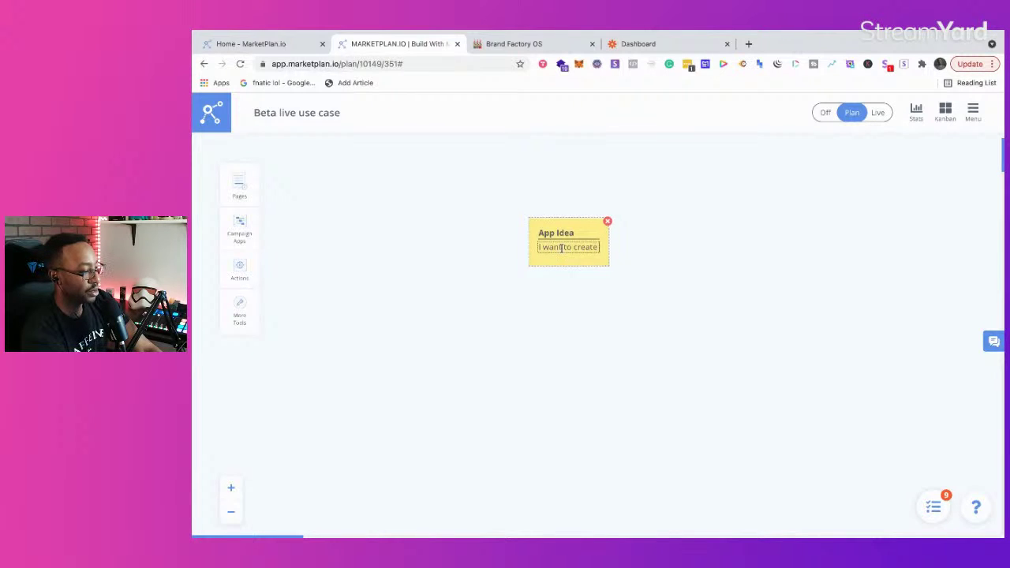
text( to X t)
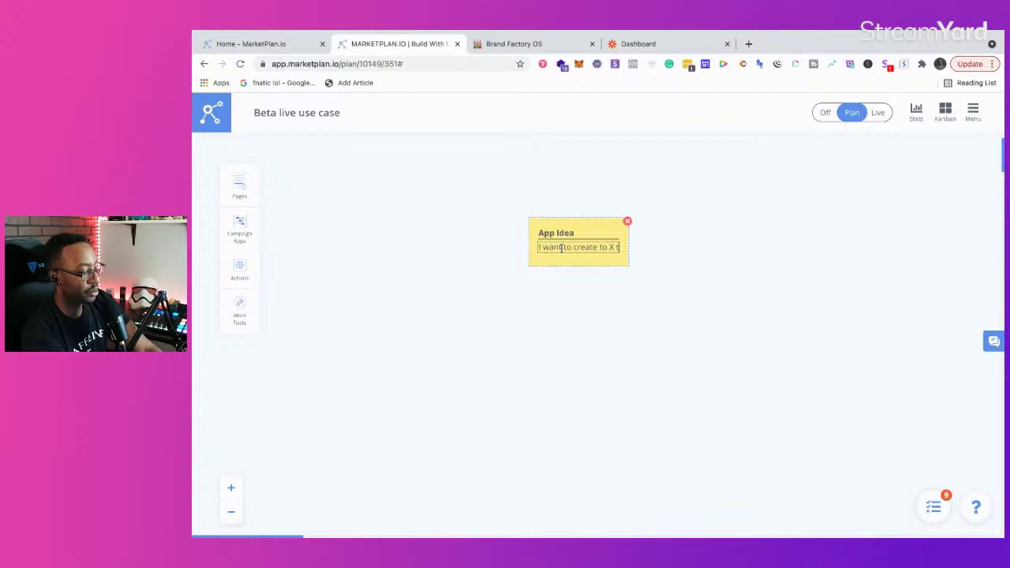
text(ype of App)
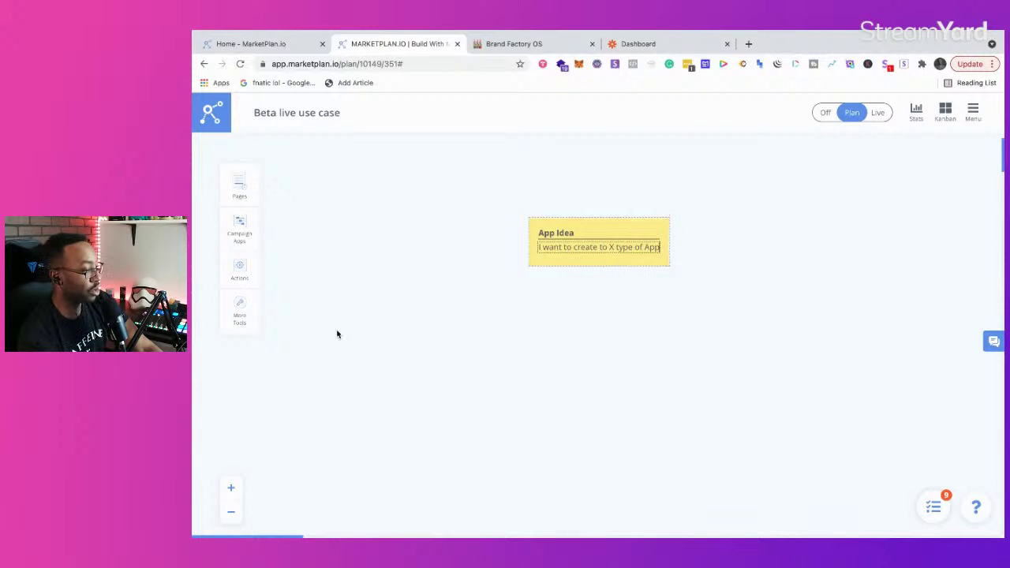
Step: Move the App Idea note up and left, then drag a Members Page template onto the canvas
click(233, 513)
drag(546, 218, 404, 200)
click(248, 191)
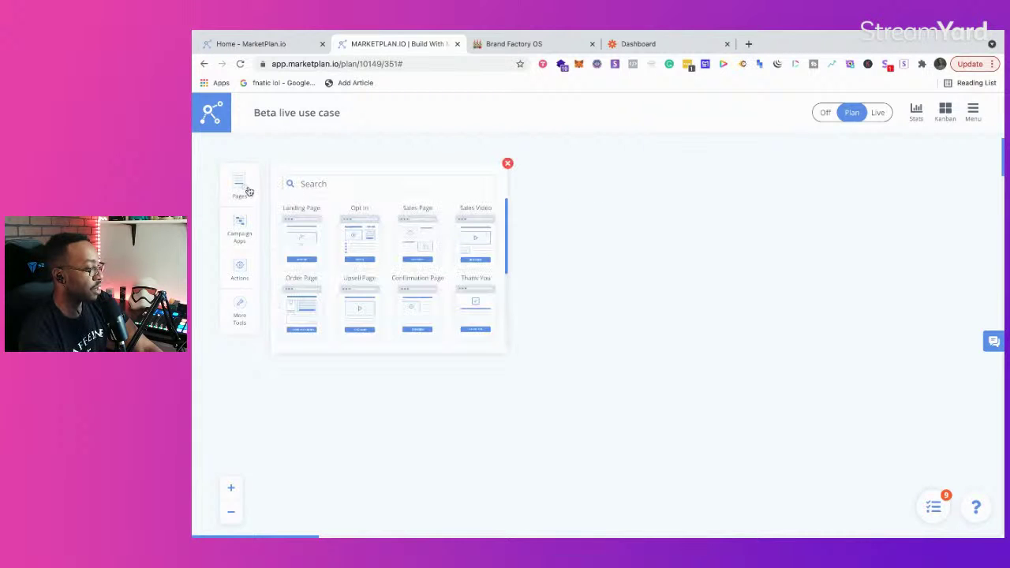
scroll(339, 265, down, 2)
scroll(339, 266, down, 2)
scroll(339, 265, up, 4)
scroll(340, 265, down, 3)
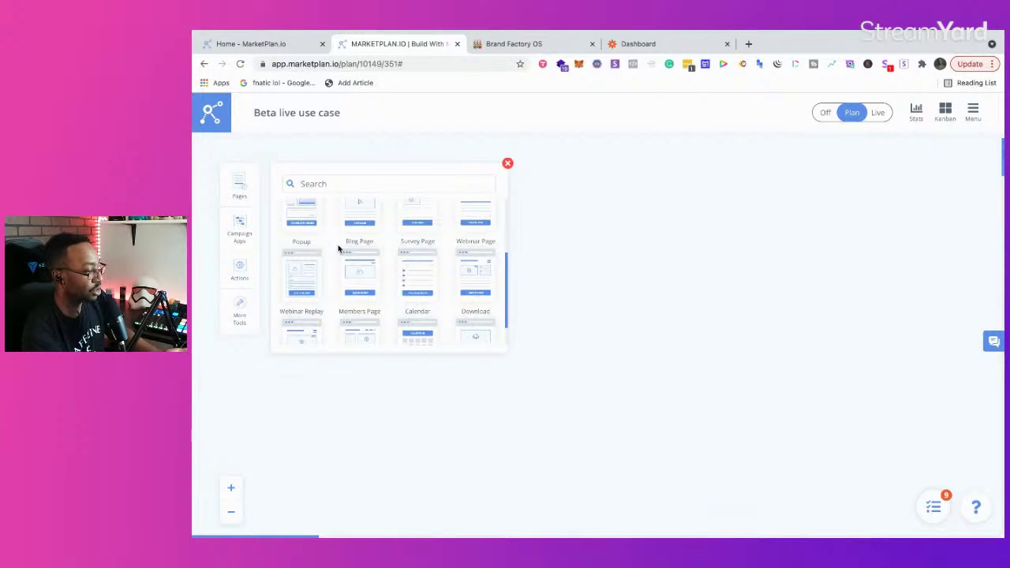
scroll(339, 249, up, 4)
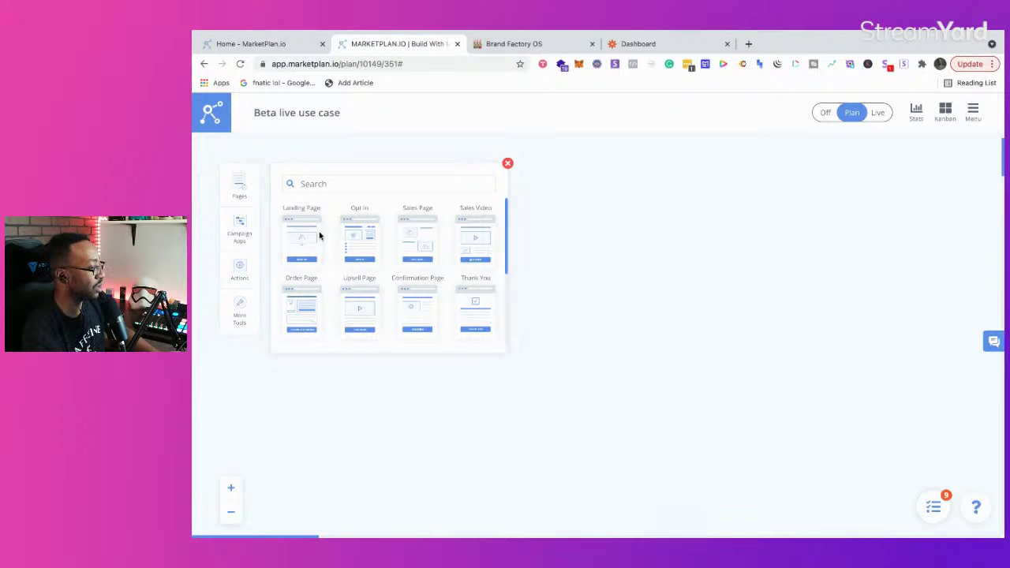
scroll(333, 237, down, 3)
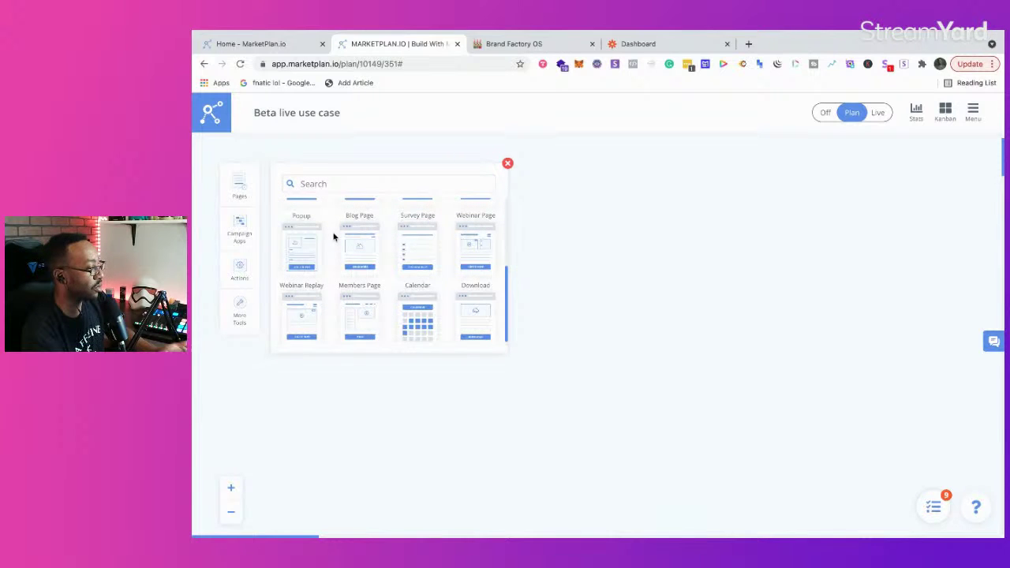
scroll(333, 237, down, 1)
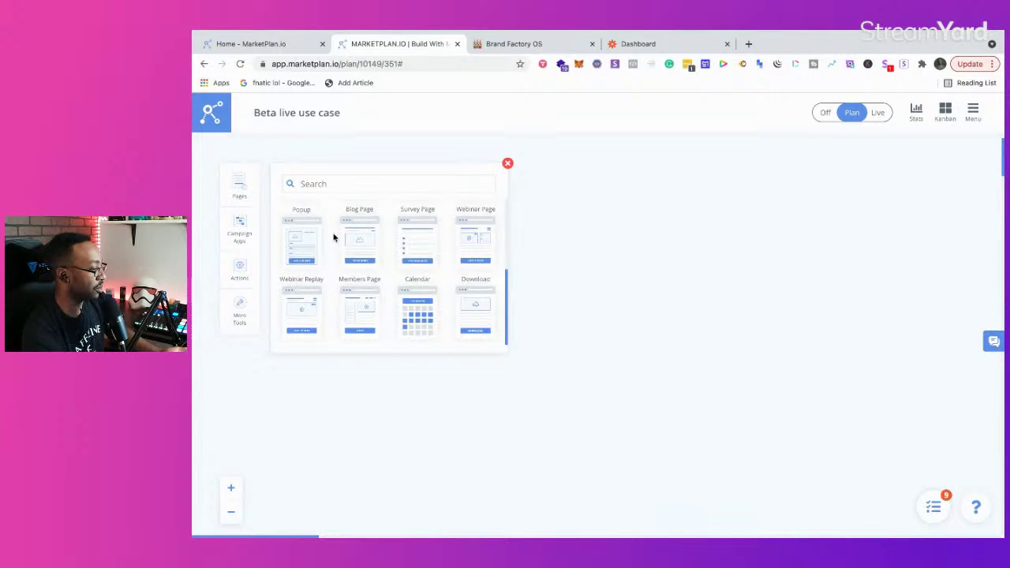
drag(359, 309, 596, 332)
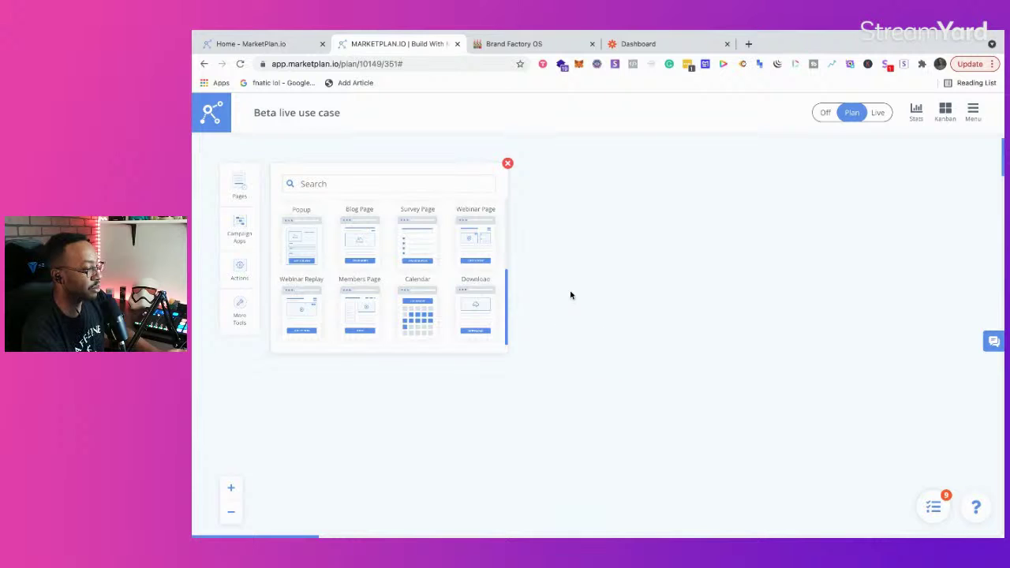
Step: Rename the Members Page to 'User Login' and nudge it slightly up and left
click(593, 360)
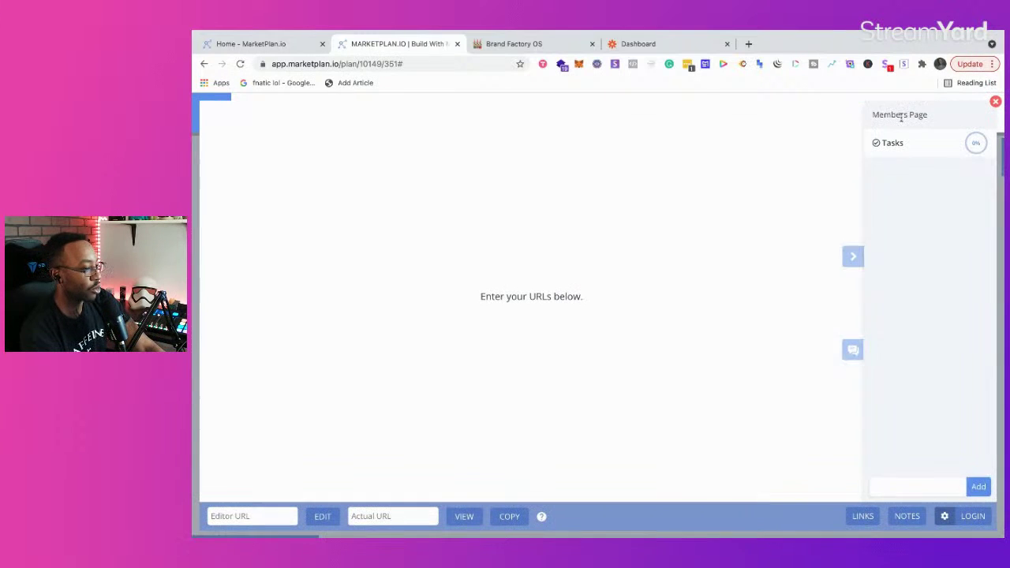
click(901, 116)
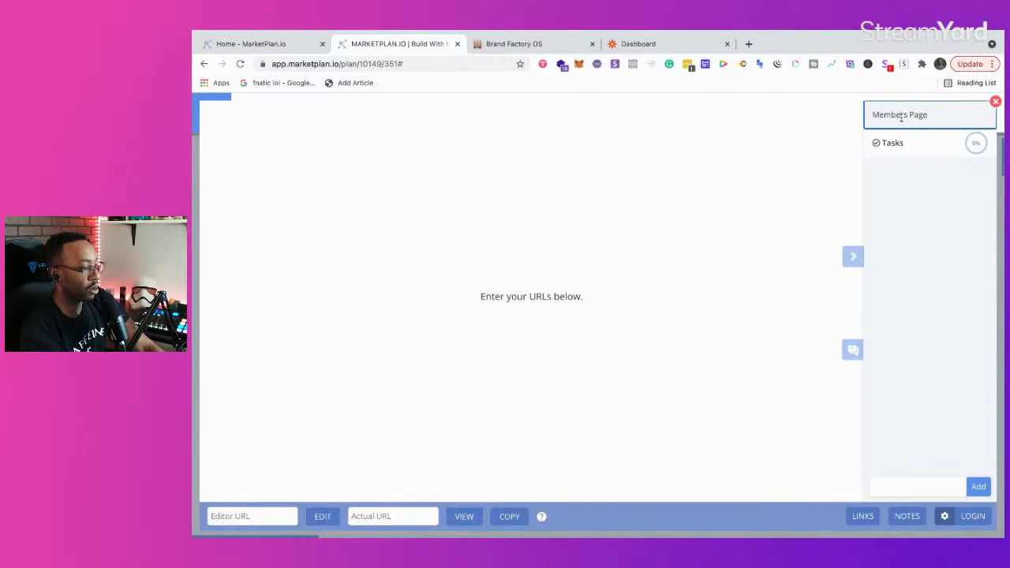
triple_click(901, 116)
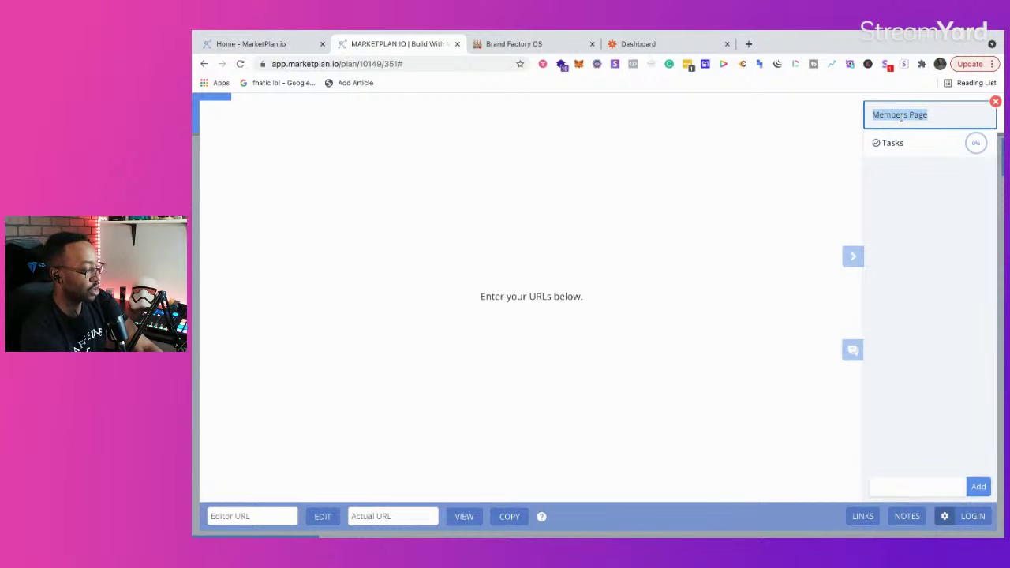
text(User Login)
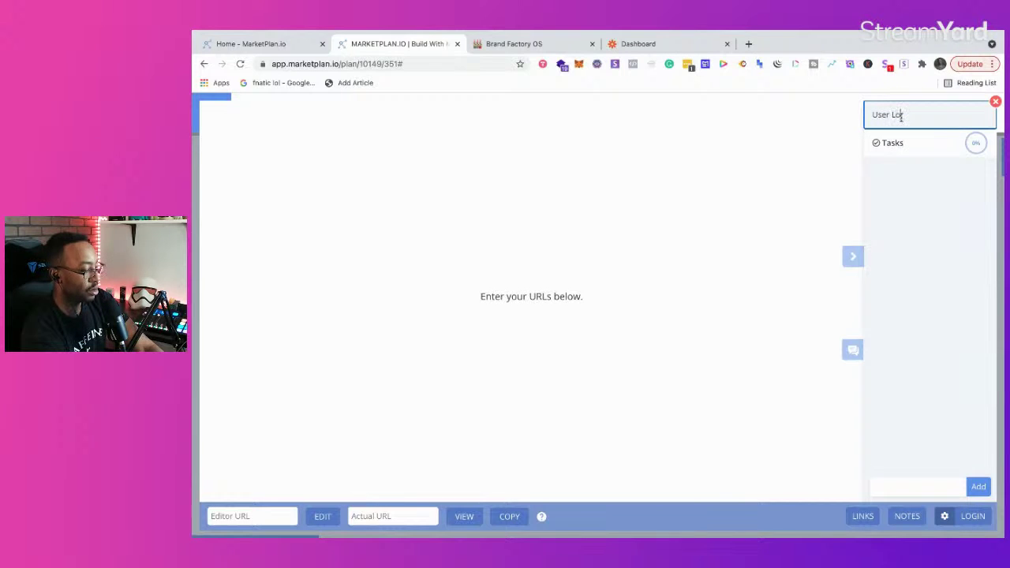
click(996, 103)
drag(604, 331, 579, 313)
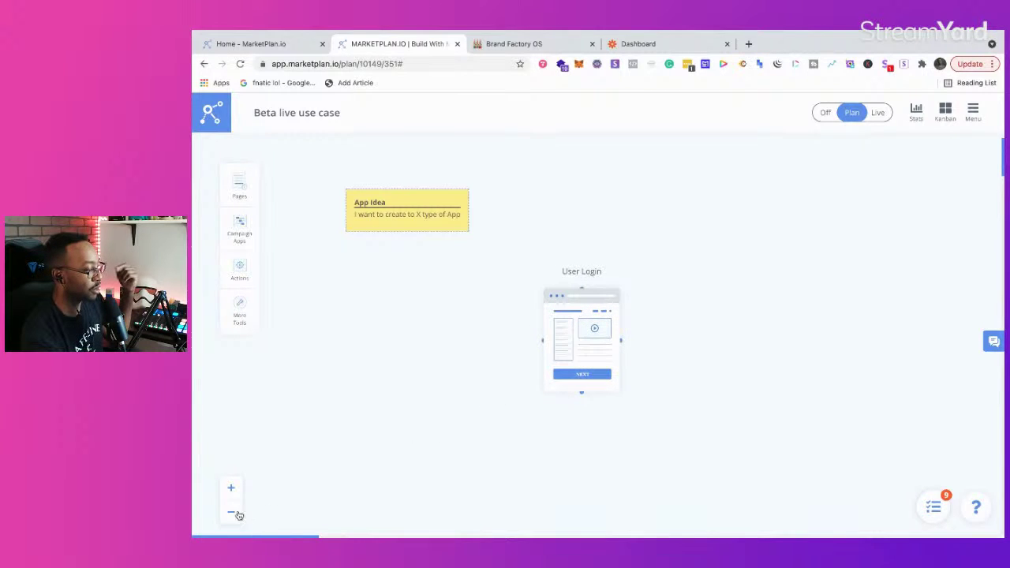
click(231, 513)
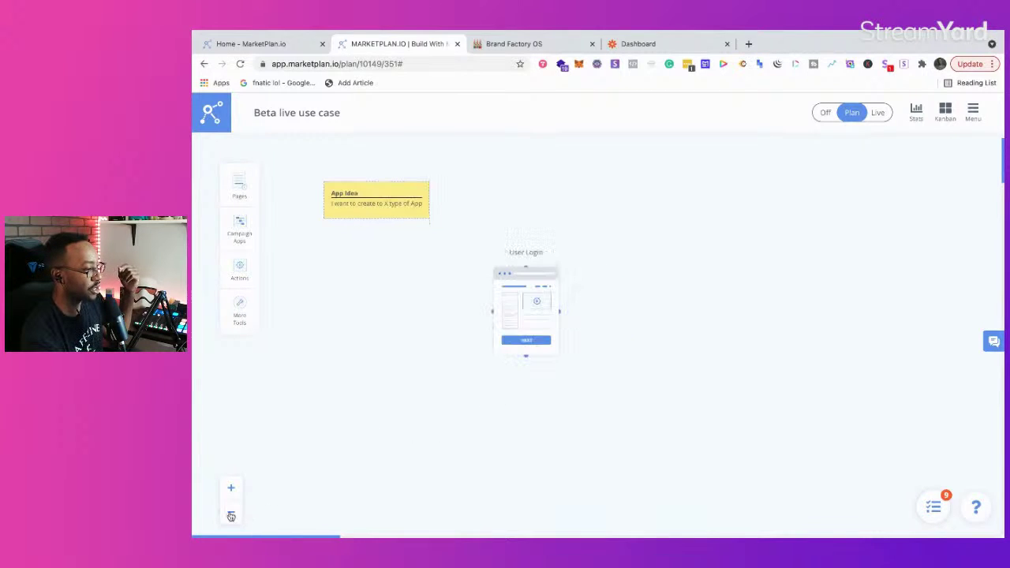
Step: Search for figma in a new tab, open figma.com, then return to the MarketPlan.io plan
click(749, 43)
text(f)
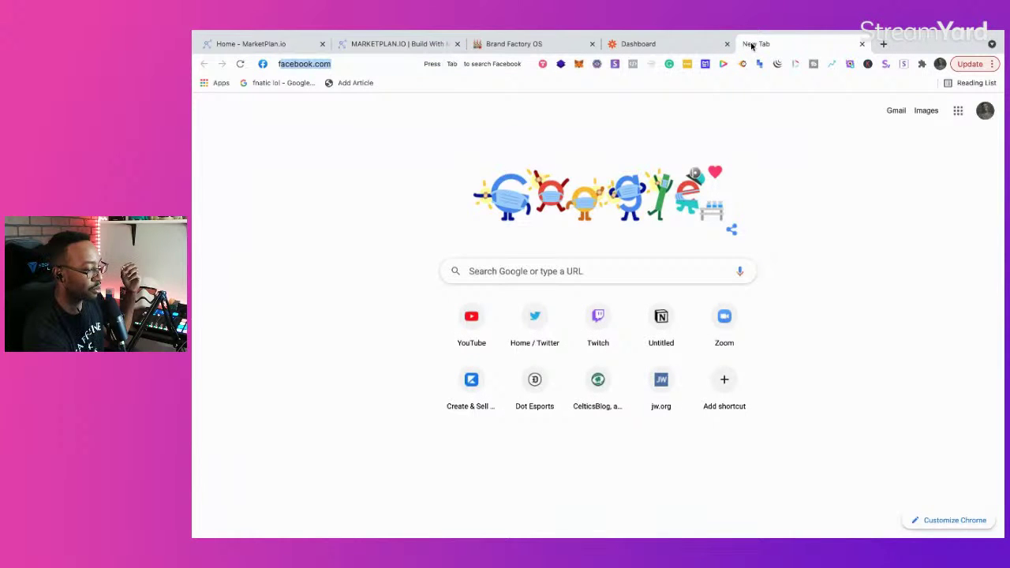
text(igma)
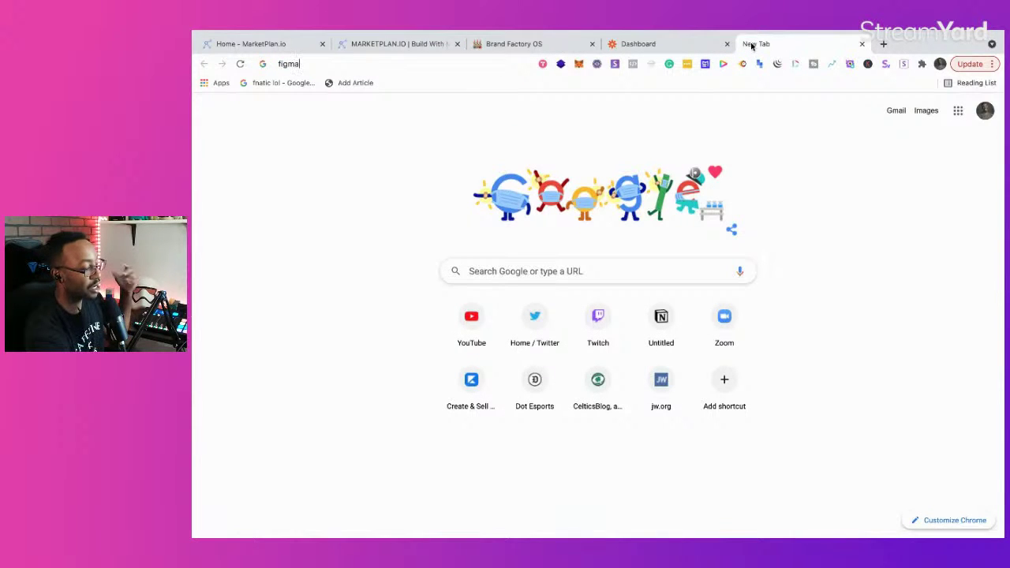
key(Return)
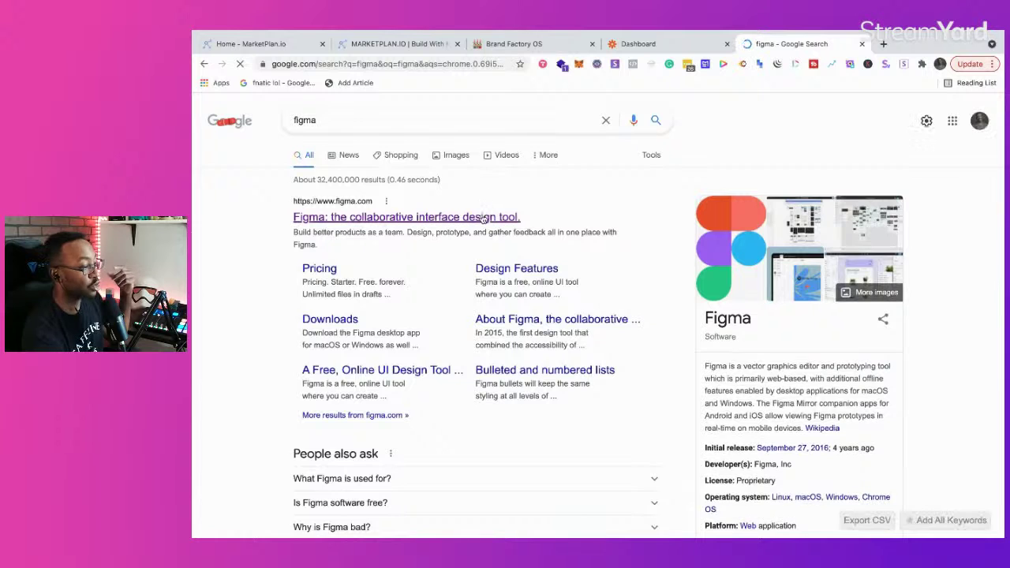
click(483, 217)
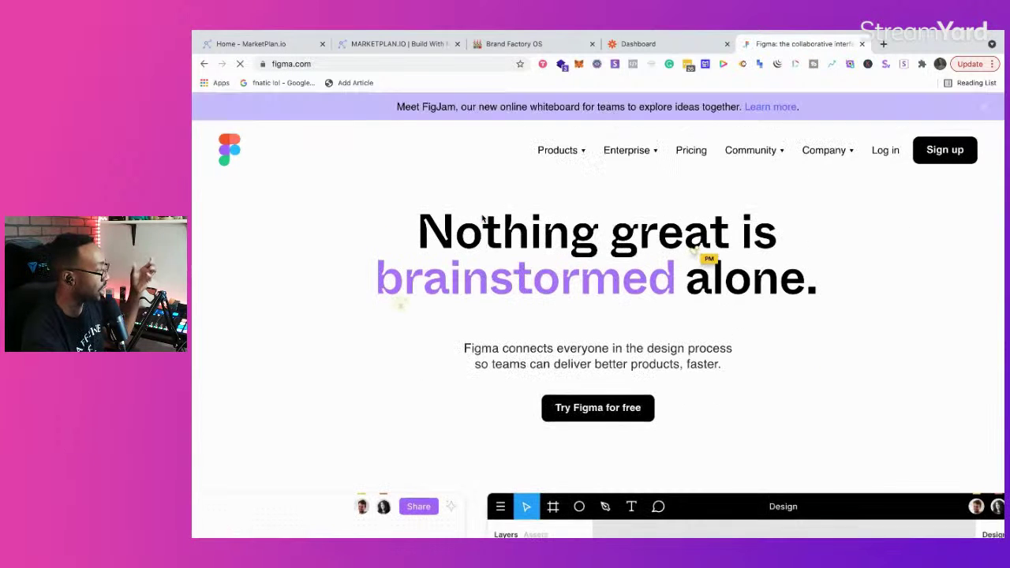
scroll(469, 291, down, 4)
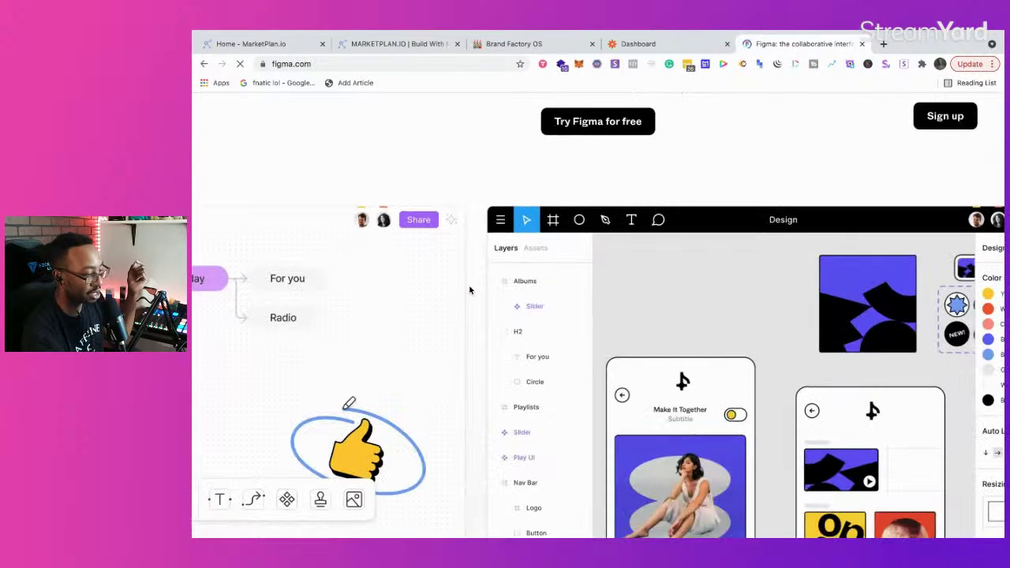
scroll(469, 291, down, 3)
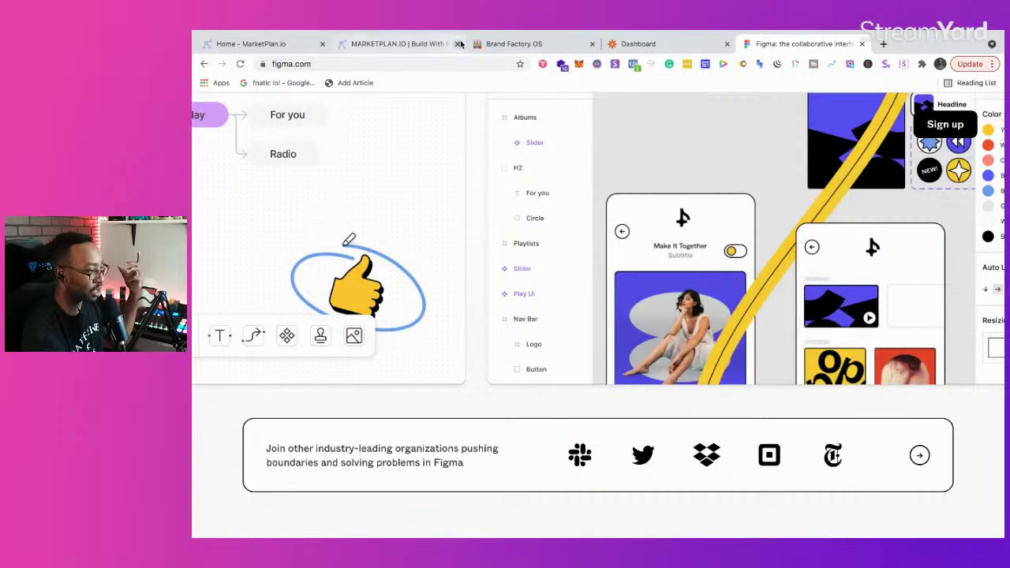
click(421, 44)
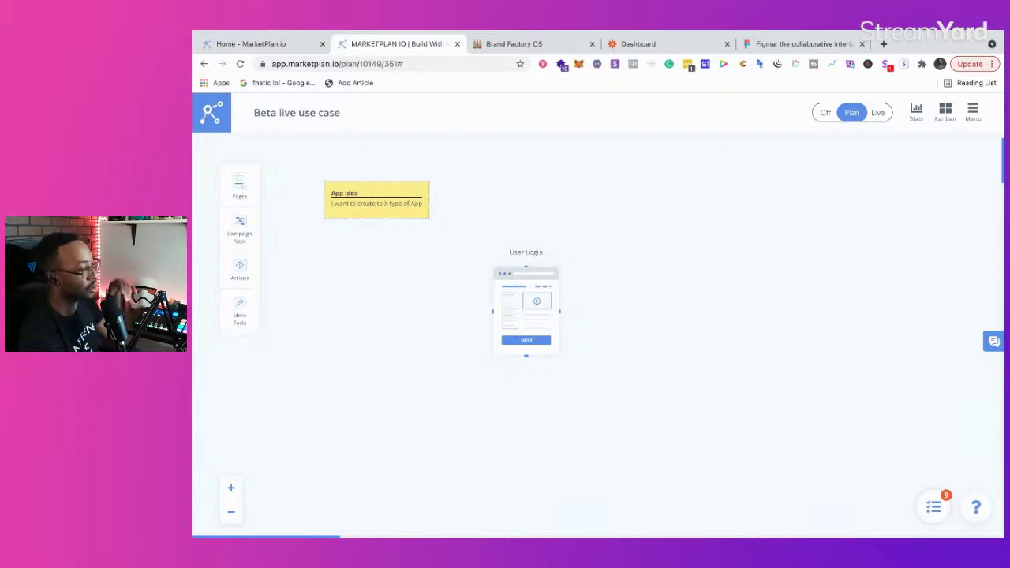
Step: Look through the Actions, Pages, Campaign Apps and More Tools panels, ending on Campaign Apps
mouse_move(530, 286)
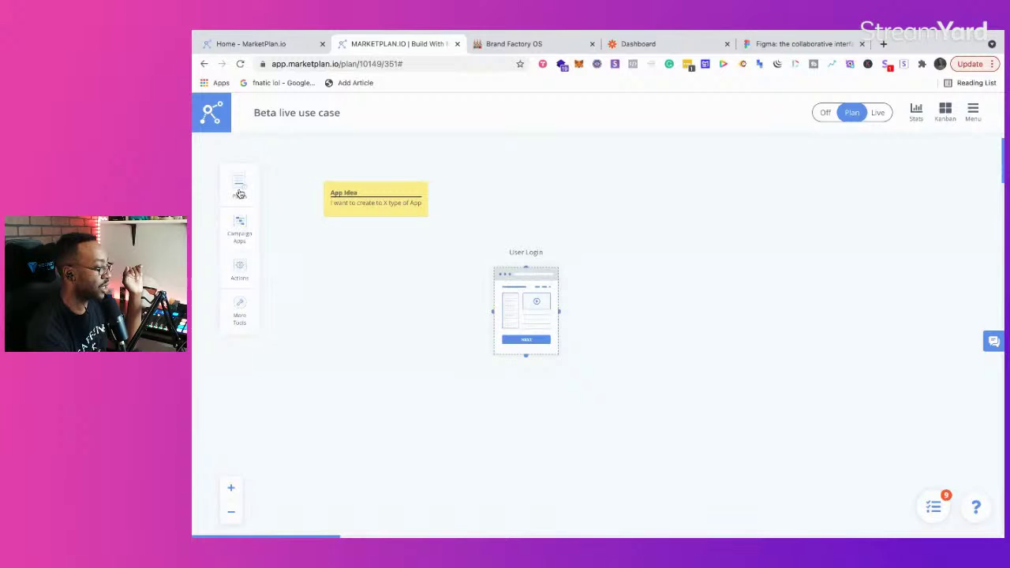
click(234, 274)
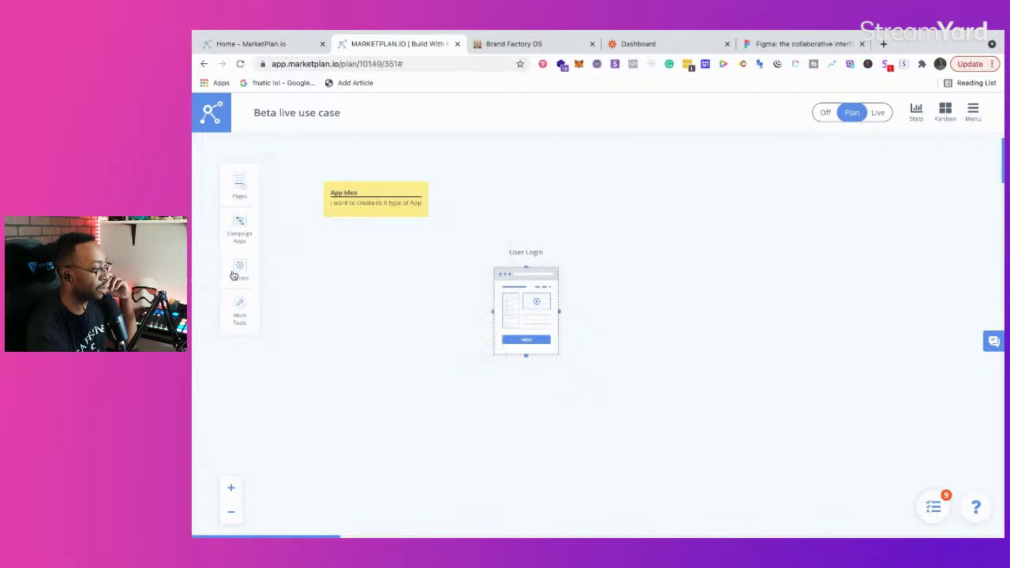
click(239, 181)
click(239, 229)
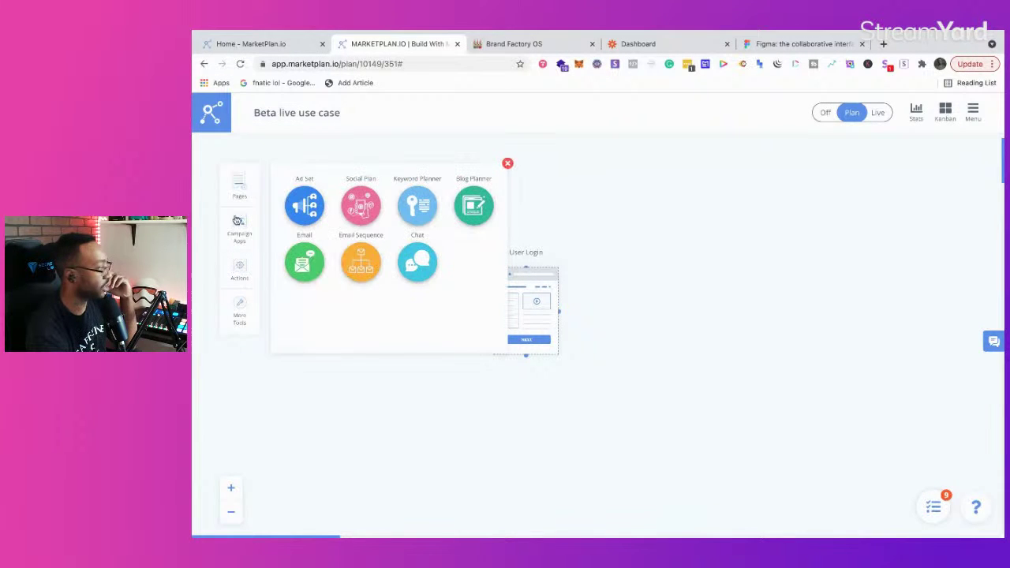
click(235, 322)
click(236, 278)
click(239, 230)
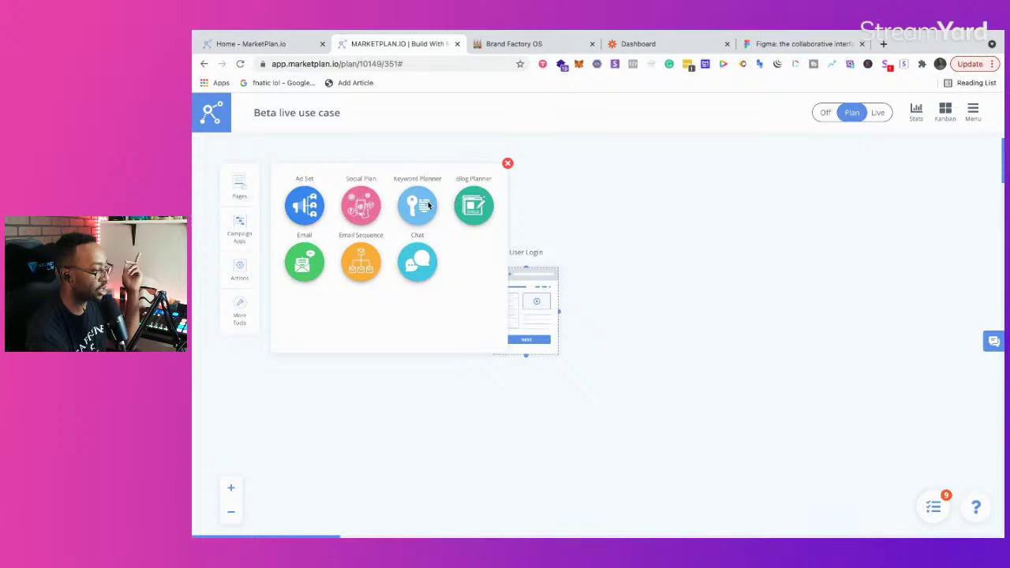
Step: Drag Blog Planner, Chat and Email campaign apps onto the canvas below User Login
drag(472, 199, 461, 436)
drag(427, 261, 371, 426)
drag(303, 268, 282, 452)
click(508, 163)
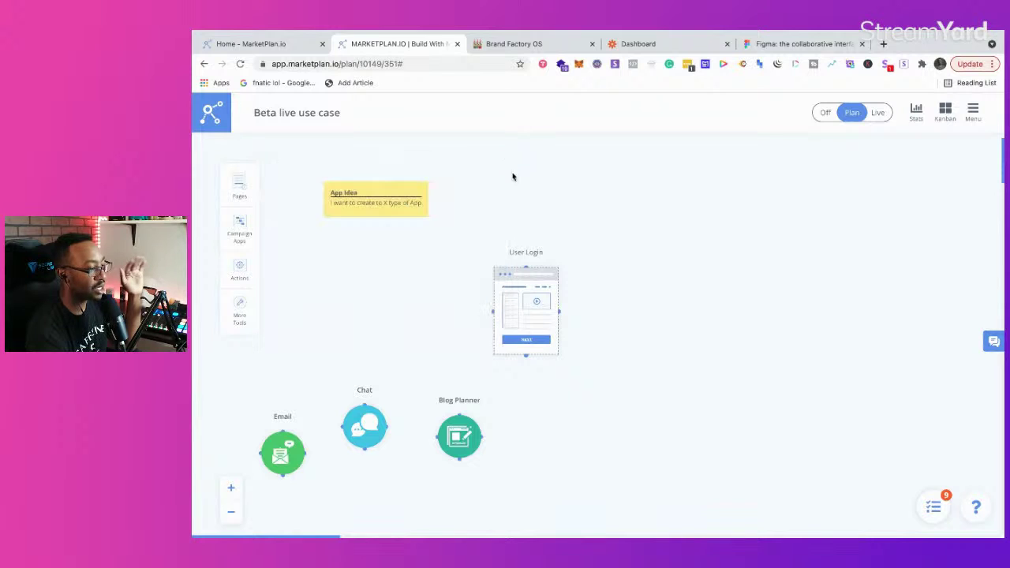
Step: Move User Login to the right and stack Blog Planner, Chat and Email in one column
drag(526, 289, 695, 340)
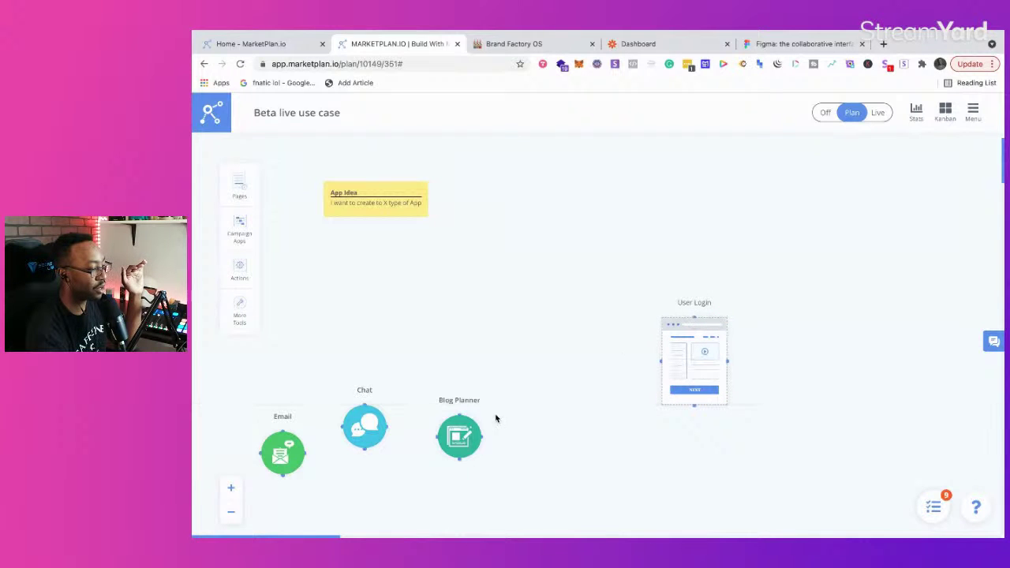
drag(462, 427, 504, 226)
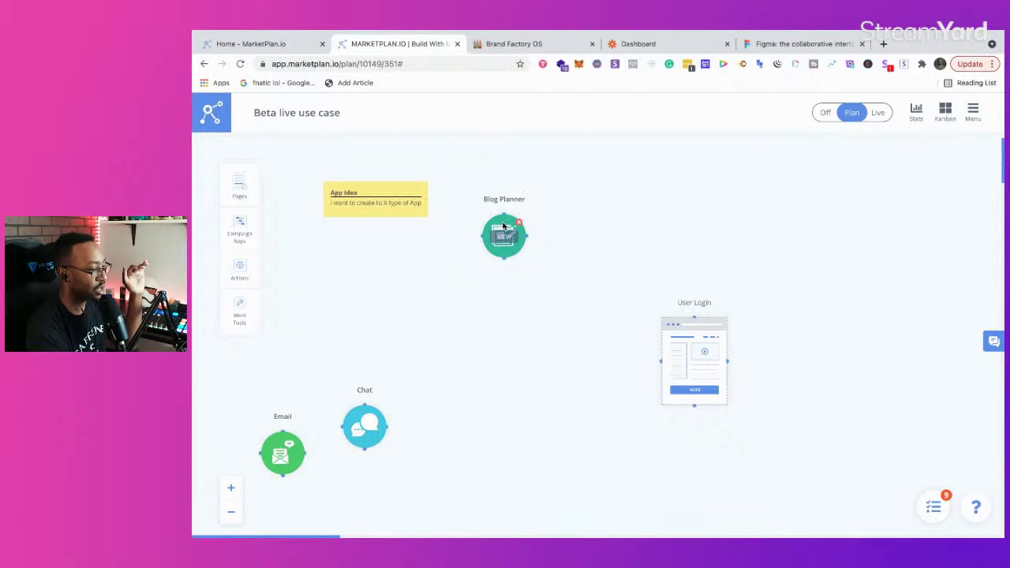
drag(367, 409, 502, 322)
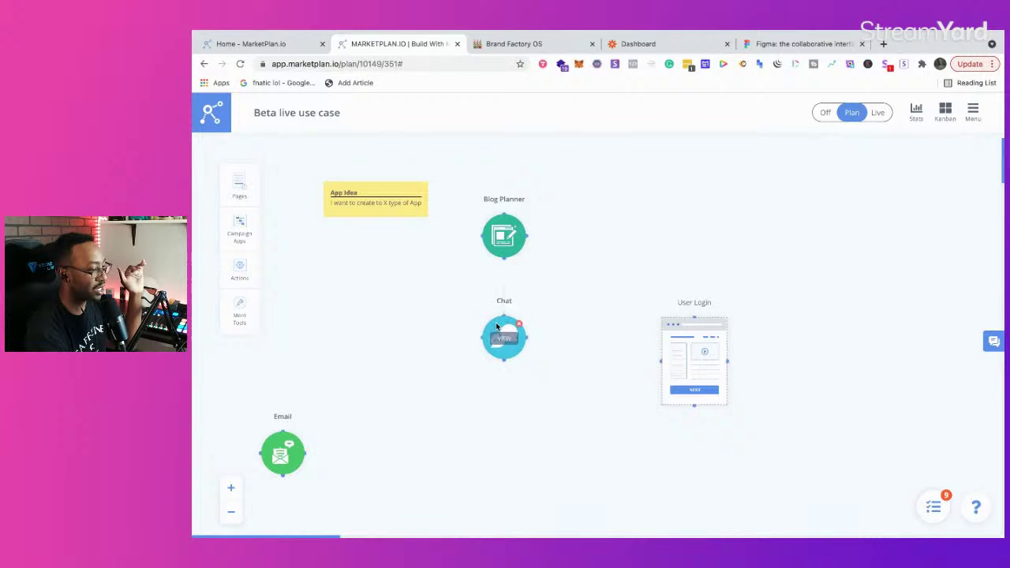
drag(281, 446, 495, 458)
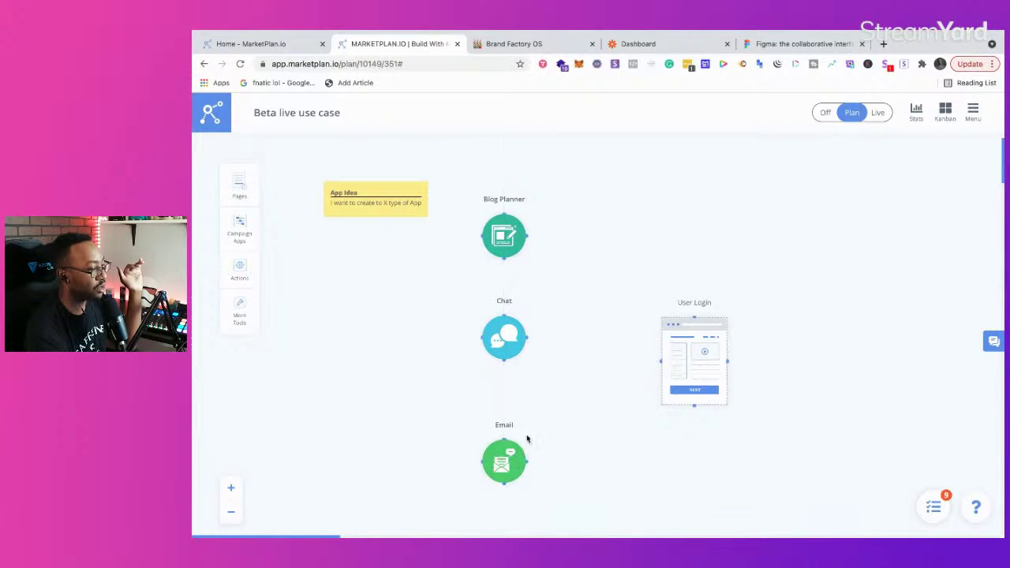
Step: Link Blog Planner, Chat and Email to User Login, then level Chat with User Login
scroll(591, 397, right, 3)
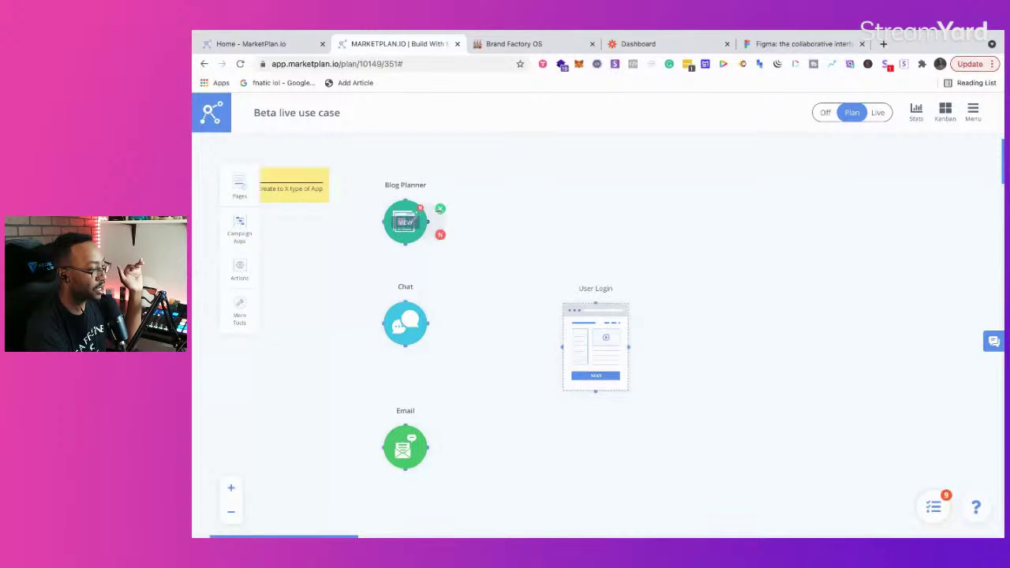
drag(562, 345, 428, 222)
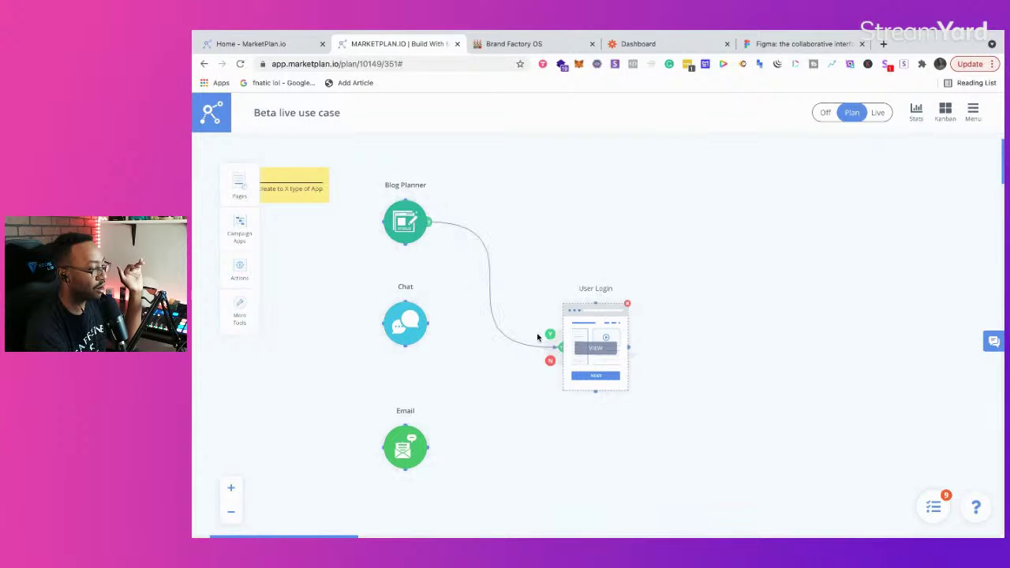
drag(443, 315, 560, 347)
mouse_move(423, 444)
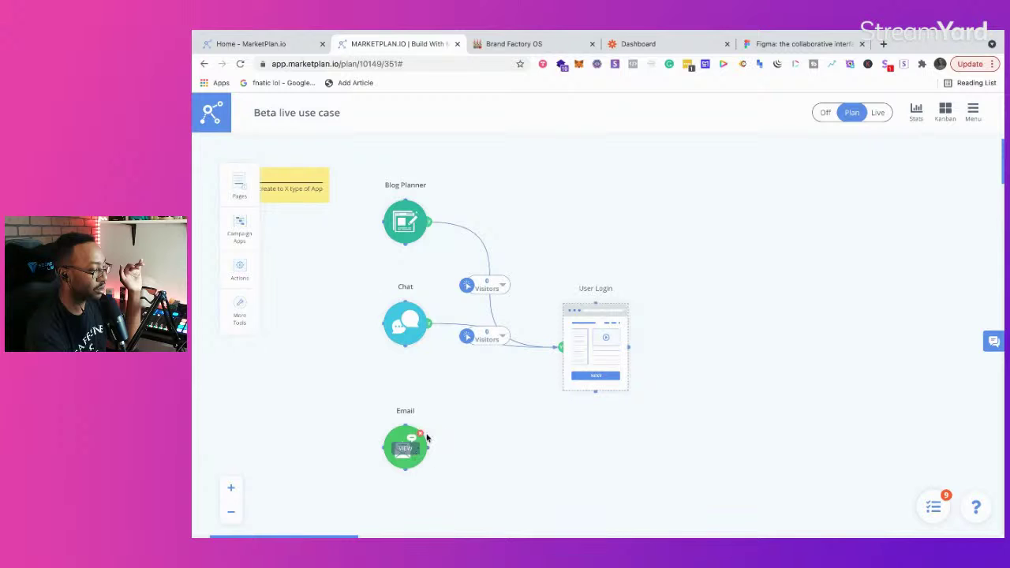
drag(434, 435, 559, 348)
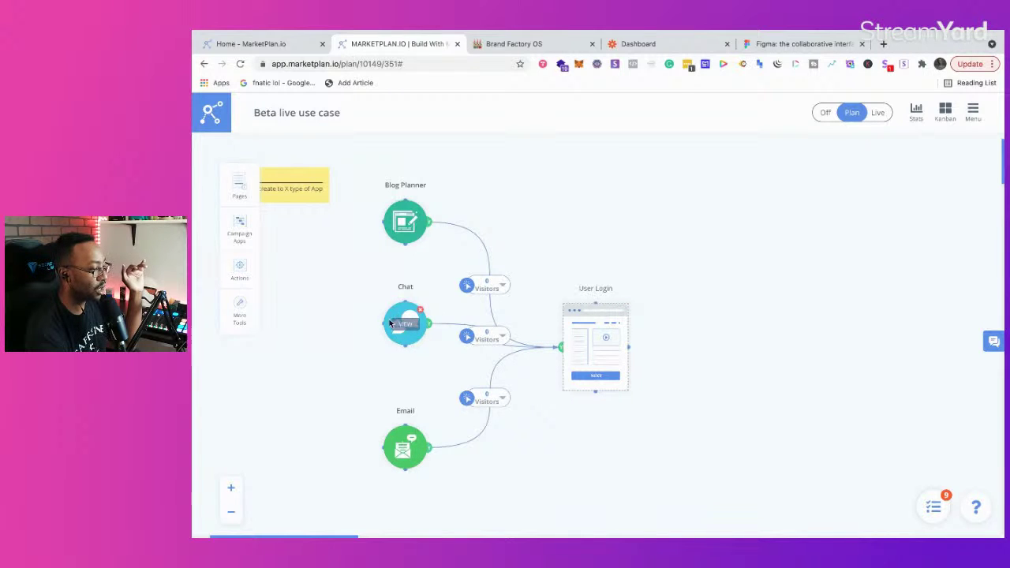
drag(390, 324, 390, 347)
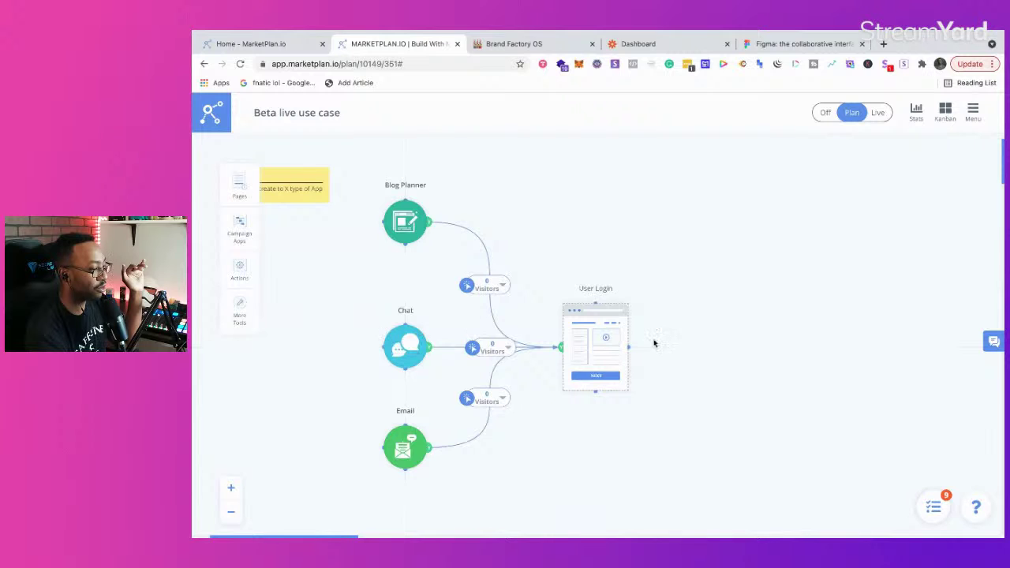
scroll(654, 343, right, 4)
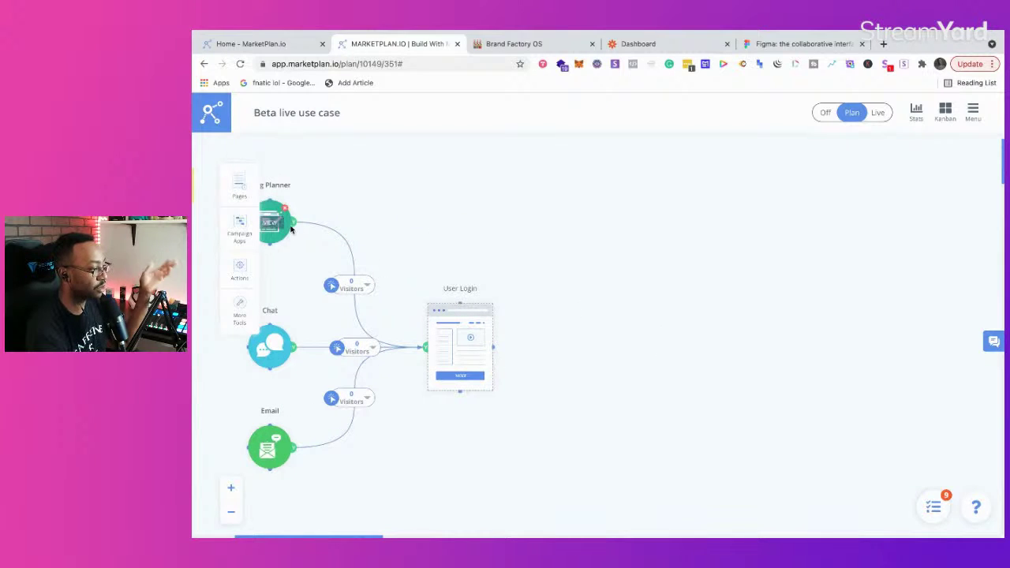
Step: Add a Webinar Page to the right of User Login and link User Login to it
click(239, 188)
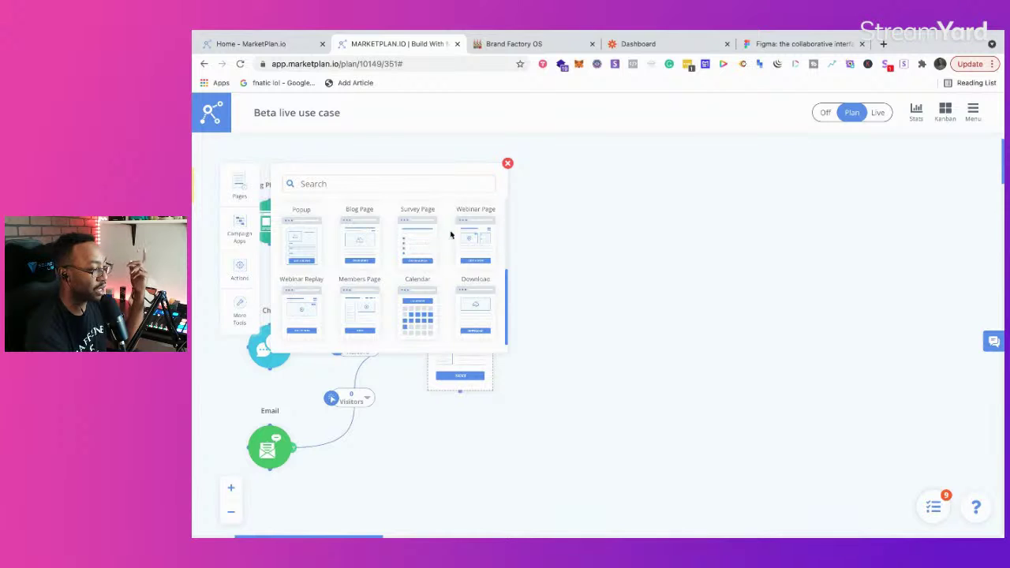
drag(474, 240, 654, 314)
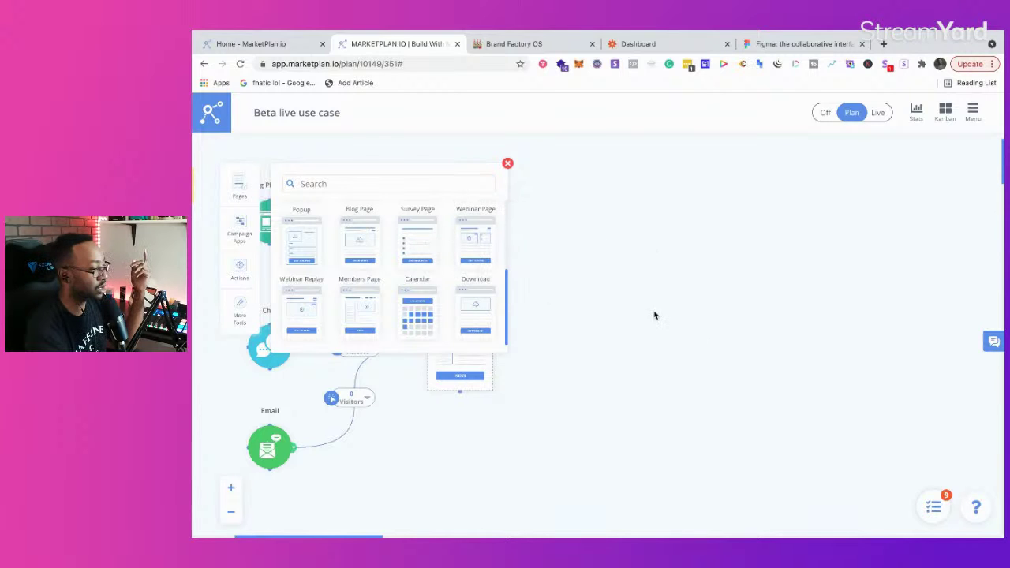
click(509, 164)
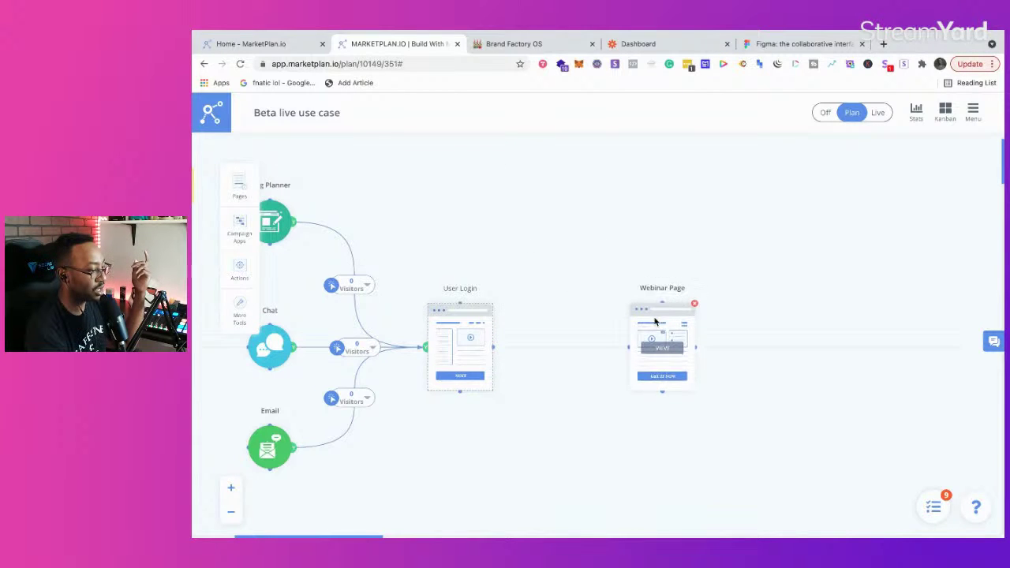
mouse_move(621, 348)
drag(620, 347, 494, 347)
Step: Rename the new page's title to 'Main Dashboard'
click(663, 351)
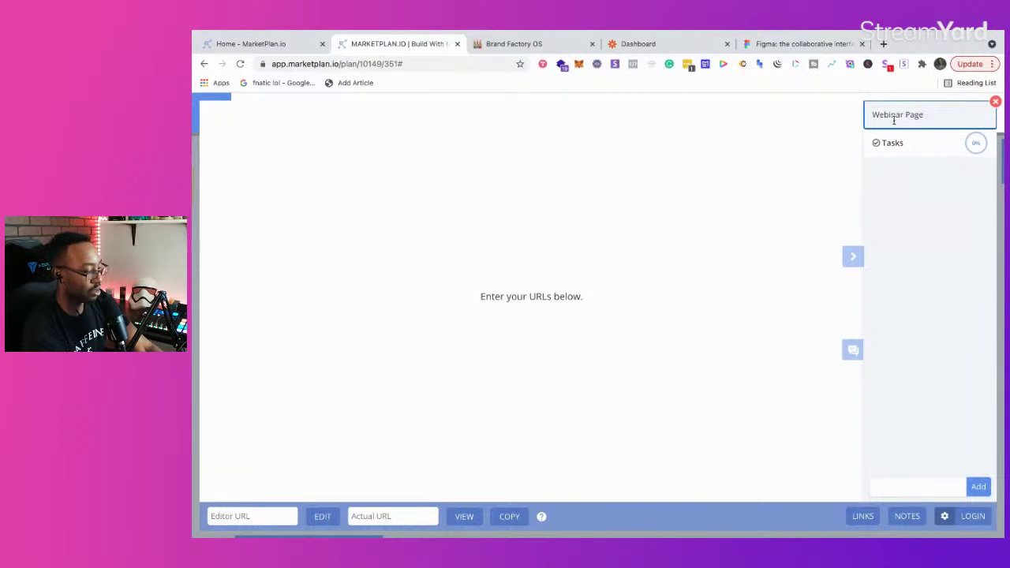
triple_click(894, 118)
text(Main d)
key(BackSpace)
text(Das)
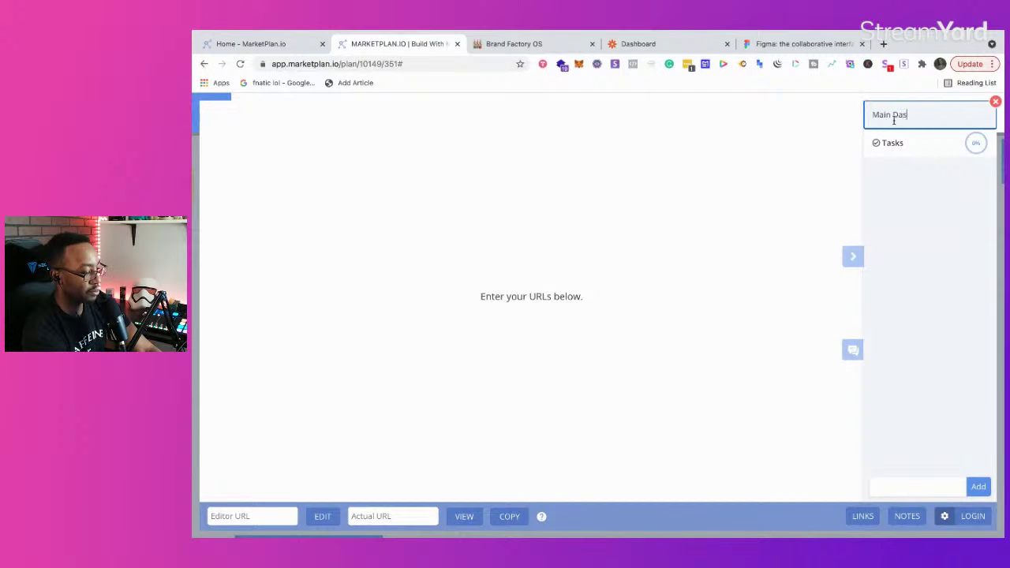
text(hboard)
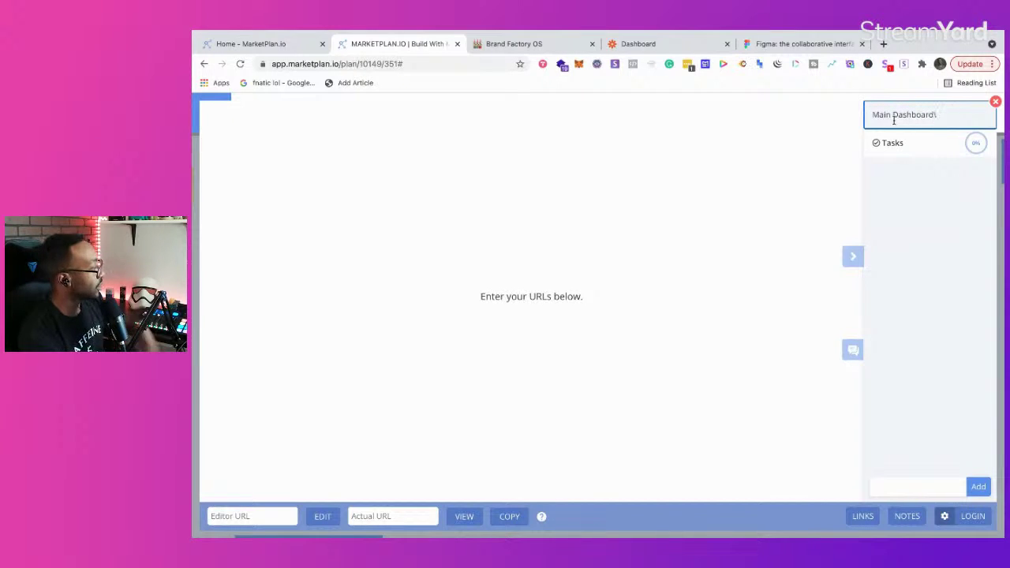
click(997, 102)
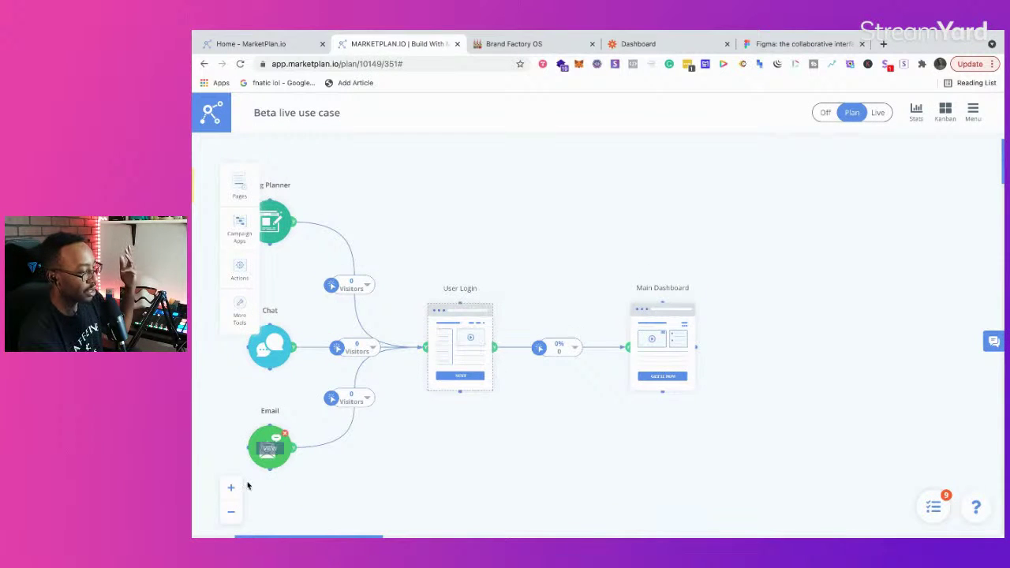
Step: Zoom out the canvas to show the whole plan, including the App Idea note
click(232, 515)
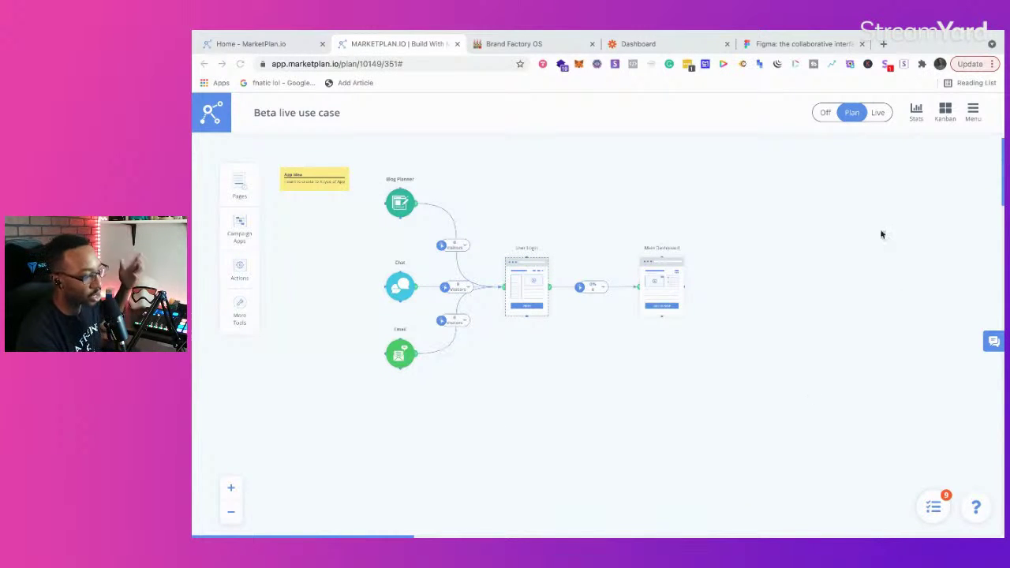
Step: Scroll through the Figma homepage's design demos, then switch to the MarketPlan.io home tab
click(799, 45)
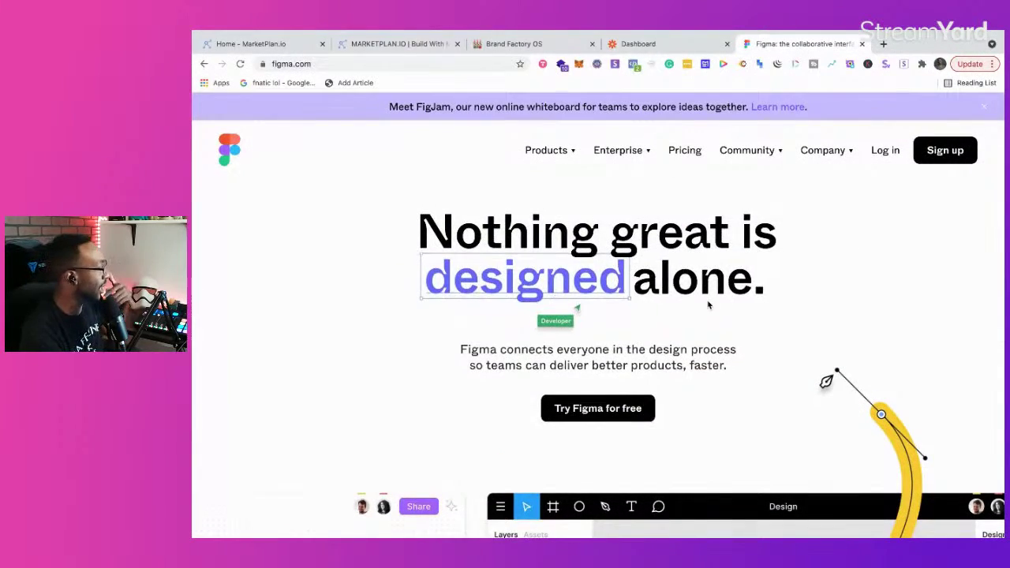
scroll(710, 348, down, 2)
scroll(711, 352, down, 5)
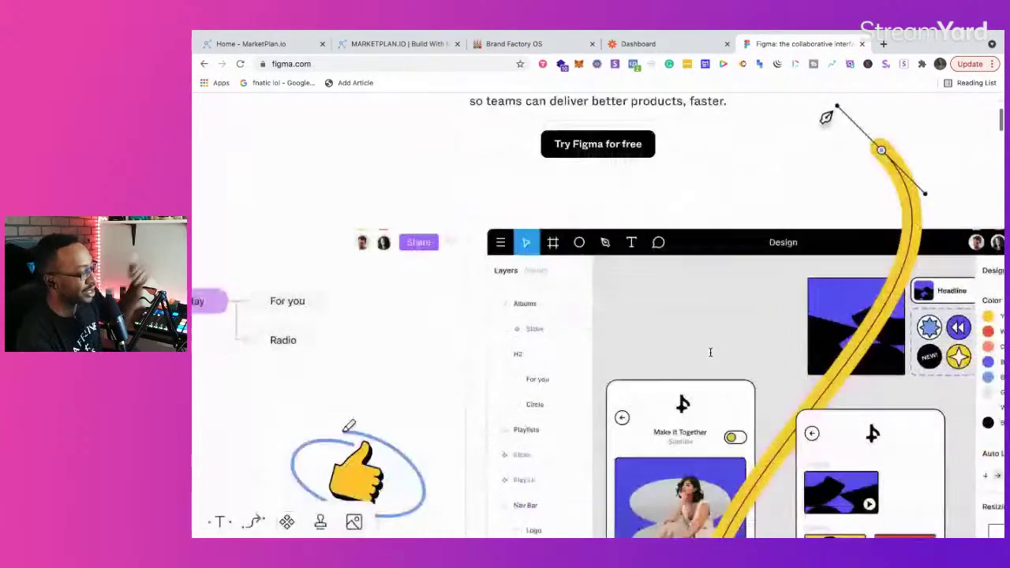
scroll(710, 357, down, 5)
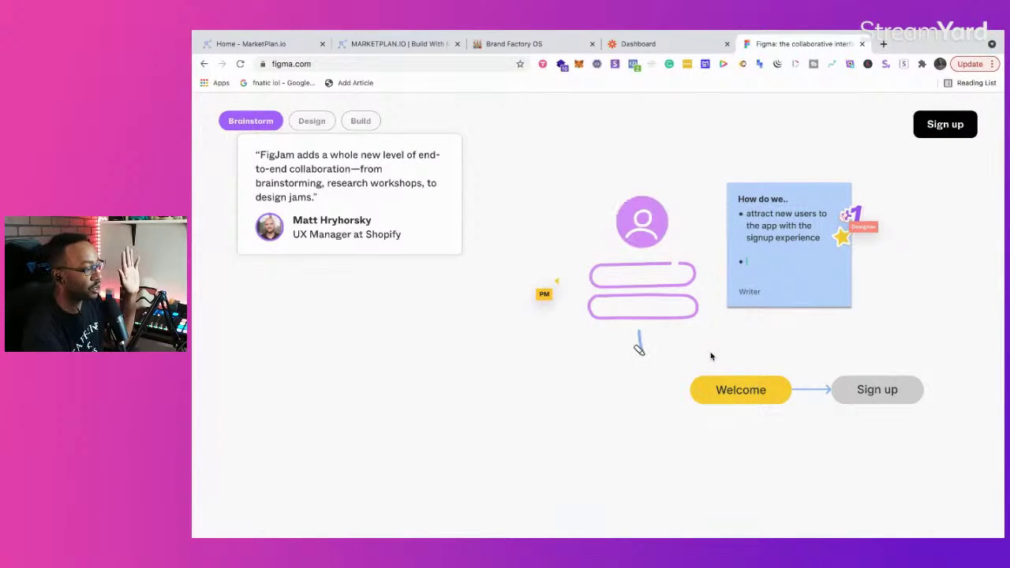
scroll(710, 356, down, 3)
scroll(711, 357, down, 3)
scroll(710, 357, up, 3)
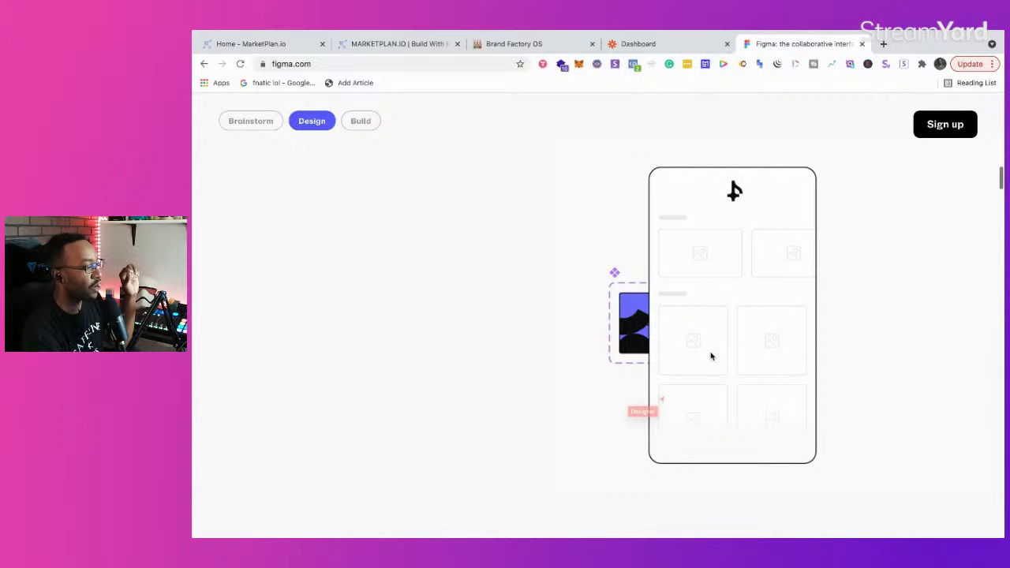
scroll(711, 357, up, 10)
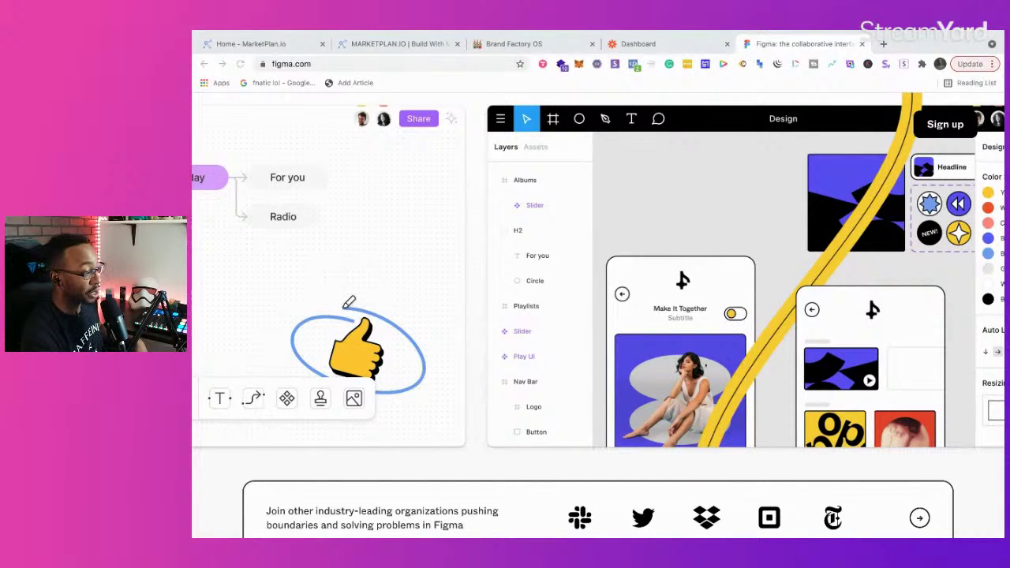
click(251, 43)
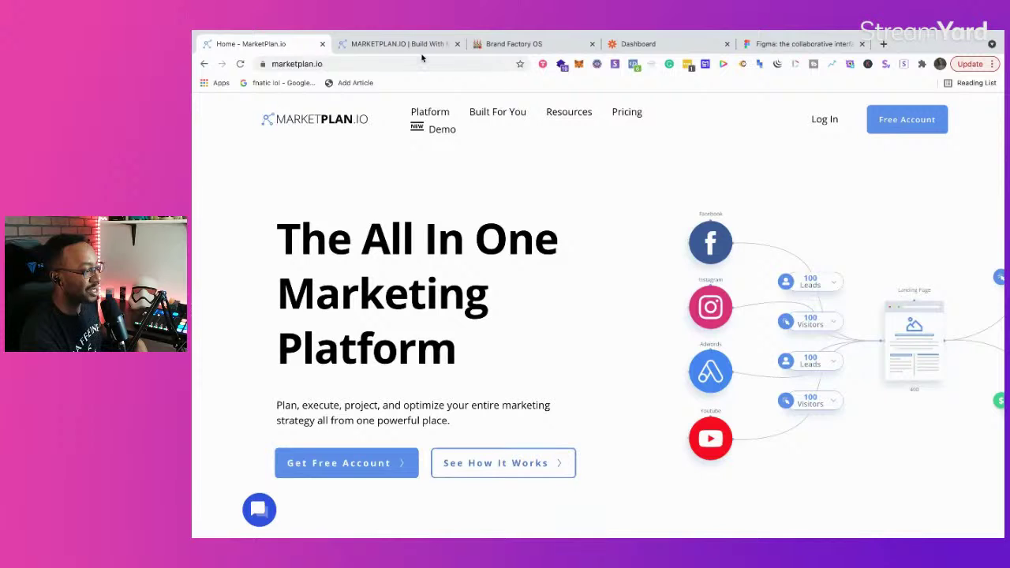
Step: Return to the Beta live use case plan tab and scroll down the page
click(421, 45)
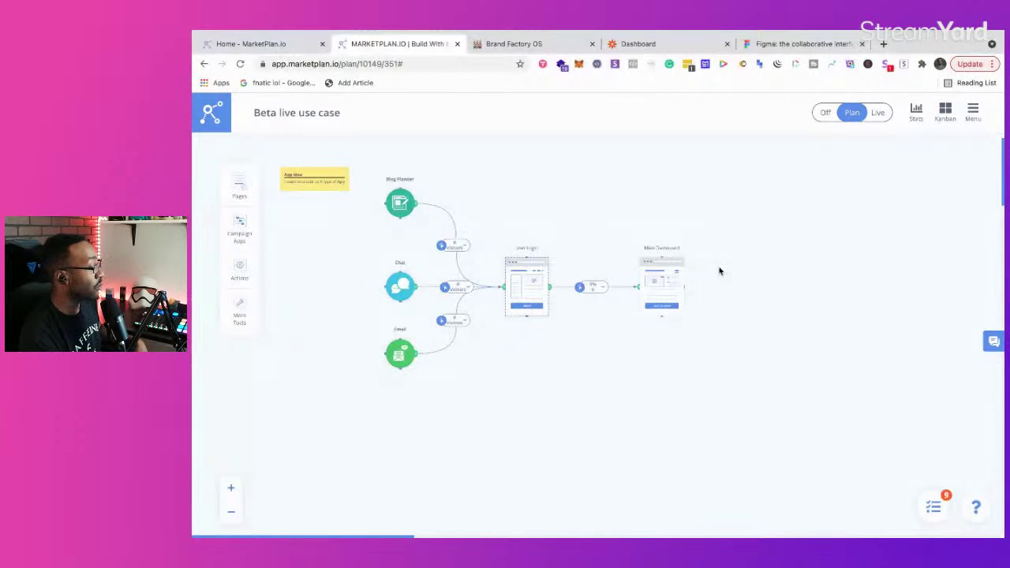
scroll(494, 363, down, 5)
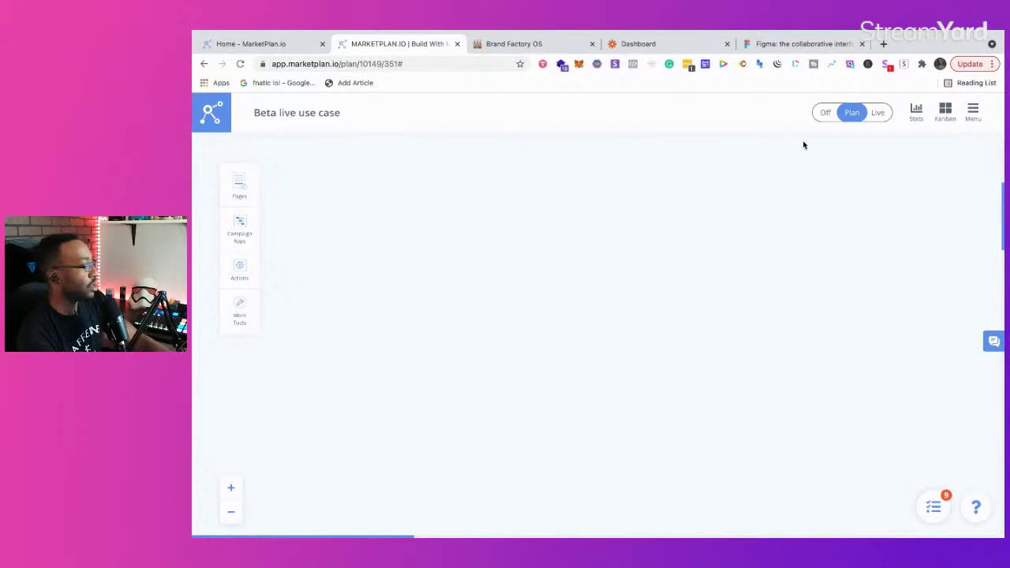
Step: Load Product Hunt in a new tab, dismiss the Google sign-in prompt, and return to the plan
click(883, 45)
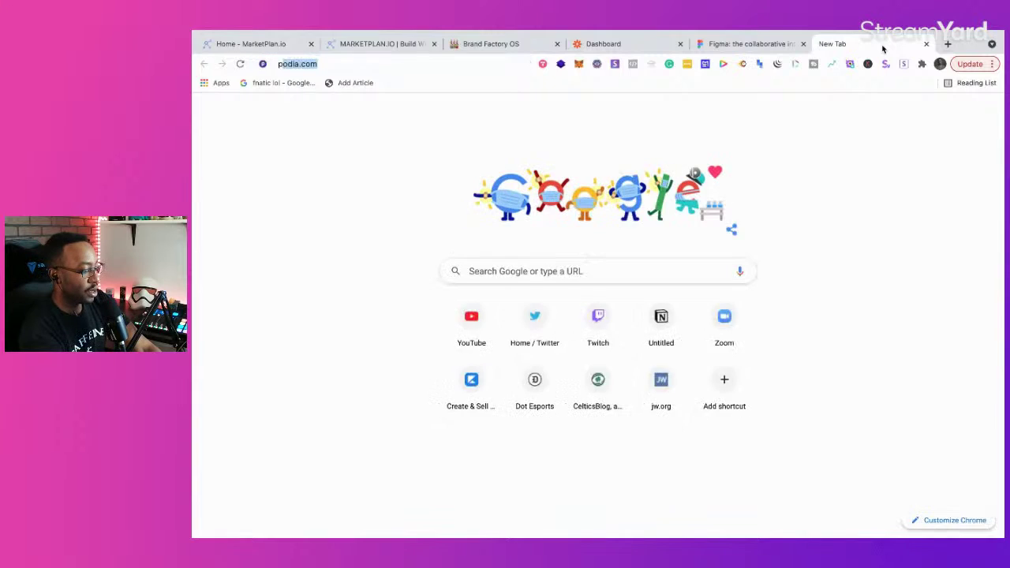
text(prodc)
key(BackSpace)
text(uct)
key(Return)
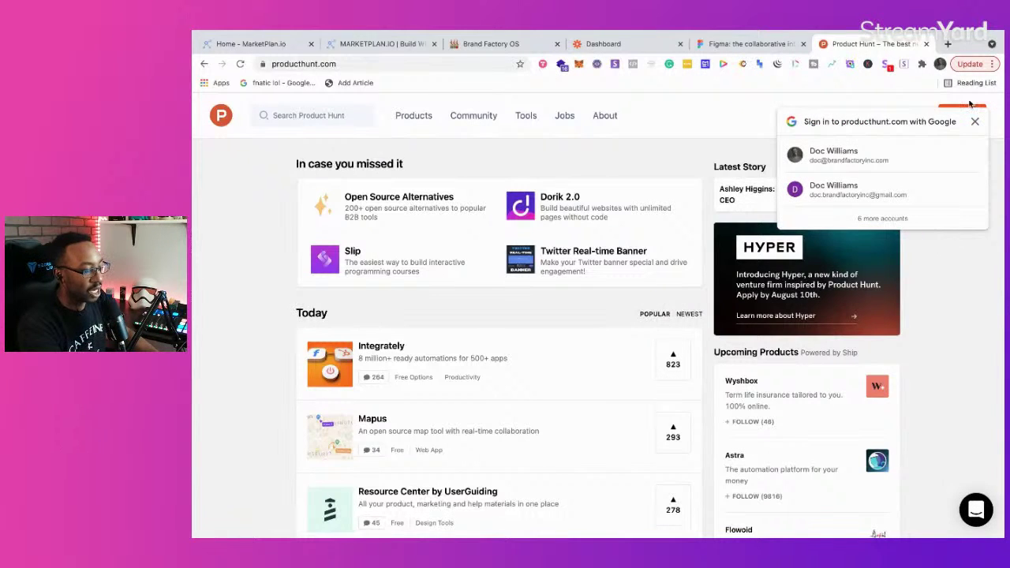
click(978, 125)
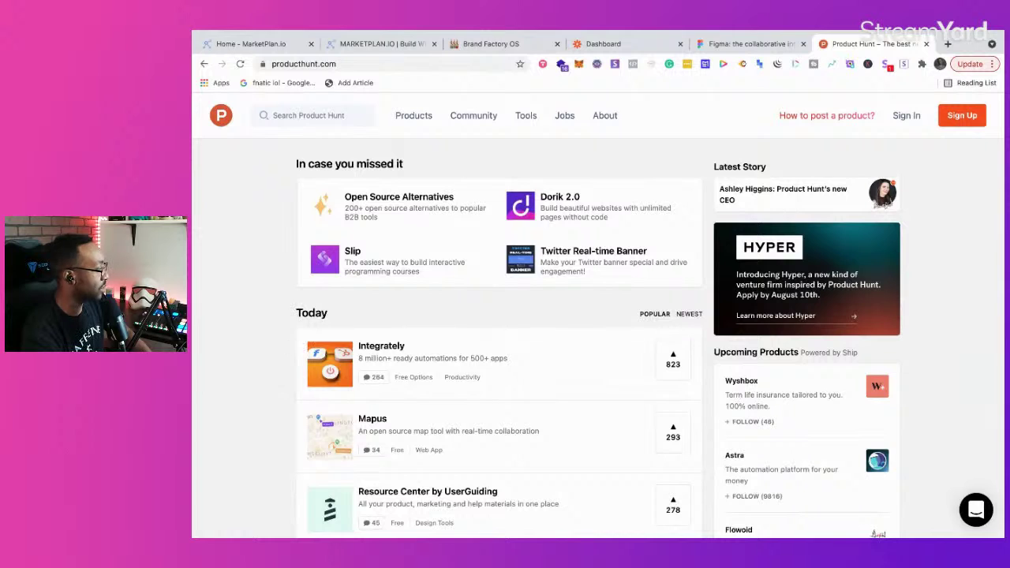
click(378, 45)
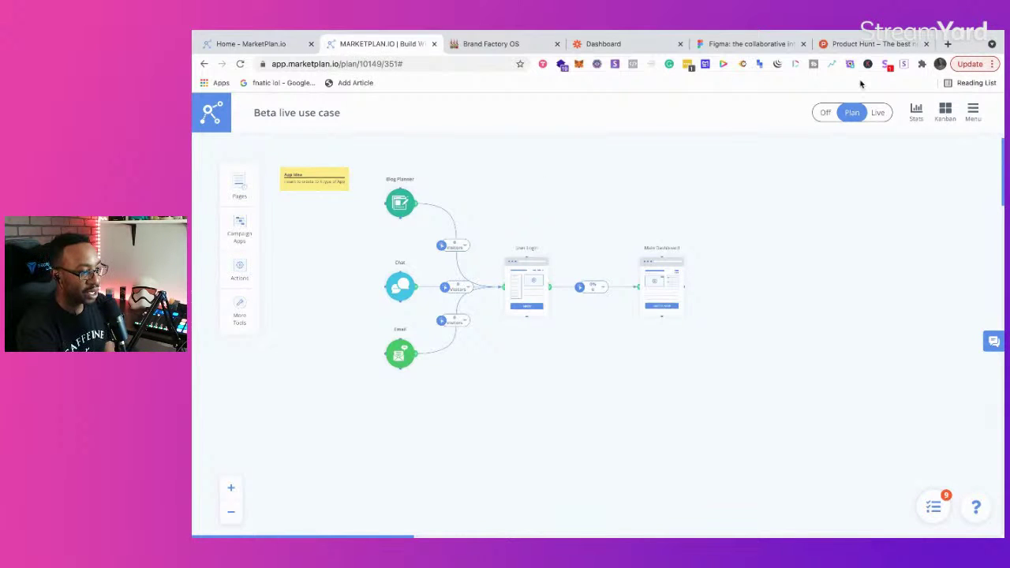
Step: Load elgato.com in a new browser tab
click(948, 43)
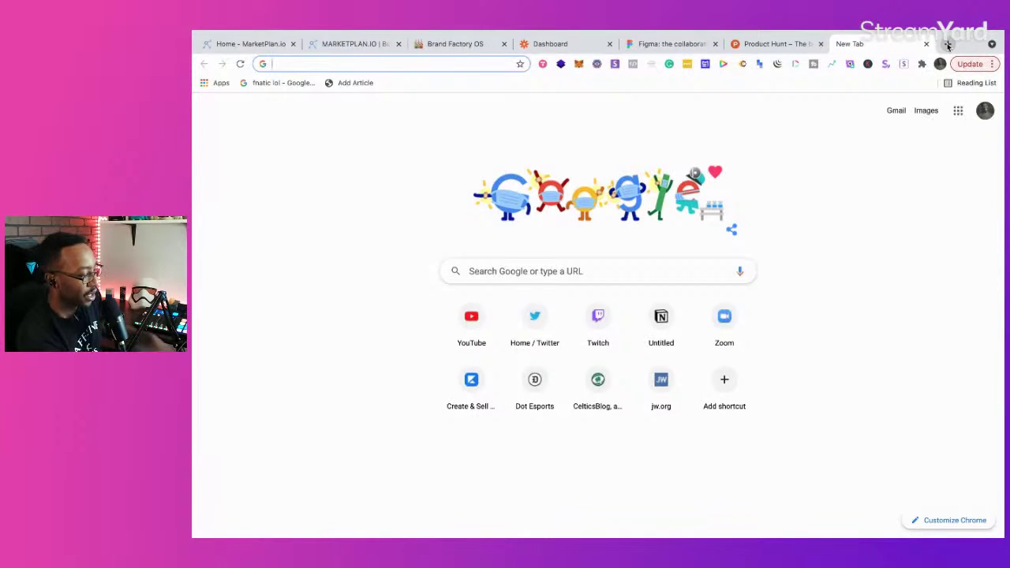
text(elgato.com/en)
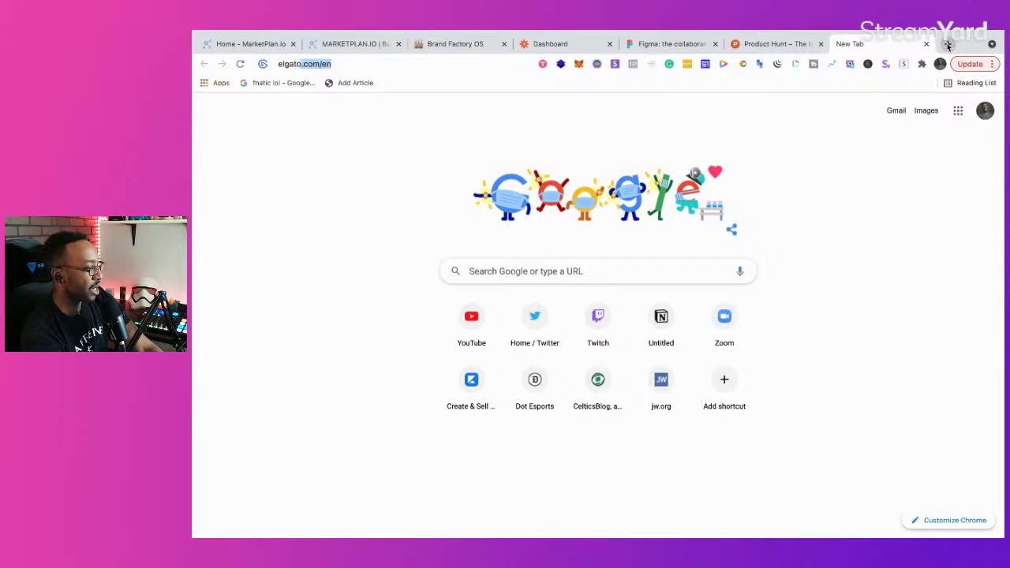
key(Return)
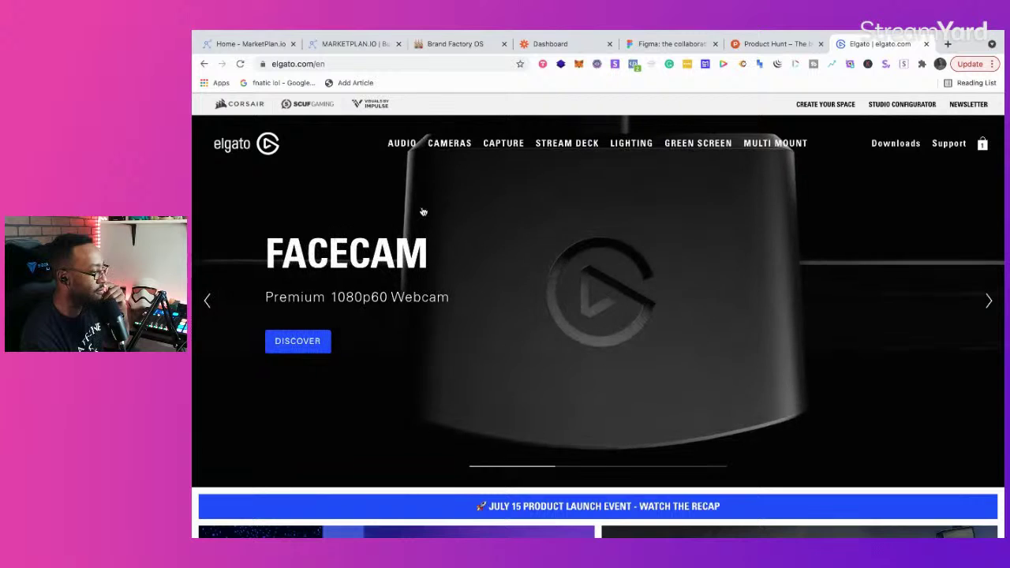
Step: Open the Facecam product page, scroll through it, then return to the MarketPlan plan tab
click(390, 253)
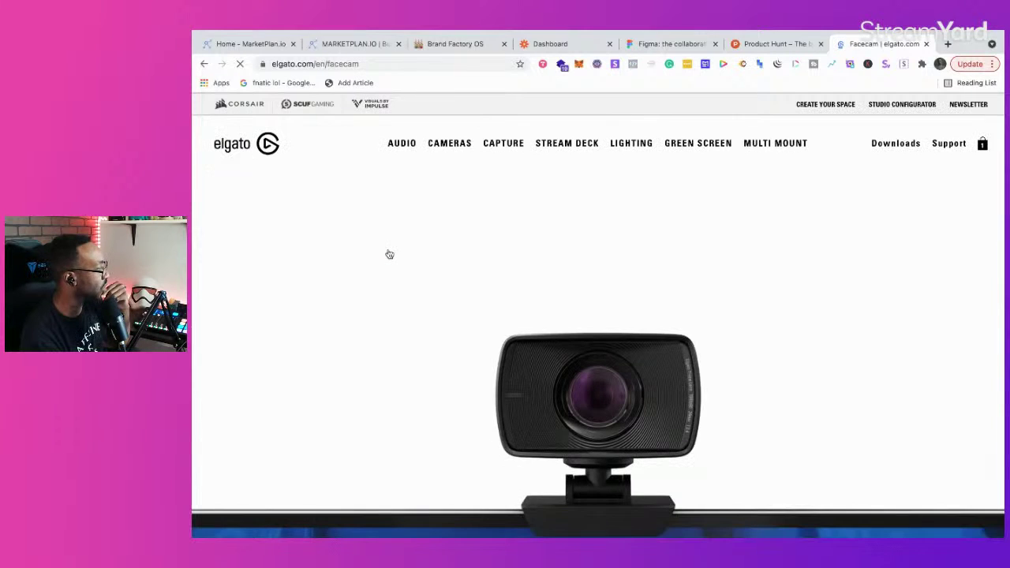
scroll(564, 276, down, 5)
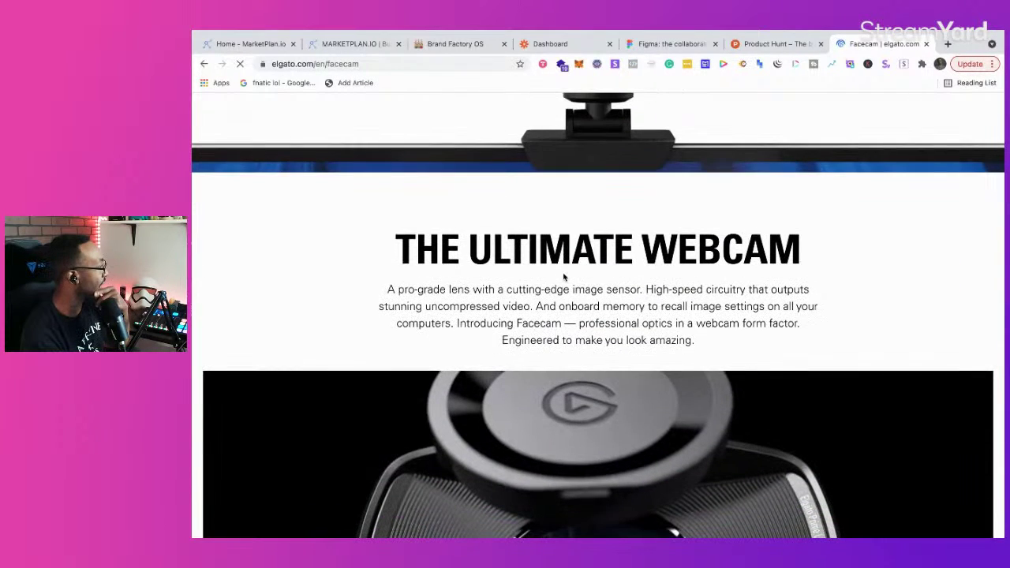
scroll(564, 276, down, 2)
scroll(563, 276, down, 1)
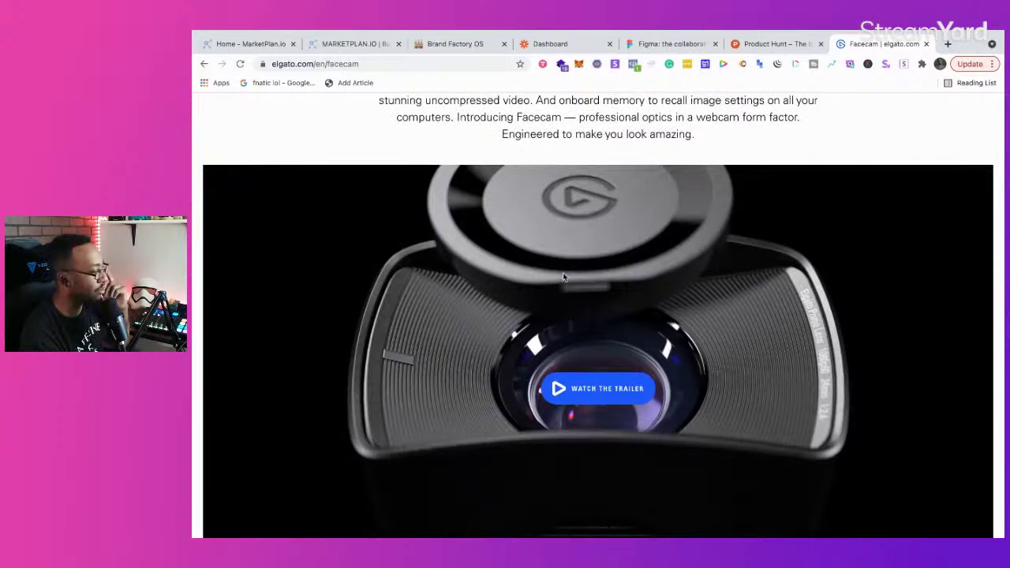
scroll(563, 276, down, 5)
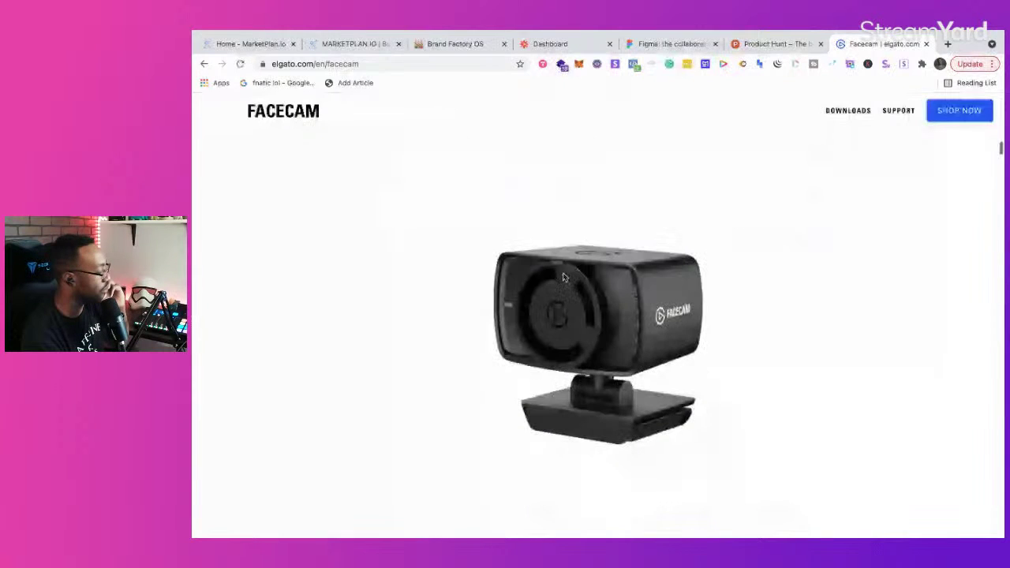
scroll(563, 277, down, 10)
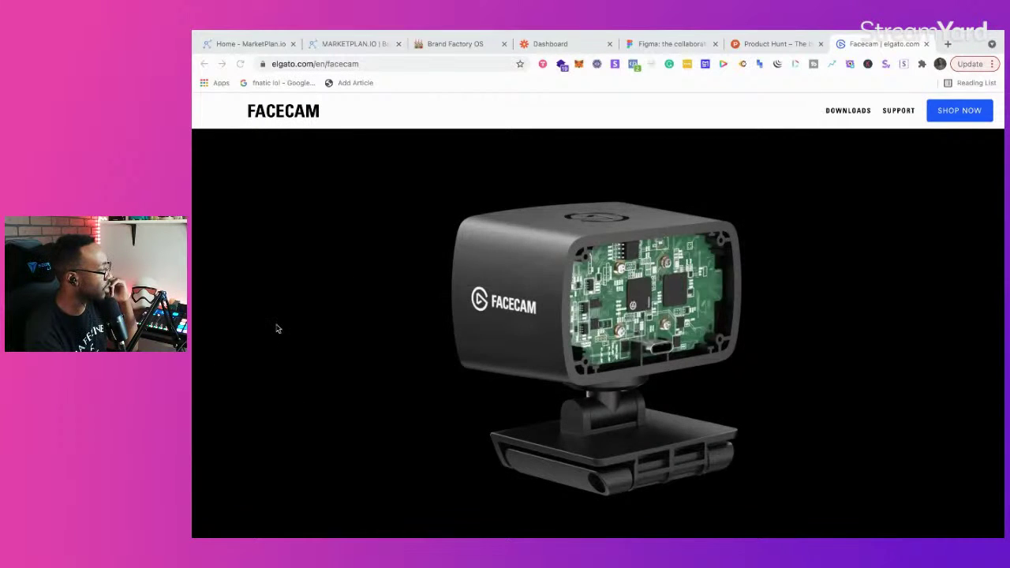
scroll(276, 328, down, 3)
scroll(276, 329, down, 3)
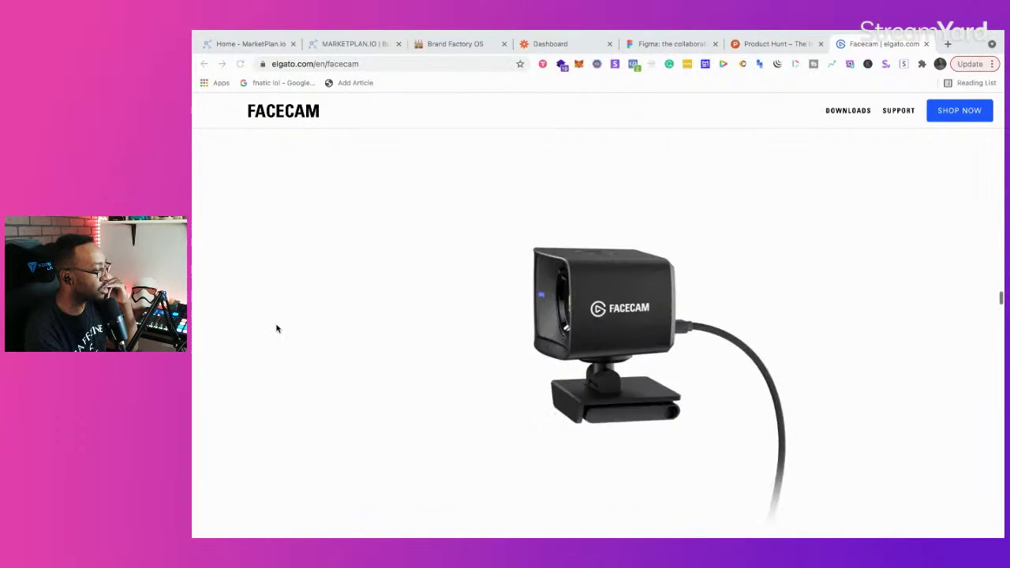
scroll(277, 329, down, 3)
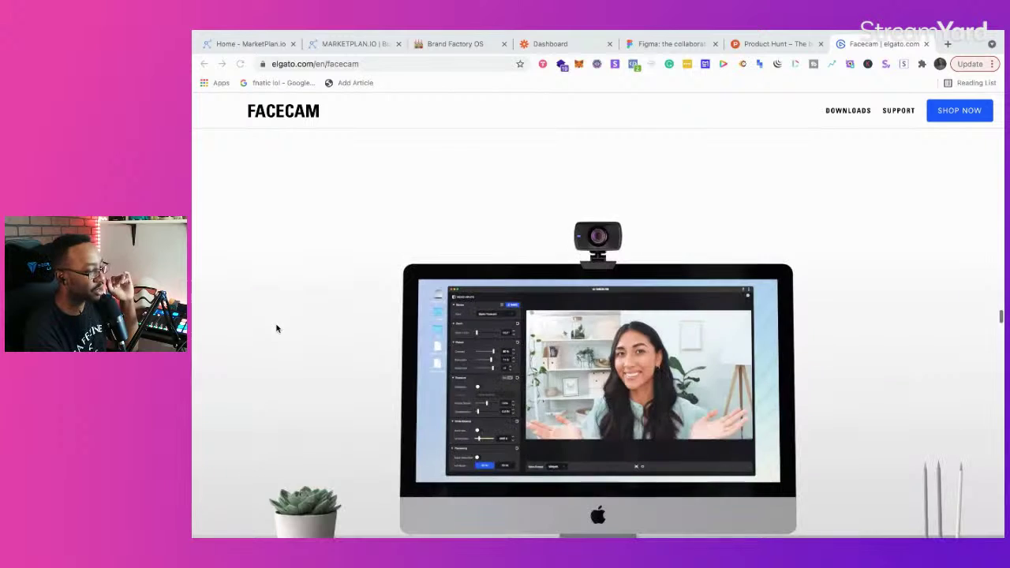
scroll(276, 328, down, 2)
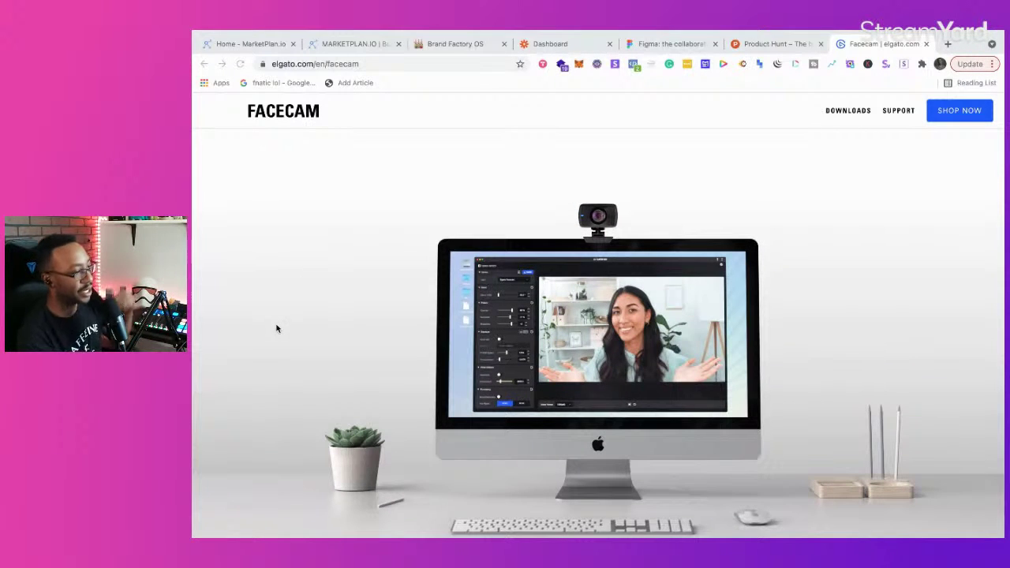
click(351, 44)
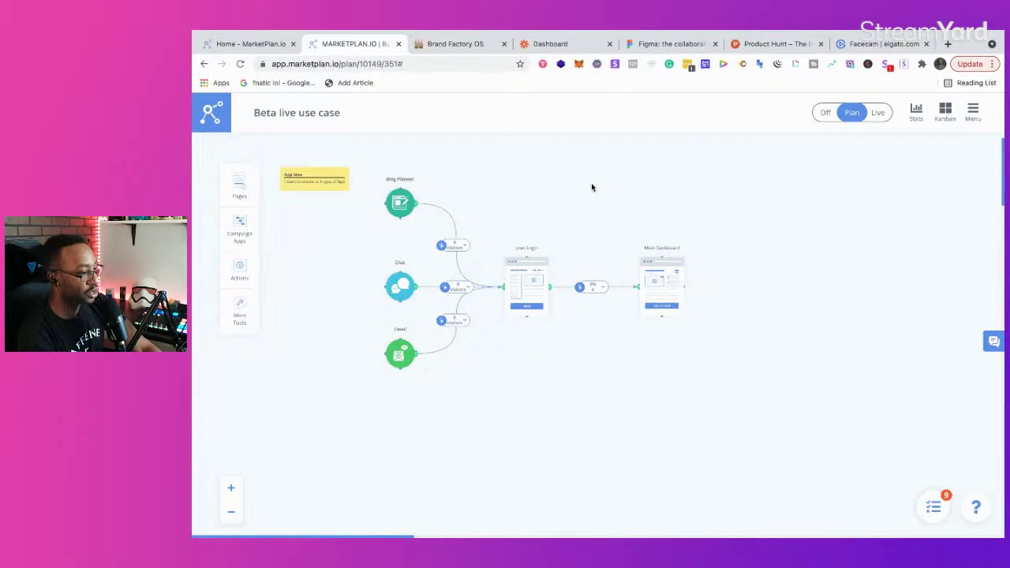
Step: Open Notion in a new tab to load the Brand Factory OS workspace
click(946, 44)
text(notion)
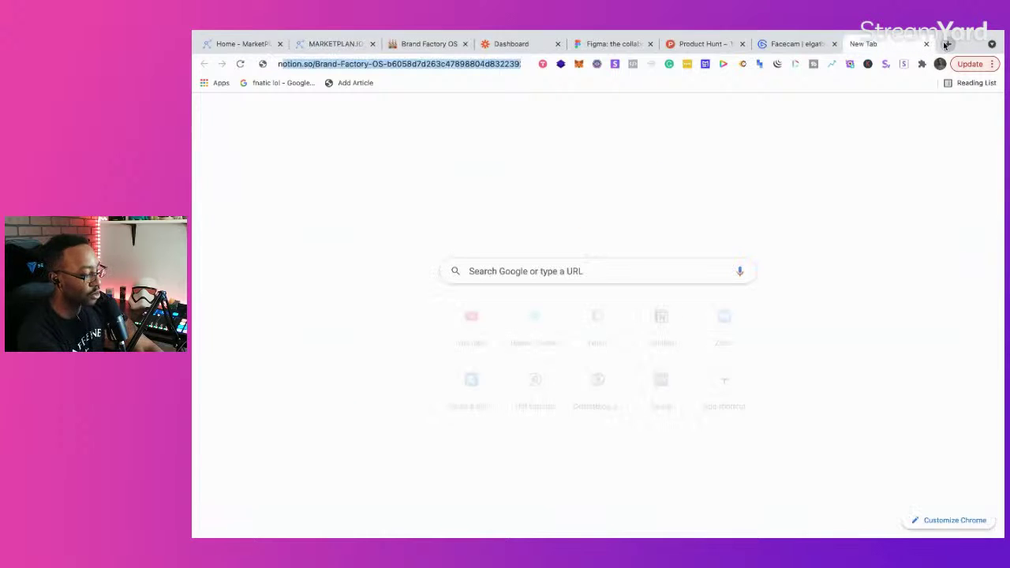
key(Return)
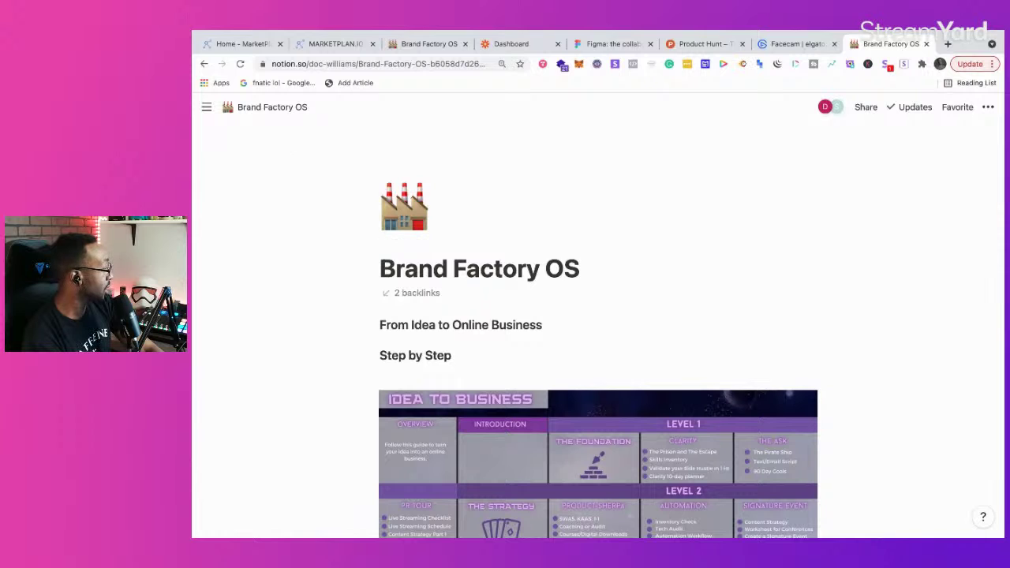
Step: Open the Emerging Tech Projects page and search the workspace for 'glide'
mouse_move(206, 107)
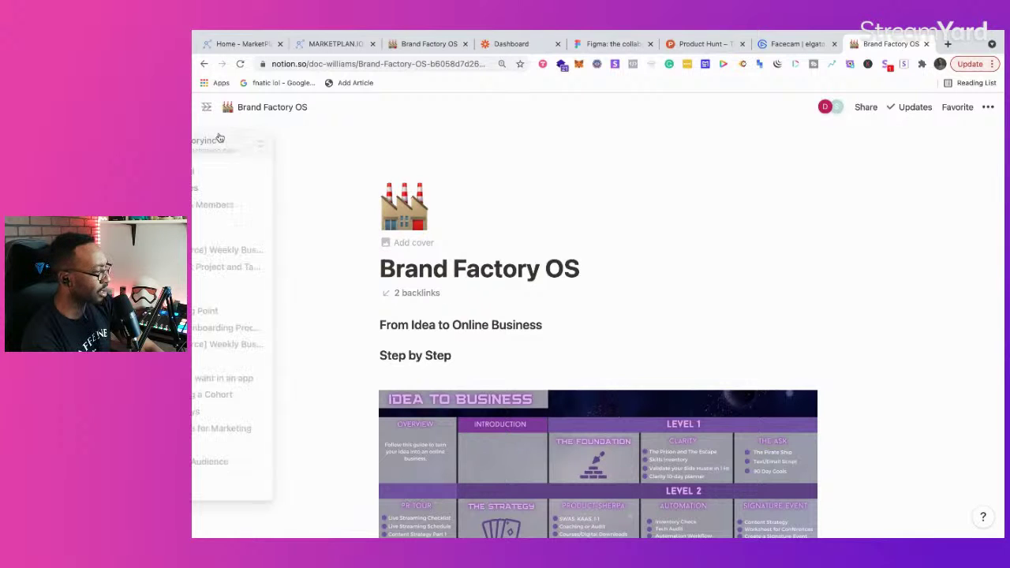
scroll(253, 323, down, 1)
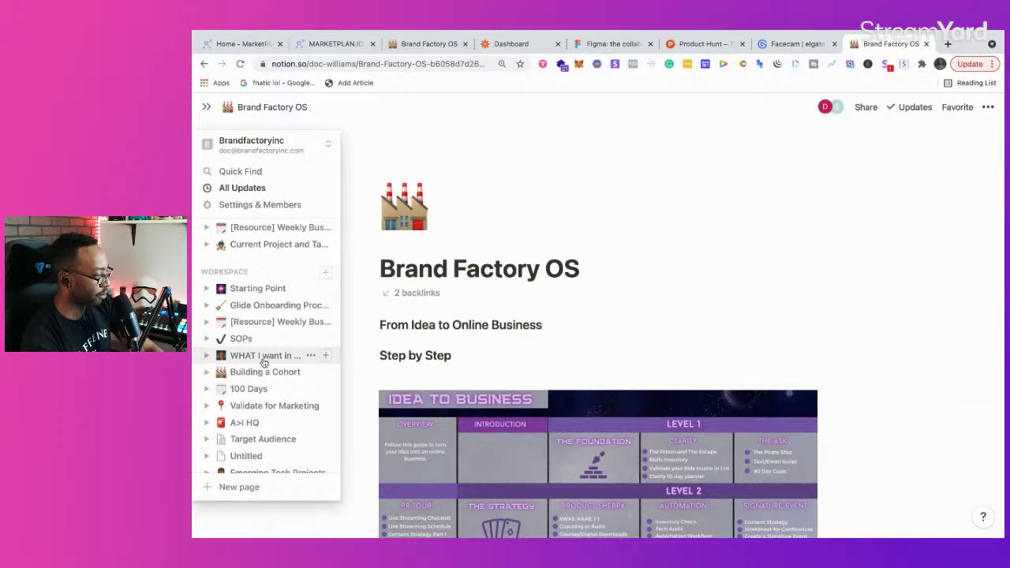
scroll(265, 363, down, 5)
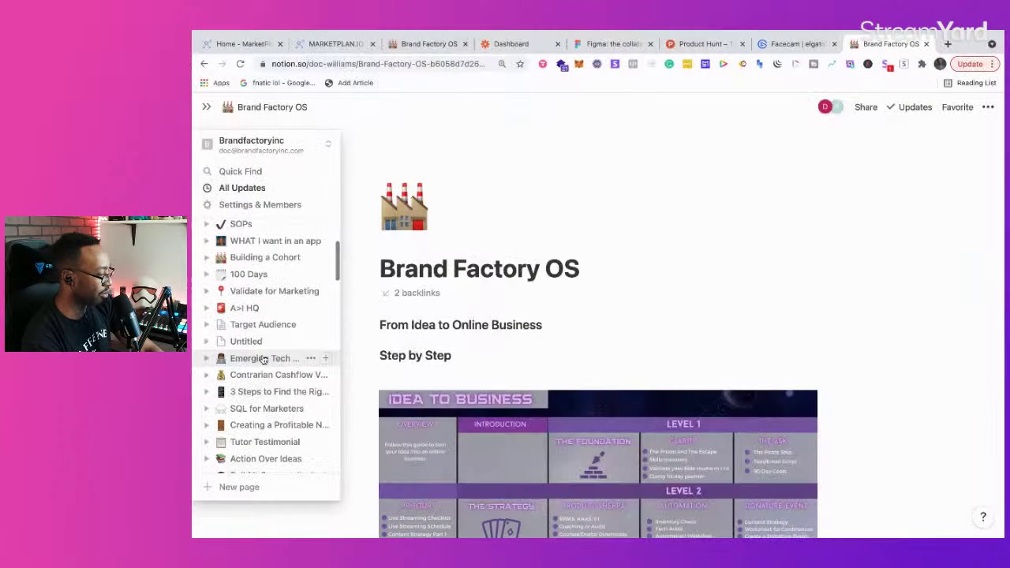
click(265, 360)
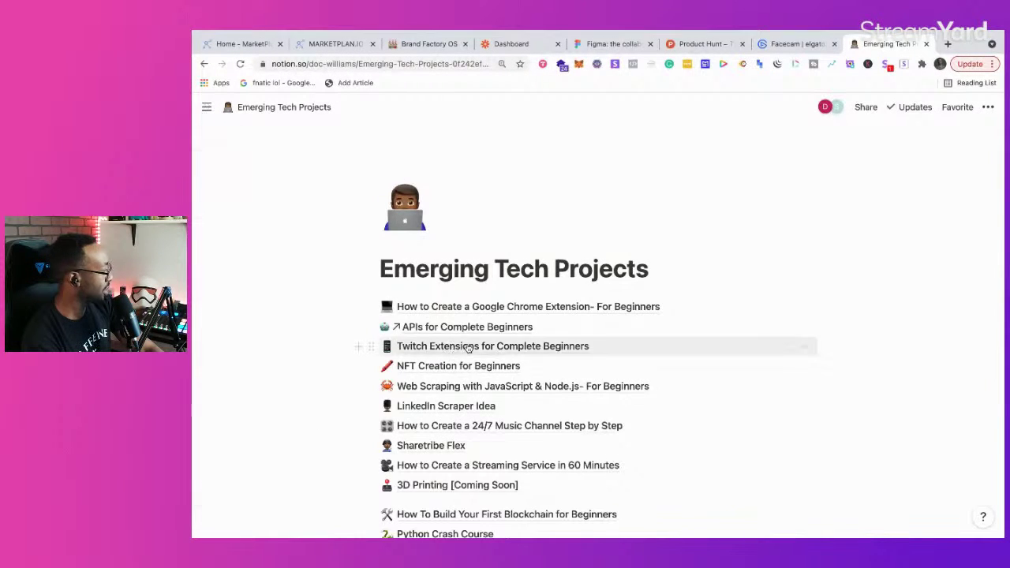
scroll(673, 383, down, 10)
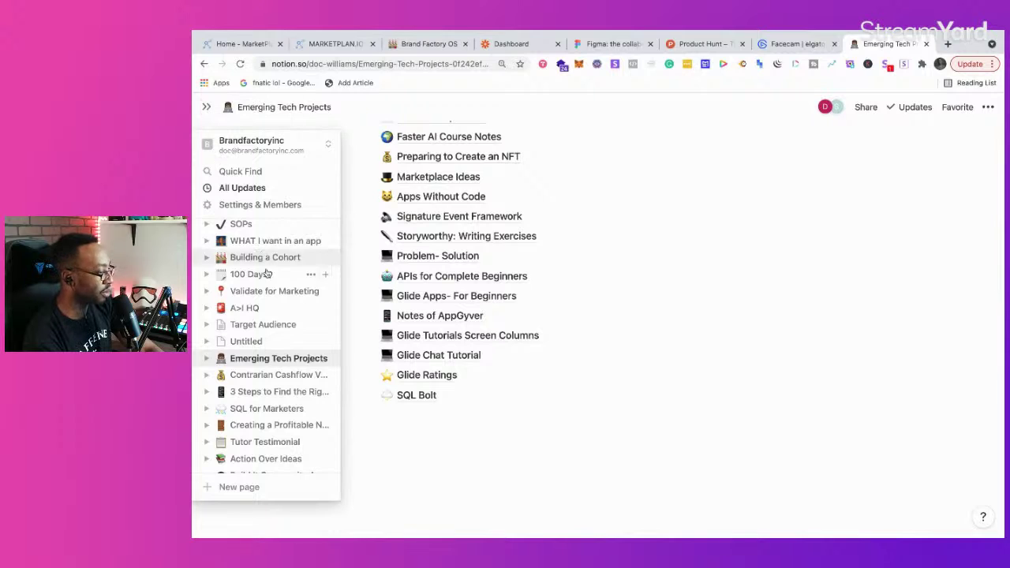
scroll(268, 280, up, 5)
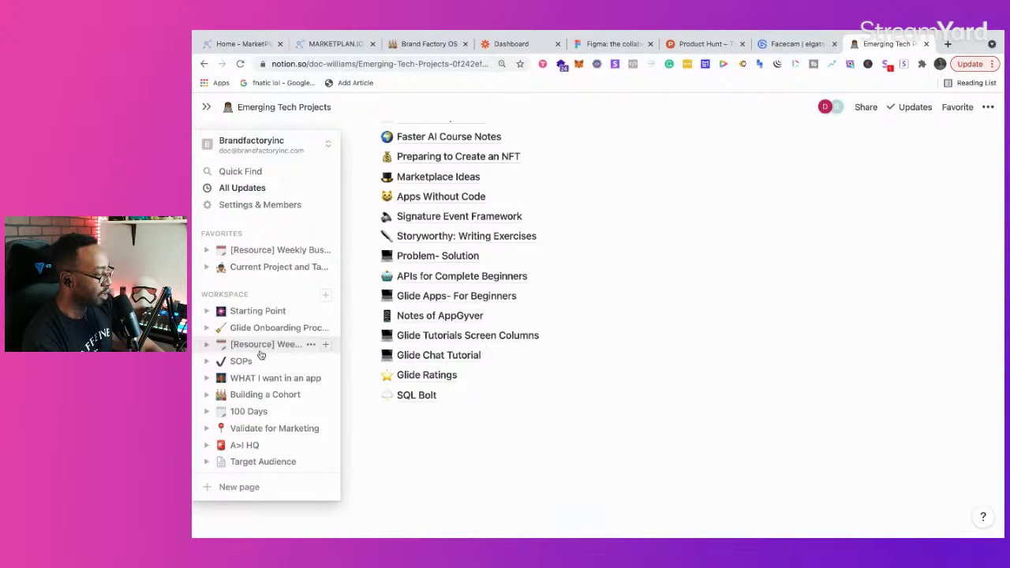
click(250, 170)
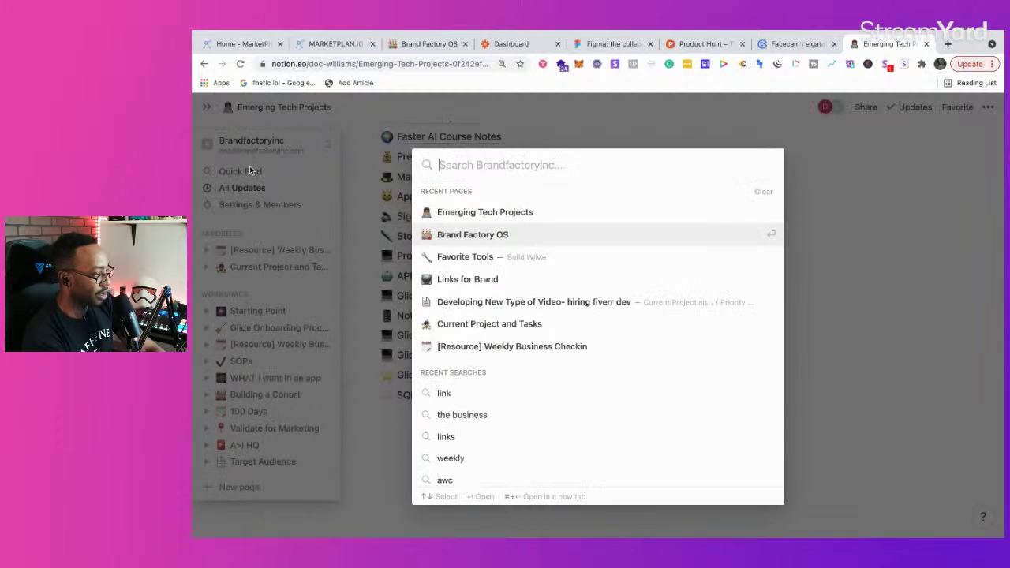
text(glide)
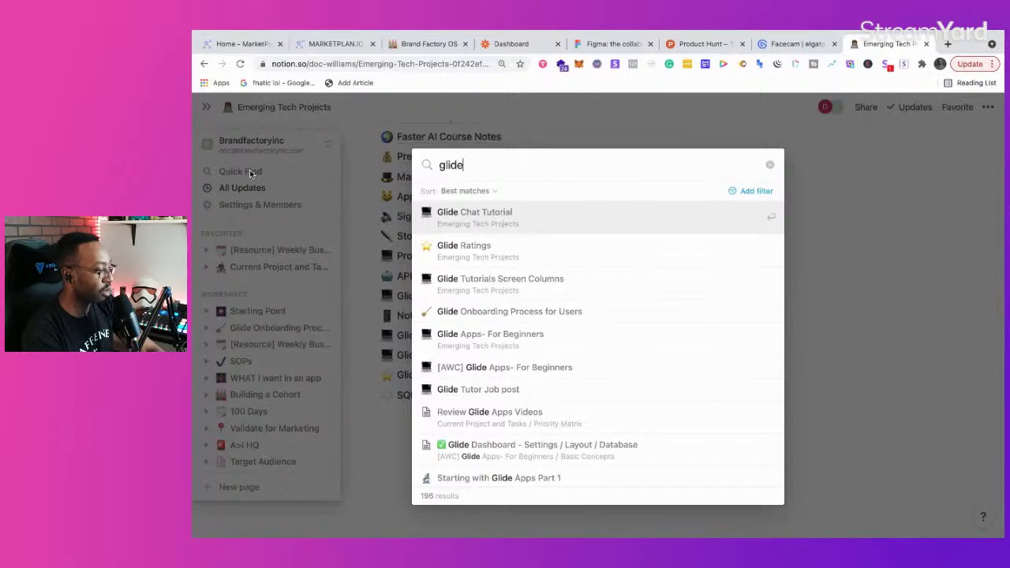
click(442, 310)
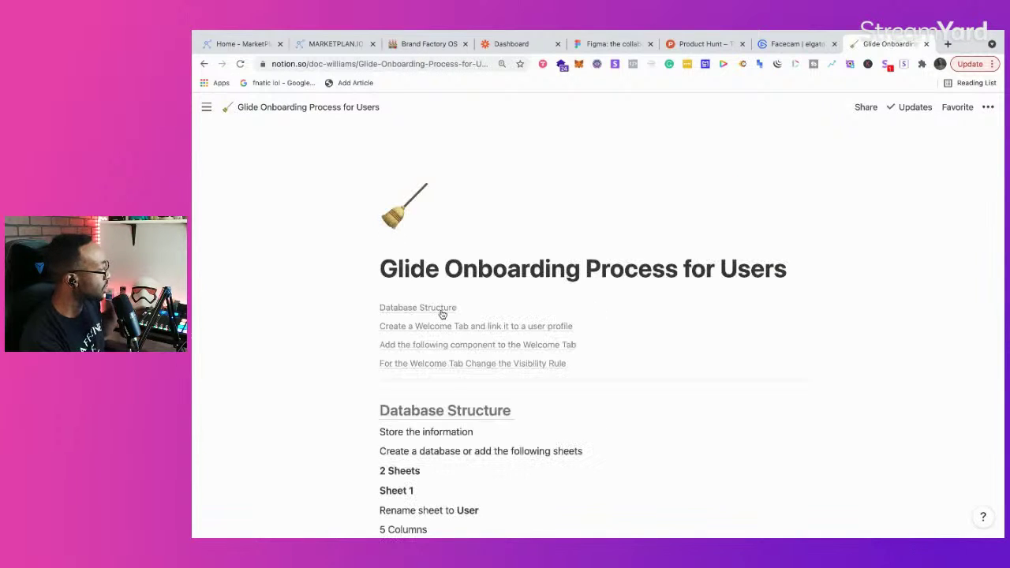
drag(878, 47, 435, 45)
click(336, 45)
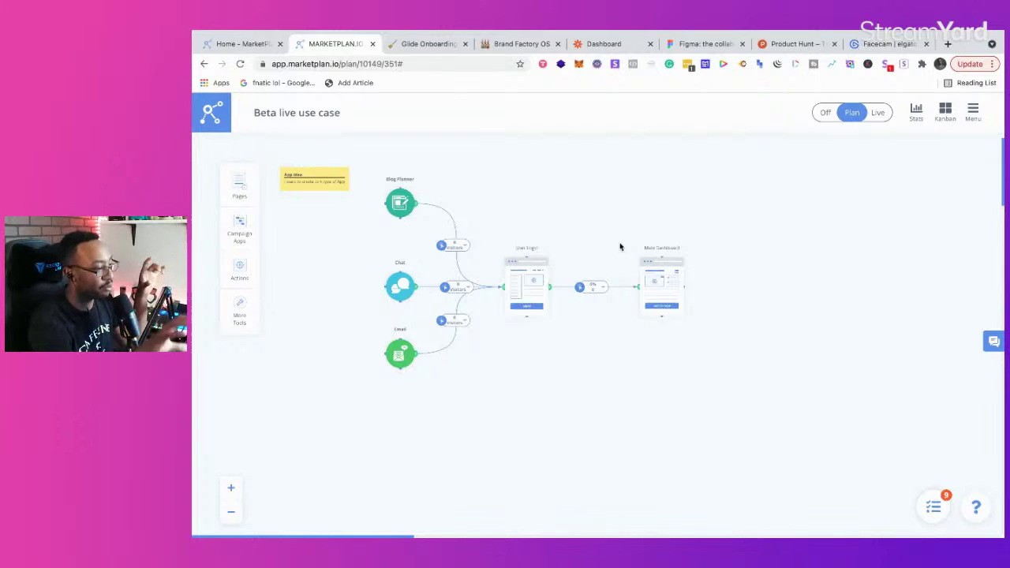
click(431, 44)
scroll(466, 249, down, 3)
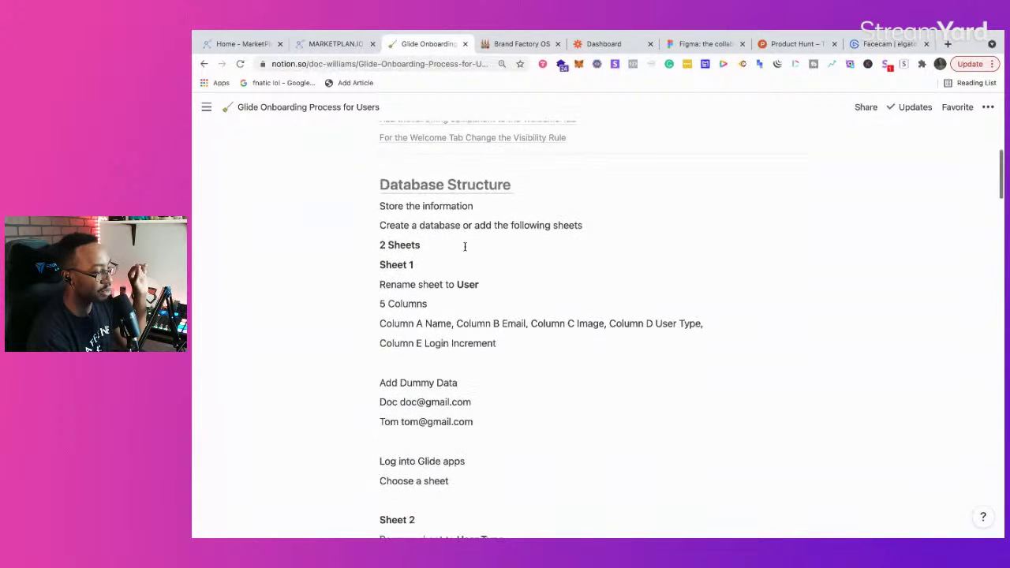
scroll(465, 249, up, 3)
scroll(466, 248, down, 1)
scroll(465, 247, down, 10)
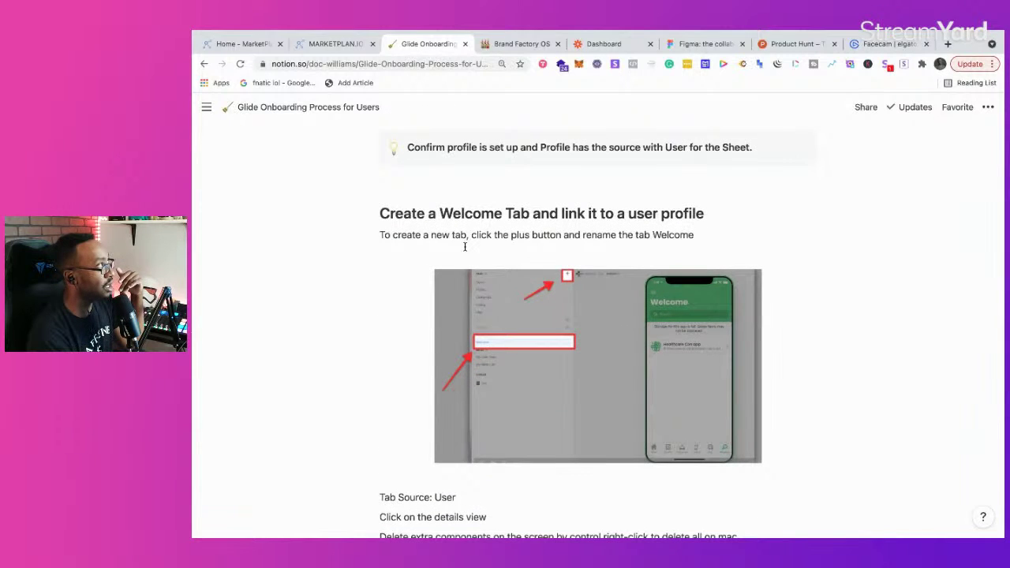
scroll(465, 247, down, 15)
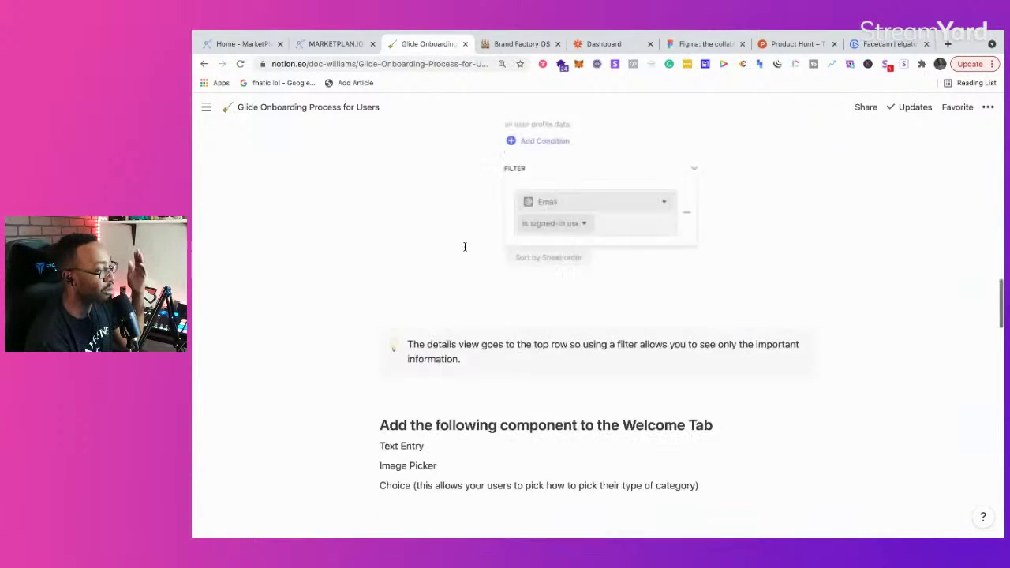
scroll(466, 251, down, 10)
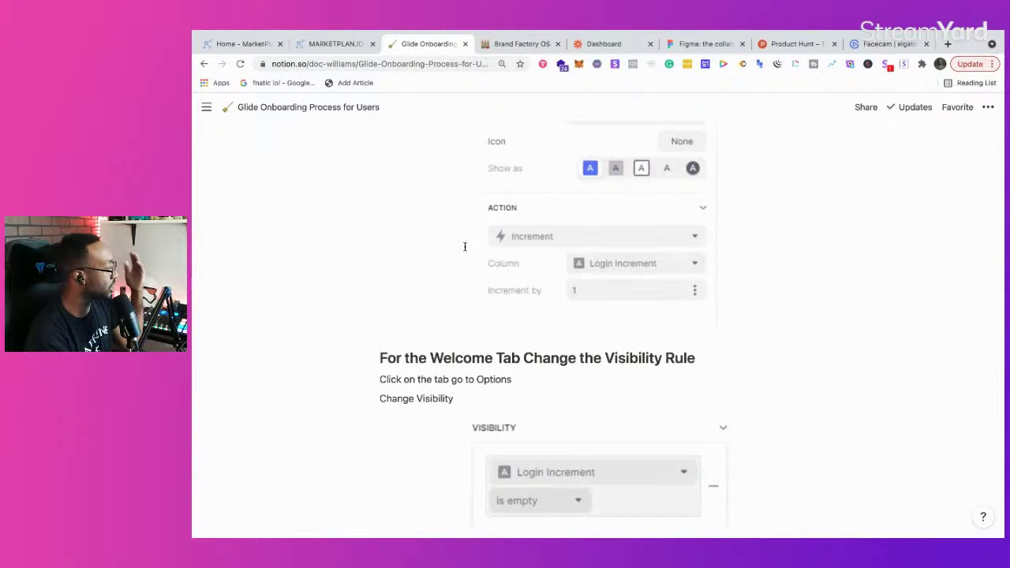
scroll(465, 247, up, 20)
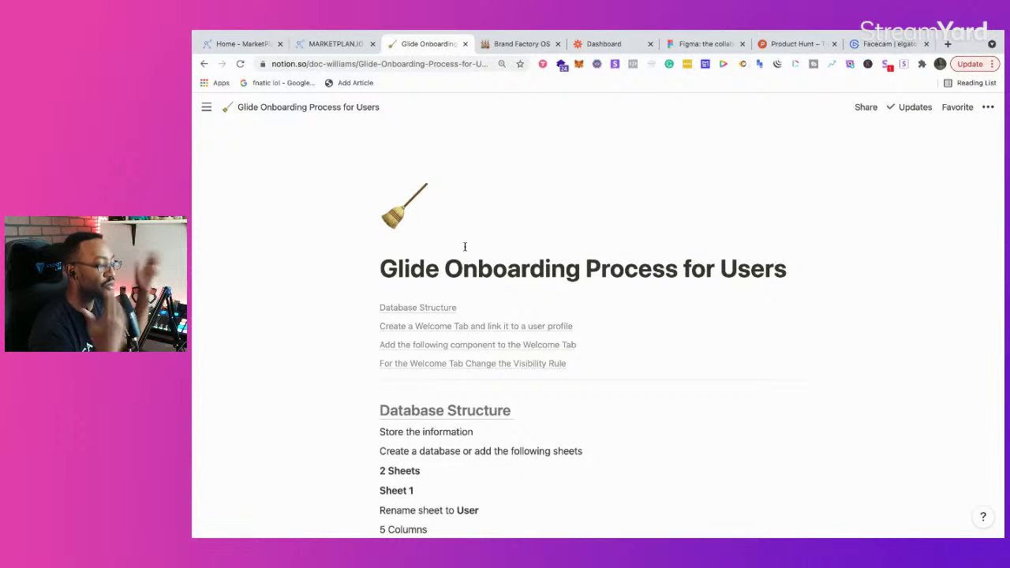
mouse_move(466, 251)
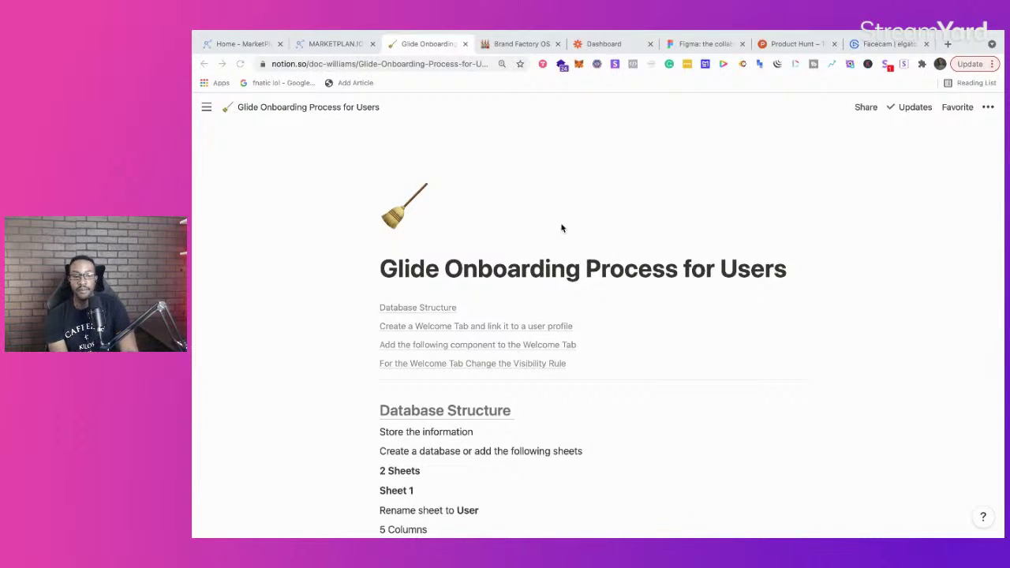
scroll(557, 232, down, 5)
scroll(558, 229, up, 5)
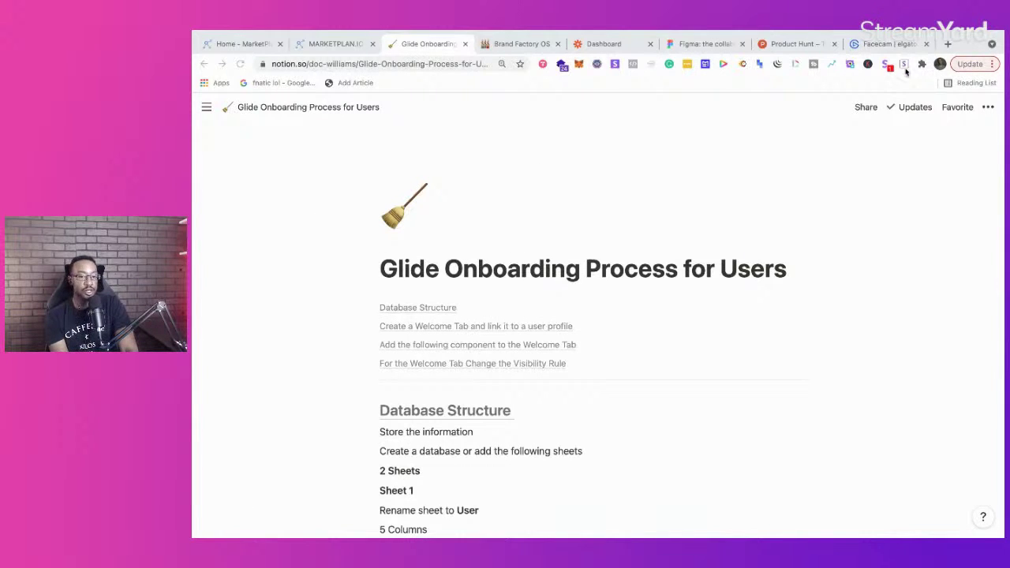
Step: Load glideapps.com in a new browser tab, then switch back to the MarketPlan home tab
click(949, 45)
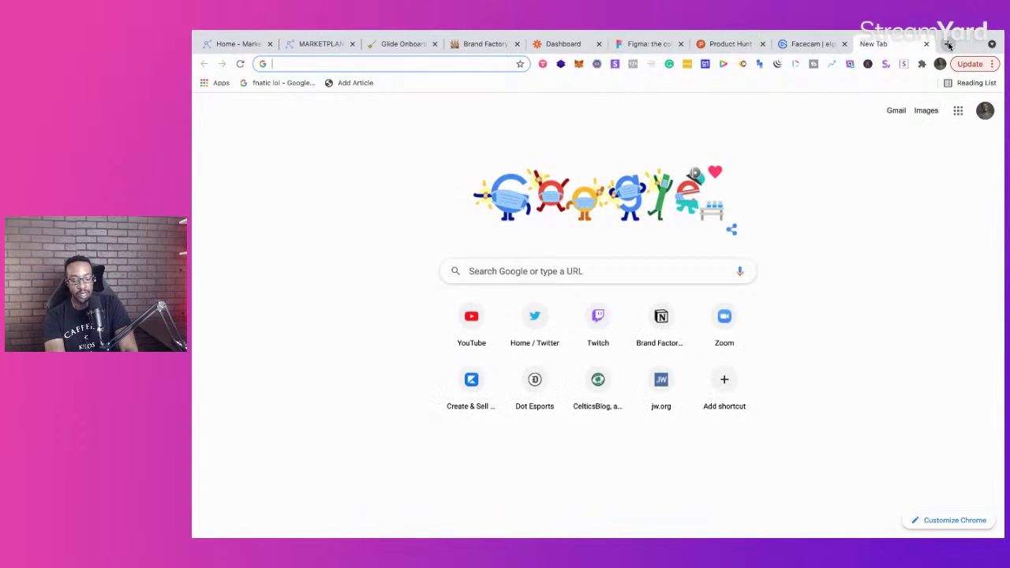
text(glideapps.com)
key(Return)
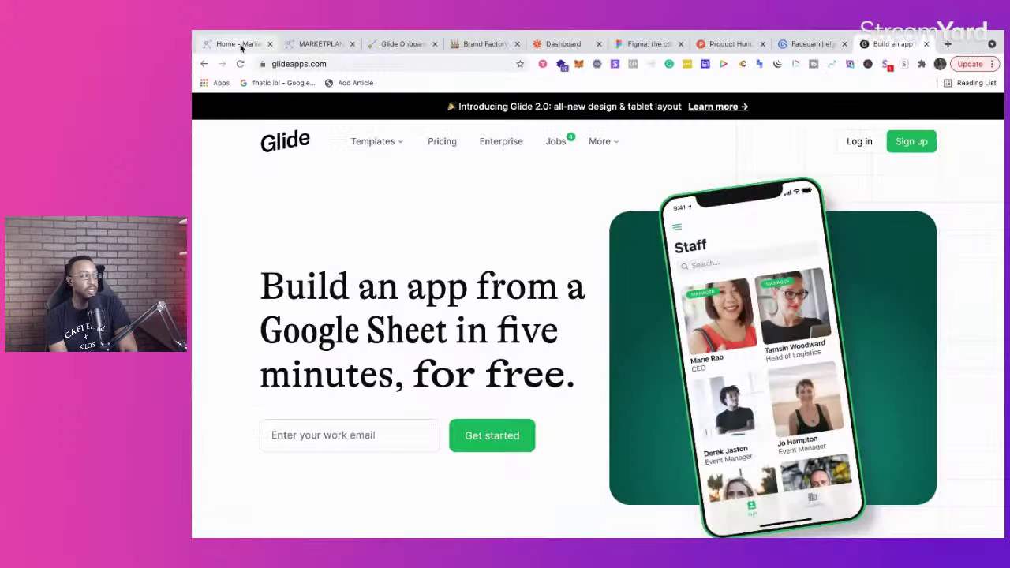
click(239, 44)
Step: In the plan, shift Main Dashboard further right and move the Glide tab beside the guide tab
click(310, 44)
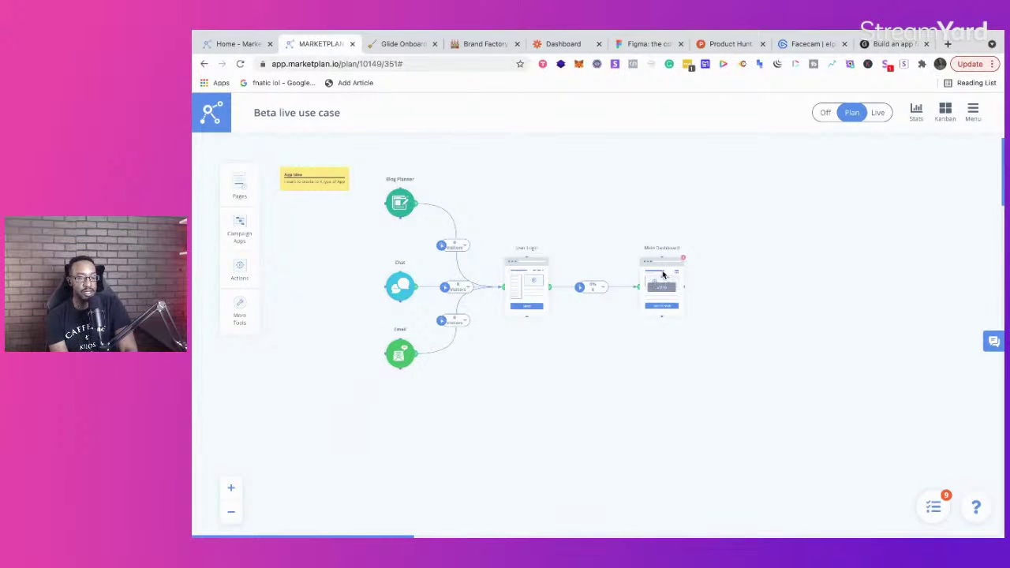
drag(654, 265, 727, 271)
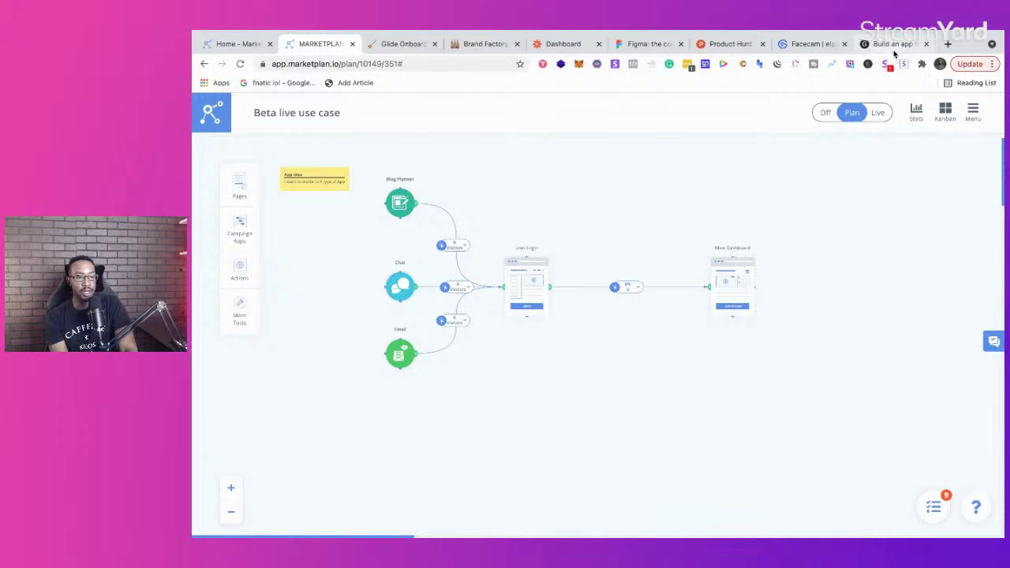
drag(887, 39, 487, 47)
click(316, 44)
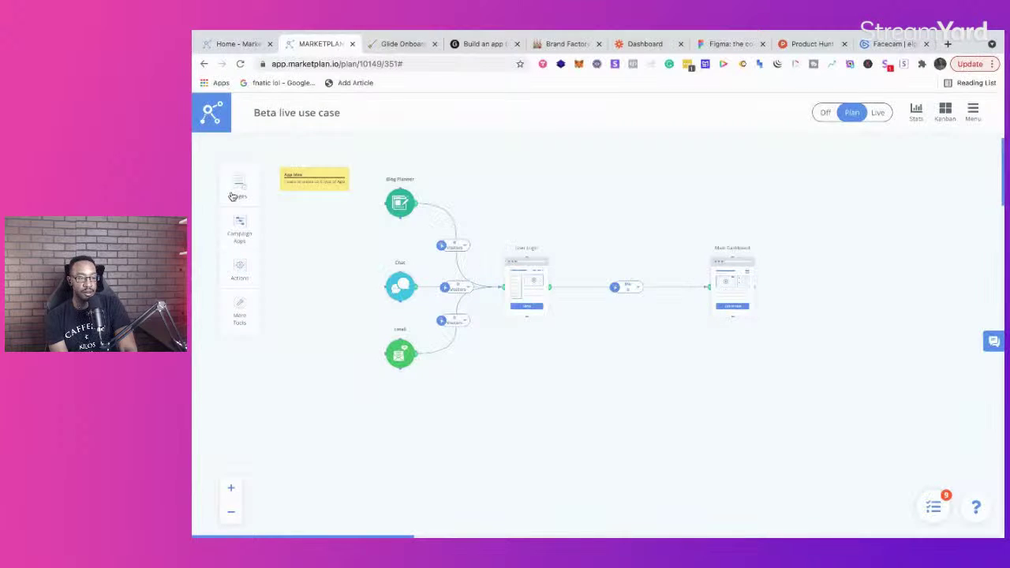
Step: Add a Condition step to the plan from the Actions list
click(241, 196)
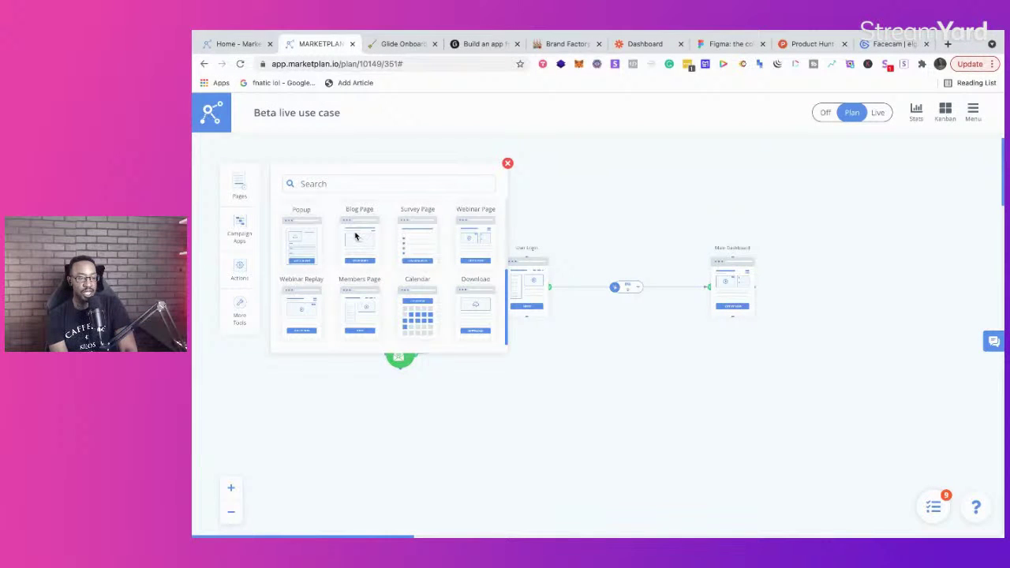
click(237, 272)
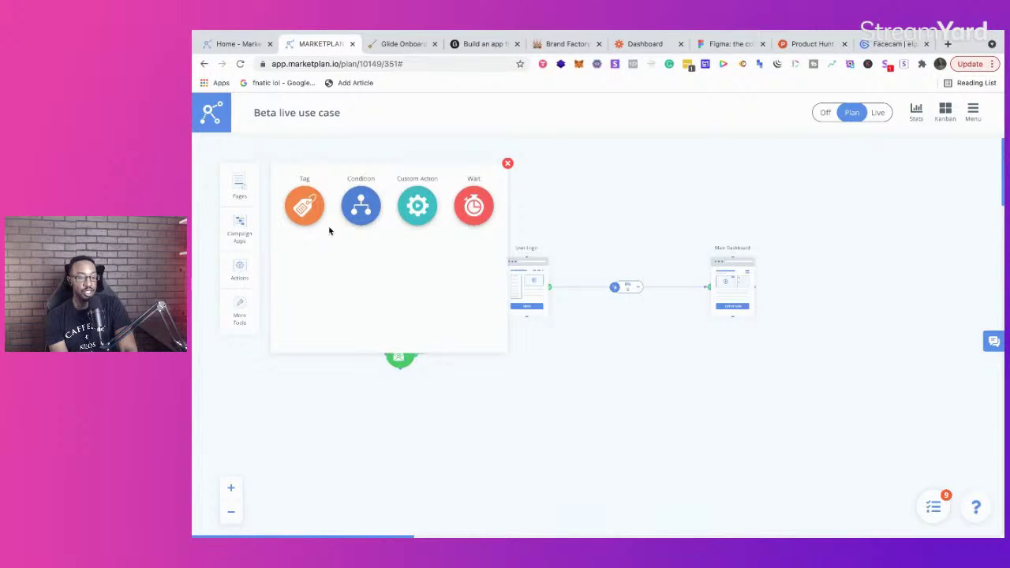
drag(361, 206, 596, 364)
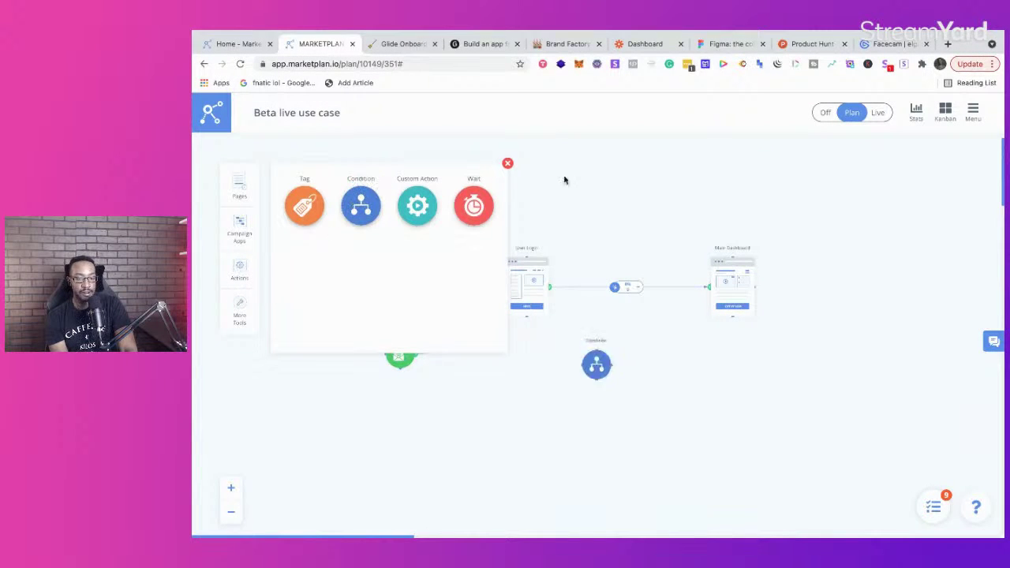
click(508, 163)
Step: Delete the User Login–Main Dashboard link, place Condition after User Login, and raise Main Dashboard
click(622, 282)
drag(596, 355, 624, 284)
mouse_move(557, 278)
mouse_move(632, 283)
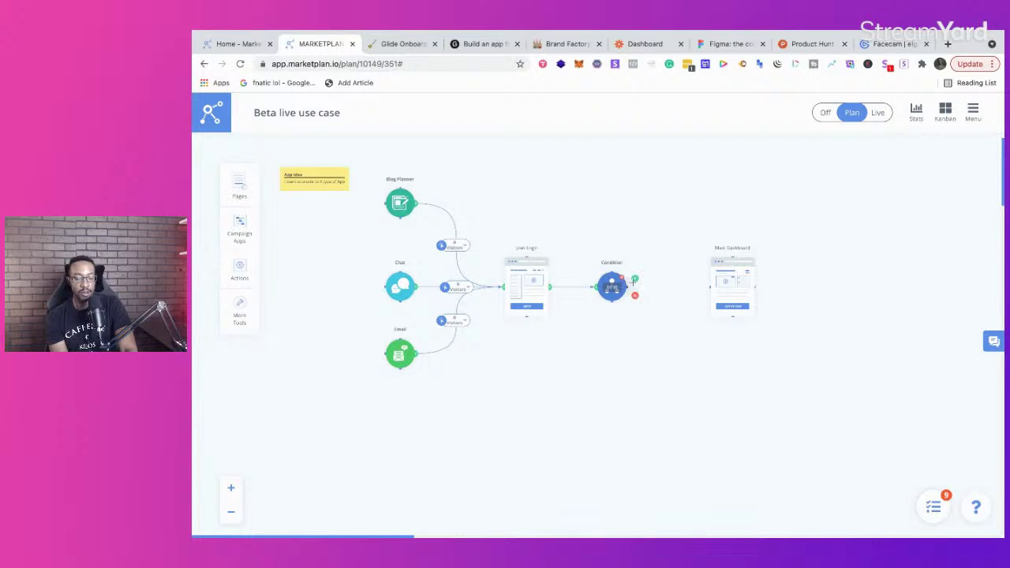
drag(734, 267, 730, 197)
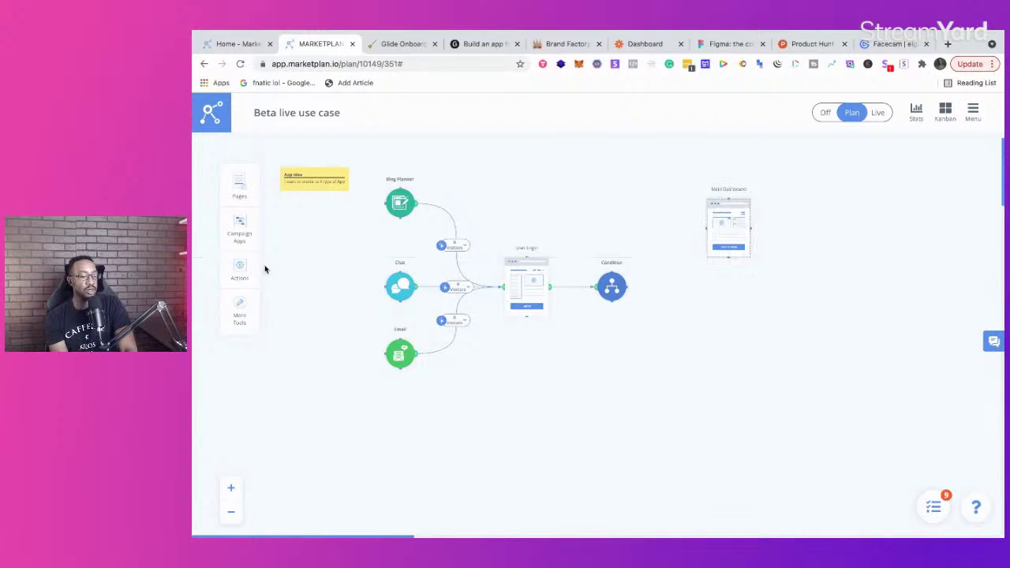
Step: Drag a Download page template onto the canvas below Main Dashboard
click(240, 191)
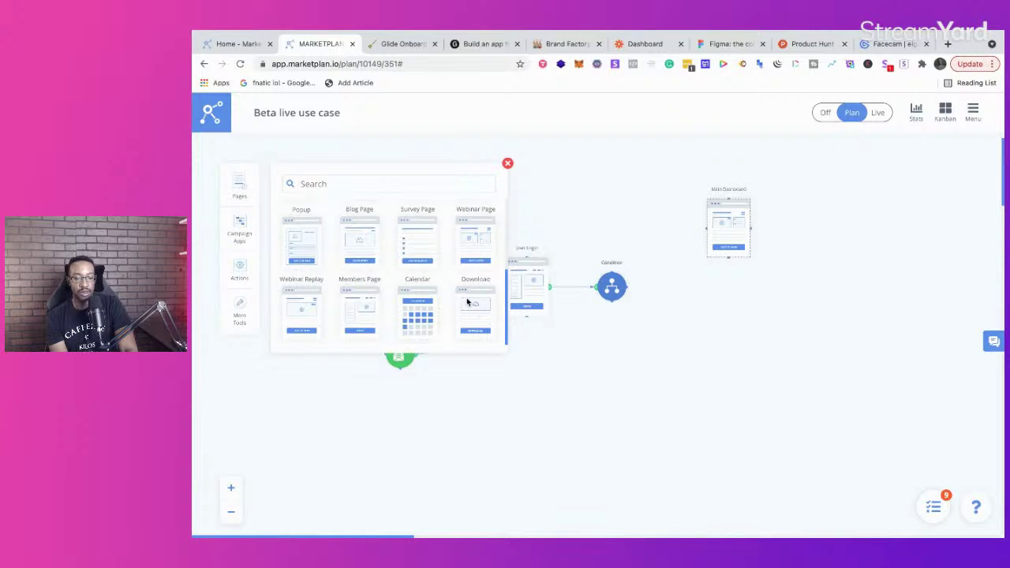
drag(469, 303, 729, 361)
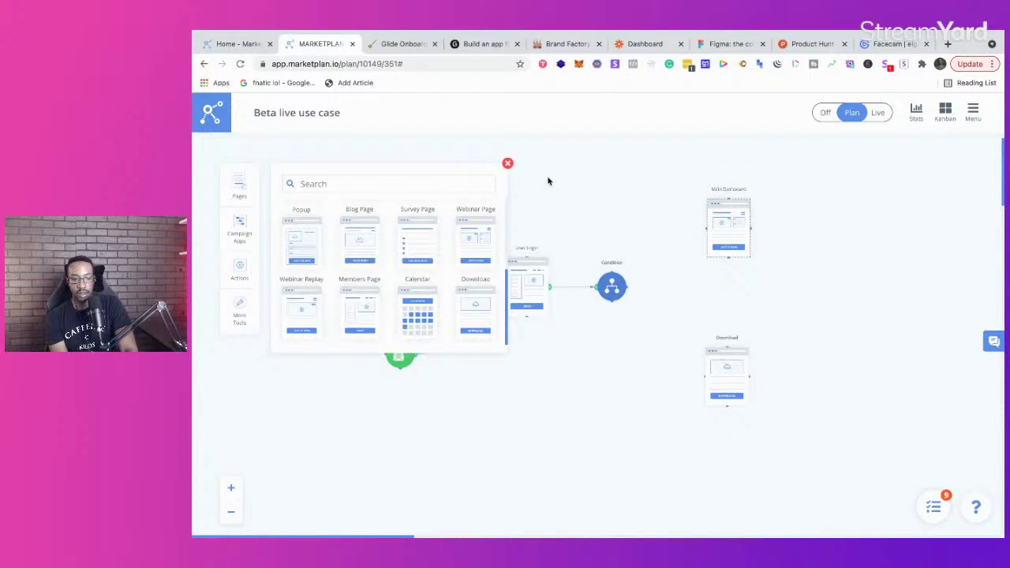
click(508, 164)
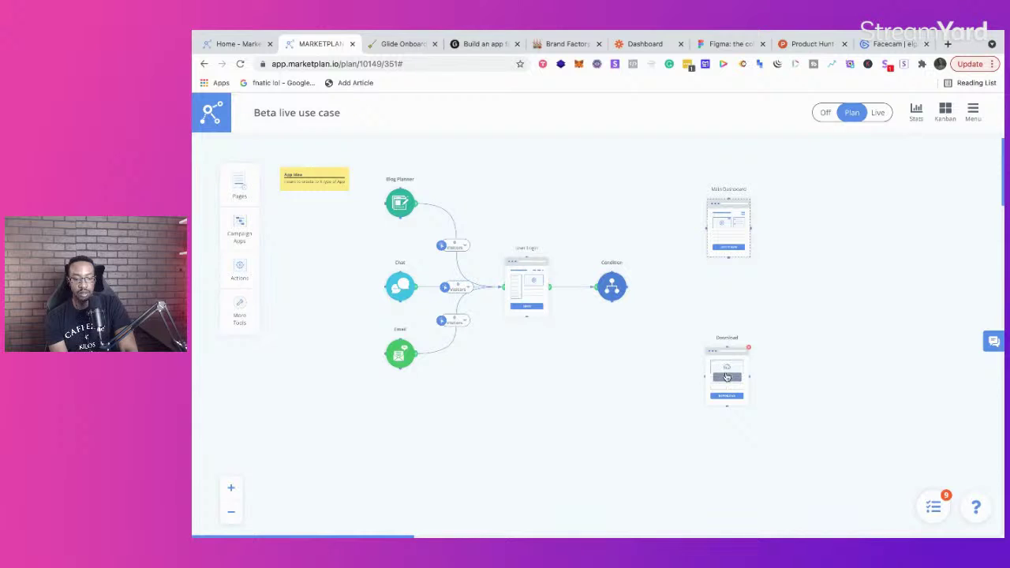
Step: Rename the new page to 'Influencer login' and position it under Main Dashboard
click(727, 379)
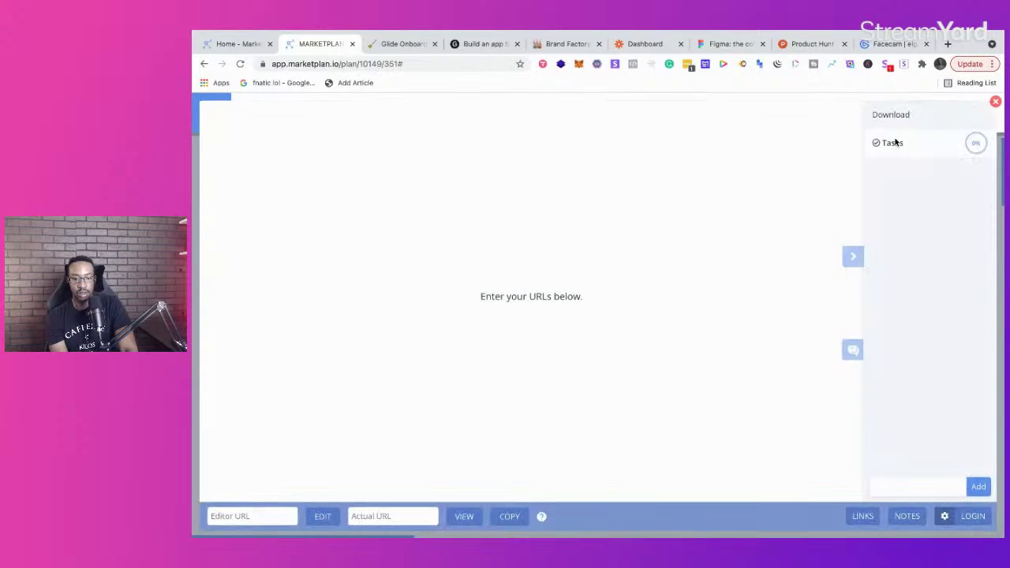
double_click(903, 119)
text(Infl)
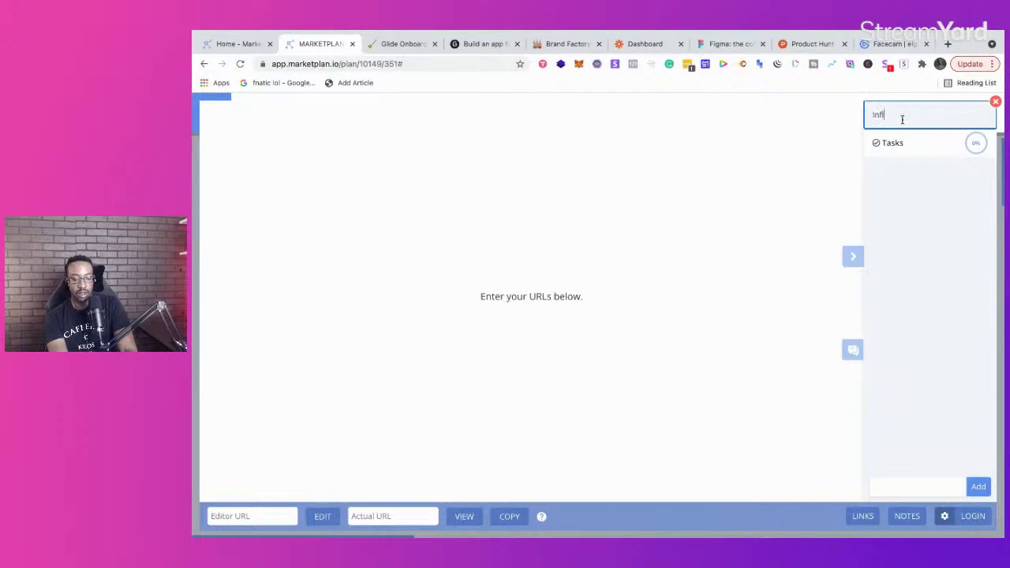
text(uencer login)
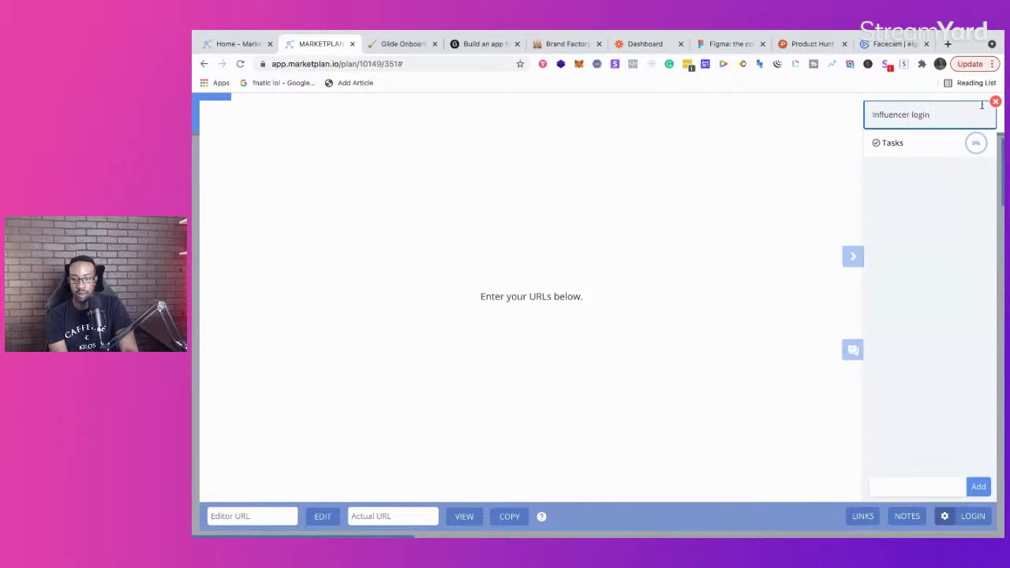
click(996, 102)
drag(731, 360, 729, 329)
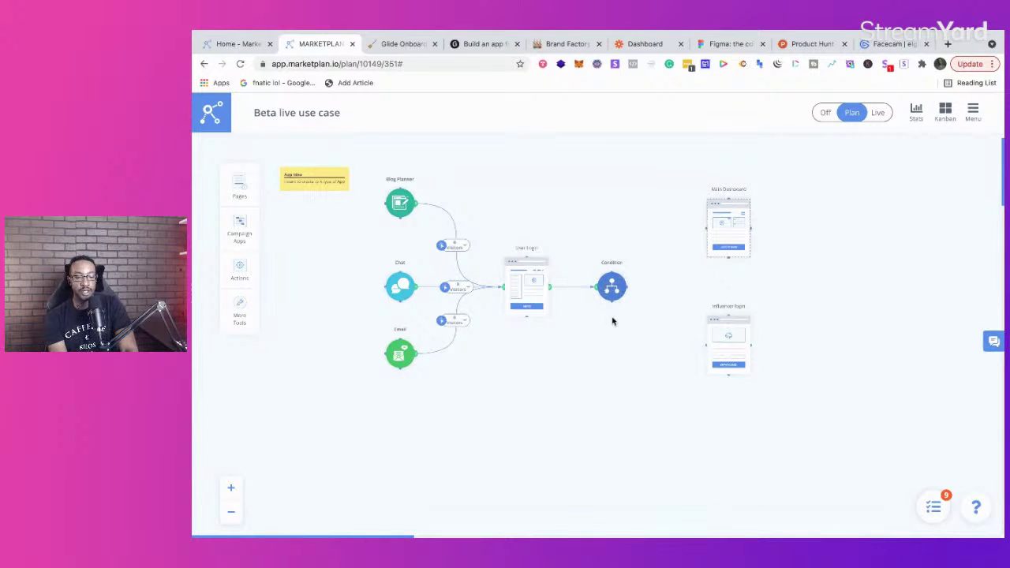
Step: Link the Condition node to Influencer login and Main Dashboard, redoing the first connector
drag(620, 310, 742, 340)
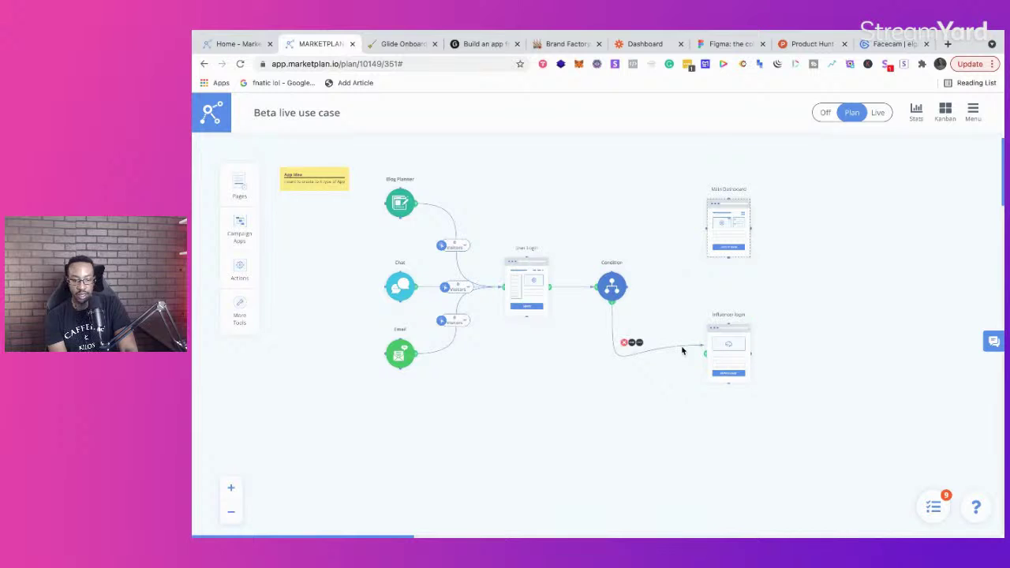
click(627, 347)
mouse_move(612, 304)
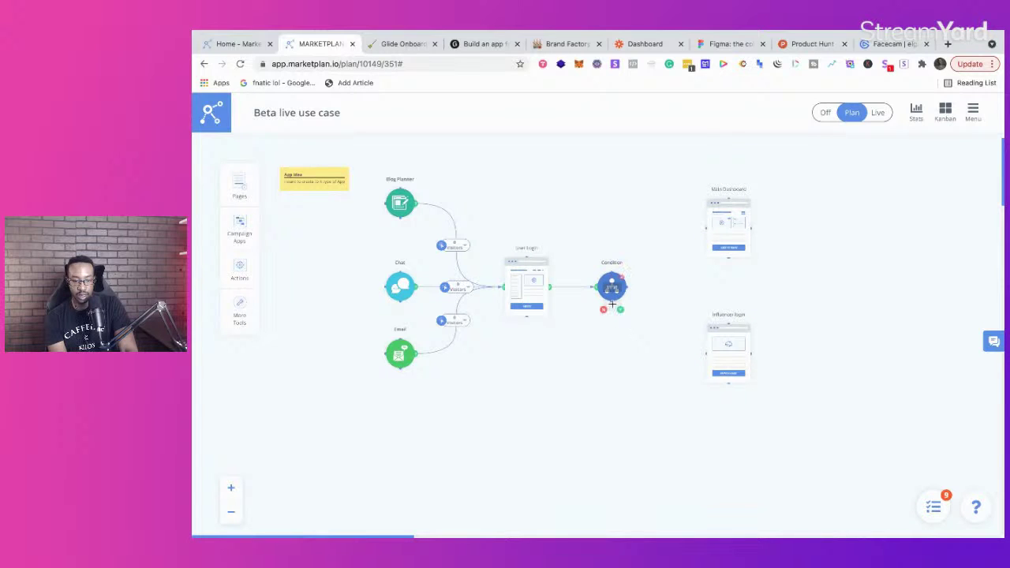
drag(618, 308, 701, 348)
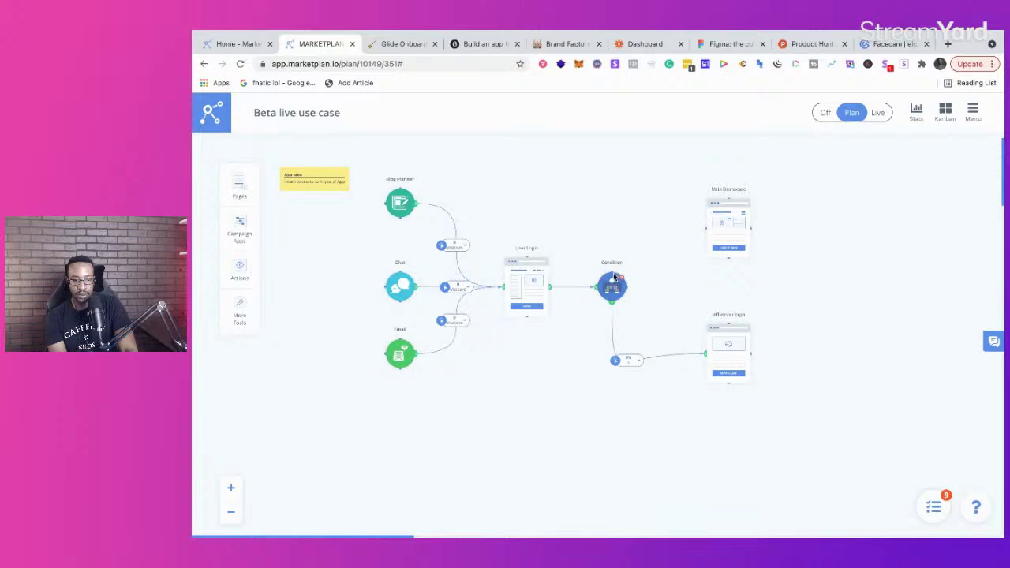
drag(621, 263, 743, 195)
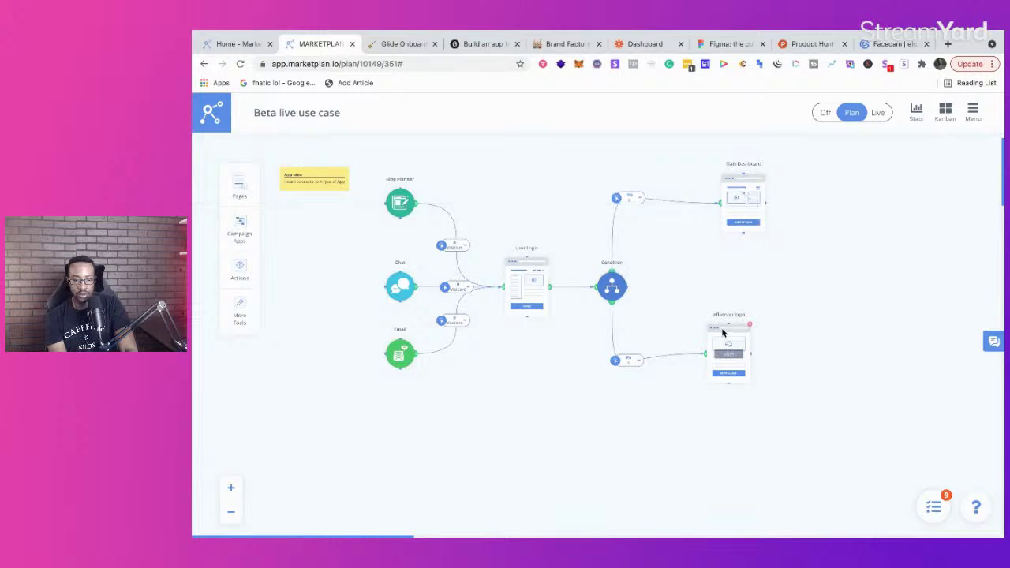
drag(726, 337, 743, 344)
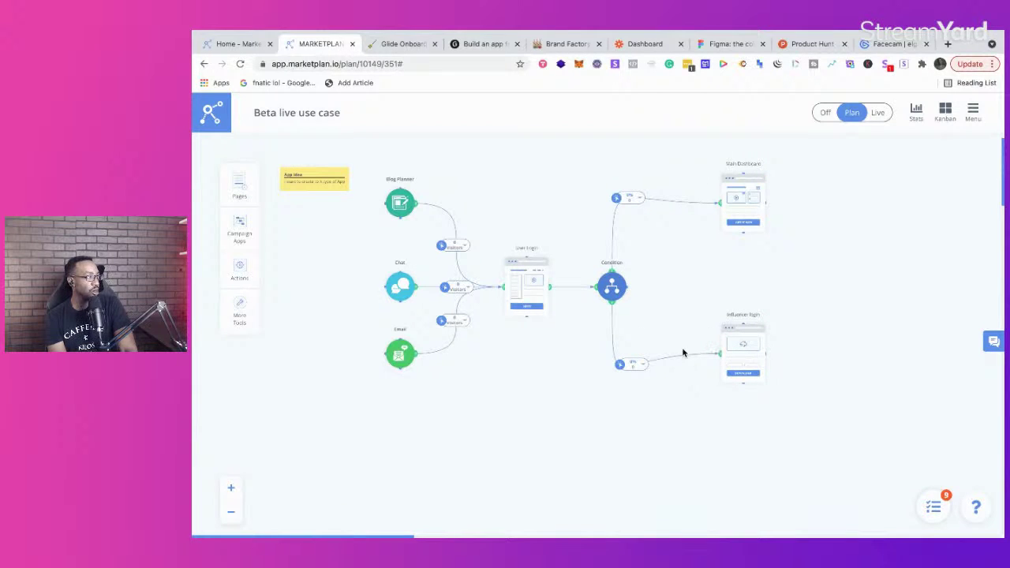
scroll(746, 309, right, 1)
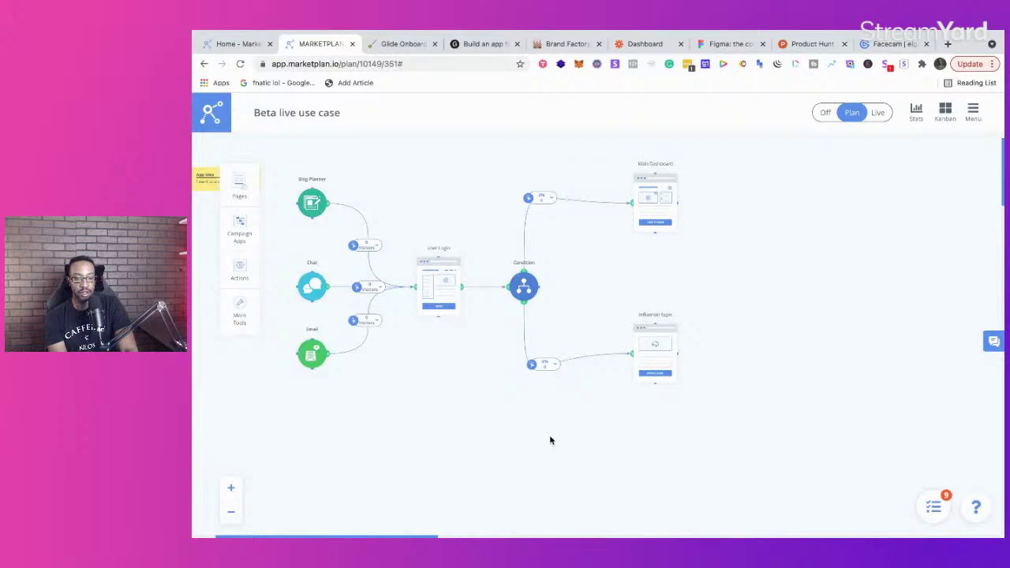
Step: Zoom into the funnel map and show stats: 0 visitors, 0 leads, $0.00 sales
click(232, 485)
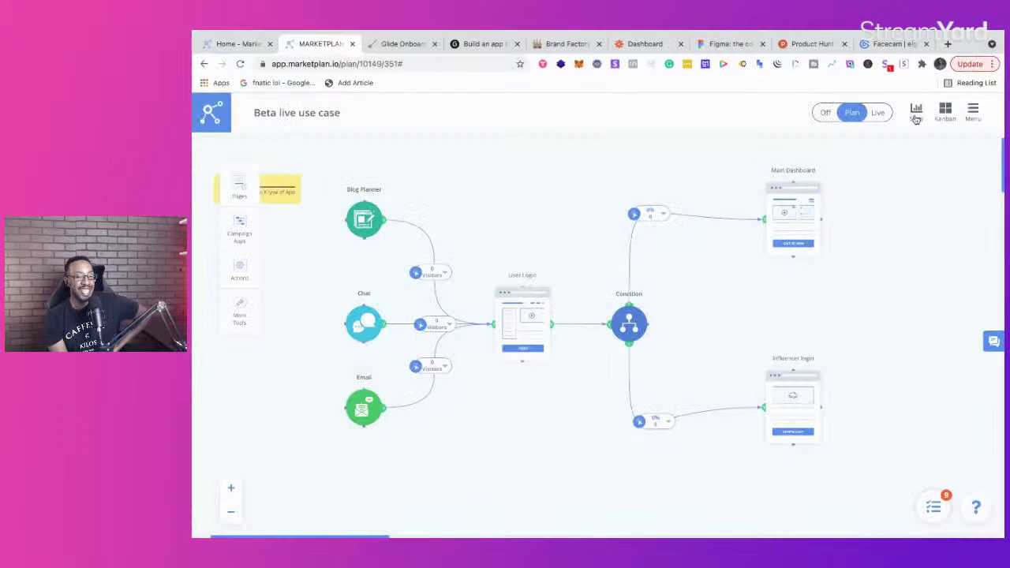
click(917, 112)
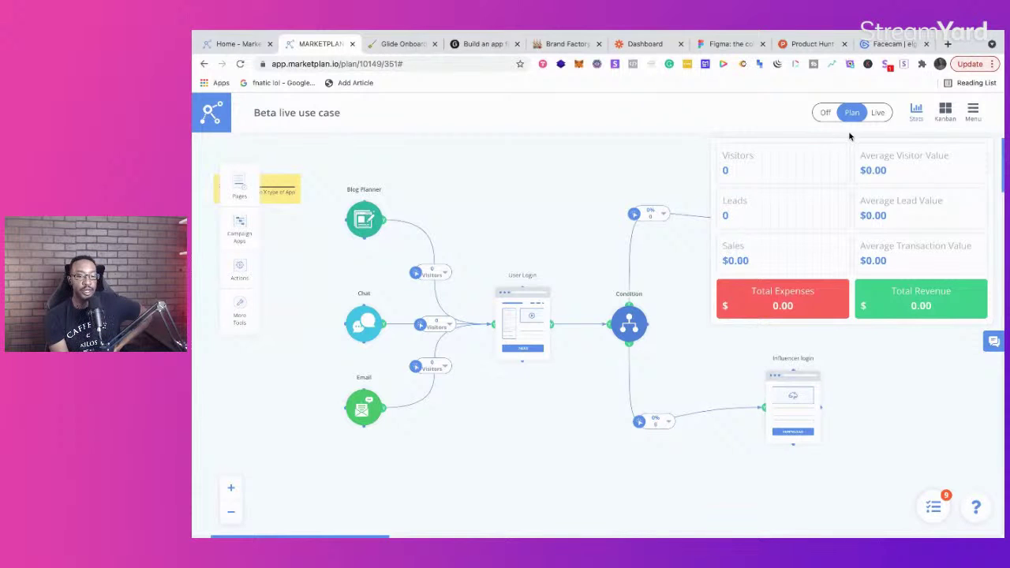
Step: Switch the funnel to Live, then Off, and go to the Glide website tab
click(877, 114)
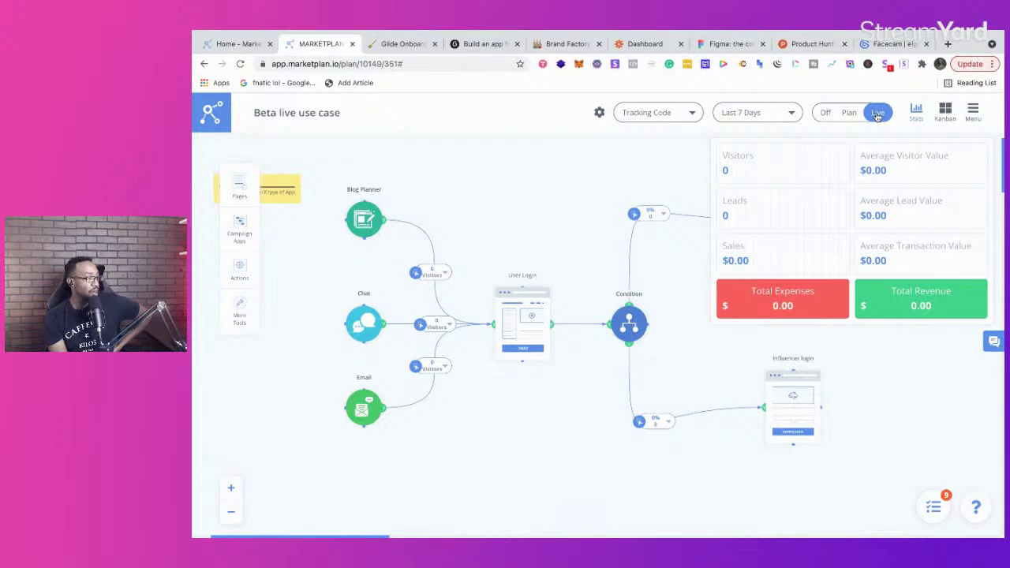
click(825, 113)
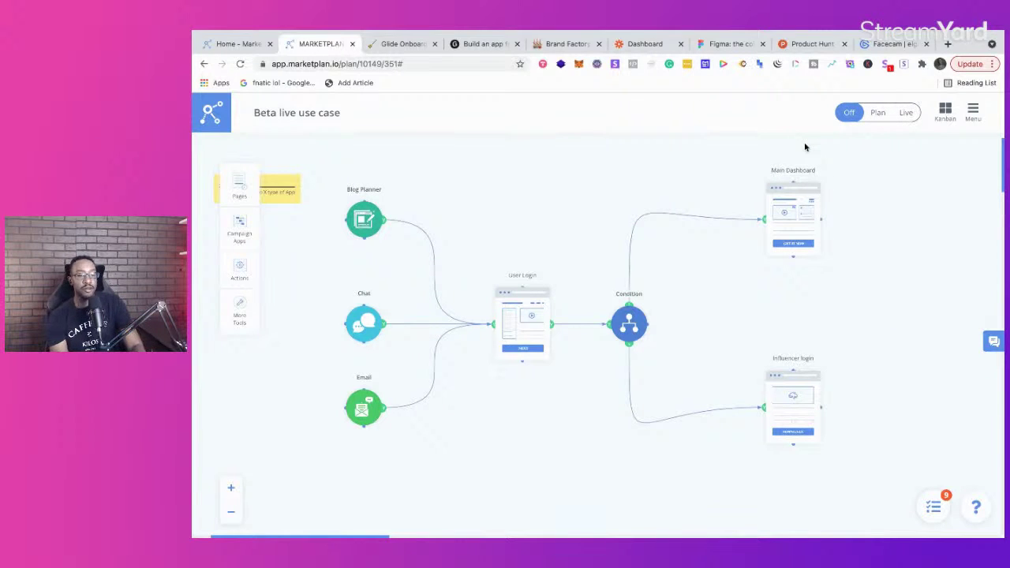
click(484, 44)
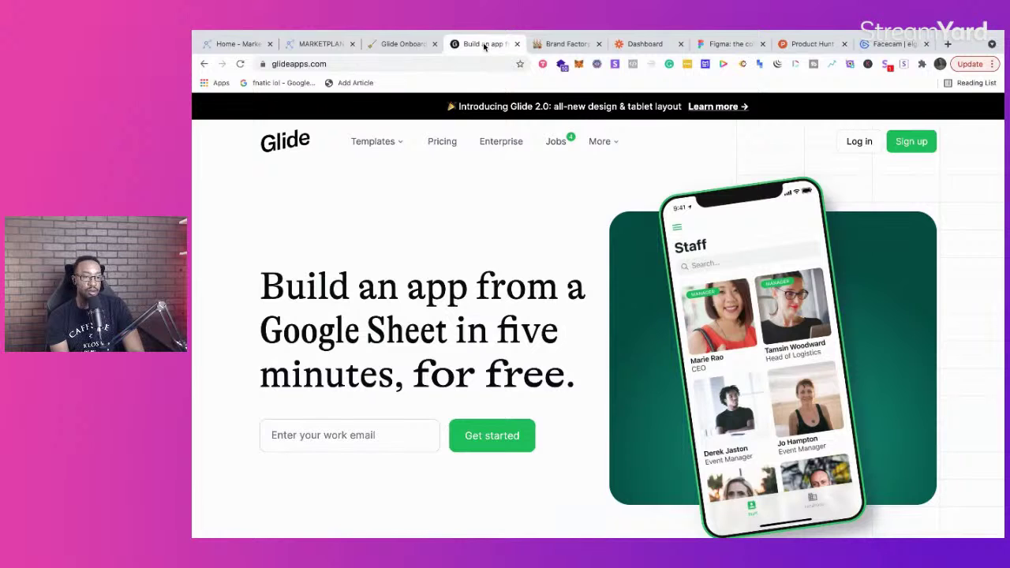
Step: Search 'time' in a new tab, switch to the stopwatch, and place that tab beside Glide's
click(948, 73)
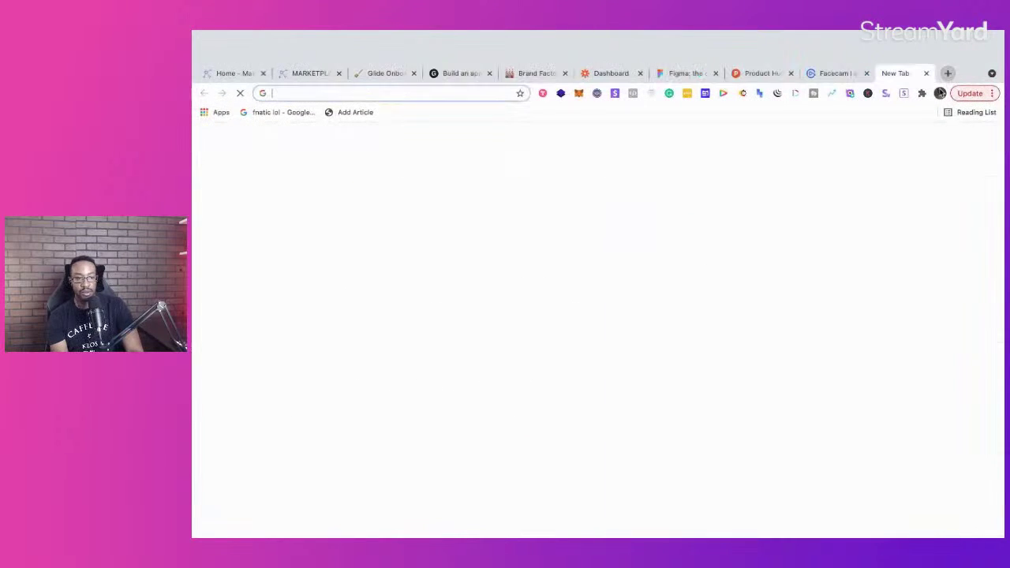
text(timer)
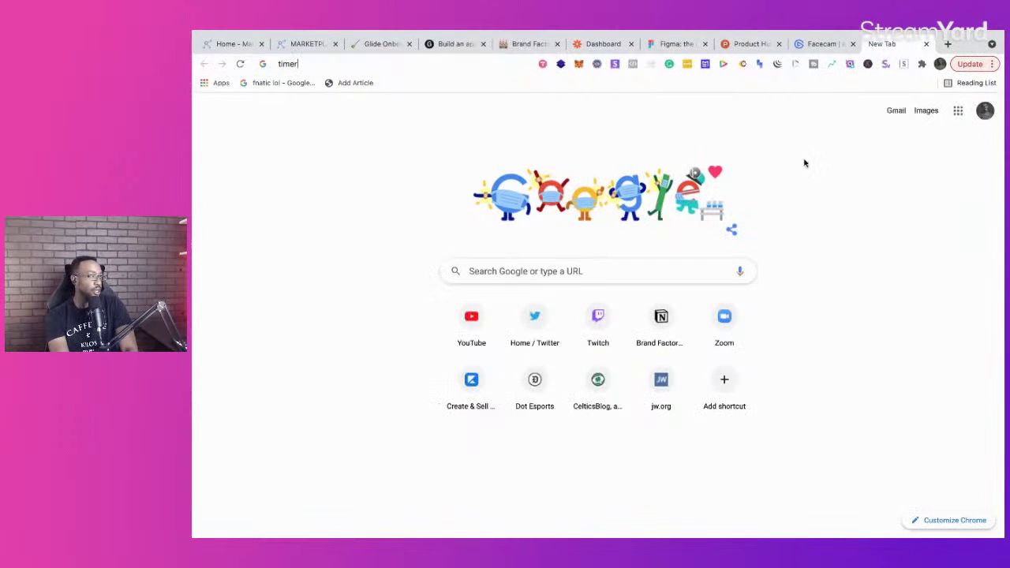
key(Return)
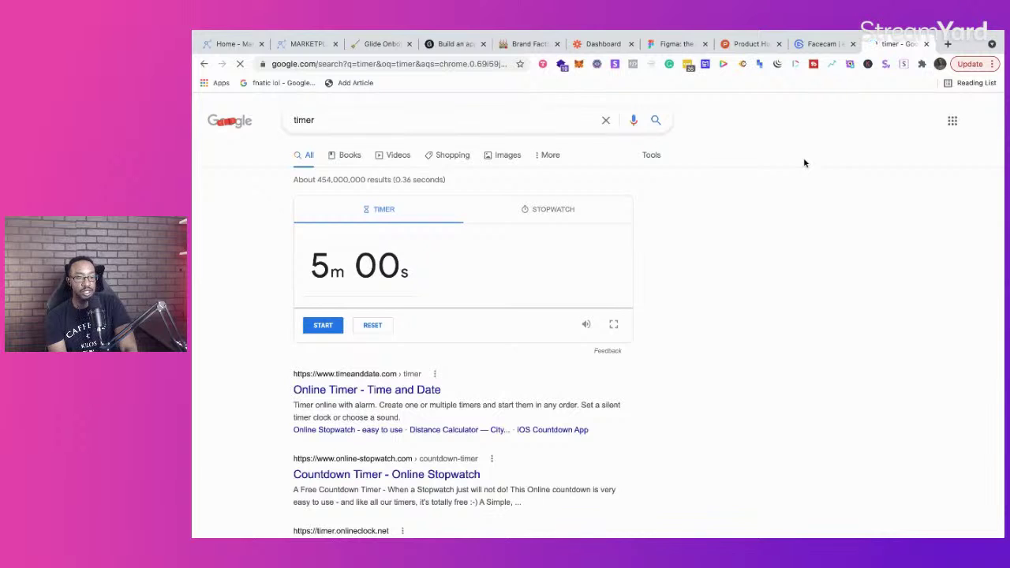
click(545, 209)
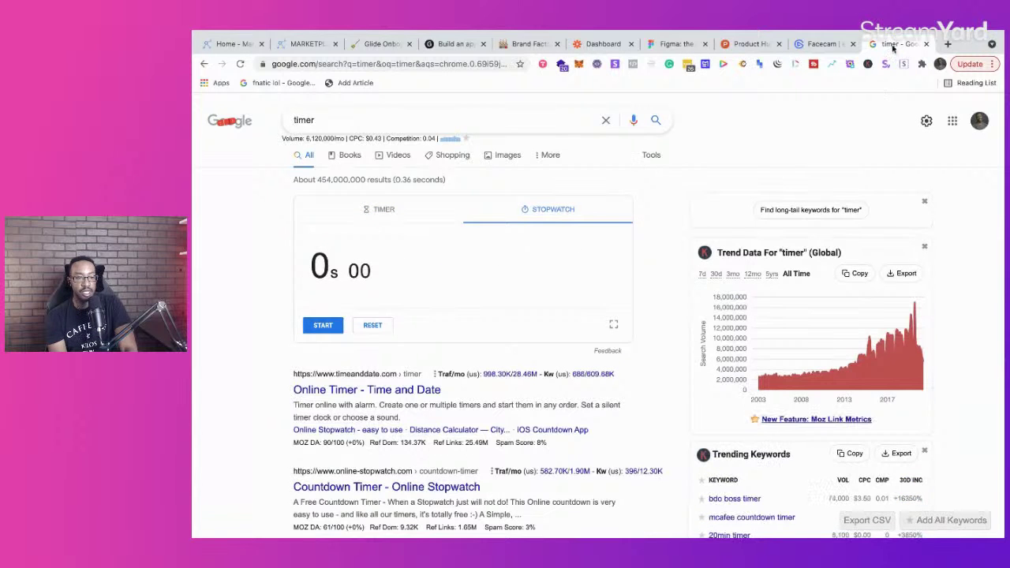
drag(882, 45, 505, 45)
click(448, 45)
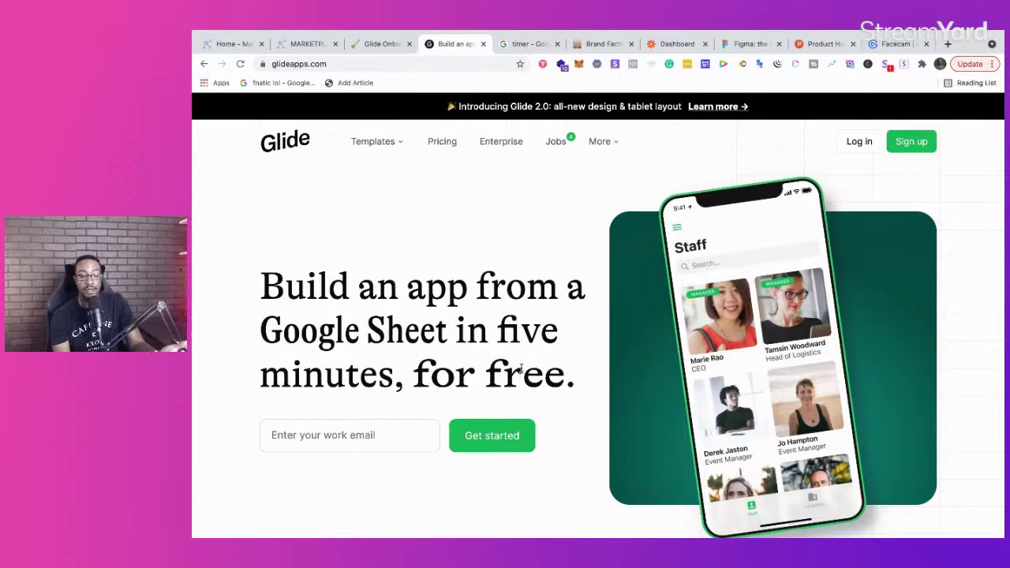
Step: Reload the Glide landing page, scroll through it, and log in to Glide
click(398, 65)
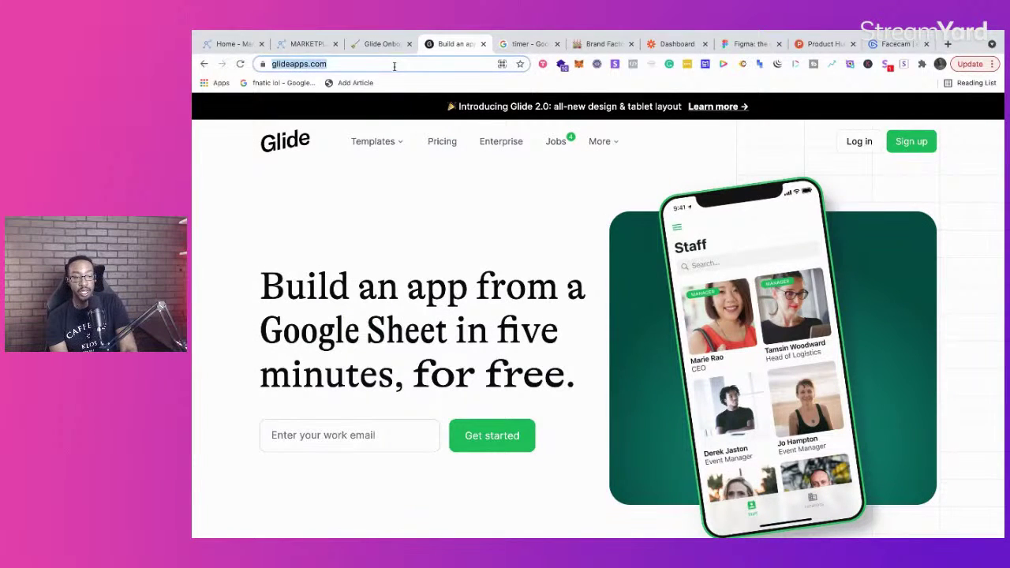
key(Return)
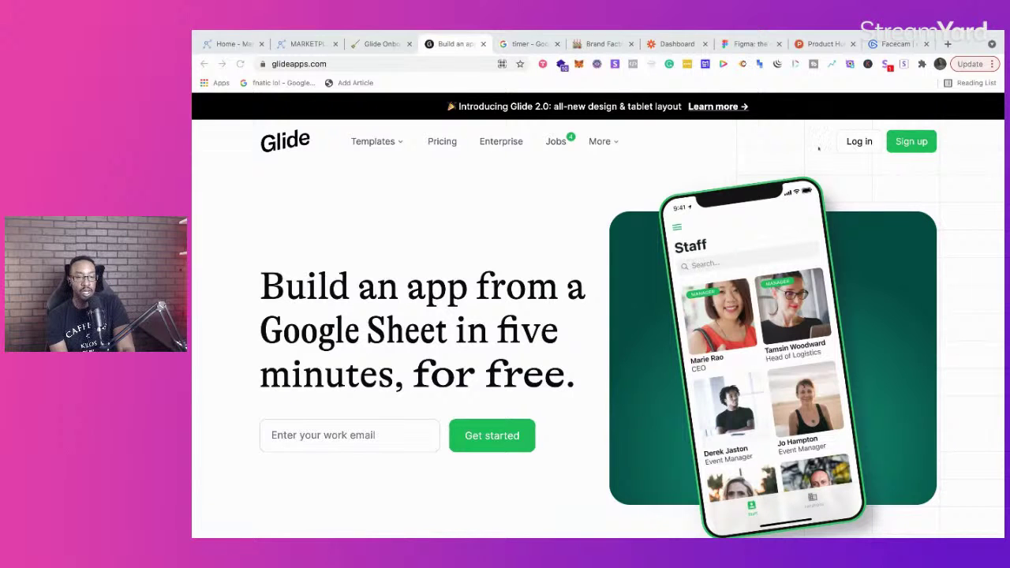
scroll(686, 298, down, 6)
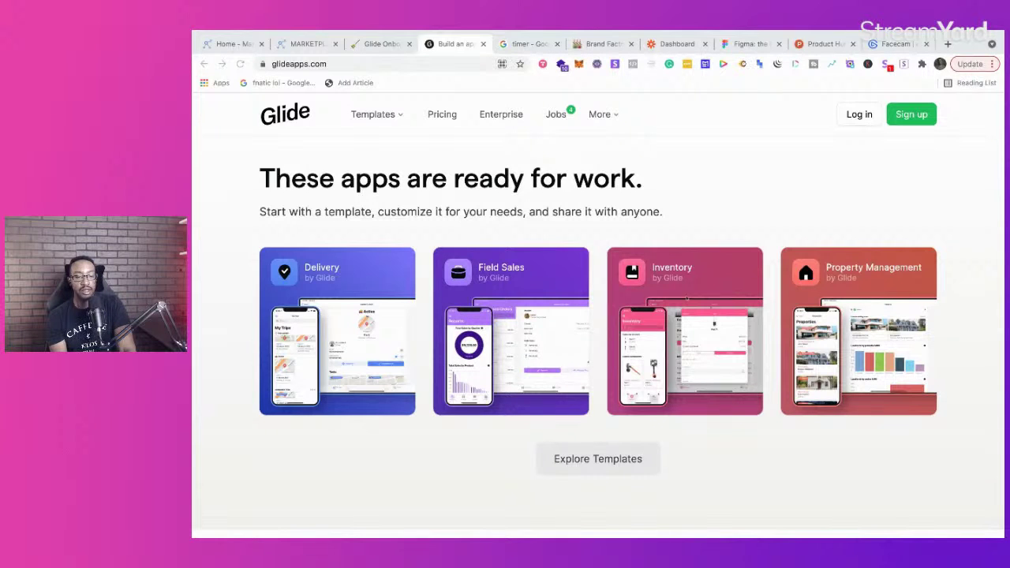
scroll(703, 324, up, 6)
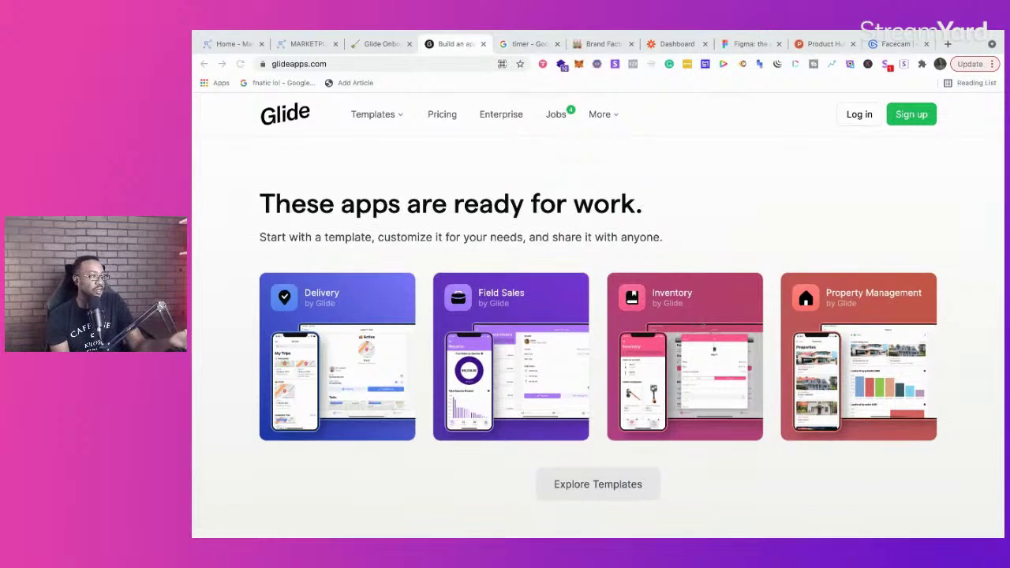
click(862, 146)
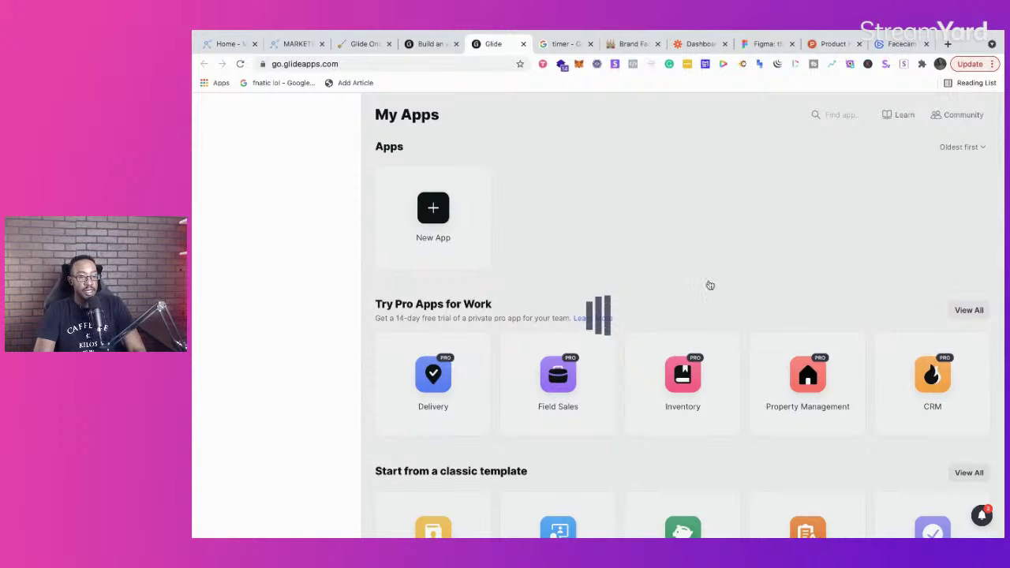
Step: Scroll to 'Start from a classic template' and start the Employees app from Directory
scroll(710, 284, down, 1)
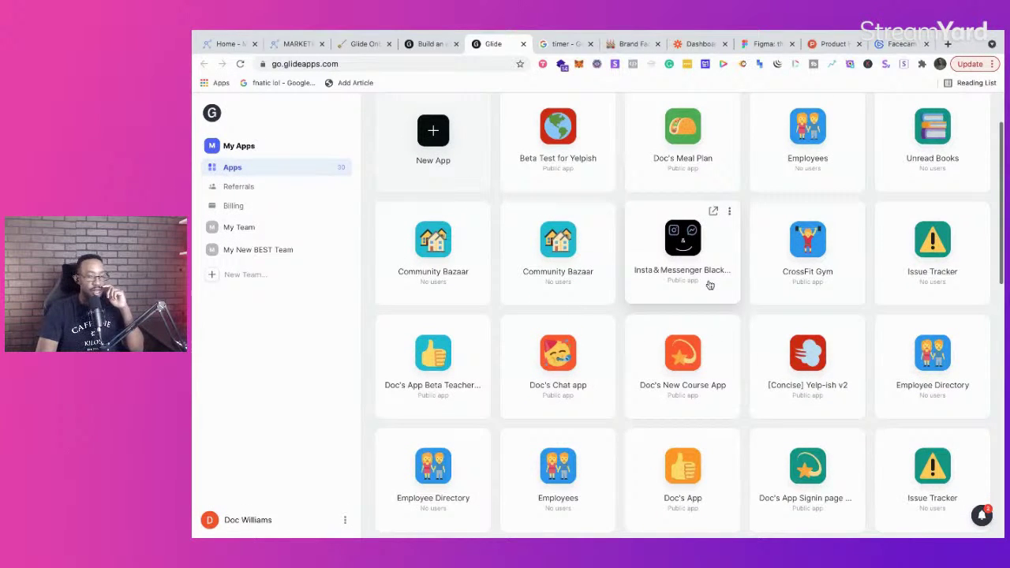
scroll(709, 285, down, 10)
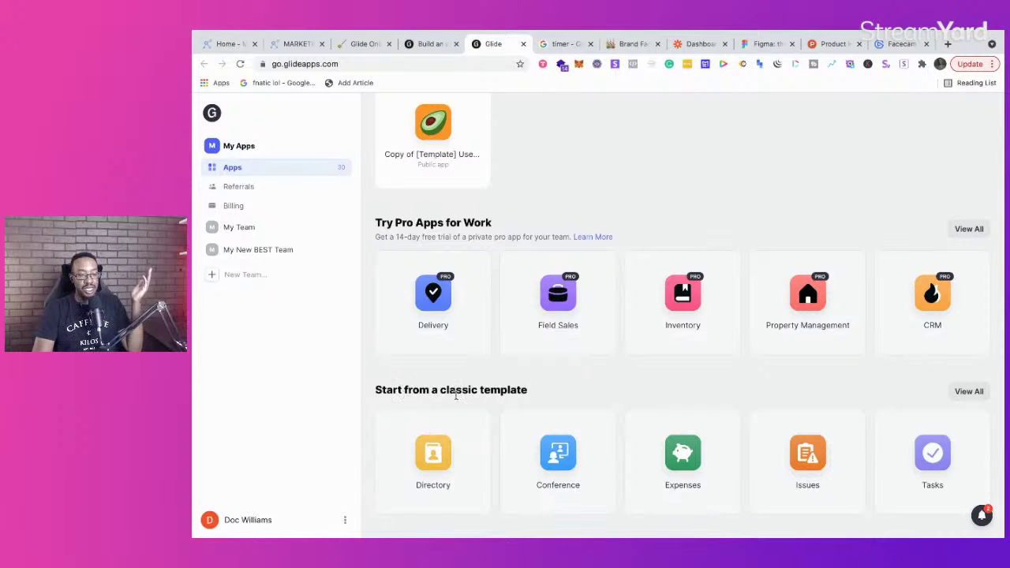
click(441, 438)
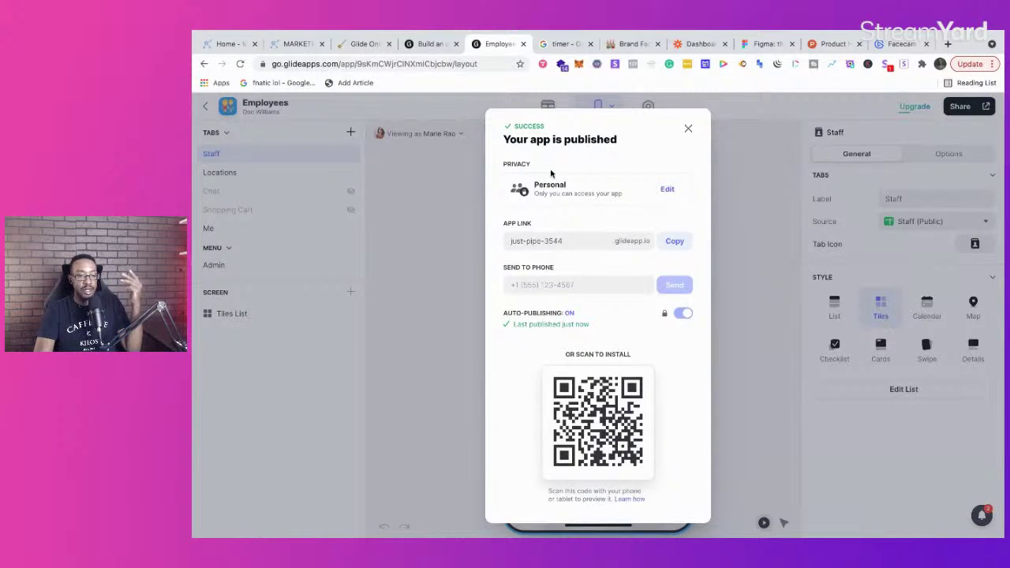
Step: Dismiss the published notice, try List style, revert to Tiles, and open the data editor
click(689, 128)
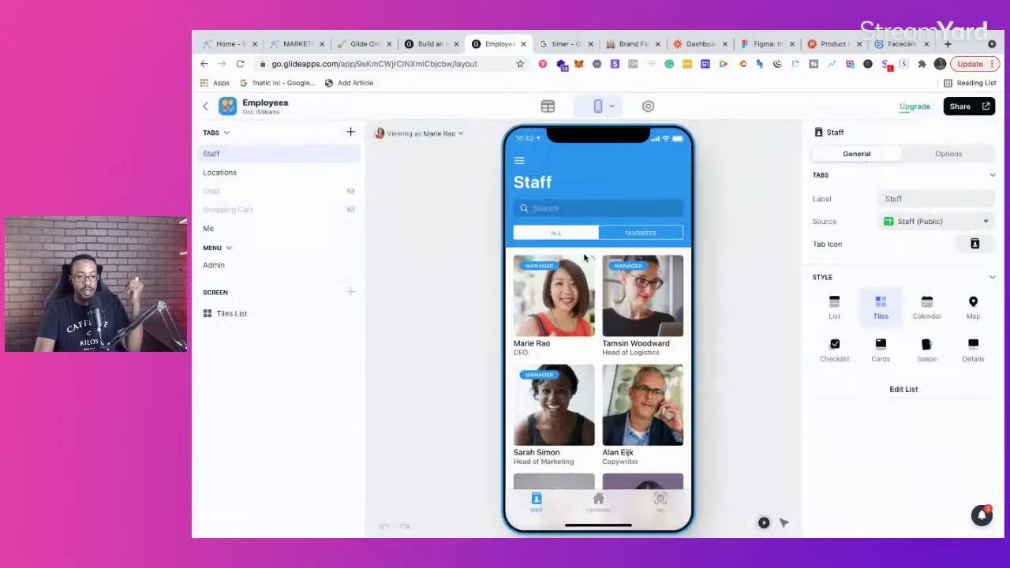
scroll(585, 332, down, 3)
scroll(586, 332, down, 2)
scroll(586, 332, up, 5)
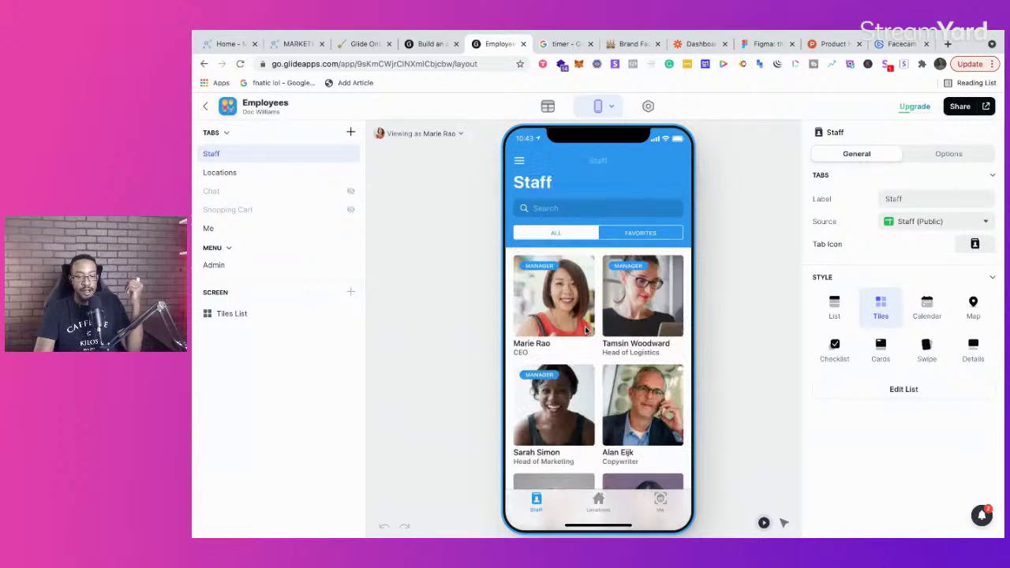
click(835, 308)
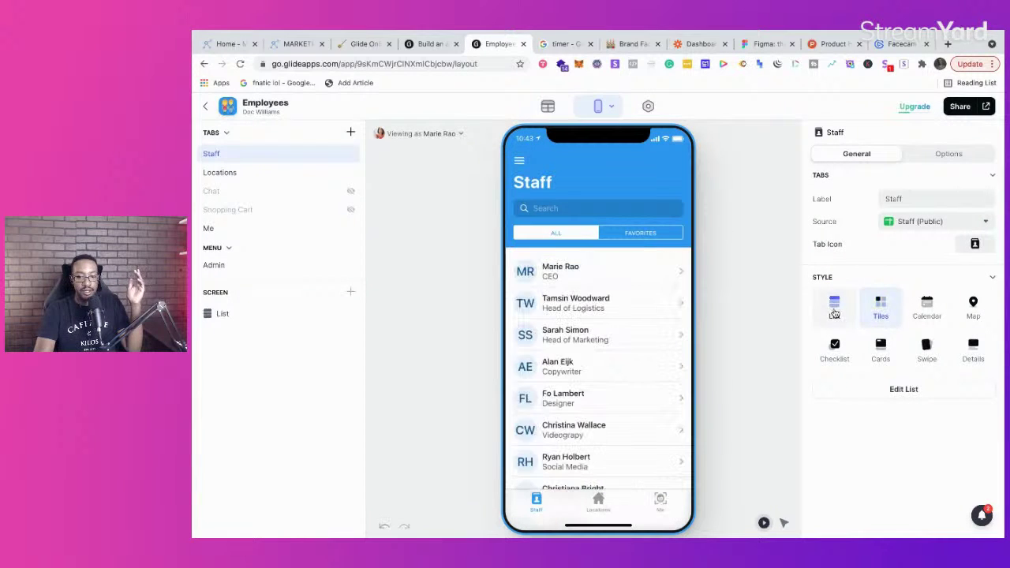
click(875, 311)
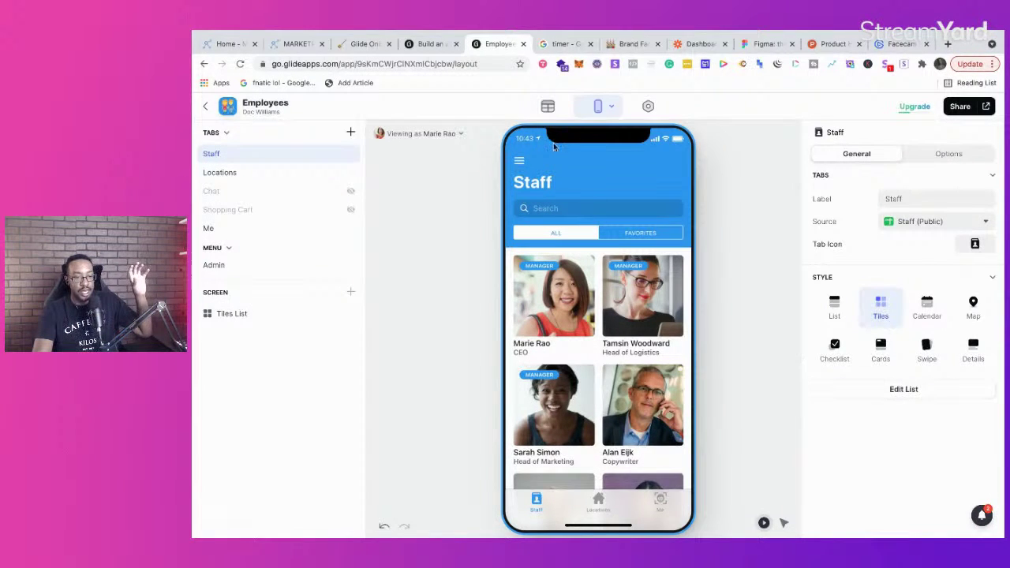
click(548, 108)
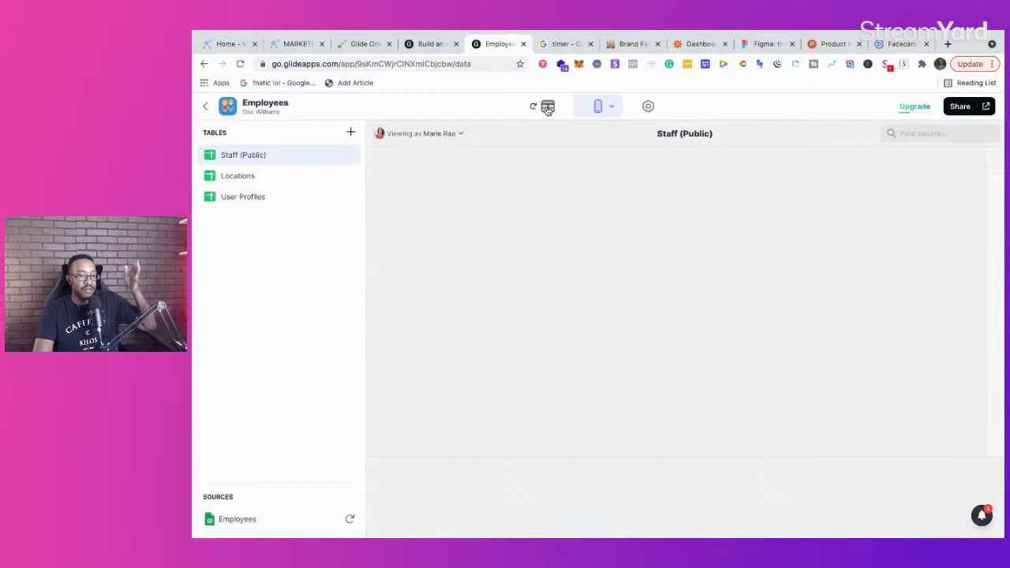
Step: View the Locations table and check its Employees source spreadsheet
click(281, 177)
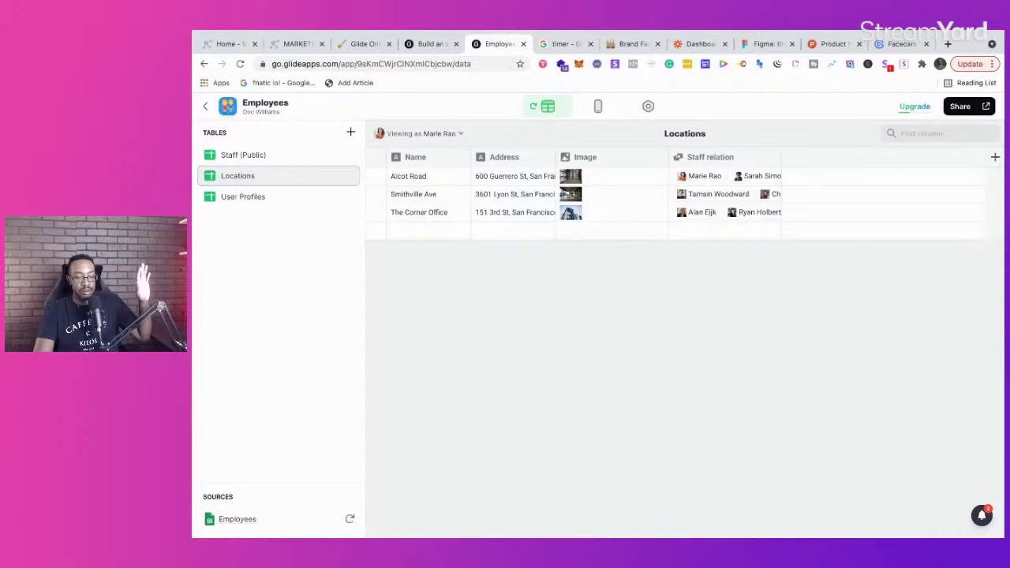
click(241, 521)
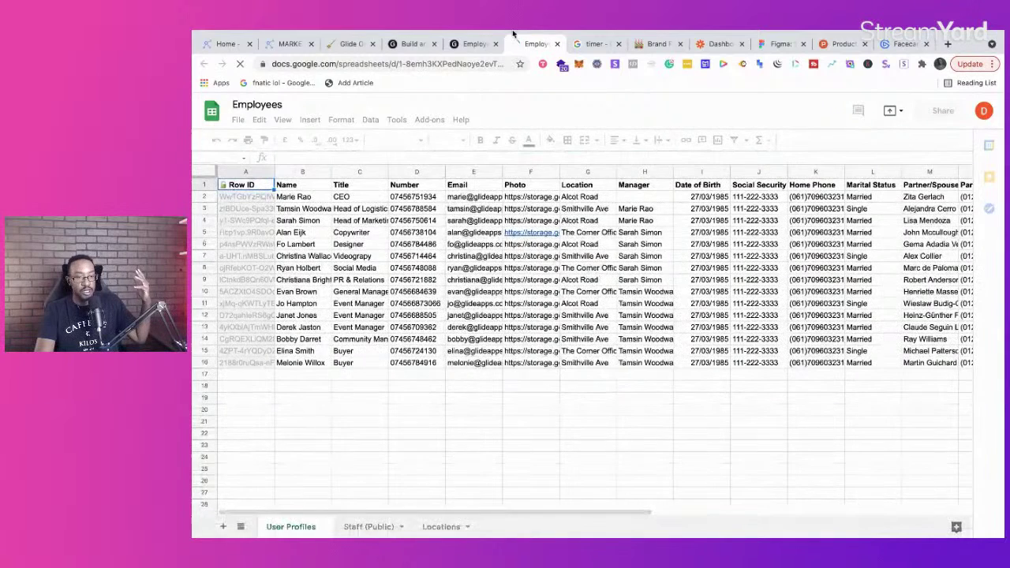
click(477, 43)
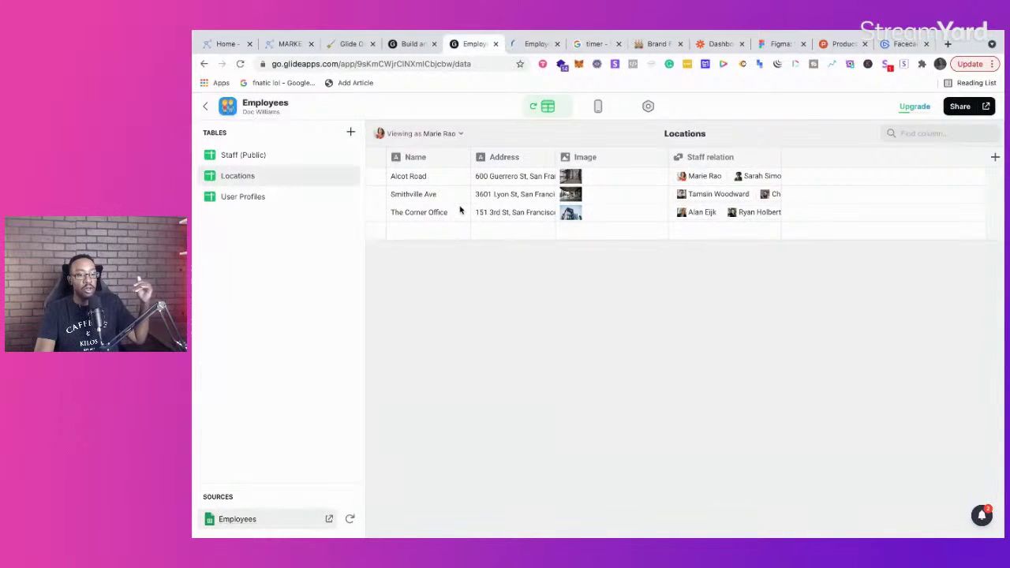
Step: Start a new Locations column, browse column types, cancel it, and return to layout
click(995, 157)
click(755, 207)
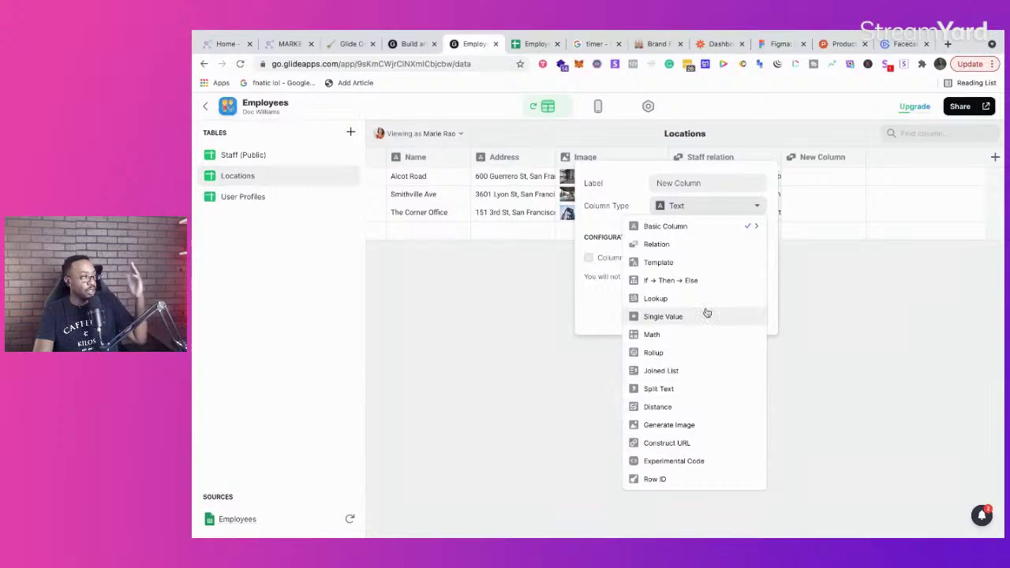
click(537, 317)
click(595, 106)
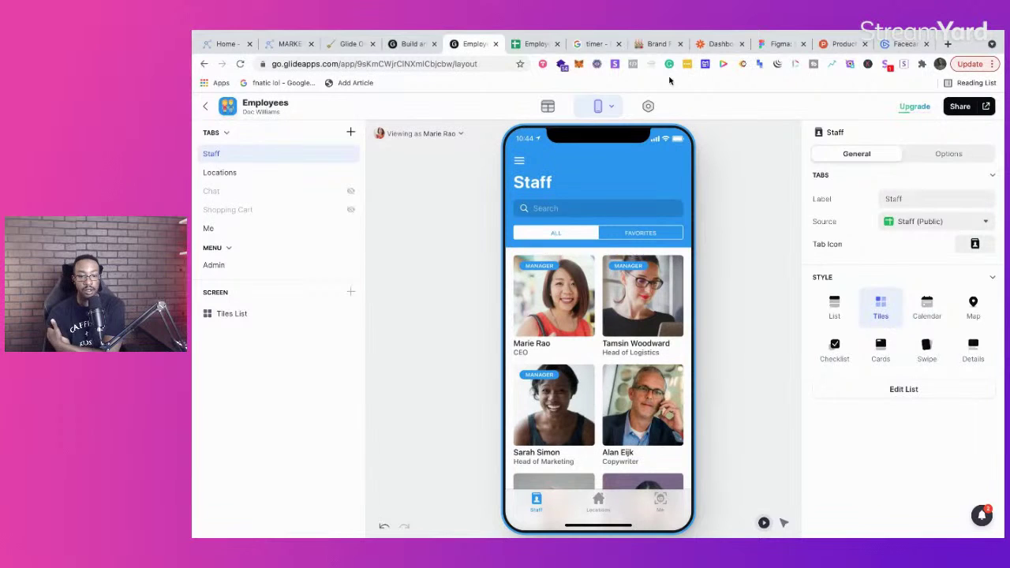
Step: Preview the Locations tab and review the app's name and author in App Info
click(255, 175)
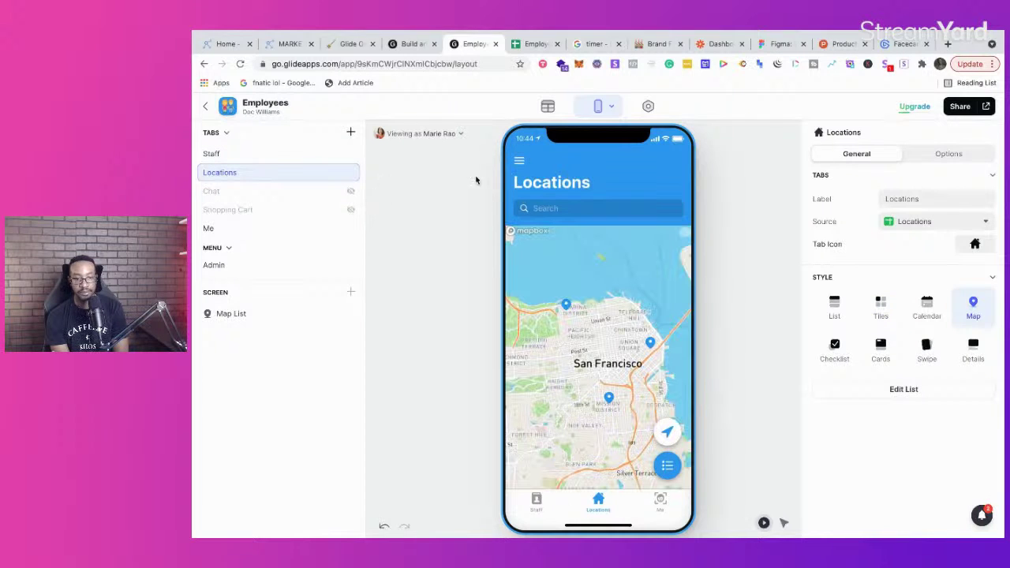
click(647, 107)
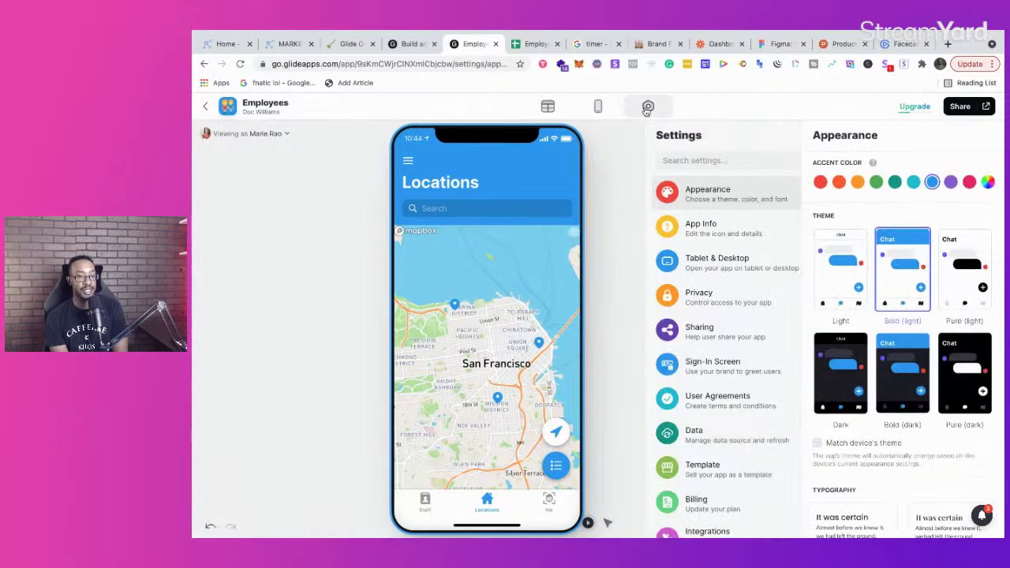
click(688, 220)
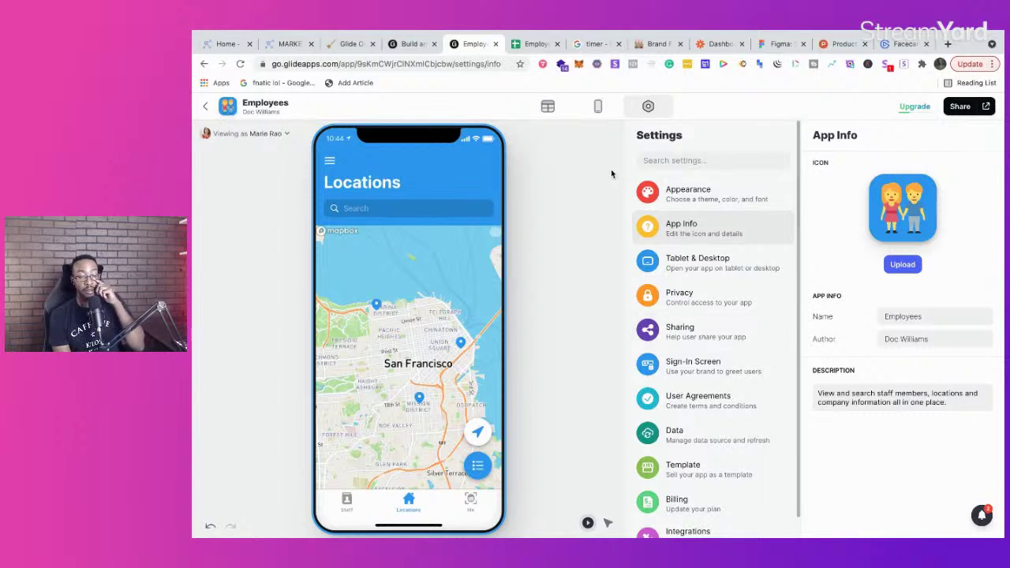
click(599, 108)
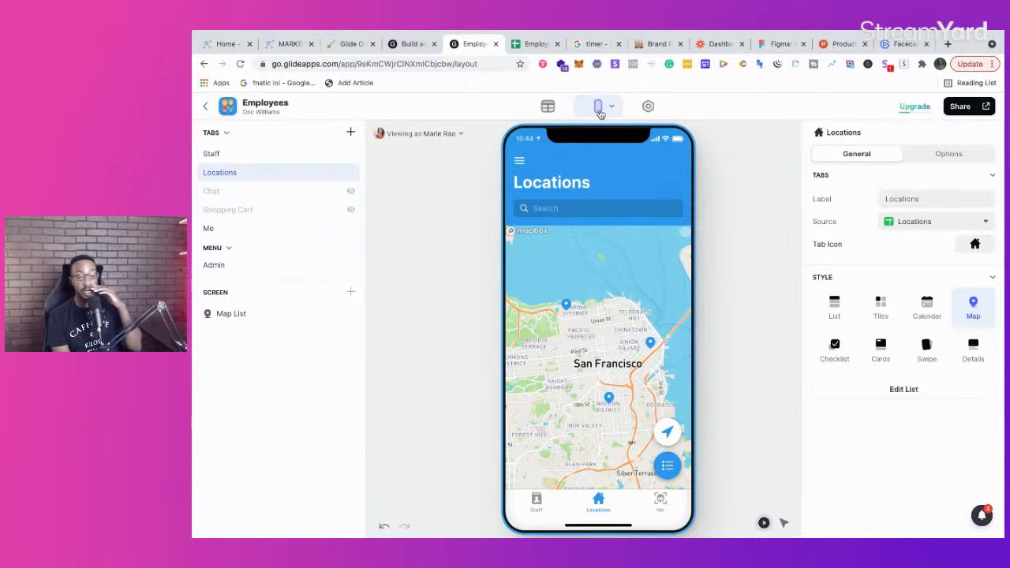
Step: Leave the Employees app editor for the My Apps dashboard
click(411, 44)
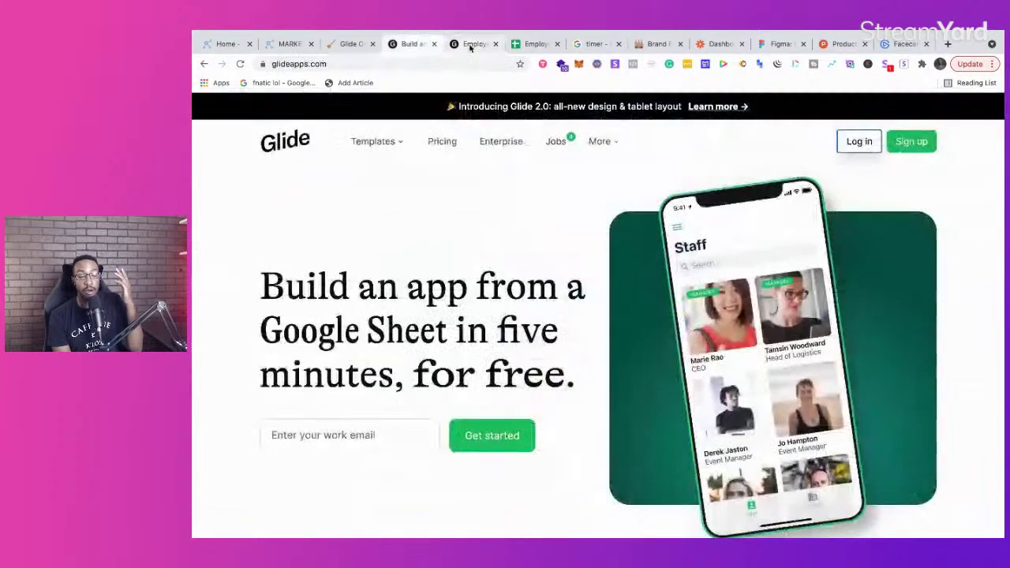
click(471, 45)
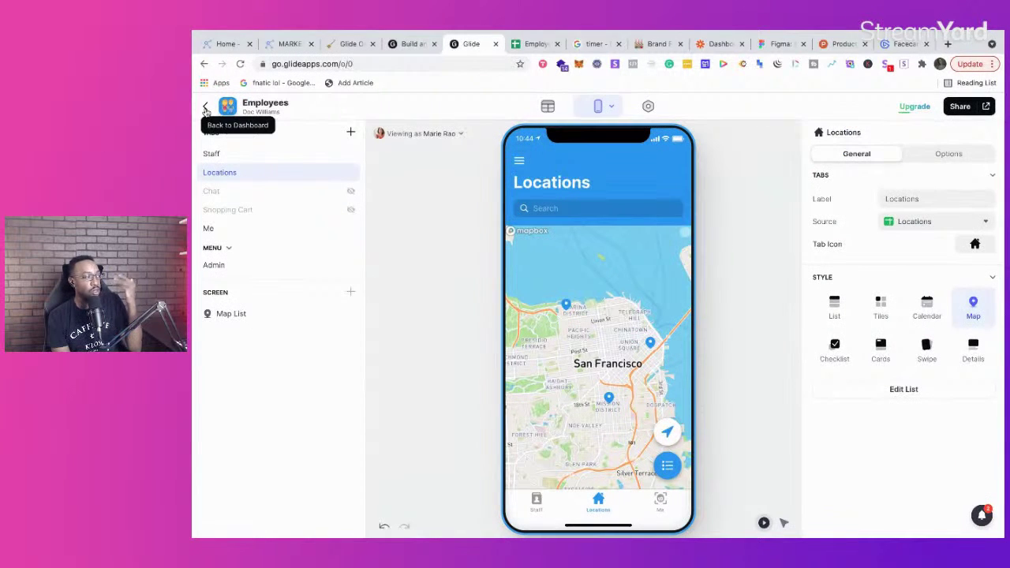
click(206, 109)
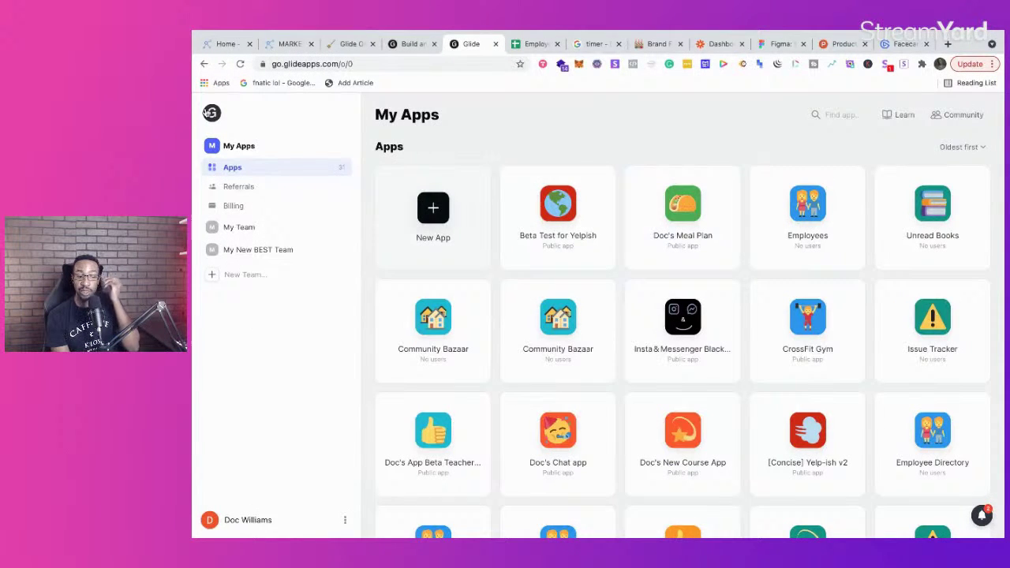
click(289, 45)
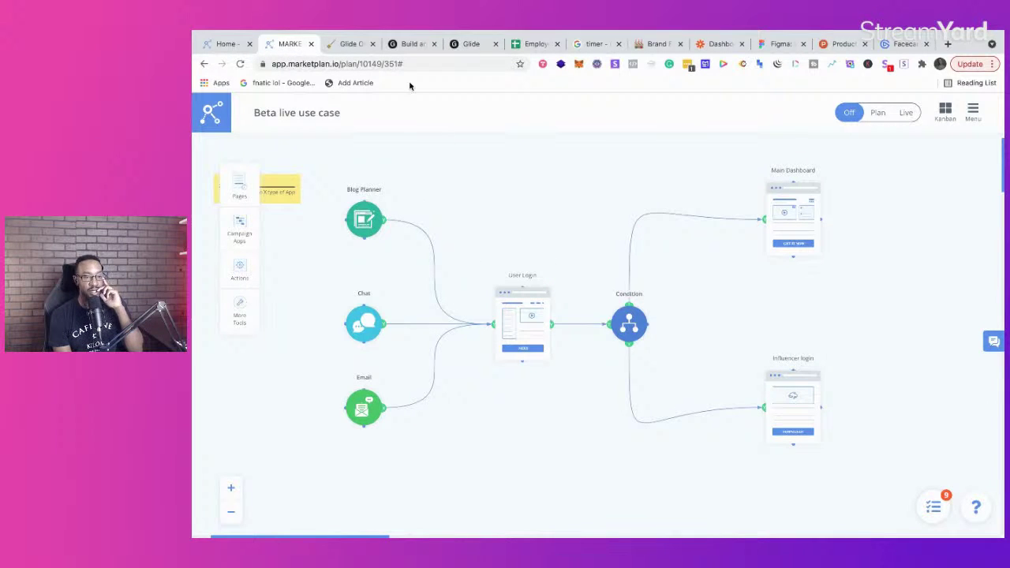
click(347, 45)
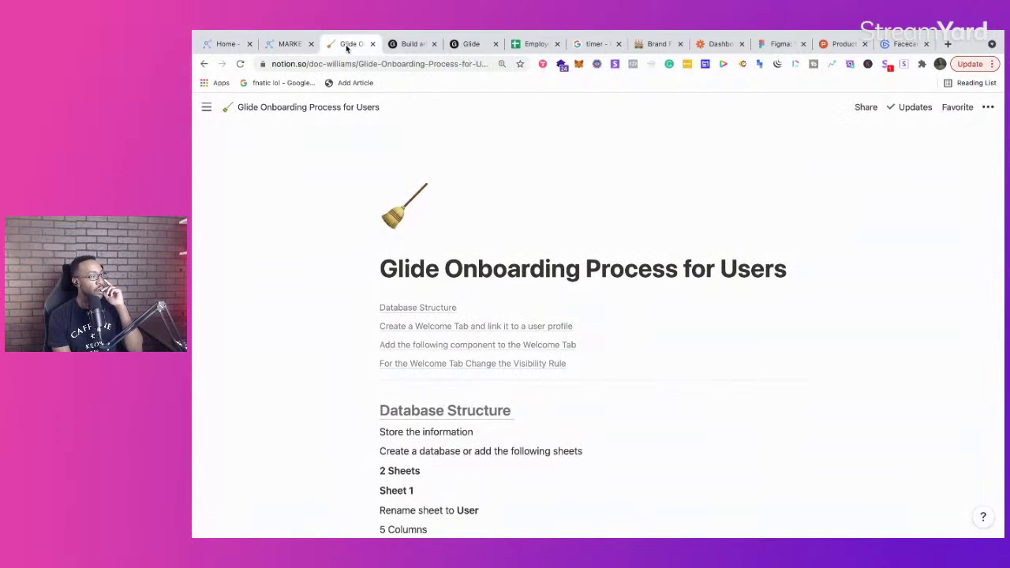
click(402, 46)
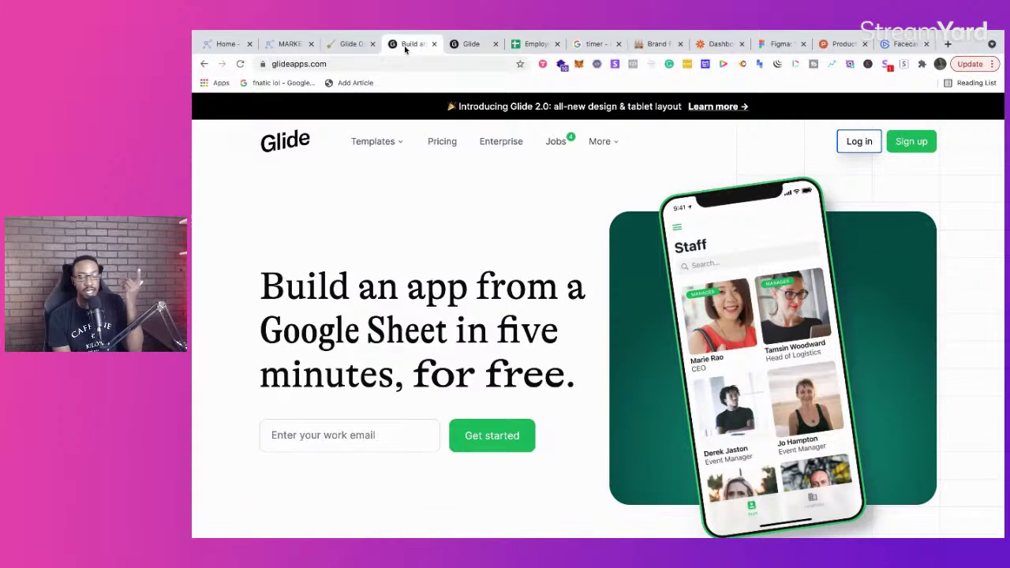
click(471, 45)
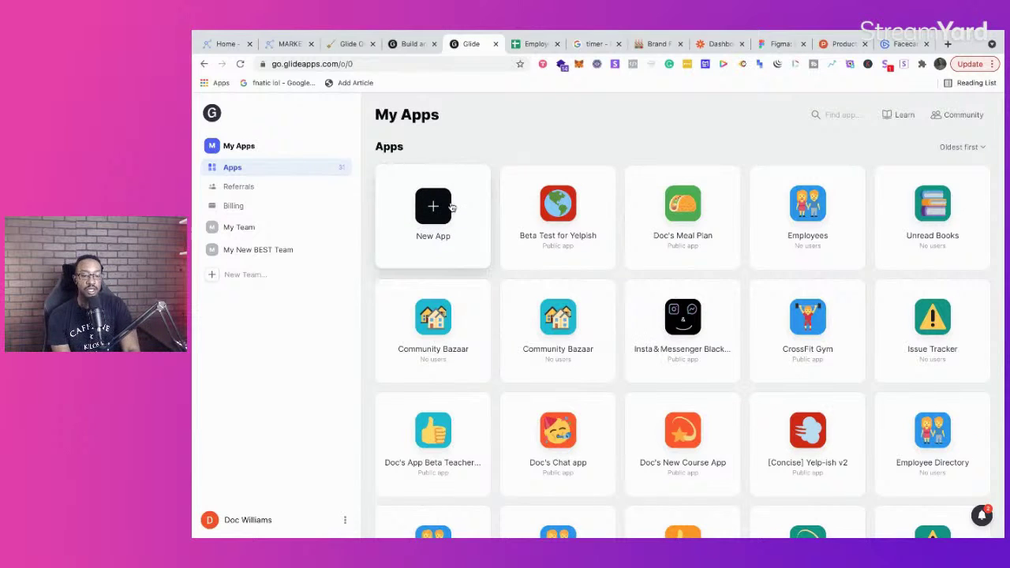
Step: Create a new Glide app named 'Doc's App User Onboarding Custom' and continue to source selection
click(452, 207)
text(User Onboarding Custom)
click(617, 416)
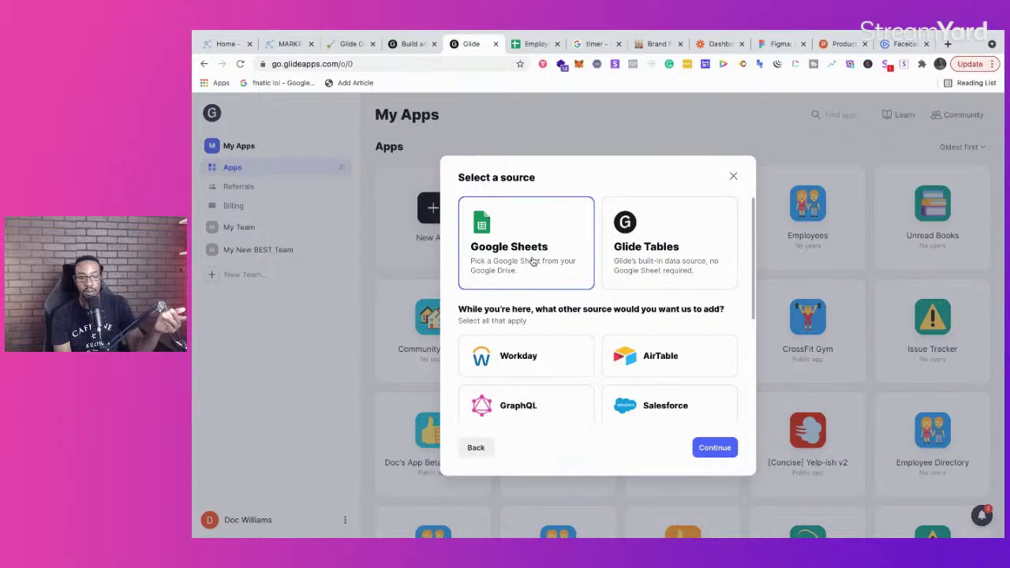
Step: In the Notion onboarding notes, follow the Database Structure link to the [Template] User Onboarding sheet
click(345, 46)
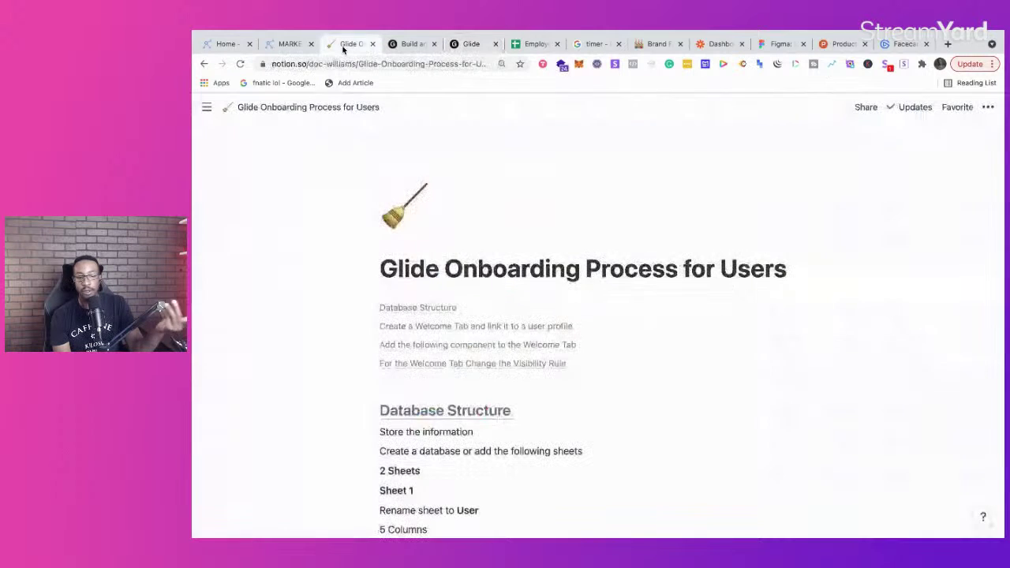
scroll(390, 275, down, 5)
scroll(390, 276, up, 4)
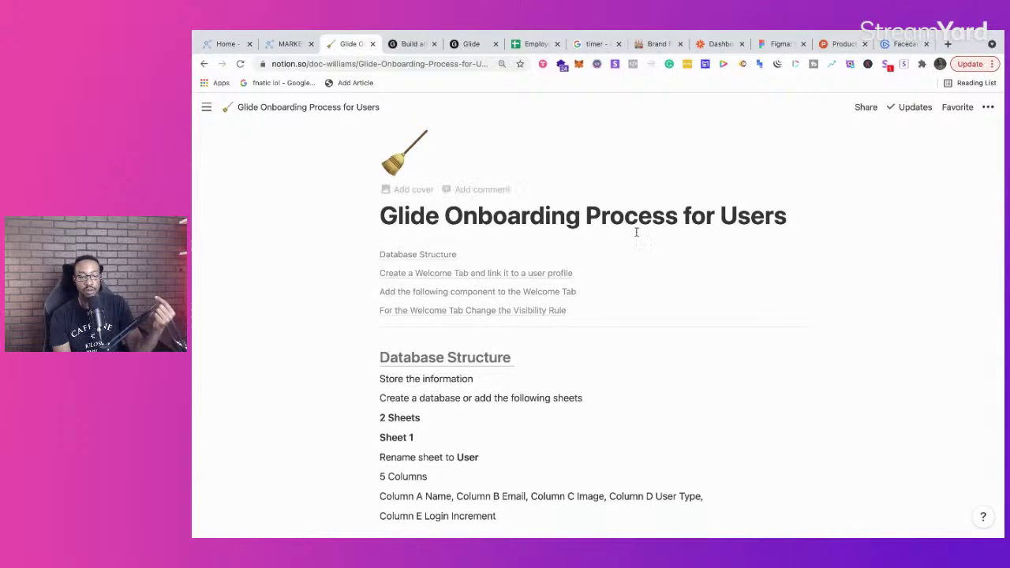
scroll(627, 239, down, 10)
scroll(536, 280, up, 10)
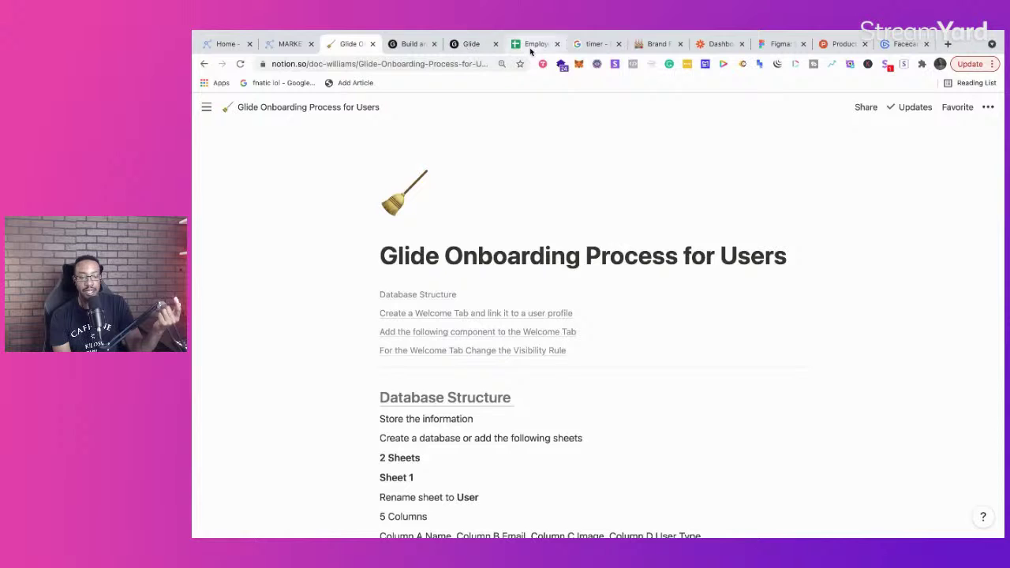
click(431, 399)
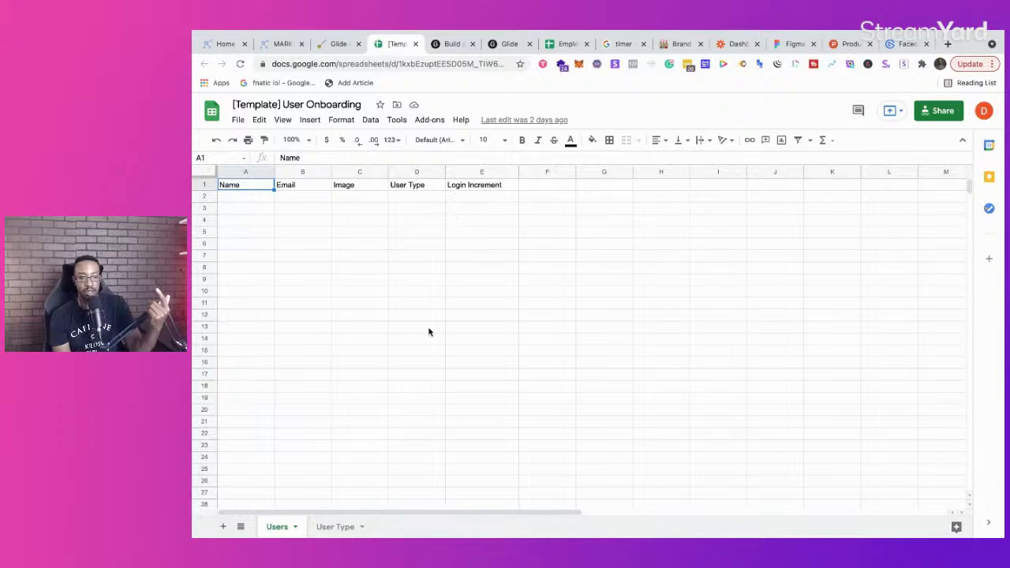
Step: Review the User Type and Users sheets, then check the Notion and Glide tabs
click(329, 527)
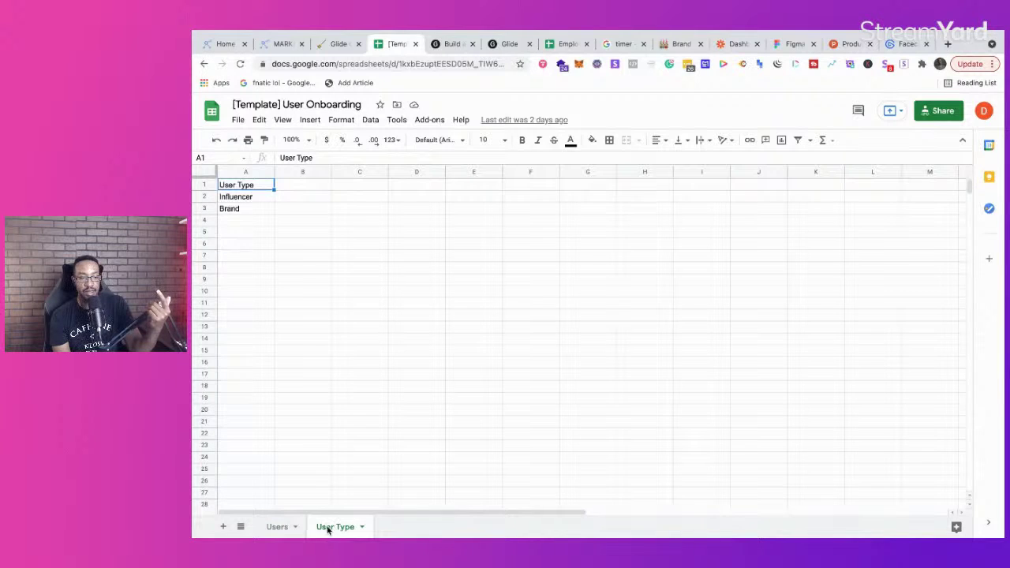
click(277, 528)
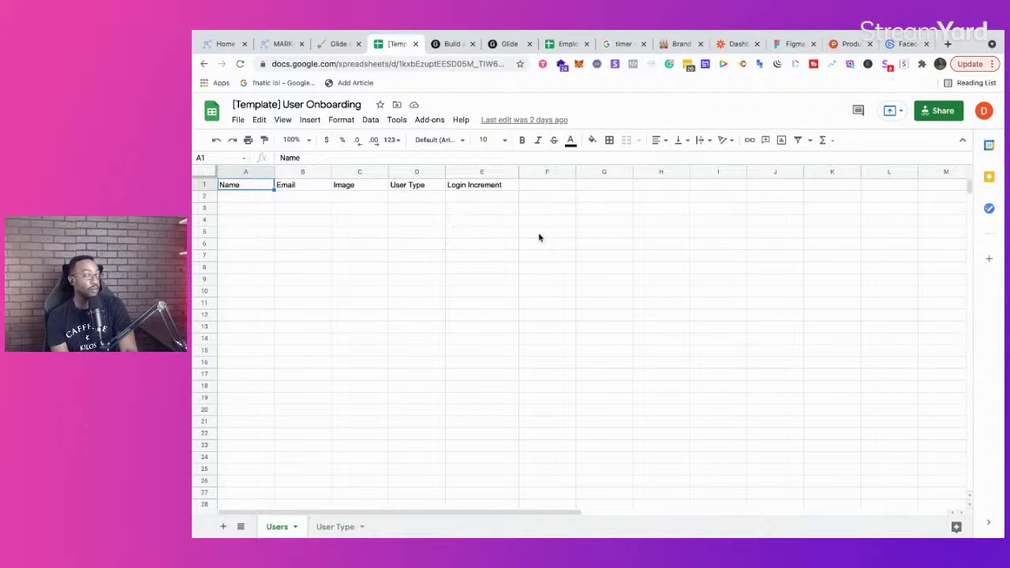
click(331, 47)
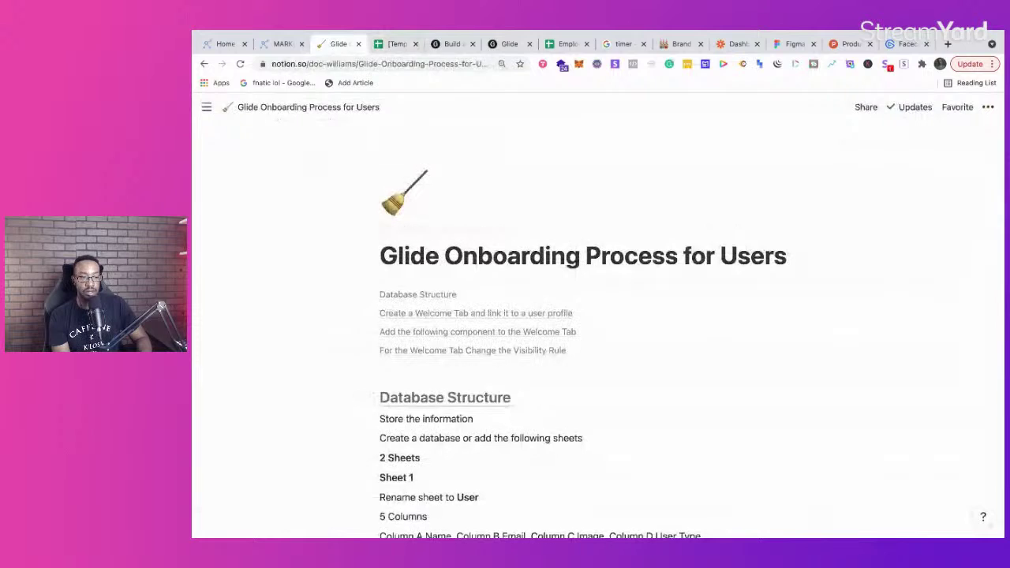
click(438, 74)
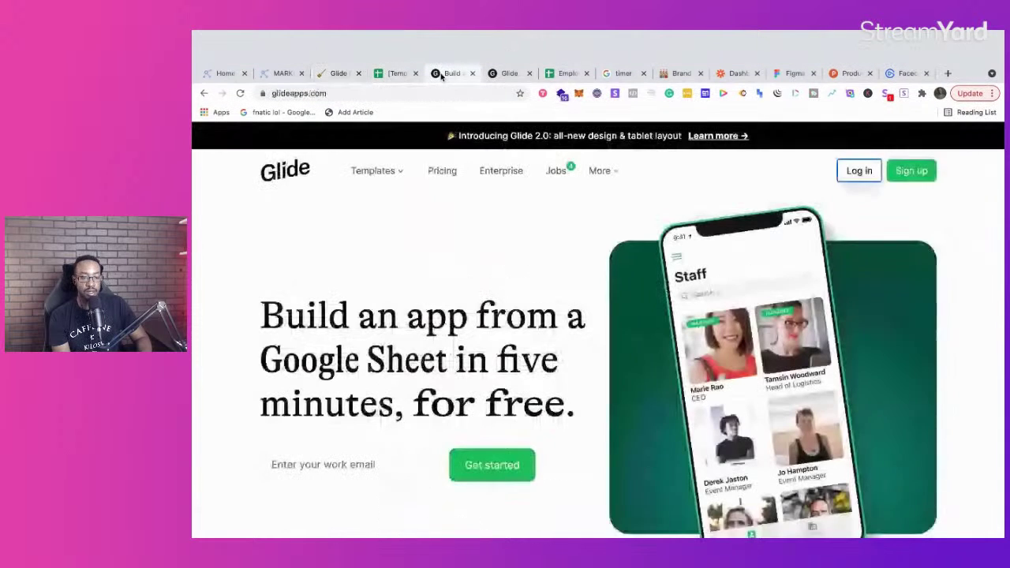
click(510, 74)
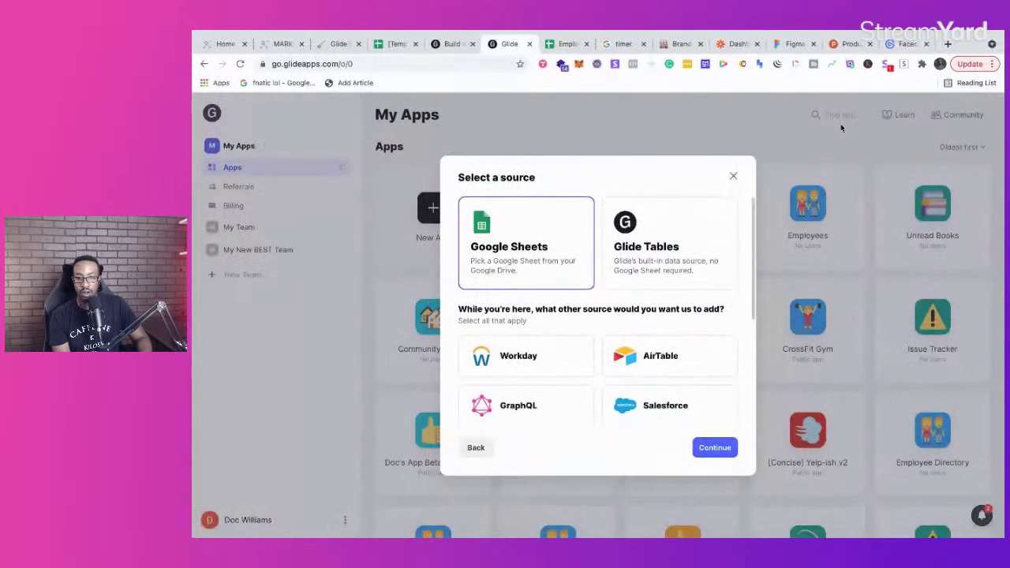
Step: Close the Notion onboarding notes and the last browser tab, then open a blank tab
click(621, 45)
click(395, 73)
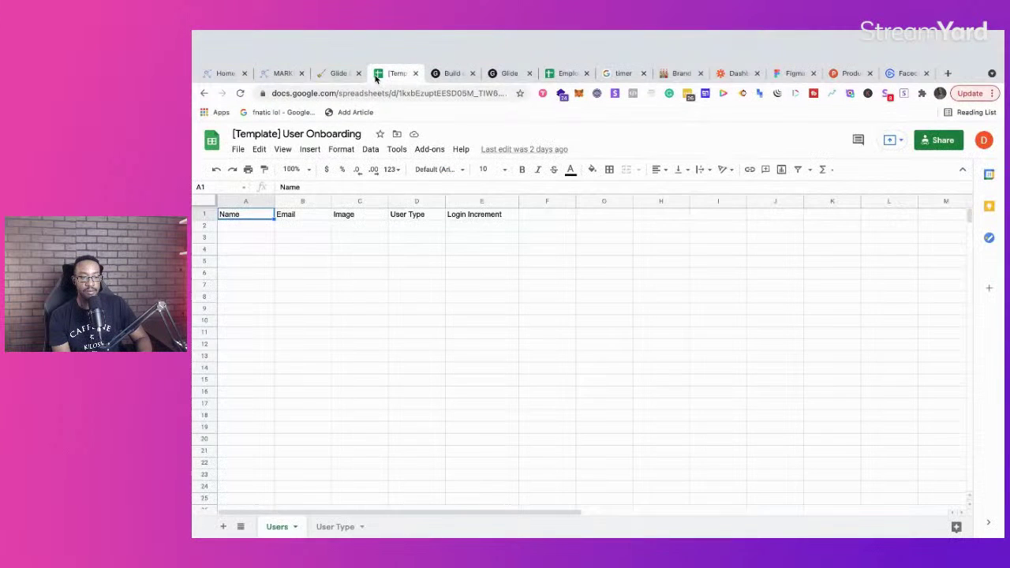
click(338, 73)
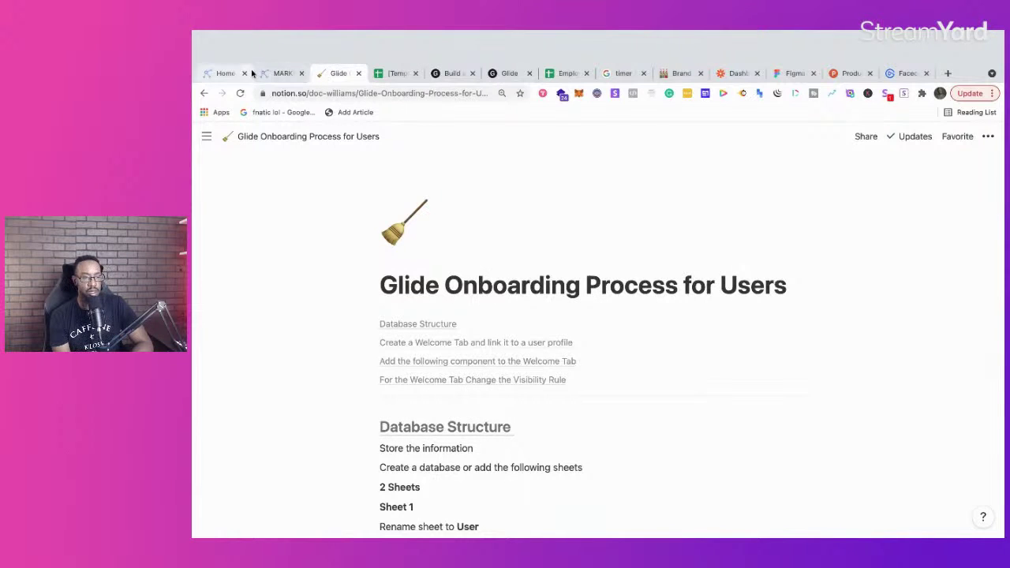
click(274, 73)
click(357, 74)
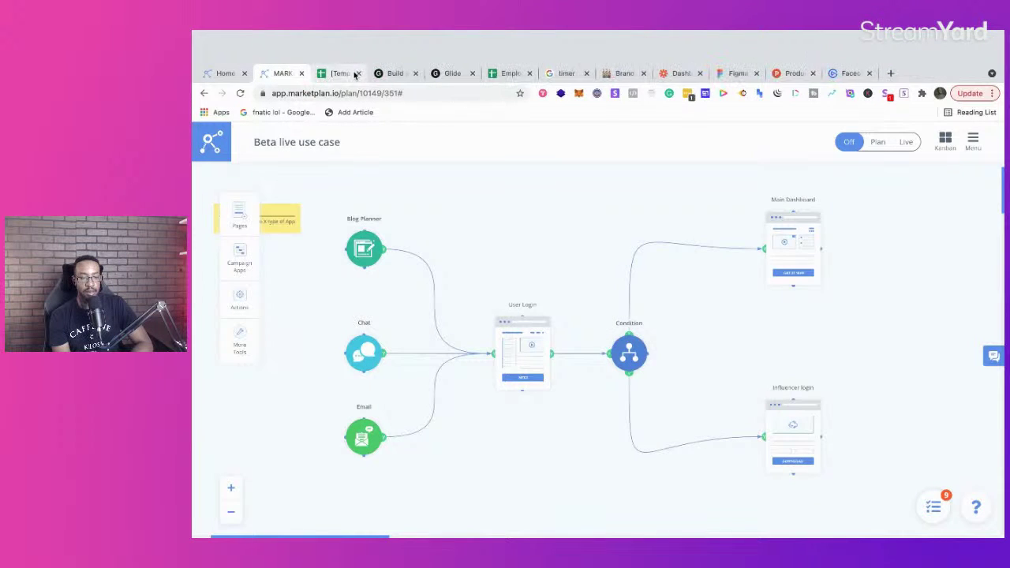
click(870, 73)
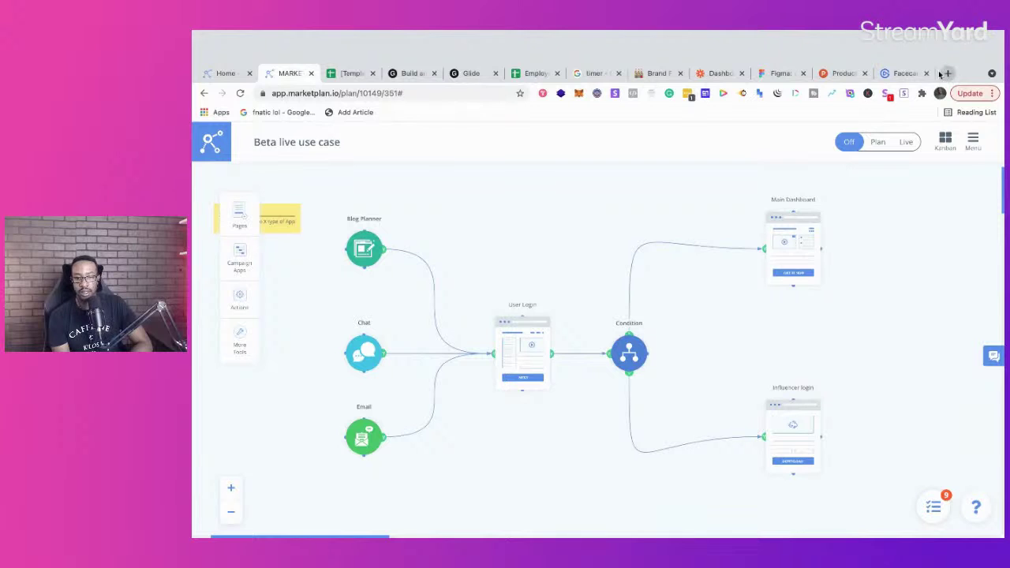
click(949, 73)
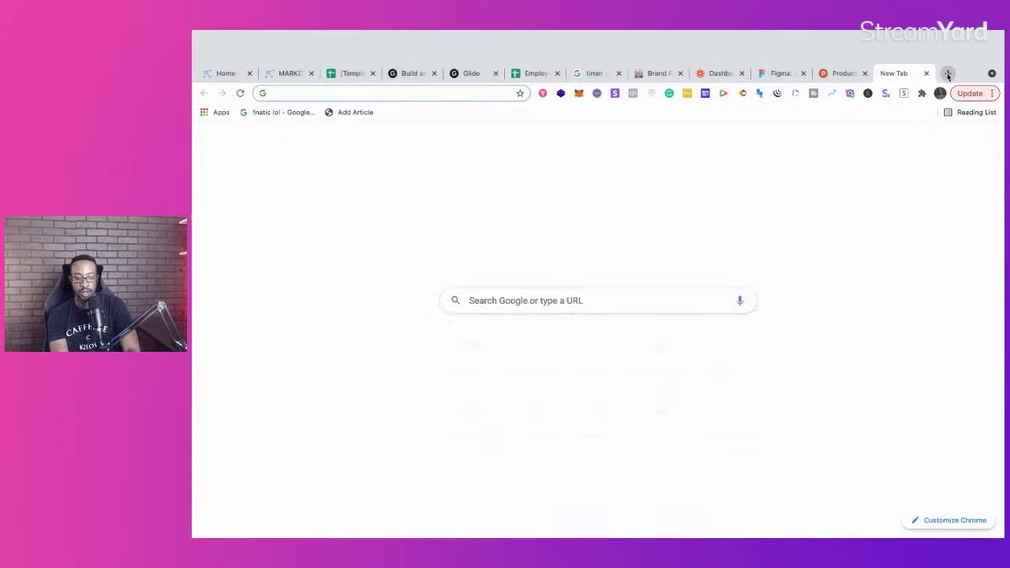
Step: Load Notion in the new tab and close three unneeded browser tabs
text(notio)
key(Return)
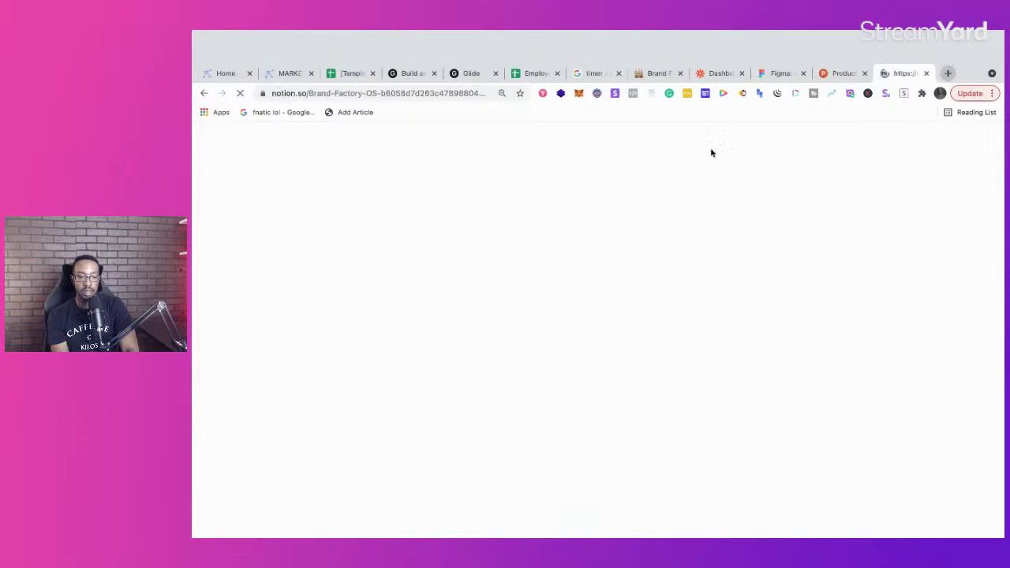
click(557, 44)
click(742, 44)
click(681, 44)
Step: Find 'Glide Onboarding Process for Users' via Notion search, then go back to Glide's source choice
mouse_move(206, 107)
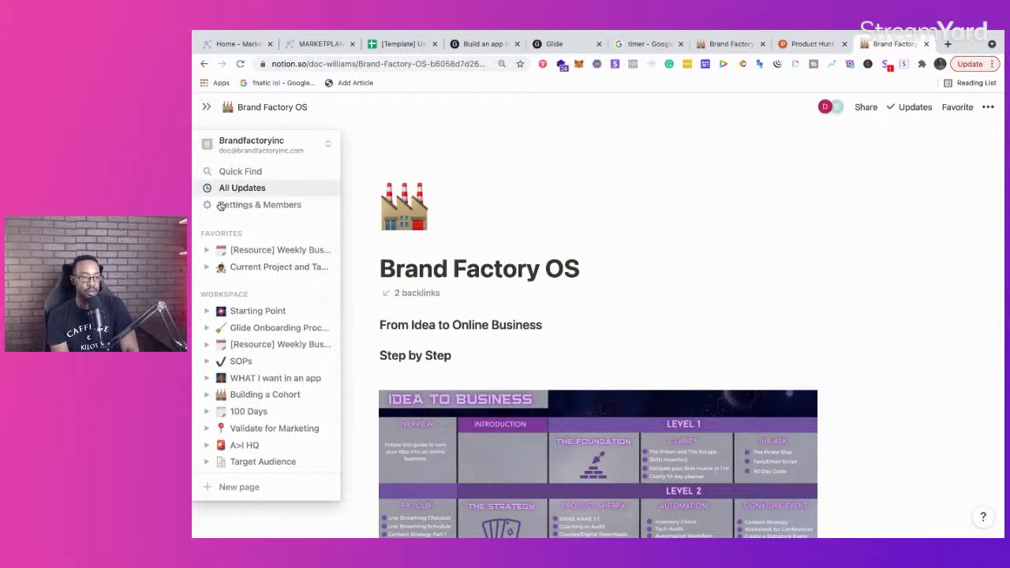
click(235, 173)
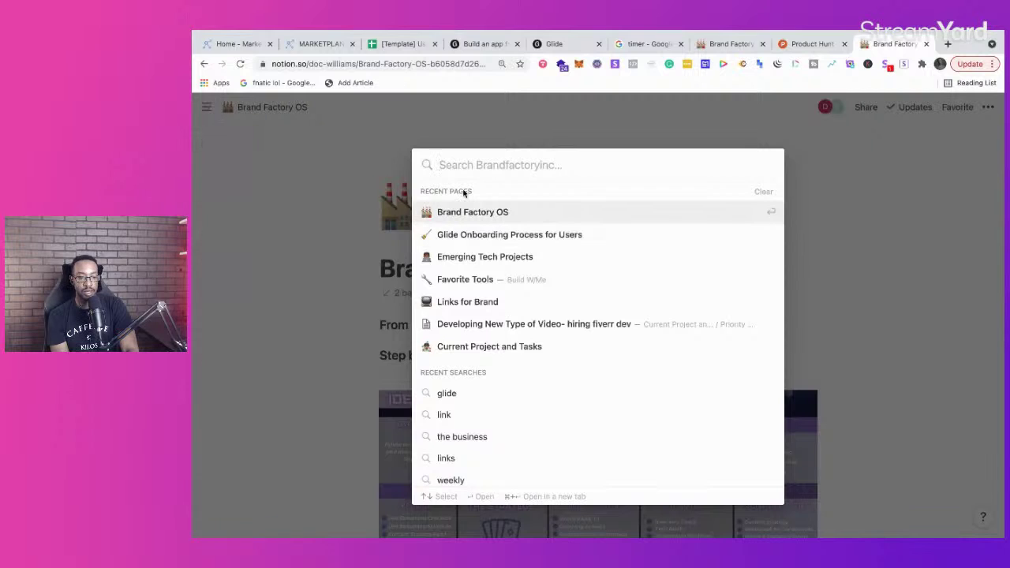
click(480, 234)
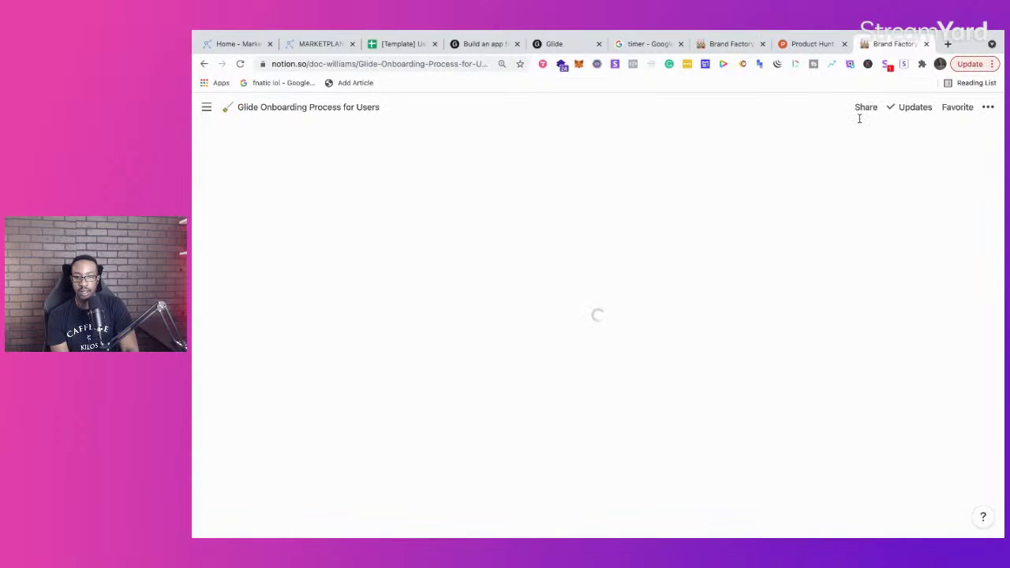
scroll(466, 411, down, 5)
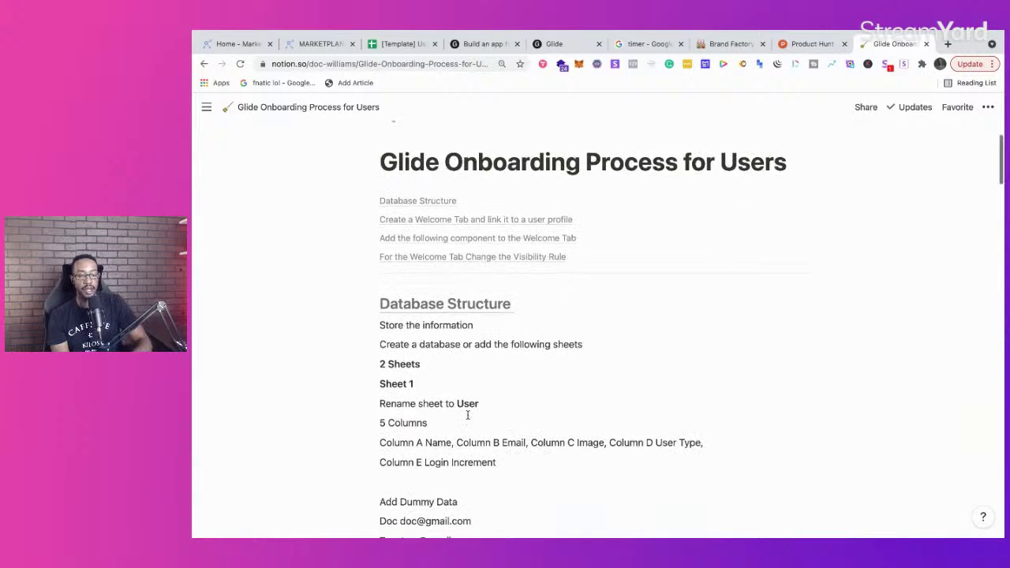
click(471, 44)
click(536, 43)
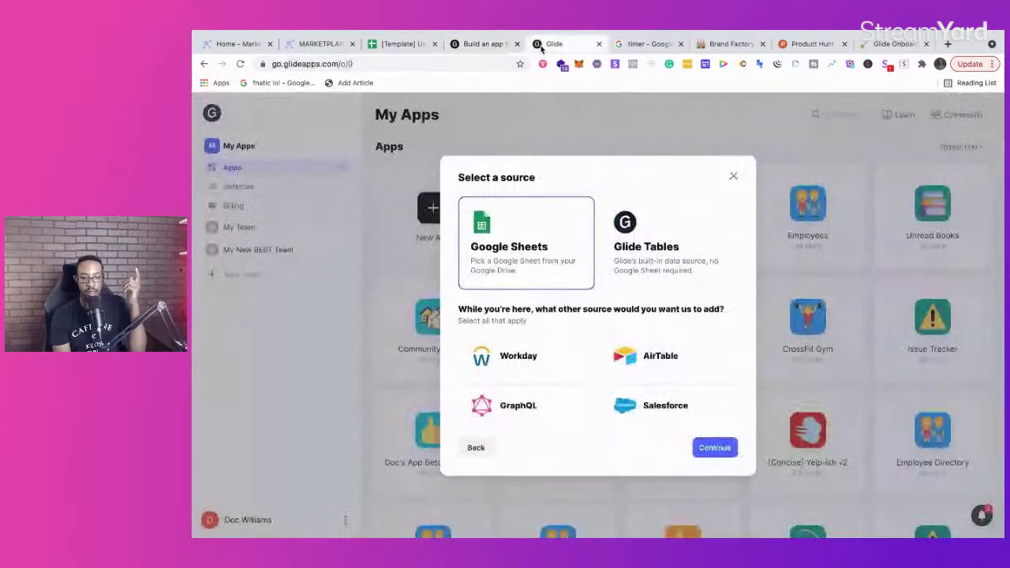
Step: Choose Google Sheets, search 'Onboarding' and select [Template] User Onboarding to create the app
click(715, 447)
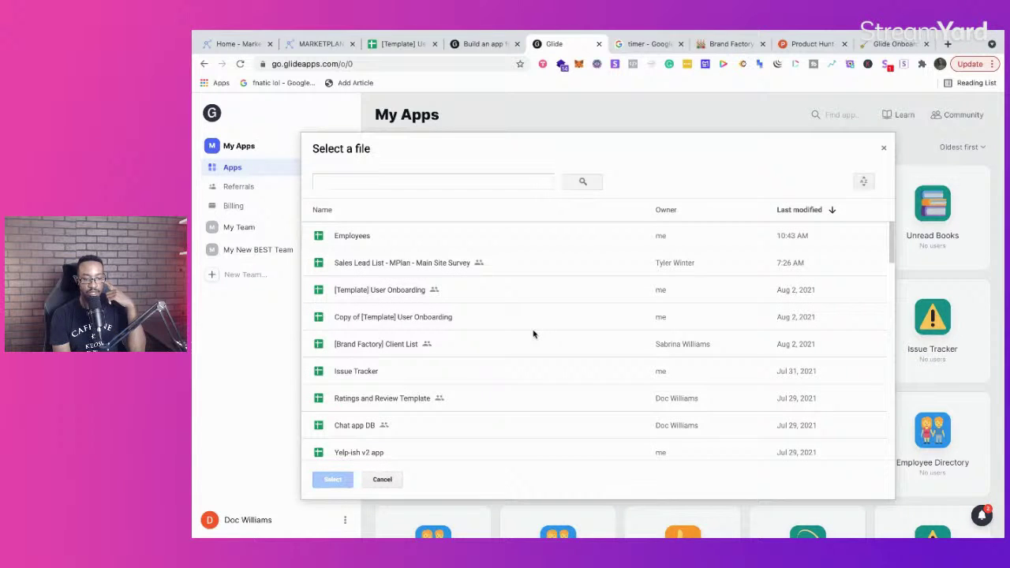
scroll(534, 334, down, 3)
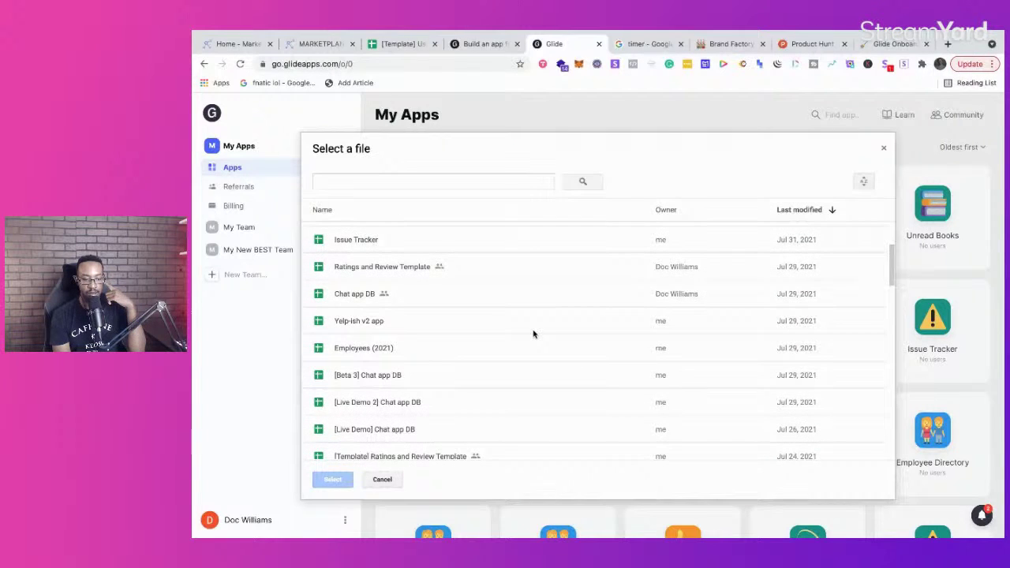
scroll(533, 334, up, 3)
click(452, 181)
text(Onb)
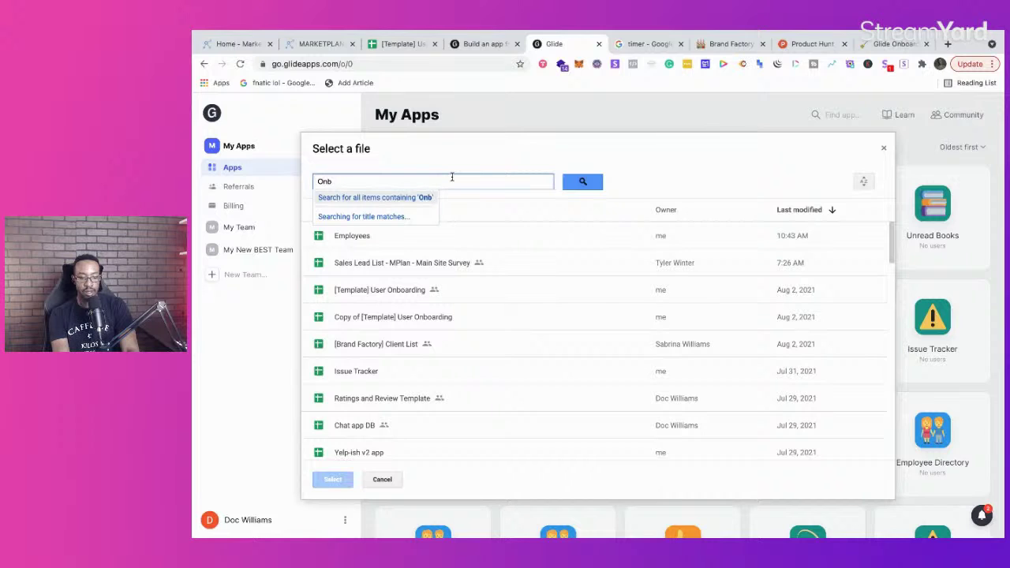
text(oarding)
key(Return)
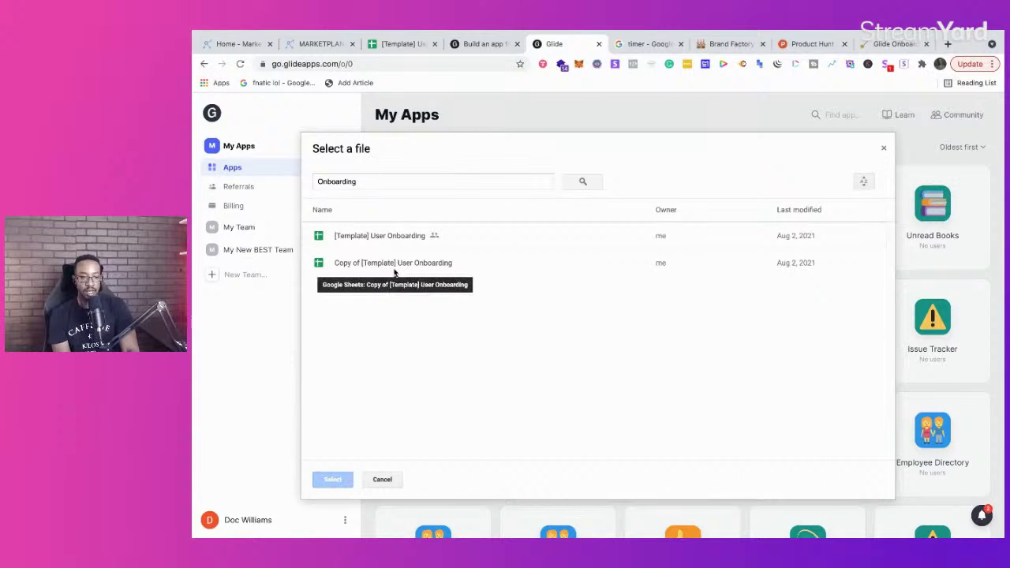
click(387, 237)
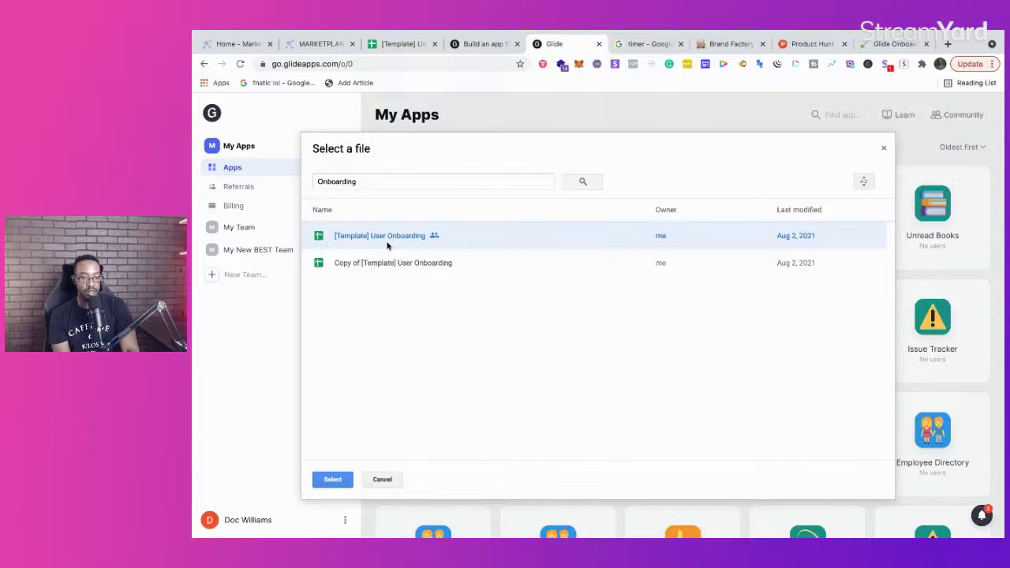
click(332, 479)
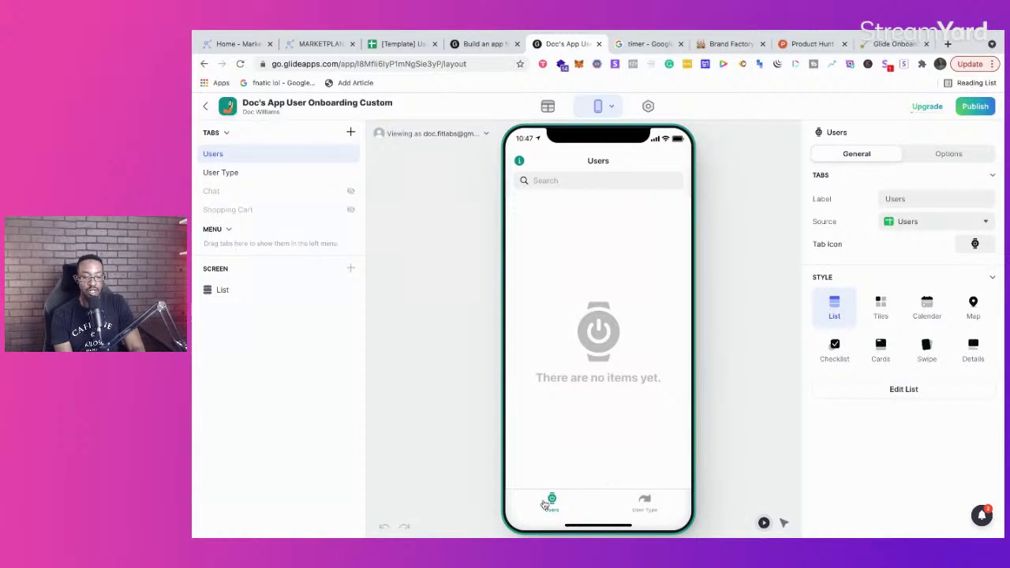
Step: Preview the User Type tab's entries, switch back to Users, and open a blank browser tab
click(646, 503)
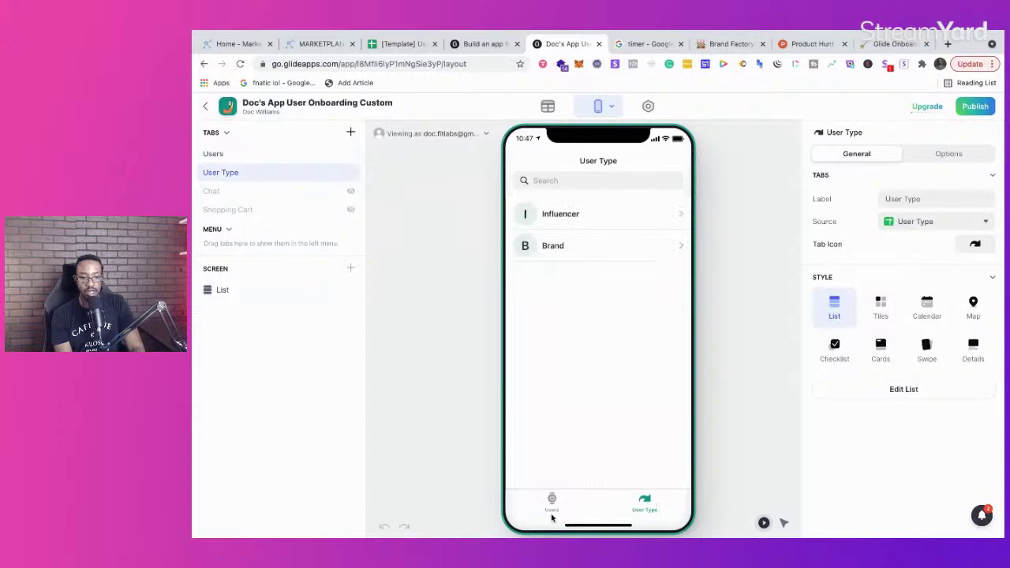
click(552, 504)
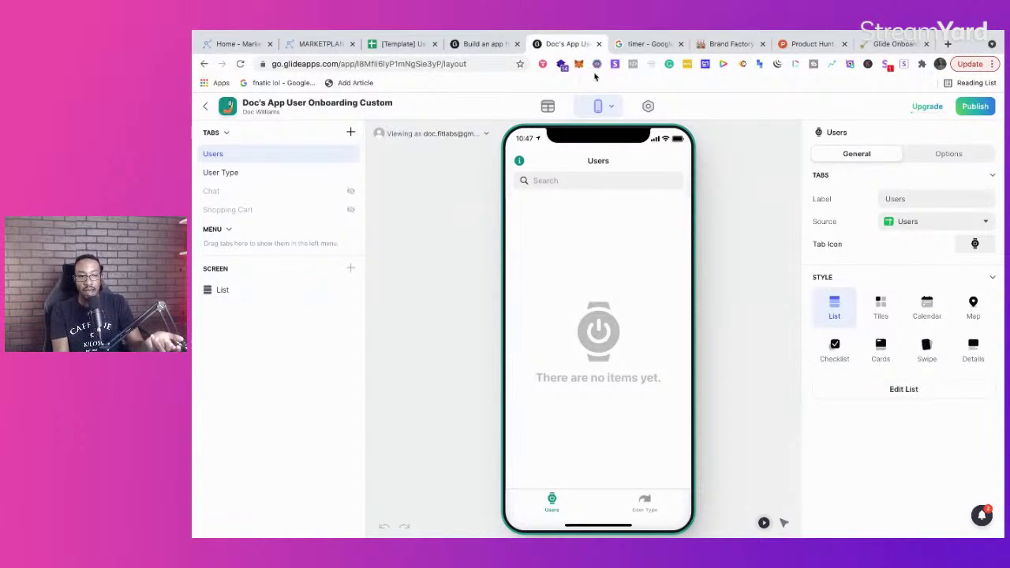
click(948, 44)
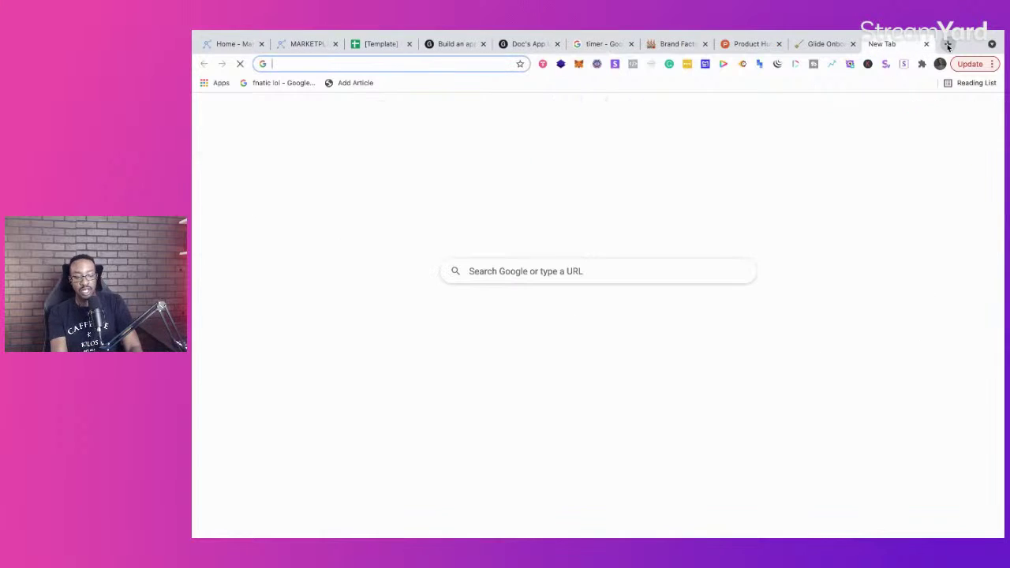
Step: Load appsheet.com in the new tab, then return to the Glide Doc's App editor
text(appsh)
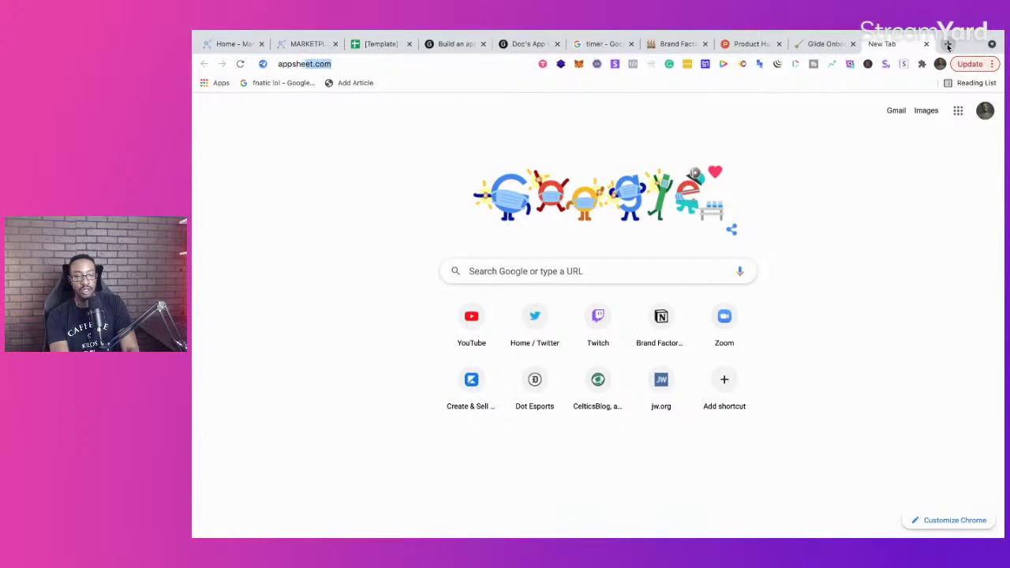
key(Return)
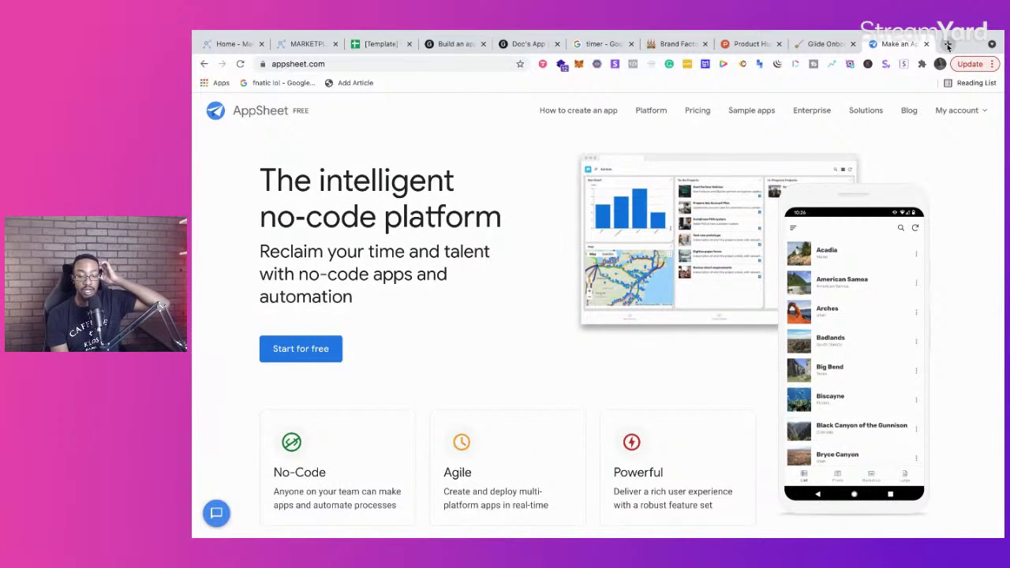
click(440, 46)
click(525, 44)
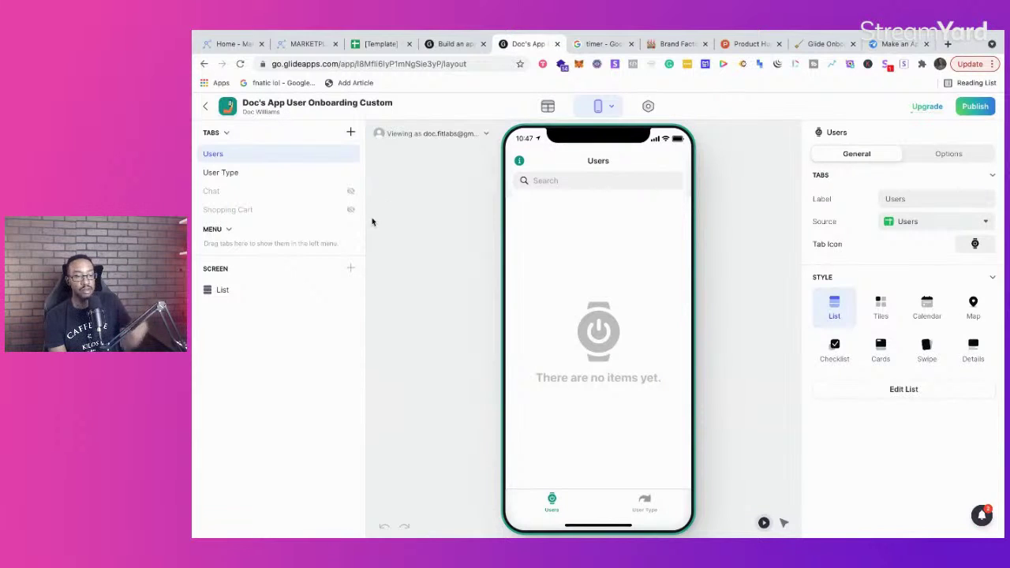
Step: Add a New Tab, move it into the side menu, and open the profile screen in the preview
click(352, 132)
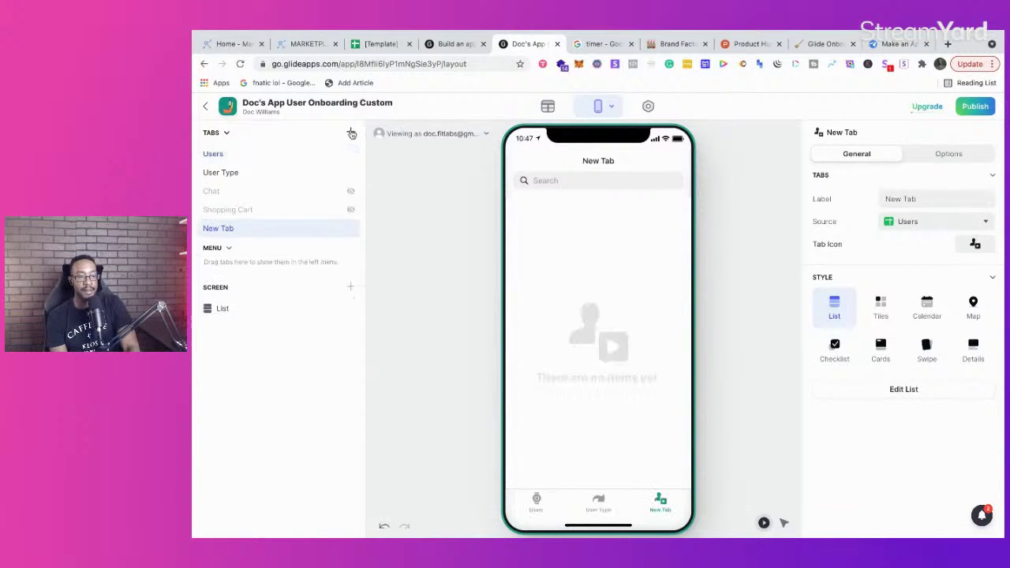
drag(263, 230, 263, 266)
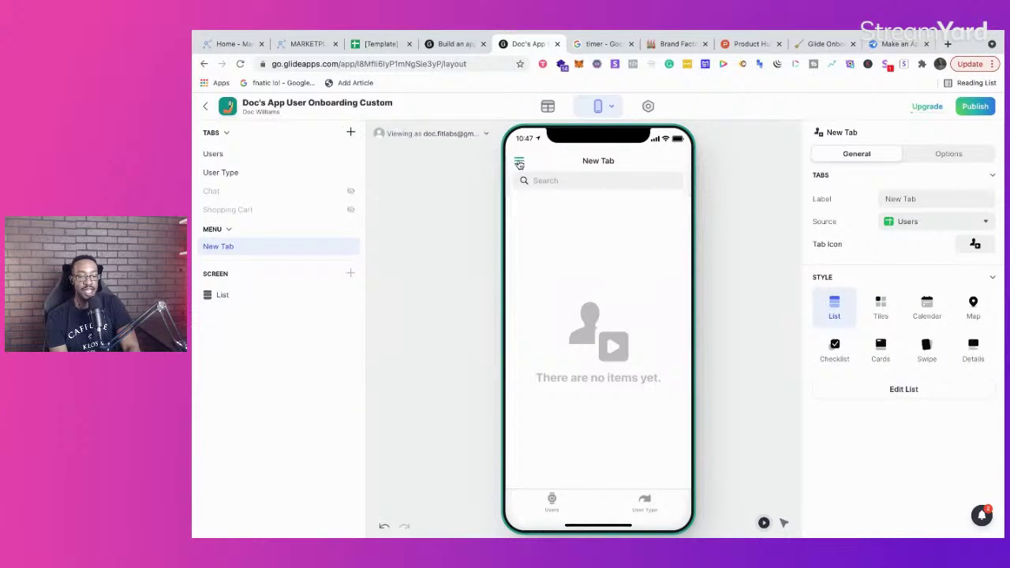
click(520, 162)
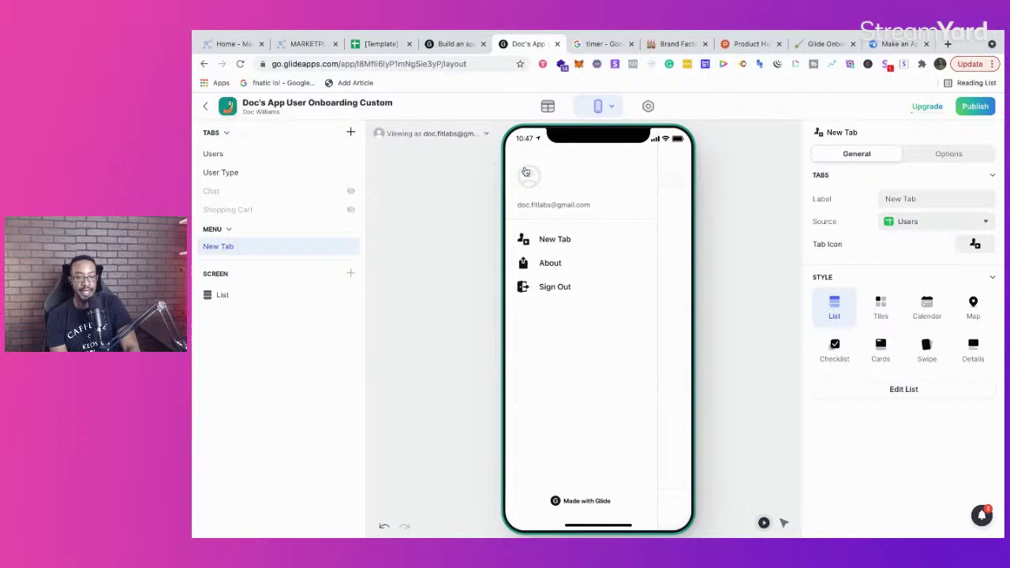
click(528, 179)
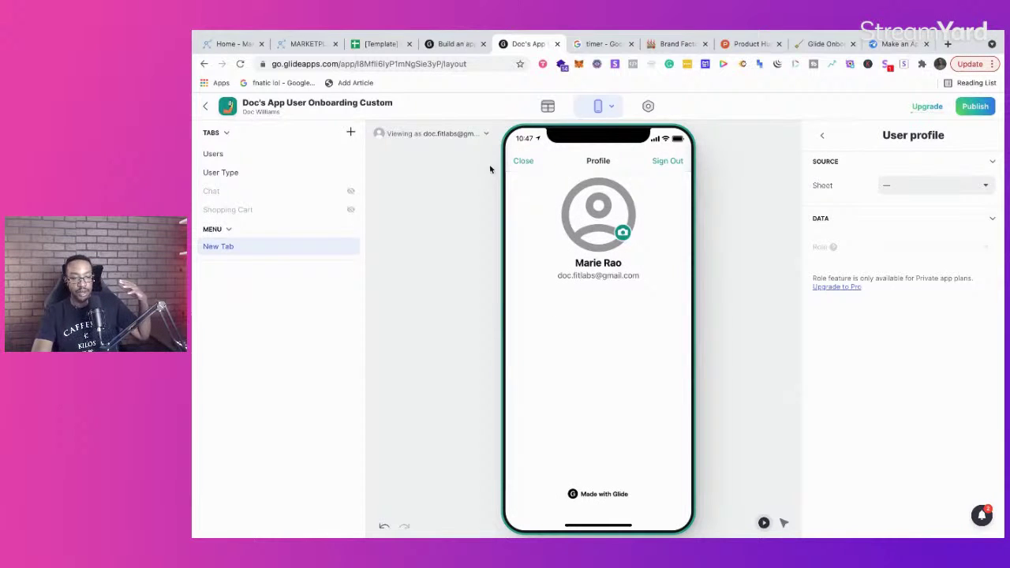
Step: Set the user profiles sheet to Users and open the Users data table
click(466, 136)
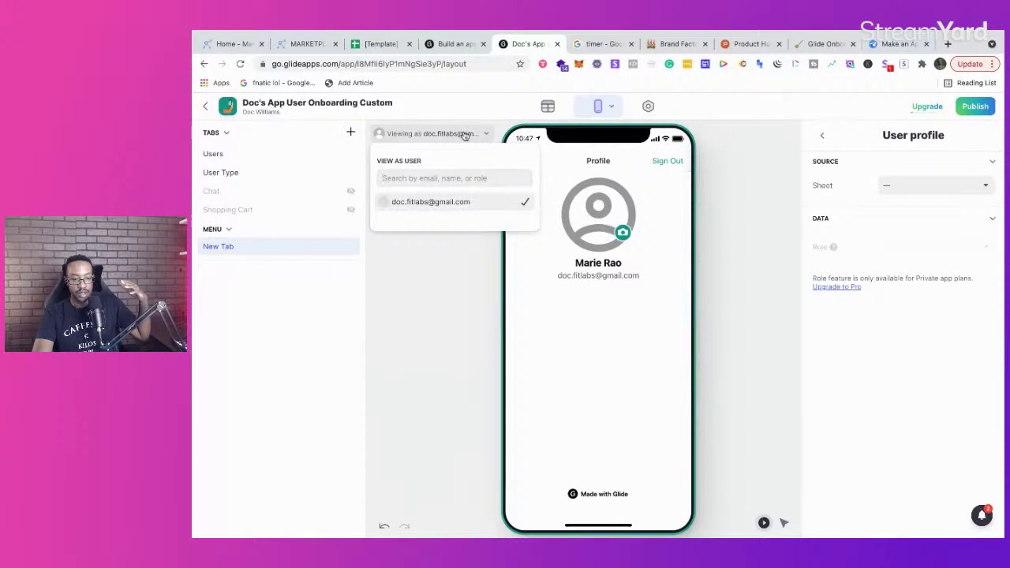
click(565, 225)
click(914, 188)
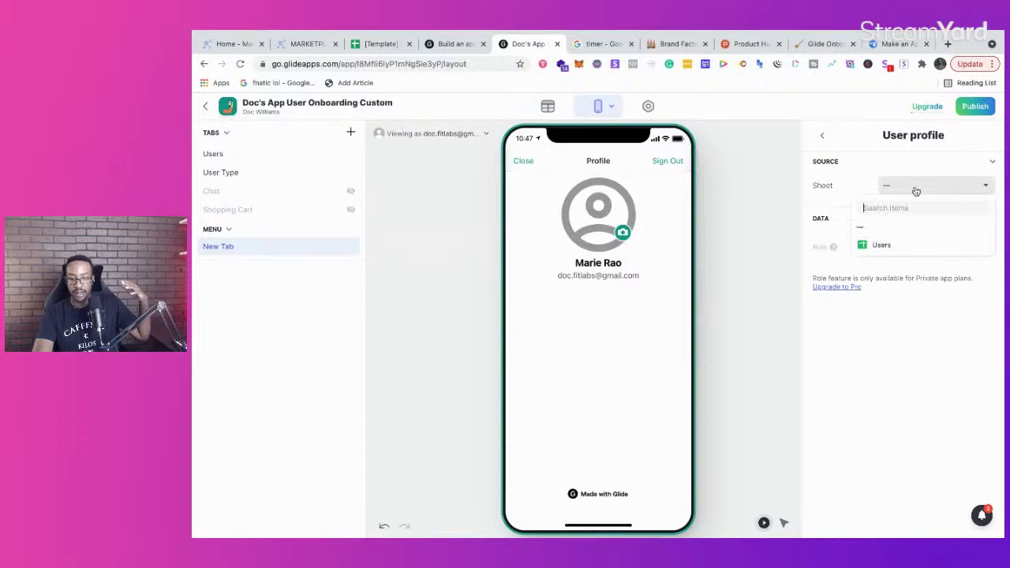
click(913, 248)
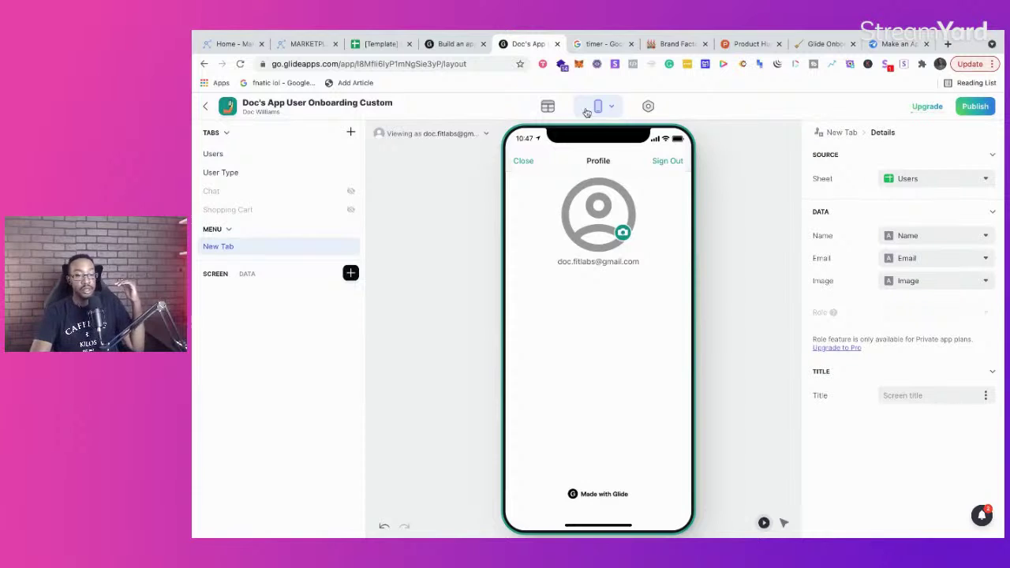
click(548, 107)
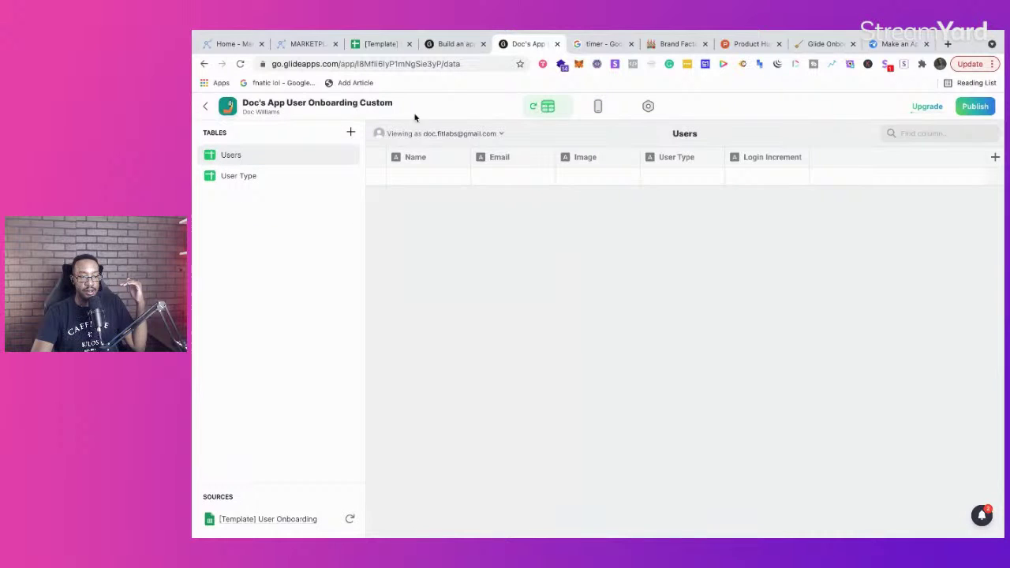
Step: Enter the first user's name and a dummy e-mail in the Users table
click(256, 177)
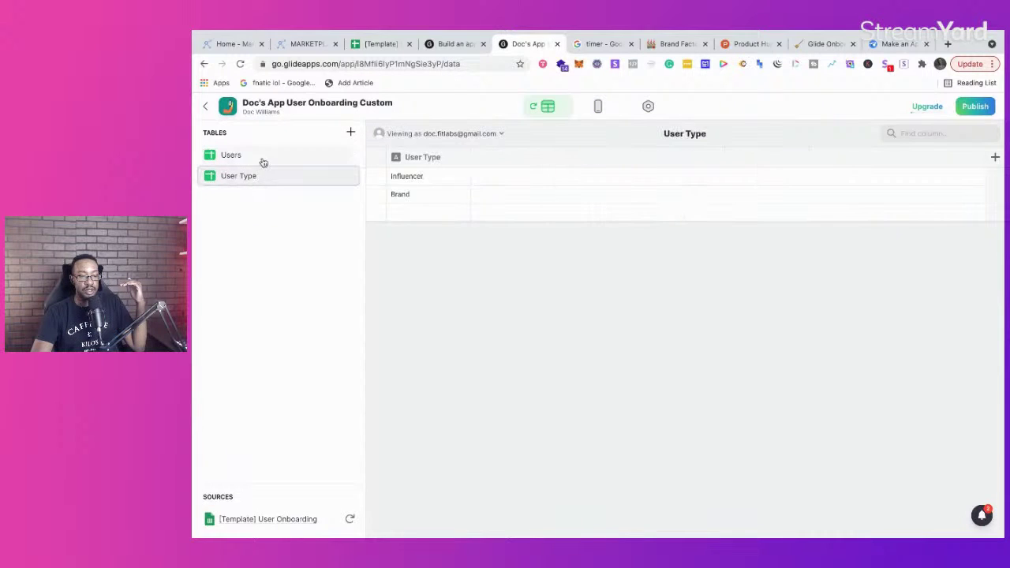
click(261, 157)
click(409, 180)
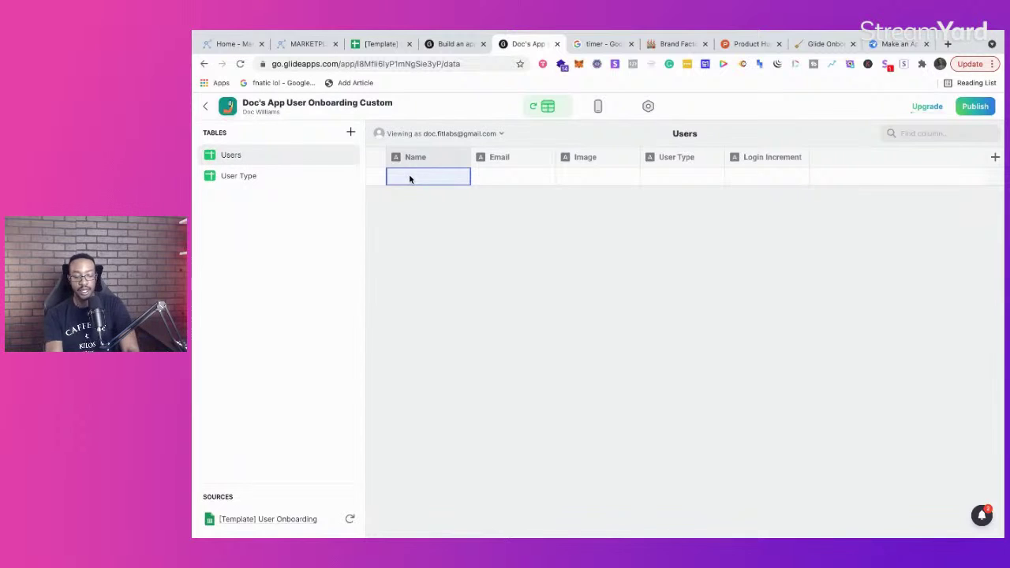
text(Doc)
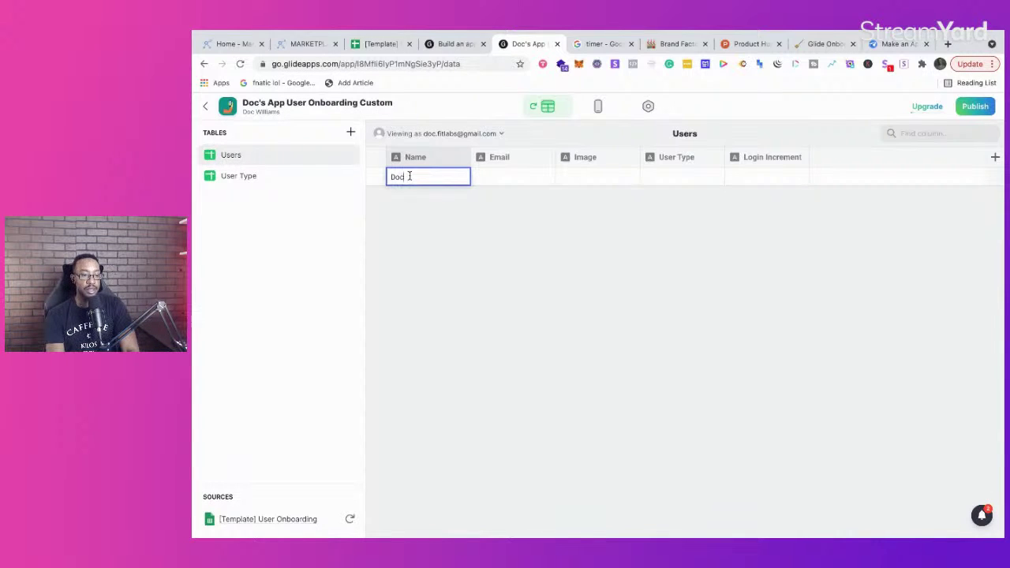
key(Return)
click(488, 177)
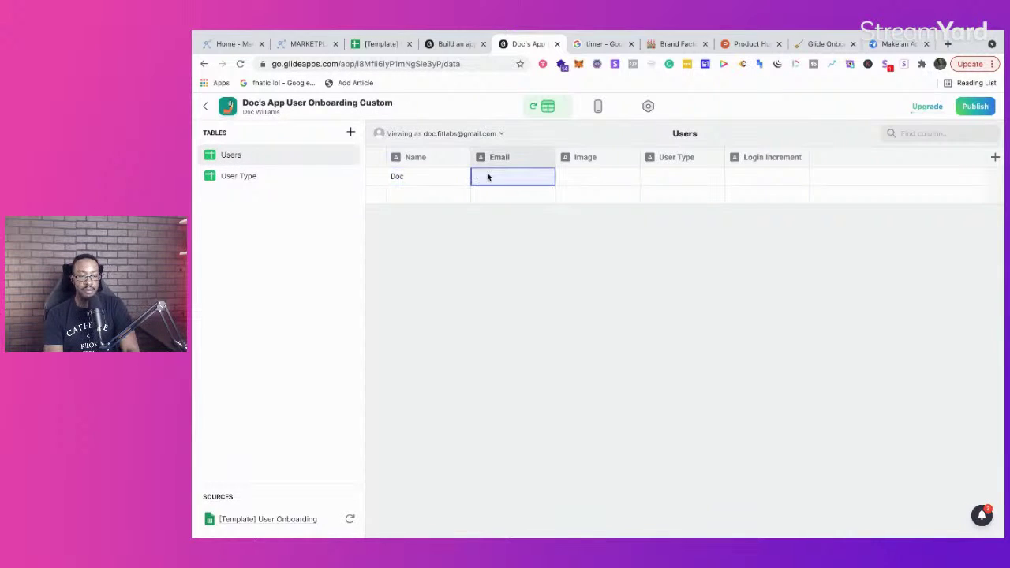
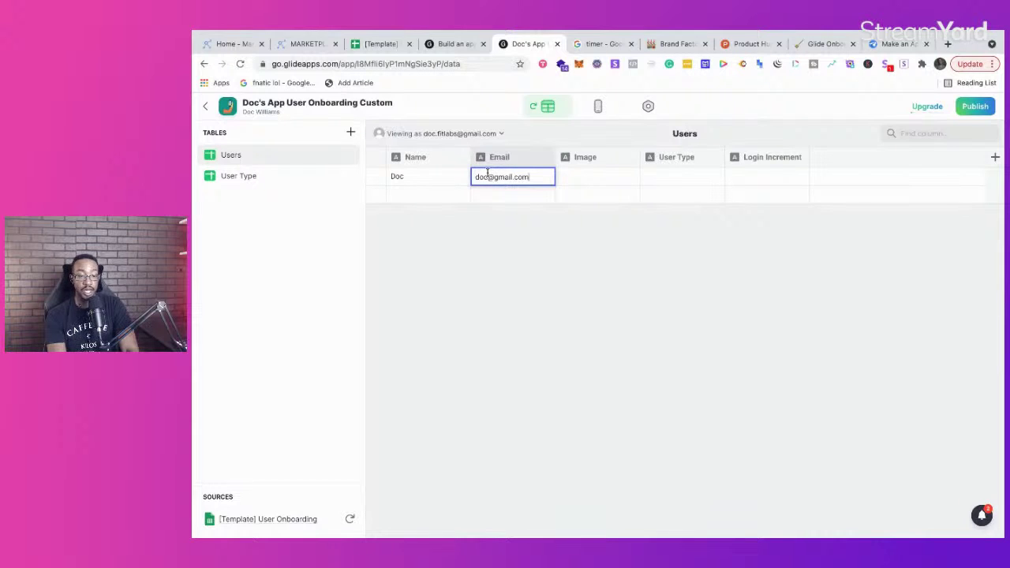
key(Return)
click(613, 180)
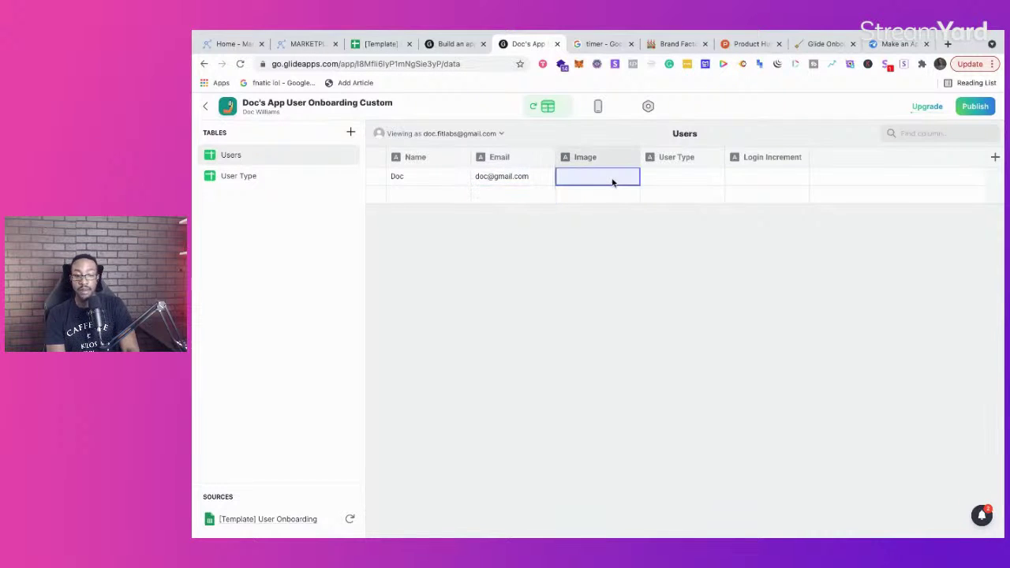
Step: Change the Image column's type to Image
click(629, 157)
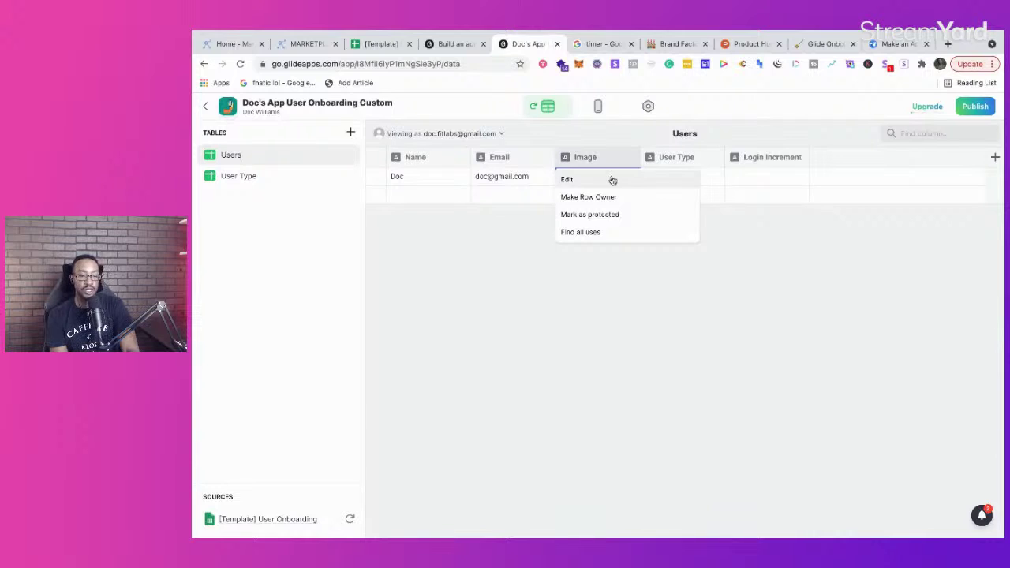
click(610, 181)
click(790, 206)
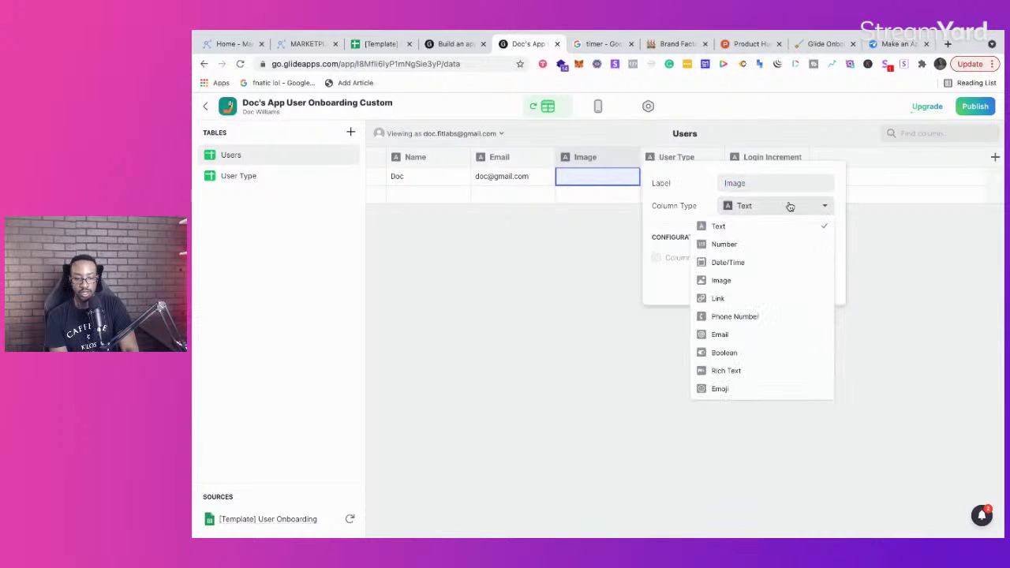
click(734, 280)
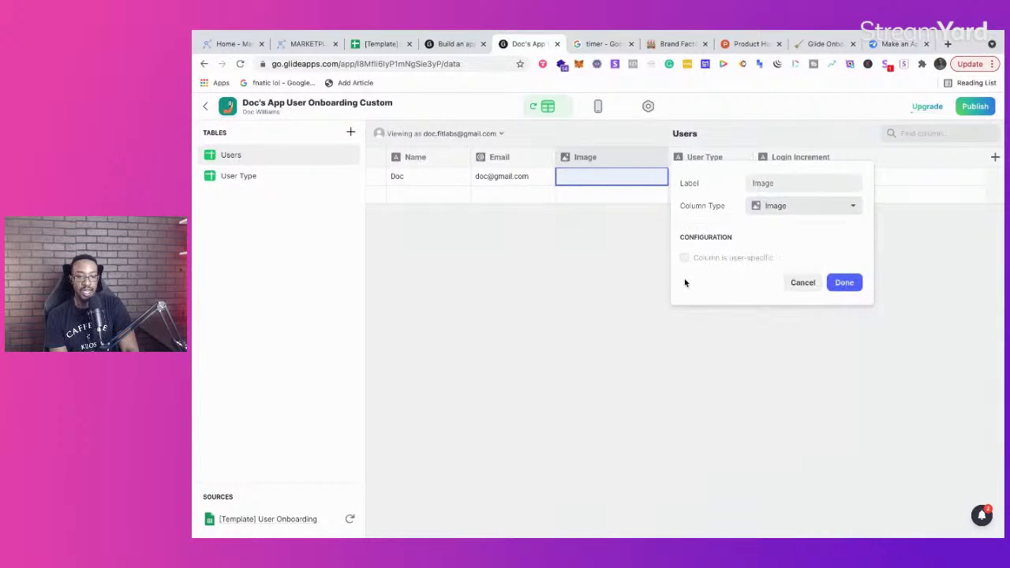
click(843, 282)
click(517, 194)
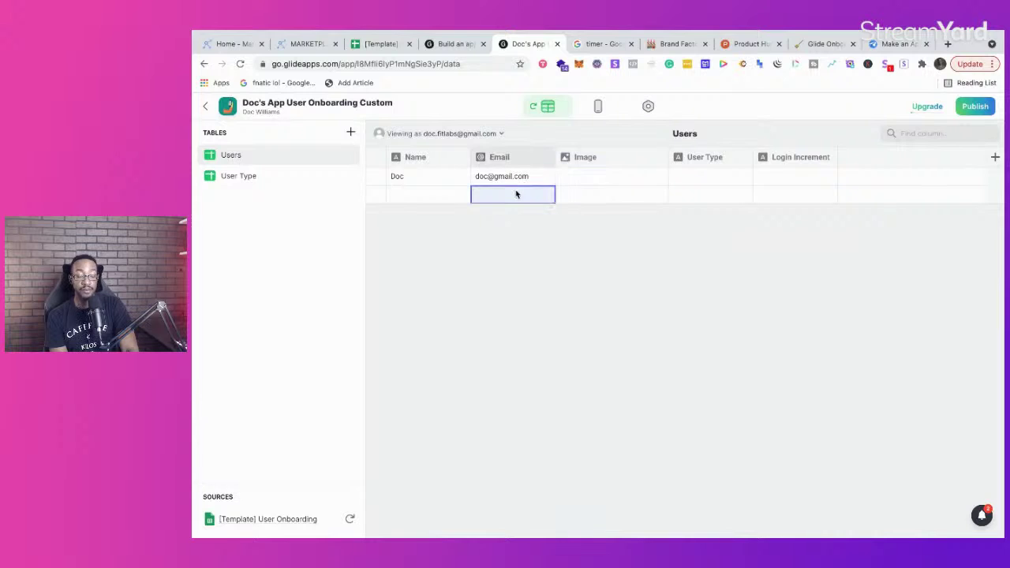
click(579, 175)
Step: Give the first user an Unsplash dinosaur photo and enter a second user's name and e-mail
click(579, 176)
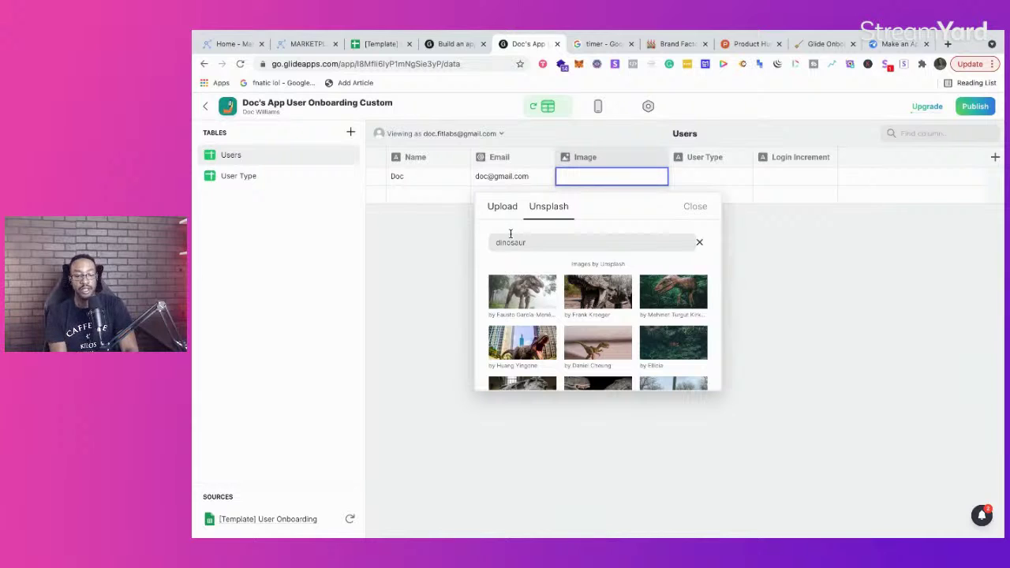
click(541, 350)
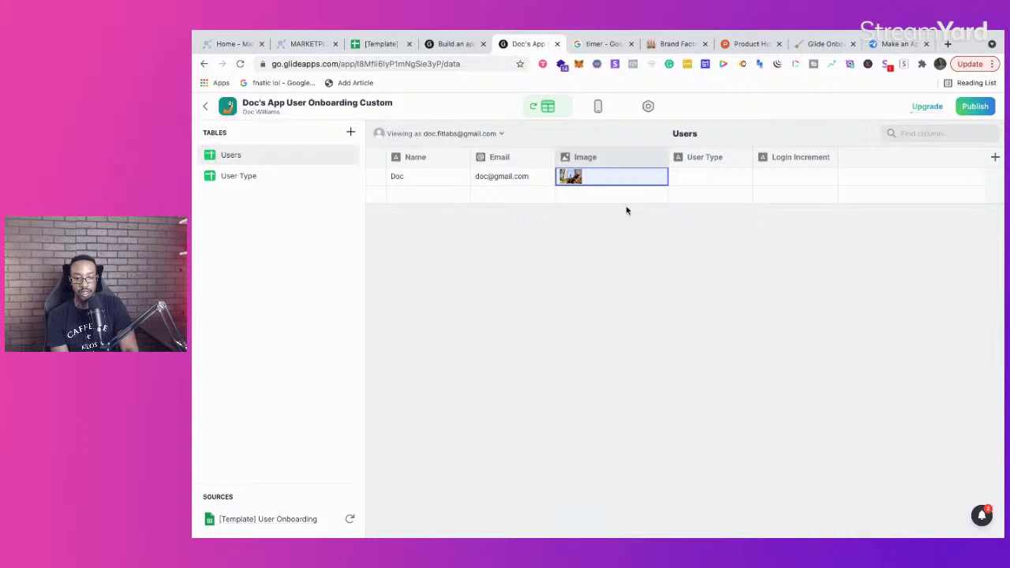
click(417, 198)
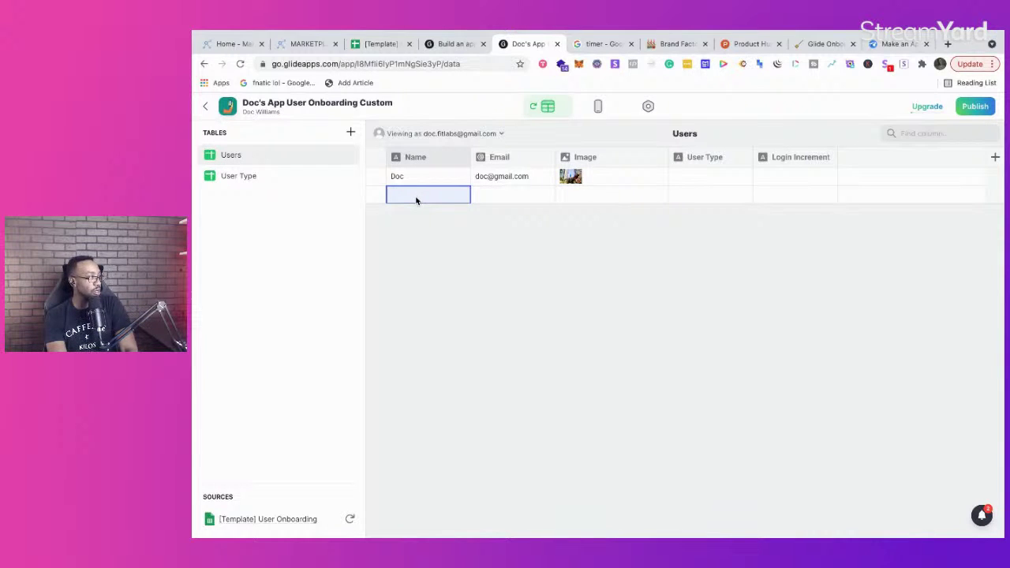
text(Lee)
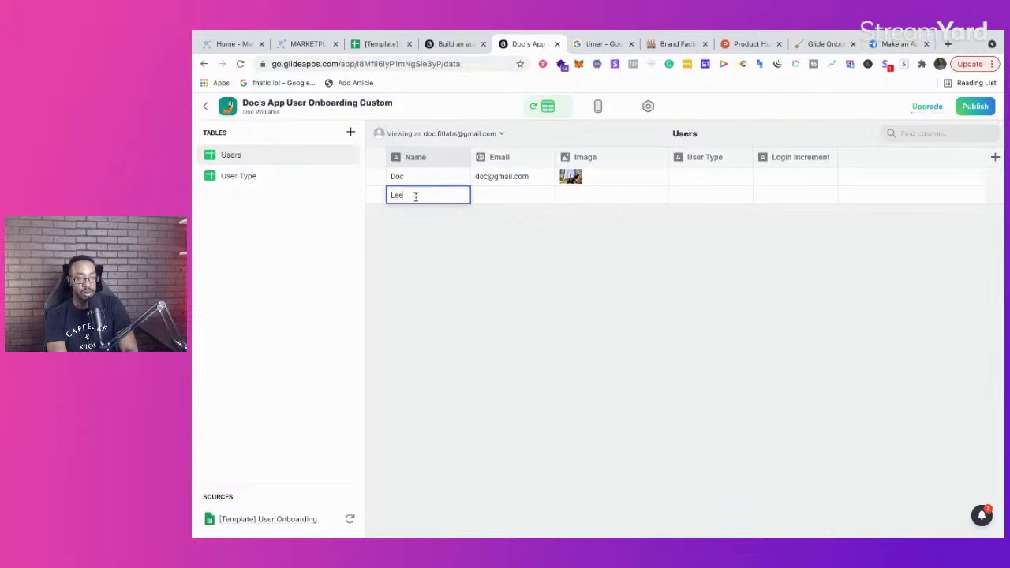
click(491, 196)
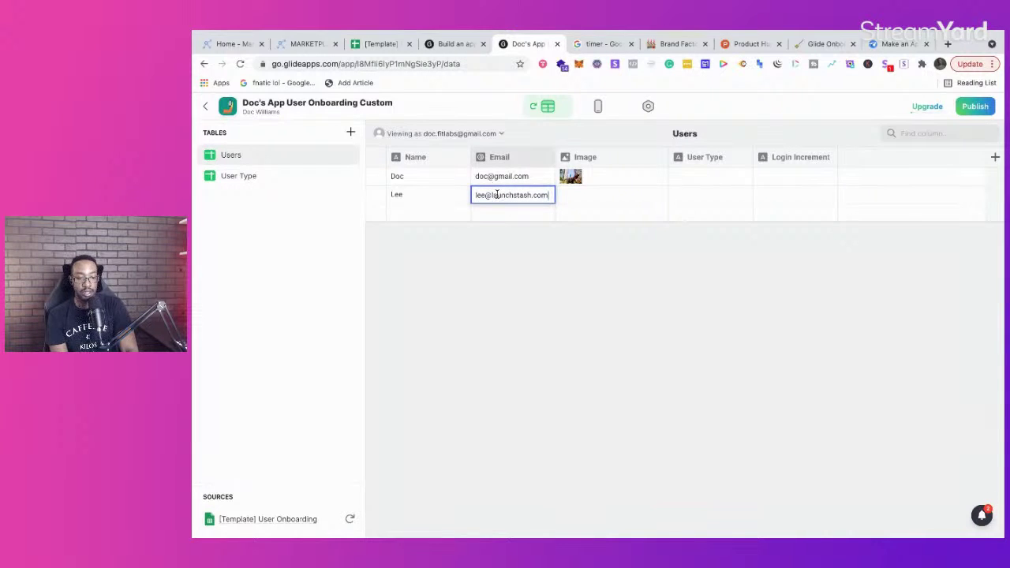
text(y)
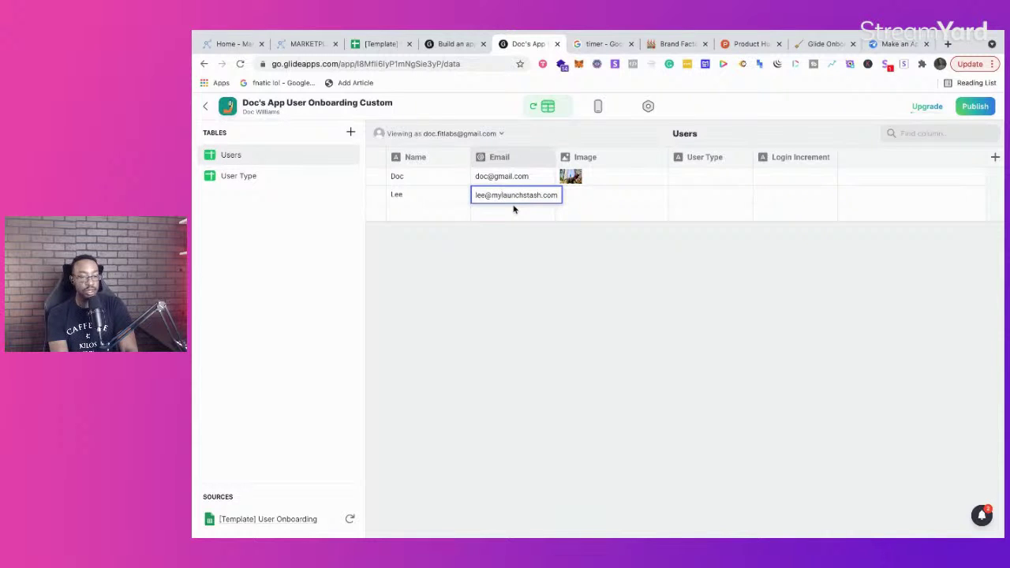
click(514, 208)
Step: Set a sprinkles photo as the second user's image, then switch to the layout preview
click(593, 195)
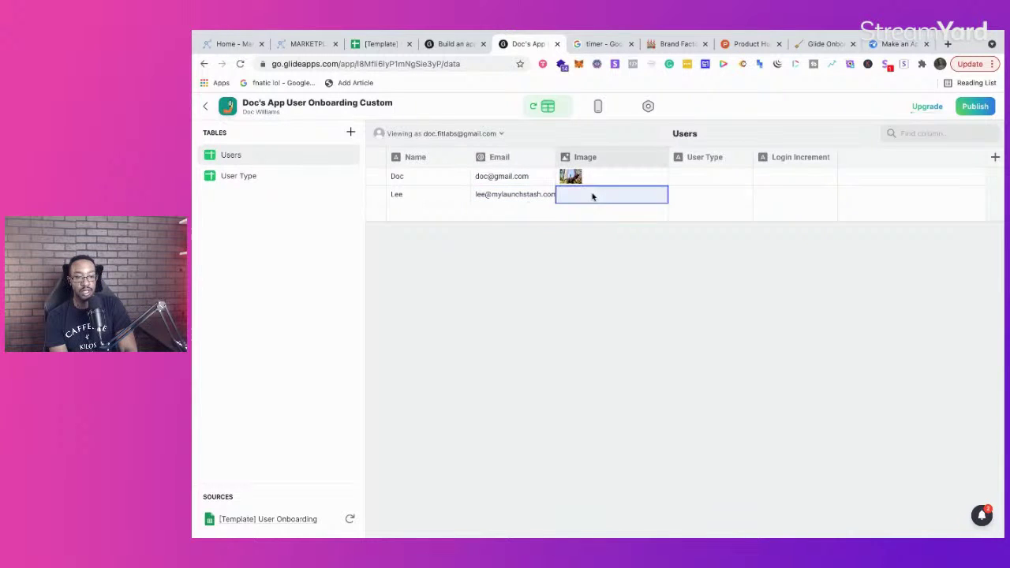
click(593, 195)
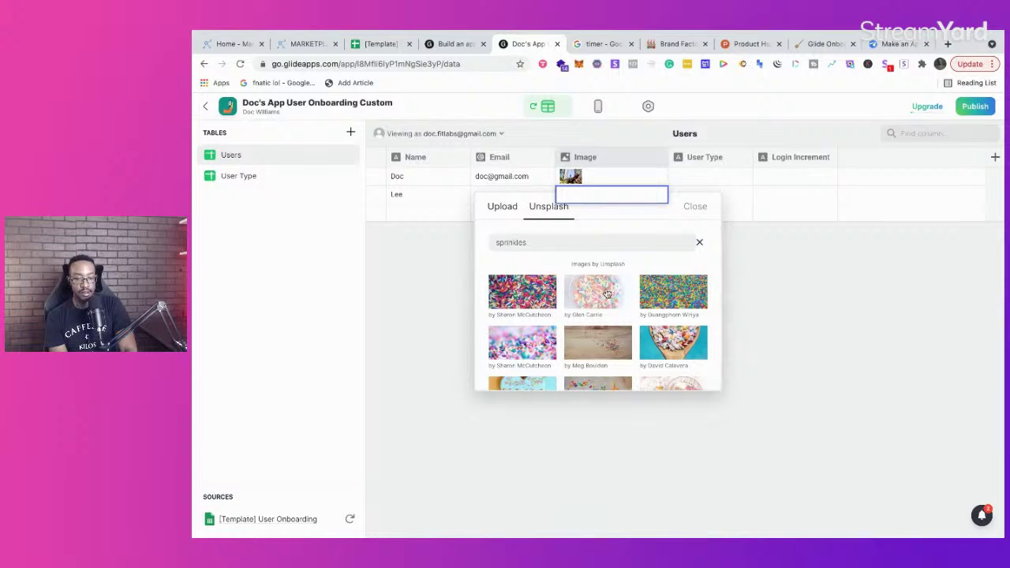
click(595, 298)
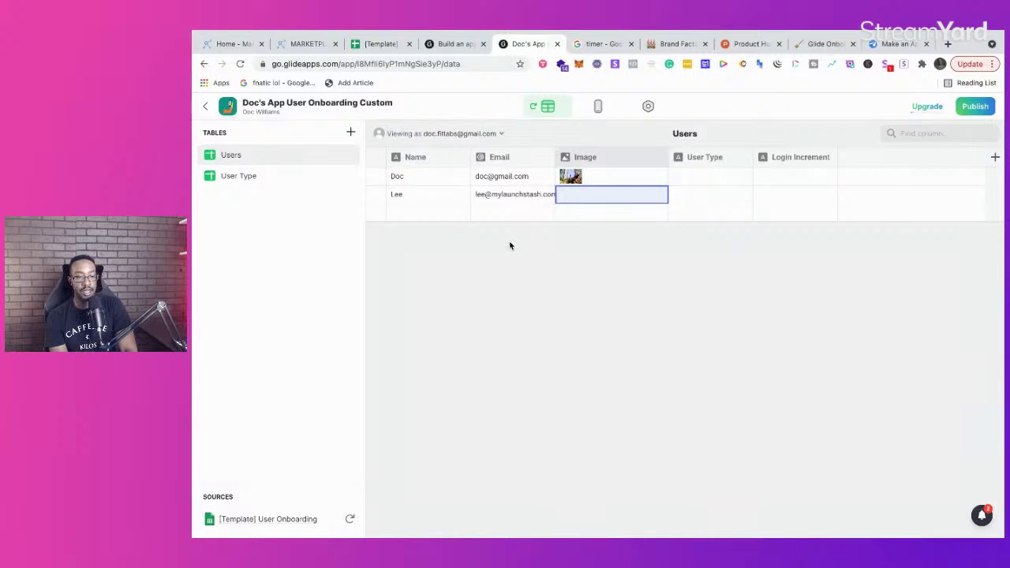
click(403, 218)
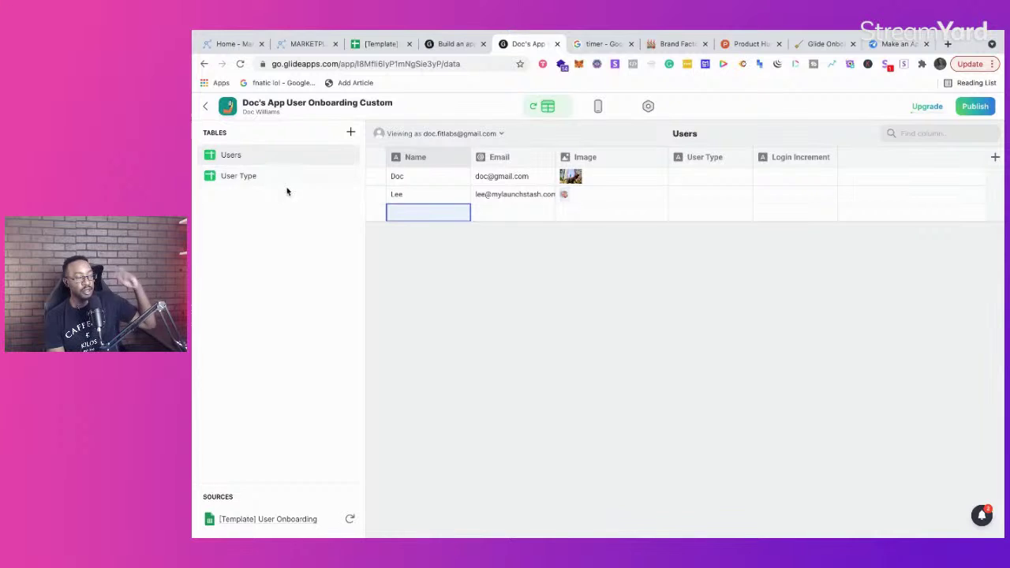
click(599, 108)
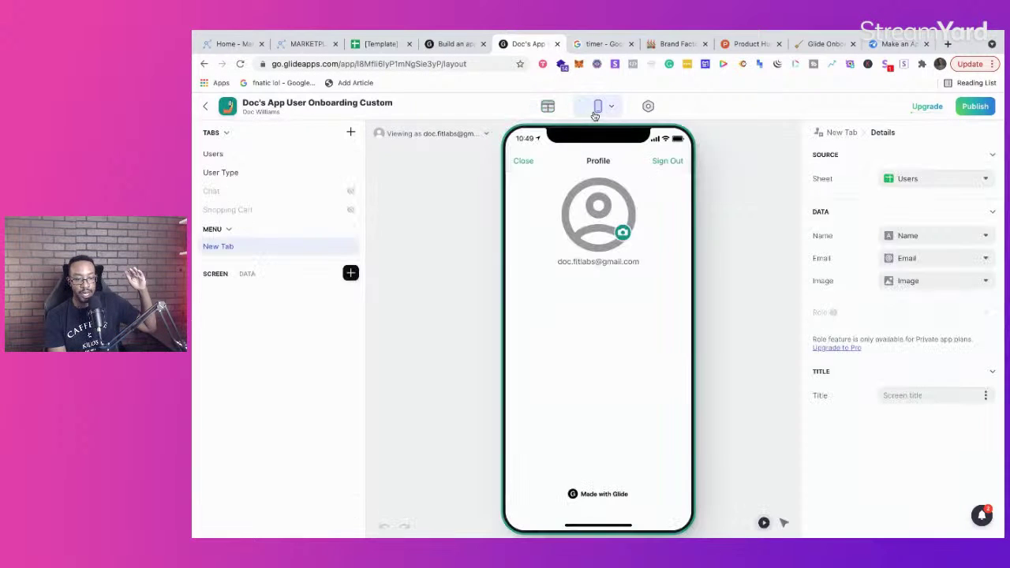
Step: Preview the first user's detail screen, then go back to the New Tab list
click(524, 163)
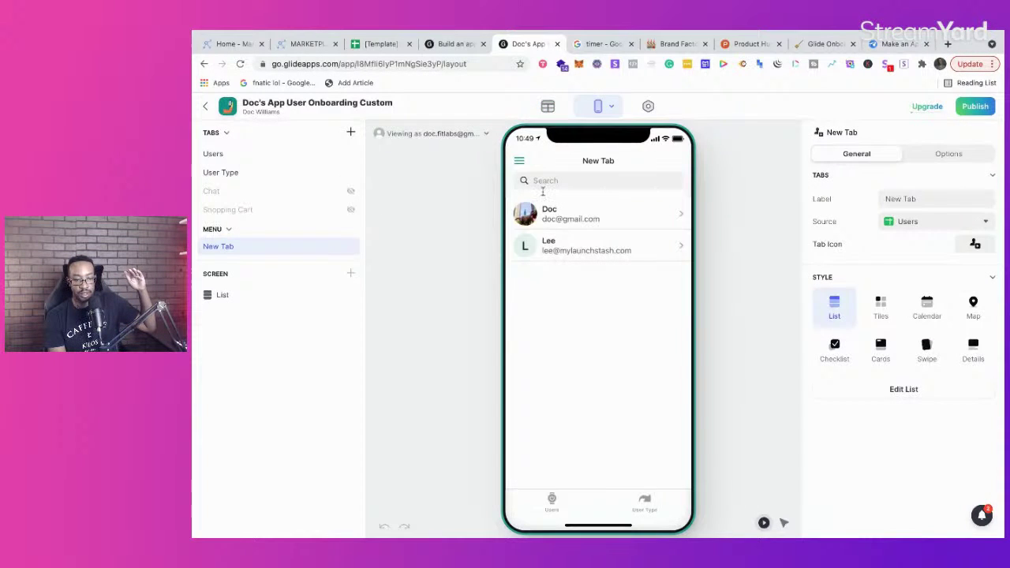
click(584, 220)
click(527, 162)
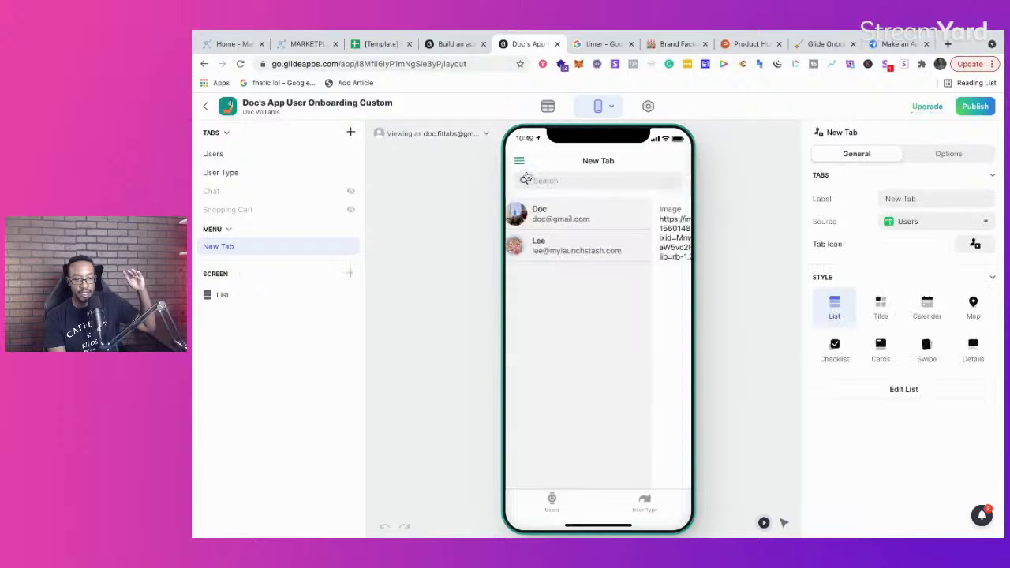
Step: Display the New Tab users as tiles with a Circle tile shape
click(881, 306)
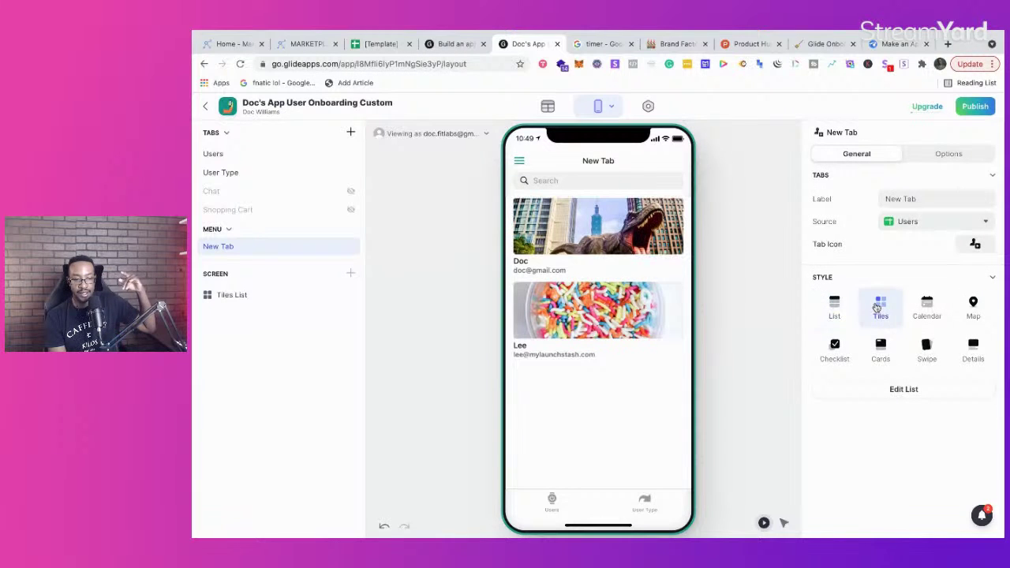
click(905, 390)
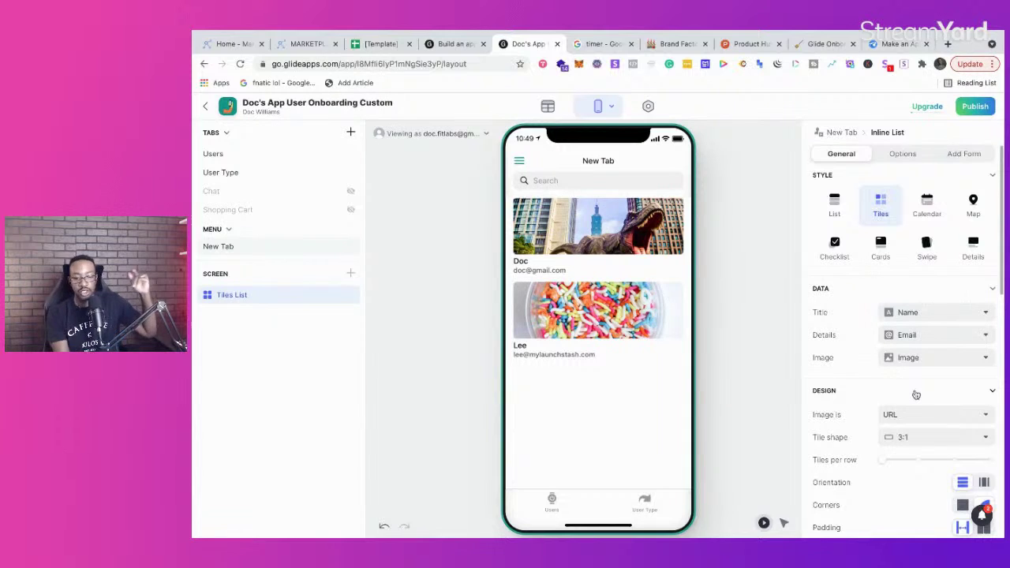
scroll(916, 394, down, 2)
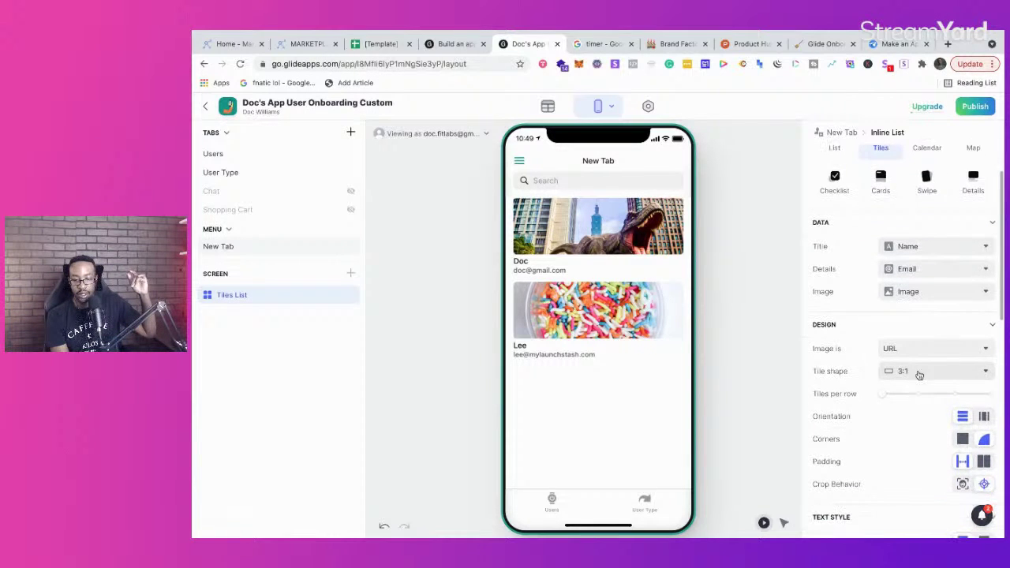
click(920, 373)
click(921, 468)
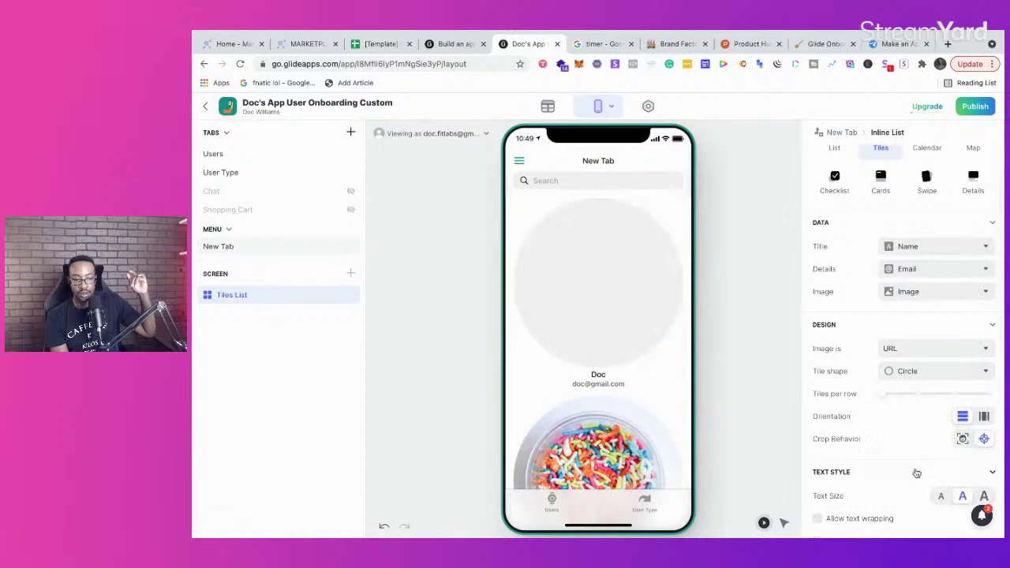
Step: Review the remaining tile settings and return to the Users data table
scroll(639, 410, down, 1)
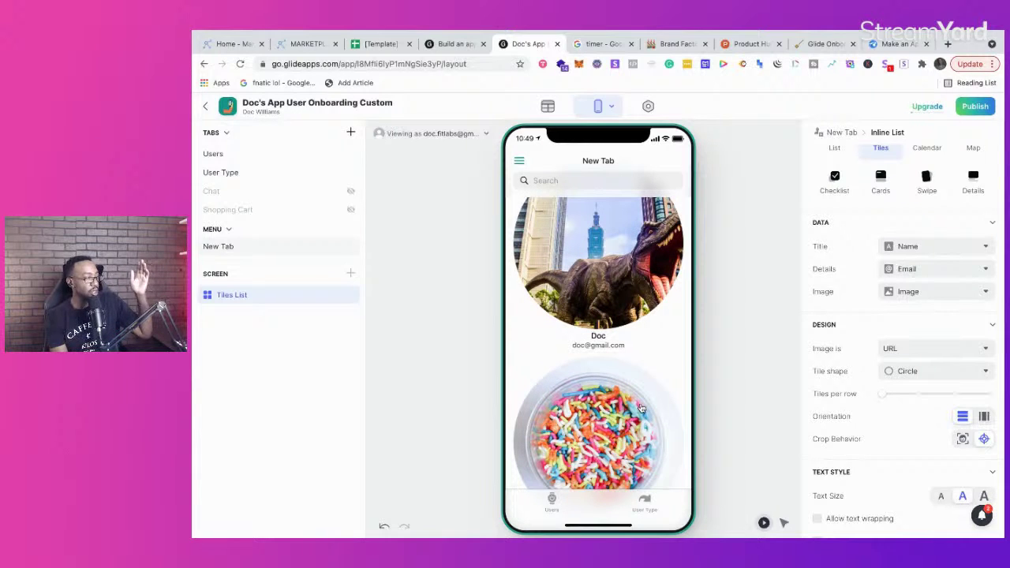
scroll(582, 386, down, 1)
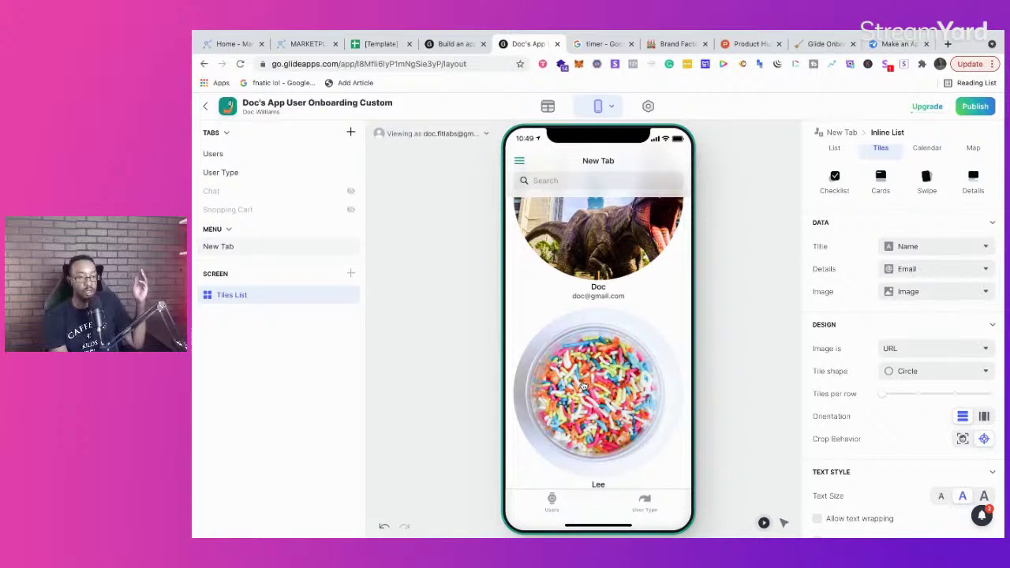
scroll(583, 386, down, 1)
click(548, 107)
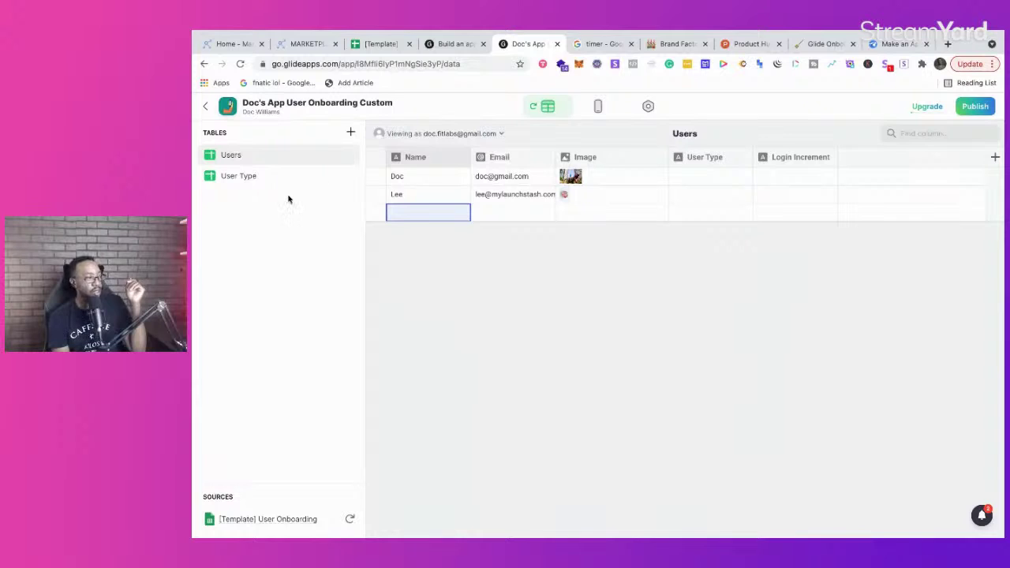
click(233, 179)
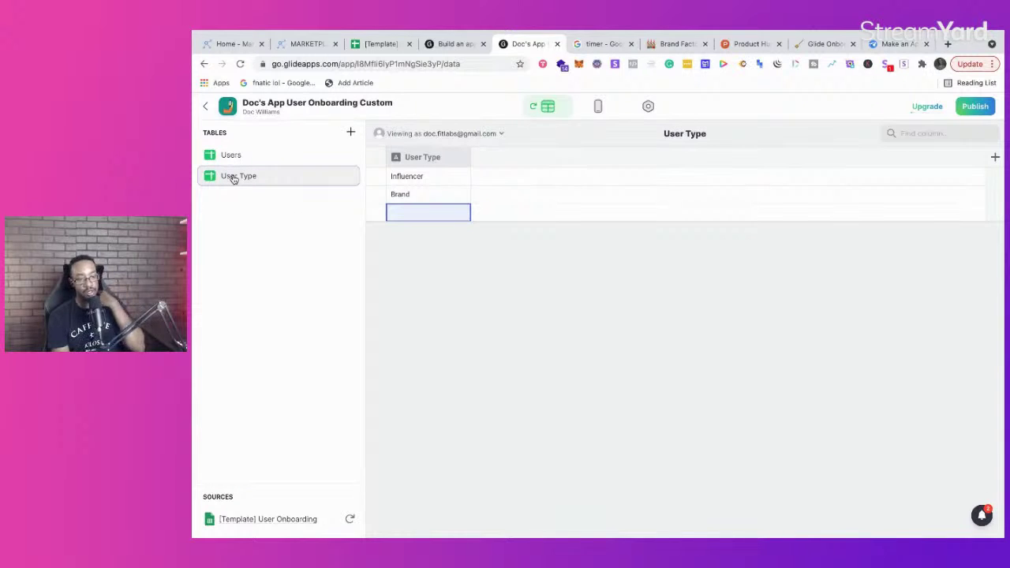
click(269, 158)
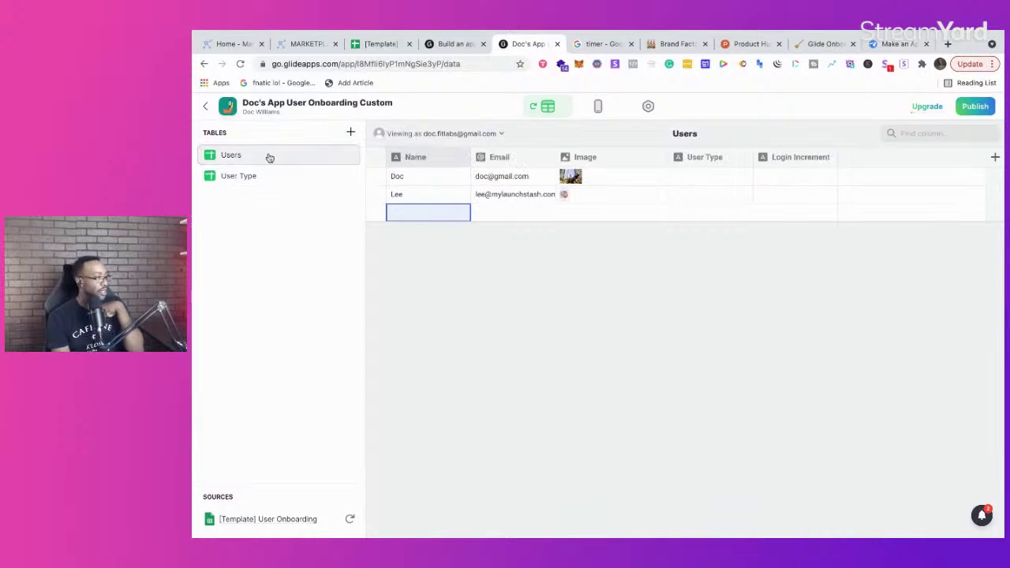
click(598, 106)
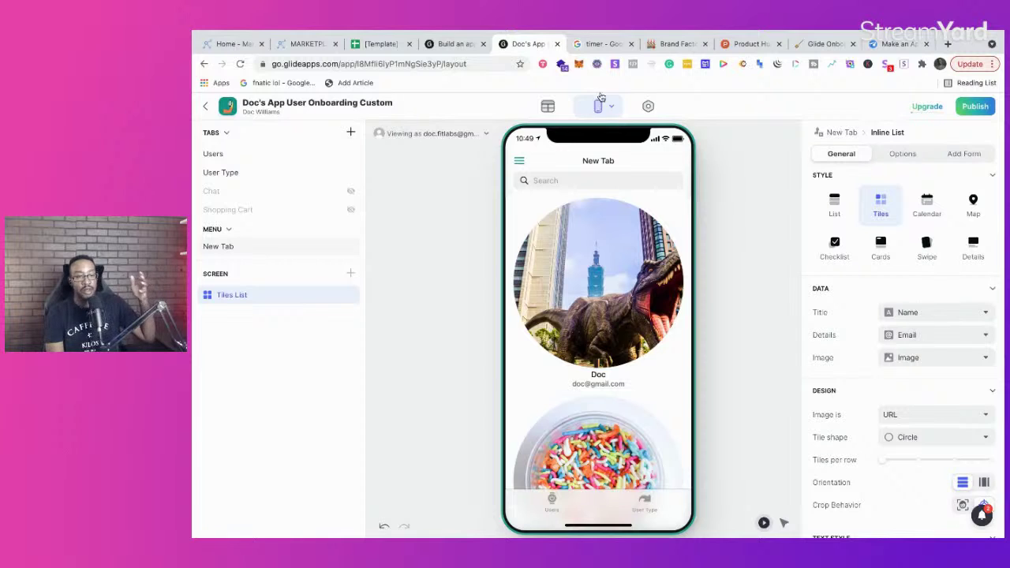
click(545, 106)
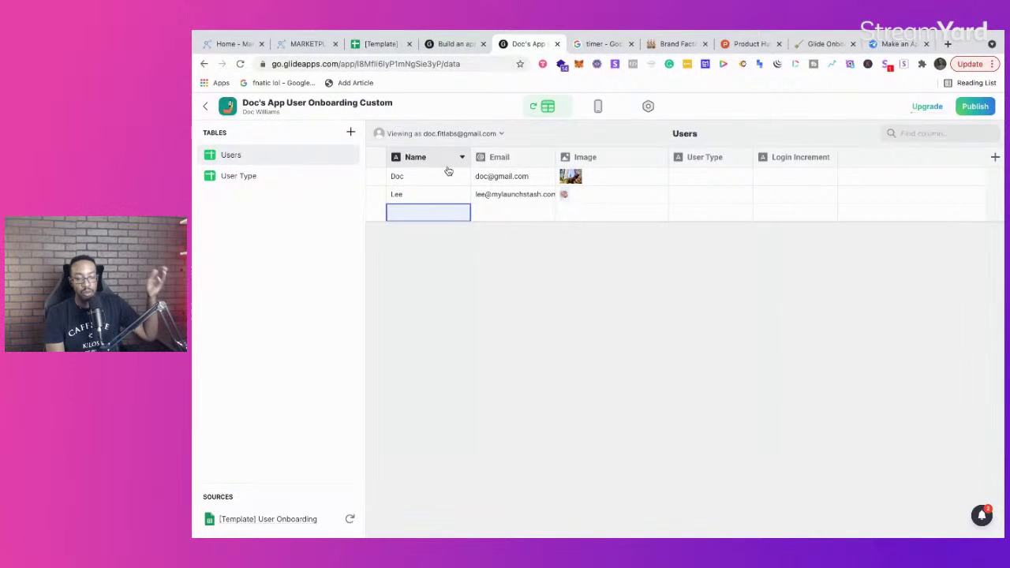
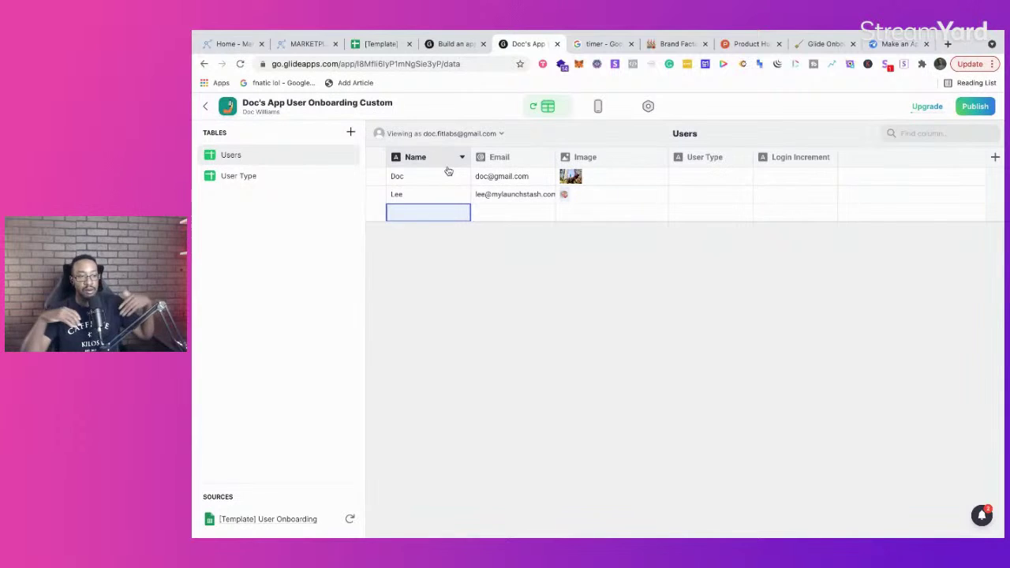
Step: Switch to the User Type table listing Influencer and Brand, briefly rechecking Users
click(284, 175)
click(281, 155)
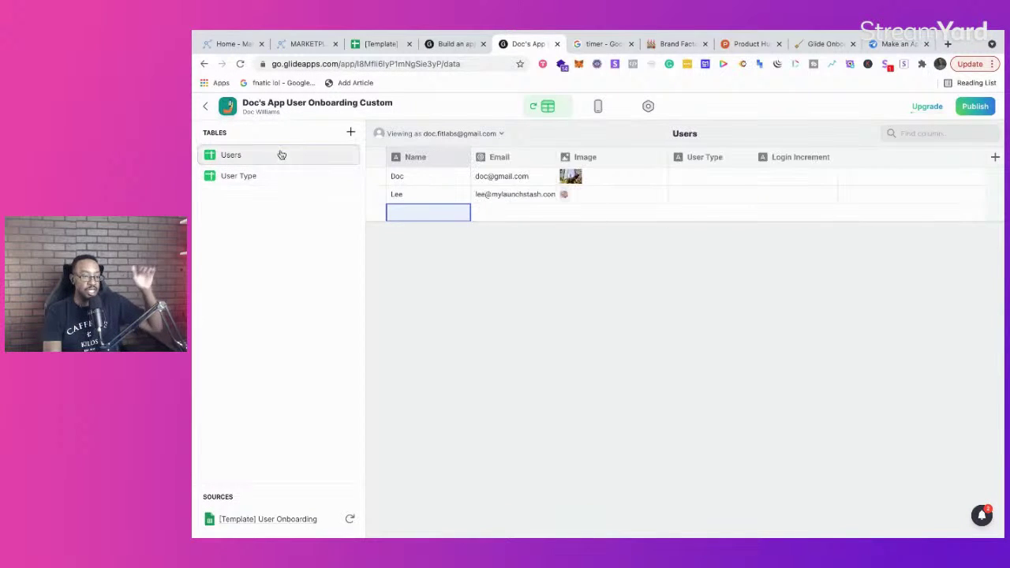
click(283, 178)
Step: Open a new browser tab and type 'intellifluence' as a search
mouse_move(648, 33)
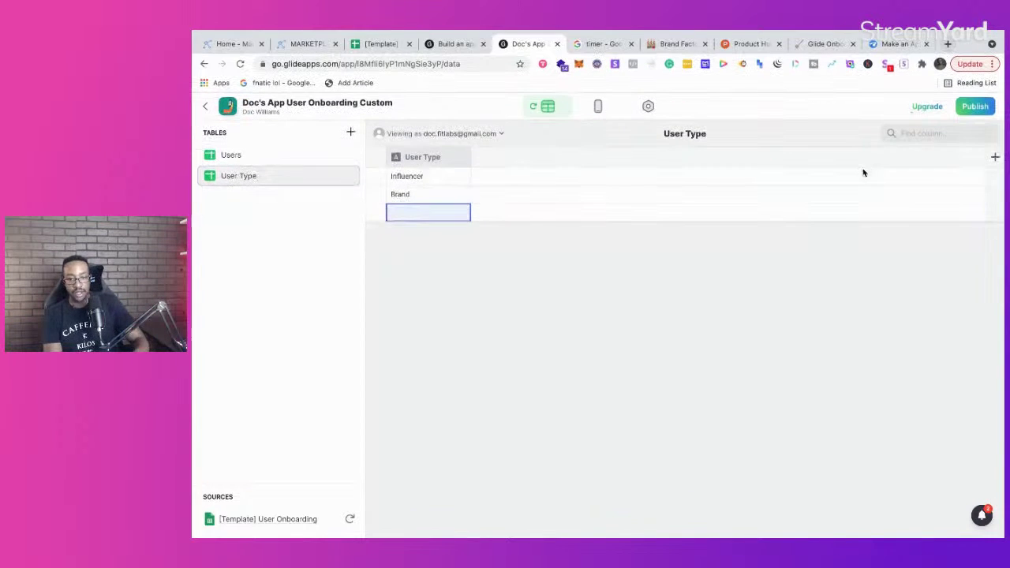
click(949, 45)
text(intelli)
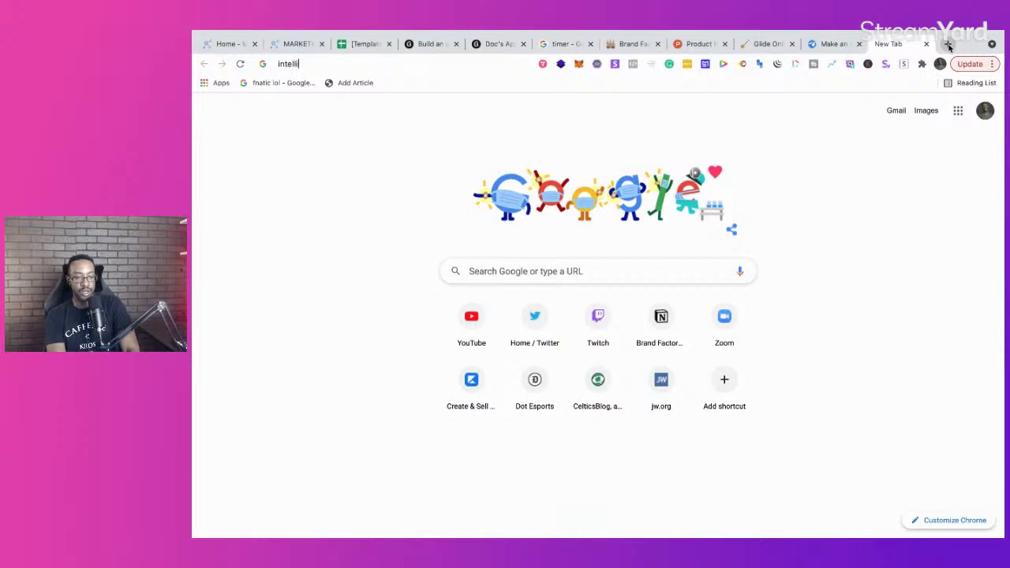
text(fluence)
Step: Search for intellifluence and open the Intellifluence website from the results
key(Return)
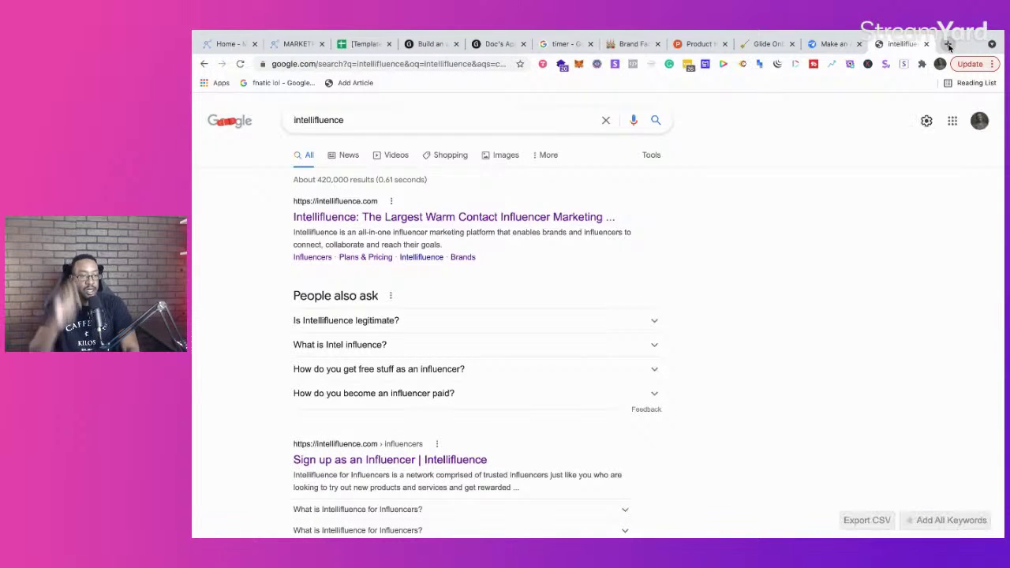
click(596, 218)
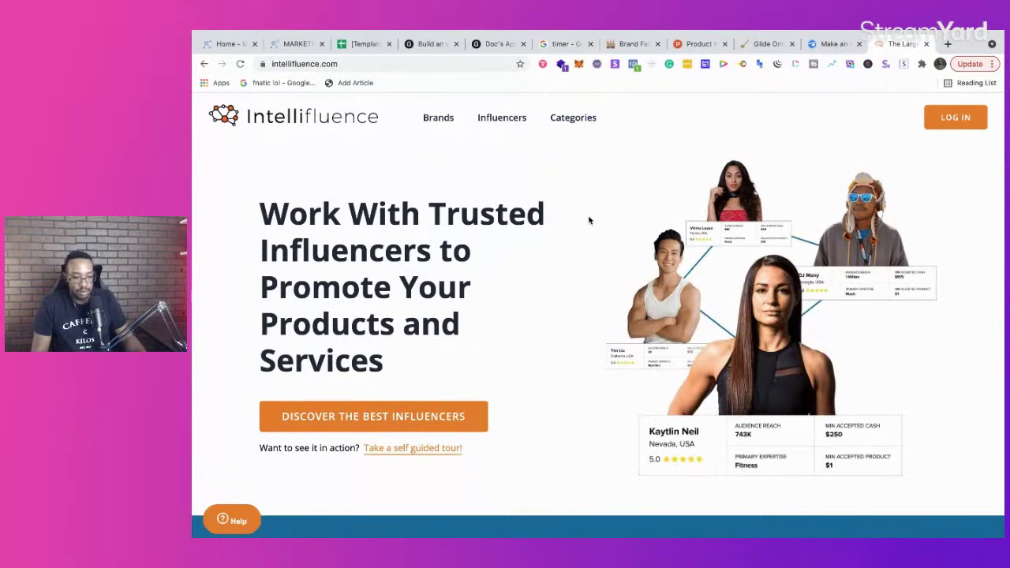
scroll(528, 243, down, 1)
scroll(528, 243, up, 1)
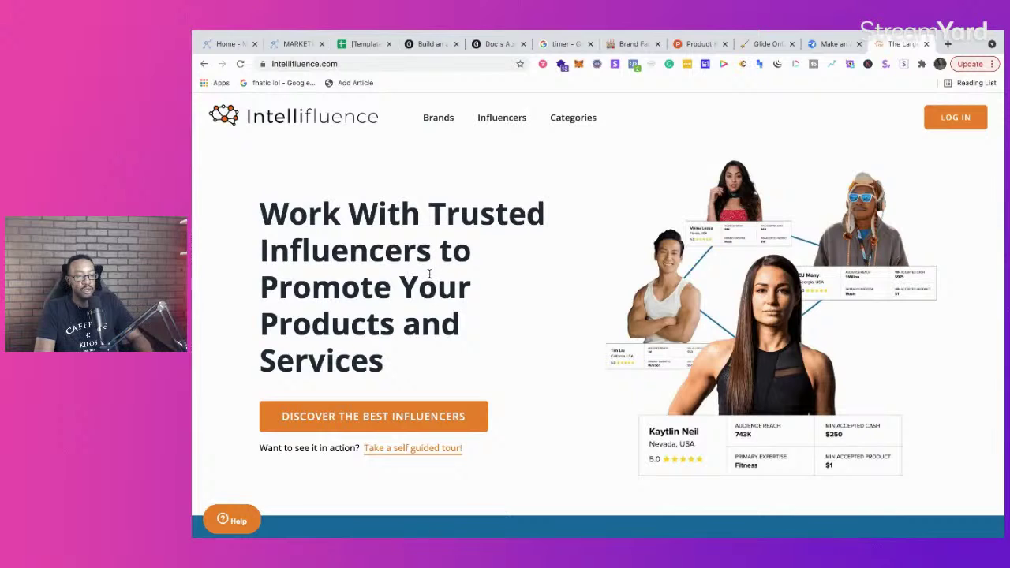
Step: Browse Intellifluence's Brands and Influencers pages, then return to the Glide homepage tab
click(438, 126)
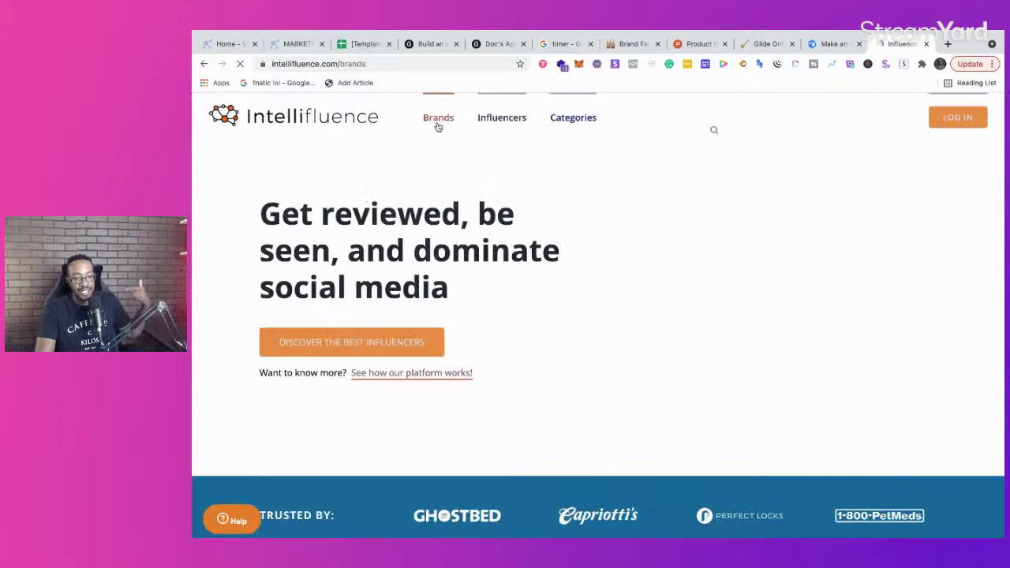
click(486, 126)
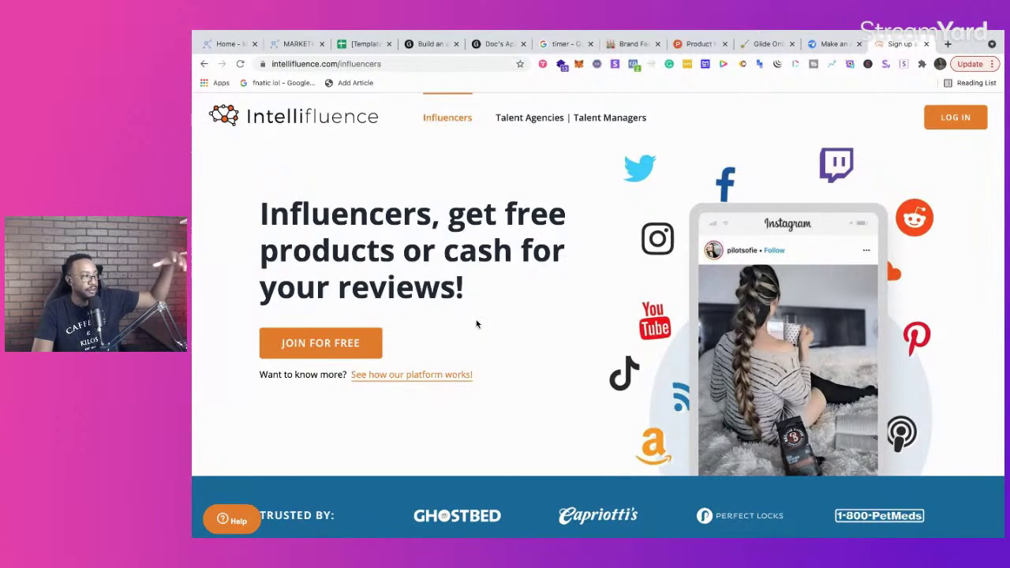
scroll(477, 324, down, 10)
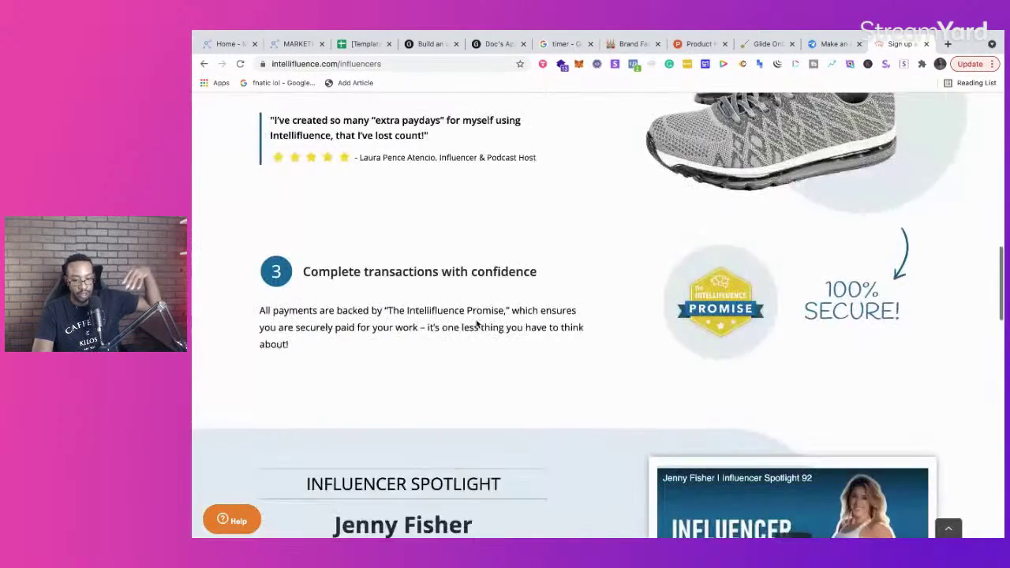
scroll(476, 324, up, 10)
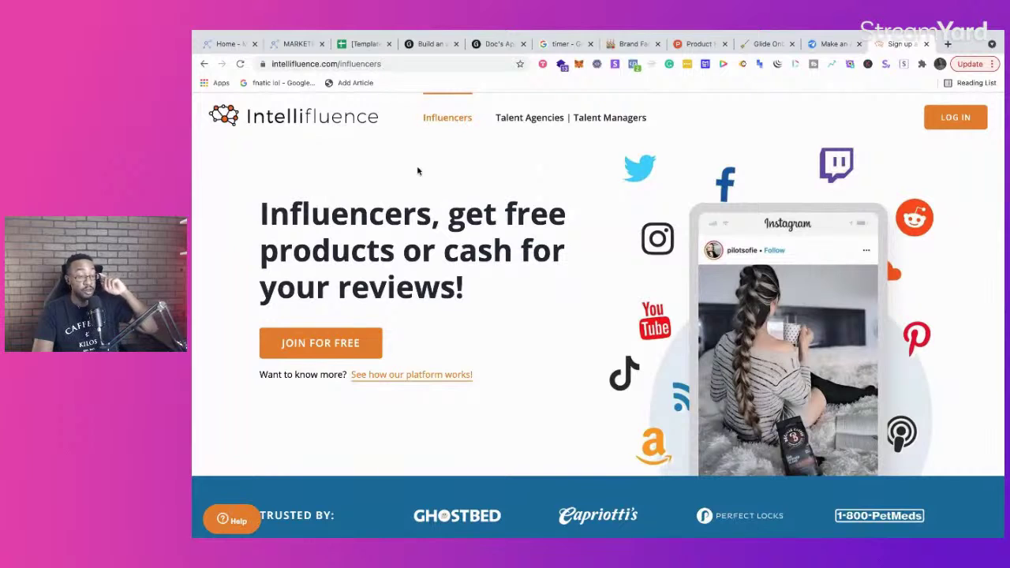
click(427, 45)
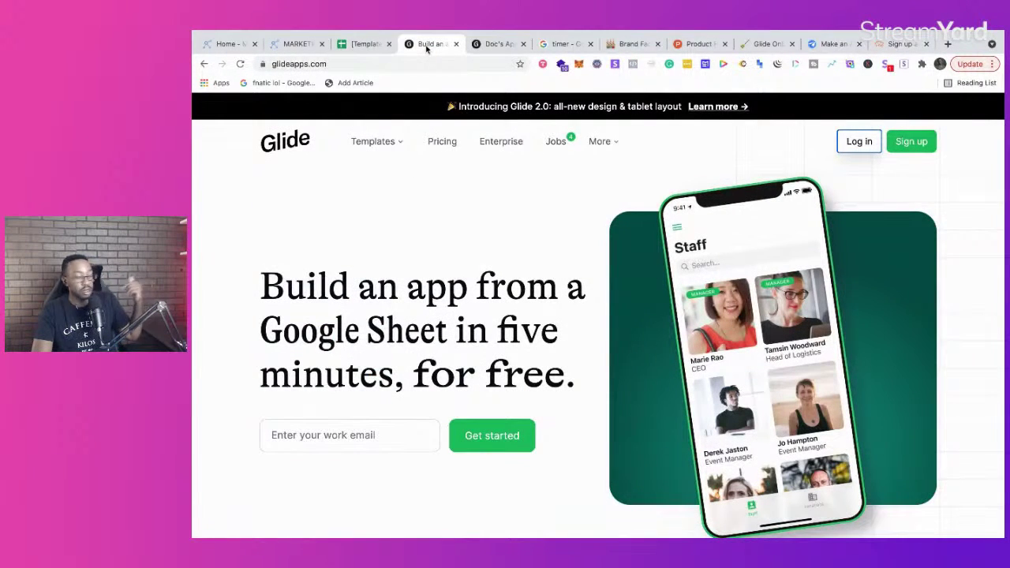
Step: Show the onboarding app's layout with phone preview and open the Glide Onboarding notes beside it
click(499, 44)
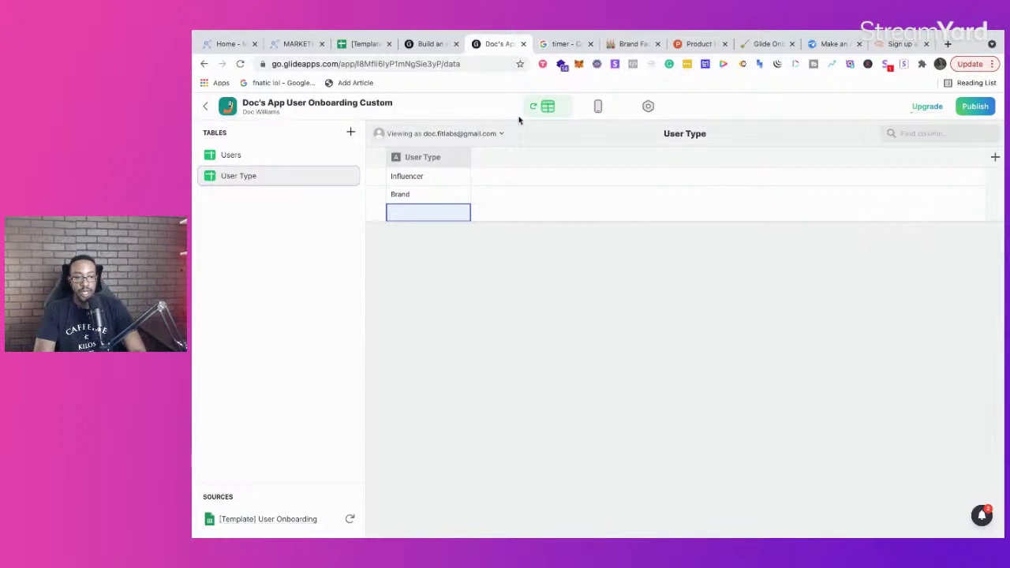
click(603, 107)
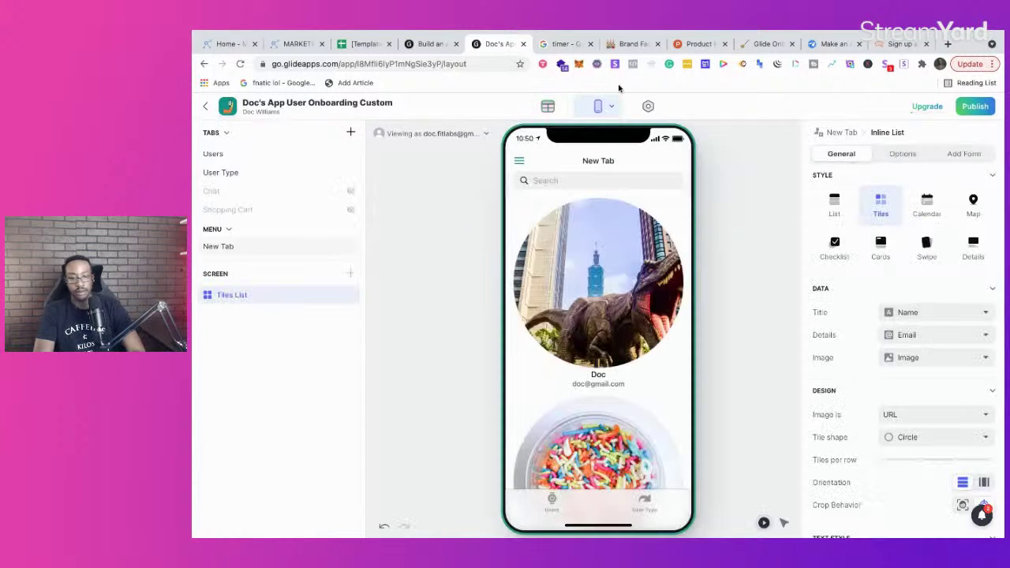
drag(761, 51, 581, 49)
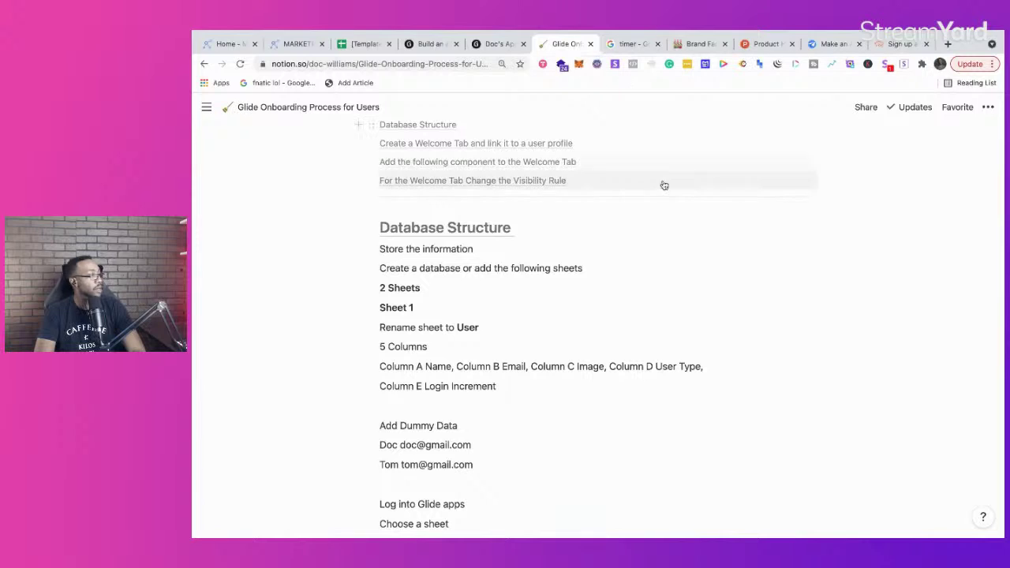
Step: Zoom the Notion onboarding guide in twice and scroll down to the Welcome tab setup steps
scroll(619, 332, up, 3)
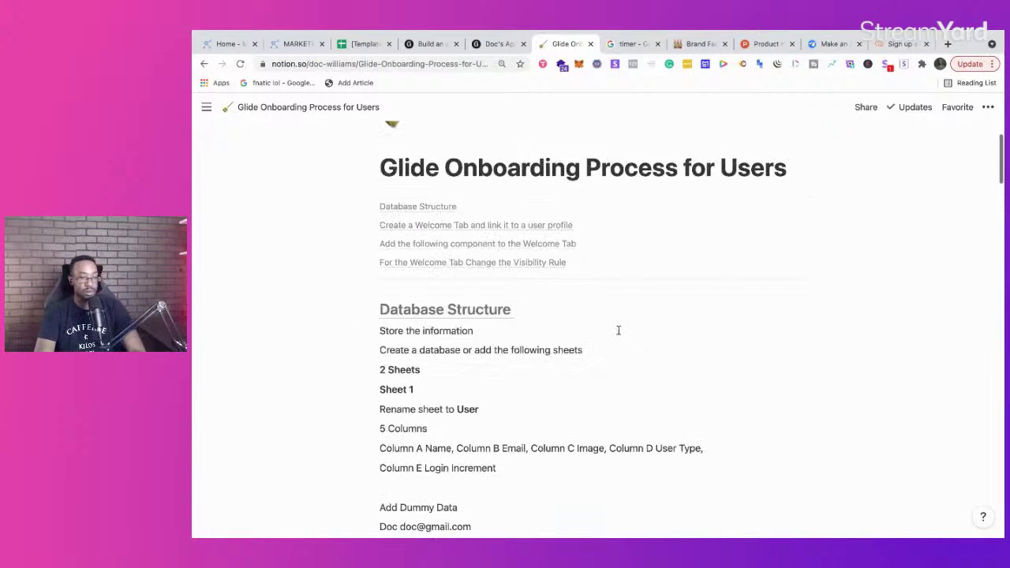
key(super+equal)
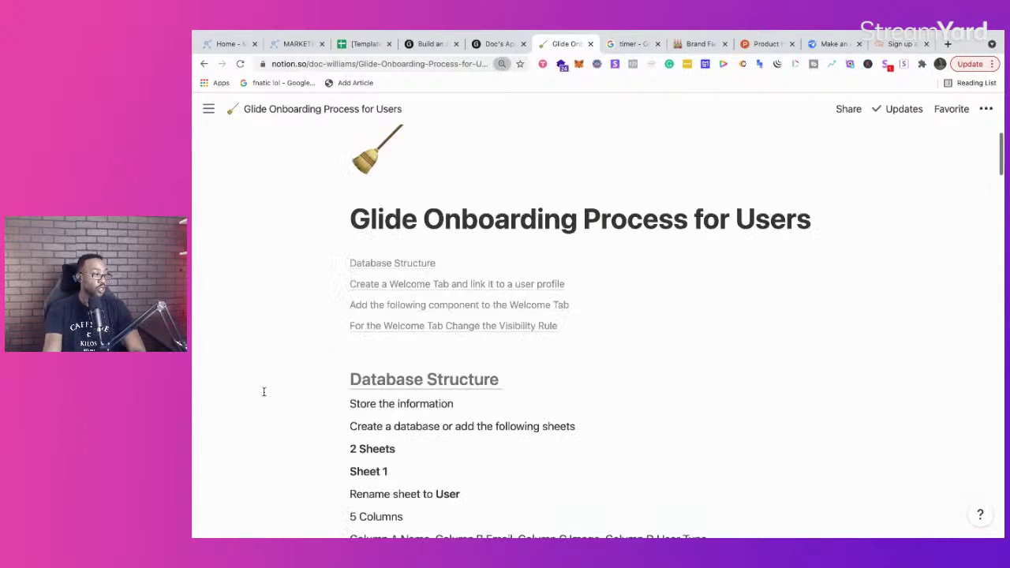
key(super+equal)
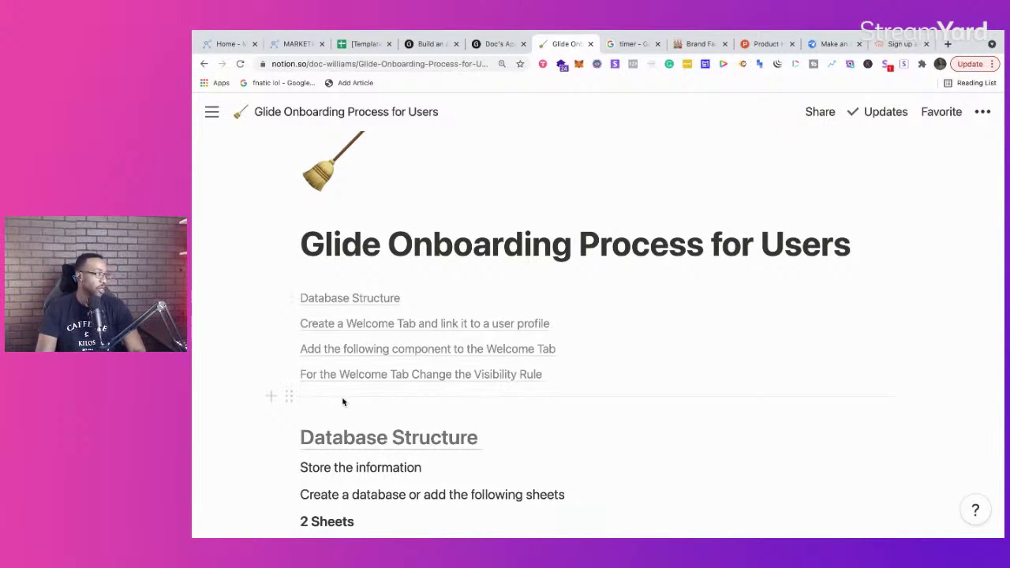
scroll(442, 366, down, 4)
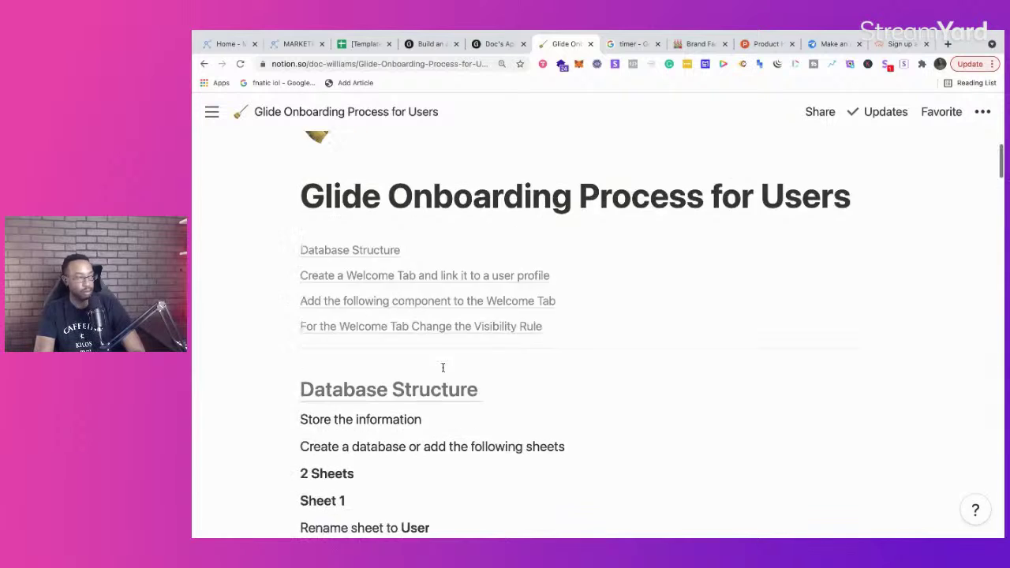
scroll(443, 367, down, 7)
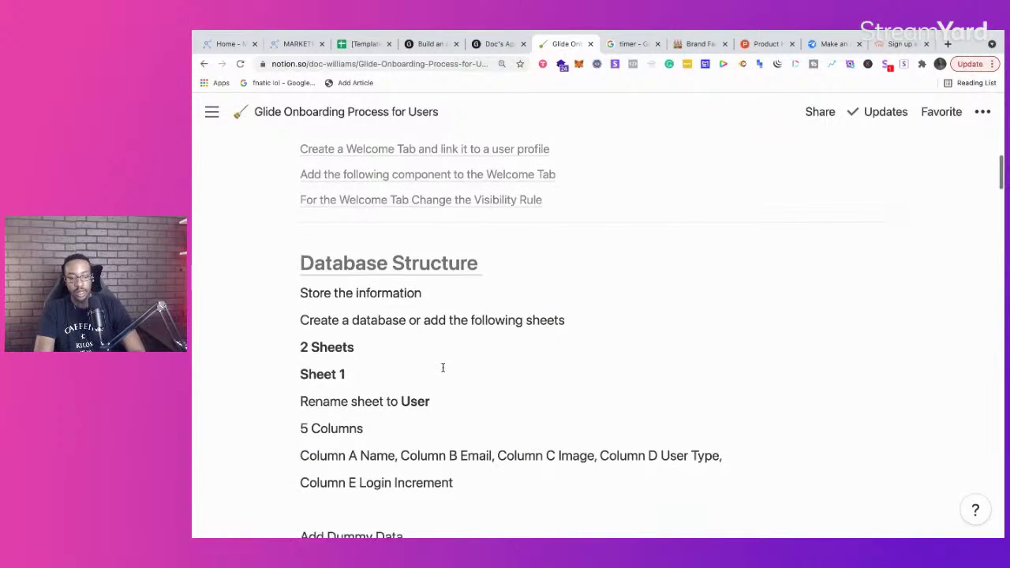
scroll(443, 367, down, 4)
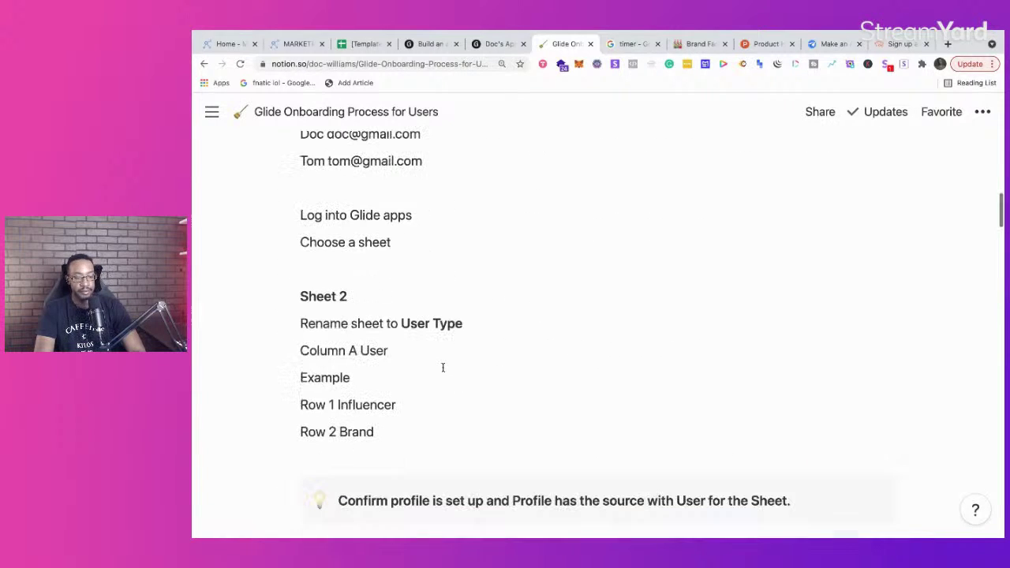
scroll(405, 324, down, 7)
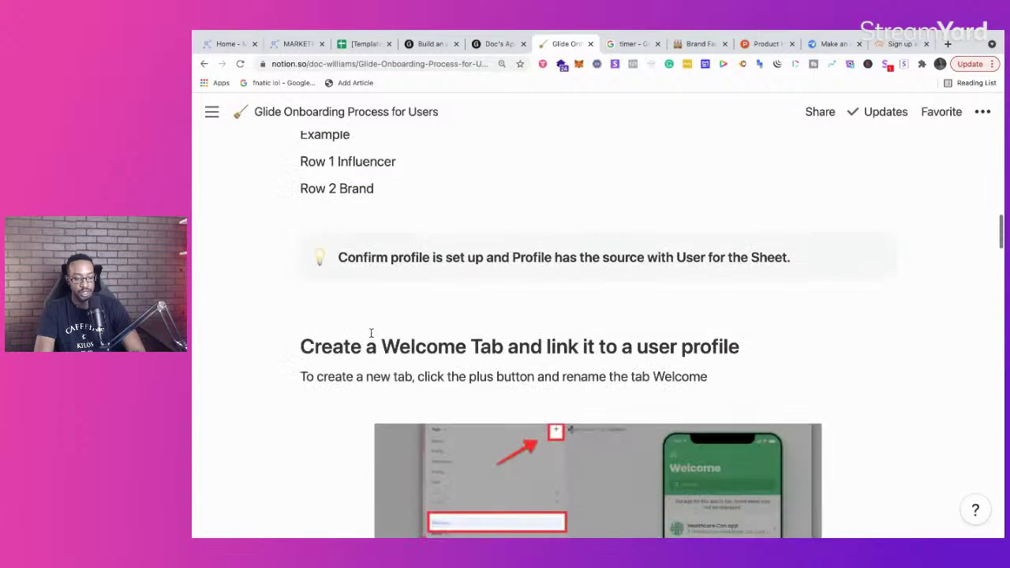
scroll(371, 333, down, 3)
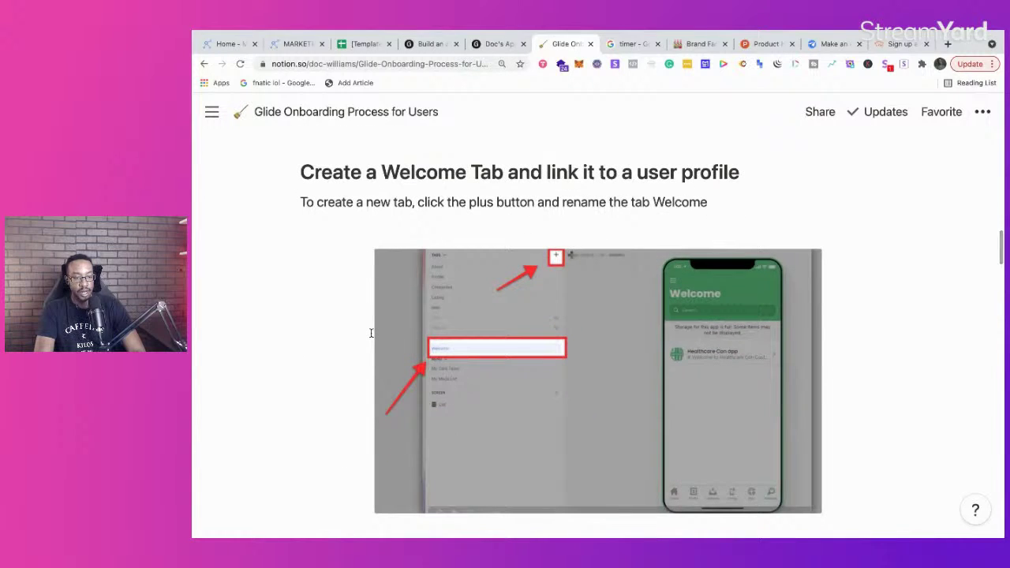
scroll(371, 333, down, 8)
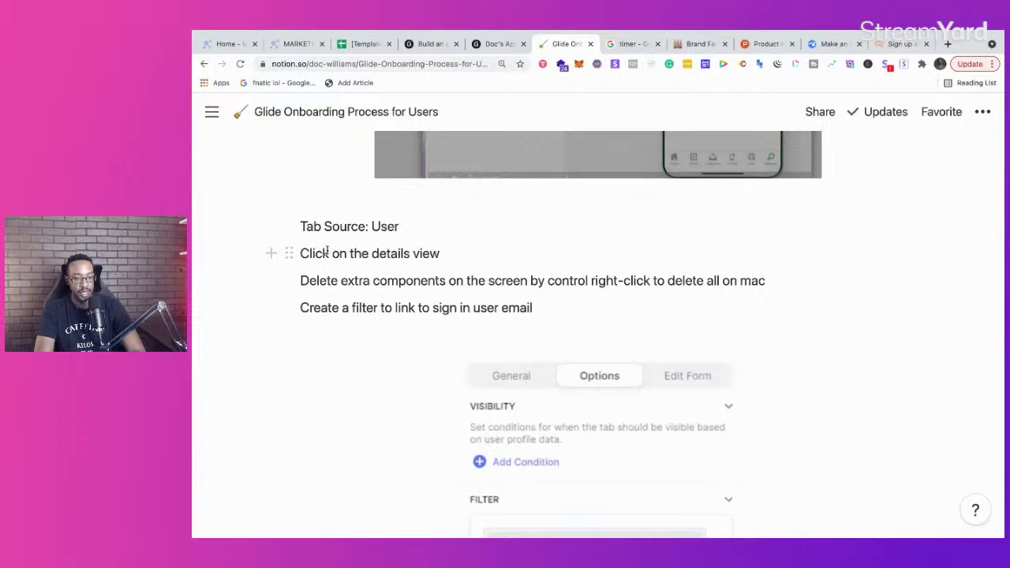
scroll(328, 251, up, 12)
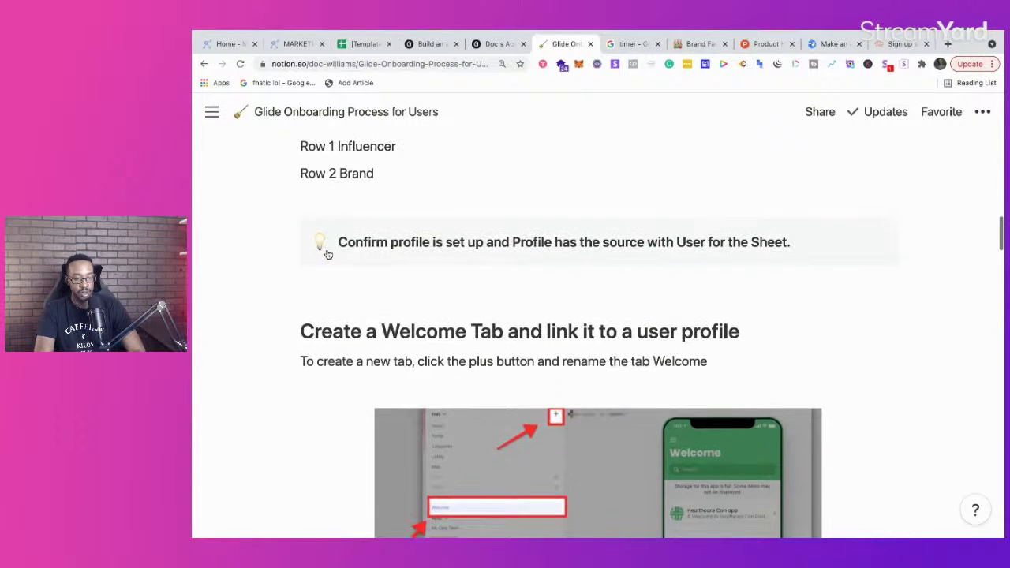
scroll(329, 254, down, 12)
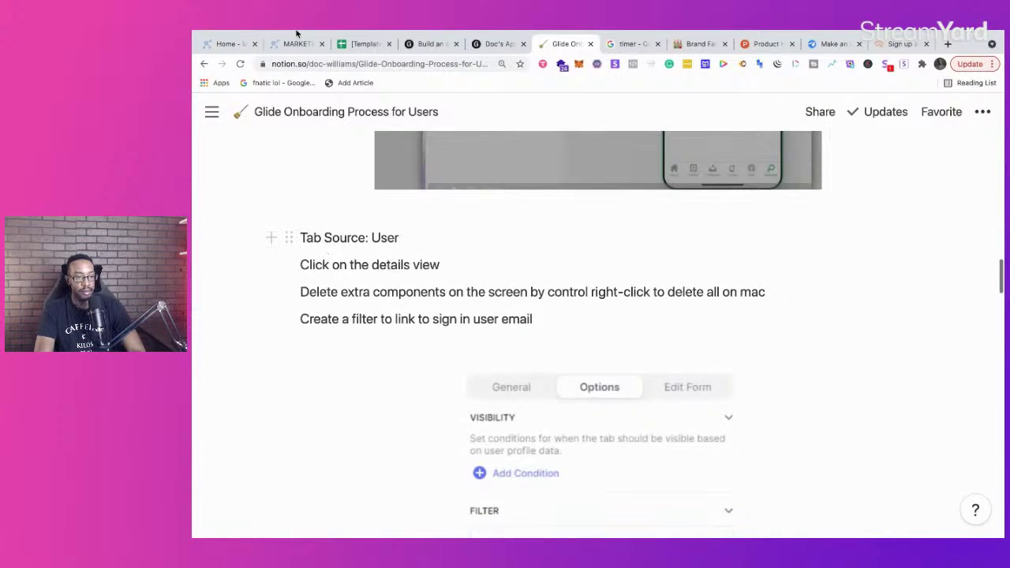
Step: Return to the onboarding app editor and add a new tab to the app
click(423, 73)
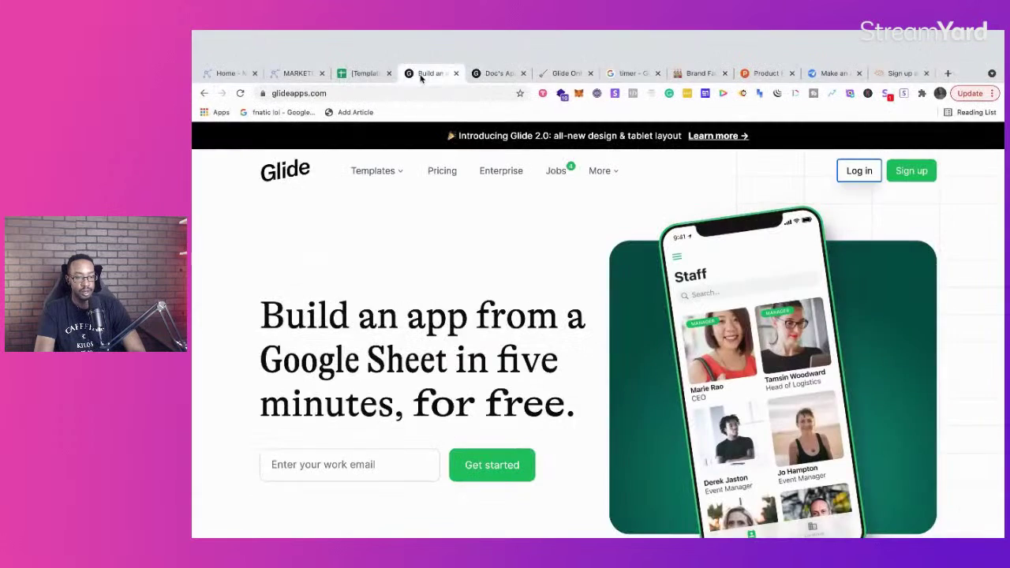
click(487, 74)
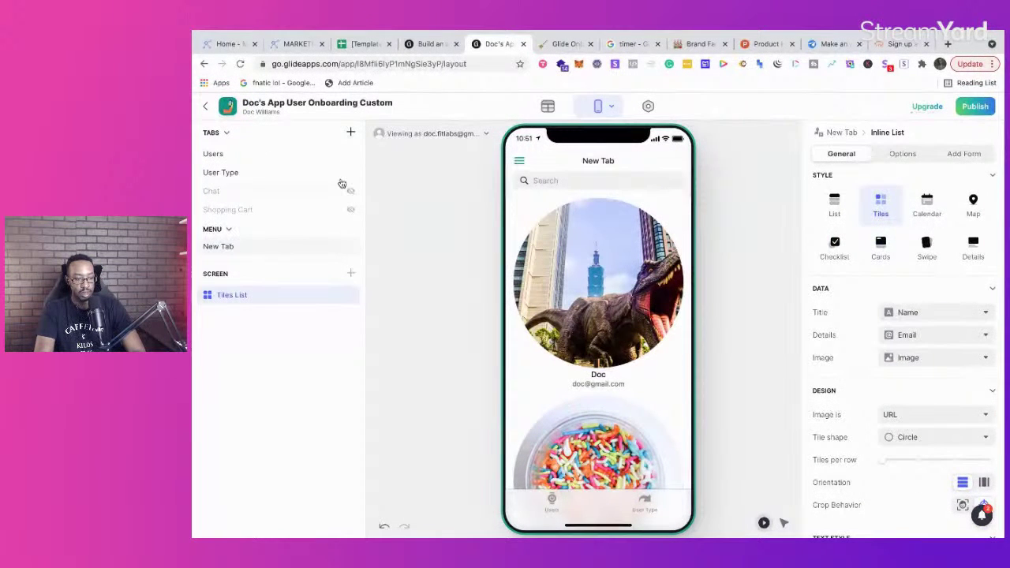
click(351, 135)
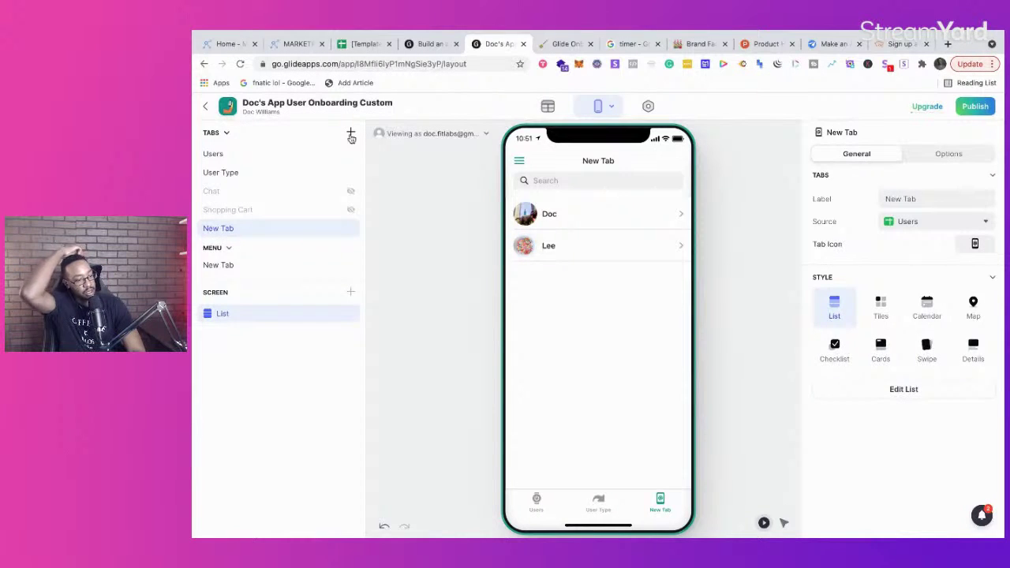
Step: Rename the new tab to 'Welcome!', then switch to the Intellifluence sign-up tab
double_click(231, 231)
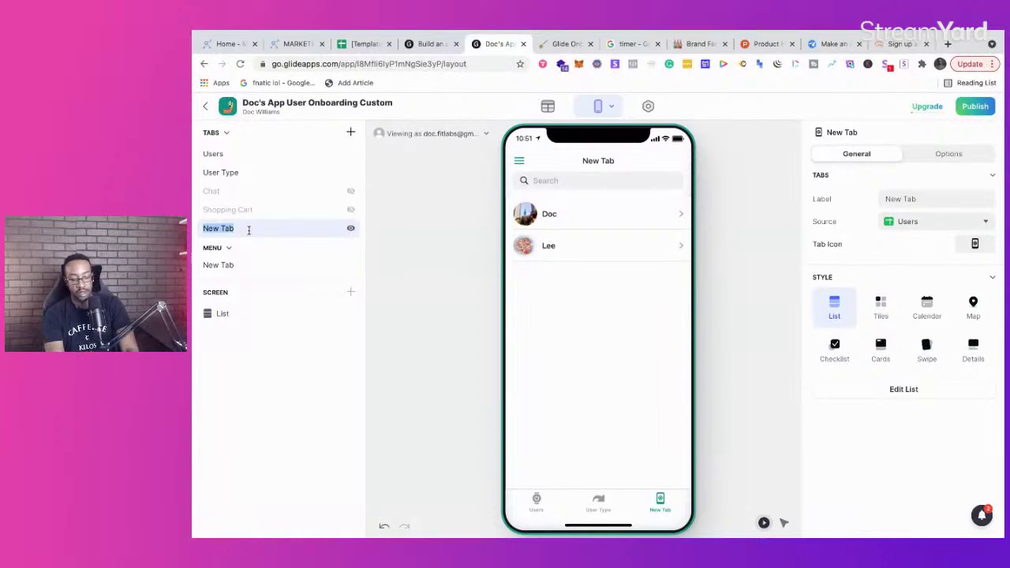
text(Welcome!)
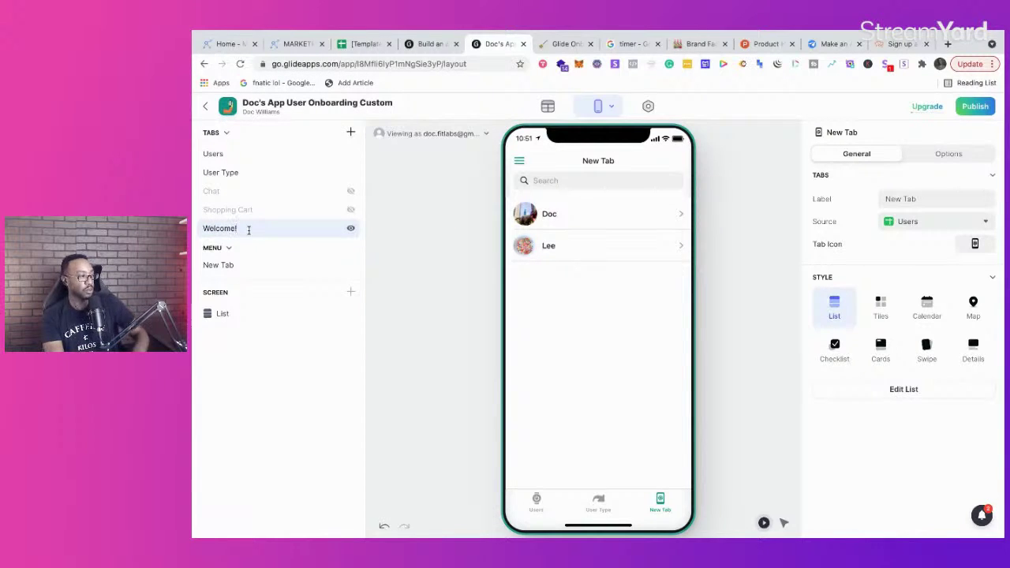
key(Return)
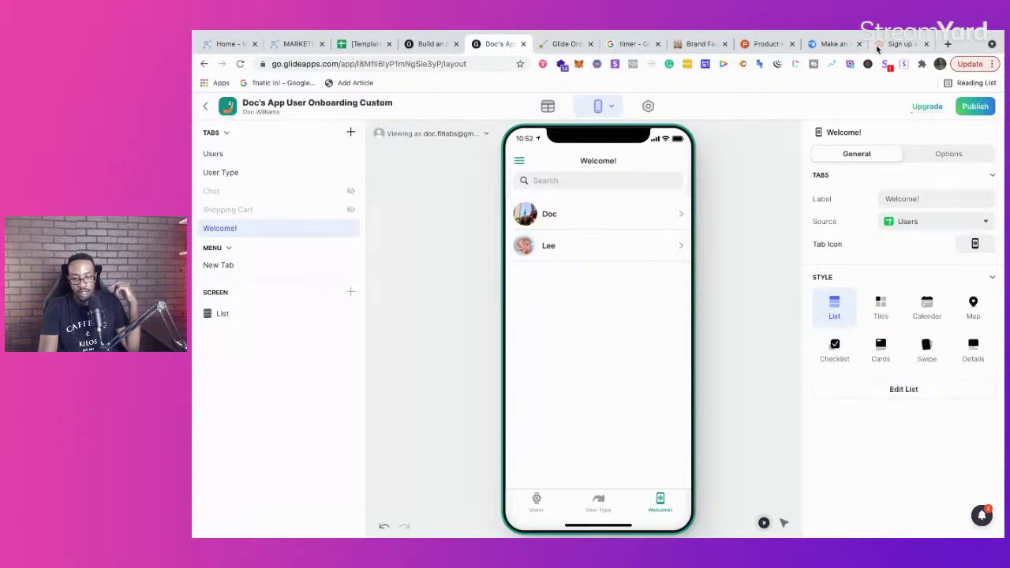
click(900, 44)
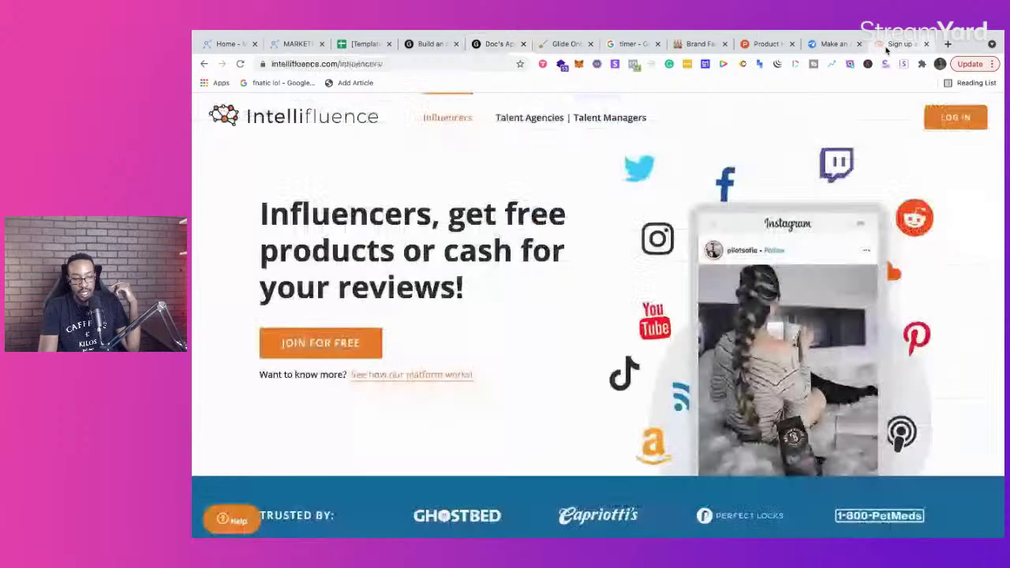
Step: Revisit the Intellifluence brands and influencers pages, then switch back to the Glide homepage tab
click(204, 63)
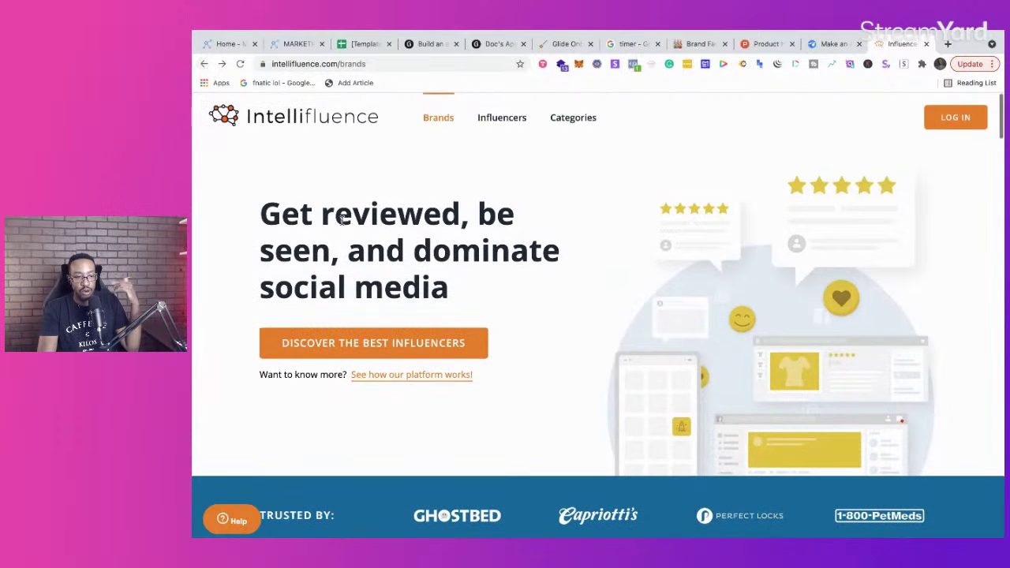
click(509, 121)
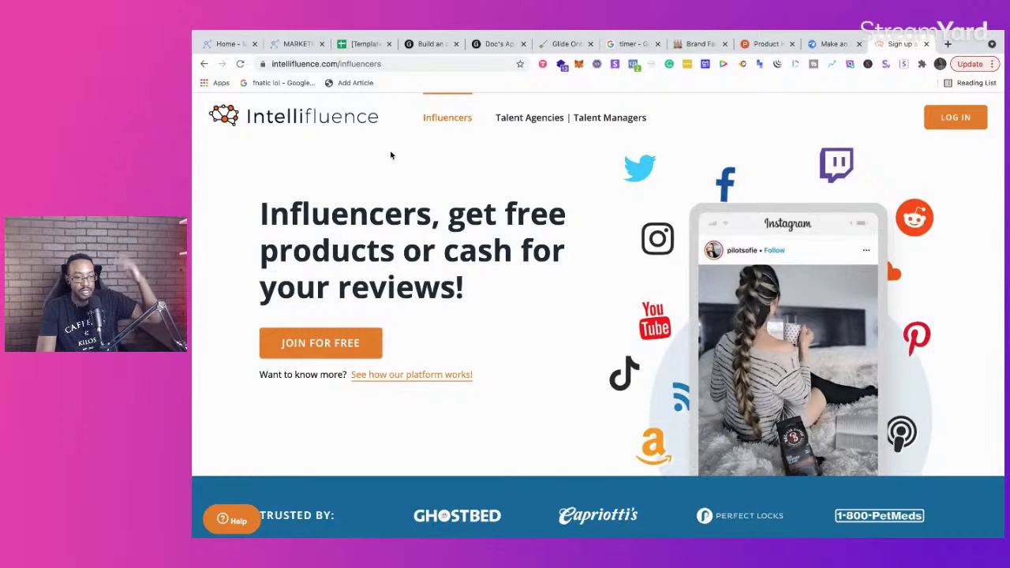
scroll(391, 201, down, 2)
scroll(391, 205, up, 2)
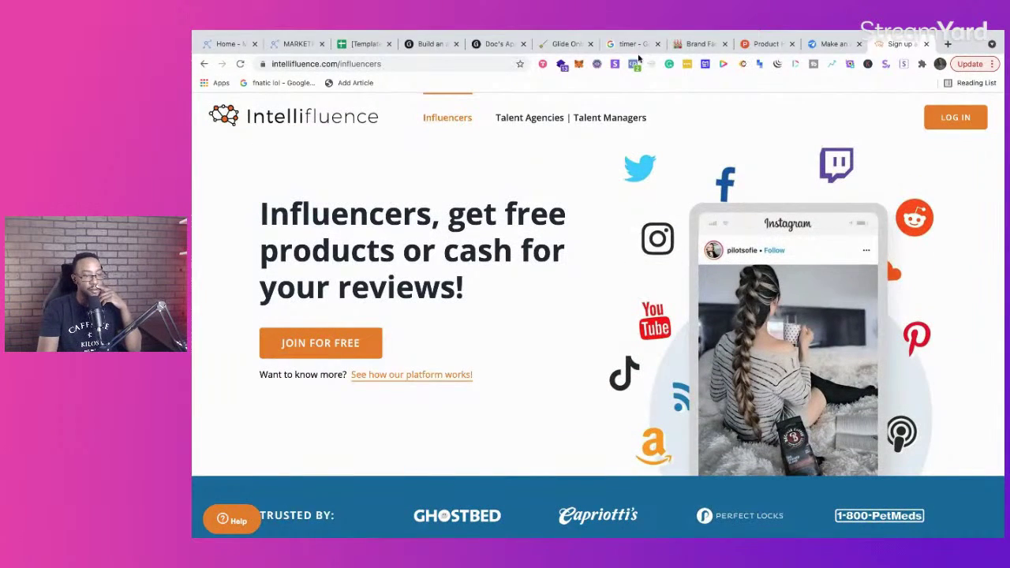
click(426, 45)
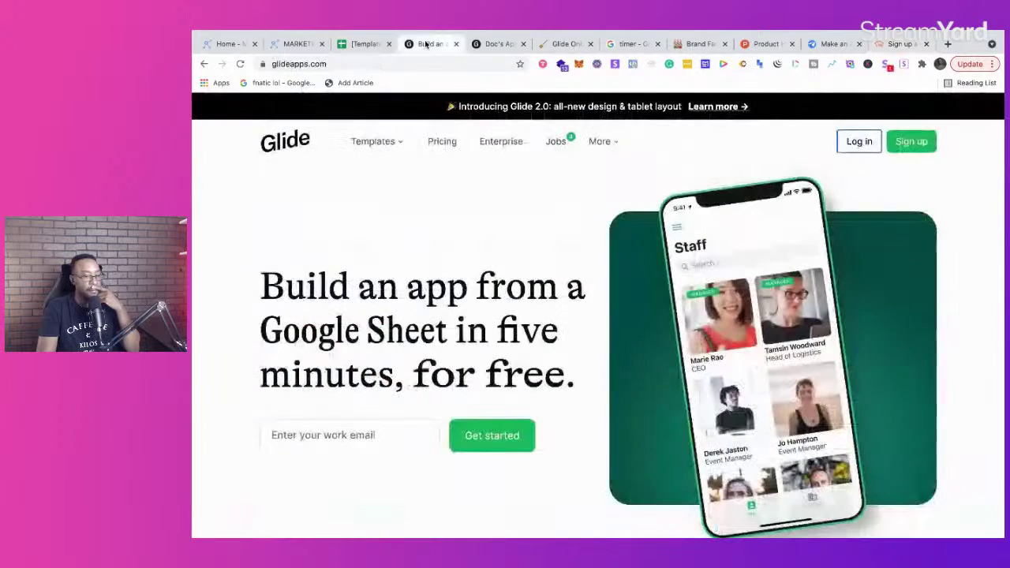
Step: Compare the Glide app editor against the Notion onboarding notes, ending on the Welcome! tab editor
click(486, 46)
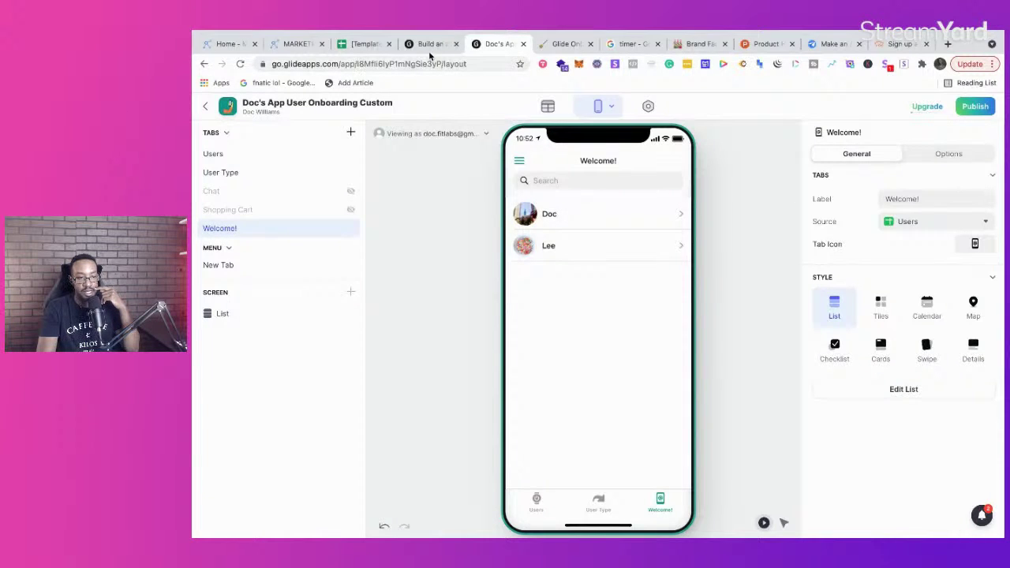
click(548, 45)
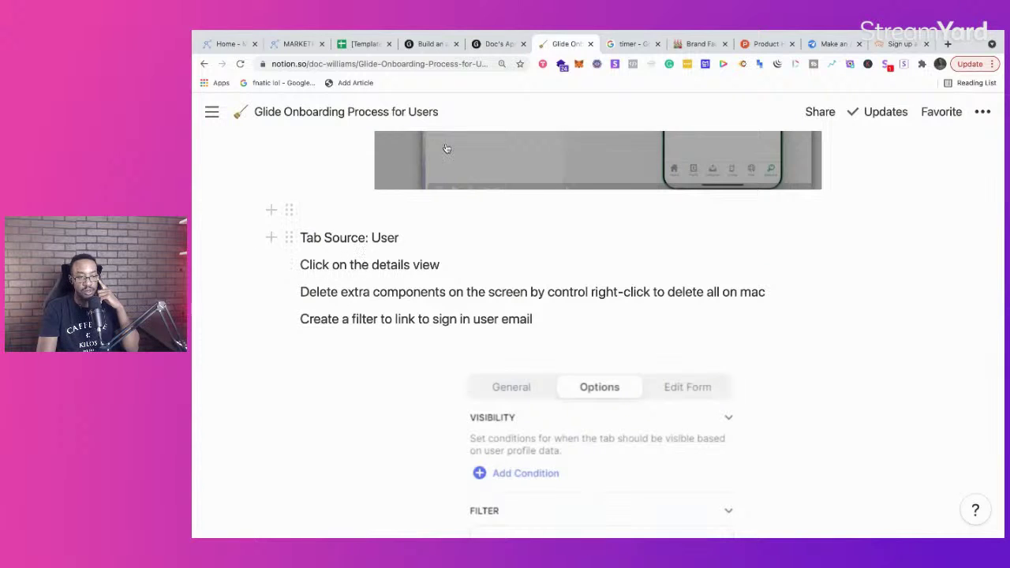
click(497, 45)
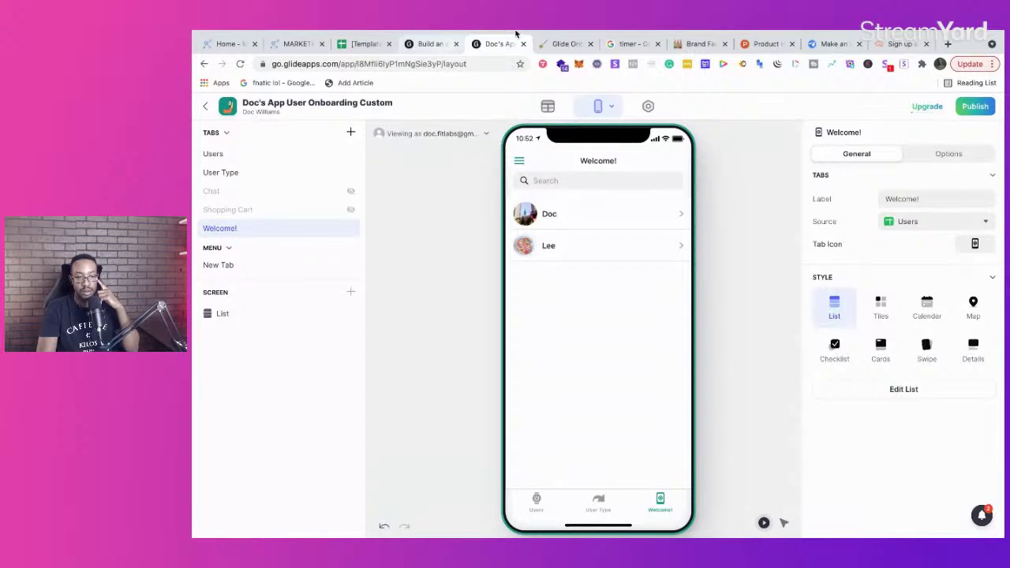
click(562, 44)
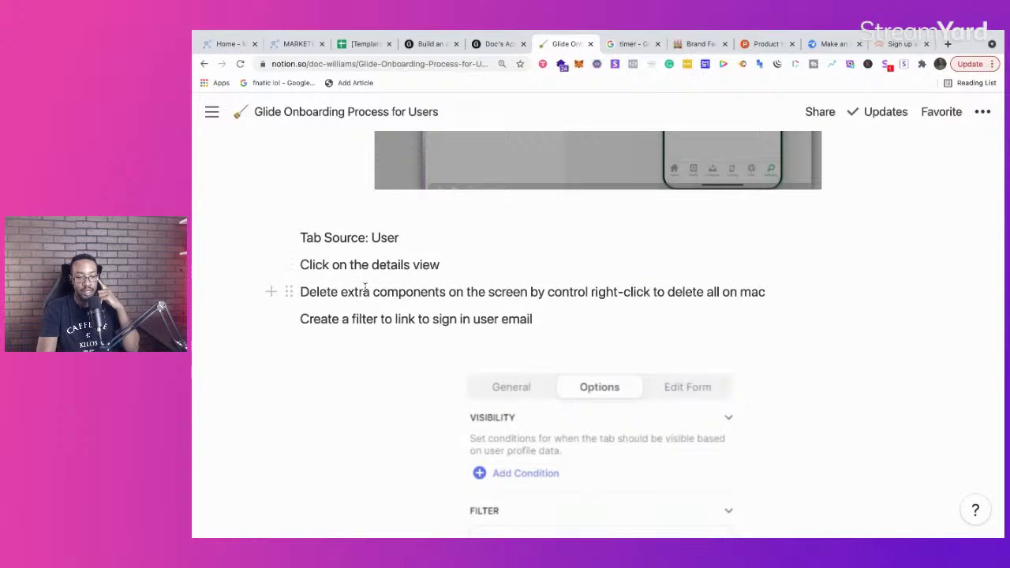
click(499, 47)
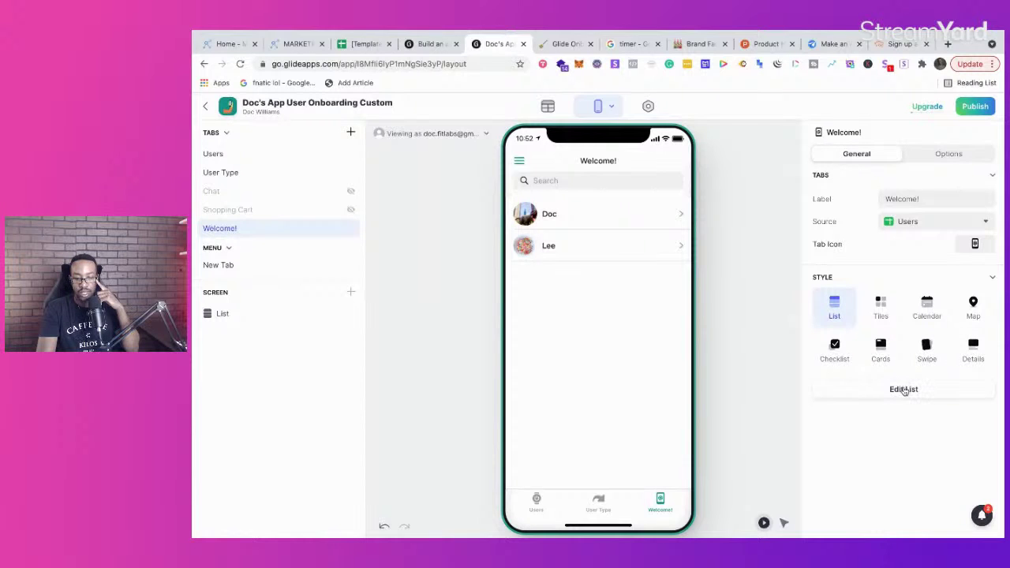
Step: Set the Welcome! tab's style to Details, then view the Notion notes' email filter step
click(979, 352)
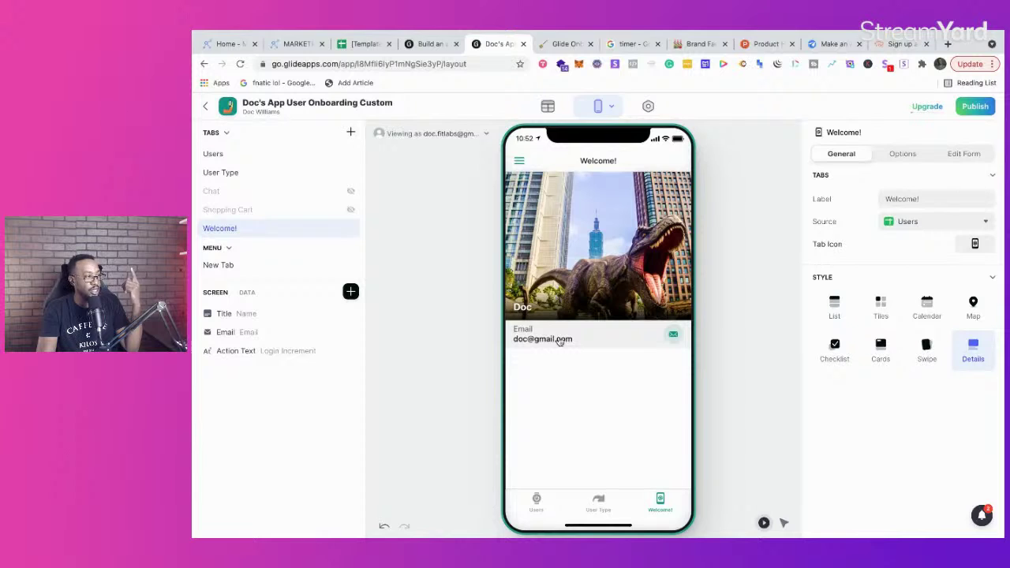
click(558, 45)
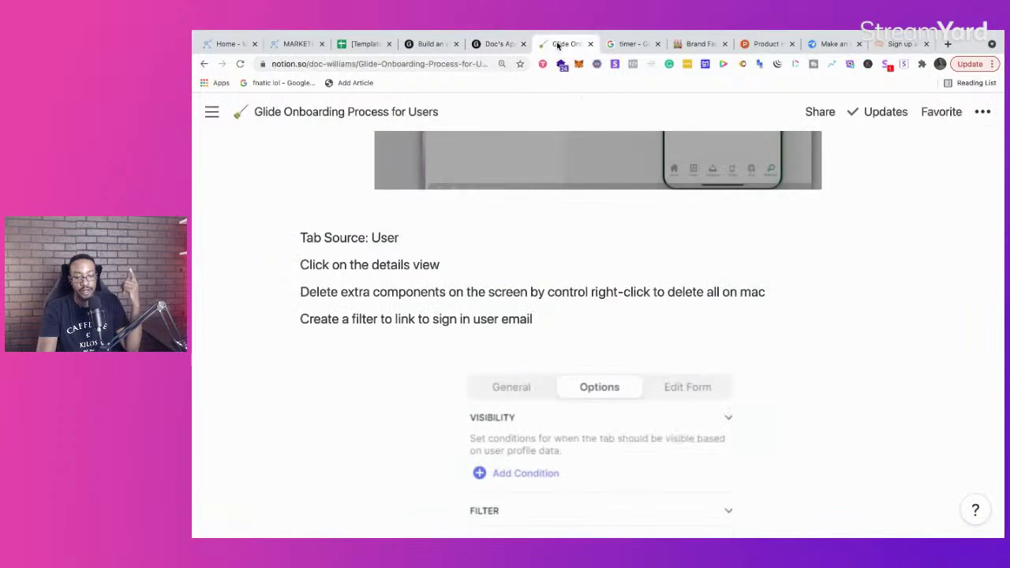
scroll(481, 279, up, 15)
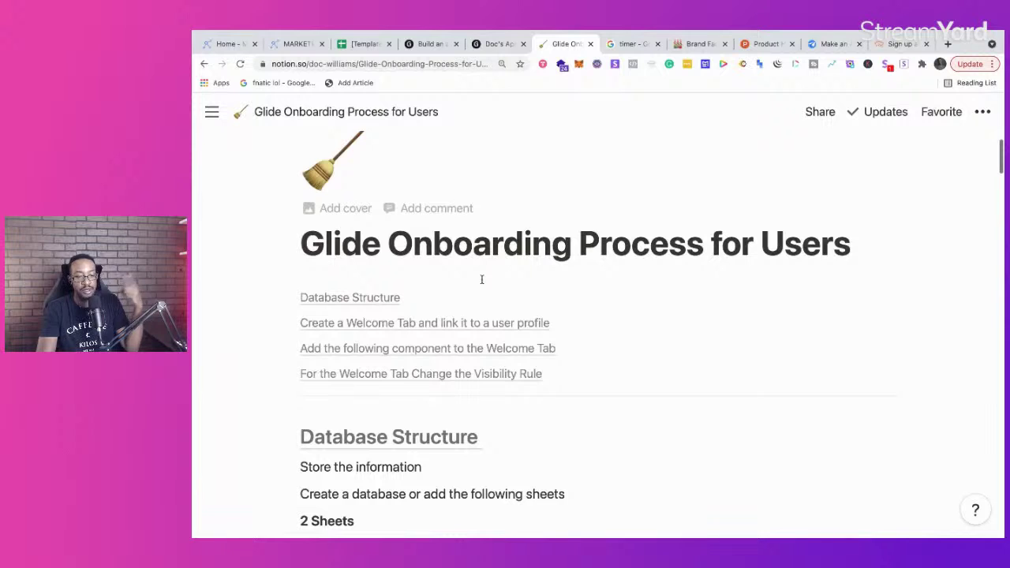
scroll(481, 280, down, 15)
scroll(481, 279, up, 2)
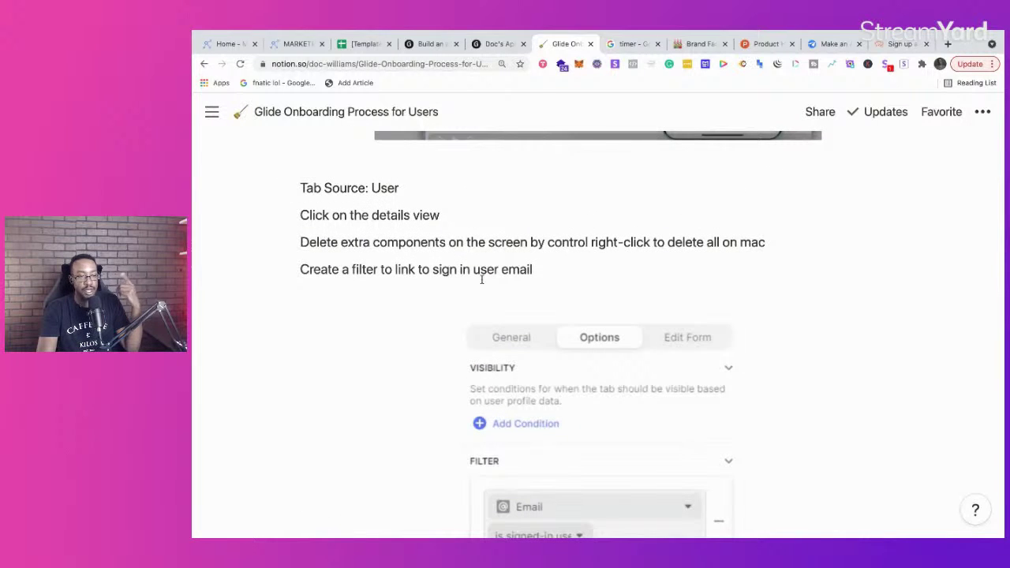
mouse_move(211, 114)
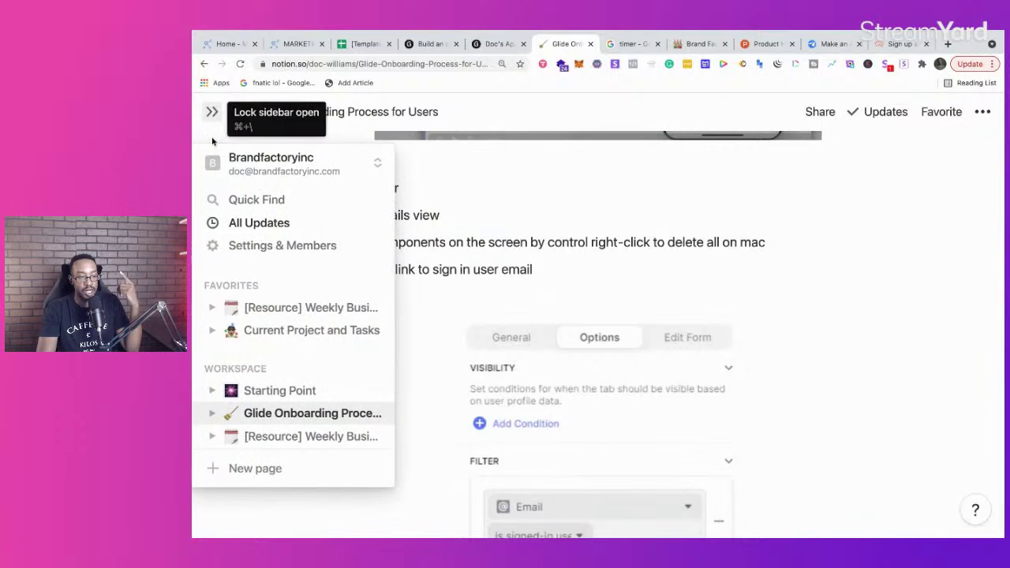
scroll(263, 294, down, 2)
scroll(263, 298, down, 1)
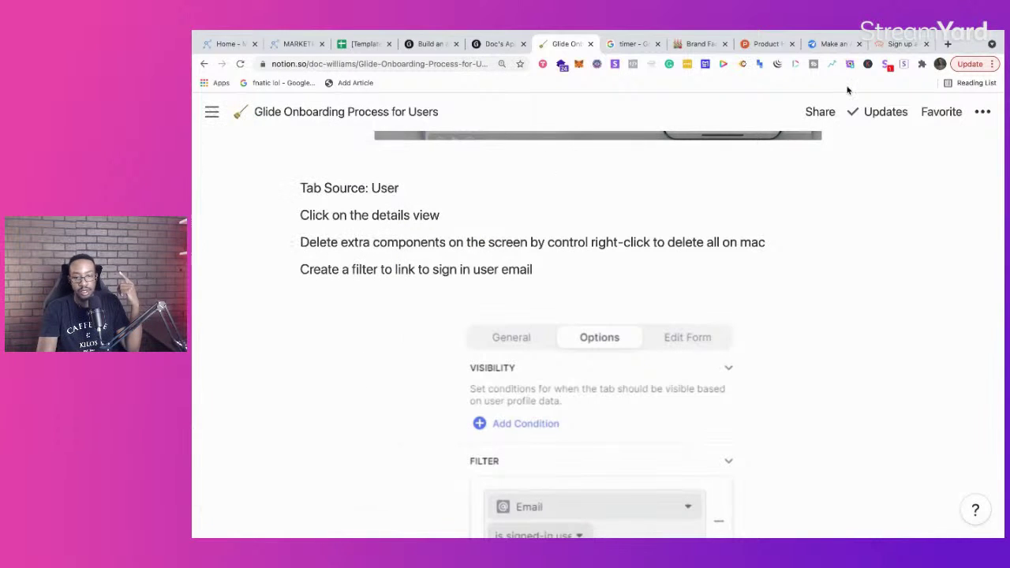
click(948, 44)
text(not)
key(Return)
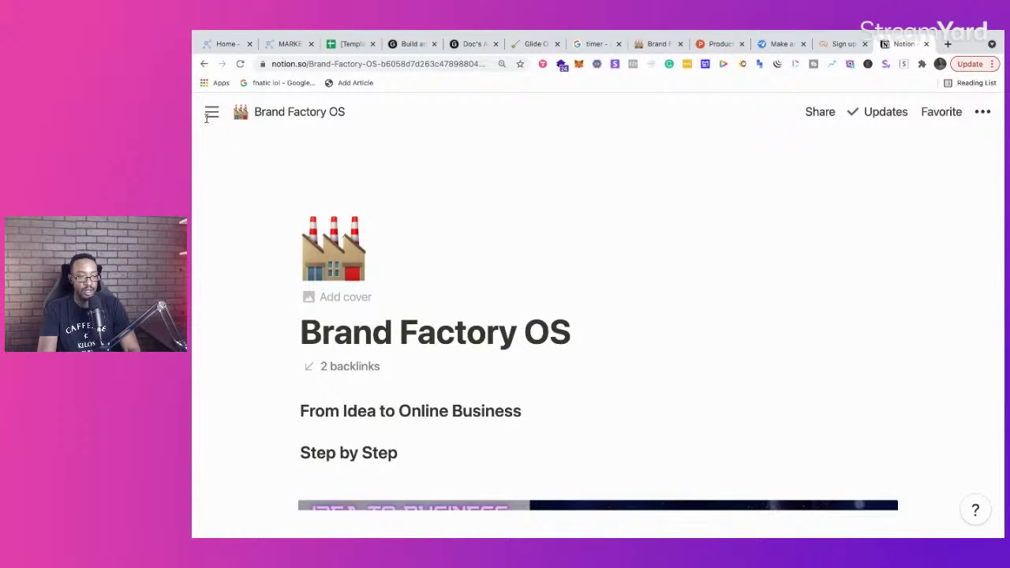
Step: Search the workspace for 'emergin' and open the Emerging Tech Projects page
mouse_move(208, 118)
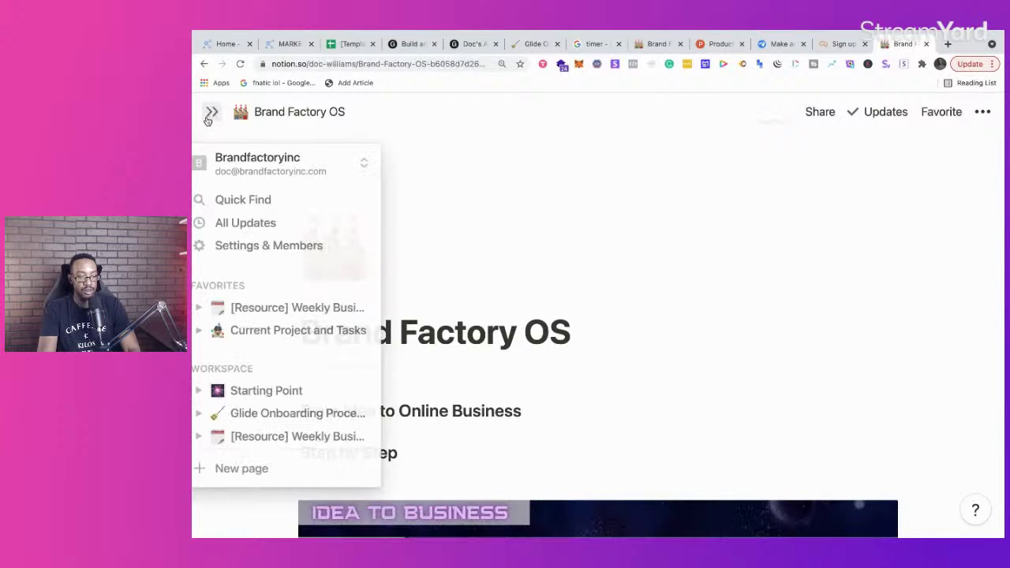
click(261, 202)
text(em)
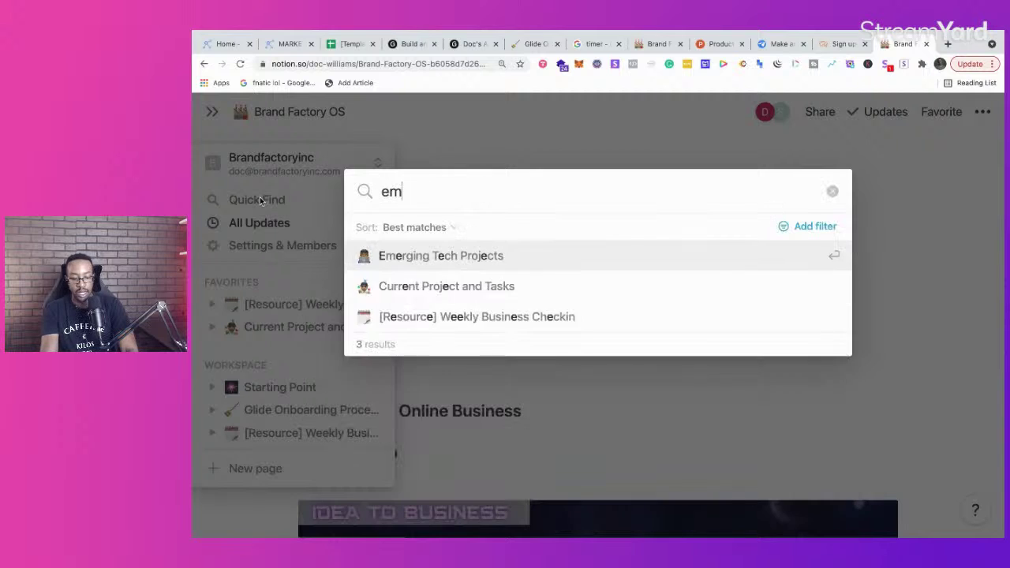
text(ergin)
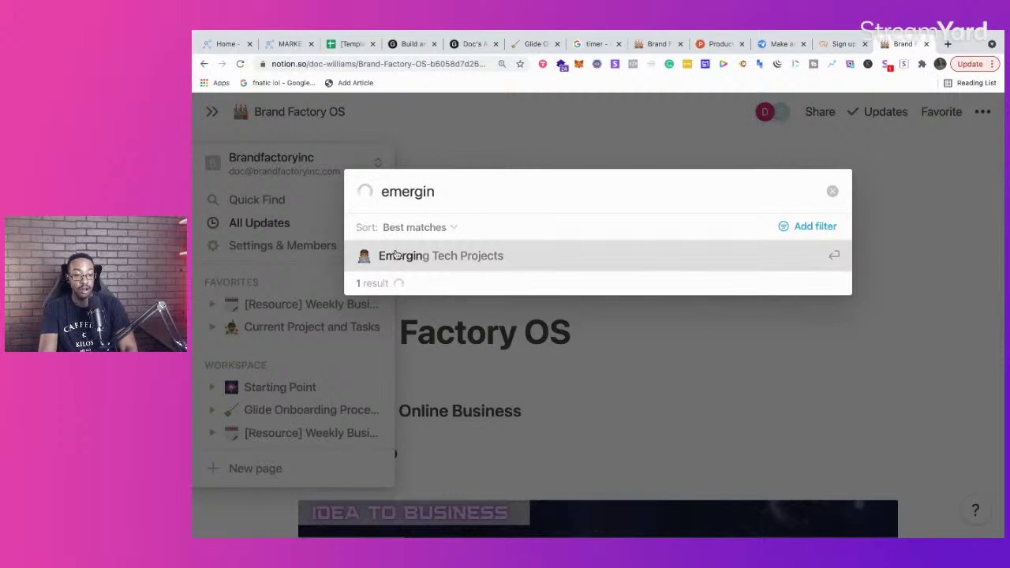
click(395, 252)
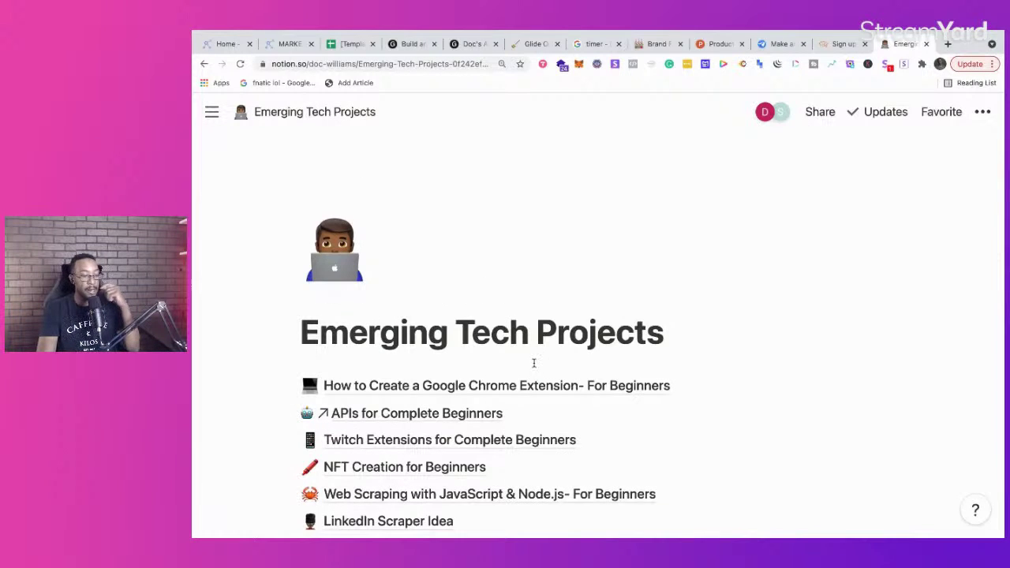
Step: Scroll through the Emerging Tech Projects list, then return to the Glide onboarding notes
scroll(534, 363, down, 1)
scroll(534, 363, down, 5)
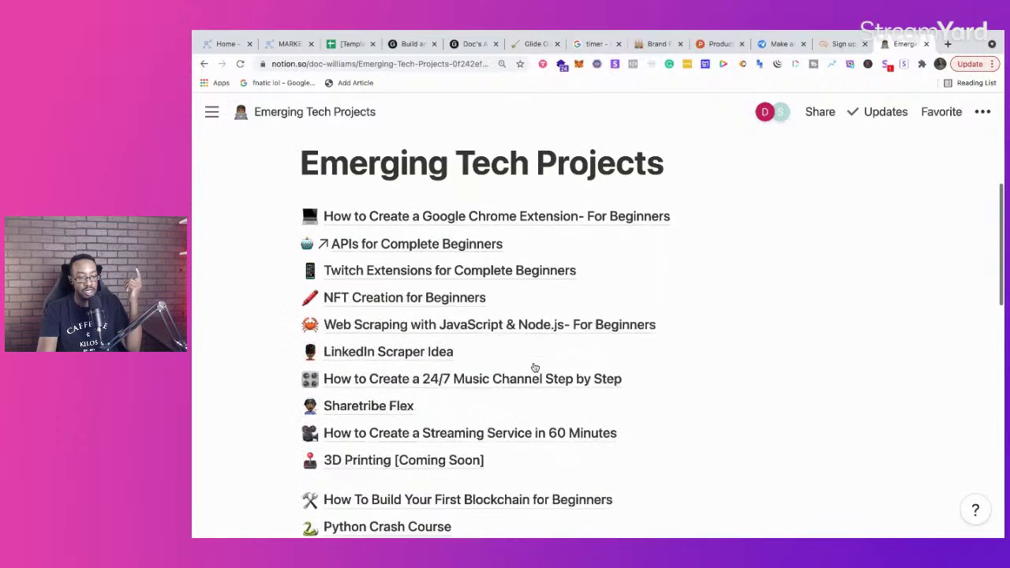
scroll(535, 368, down, 3)
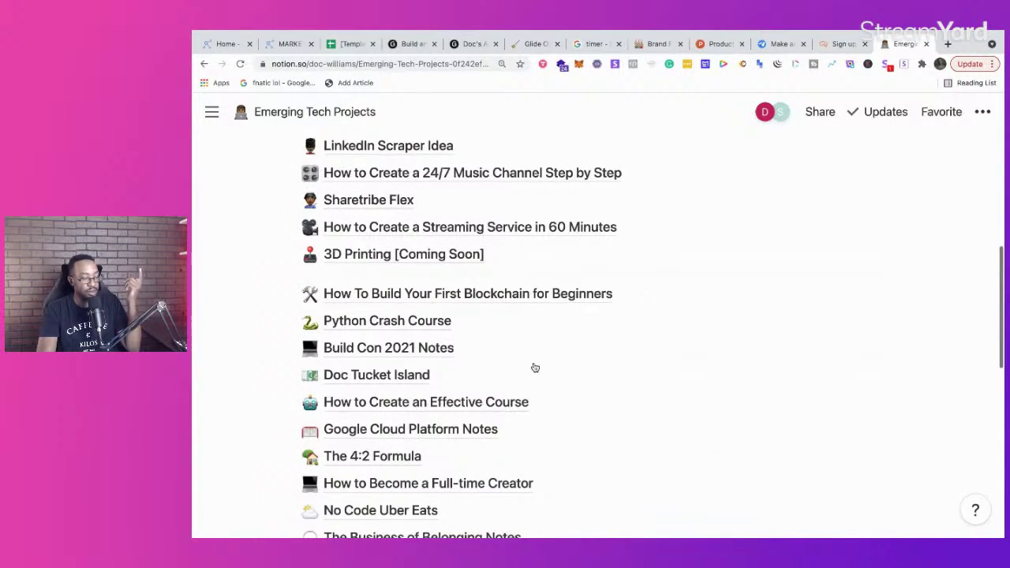
scroll(534, 368, down, 10)
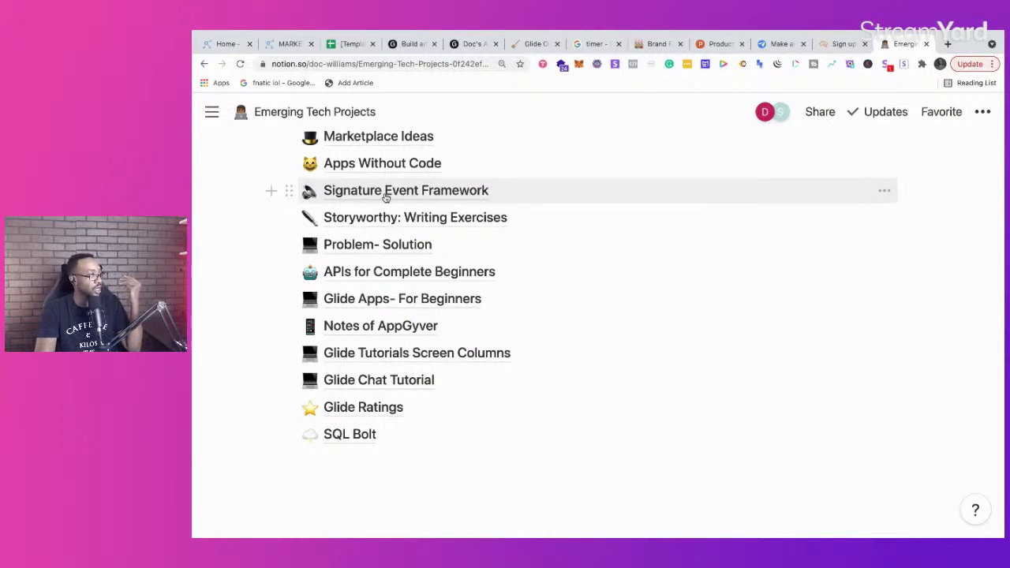
scroll(462, 237, up, 6)
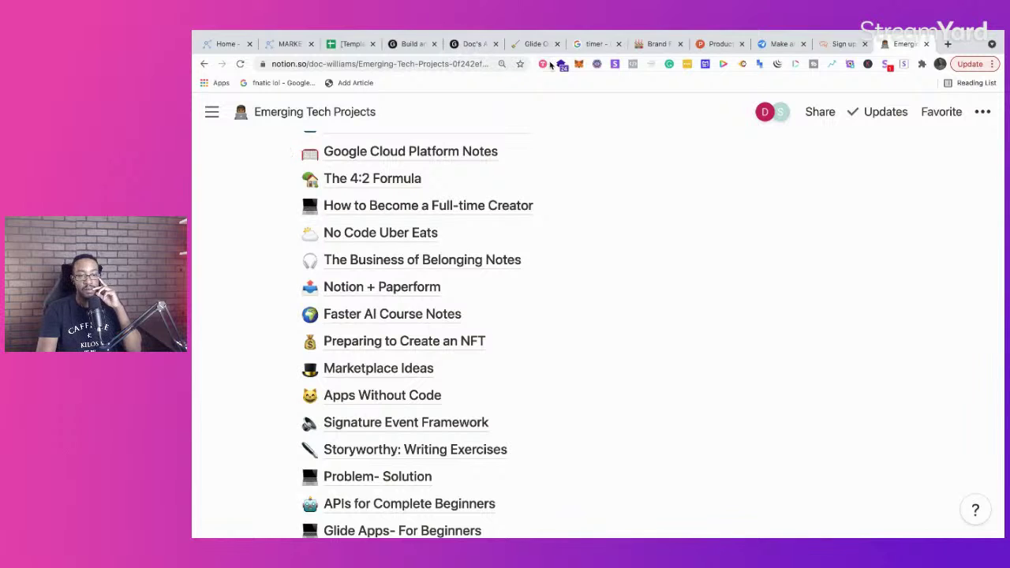
click(531, 45)
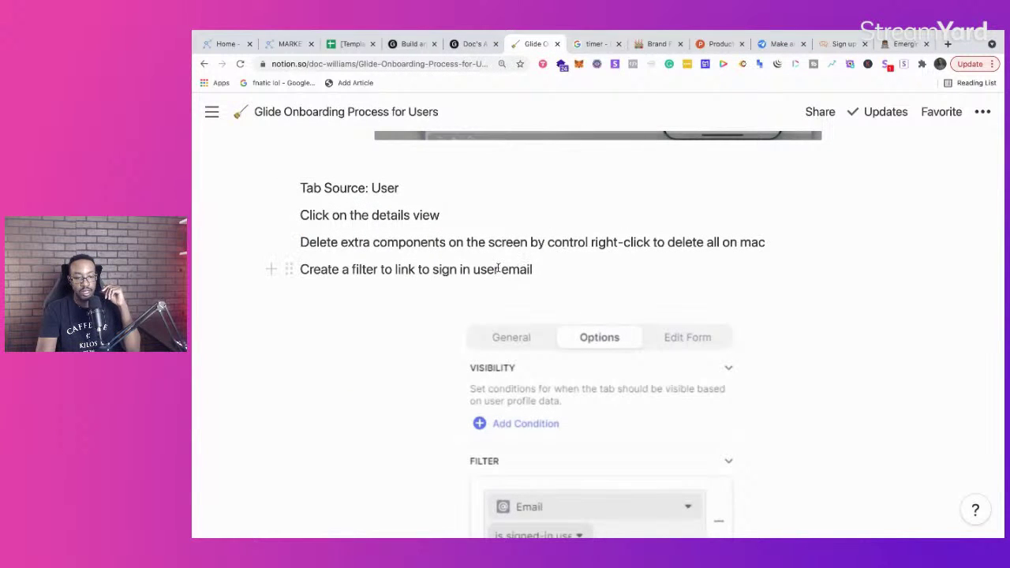
Step: Check the onboarding notes once more and end on the Glide editor's Welcome! details layout
scroll(498, 270, down, 2)
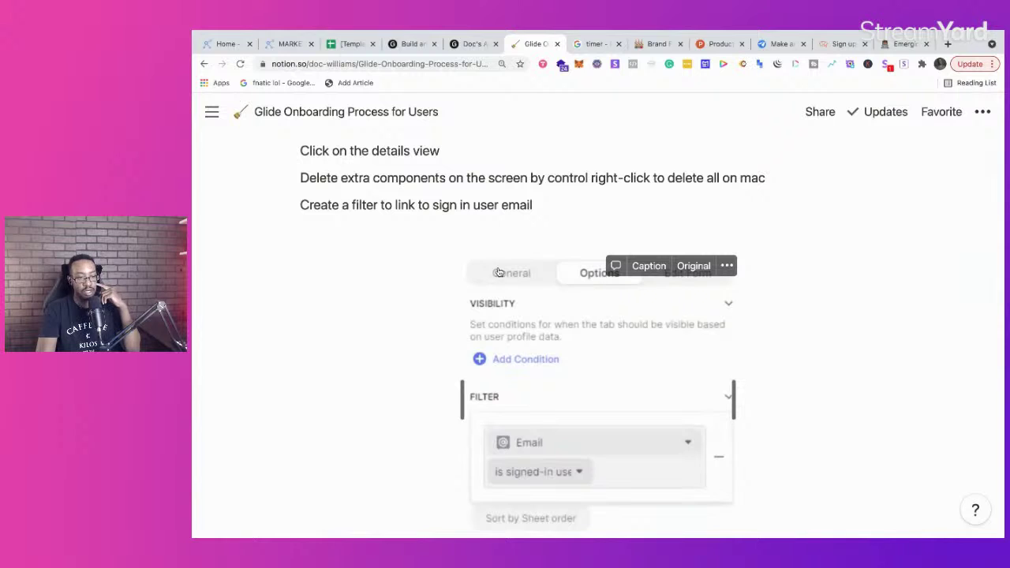
click(473, 43)
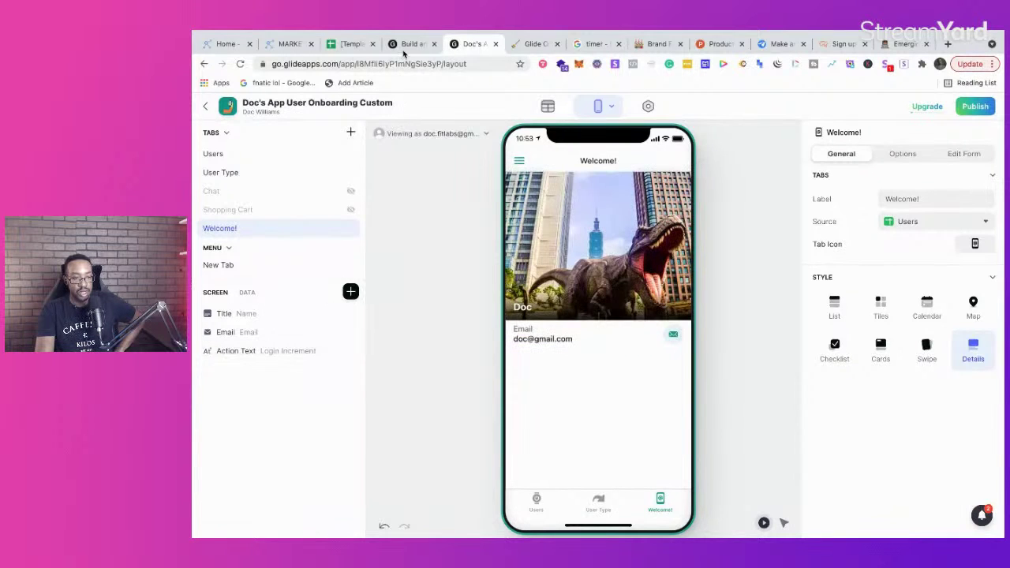
click(531, 43)
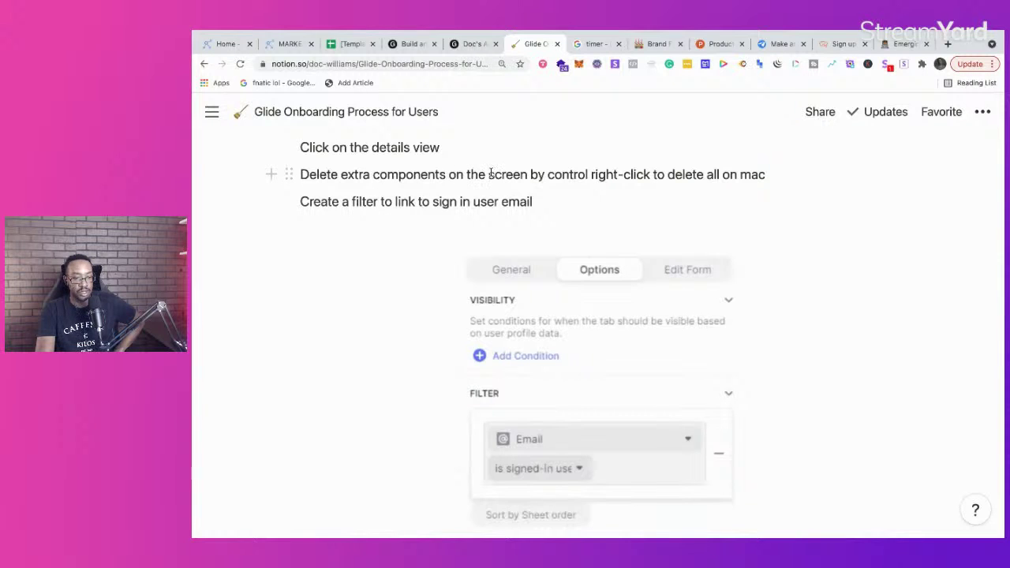
click(472, 44)
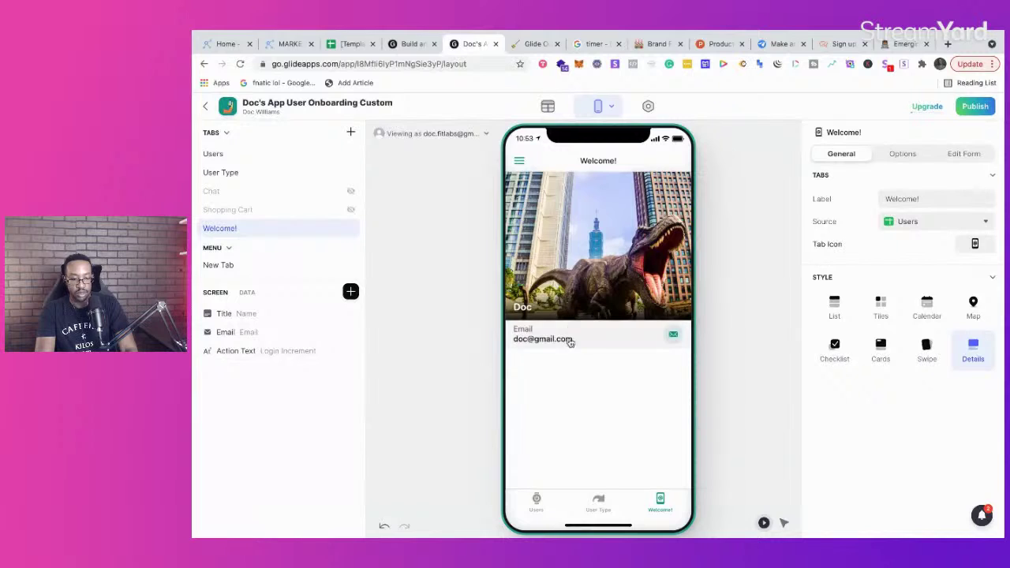
Step: Delete all components from the Welcome! screen via the right-click Delete all option
click(604, 308)
right_click(605, 307)
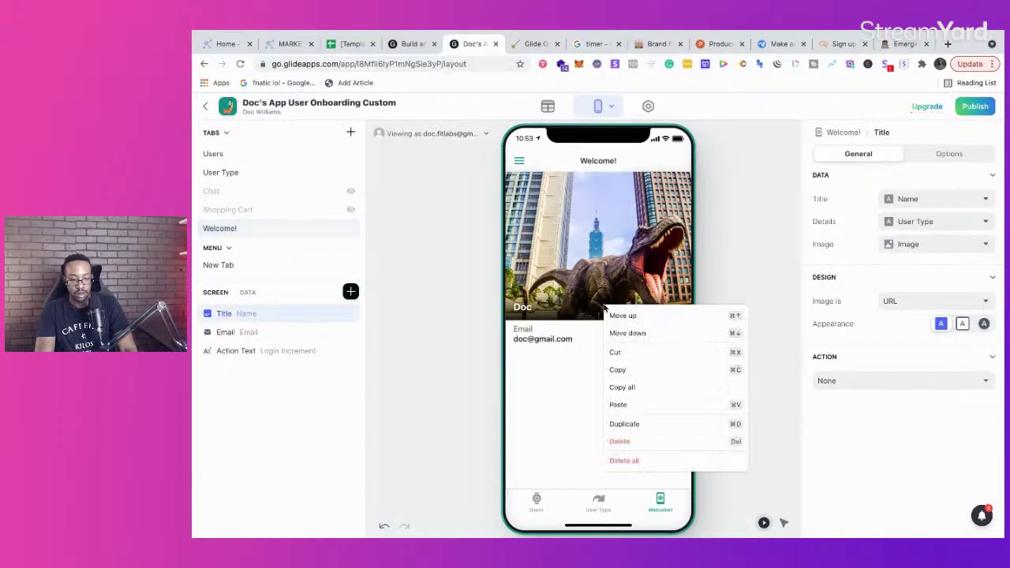
click(649, 463)
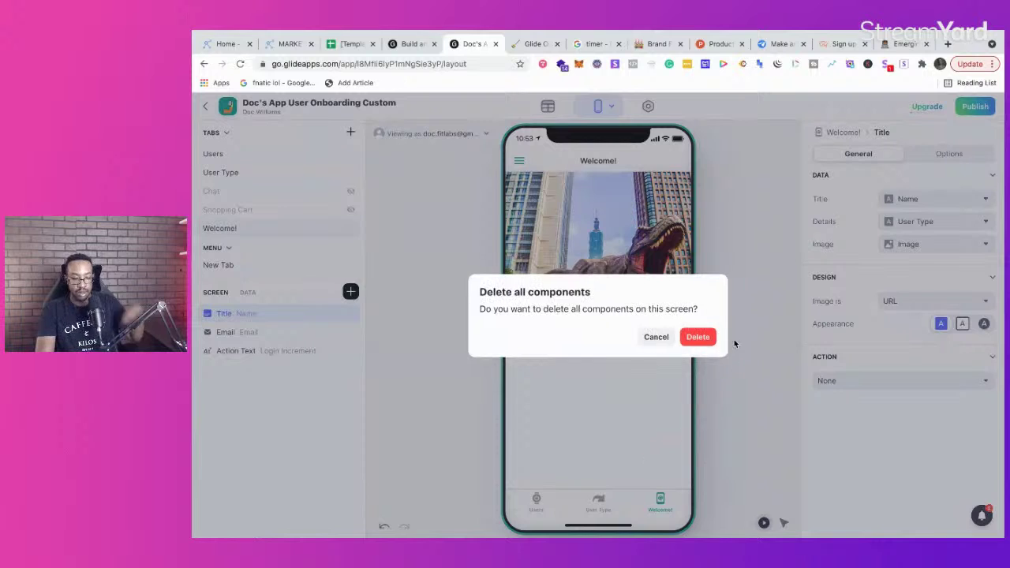
click(703, 339)
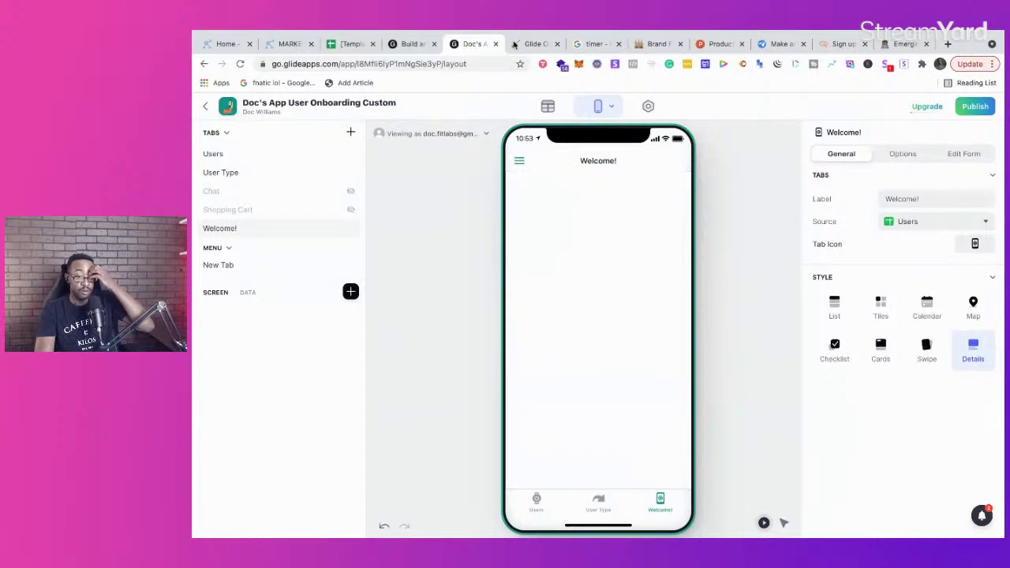
Step: Glance at the onboarding notes and the Users table data, then return to the layout
click(514, 44)
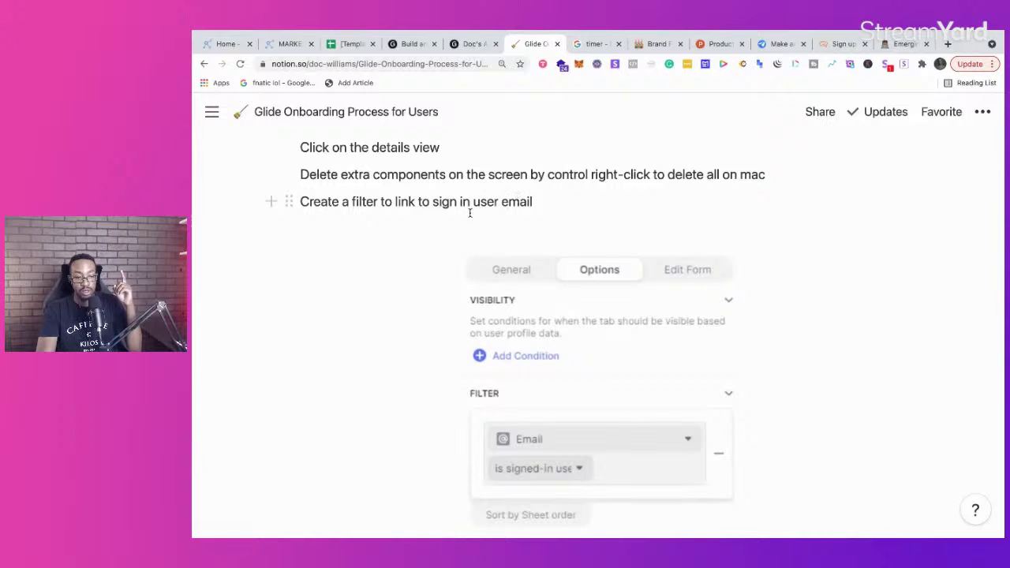
click(472, 44)
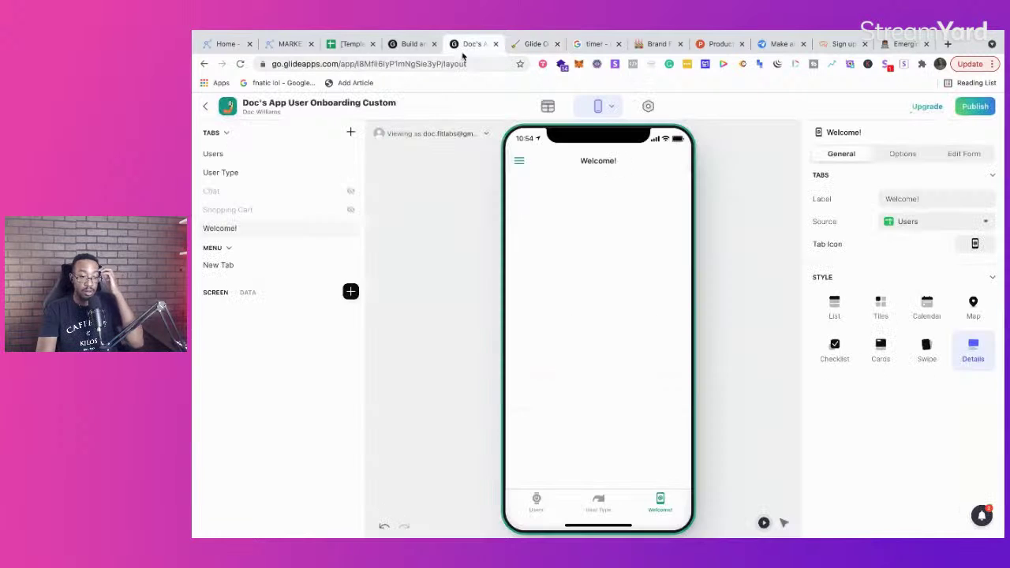
click(548, 107)
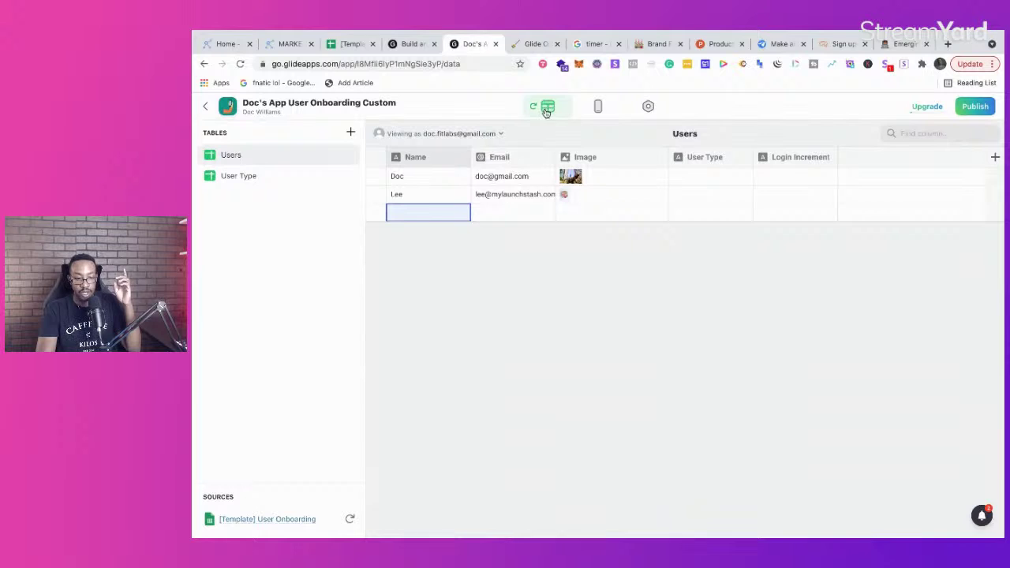
click(594, 106)
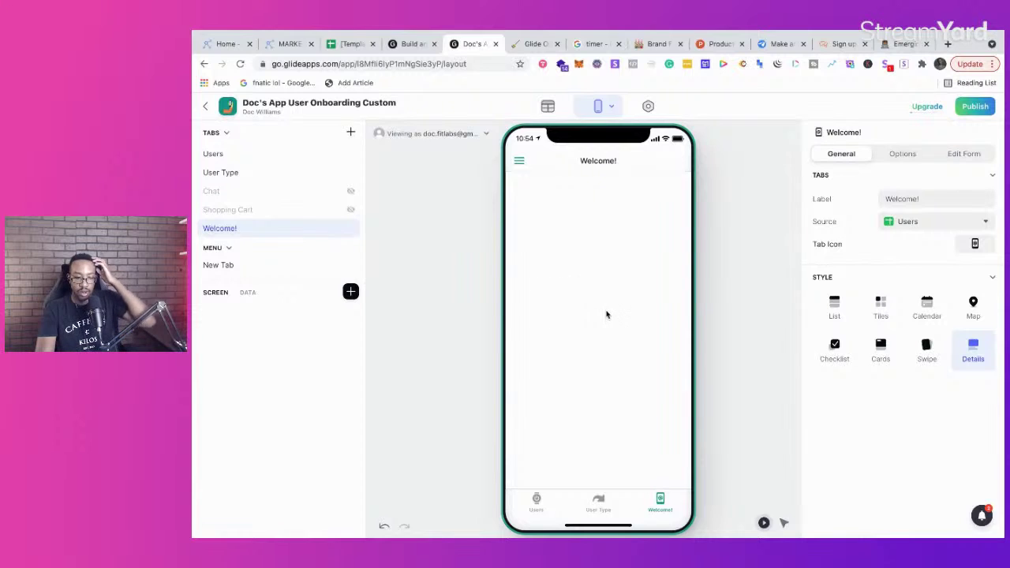
Step: Close the glideapps.com homepage tab, leaving the Glide app editor open
click(410, 43)
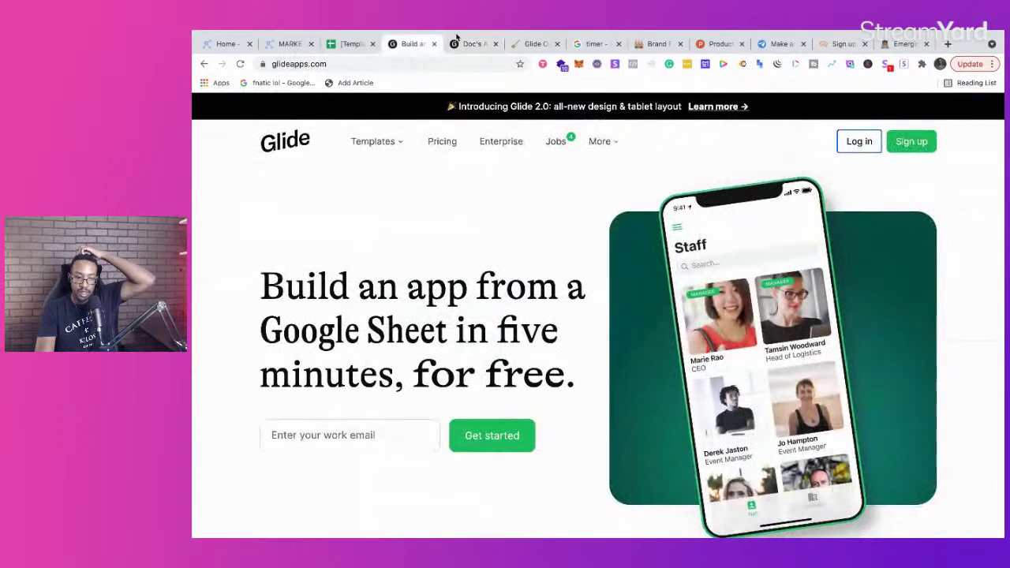
click(434, 45)
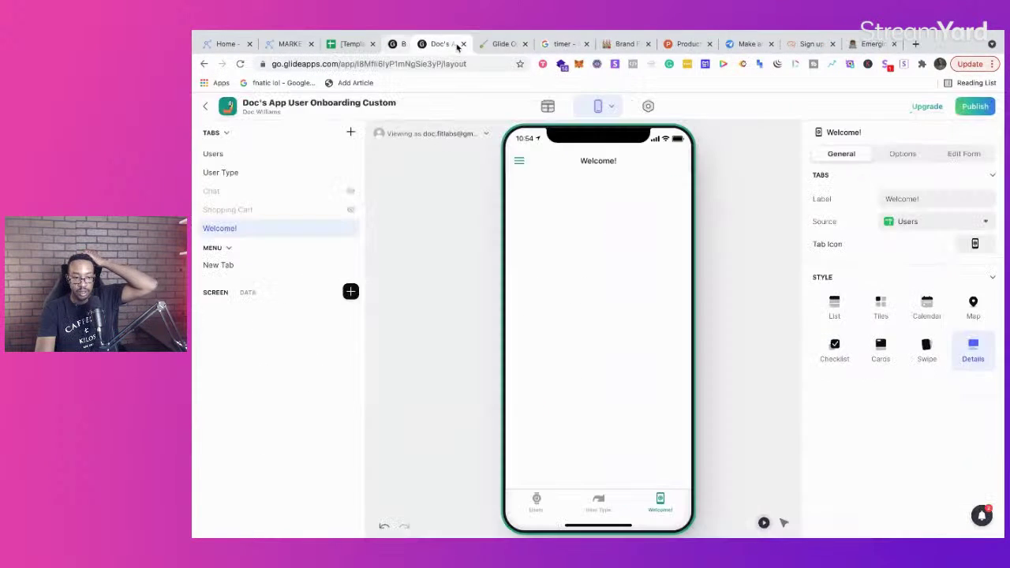
click(462, 43)
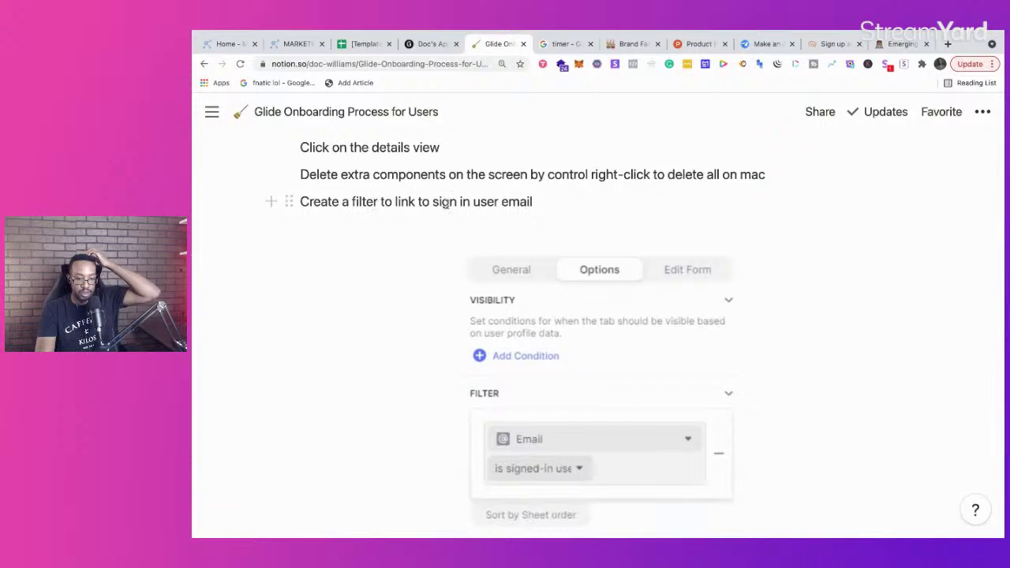
click(433, 44)
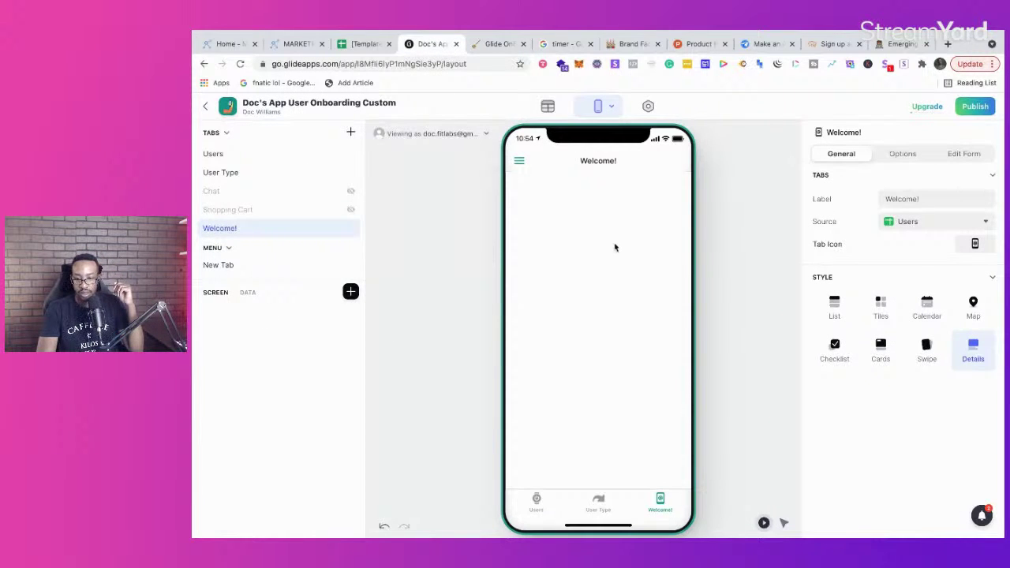
Step: Add a Welcome! tab filter where Email is the signed-in user
click(903, 154)
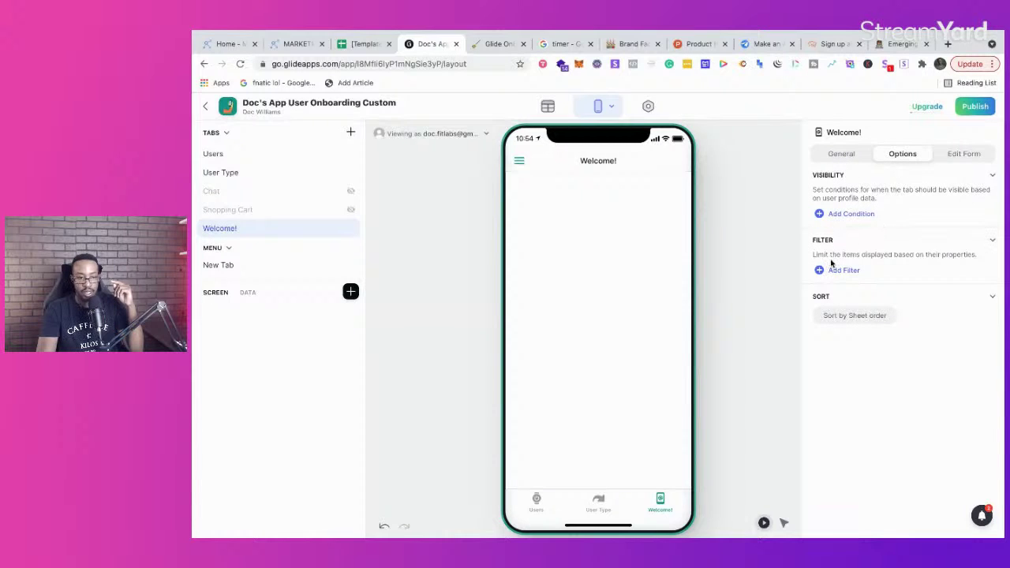
click(491, 44)
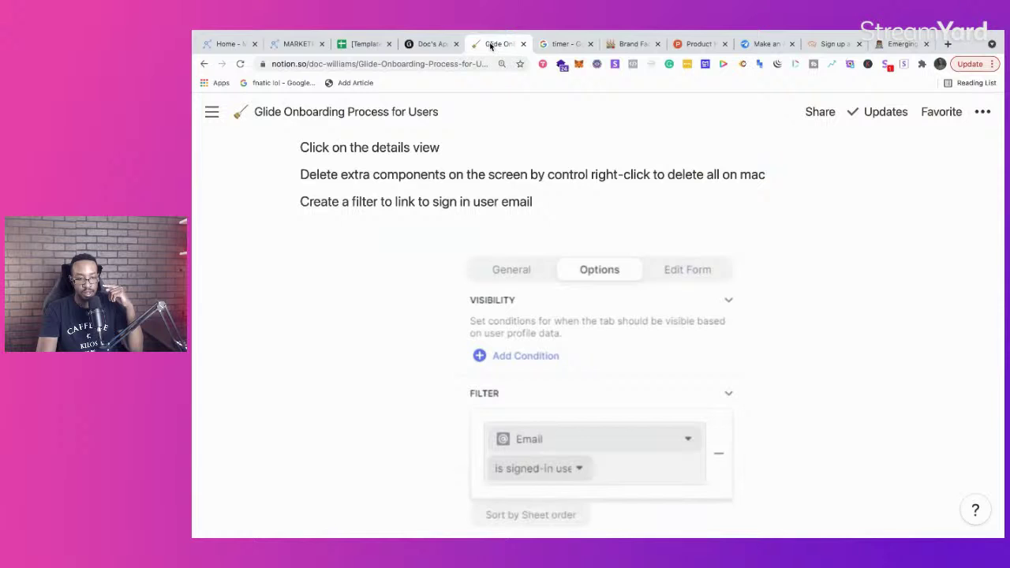
click(428, 45)
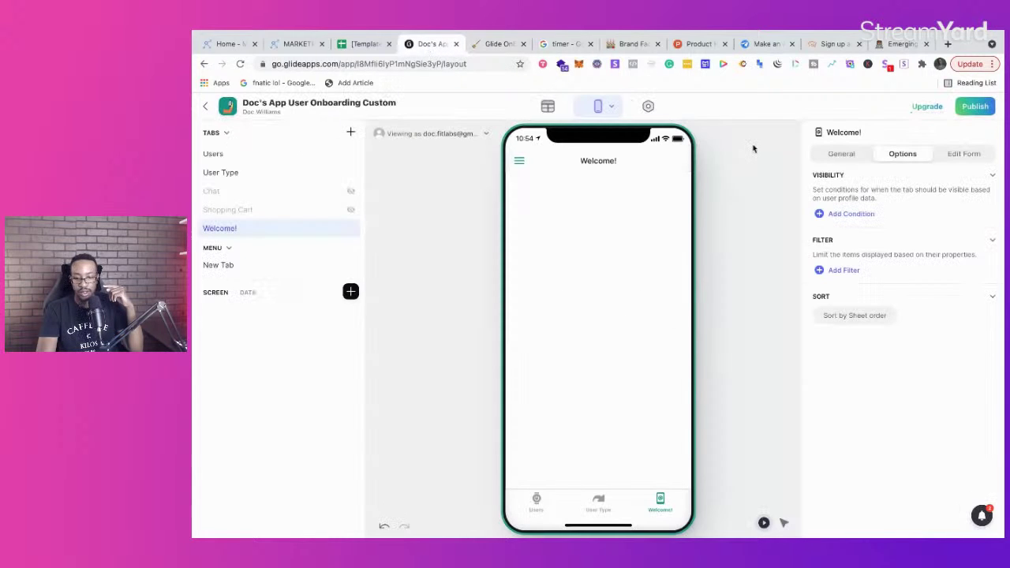
click(842, 271)
click(873, 279)
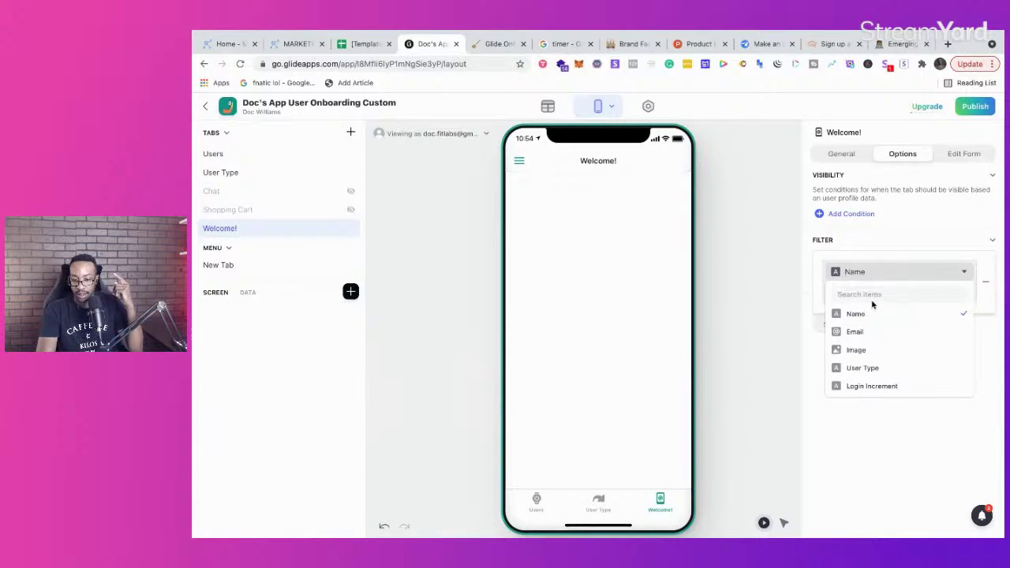
click(877, 334)
click(876, 294)
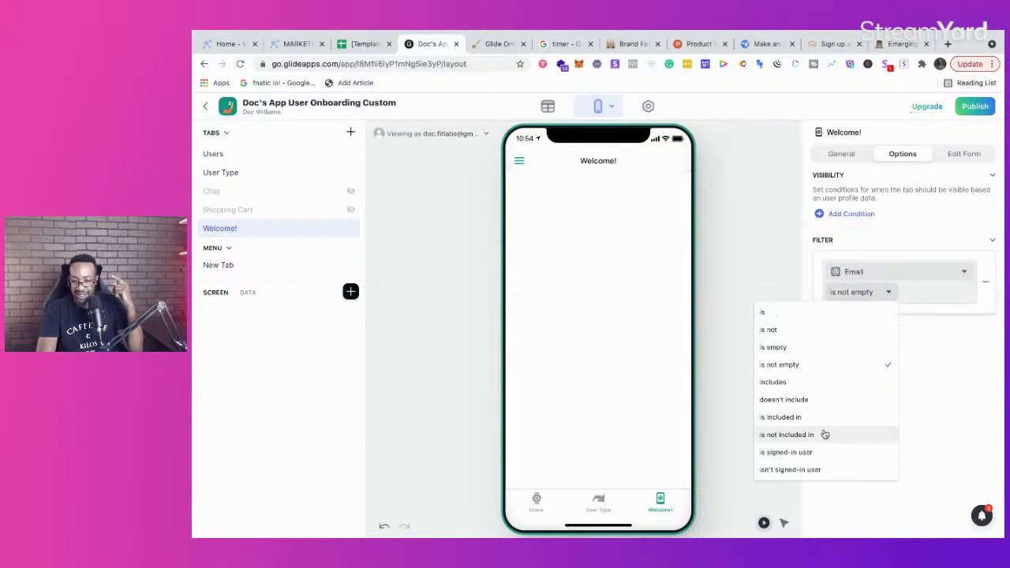
click(821, 454)
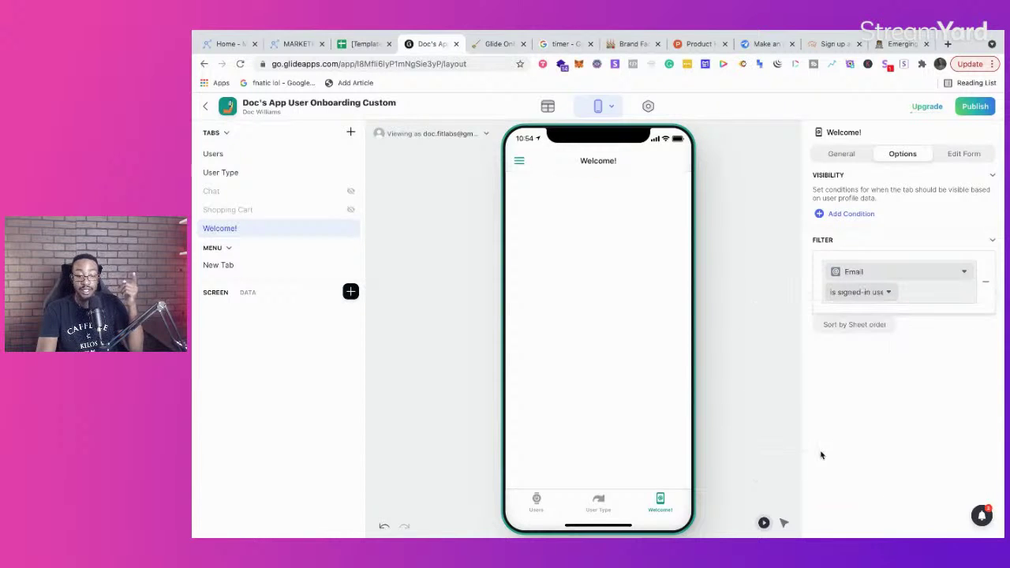
click(920, 371)
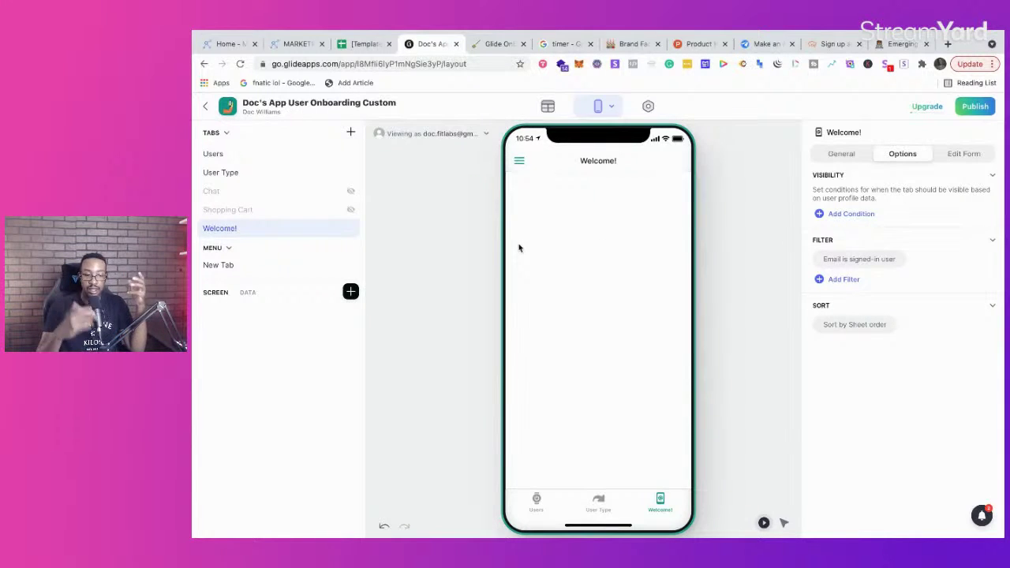
click(497, 44)
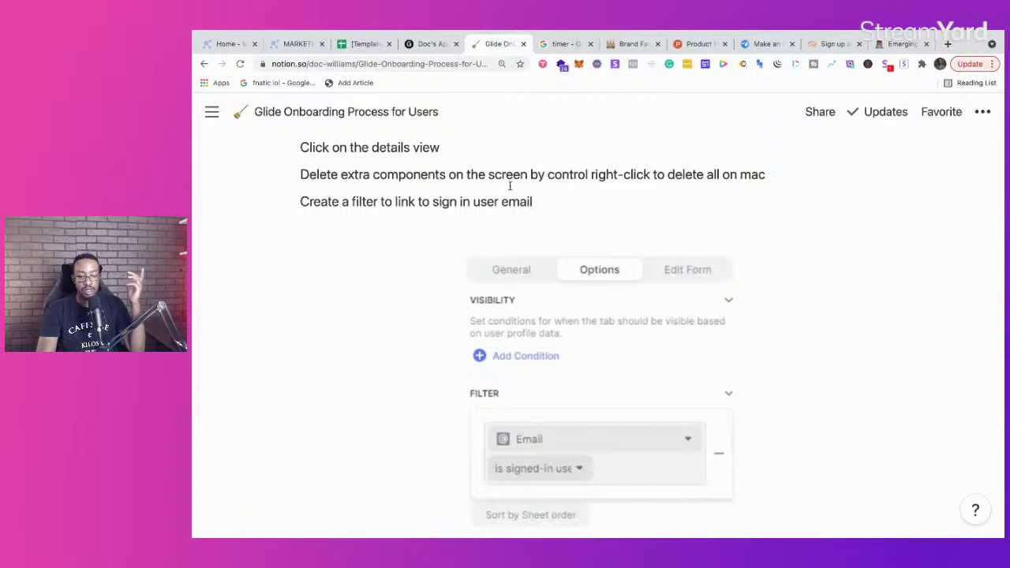
Step: Scroll the Notion notes to the Text Entry, Image Picker and Choice component list, then return to Glide
scroll(510, 190, down, 4)
scroll(509, 203, down, 4)
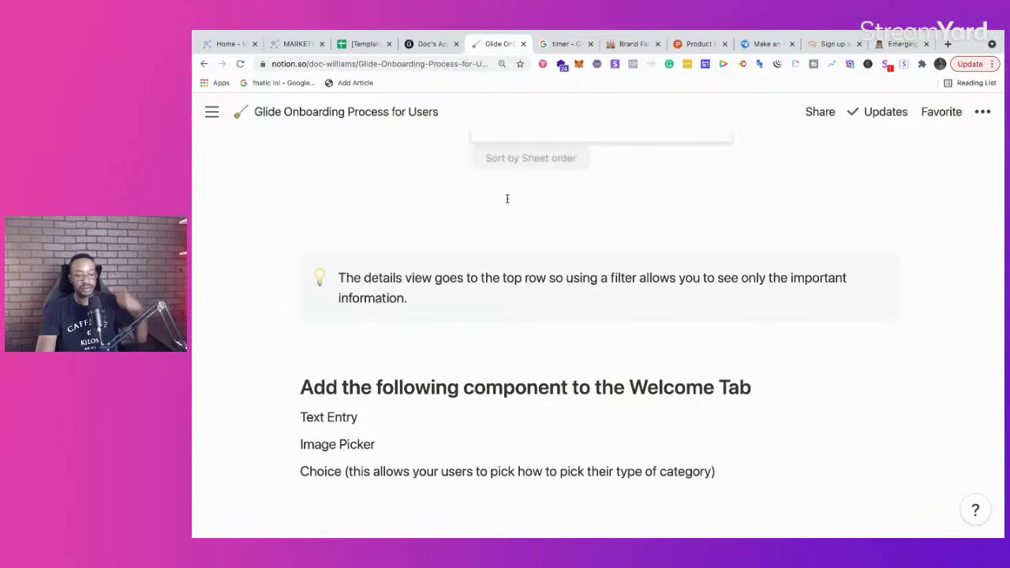
scroll(508, 199, down, 3)
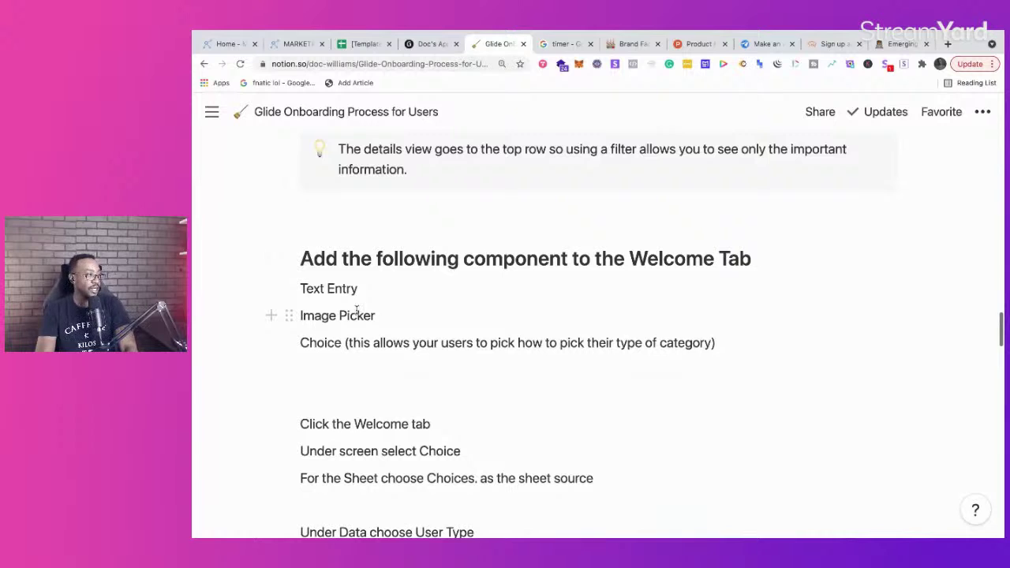
click(424, 45)
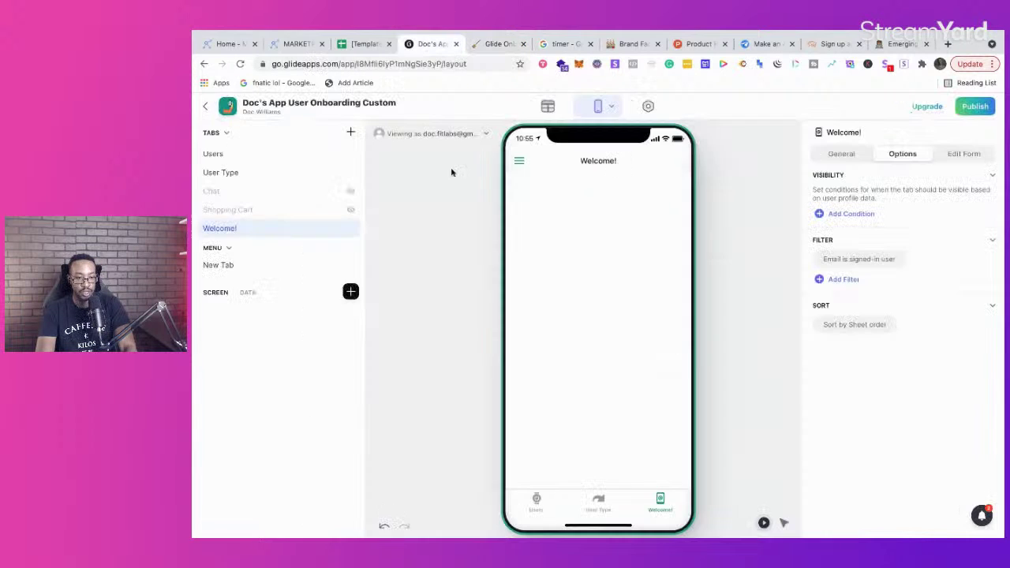
Step: Add a Text component to the Welcome! screen by searching 'text'
click(352, 292)
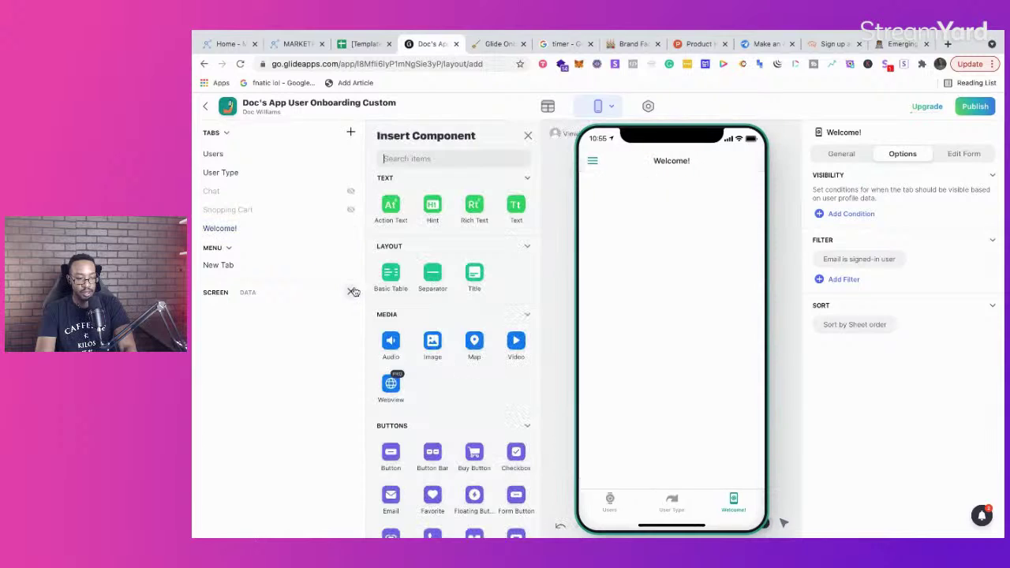
click(443, 159)
text(text)
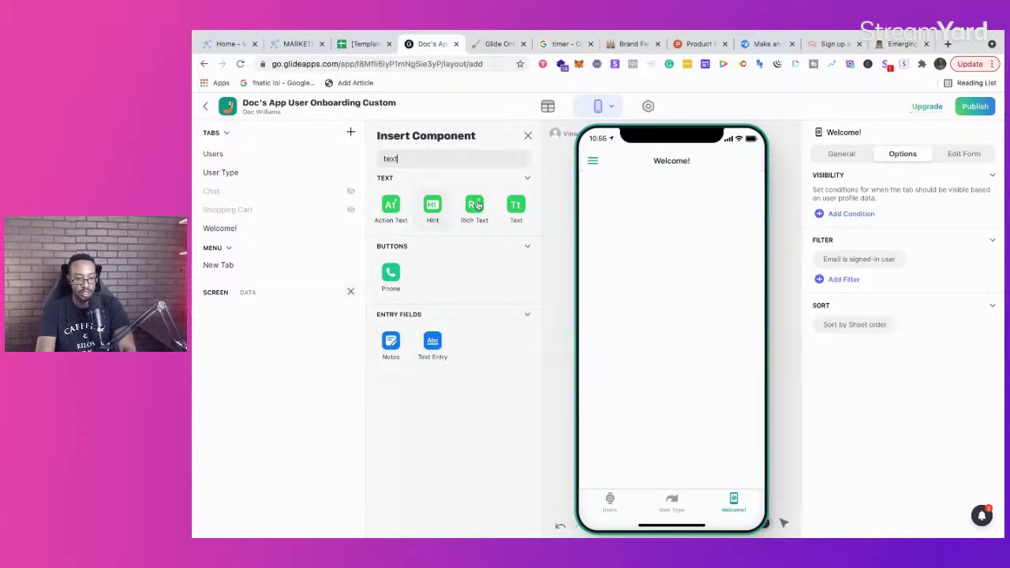
click(513, 204)
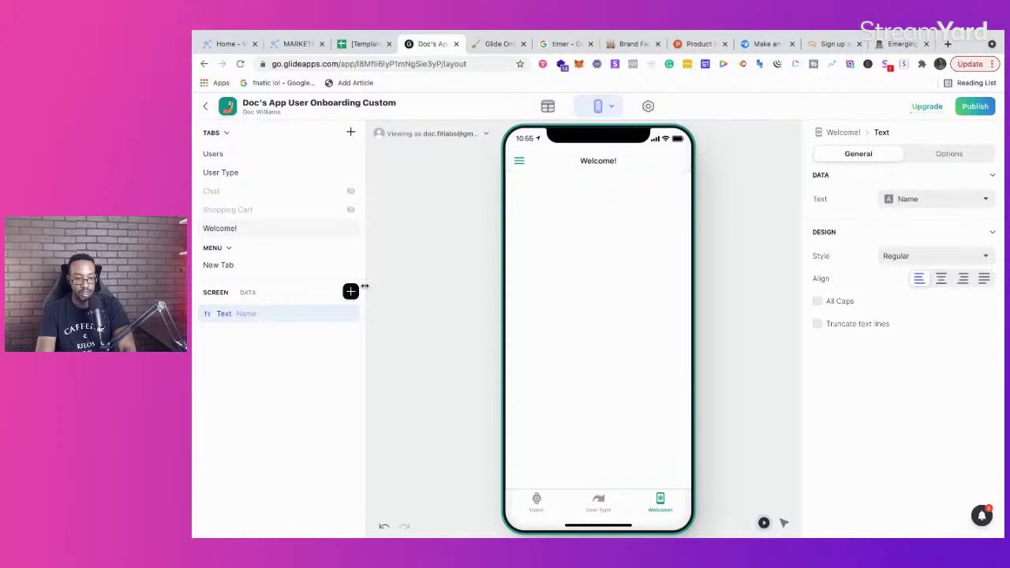
Step: Add an Image Picker component below the Text component
click(350, 292)
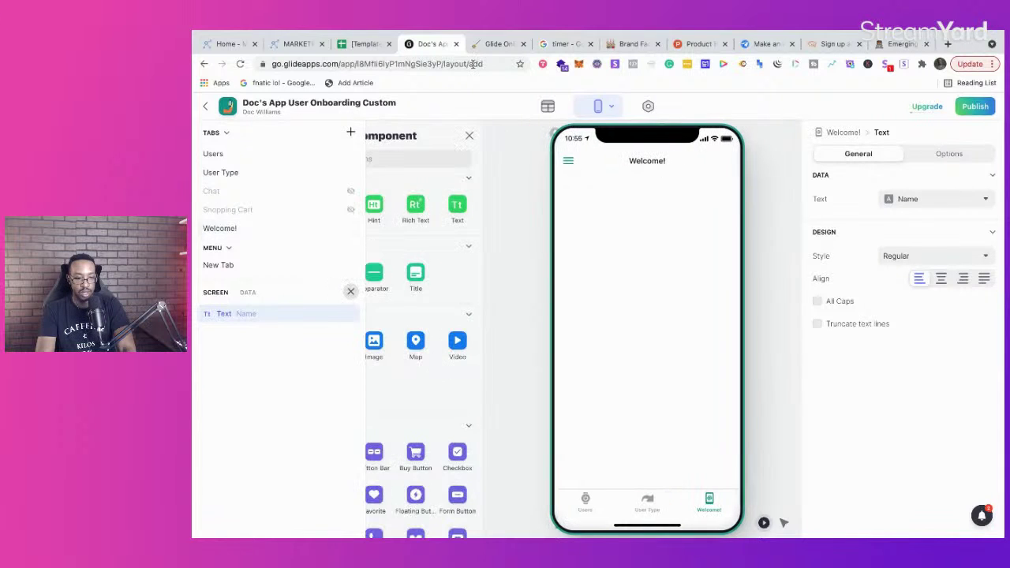
click(494, 44)
click(431, 44)
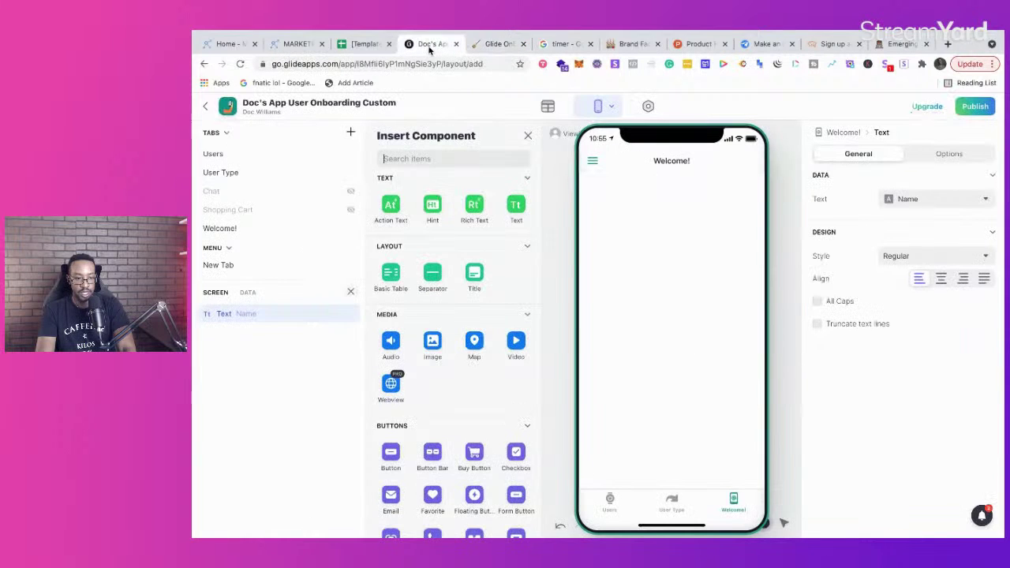
text(image)
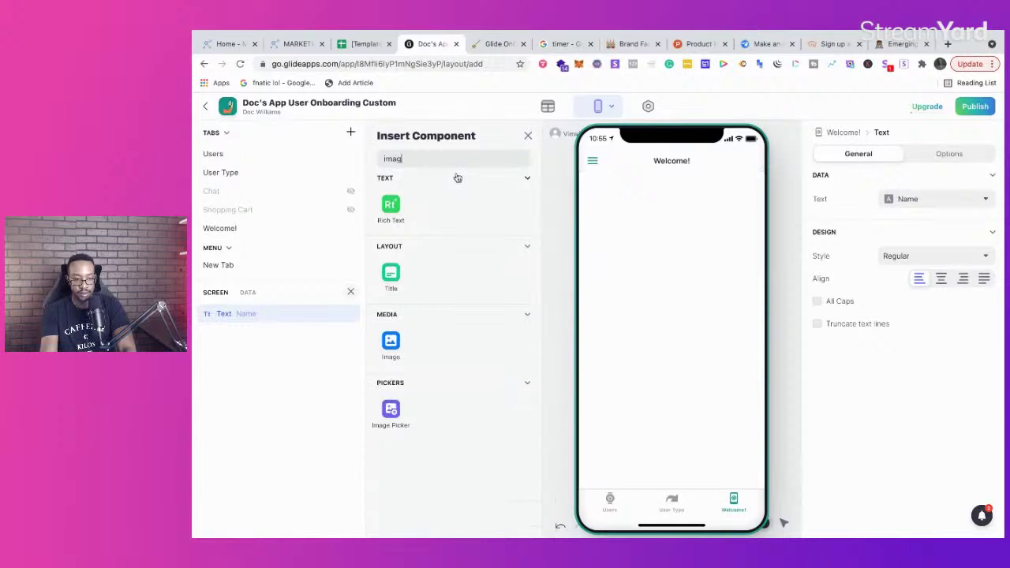
click(393, 408)
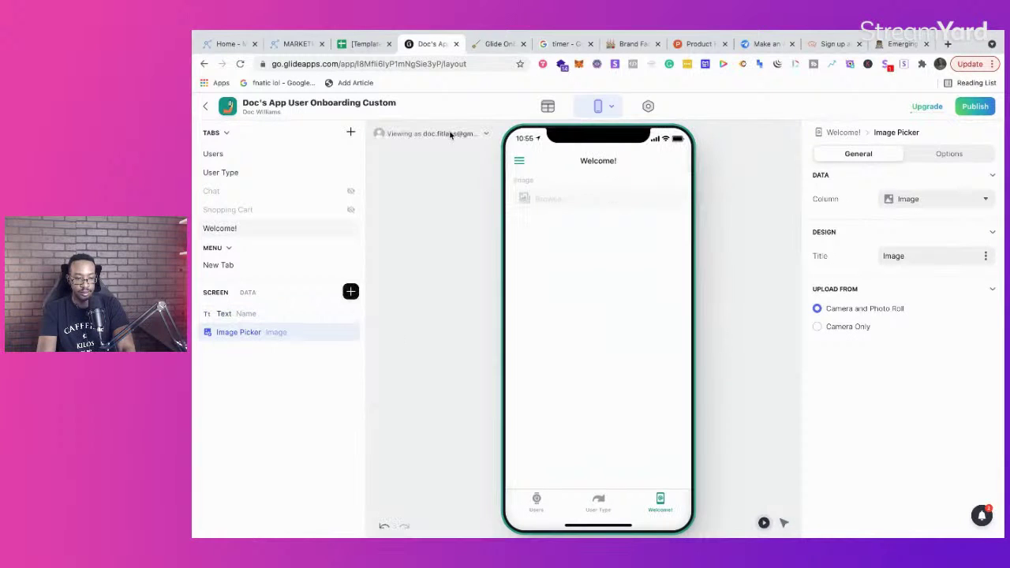
Step: Add a Choice component below the Image Picker
click(493, 44)
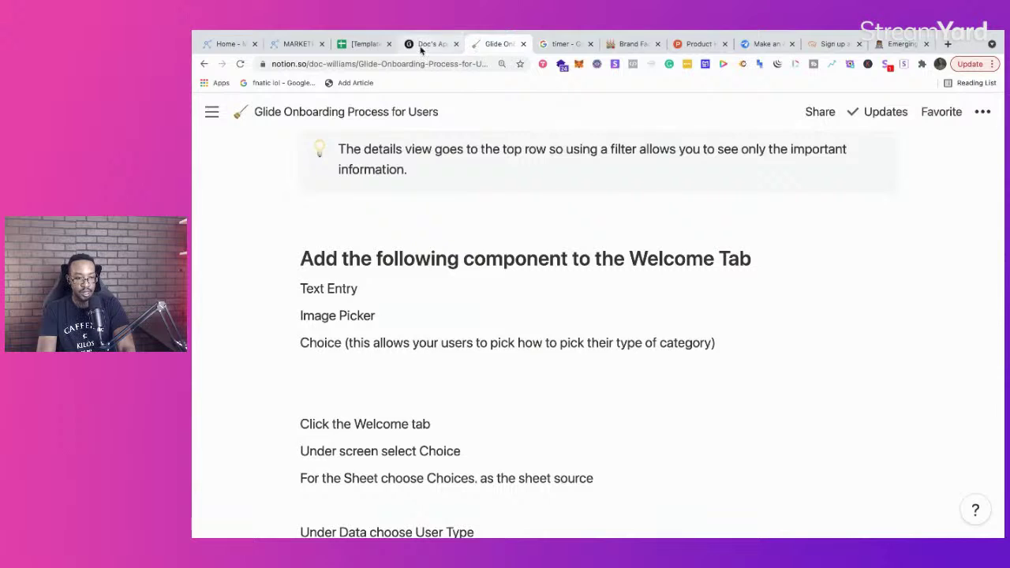
click(424, 48)
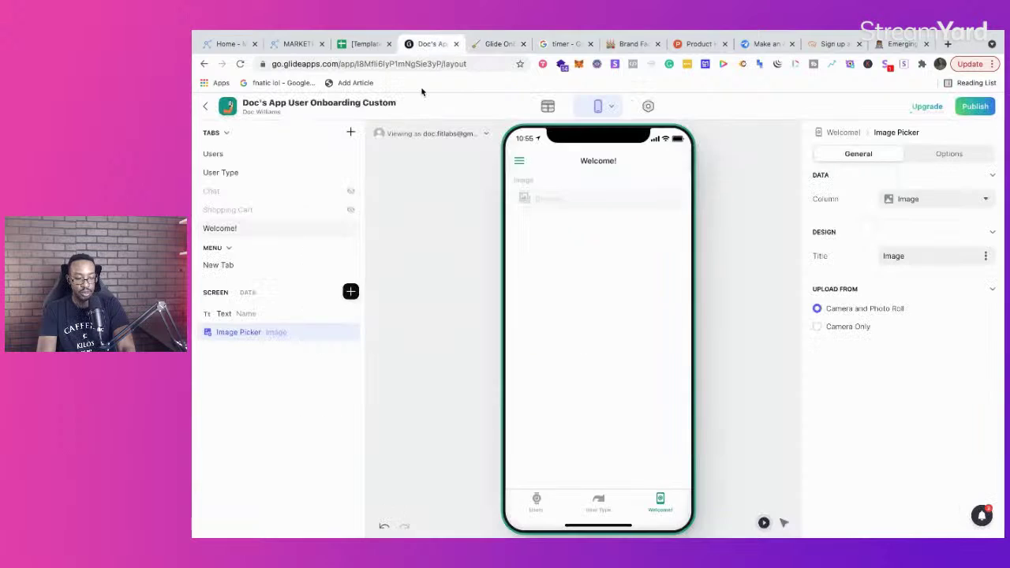
click(351, 291)
click(416, 158)
text(choice)
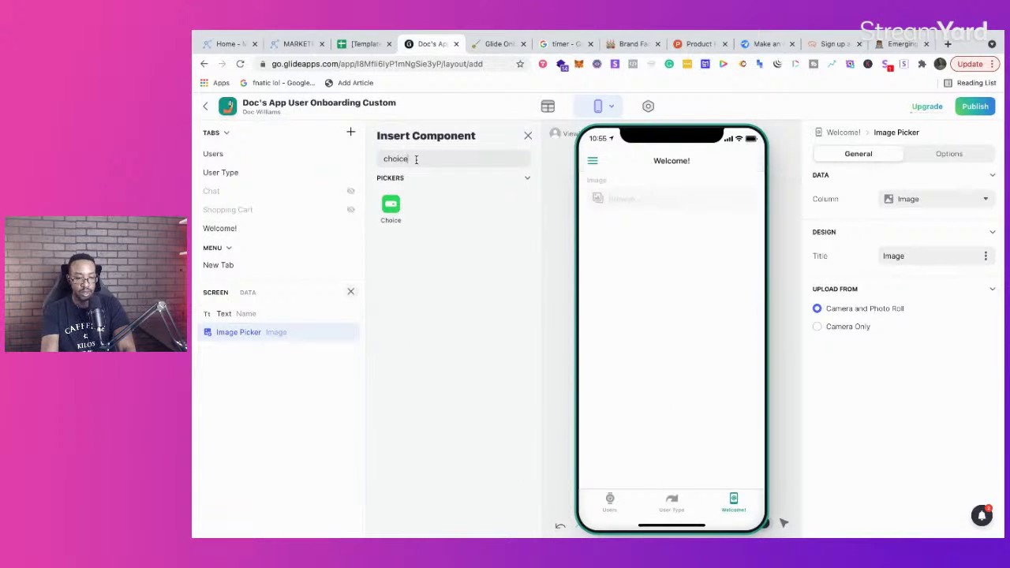
click(391, 207)
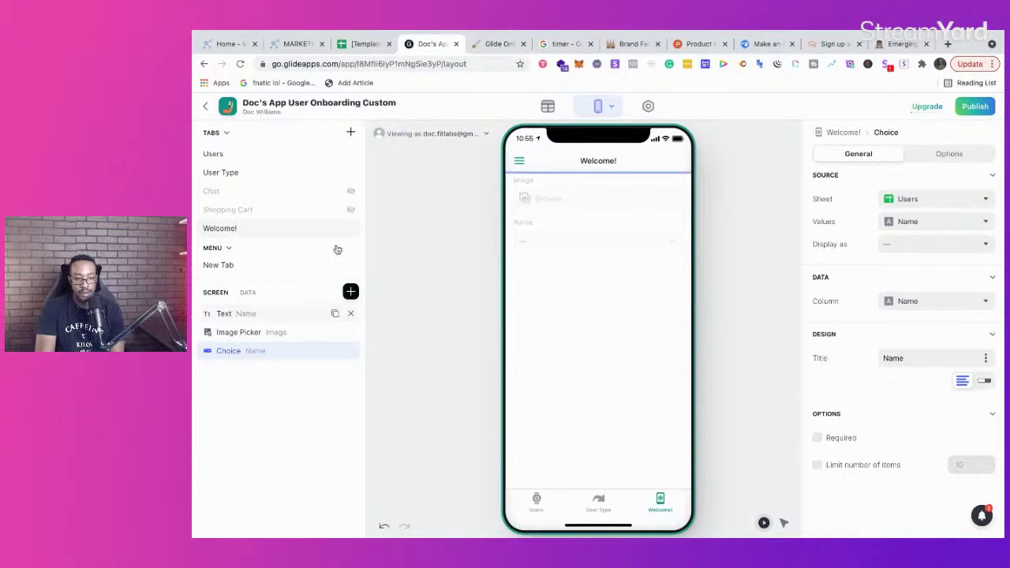
click(479, 45)
Step: Set the Choice component's source sheet to User Type, keeping User Type as its values
scroll(474, 249, down, 2)
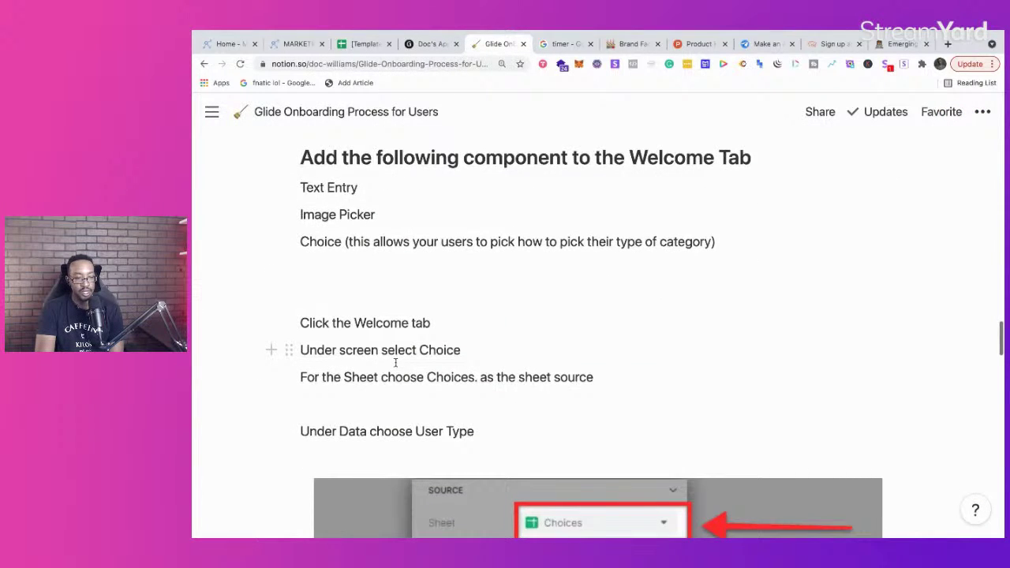
scroll(396, 362, down, 3)
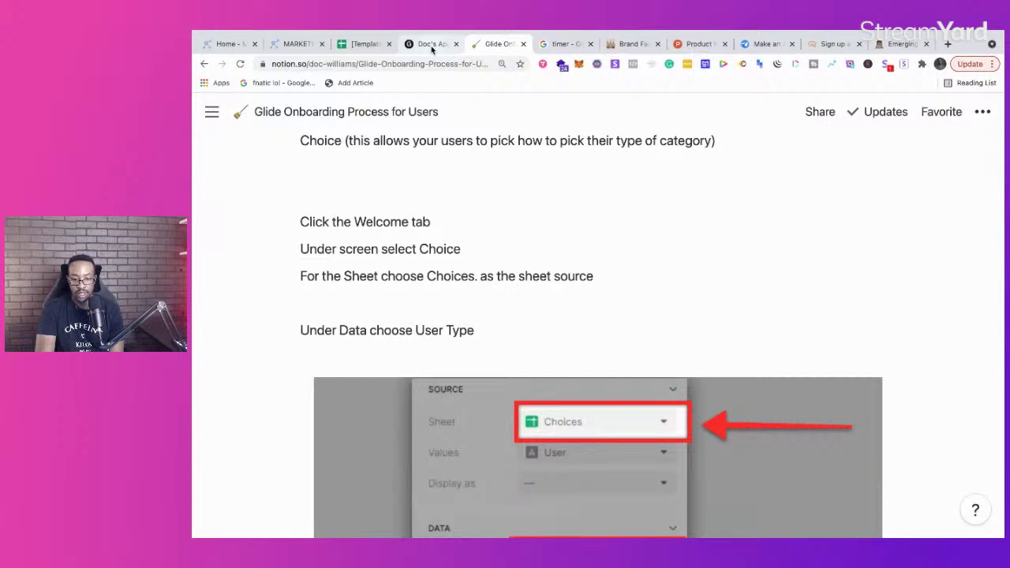
click(432, 45)
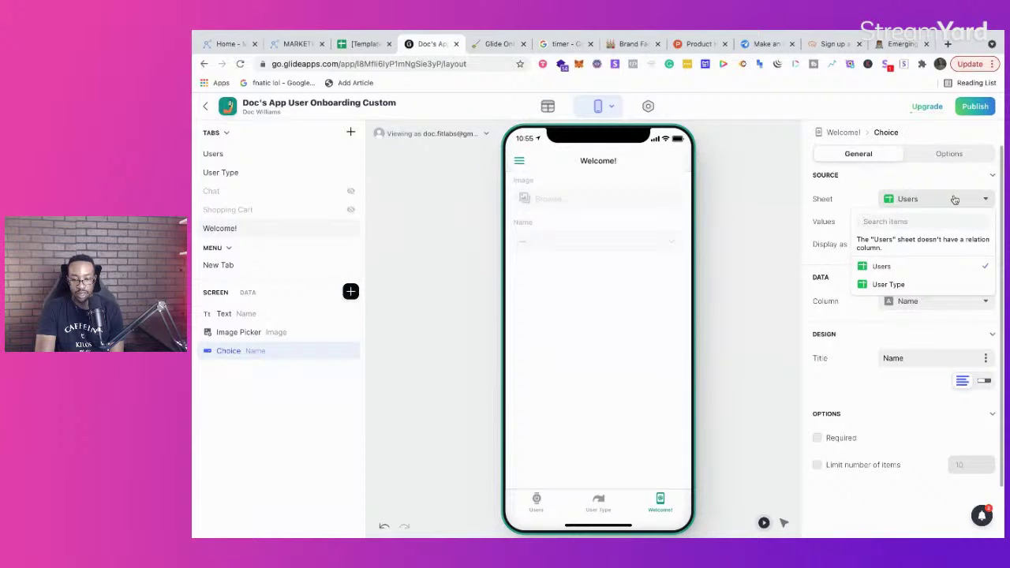
click(900, 286)
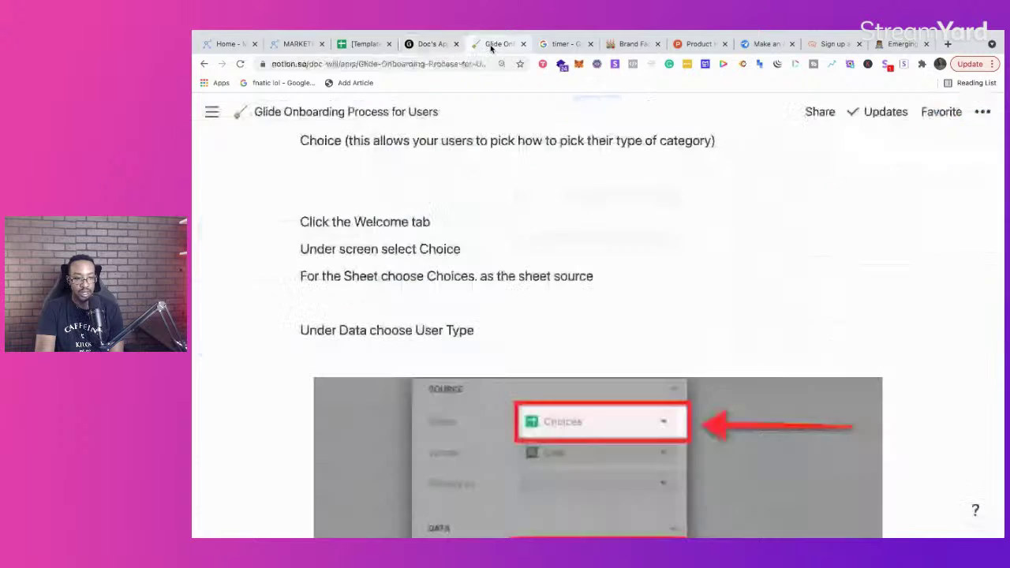
click(490, 44)
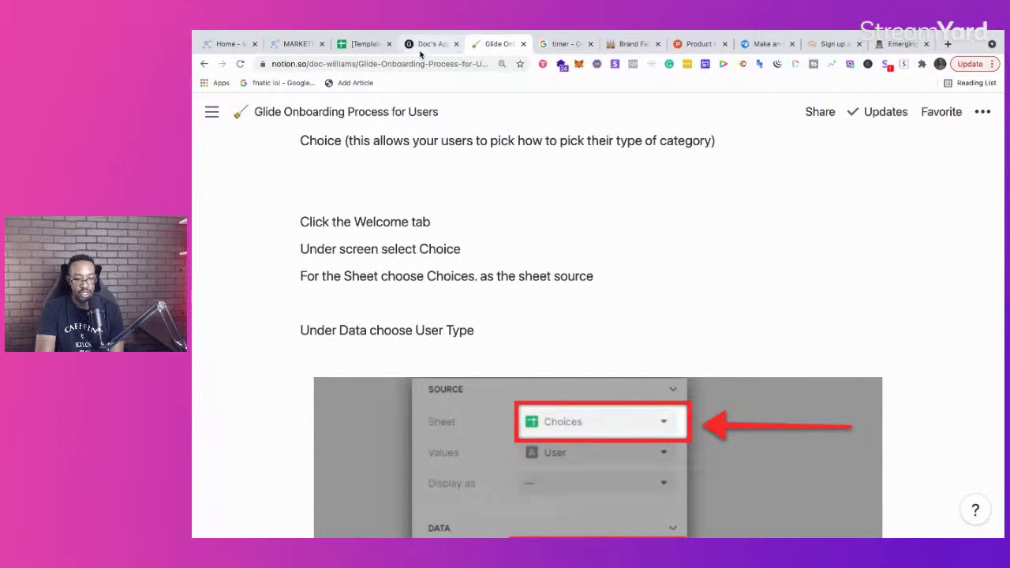
click(427, 44)
click(926, 222)
click(914, 262)
click(909, 301)
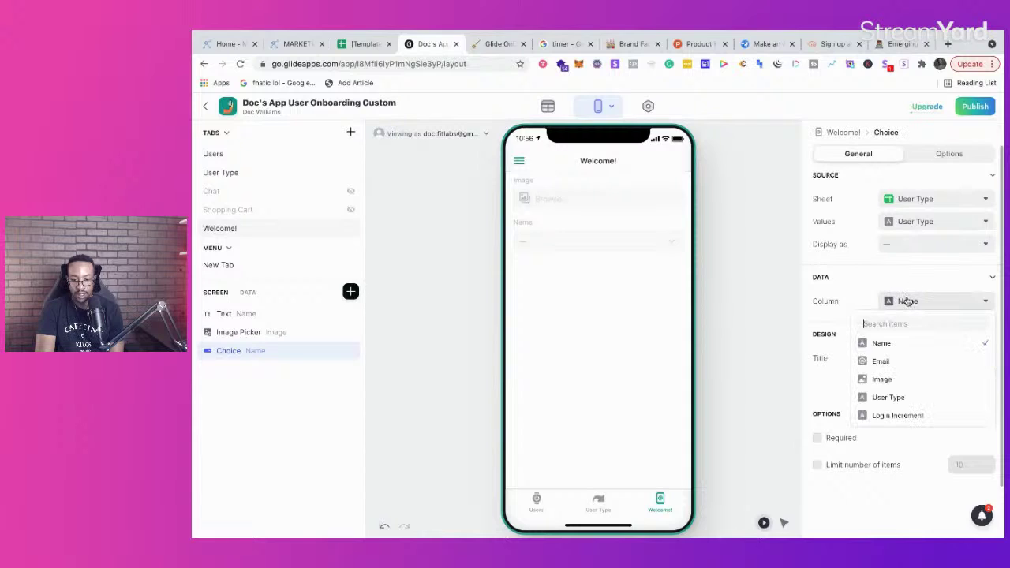
click(908, 301)
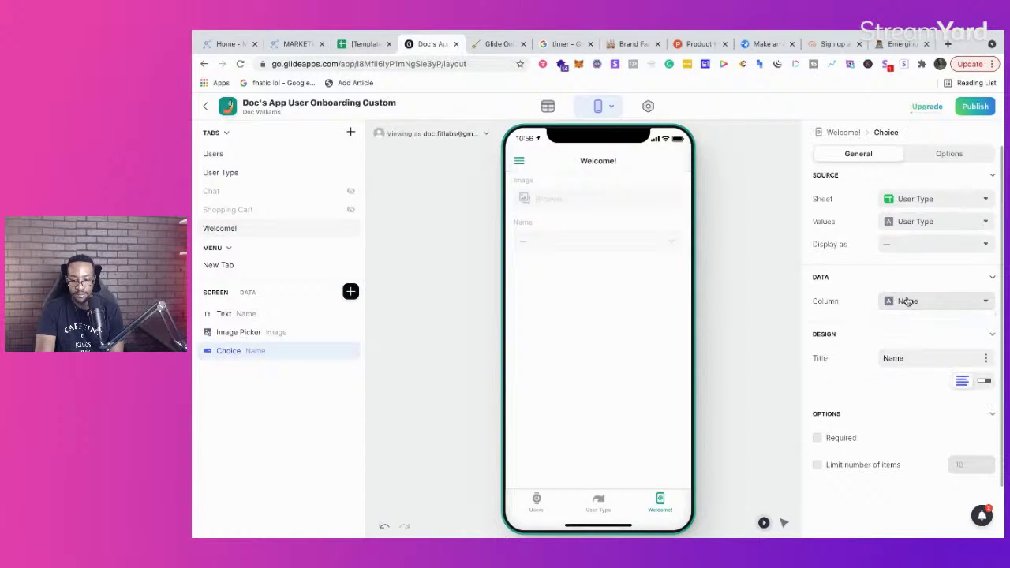
click(925, 207)
click(926, 206)
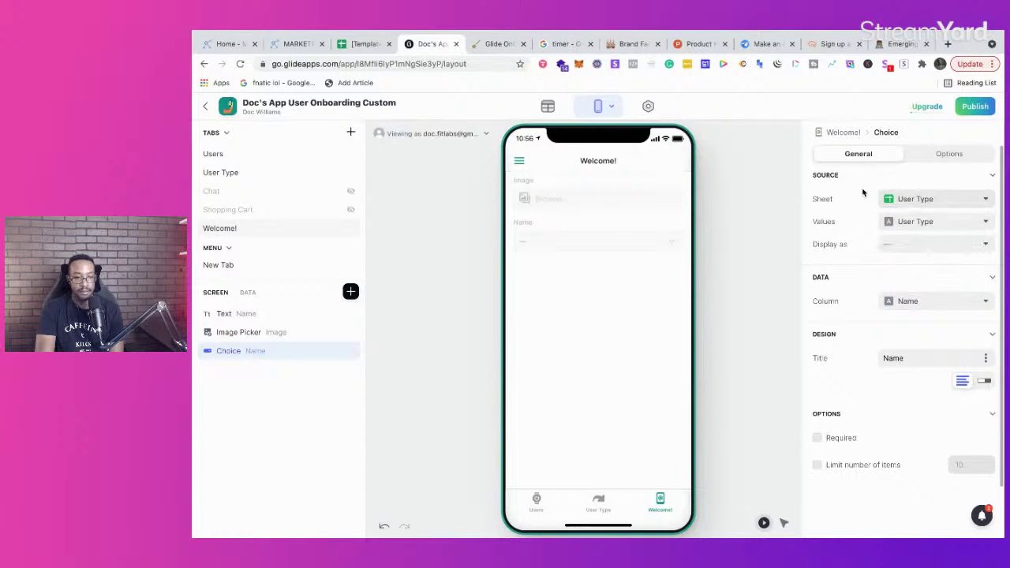
Step: Check the User Type table entries, then have the Choice save into the User Type column
click(547, 107)
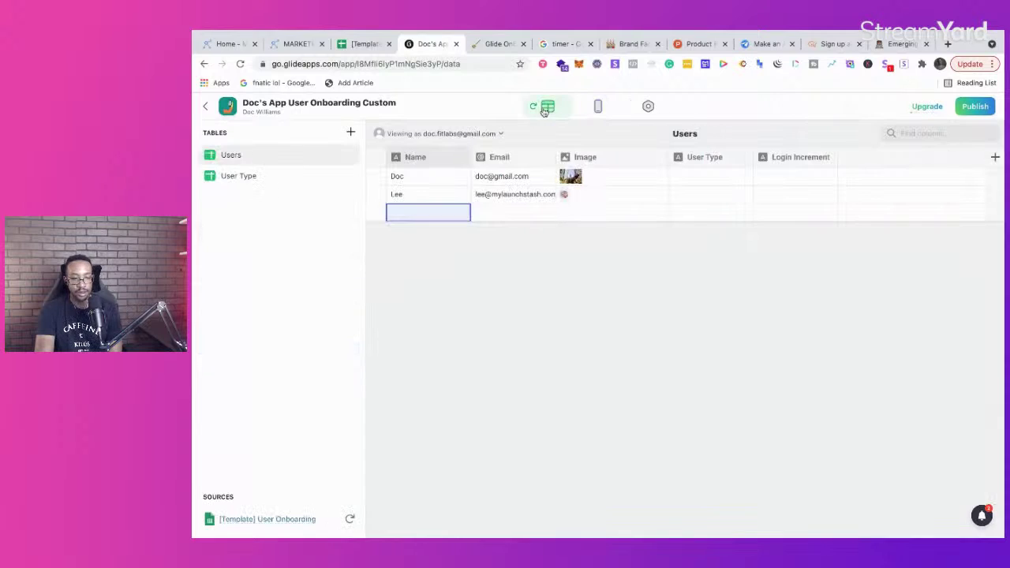
click(253, 176)
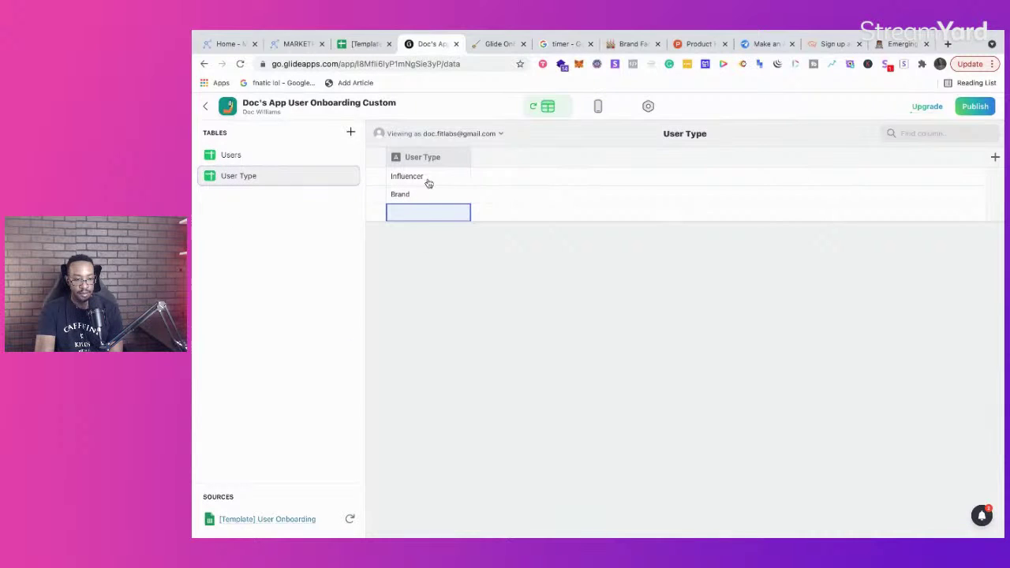
click(597, 110)
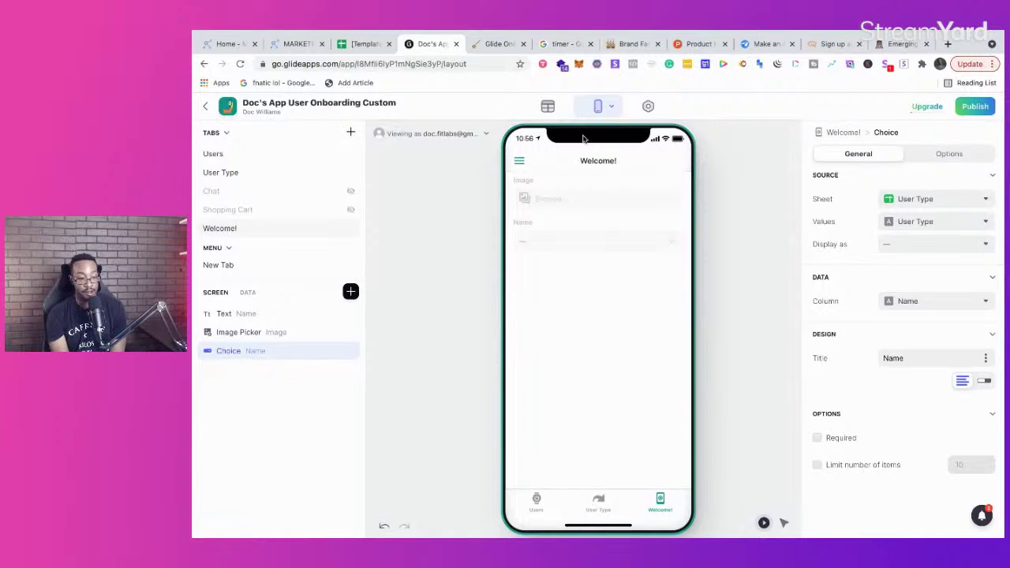
click(484, 45)
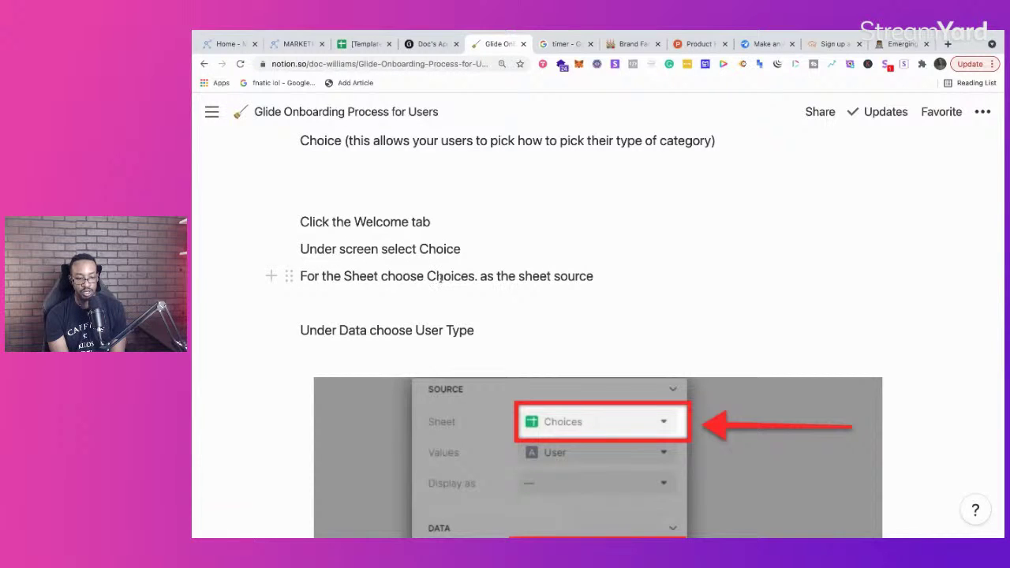
scroll(503, 297, down, 3)
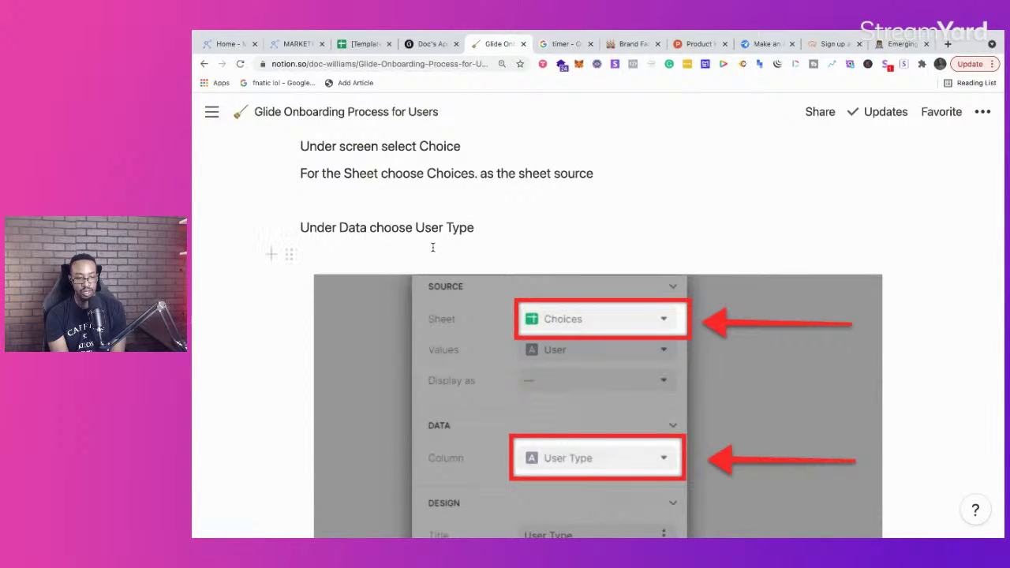
scroll(454, 312, down, 2)
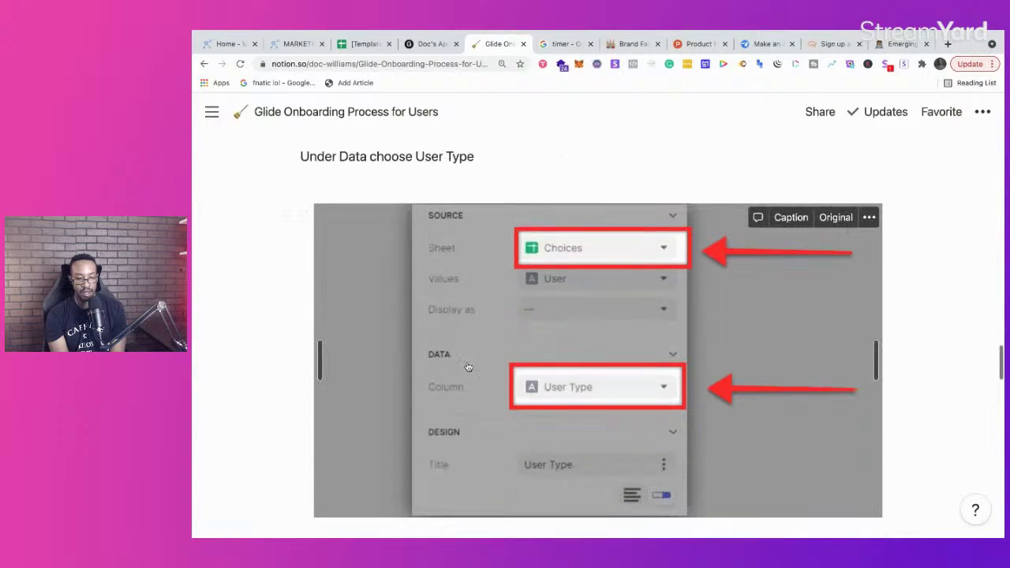
click(430, 43)
click(954, 305)
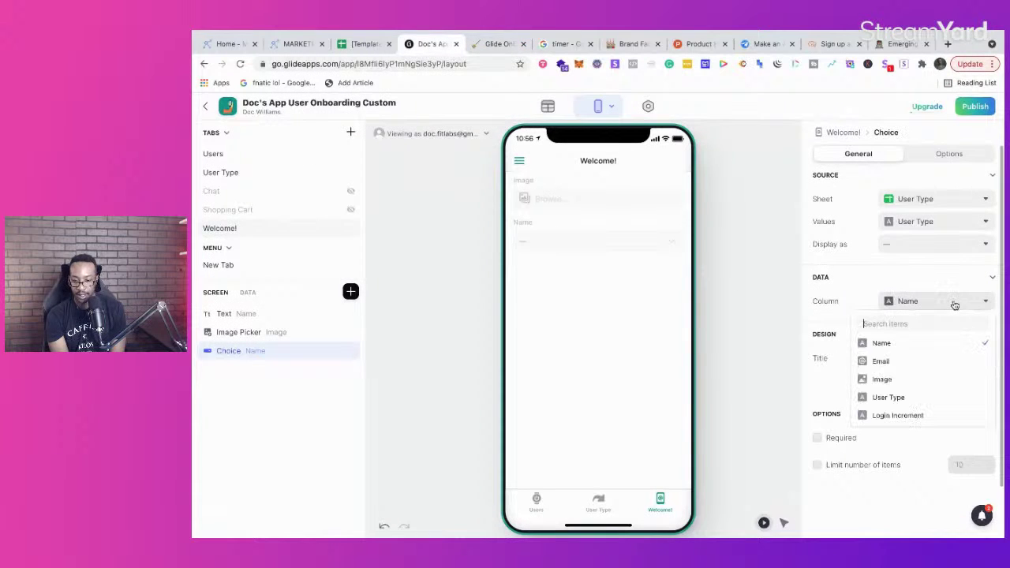
click(929, 398)
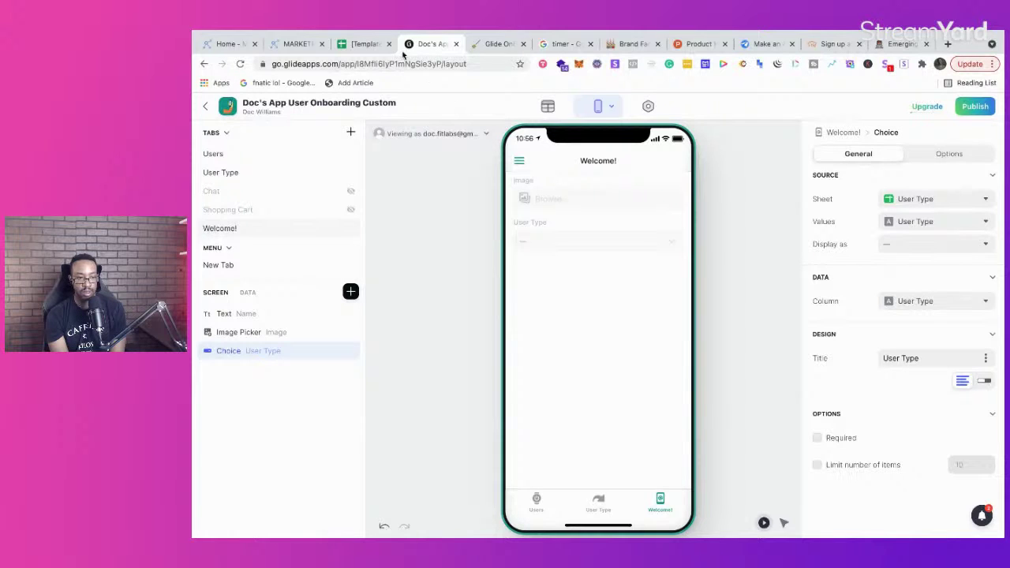
Step: Read the next instruction steps in the Notion guide and return to the Glide editor
click(364, 44)
click(498, 43)
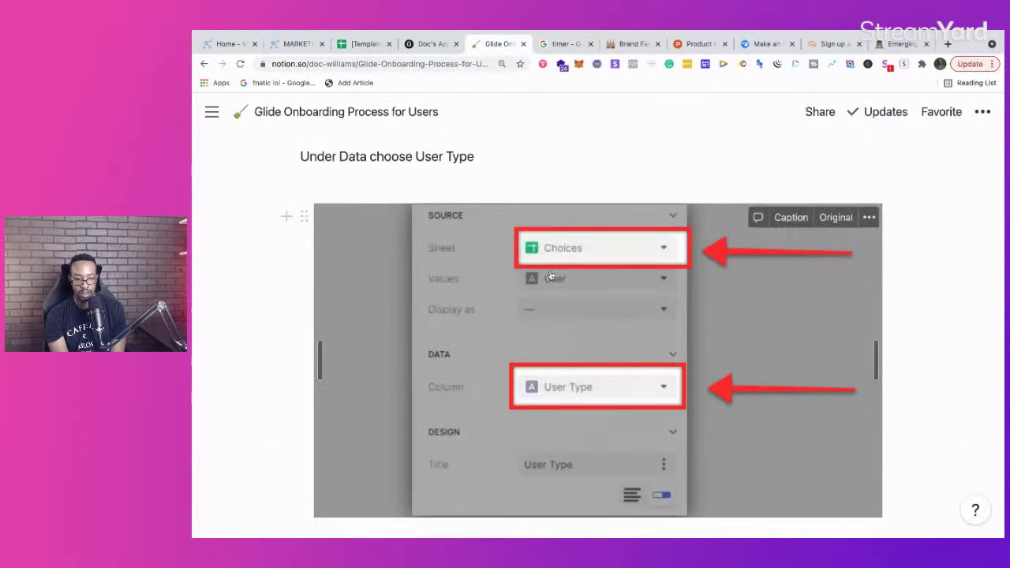
scroll(551, 276, down, 2)
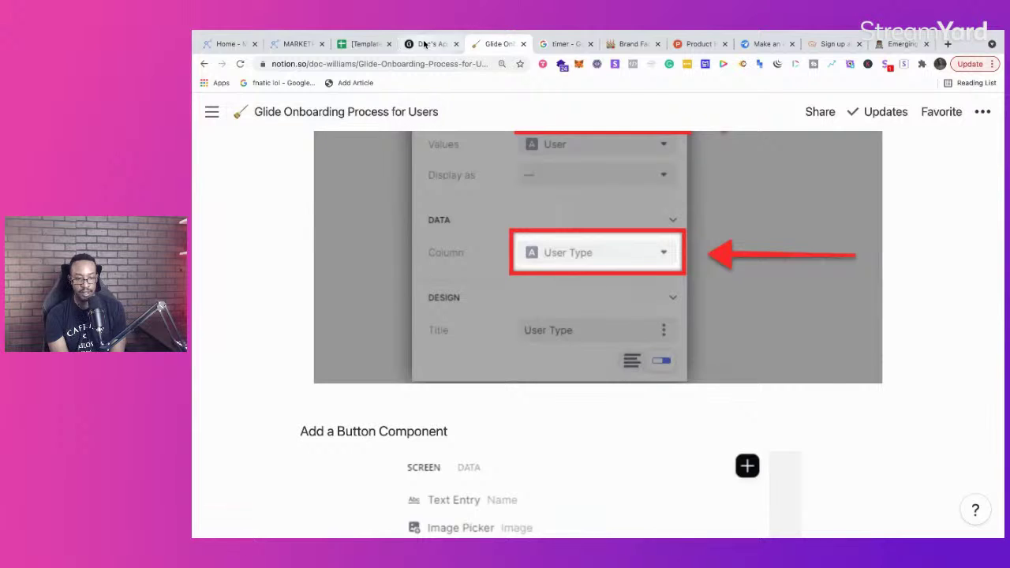
click(425, 45)
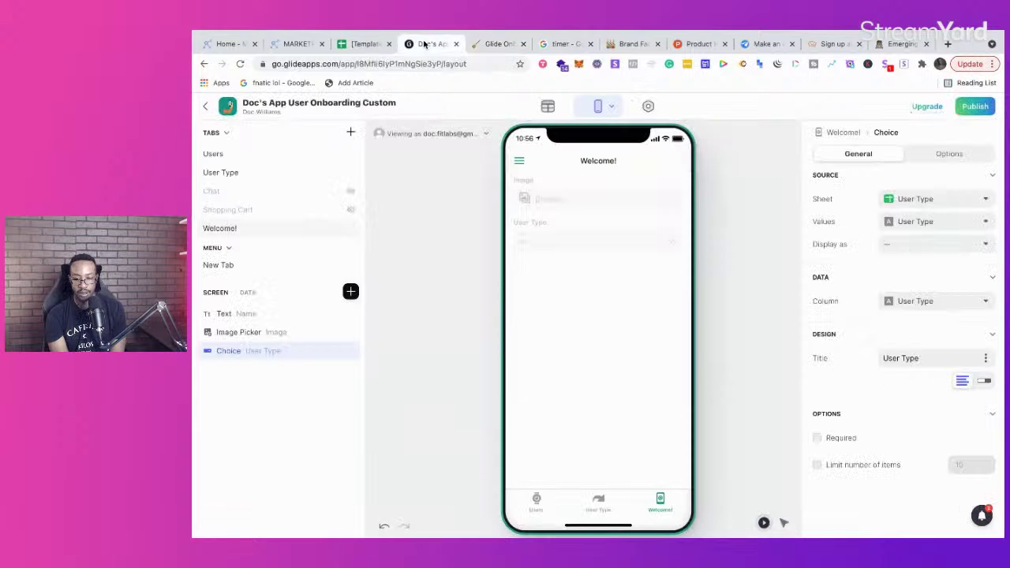
click(495, 45)
scroll(505, 250, down, 3)
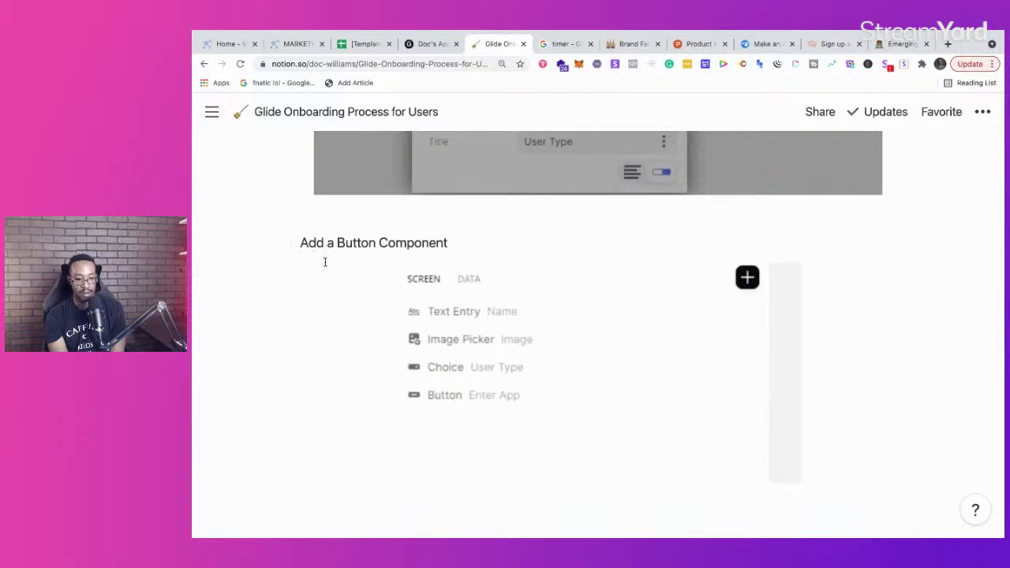
scroll(460, 334, down, 5)
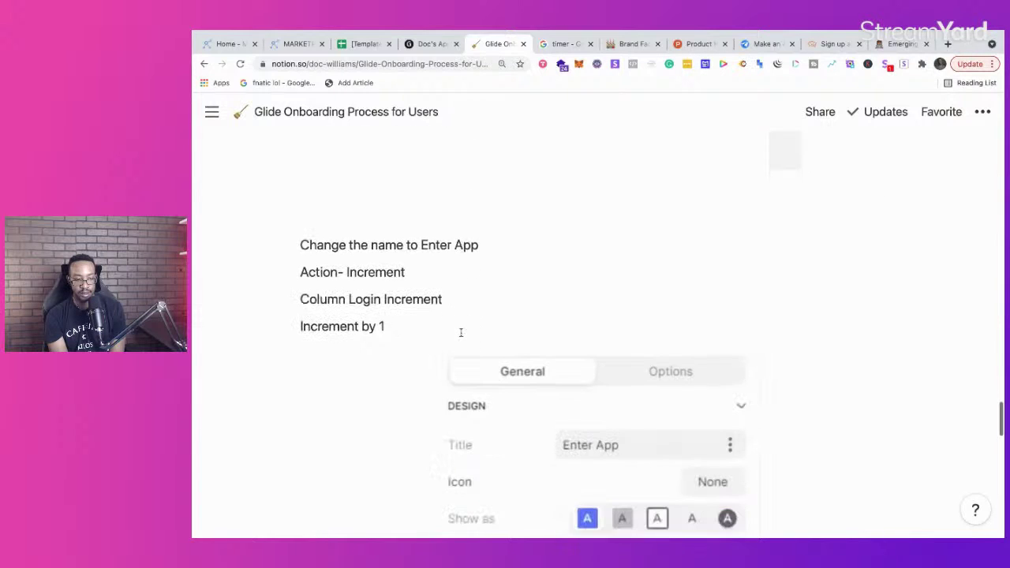
scroll(390, 288, down, 2)
scroll(397, 278, up, 3)
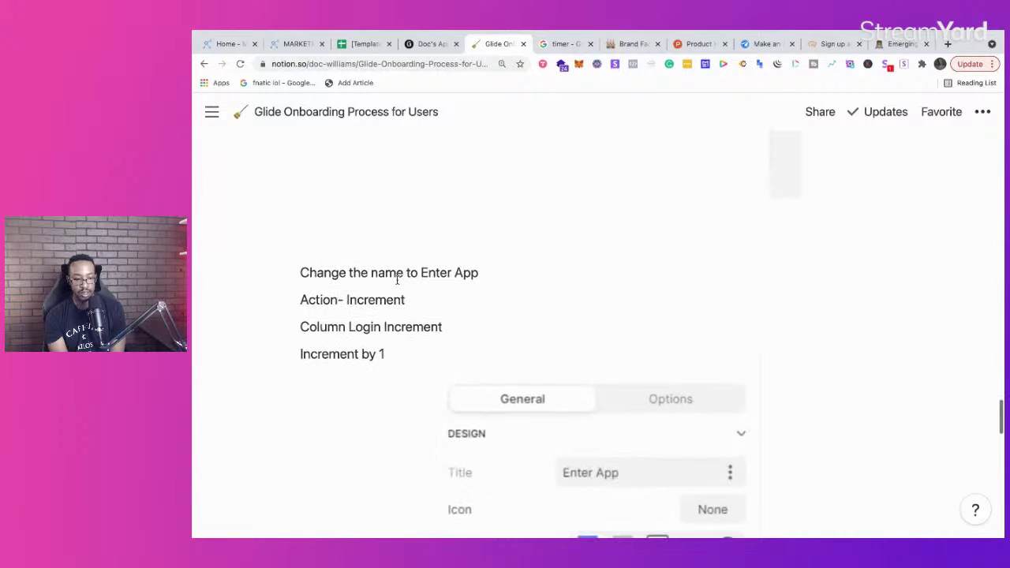
scroll(397, 278, up, 3)
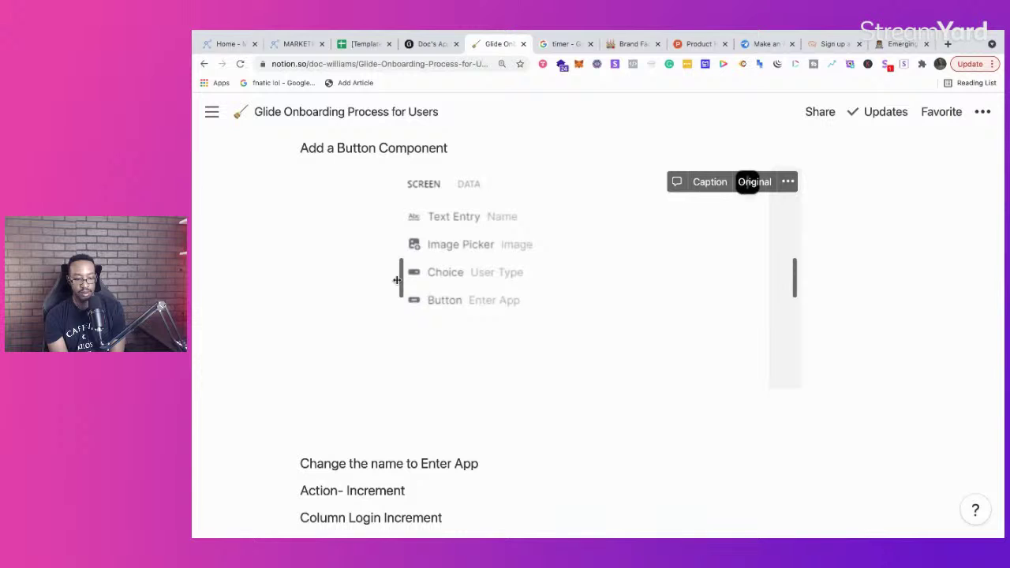
scroll(397, 279, up, 2)
click(418, 44)
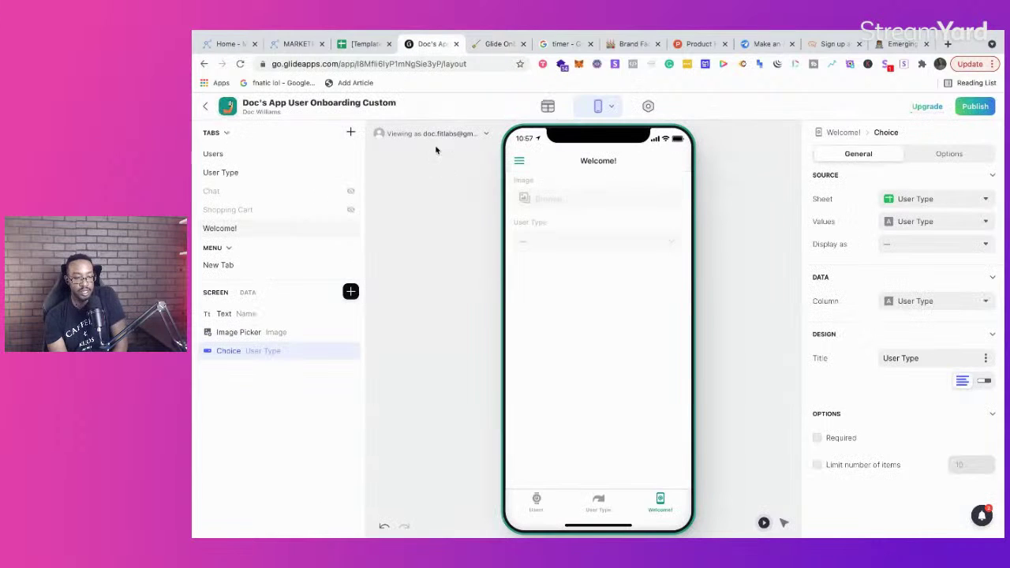
Step: Insert a Button component on the Welcome screen by searching 'bu'
click(351, 292)
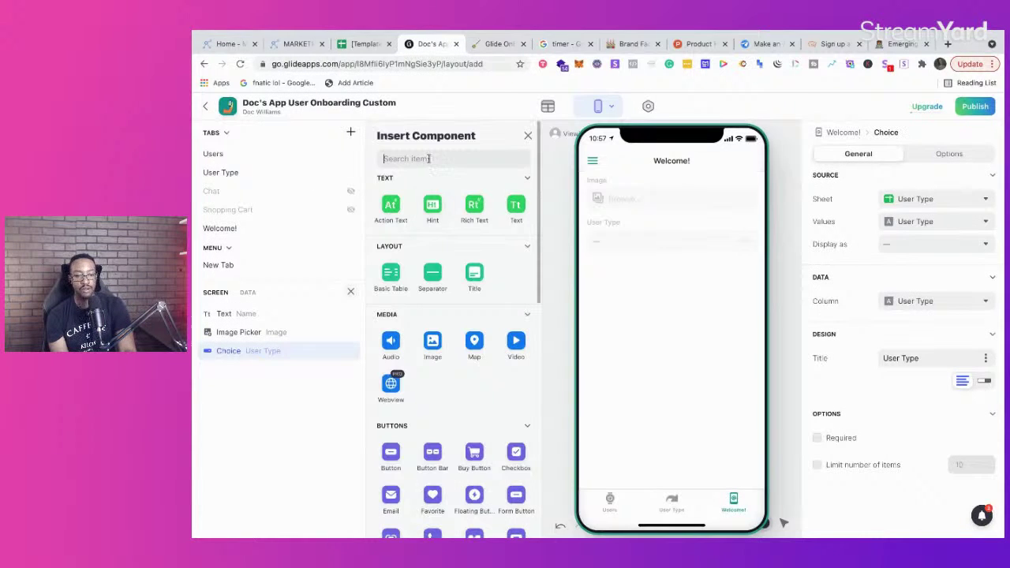
text(bu)
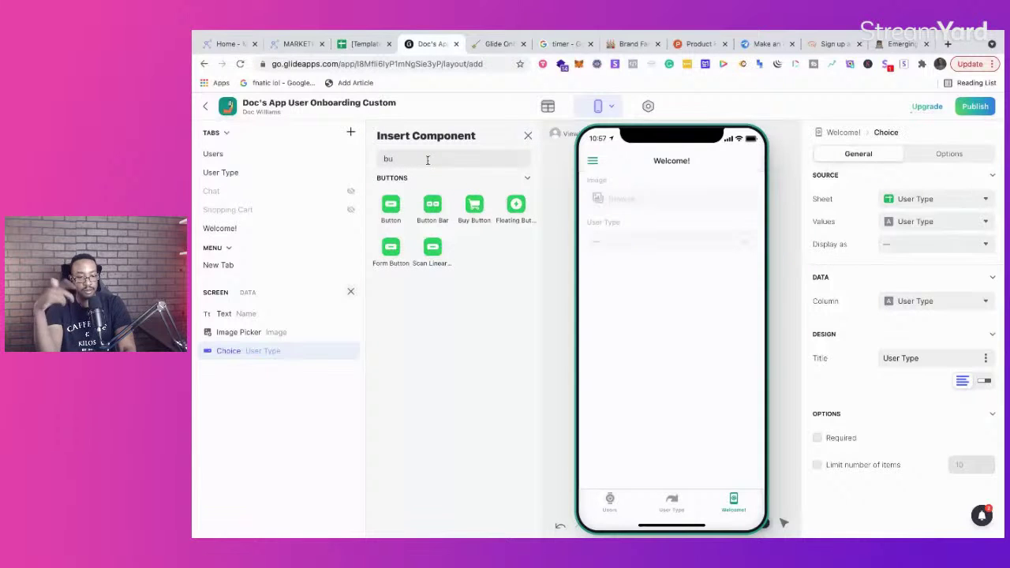
key(Return)
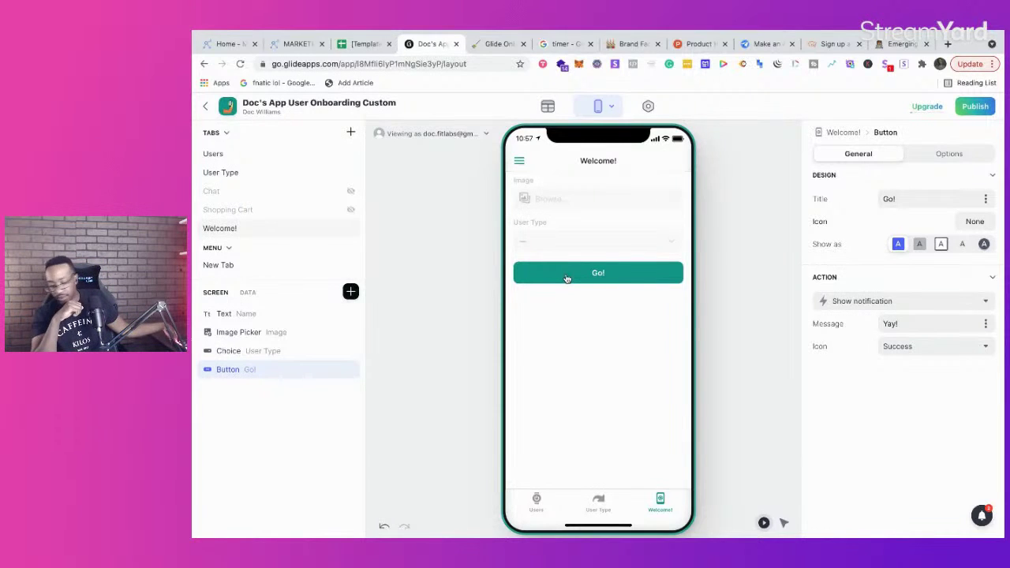
Step: Change the button's title from 'Go!' to 'Enter App'
click(480, 48)
scroll(538, 308, up, 5)
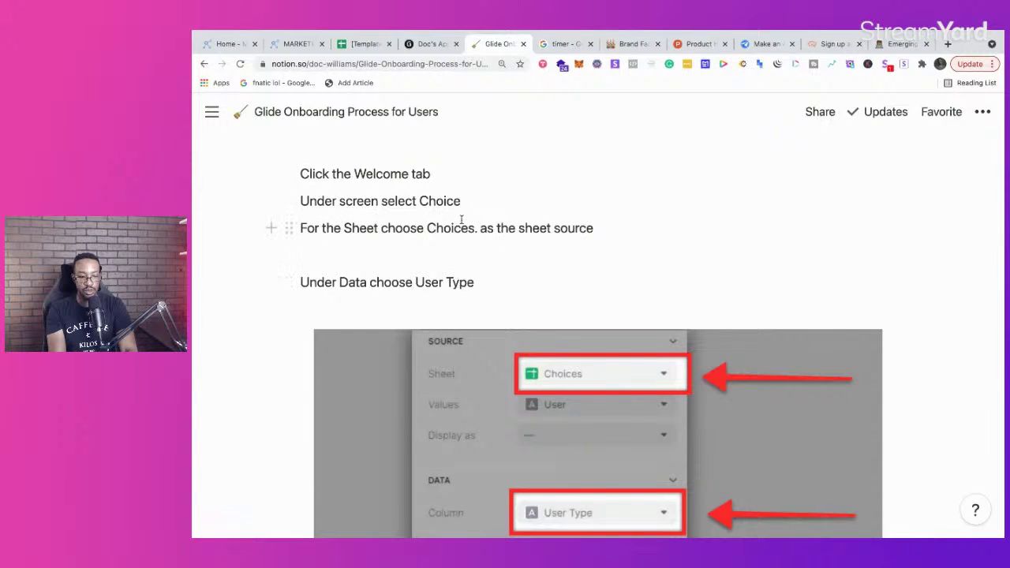
scroll(464, 229, down, 8)
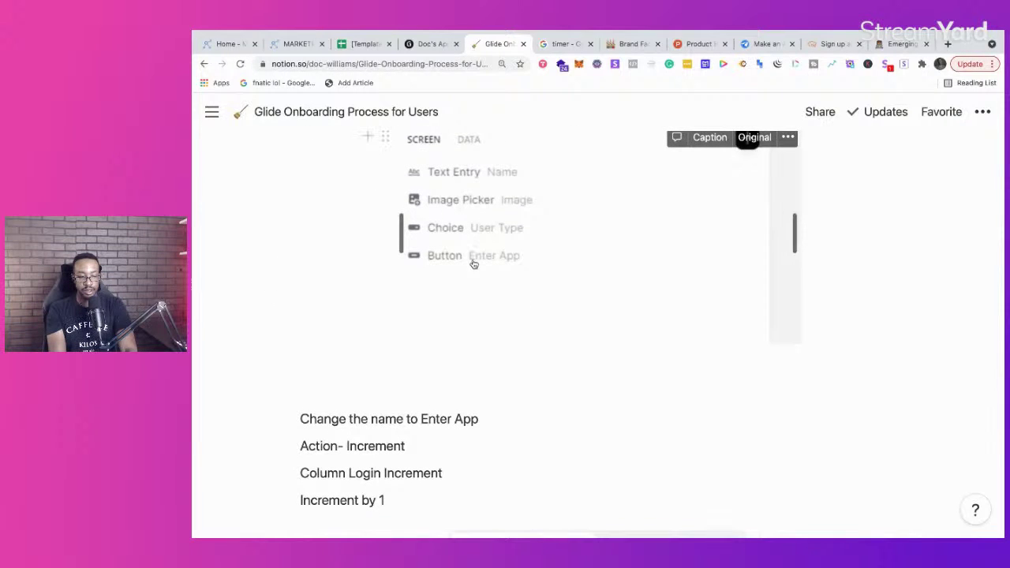
drag(478, 419, 421, 419)
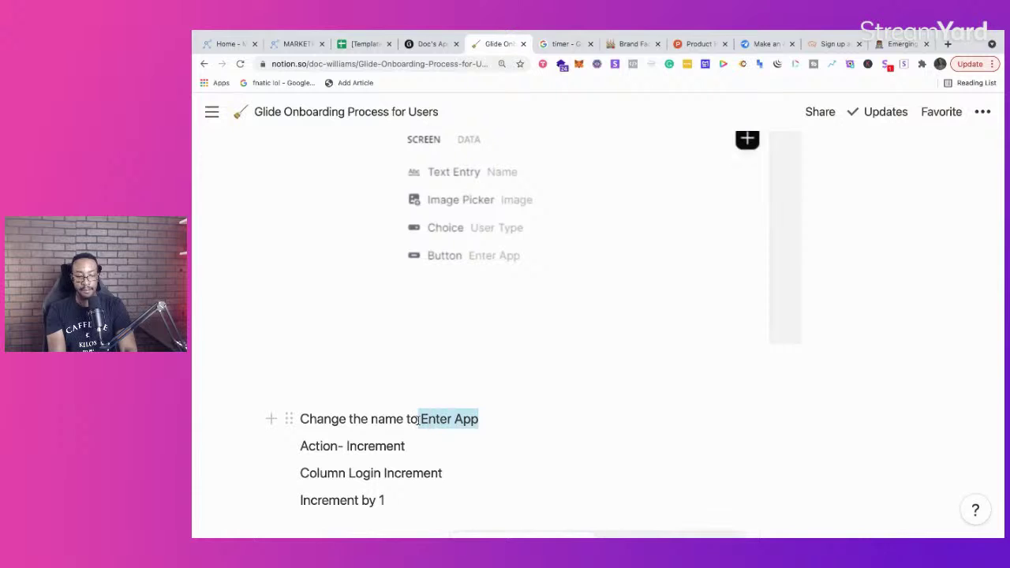
click(430, 44)
click(910, 202)
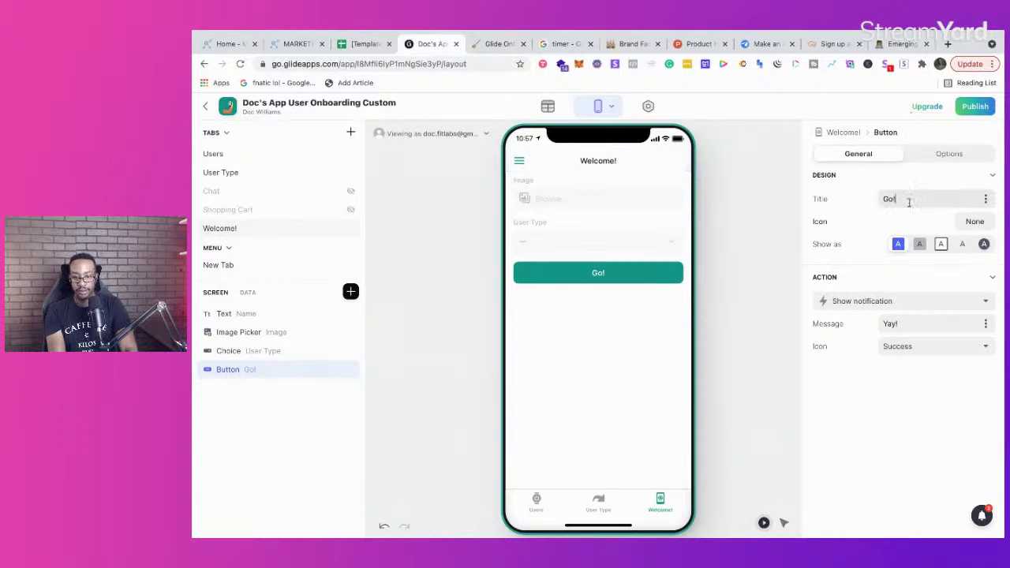
drag(910, 202, 867, 207)
text(Enter App)
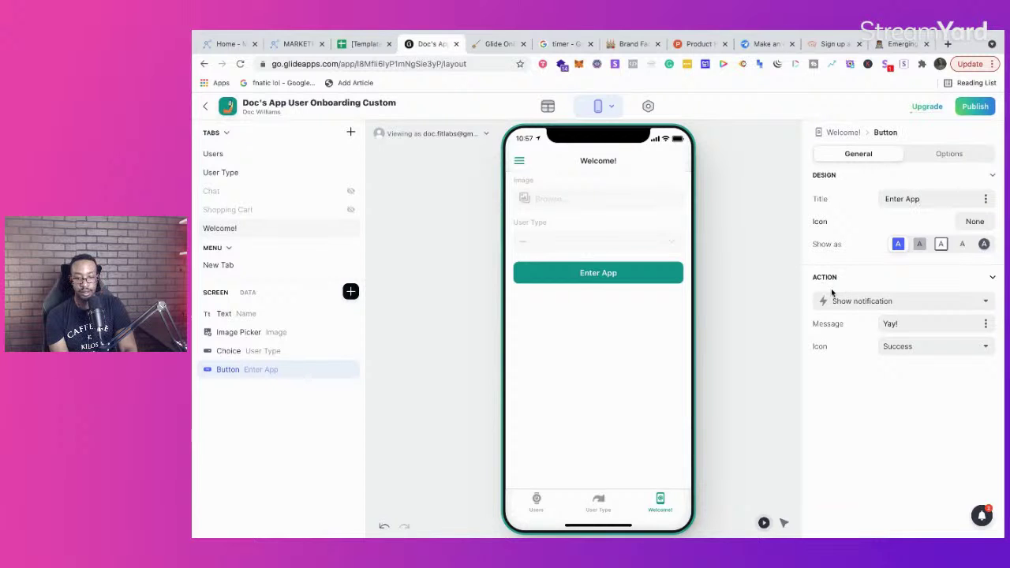
Step: Read ahead in the onboarding notes, zooming the page out, then return to Glide
click(497, 45)
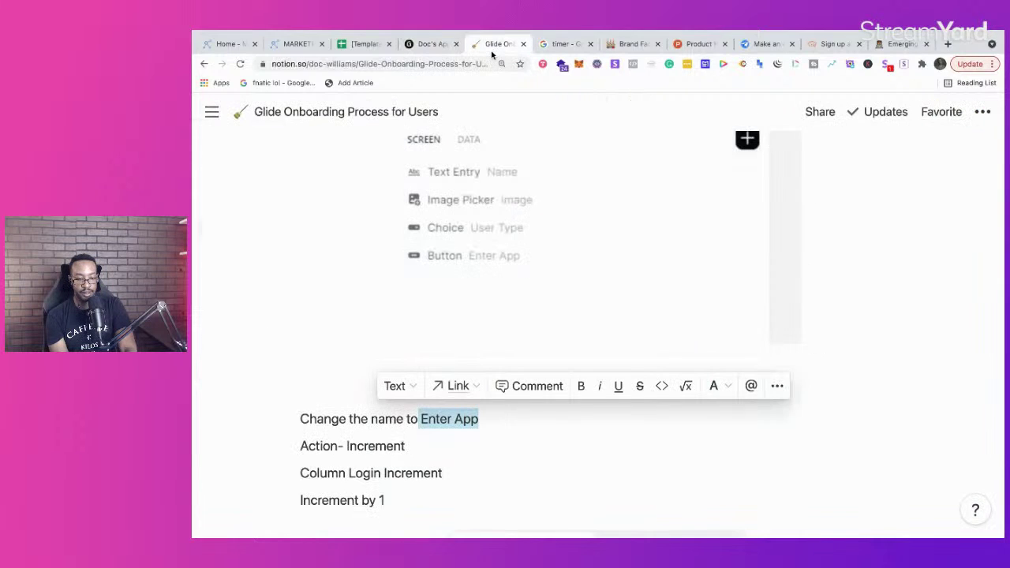
click(402, 447)
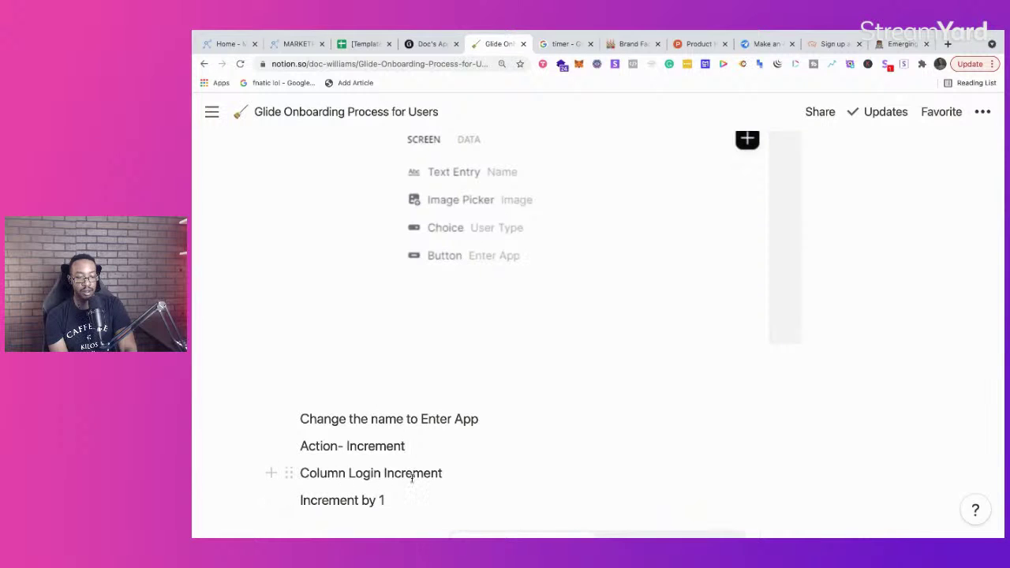
scroll(419, 323, down, 4)
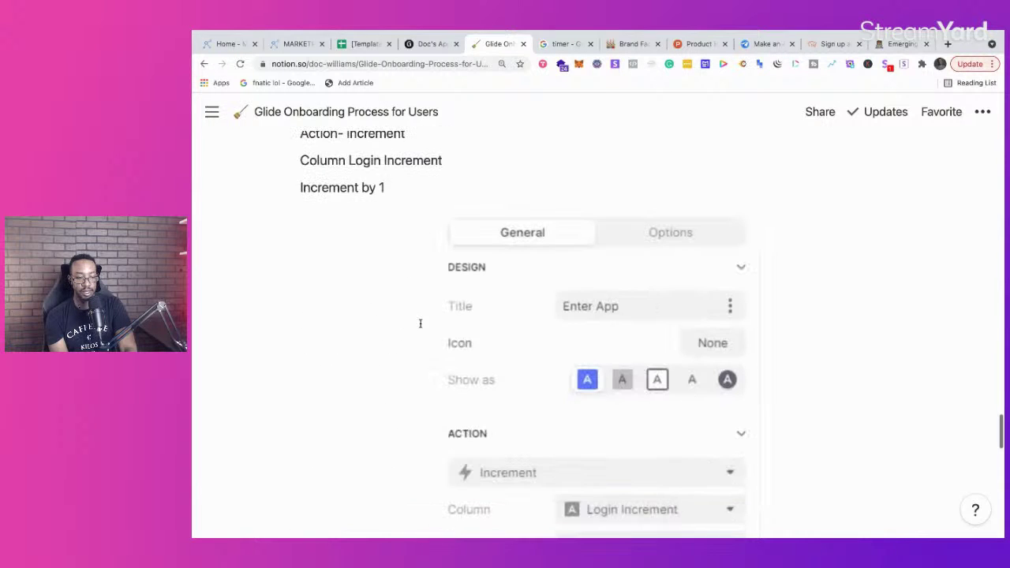
scroll(420, 323, down, 6)
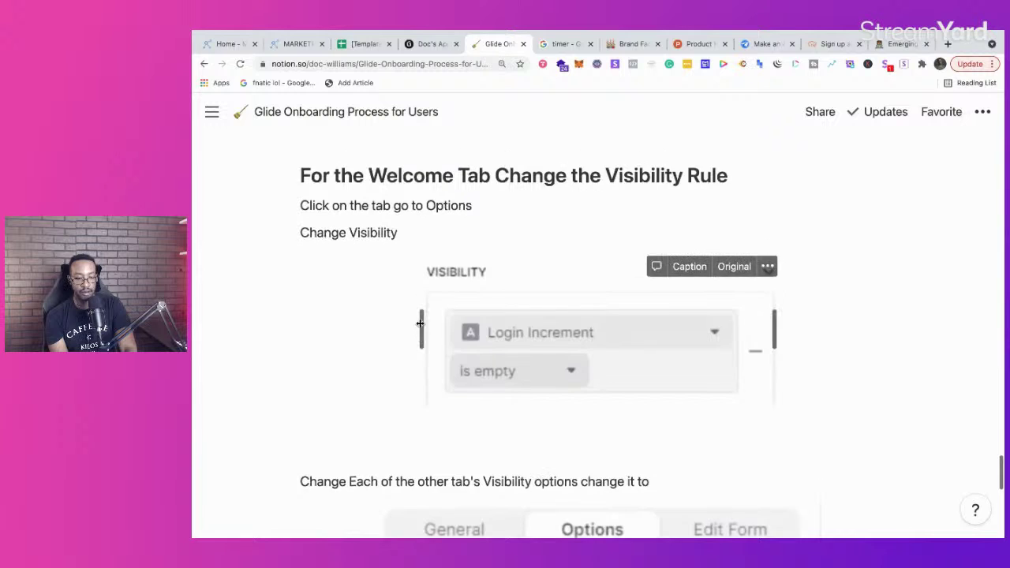
scroll(420, 323, up, 6)
scroll(420, 323, up, 6)
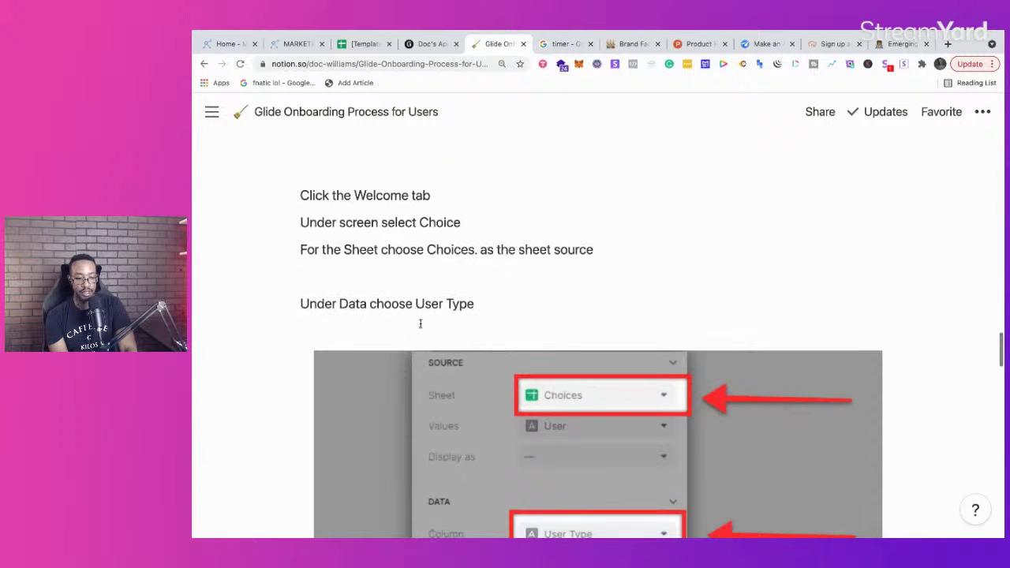
scroll(422, 328, down, 3)
scroll(422, 328, down, 5)
scroll(421, 327, down, 3)
scroll(420, 323, down, 6)
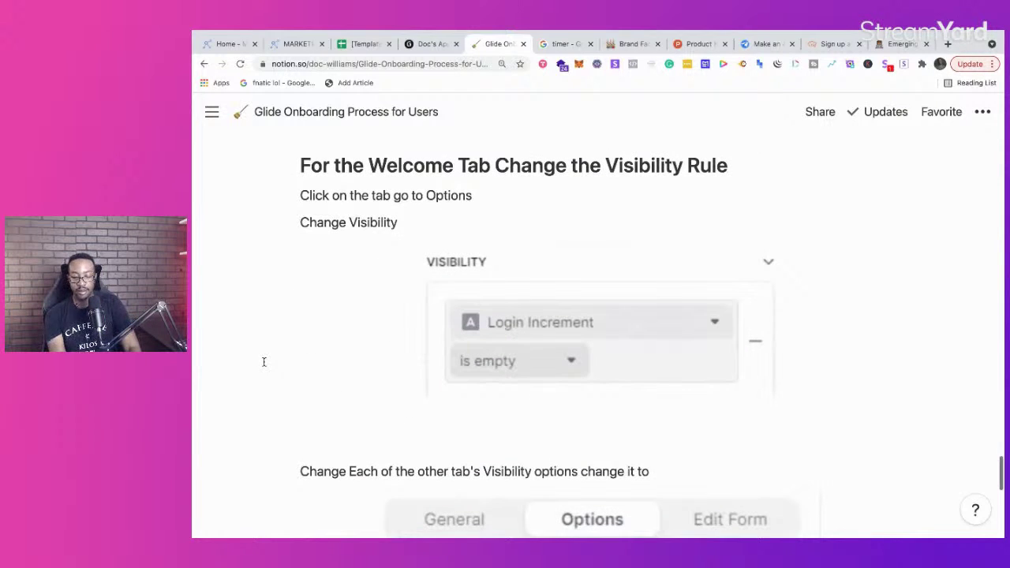
key(ctrl+minus)
key(ctrl+minus)
key(ctrl+minus)
scroll(430, 298, up, 15)
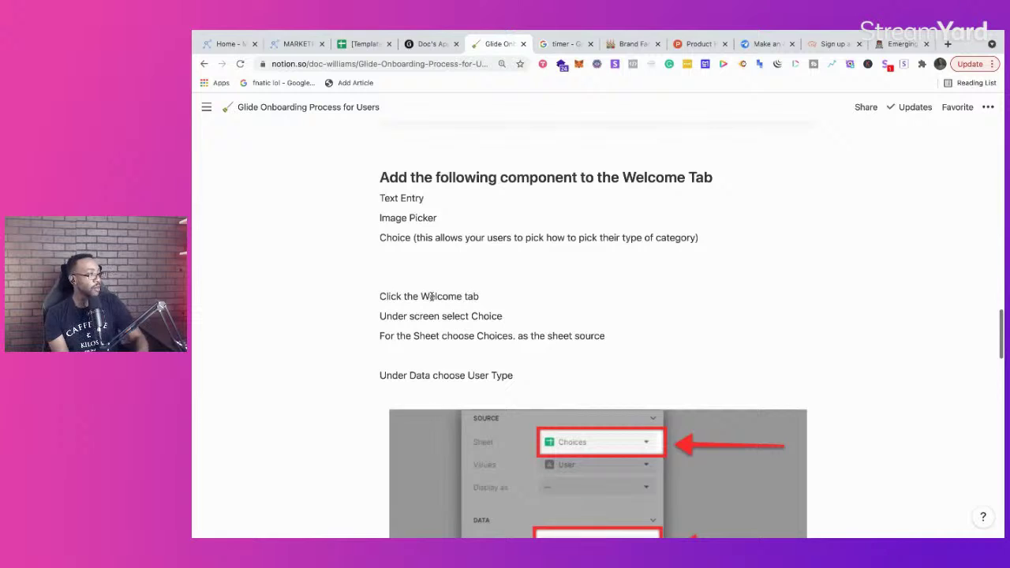
click(427, 44)
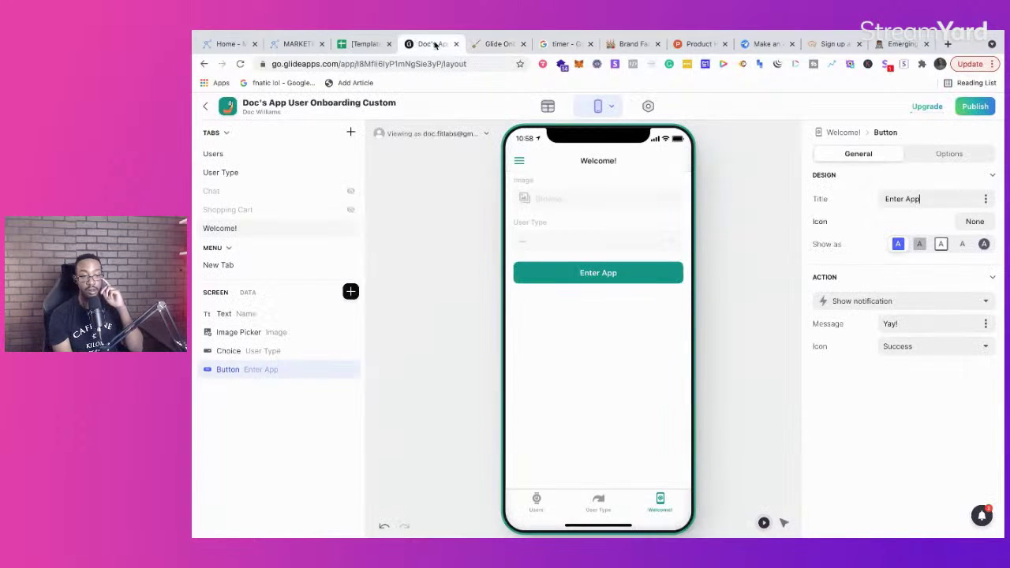
Step: Change the Users table's Login Increment column to type Number with precision 1
click(546, 108)
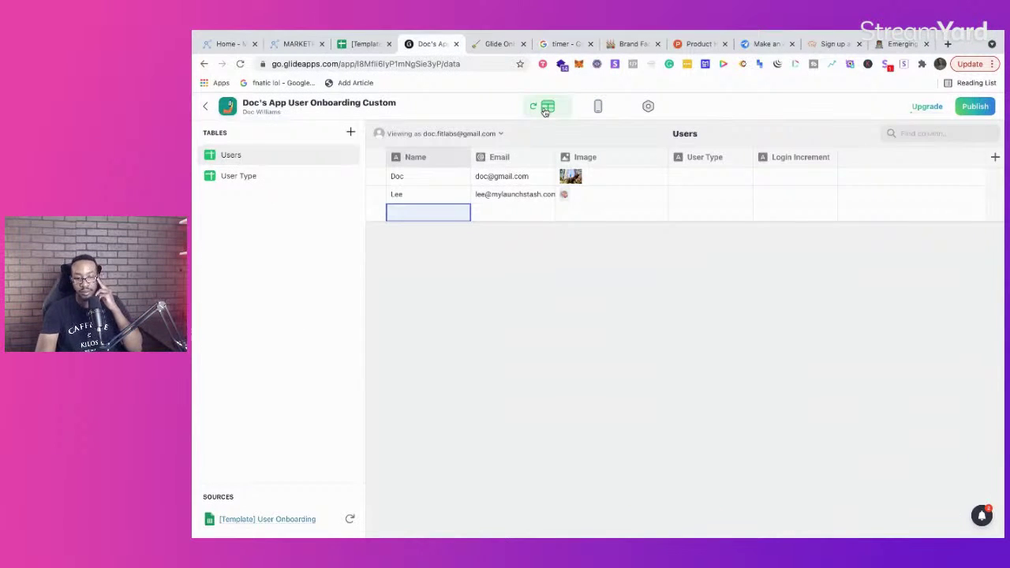
click(828, 158)
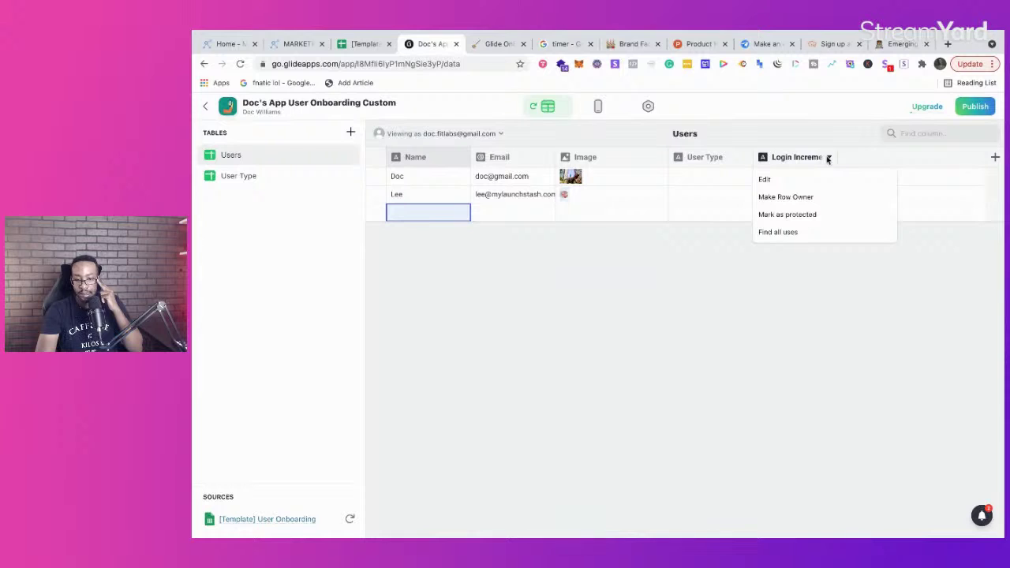
click(805, 179)
click(729, 208)
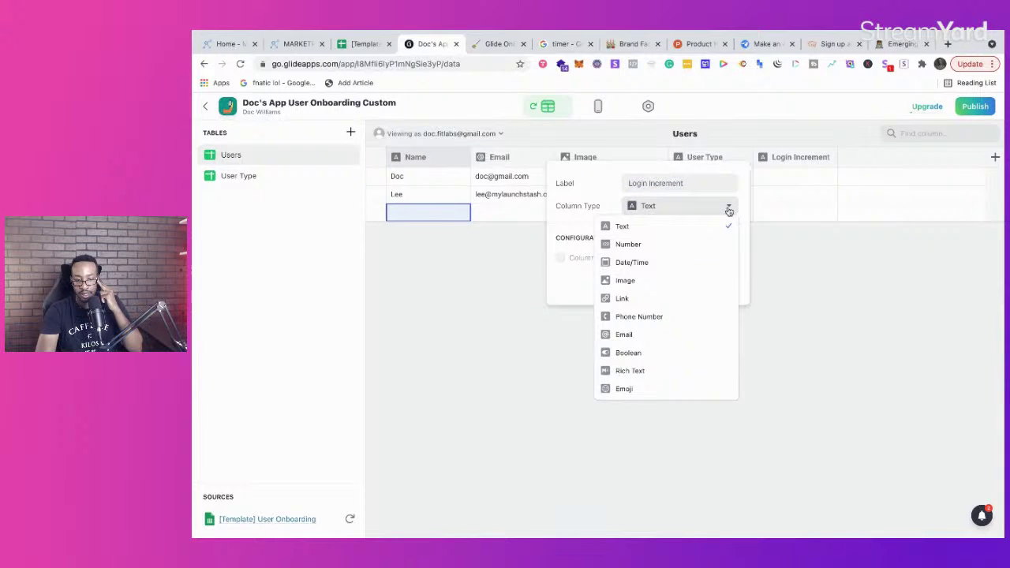
click(687, 245)
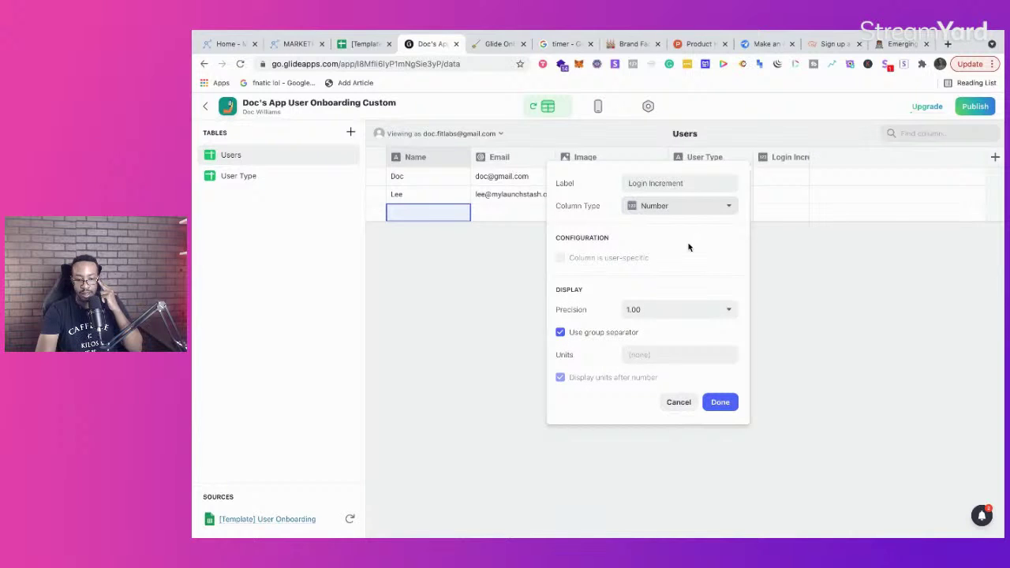
click(701, 309)
click(692, 334)
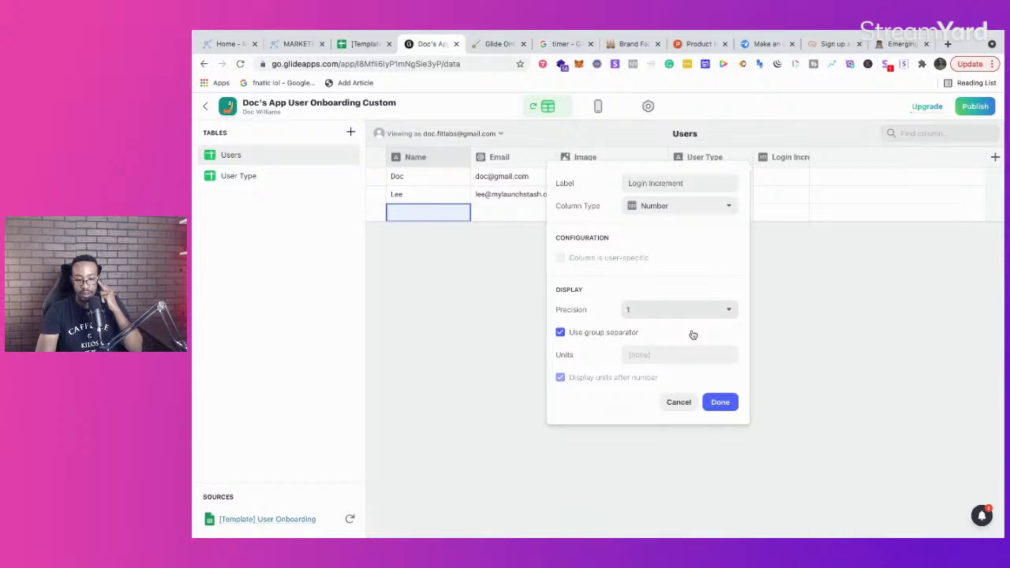
click(703, 215)
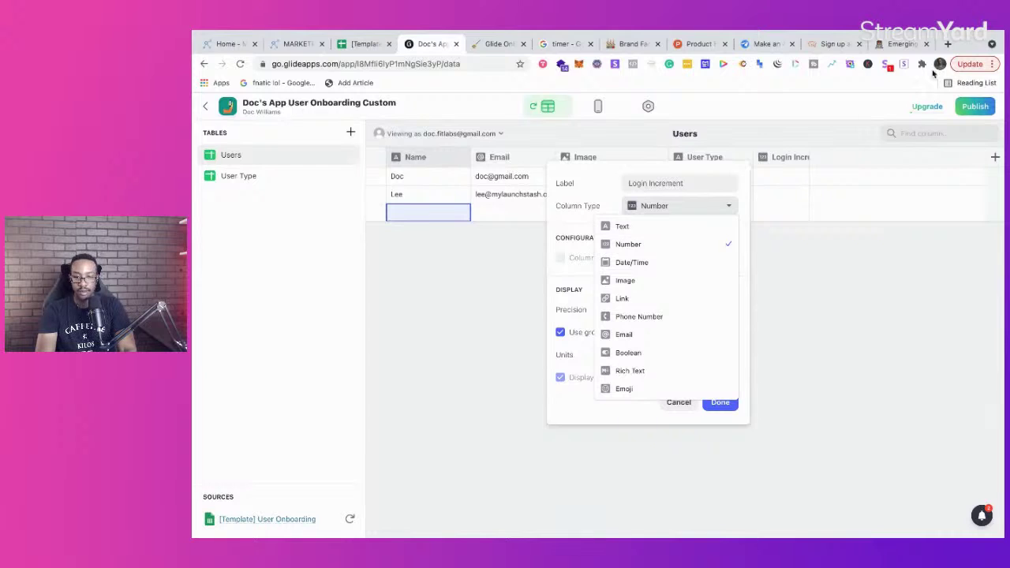
click(948, 44)
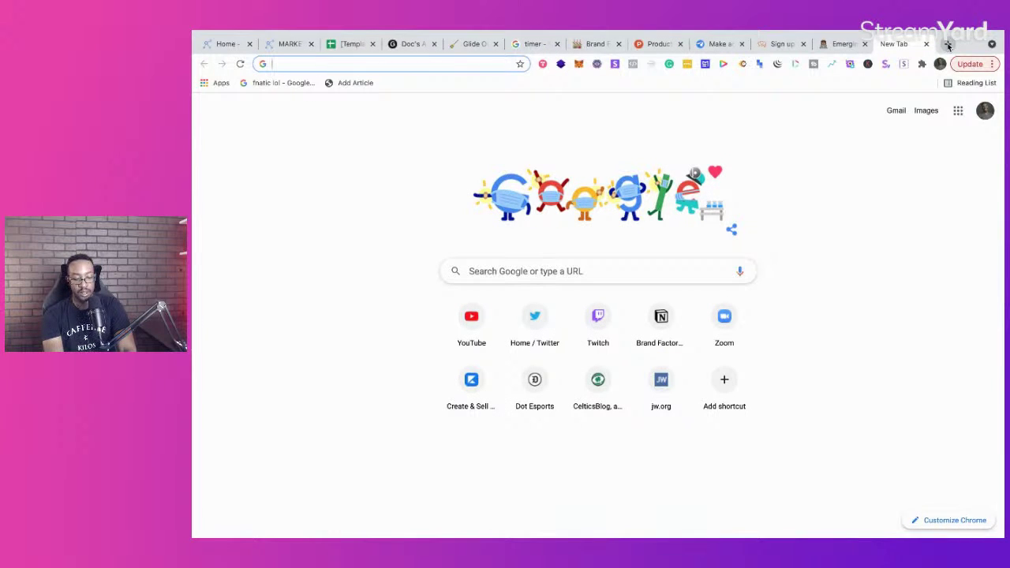
Step: Search Google for 'glide apps number increments' and open the Glide Library's Increment value article
text(glide apps number incre)
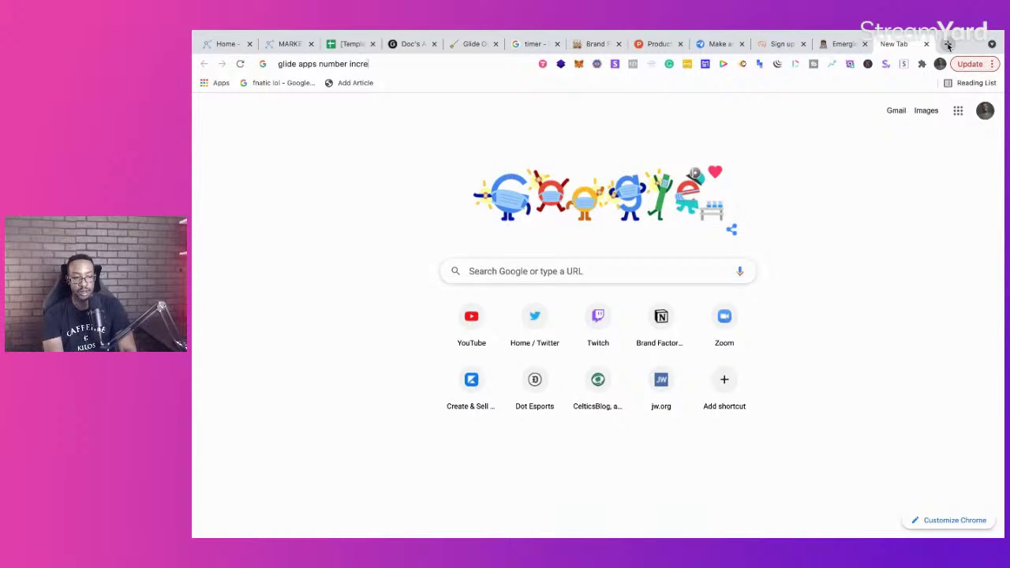
text(ments)
key(Return)
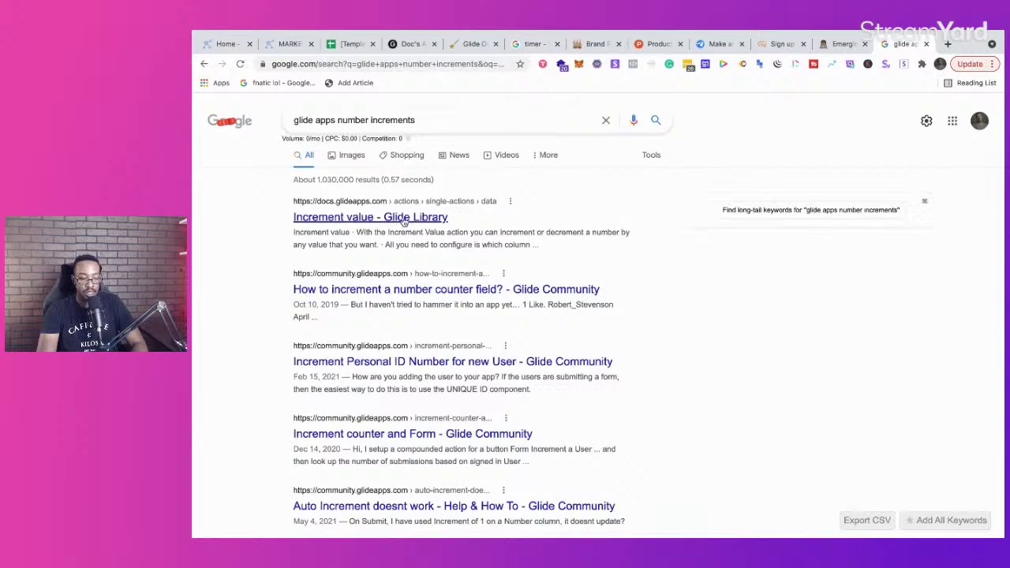
click(404, 220)
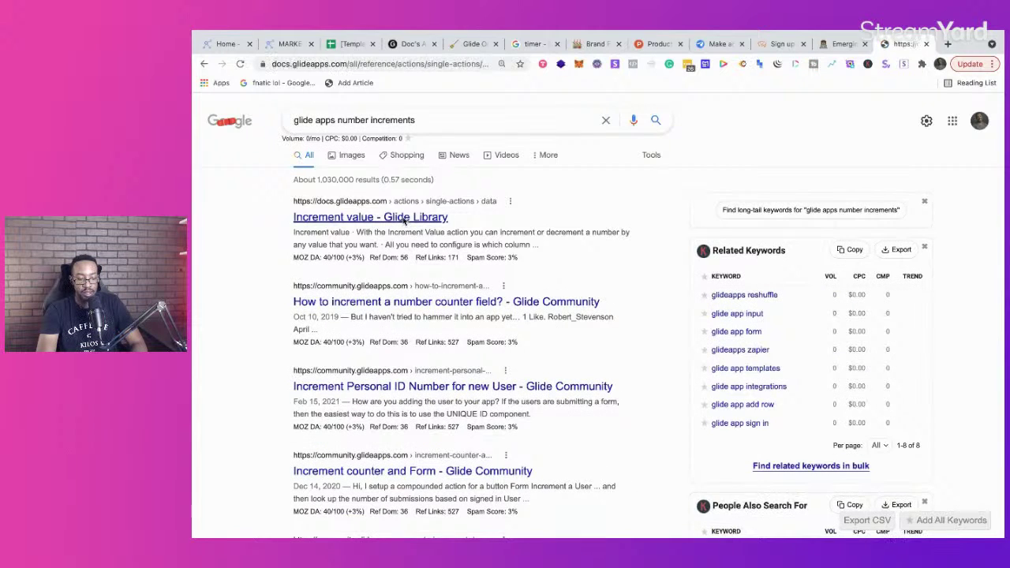
Step: View the enlarged increment example animation on the Glide Docs Increment value page
scroll(478, 322, down, 5)
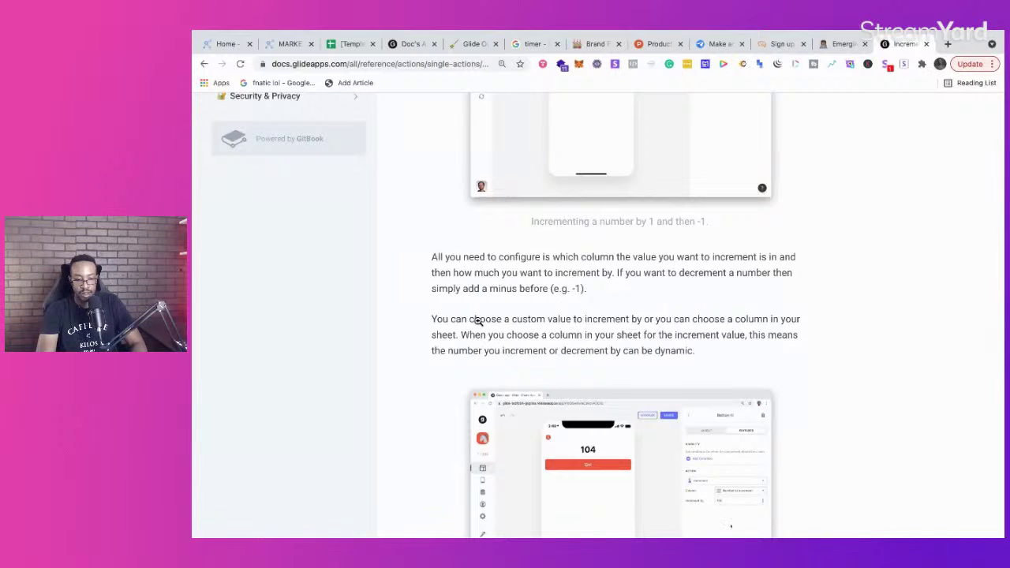
scroll(477, 322, down, 5)
scroll(479, 321, up, 3)
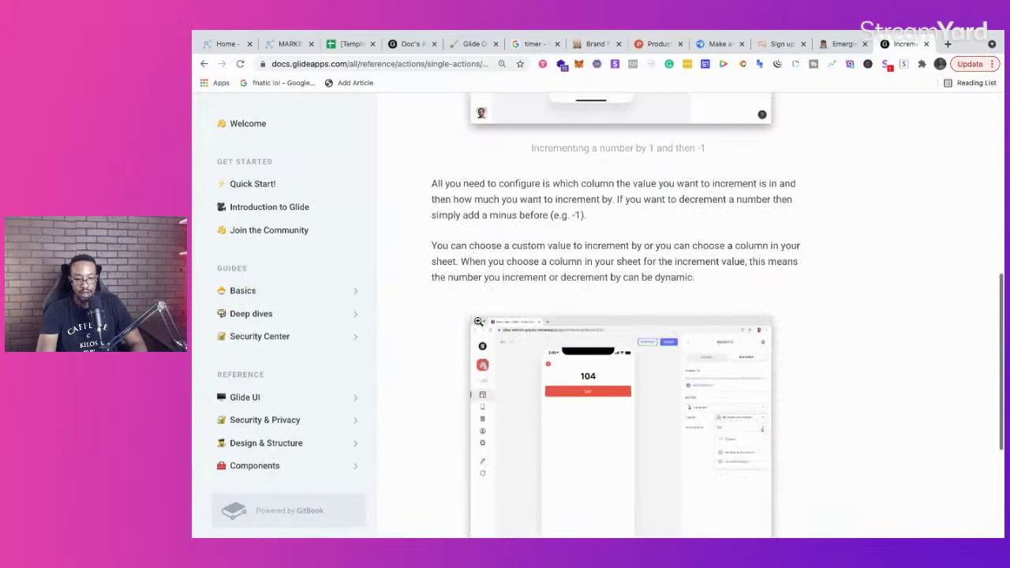
scroll(479, 322, up, 1)
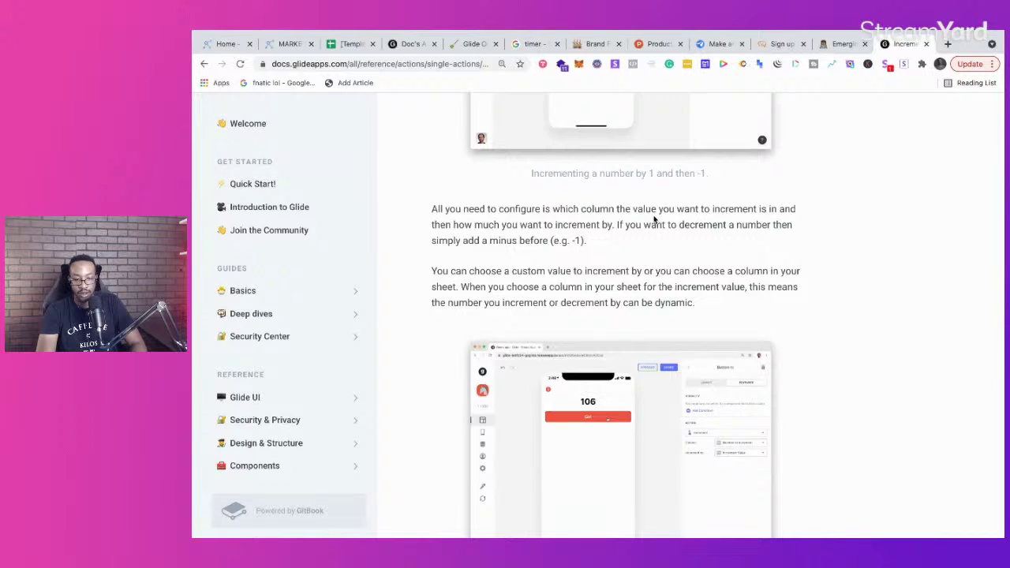
click(654, 433)
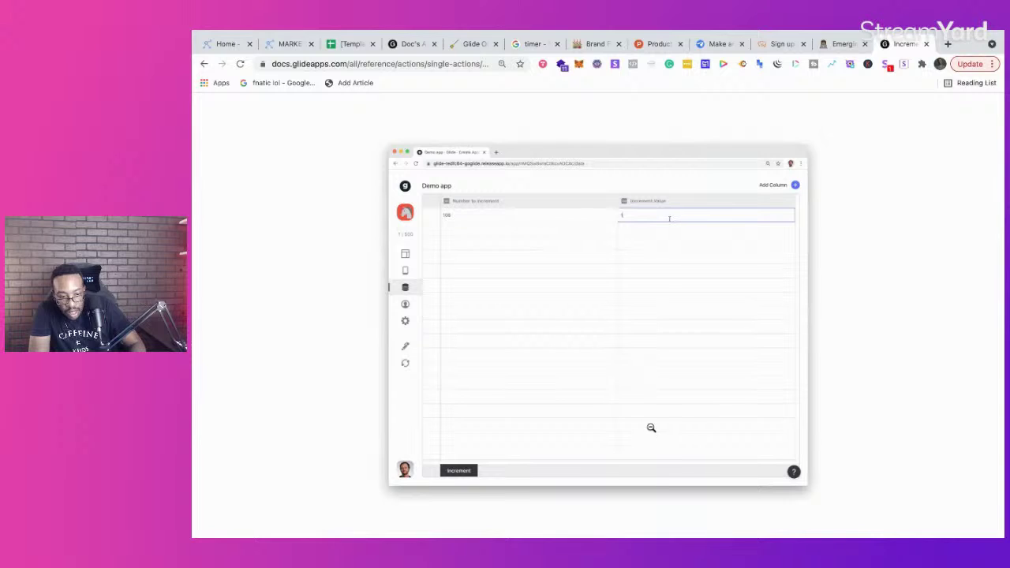
click(351, 393)
scroll(573, 270, up, 3)
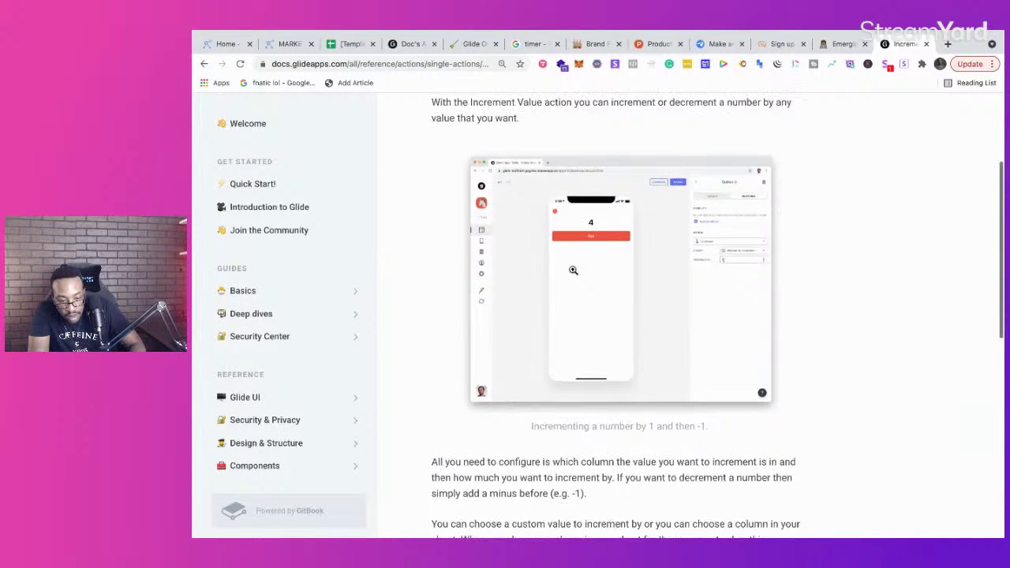
click(574, 270)
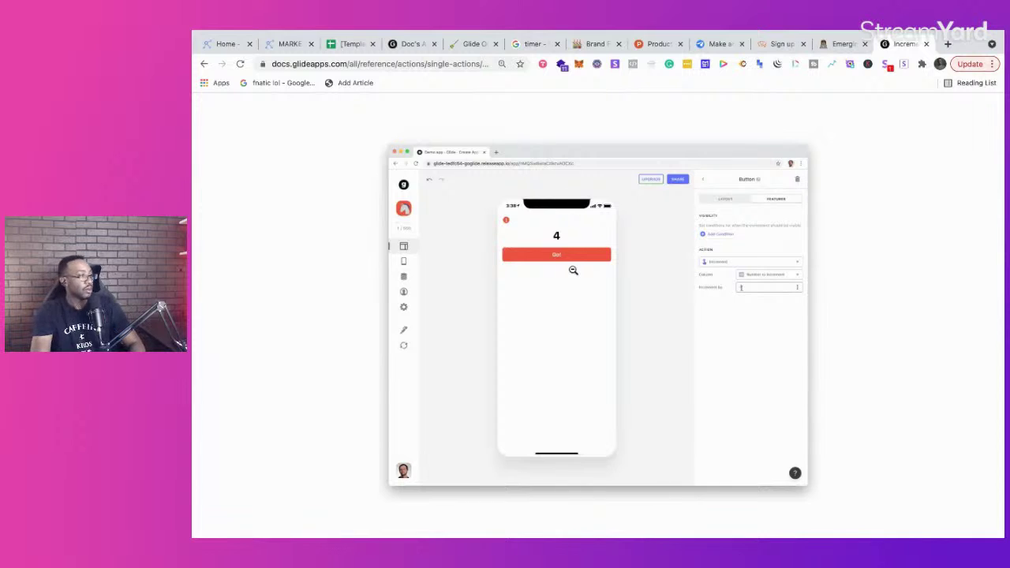
click(385, 45)
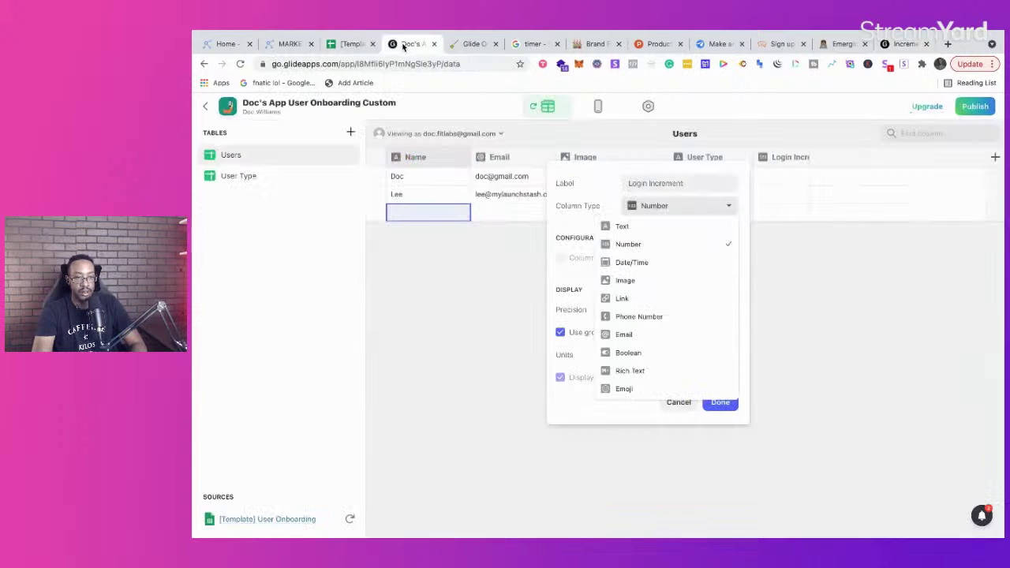
Step: Save Login Increment as a Number column with precision 1 (whole numbers)
click(531, 273)
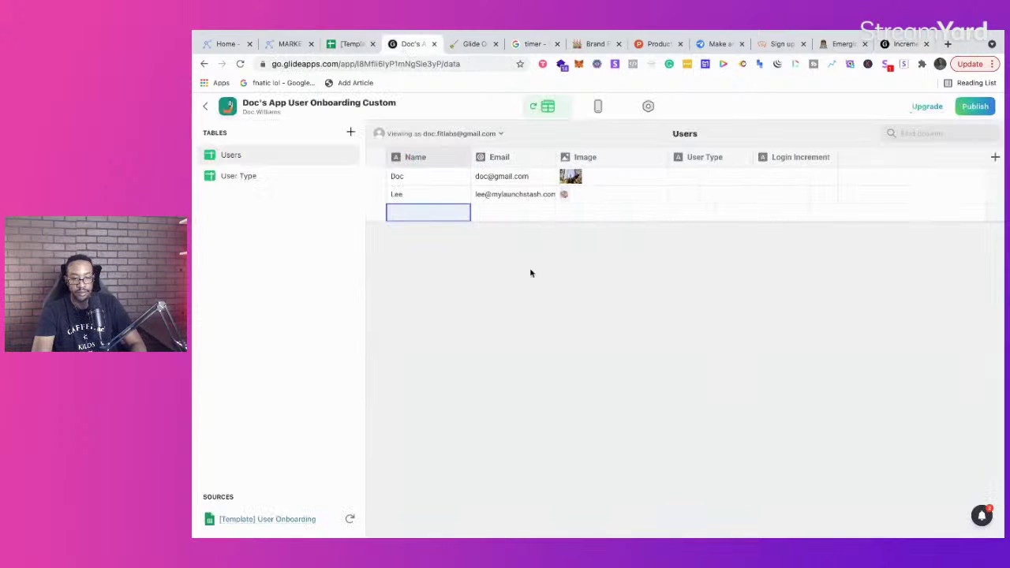
click(828, 158)
click(780, 180)
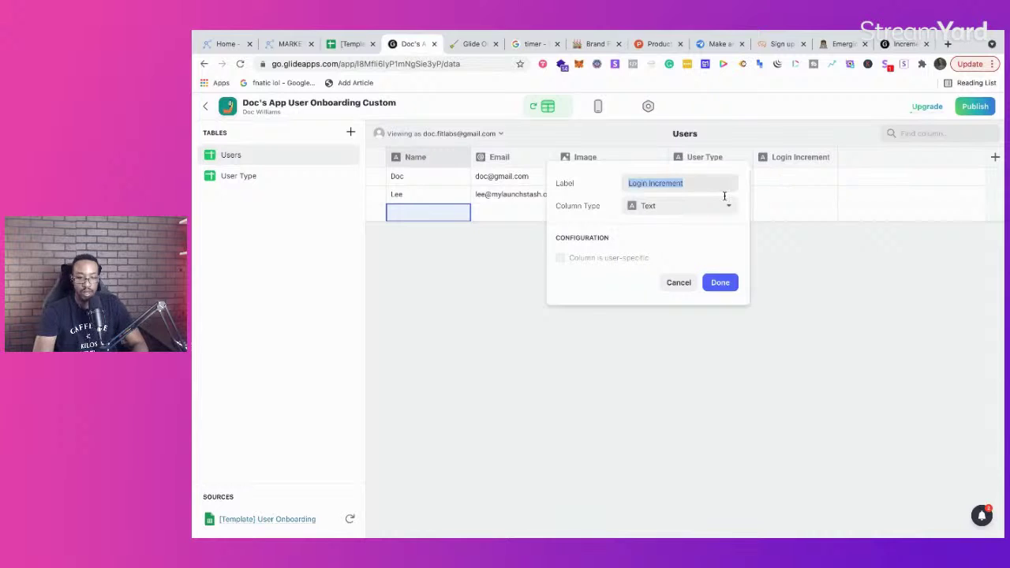
click(706, 207)
click(675, 246)
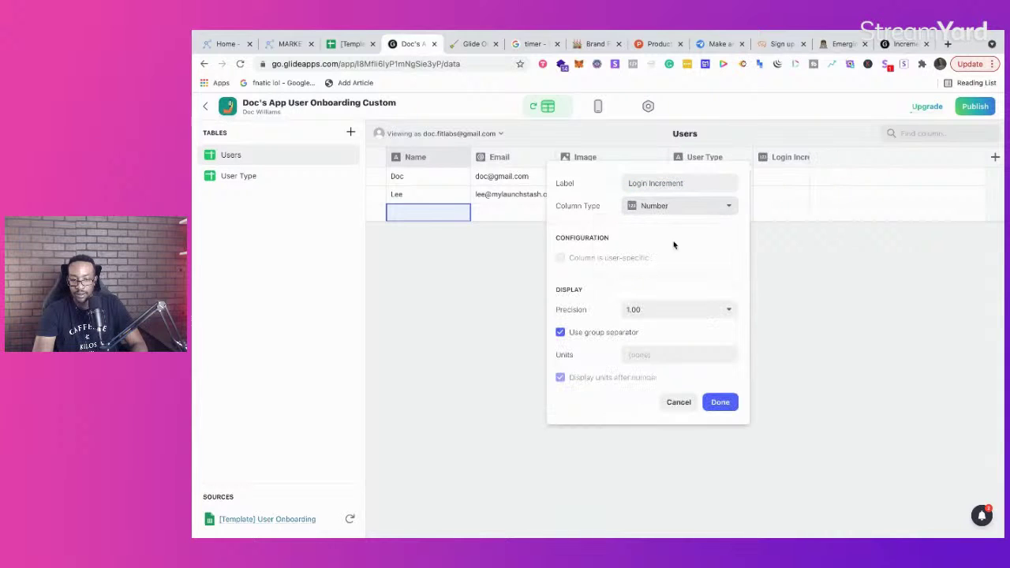
click(647, 309)
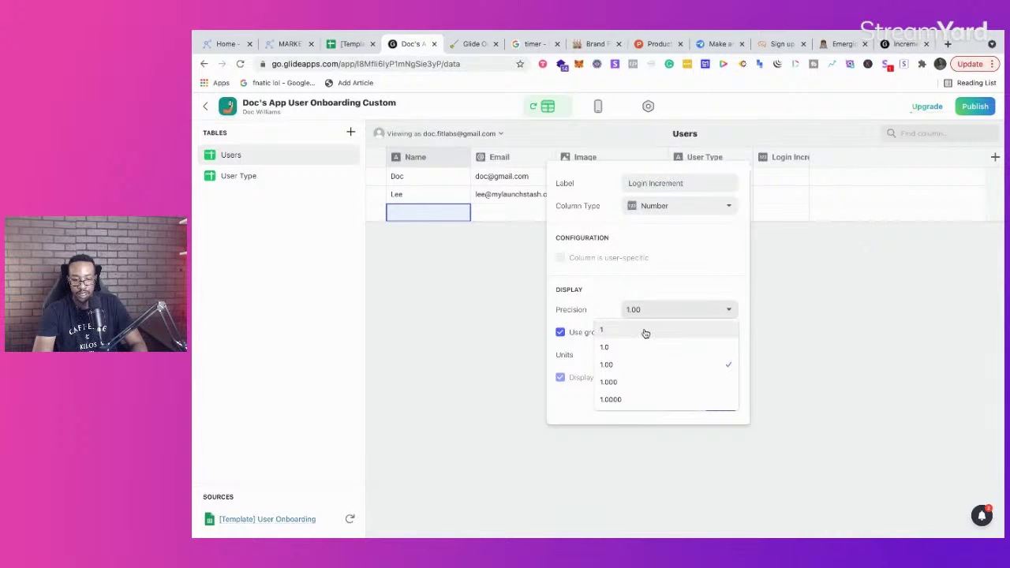
click(643, 332)
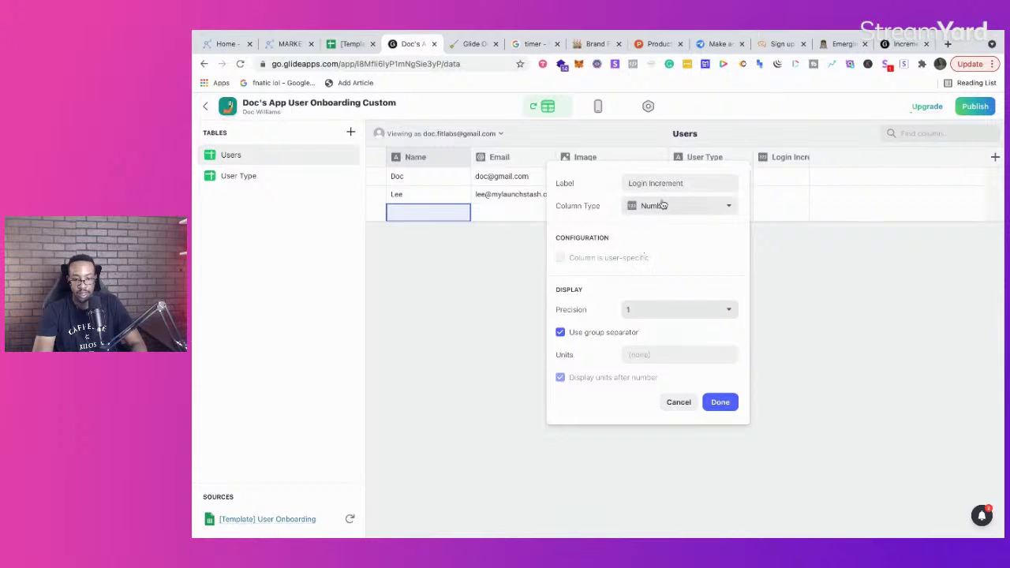
click(715, 402)
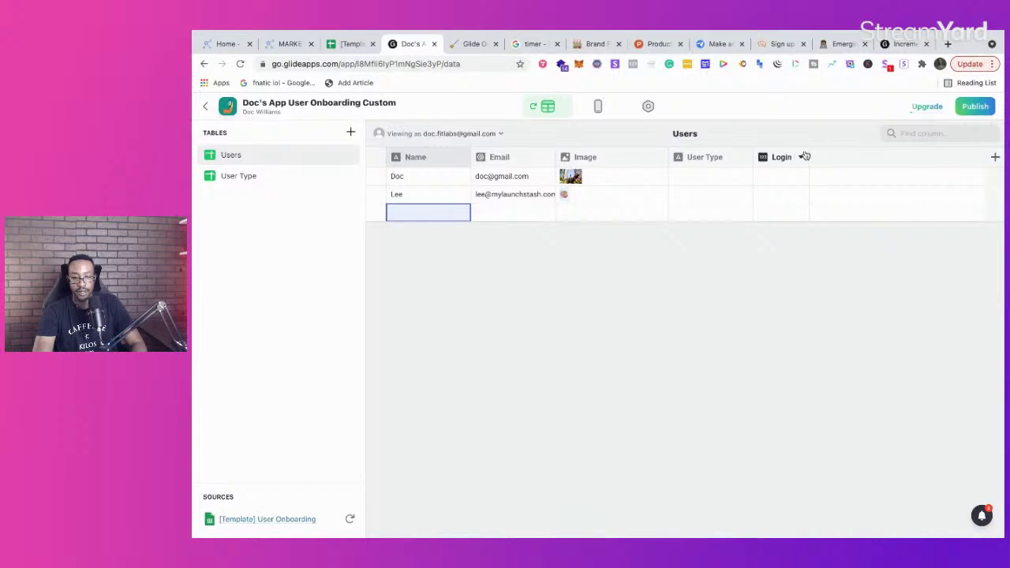
Step: Widen the Login Increment column and return to the Welcome! screen layout
drag(811, 156, 834, 155)
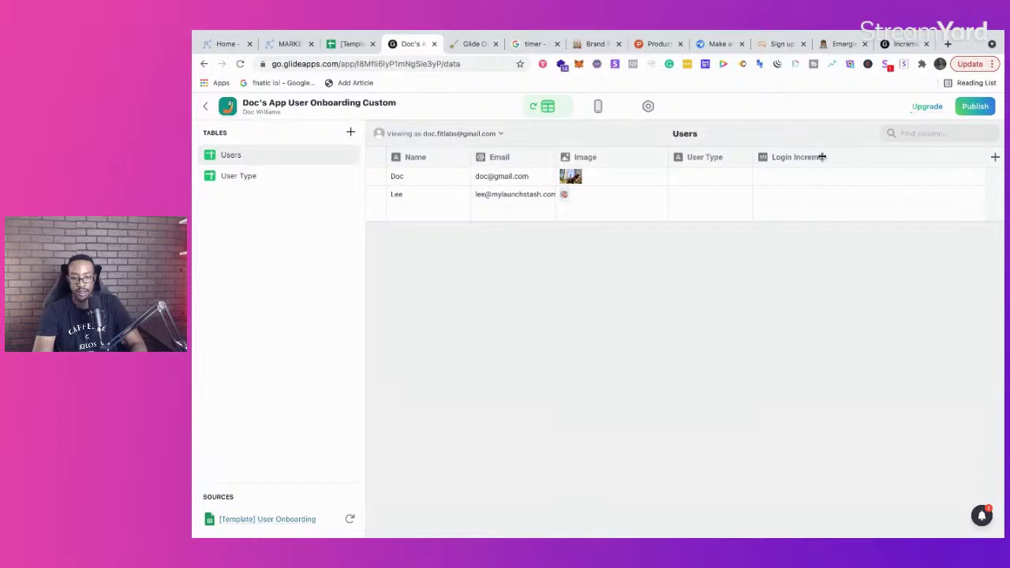
click(598, 108)
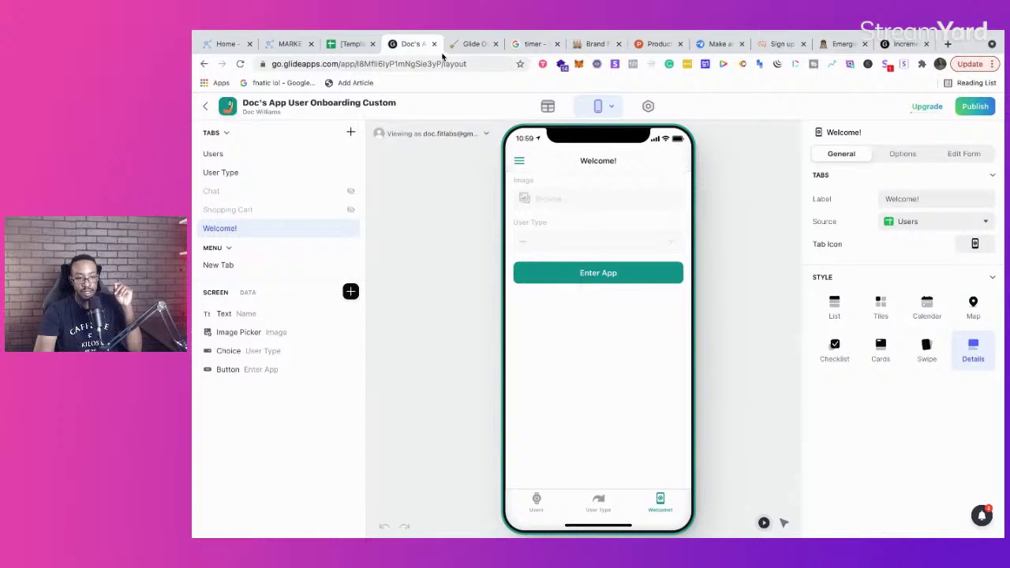
click(470, 44)
Step: Scroll the Notion guide to the Add a Button Component and Increment steps, then return to Glide
scroll(466, 292, down, 2)
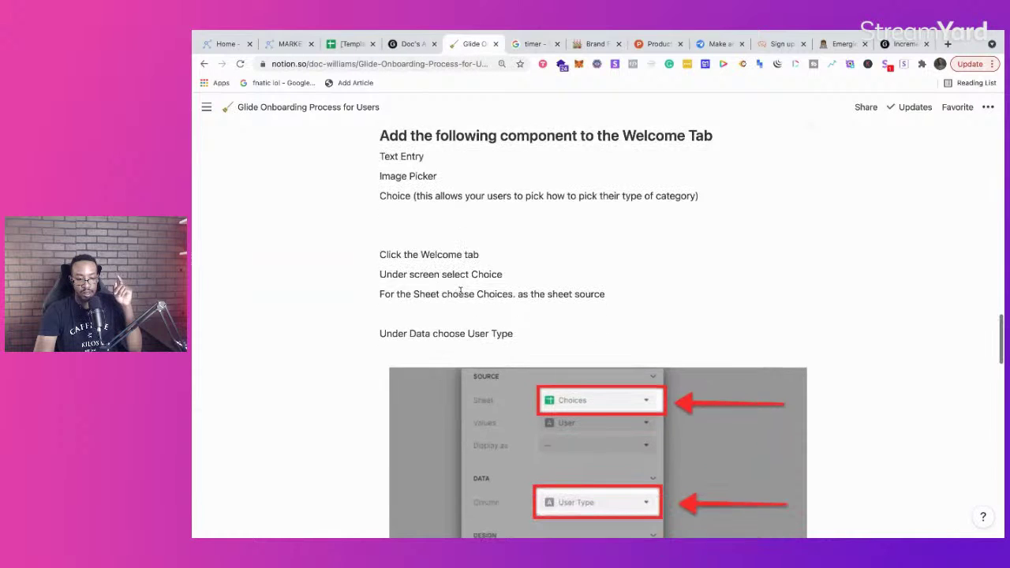
scroll(487, 286, down, 3)
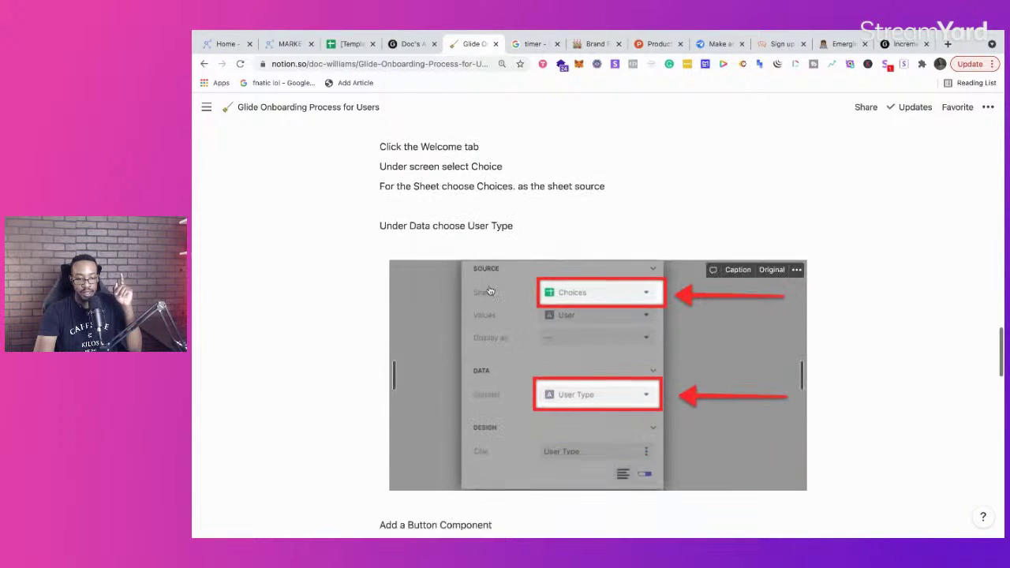
scroll(520, 345, down, 9)
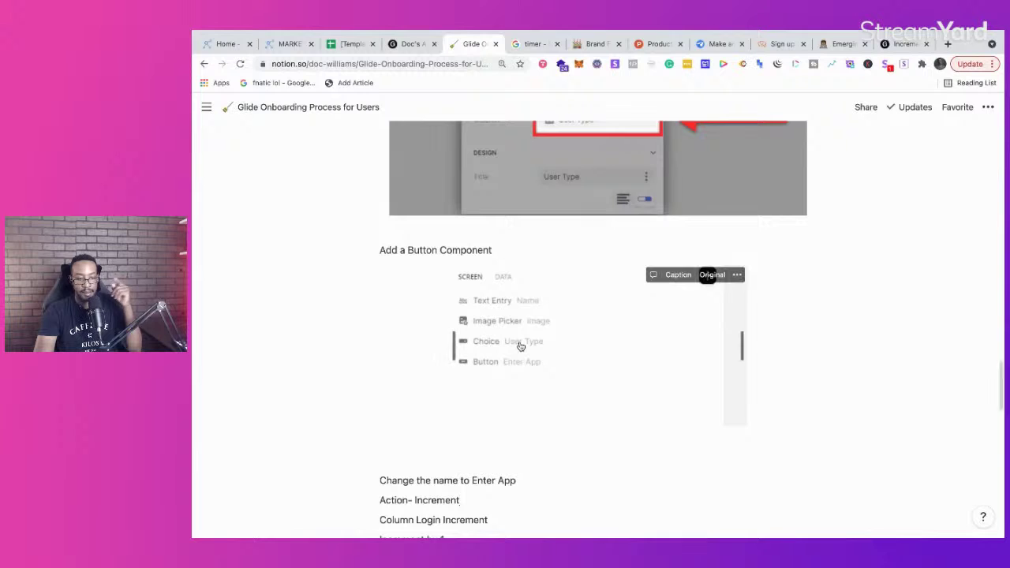
scroll(520, 345, down, 4)
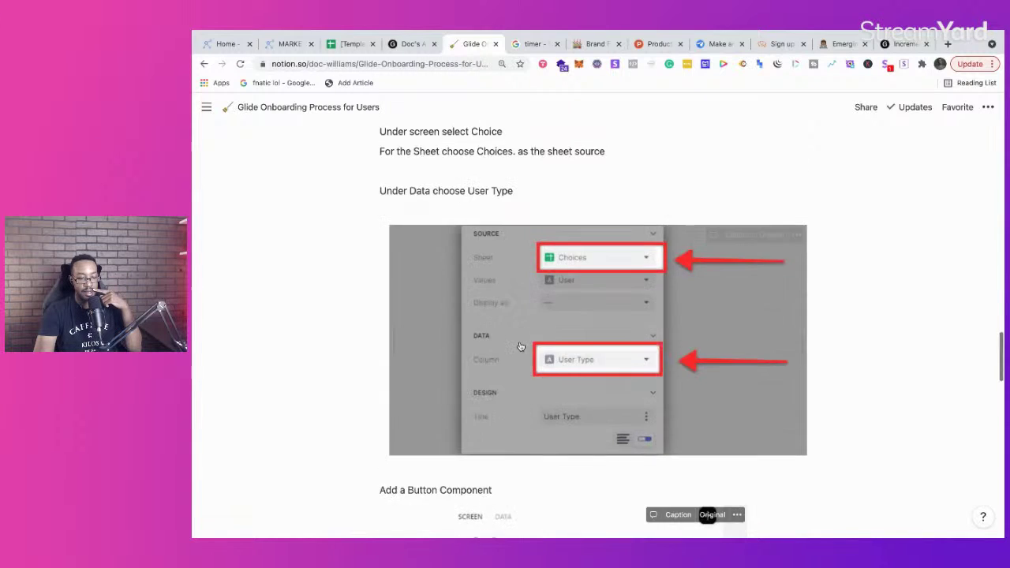
scroll(519, 342, down, 6)
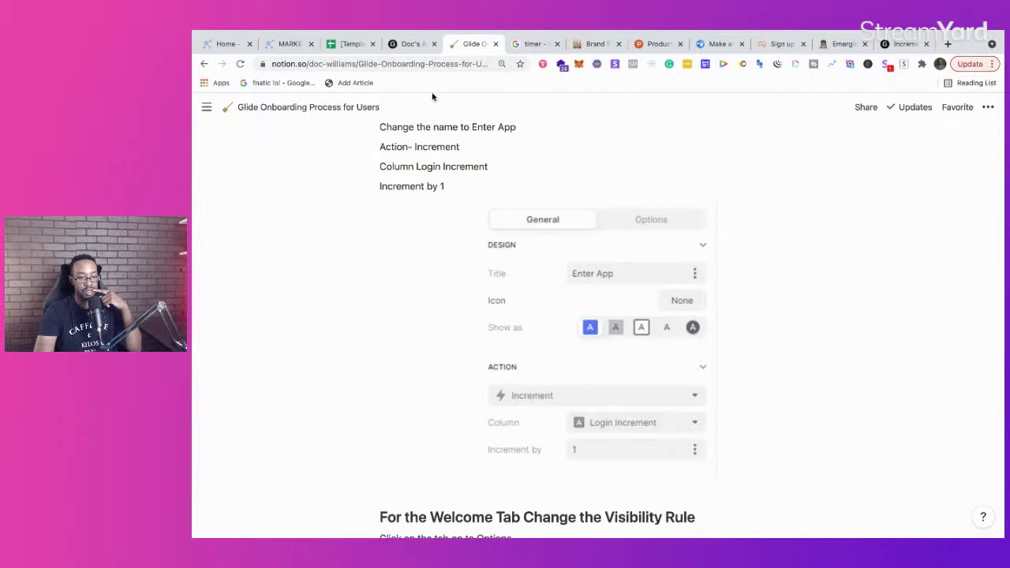
click(408, 45)
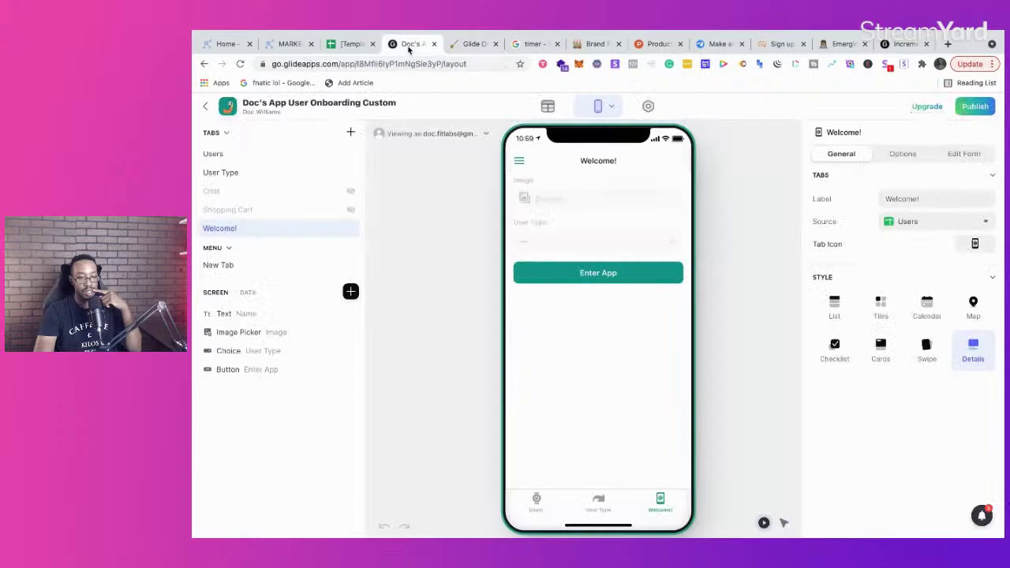
Step: Change the Enter App button's action to Increment, adding 1 to Login Increment
click(548, 272)
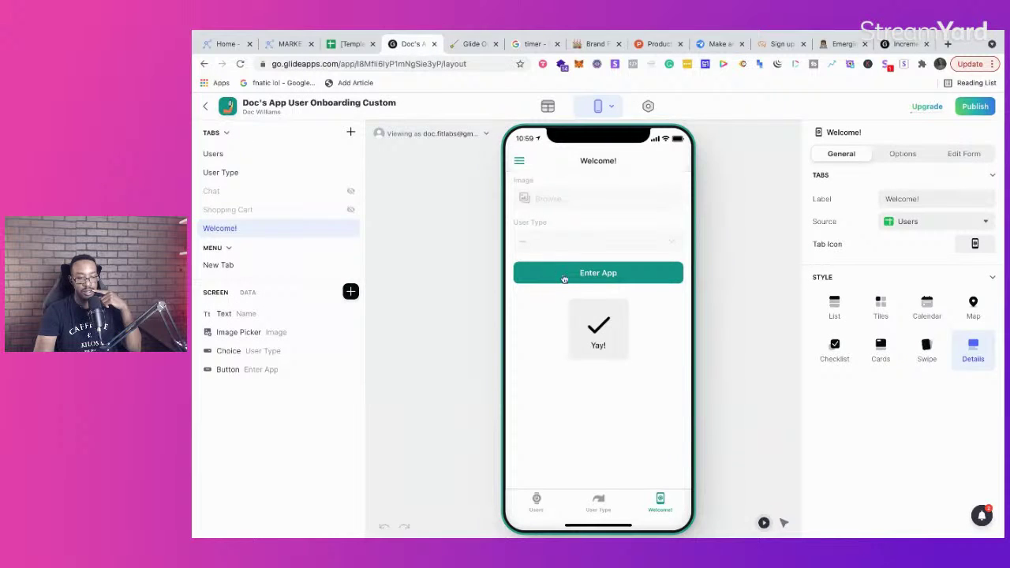
click(255, 370)
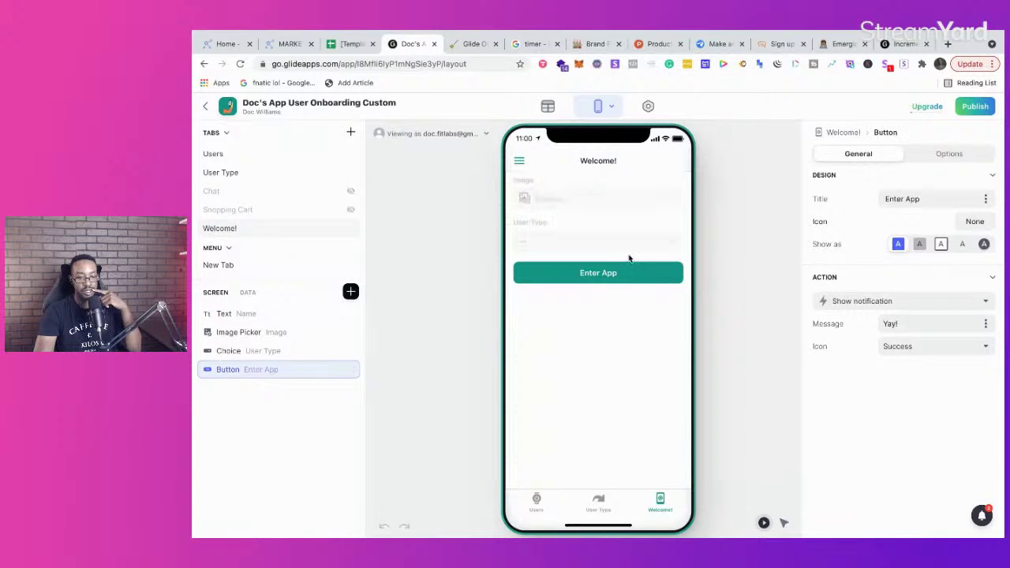
click(988, 304)
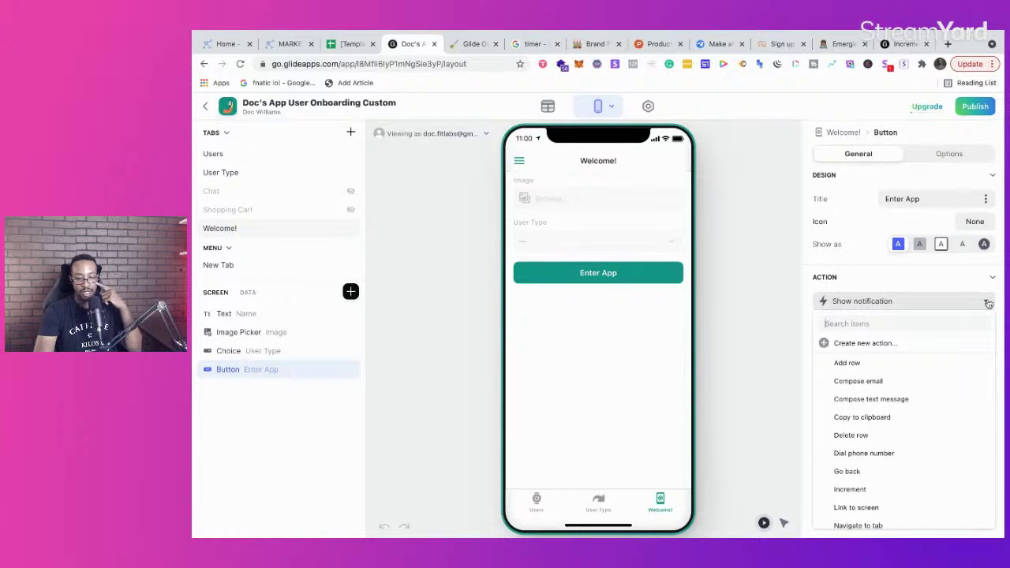
text(inc)
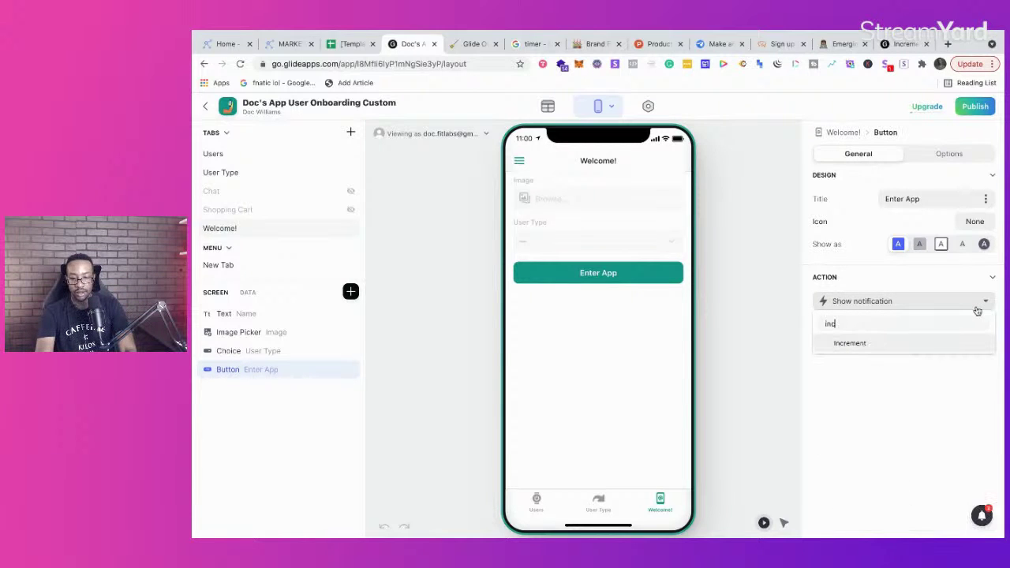
click(965, 342)
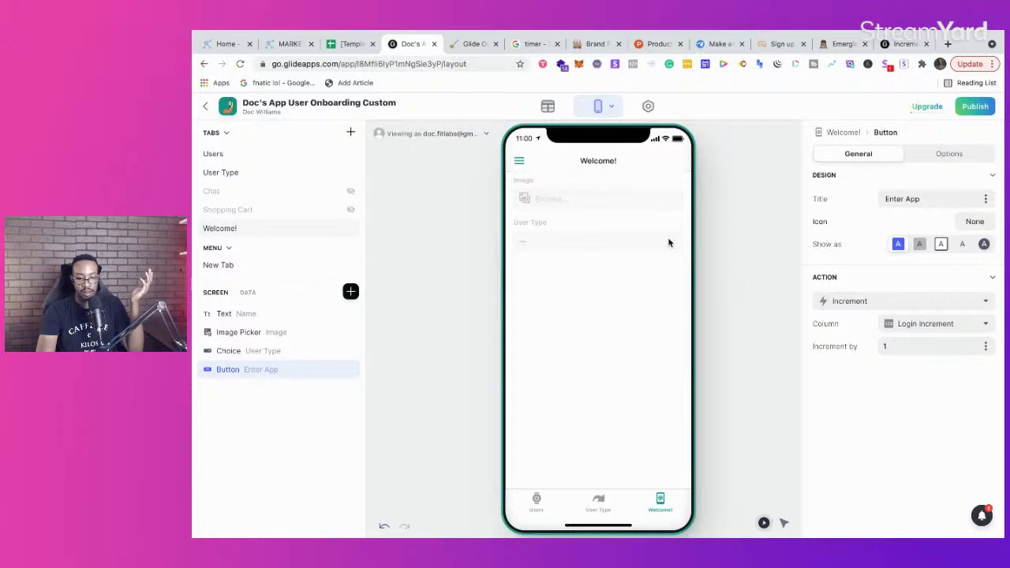
Step: Inspect the User Type choice component's settings alongside the Enter App button
click(261, 352)
click(263, 371)
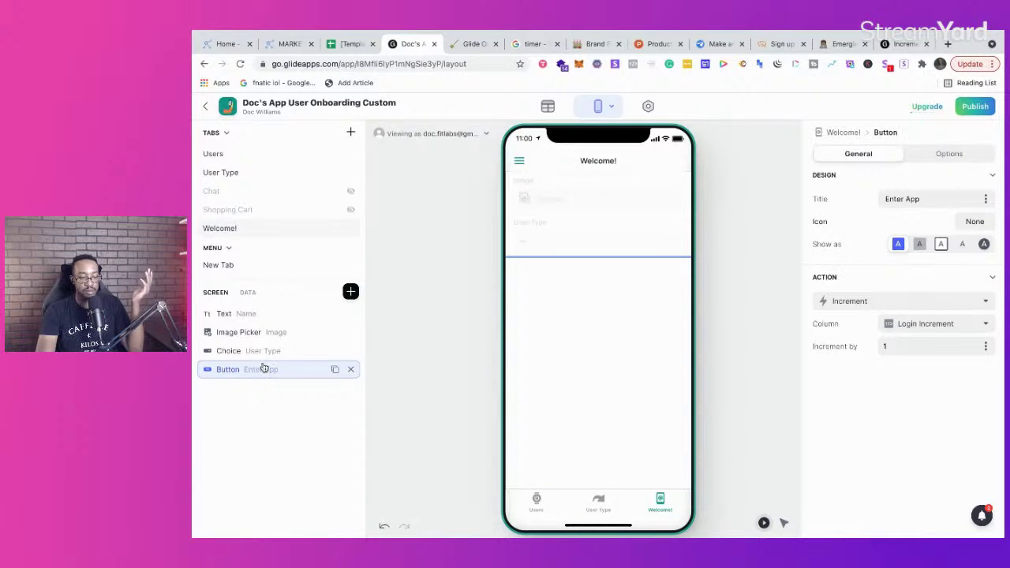
click(267, 352)
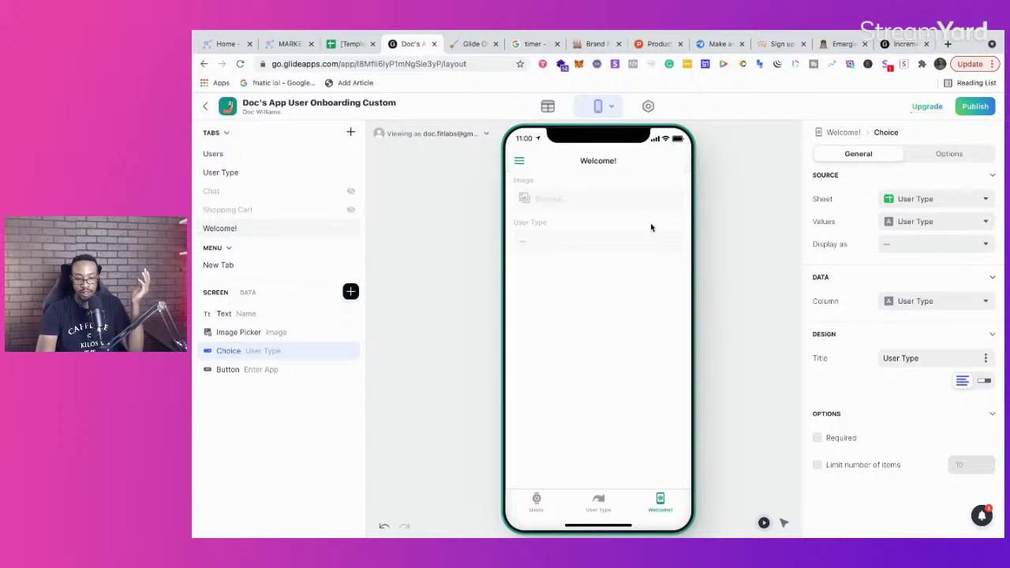
Step: Preview the app as the first listed user and show the Welcome! tab settings
click(464, 134)
click(446, 222)
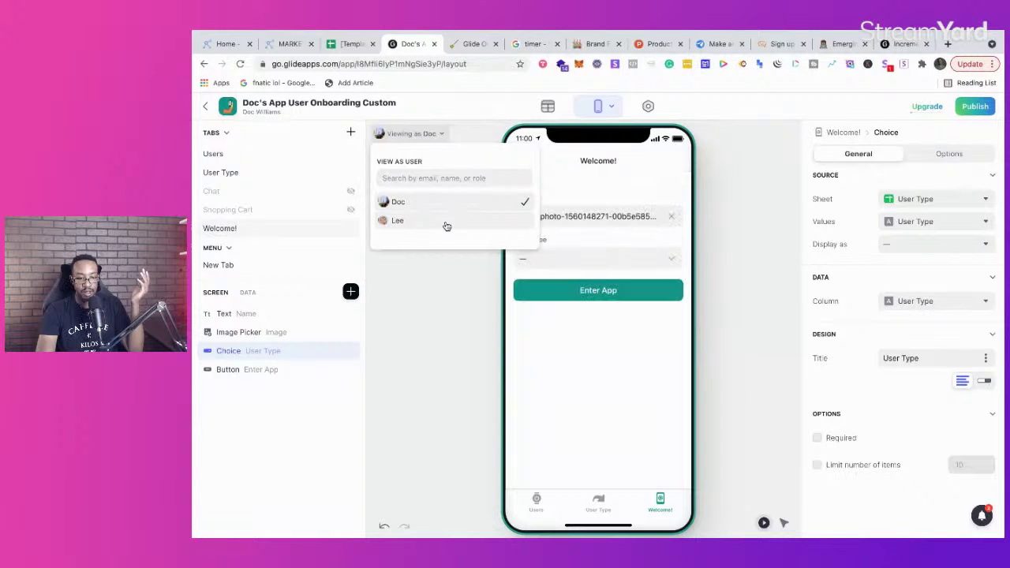
click(467, 320)
click(468, 318)
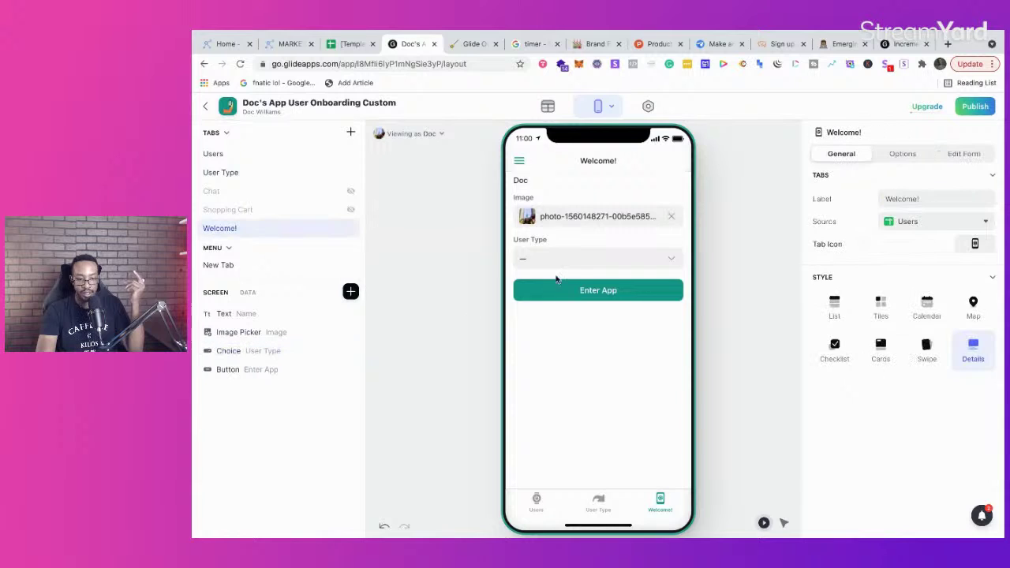
Step: Try the User Type choices in the preview, then show the Enter App button's Increment action
click(667, 258)
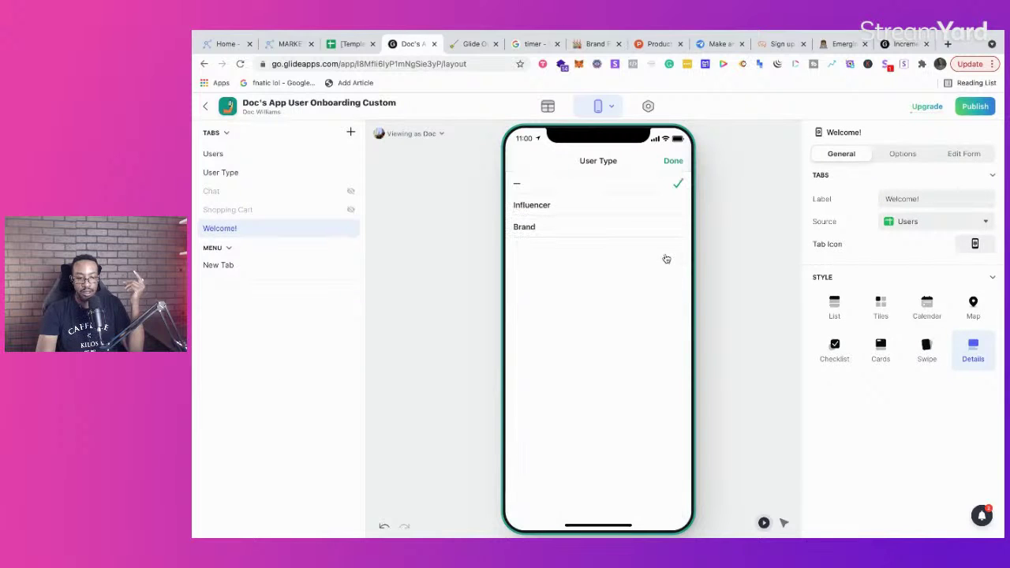
click(674, 161)
click(442, 135)
click(443, 136)
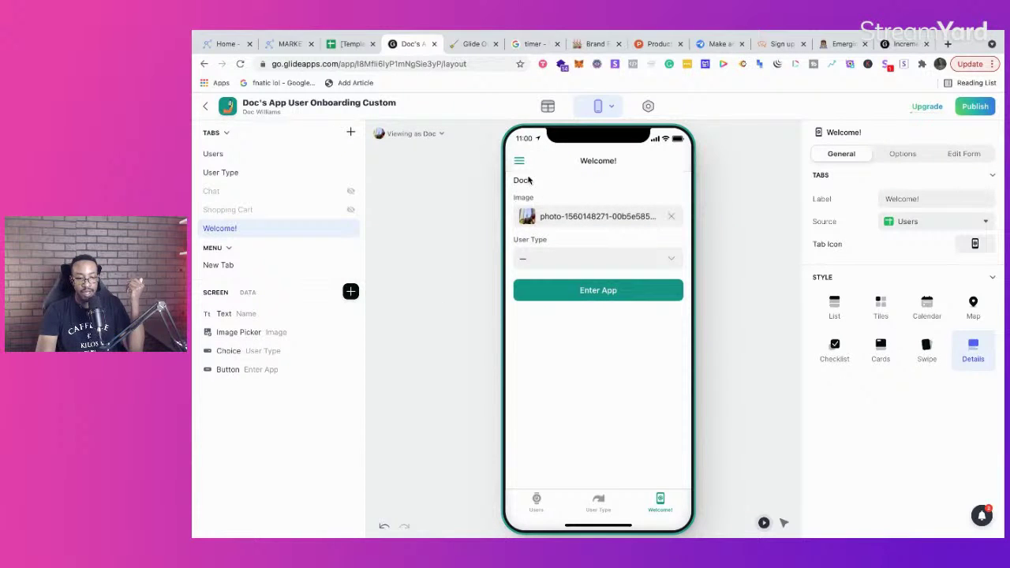
click(671, 262)
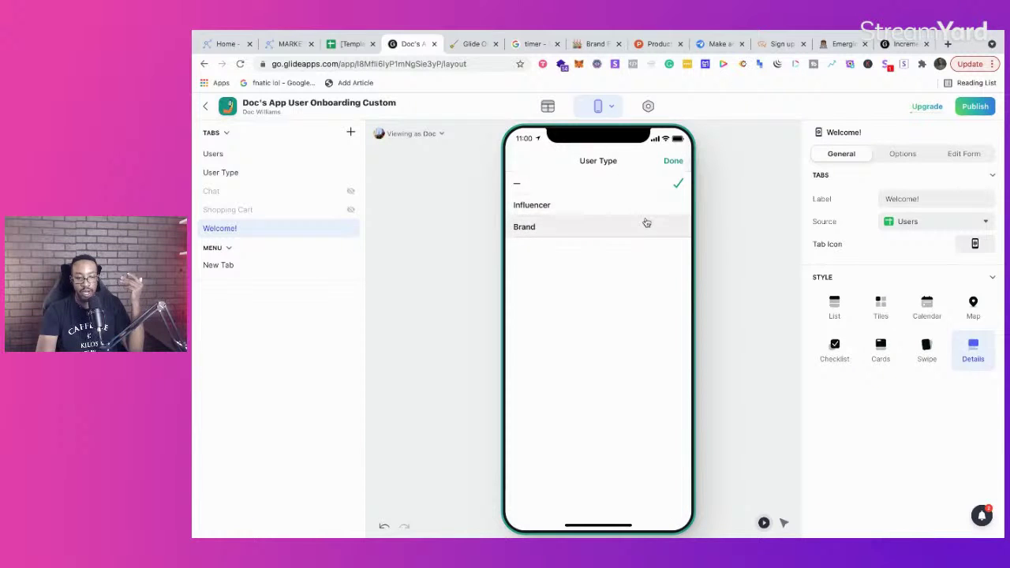
click(673, 161)
click(234, 370)
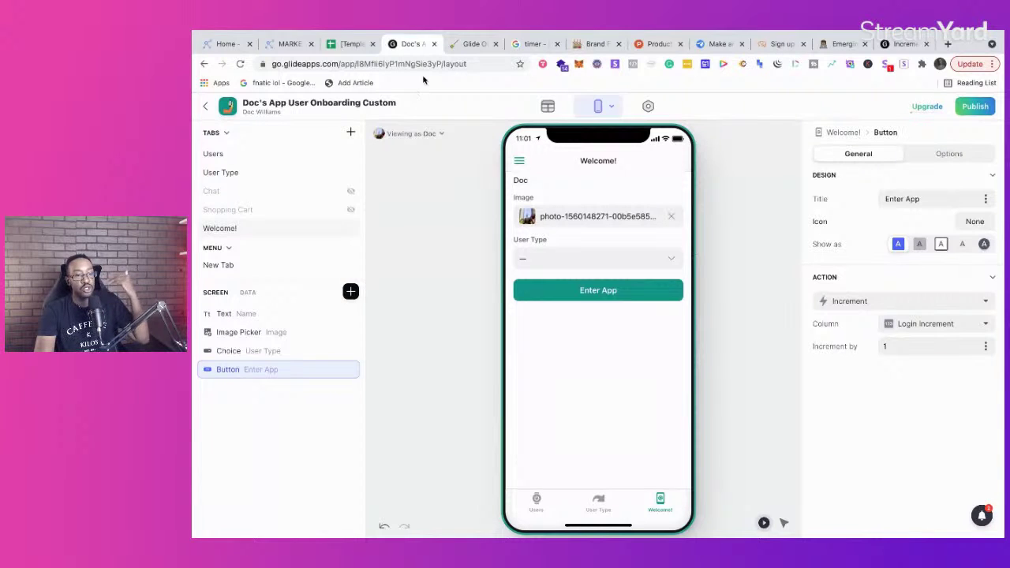
Step: Scroll the Notion guide to 'For the Welcome Tab Change the Visibility Rule', then return to Glide
click(466, 45)
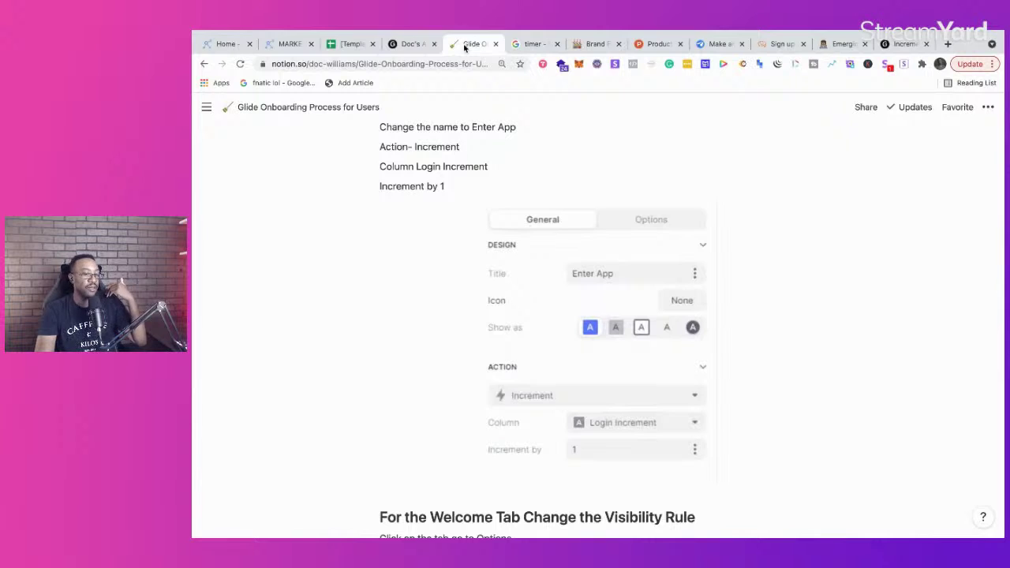
click(397, 45)
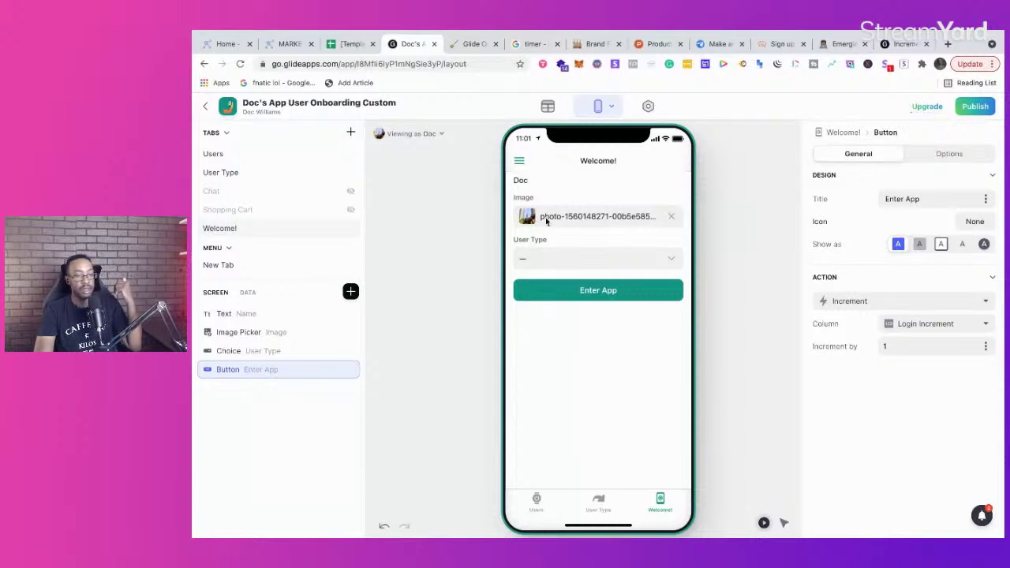
click(473, 45)
scroll(552, 363, down, 5)
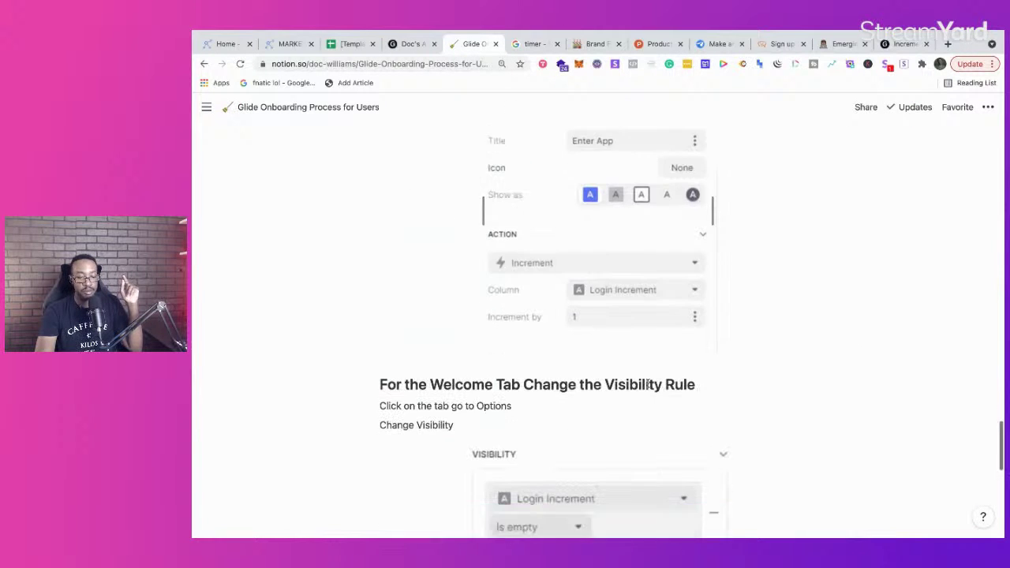
scroll(486, 331, down, 1)
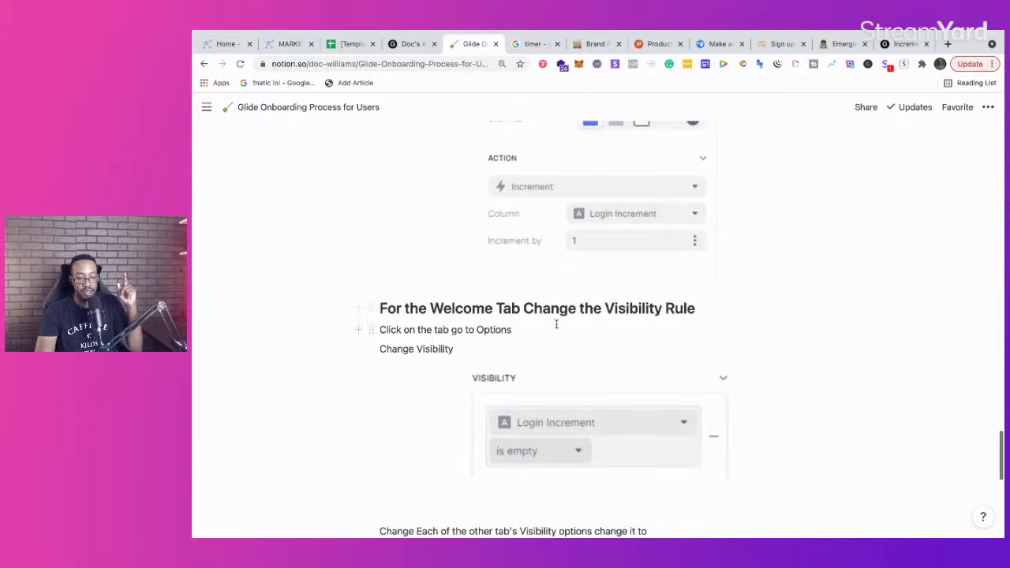
scroll(556, 324, down, 2)
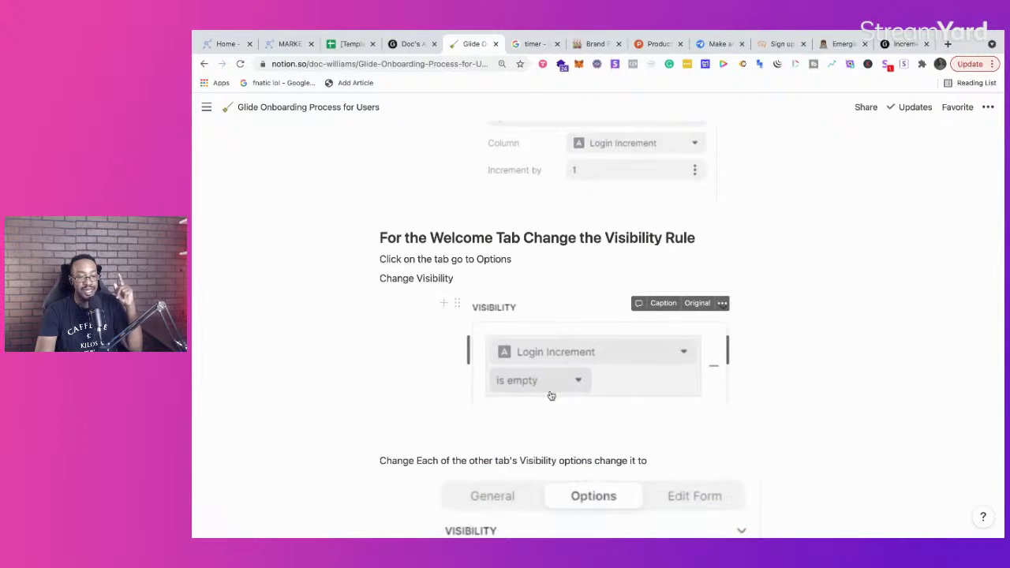
click(412, 45)
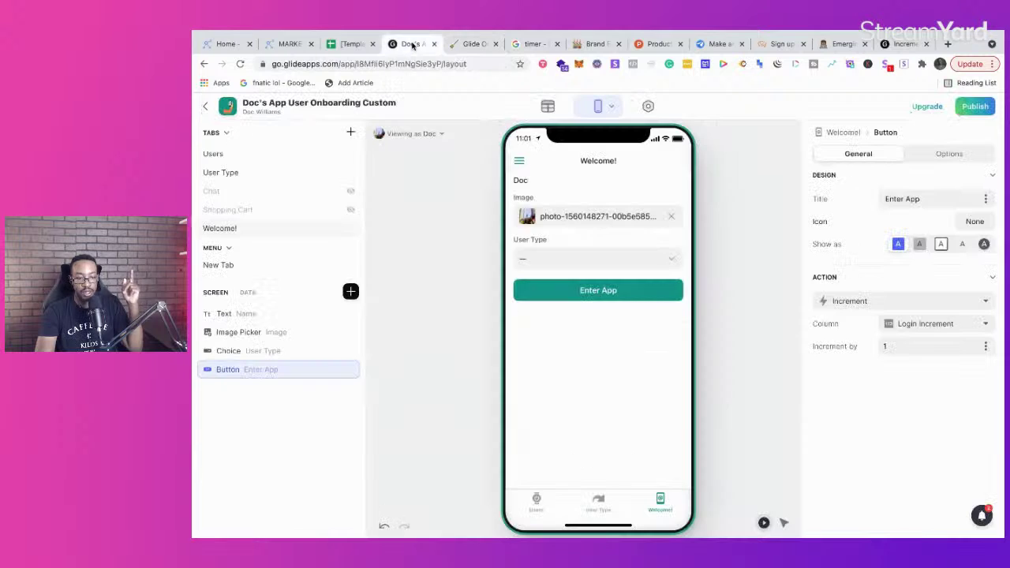
Step: Add a visibility condition to the Welcome! tab, checking the guide's rule
click(268, 231)
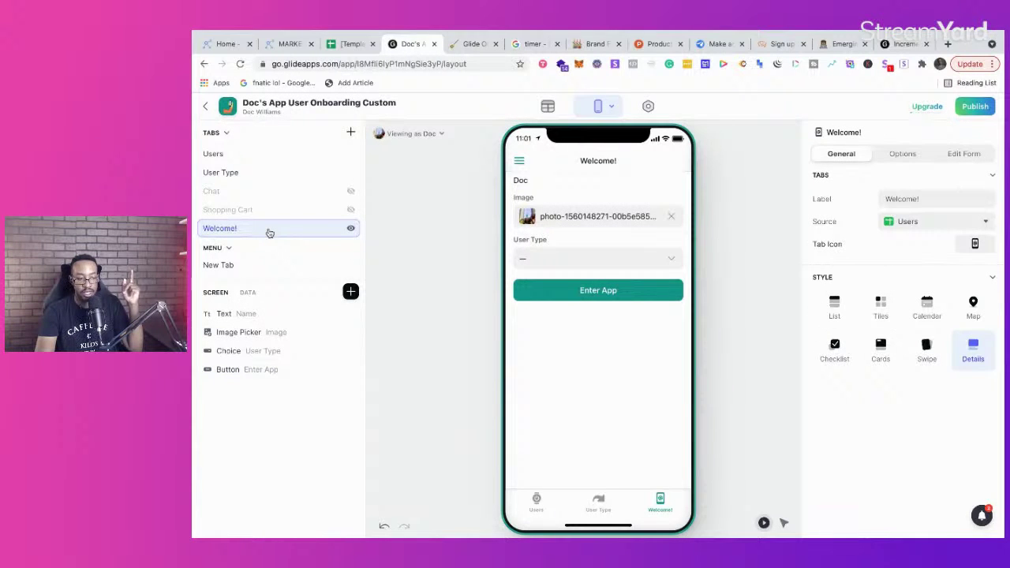
click(907, 157)
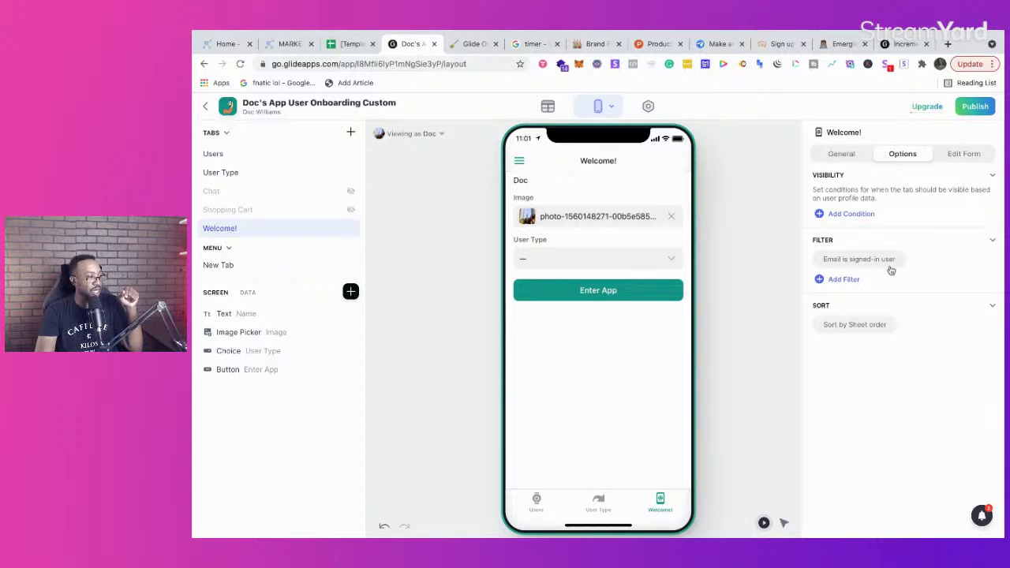
click(864, 214)
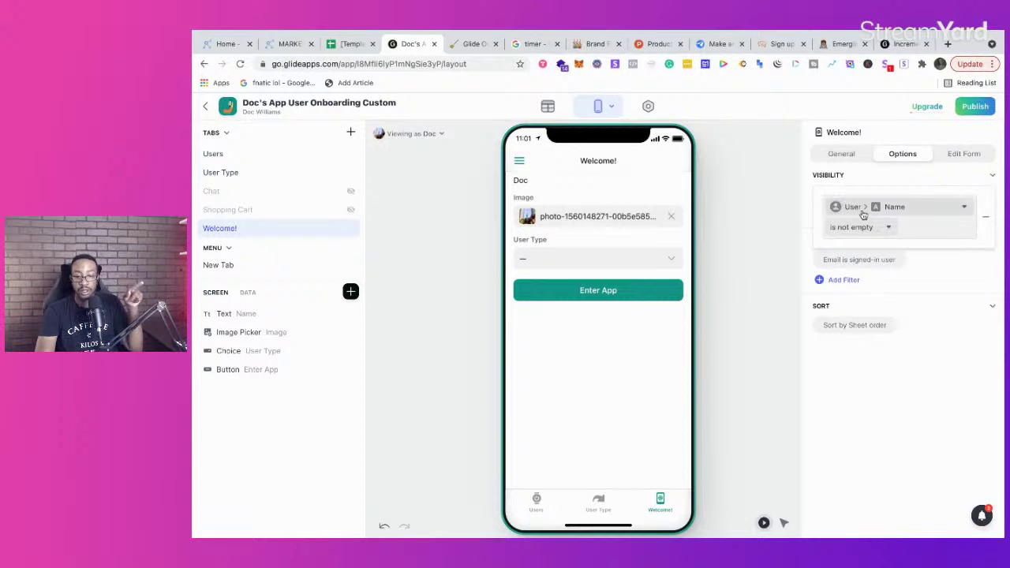
click(468, 44)
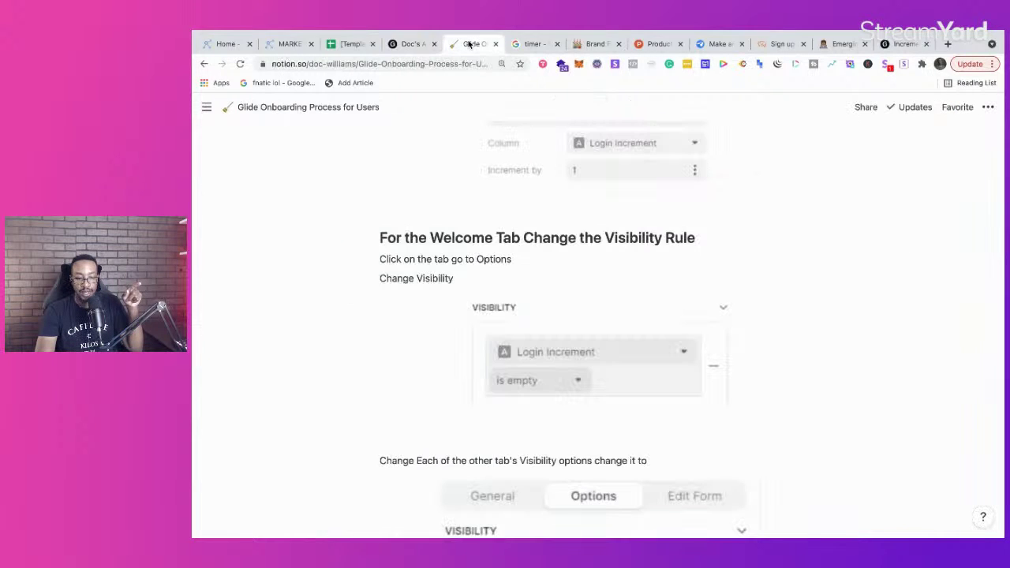
click(409, 44)
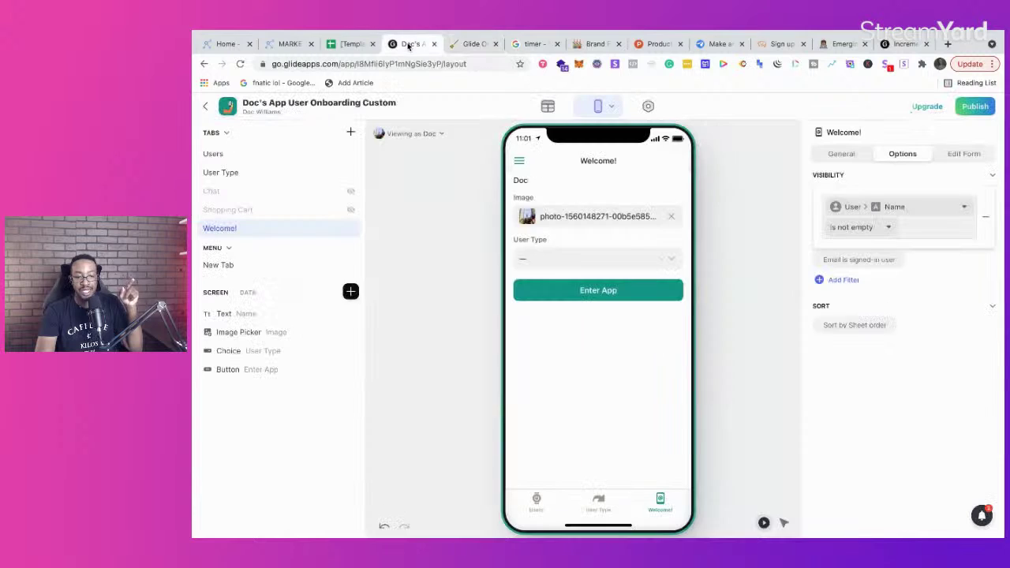
Step: Browse the user's columns for the condition and add a second condition
click(863, 209)
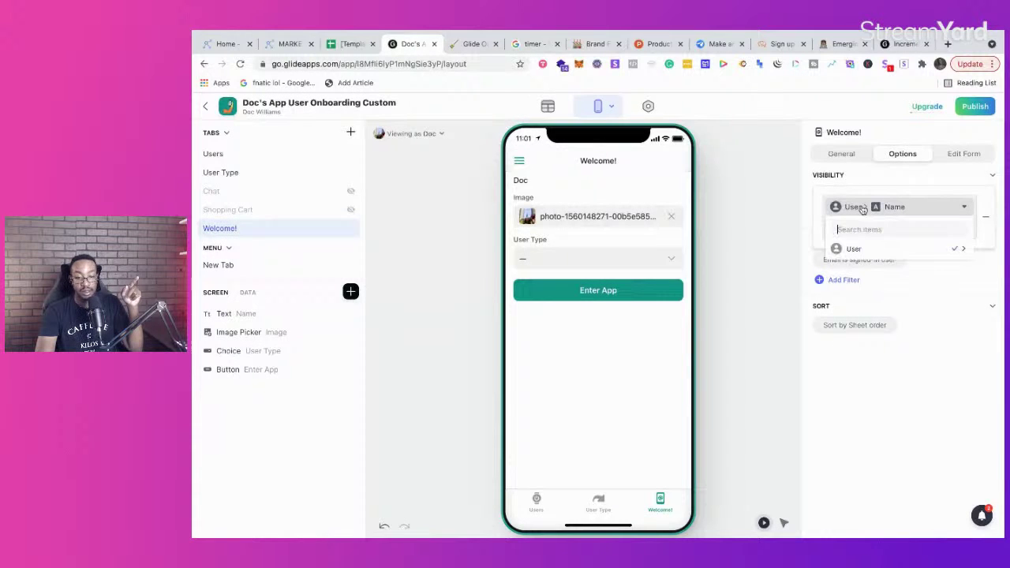
click(896, 207)
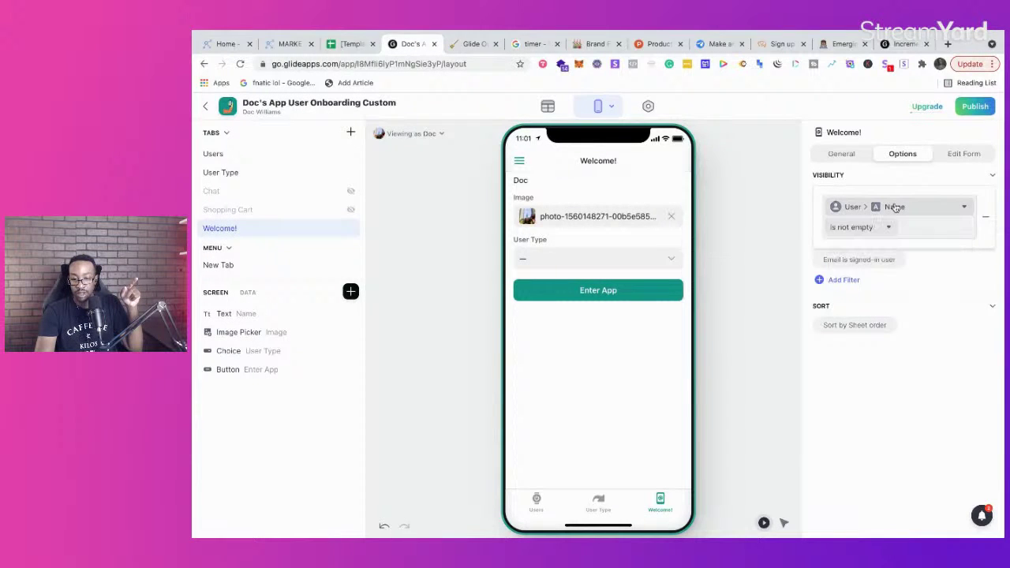
click(955, 185)
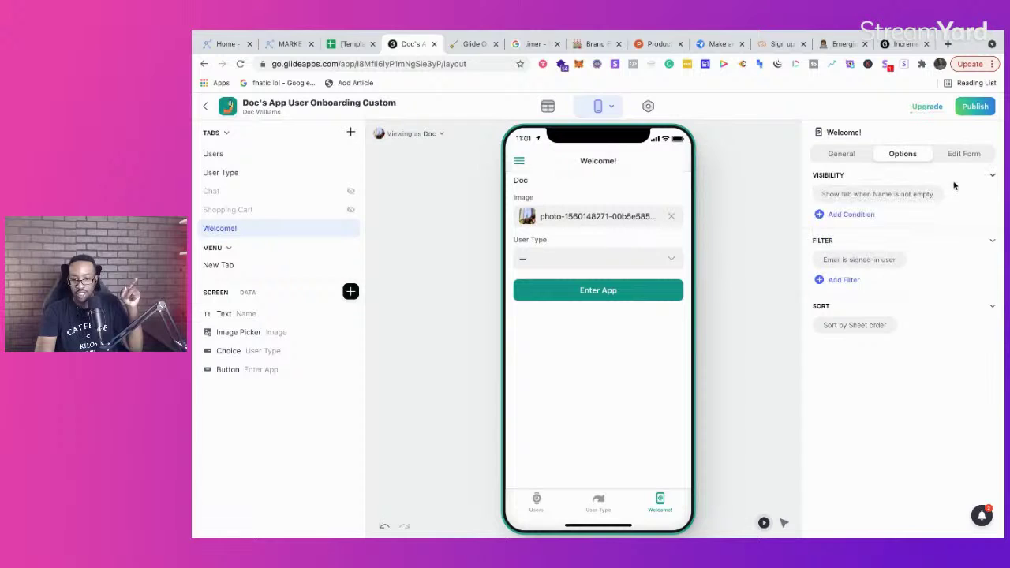
click(871, 214)
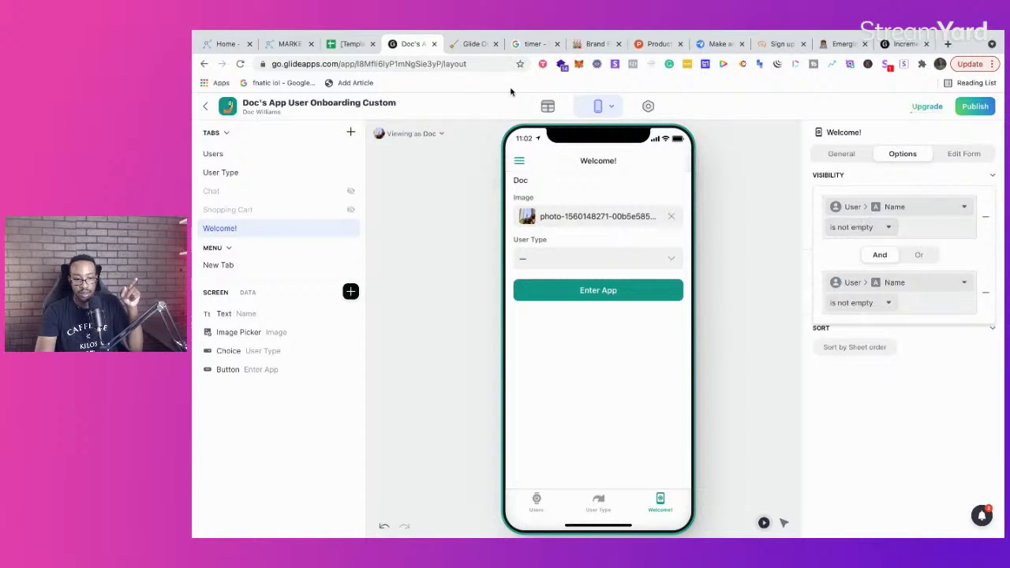
click(472, 45)
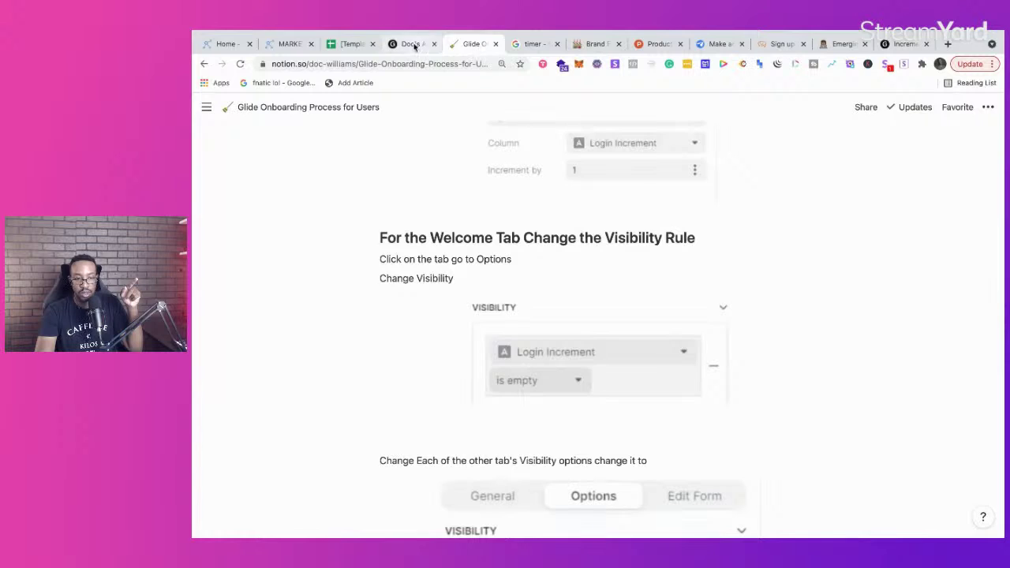
click(409, 45)
Step: Base the condition on User > Login Increment is not empty and delete the extra Name condition
click(851, 207)
click(906, 210)
click(908, 209)
click(909, 210)
click(856, 209)
mouse_move(856, 250)
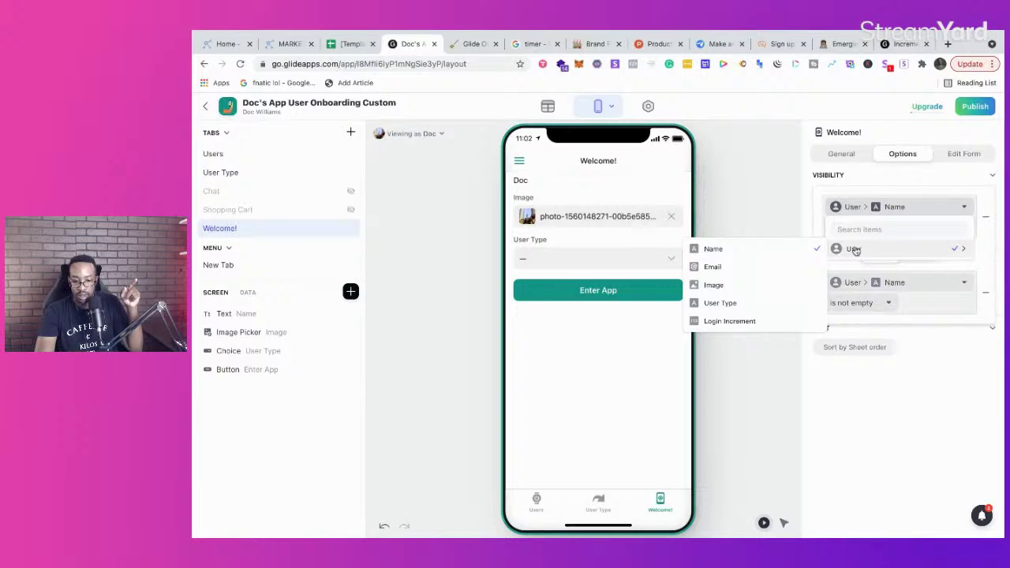
click(766, 321)
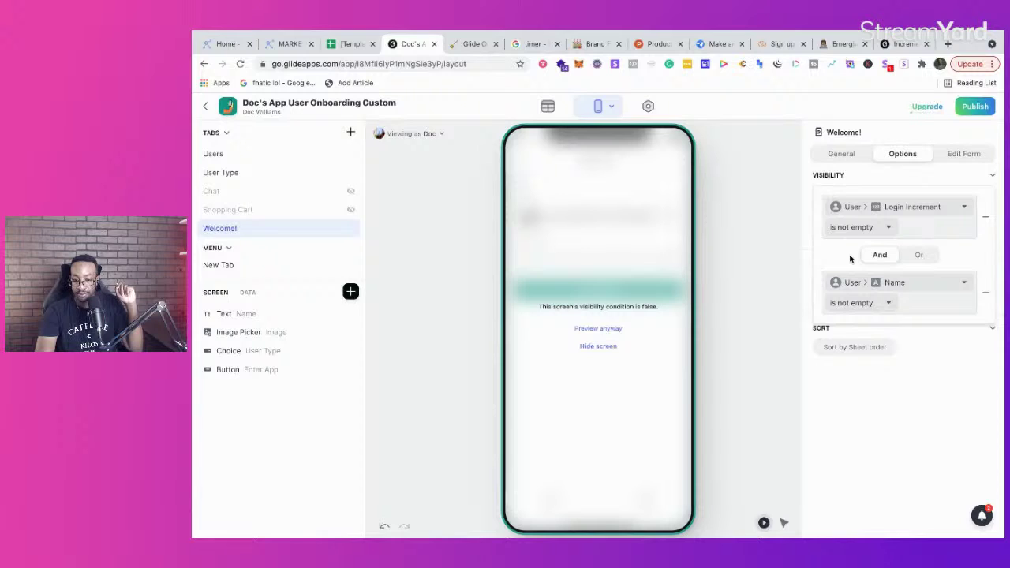
click(985, 292)
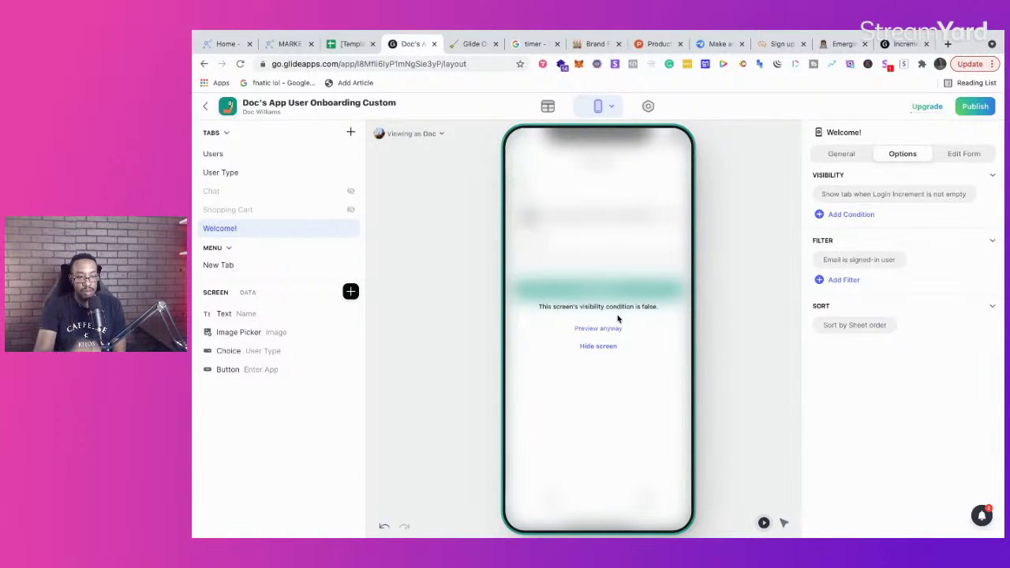
click(472, 44)
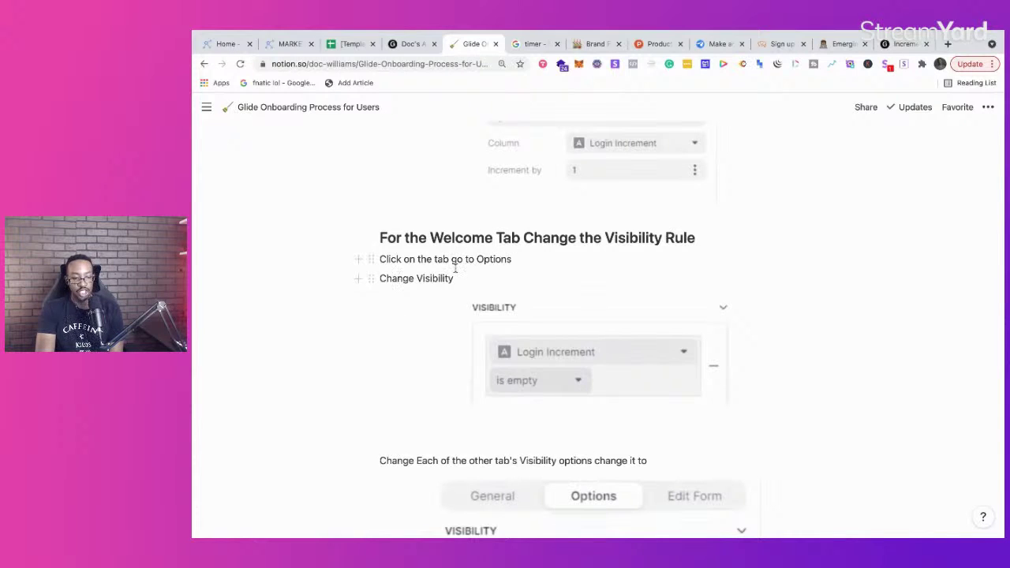
scroll(458, 316, down, 3)
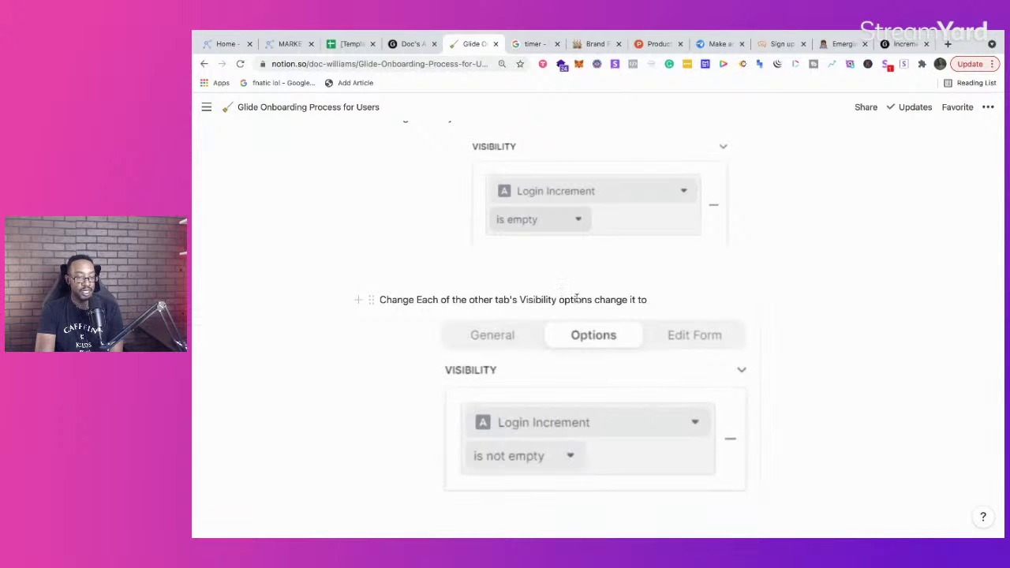
scroll(537, 418, down, 1)
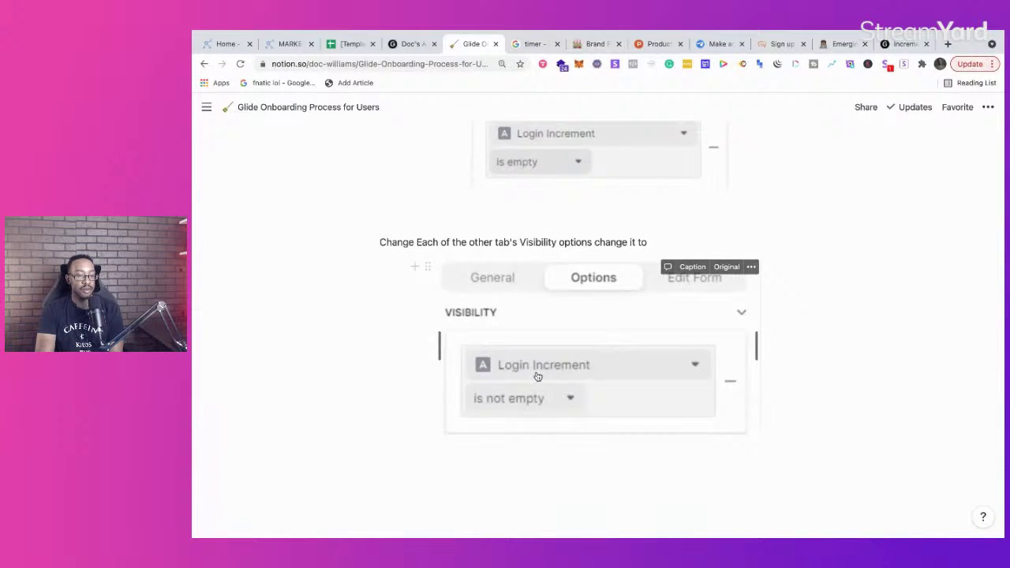
scroll(529, 390, up, 1)
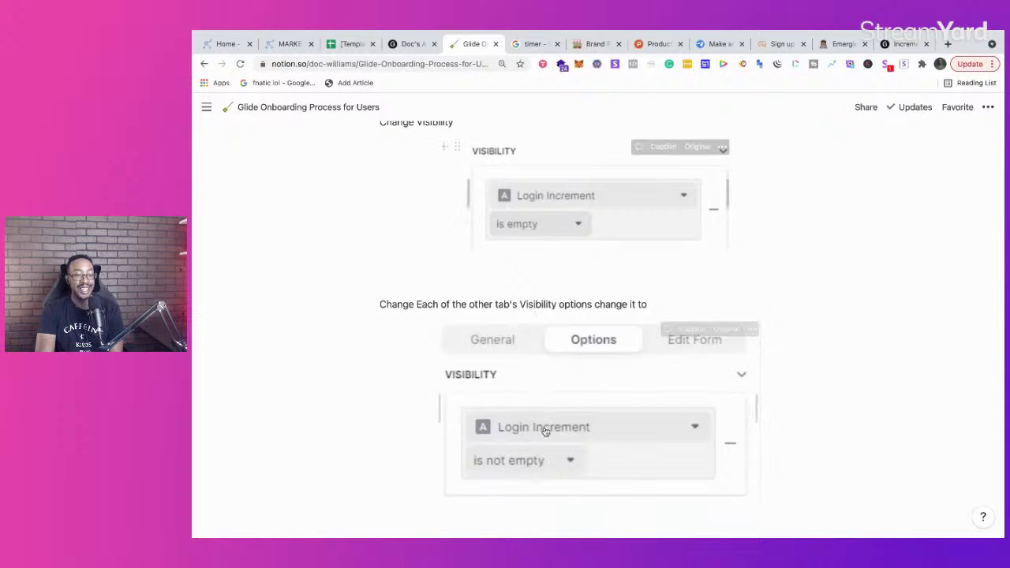
click(407, 44)
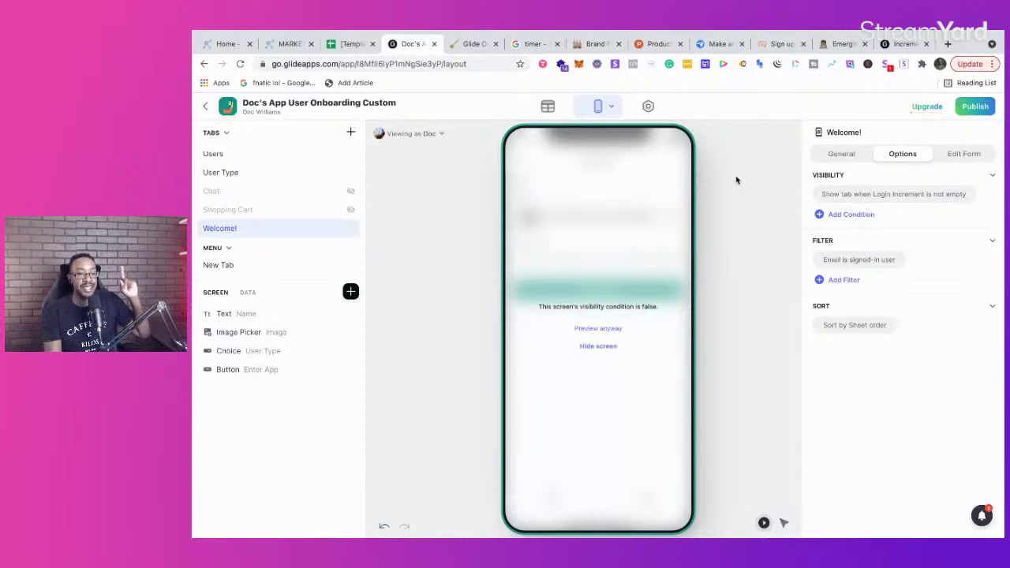
Step: Check the Users table, open and close a user's details in the preview, ending on the layout
click(549, 107)
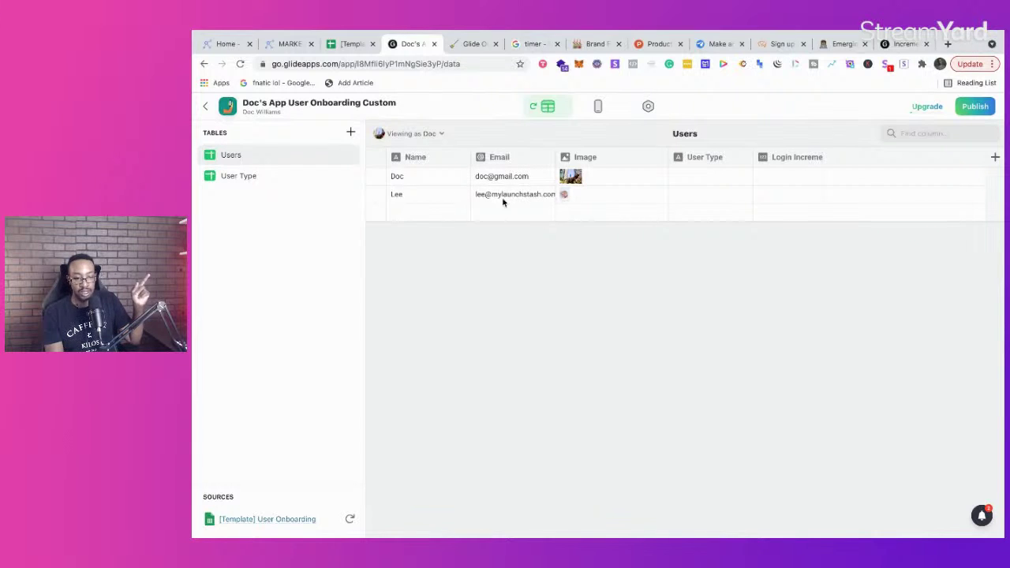
click(598, 106)
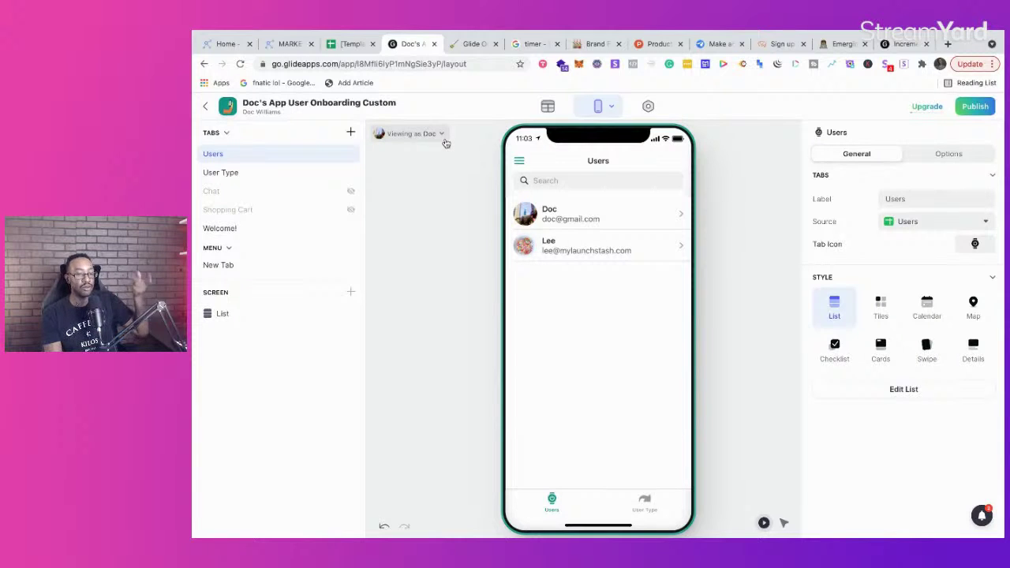
click(582, 214)
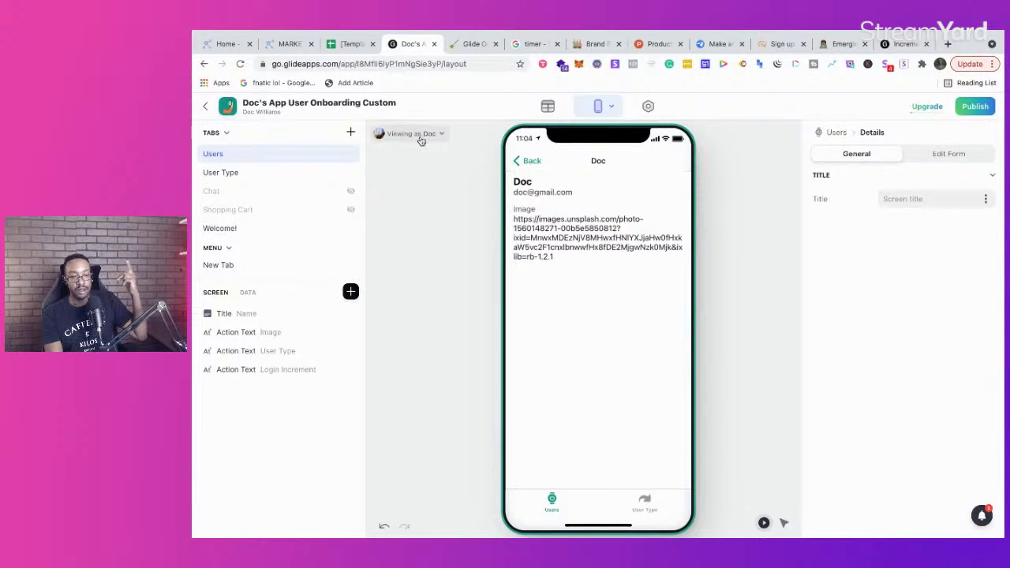
click(522, 161)
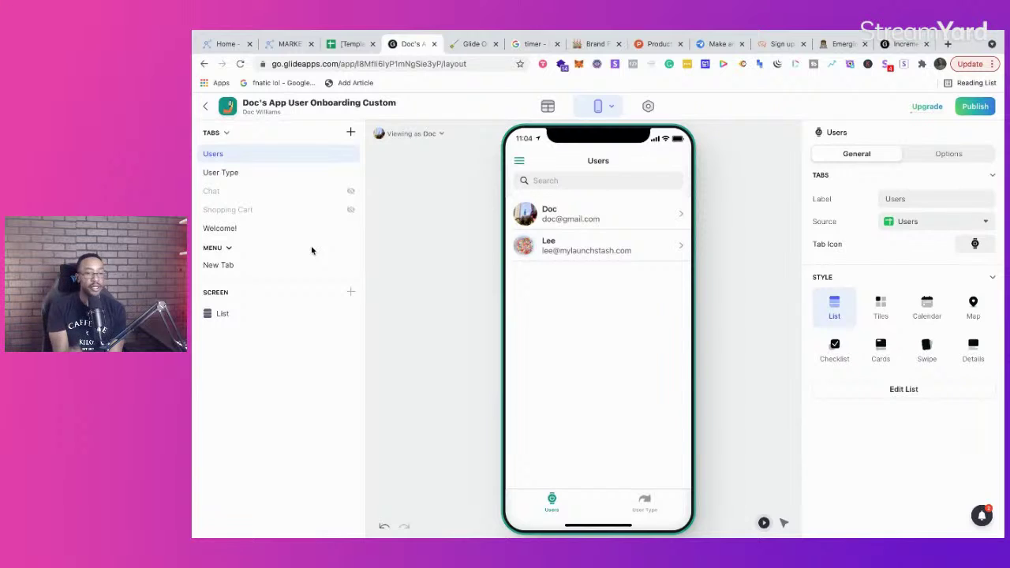
click(547, 111)
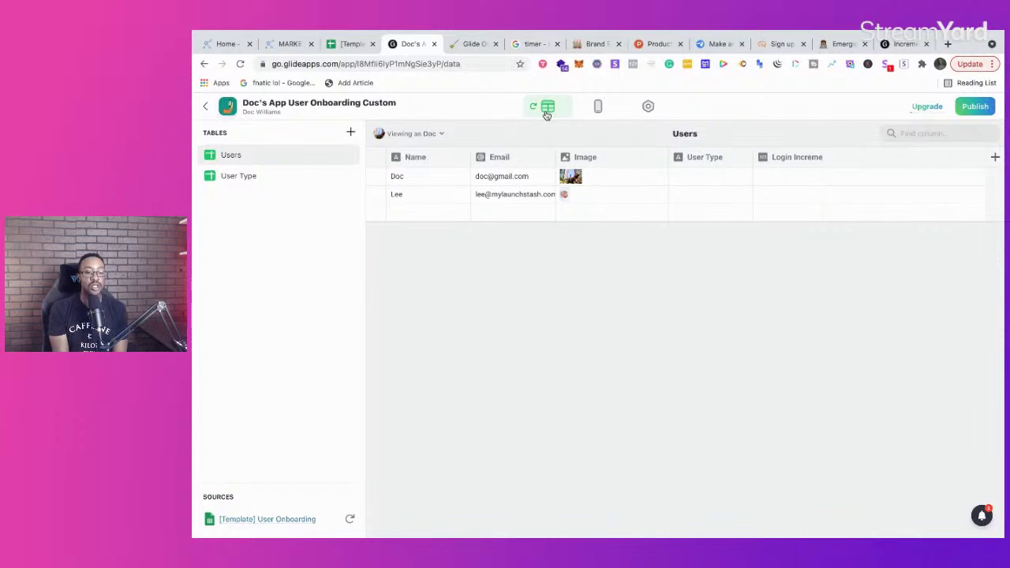
click(597, 109)
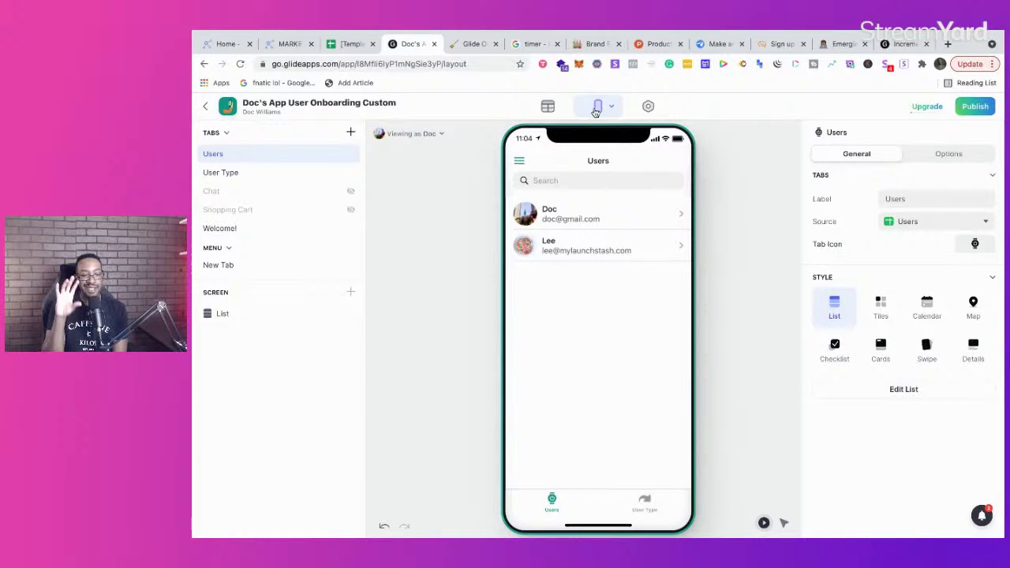
Step: Review Marketplan's User Login flow and its Condition branches, then return to Glide
click(284, 46)
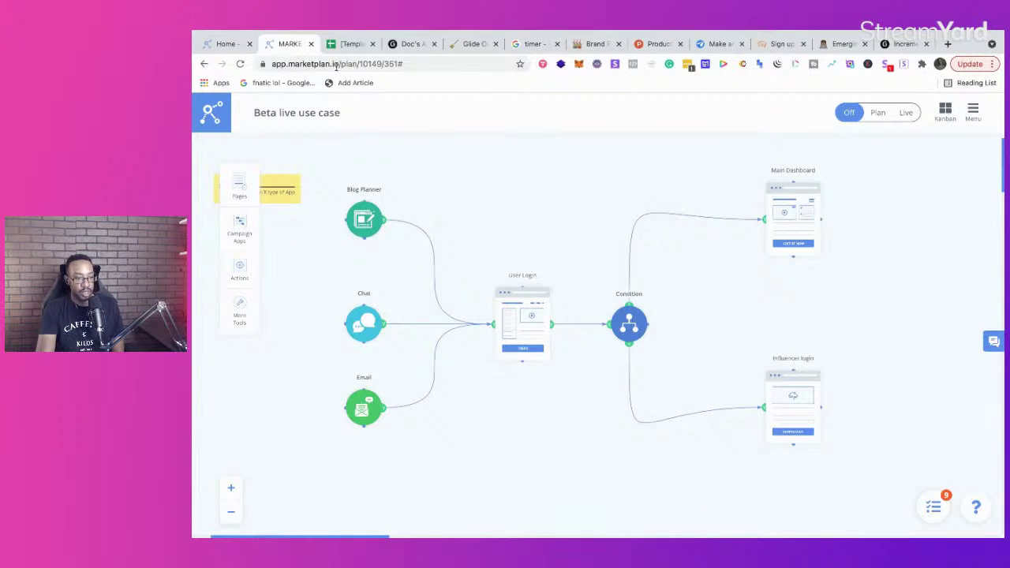
click(348, 45)
click(288, 43)
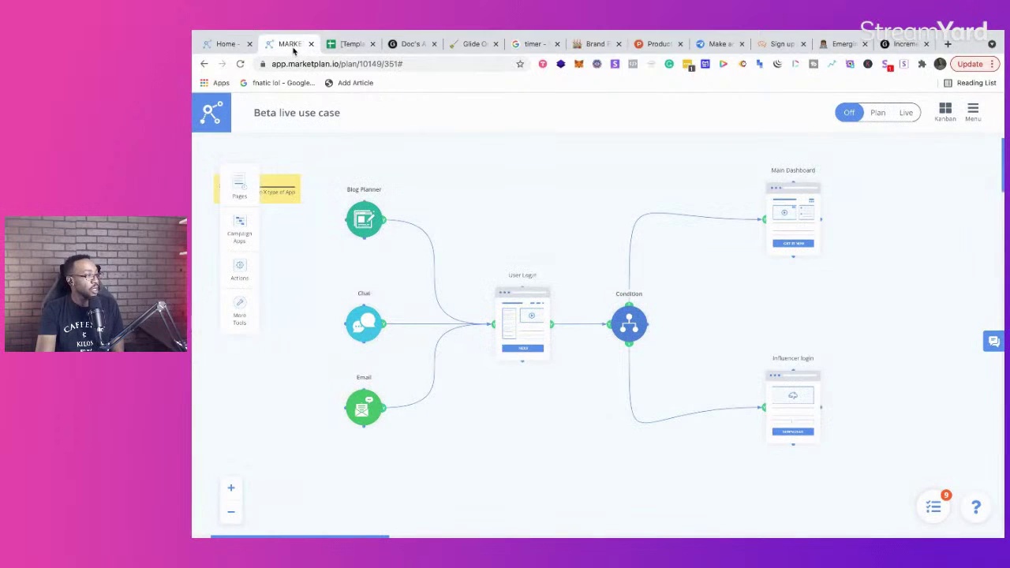
click(415, 45)
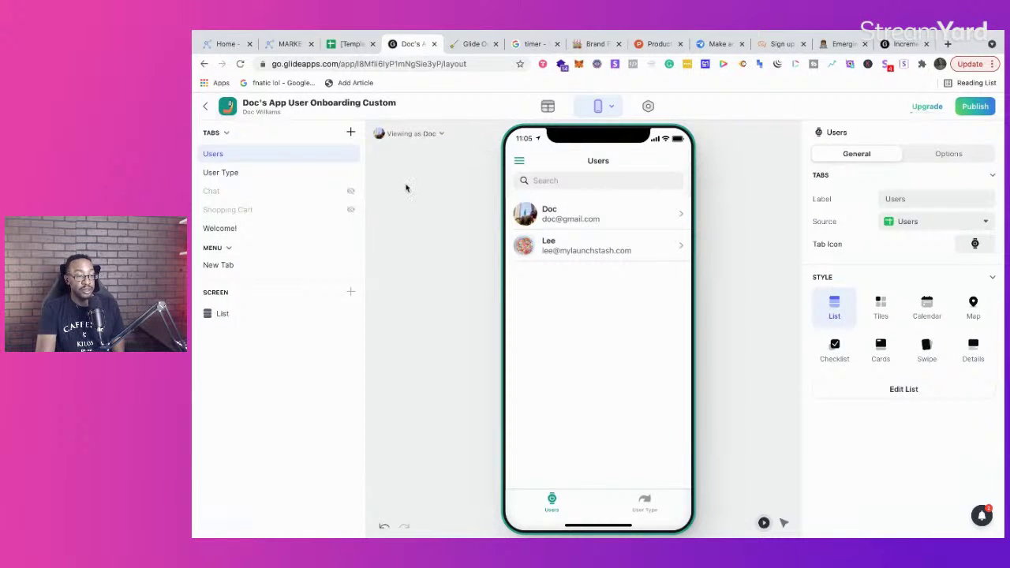
Step: Open Doc's Chat app from the dashboard and preview its Users and Chat screens
click(205, 109)
scroll(732, 257, down, 1)
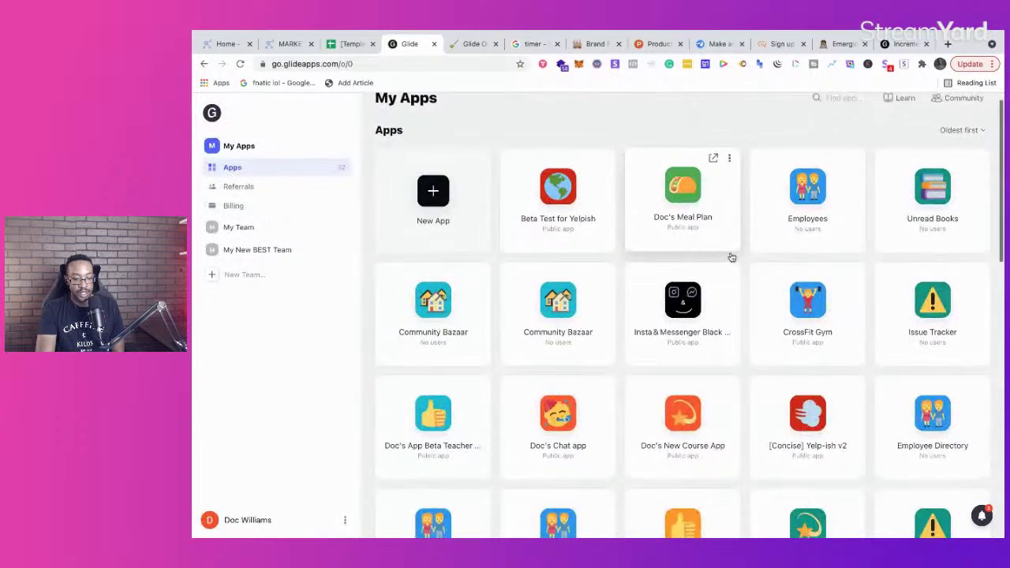
scroll(732, 257, down, 2)
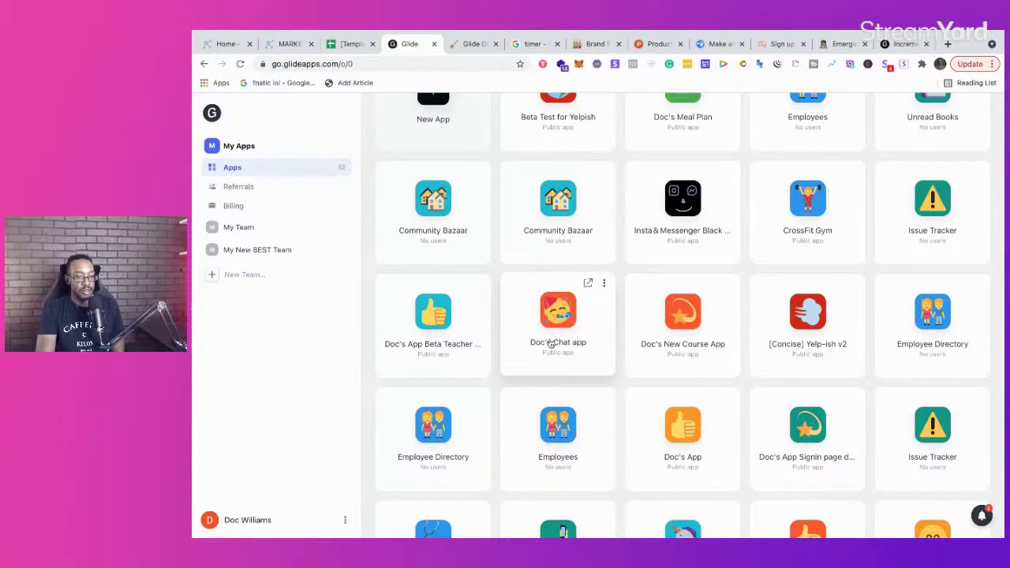
click(551, 342)
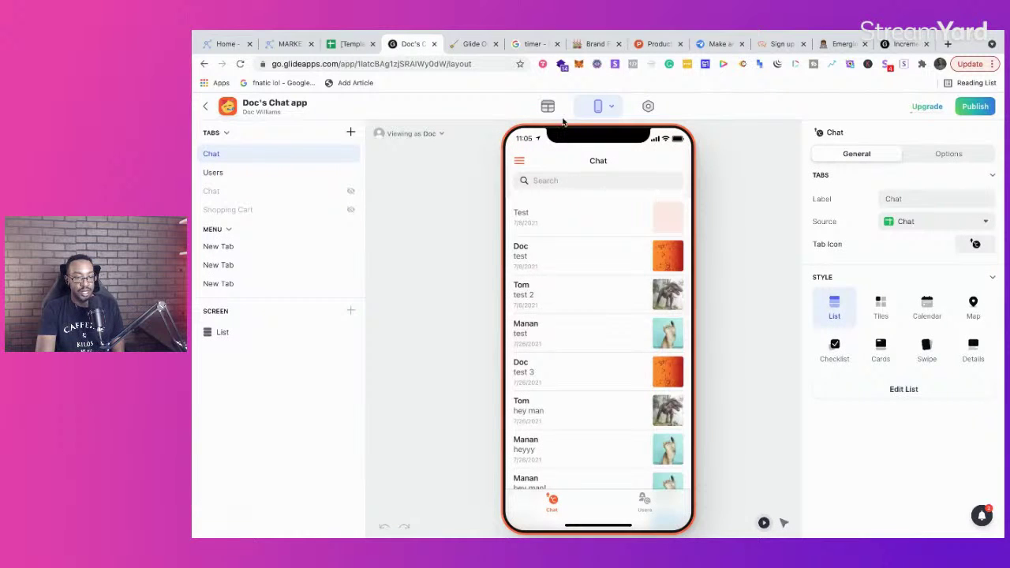
click(645, 505)
scroll(600, 355, down, 5)
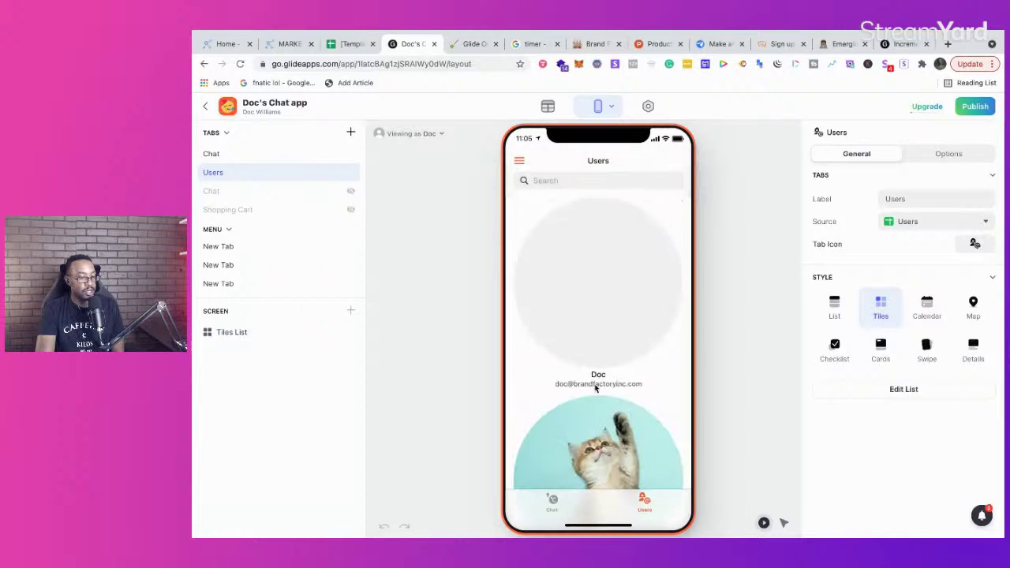
click(552, 506)
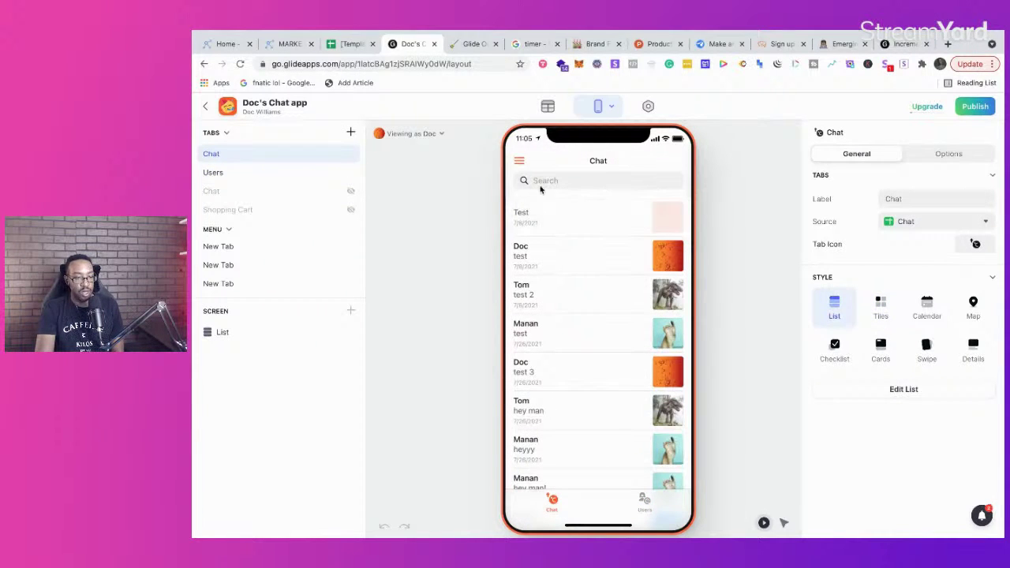
click(643, 504)
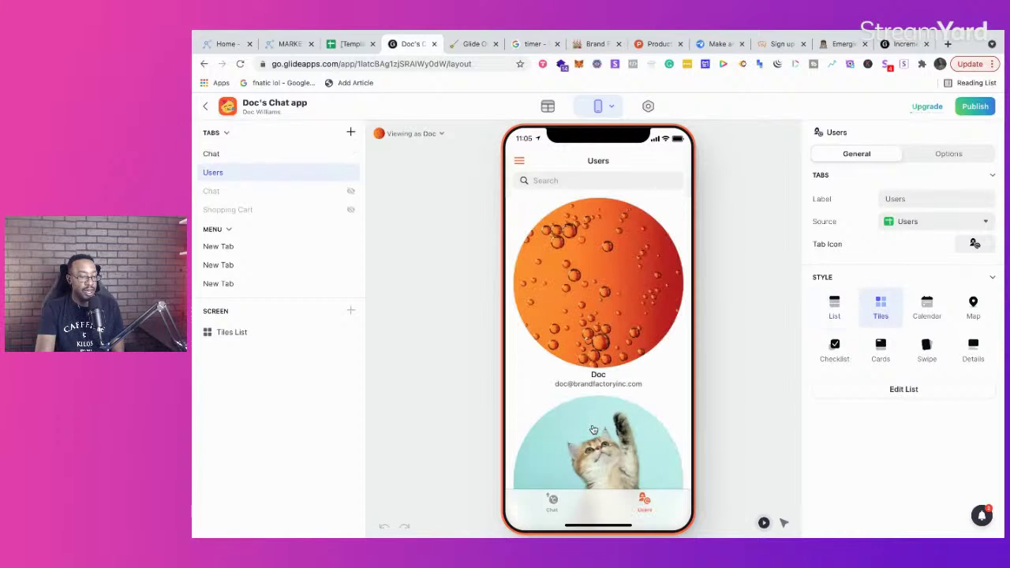
scroll(584, 344, down, 3)
Step: Send the message 'heyyyy' to one user and view it in the Chat list
click(595, 314)
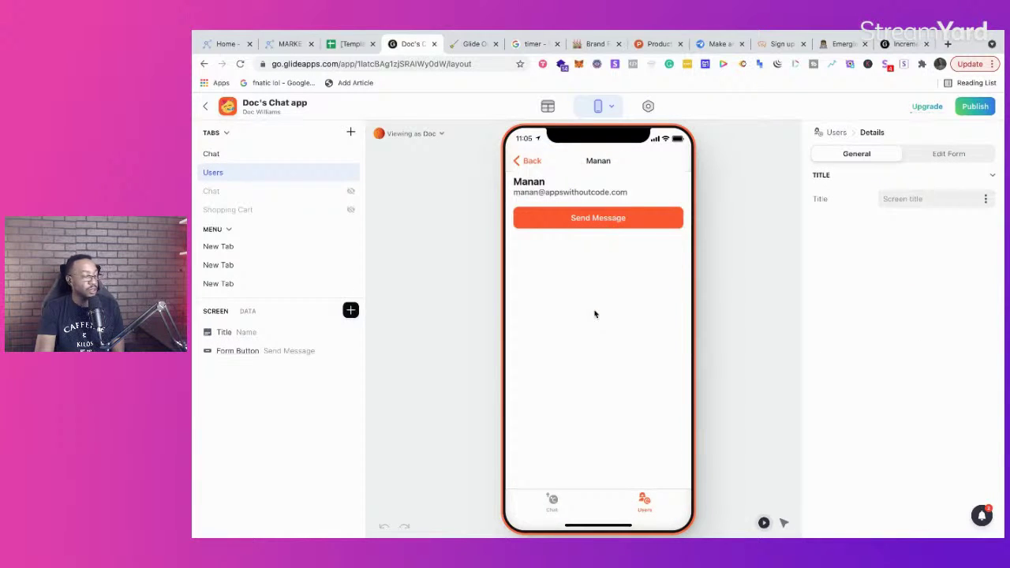
click(625, 221)
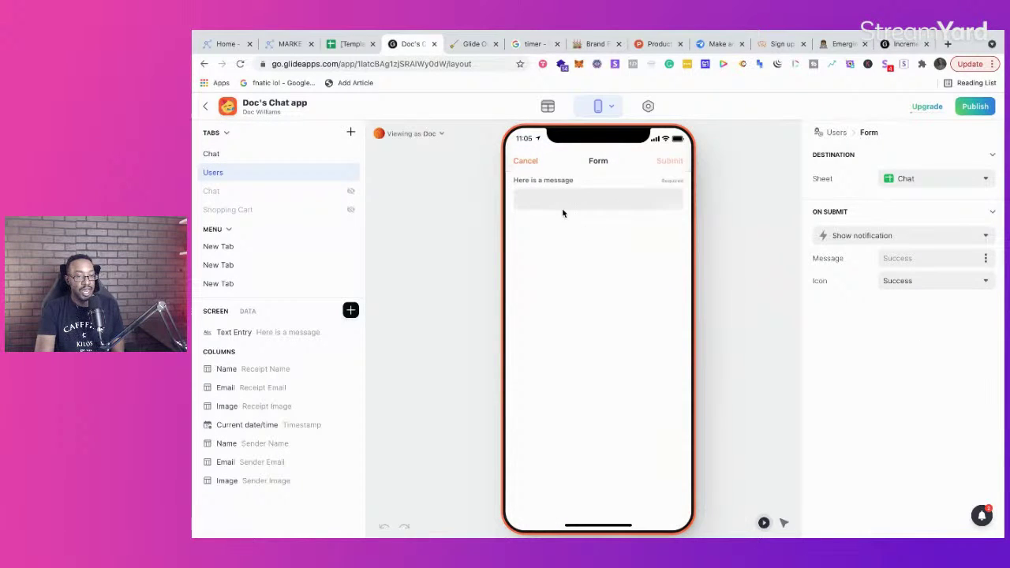
click(562, 203)
text(heyyyy)
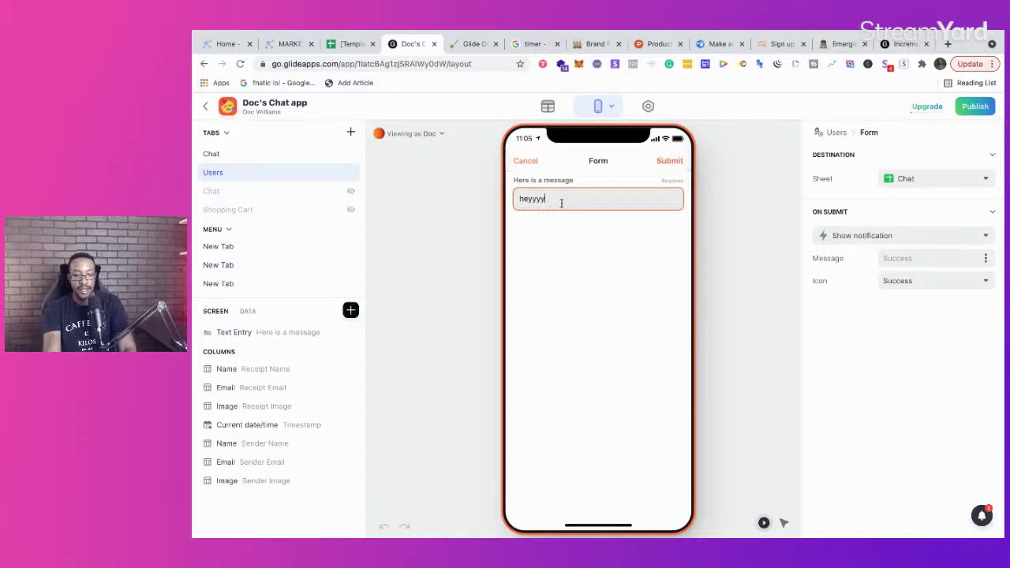
click(670, 161)
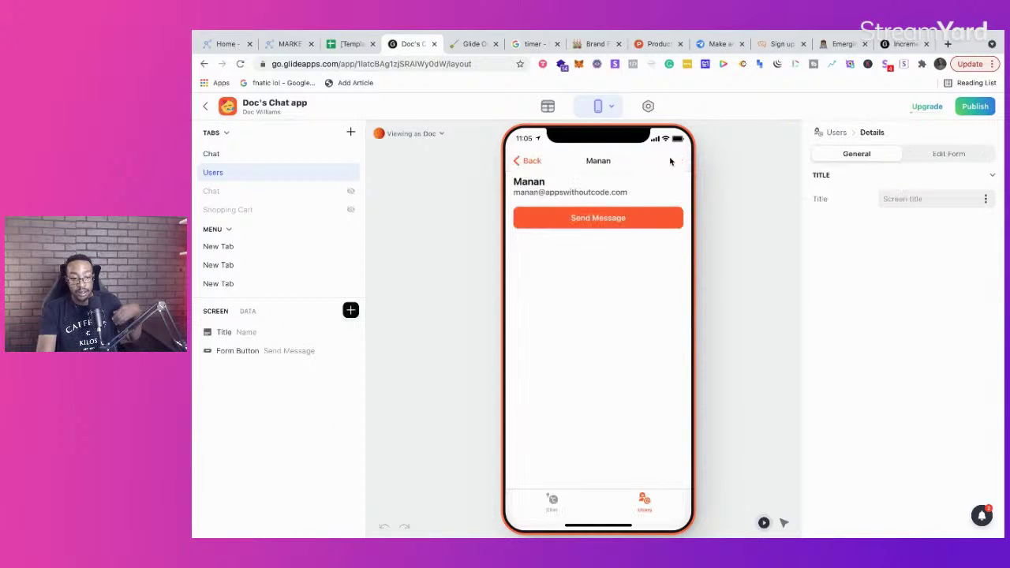
click(554, 500)
scroll(546, 237, down, 2)
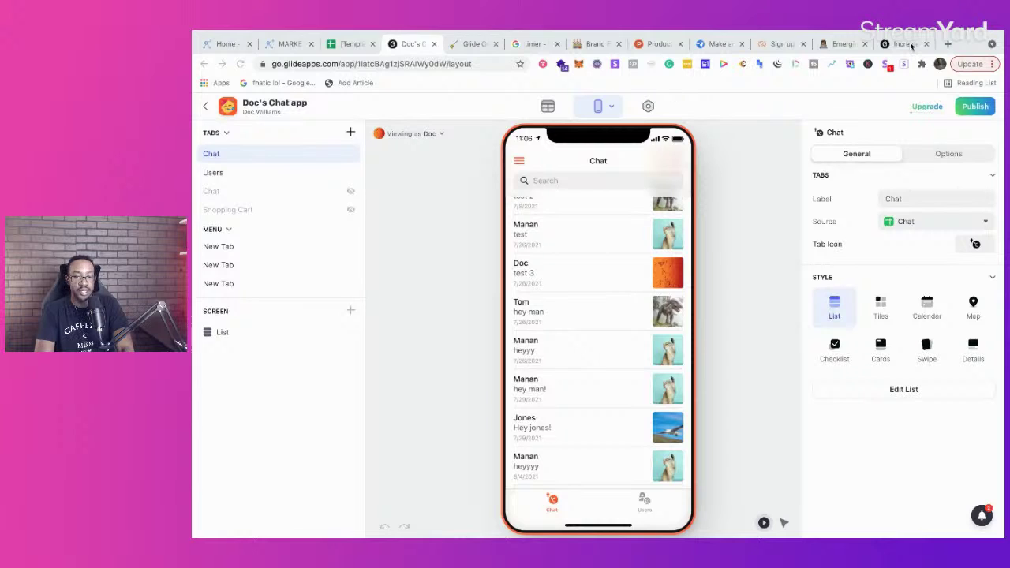
Step: Log in to adalo.com, view the Appointments App Clone's collections, then return to Marketplan
click(948, 44)
text(adalo.com)
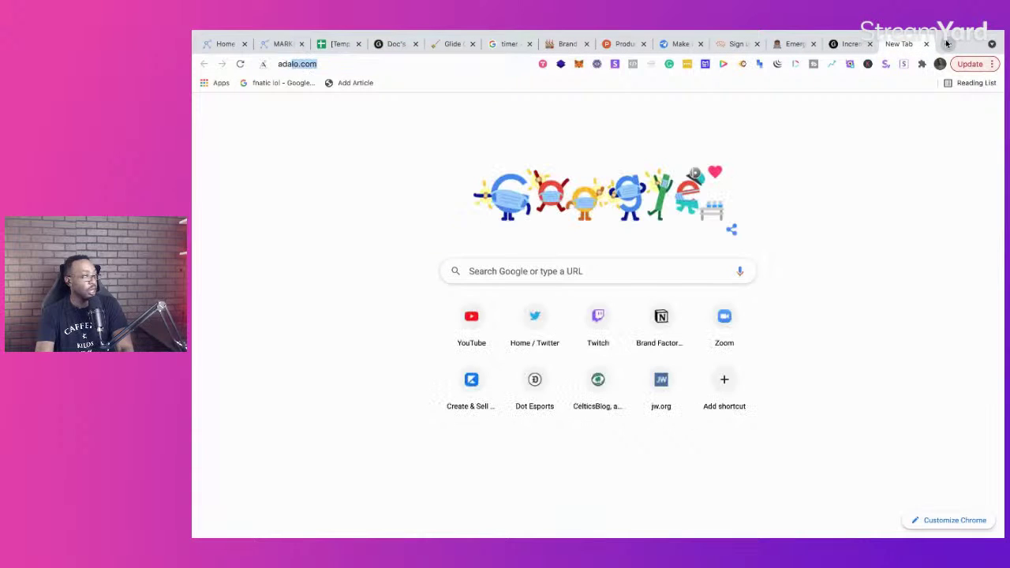
key(Return)
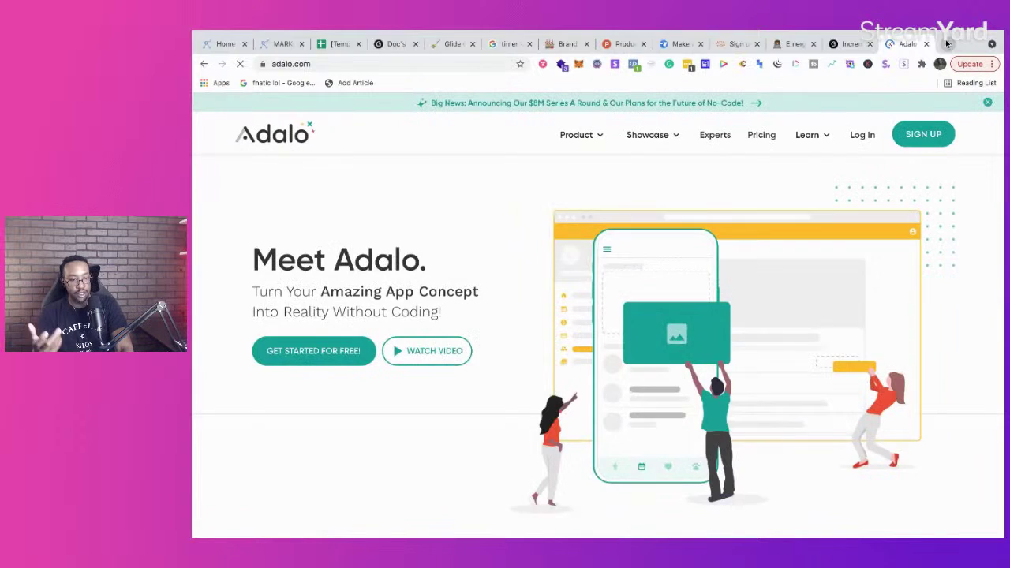
click(862, 136)
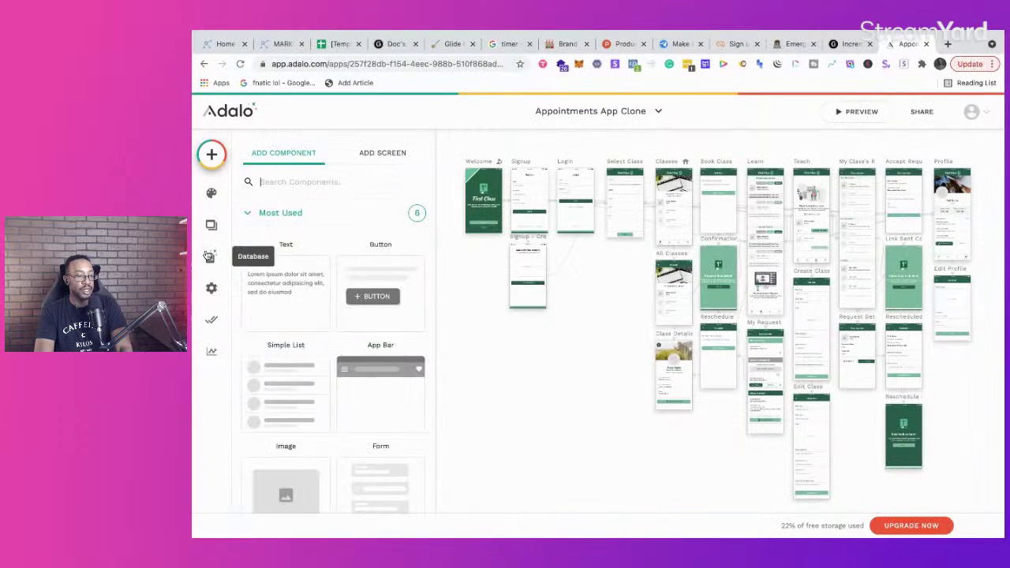
click(209, 256)
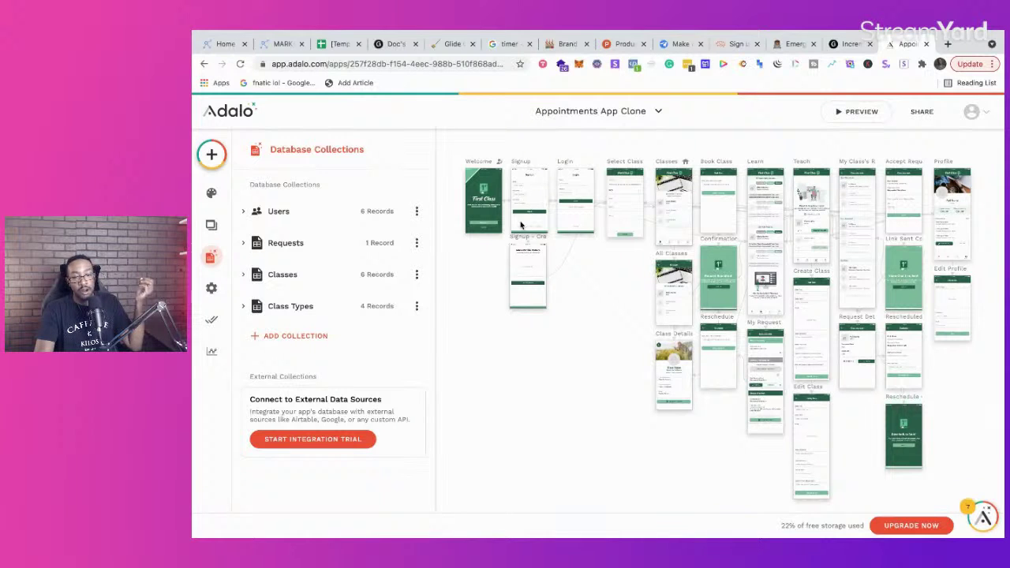
click(284, 44)
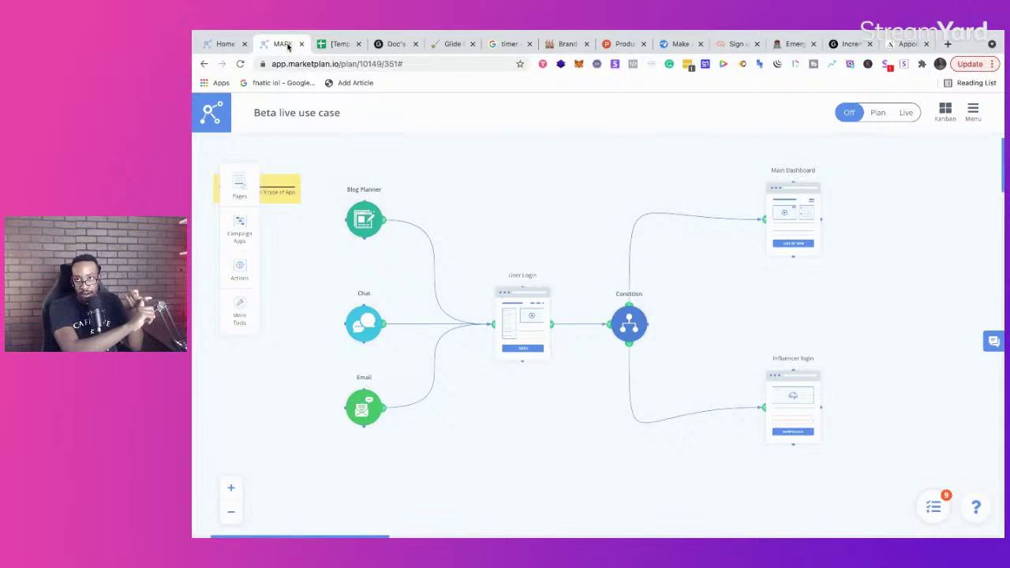
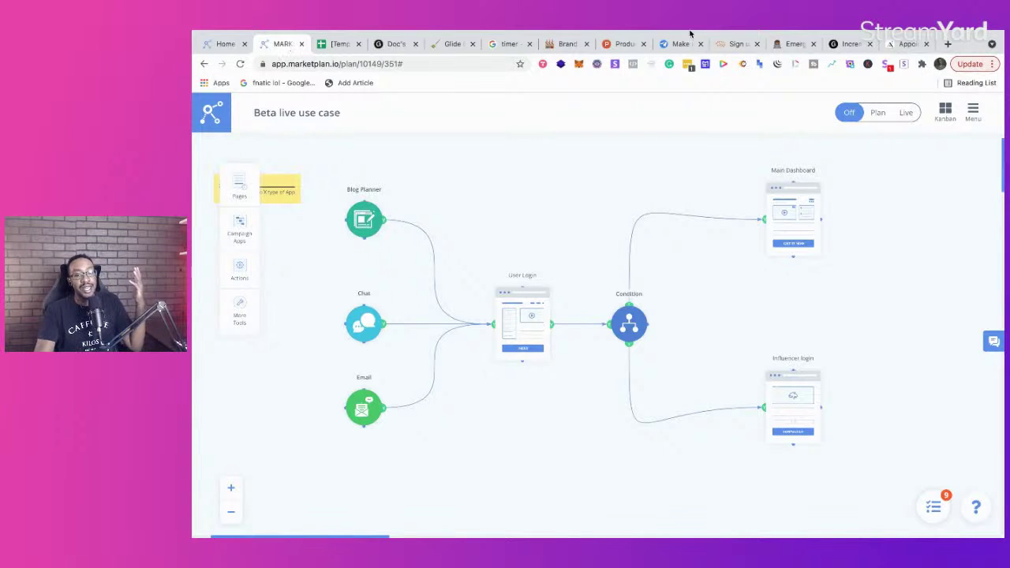
Step: Open softr.io in a new tab and scroll through its 'What can you build with Softr?' showcase
click(948, 45)
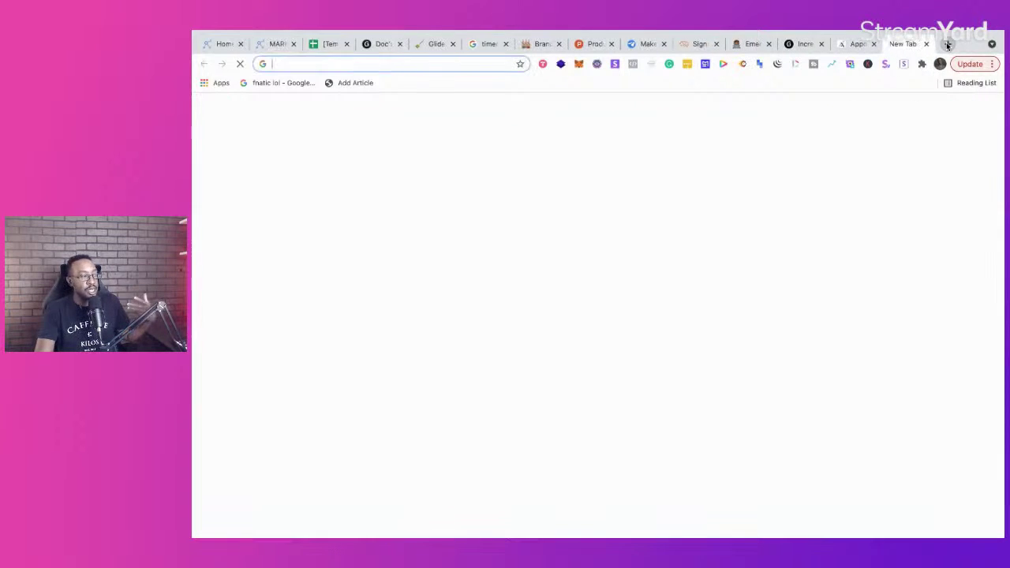
text(softr)
key(Return)
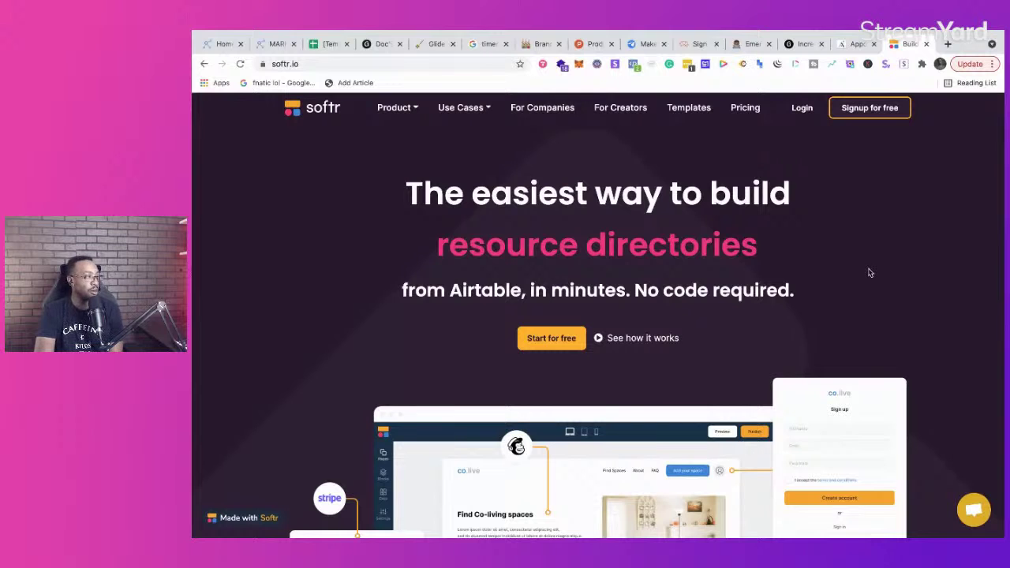
scroll(870, 272, down, 2)
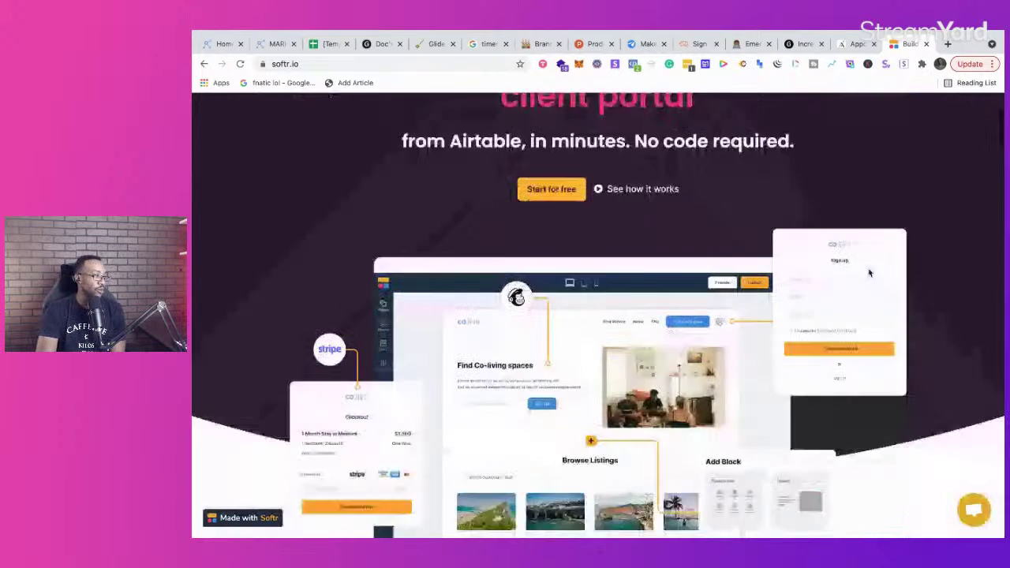
scroll(870, 272, down, 1)
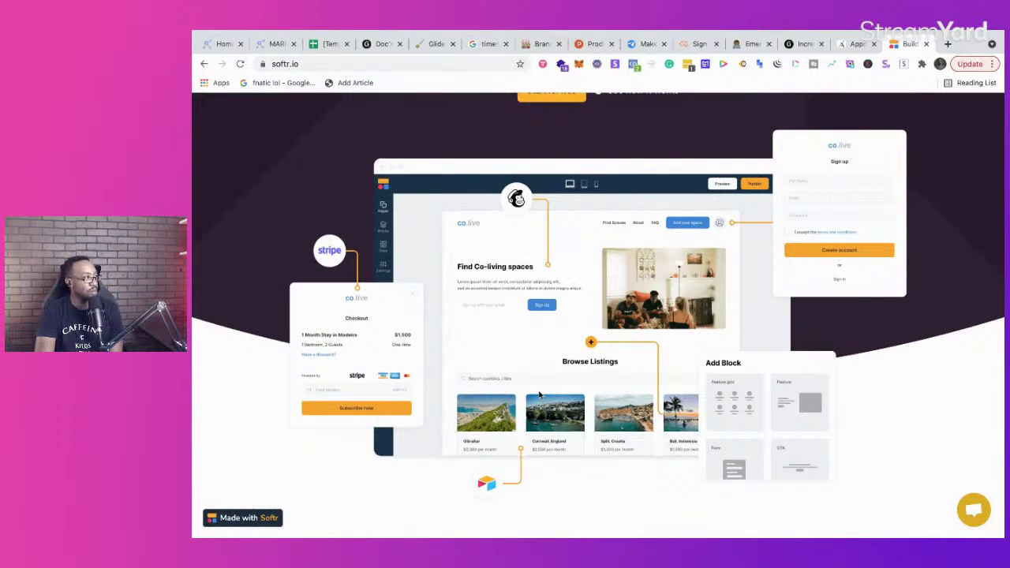
scroll(539, 395, down, 2)
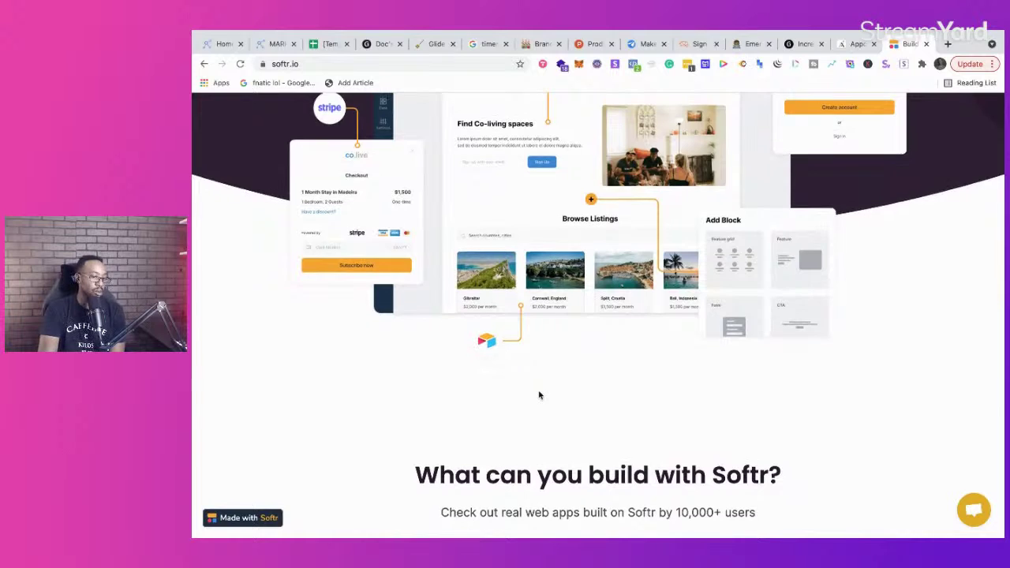
scroll(539, 394, up, 5)
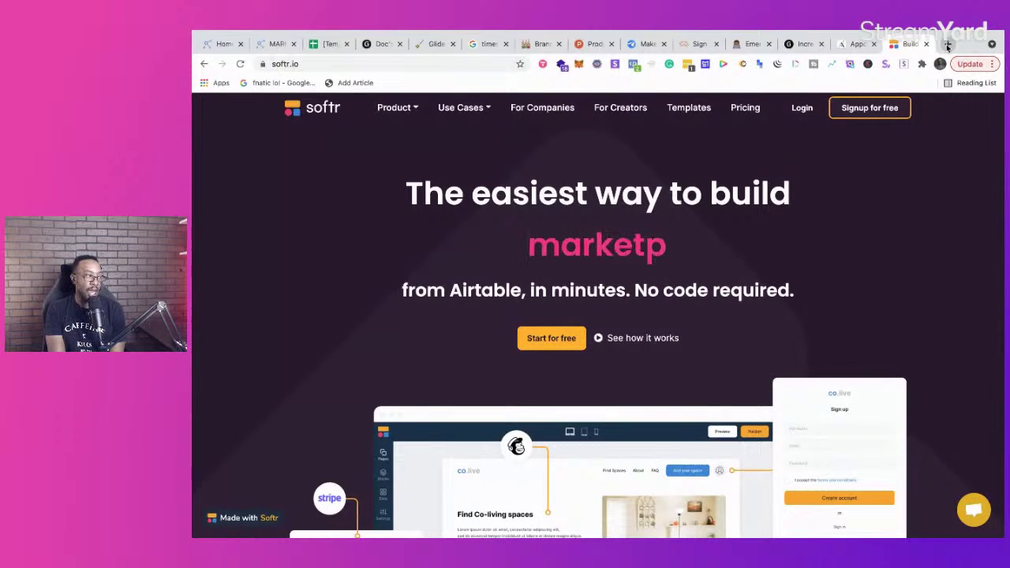
Step: Open clutch.io and flutterflow.io, each in its own new browser tab
click(949, 45)
text(clutch)
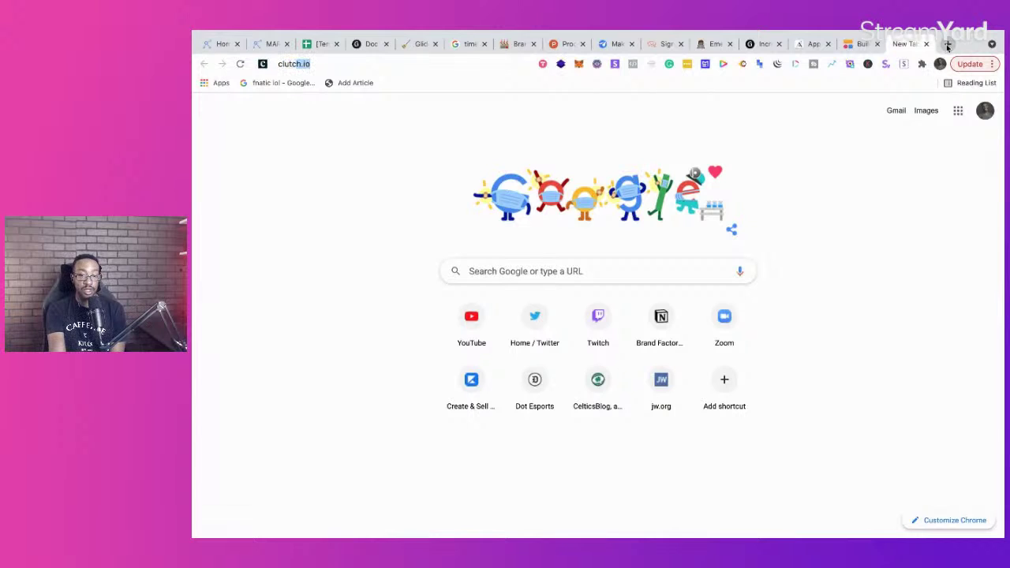
key(Return)
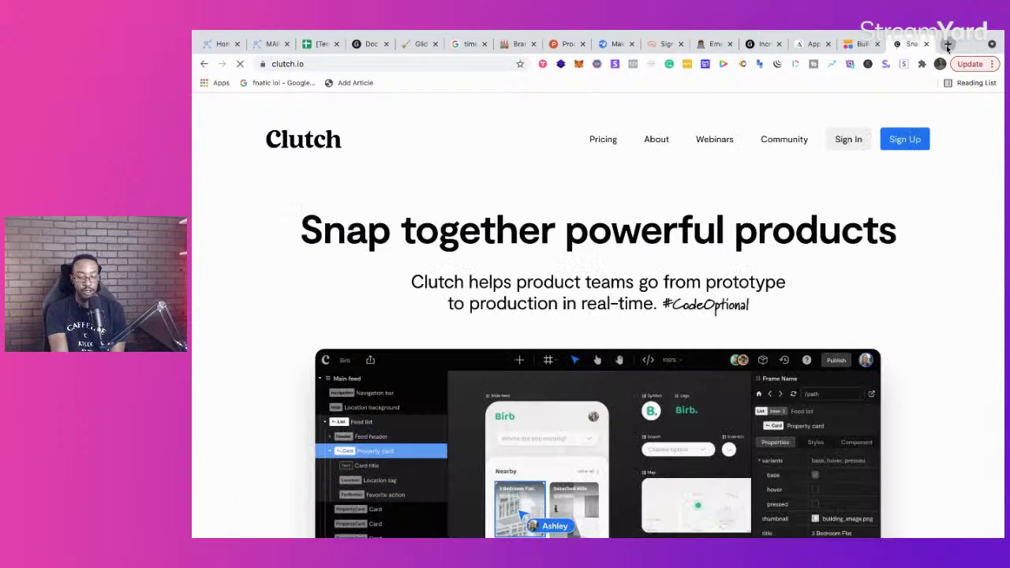
click(949, 45)
text(flu)
key(Return)
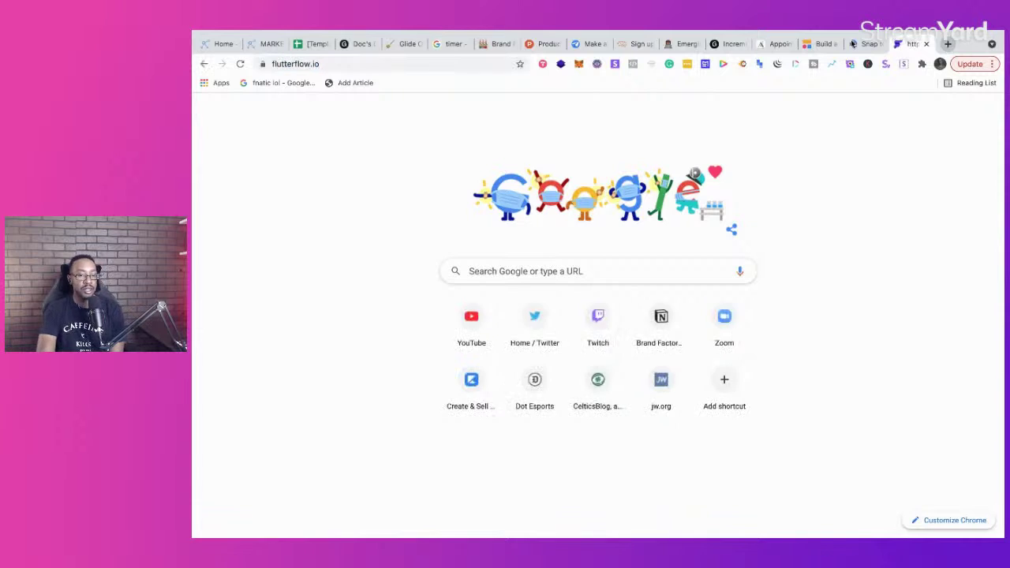
Step: Compare the Clutch and FlutterFlow homepages, then go back to the Glide app builder
click(851, 46)
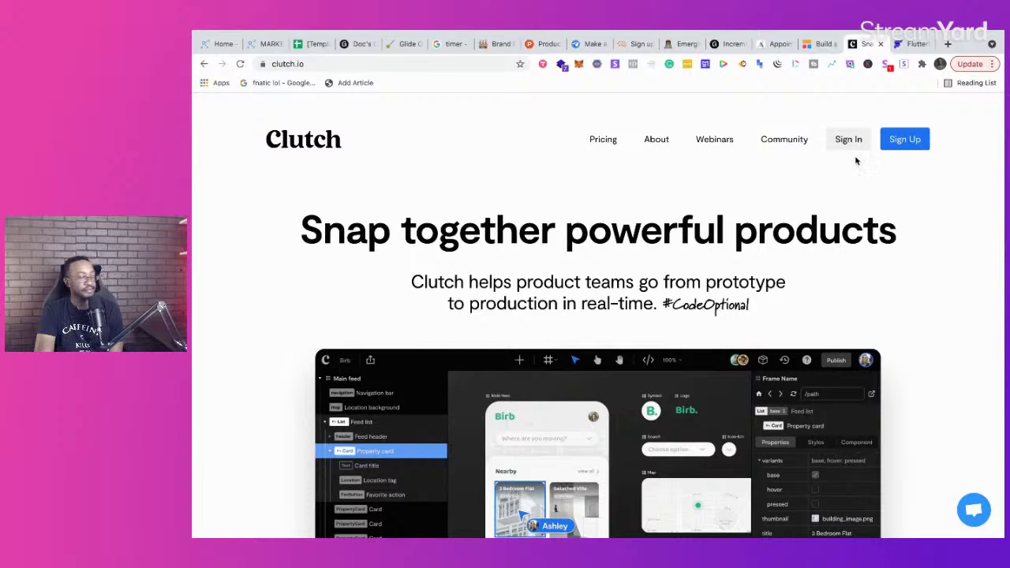
click(902, 47)
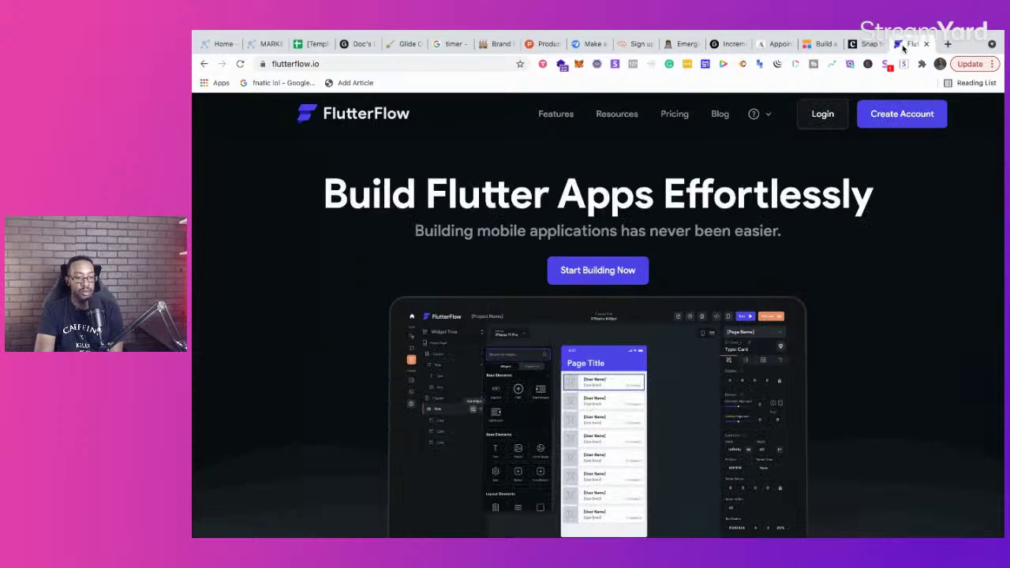
click(391, 46)
click(359, 45)
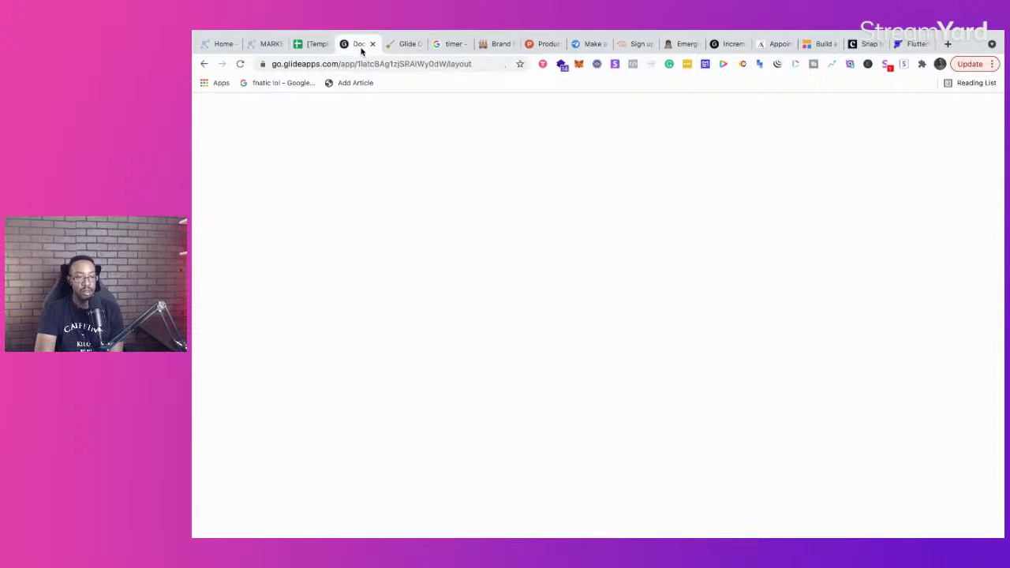
Step: Glance at the Glide doc and builder, then scroll the 'Beta live use case' canvas to empty space
click(391, 45)
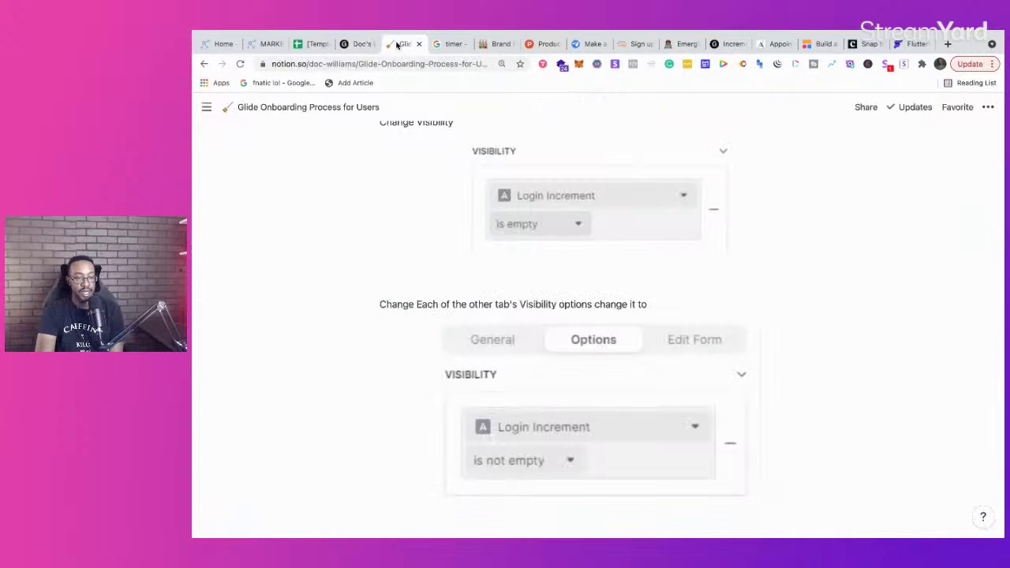
click(356, 45)
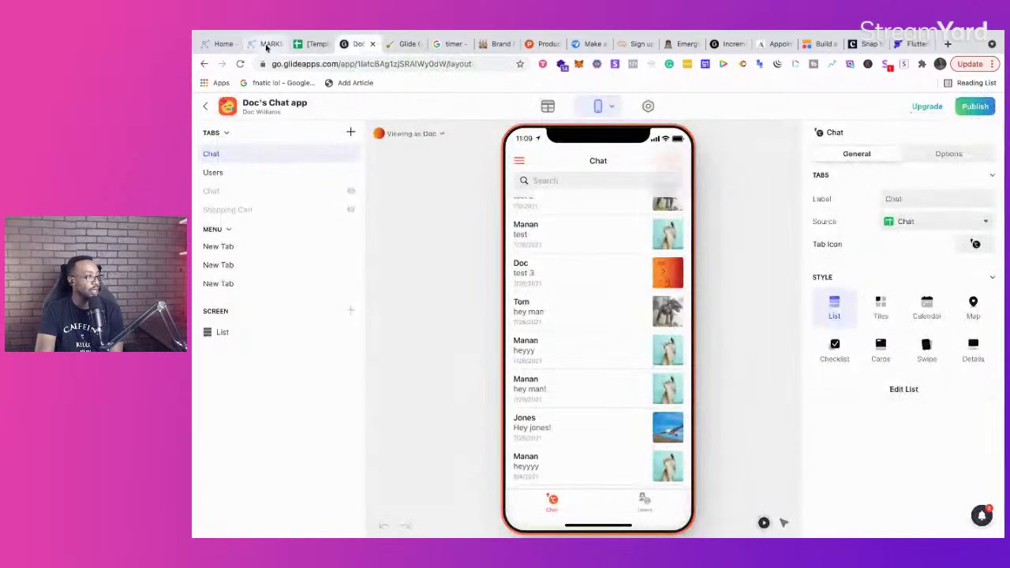
click(266, 44)
scroll(293, 403, down, 5)
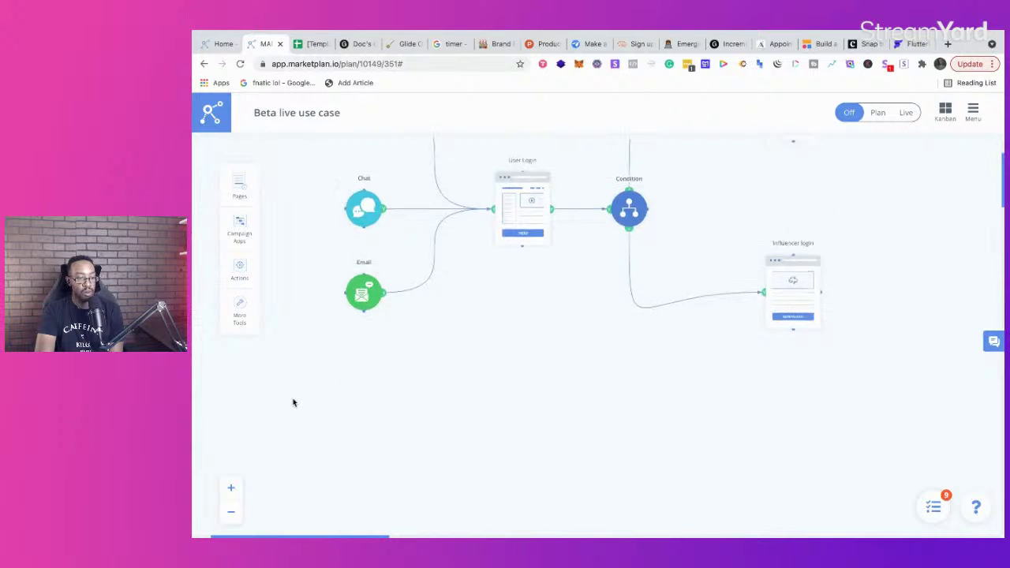
scroll(293, 402, down, 2)
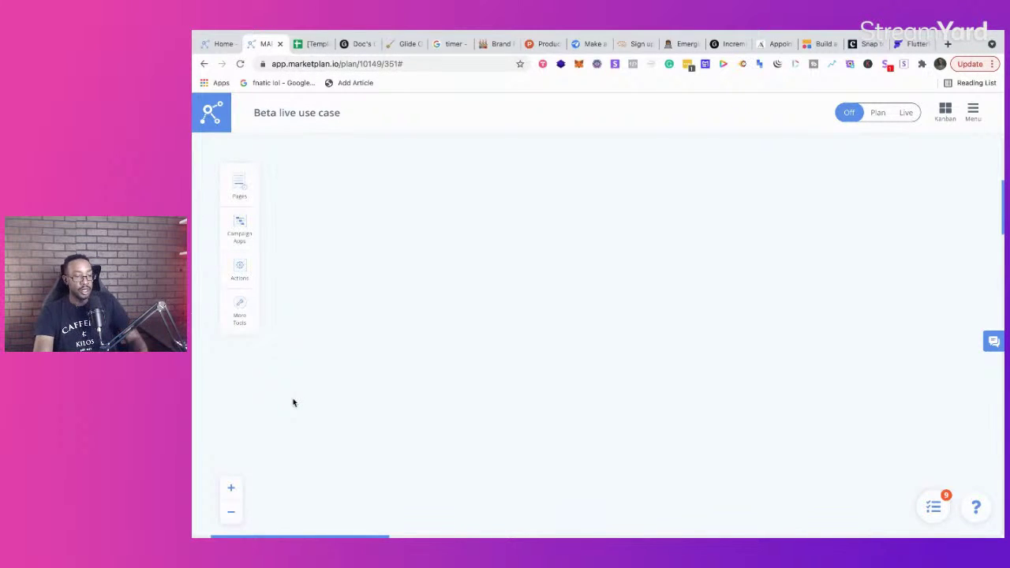
scroll(308, 370, up, 2)
scroll(307, 369, down, 2)
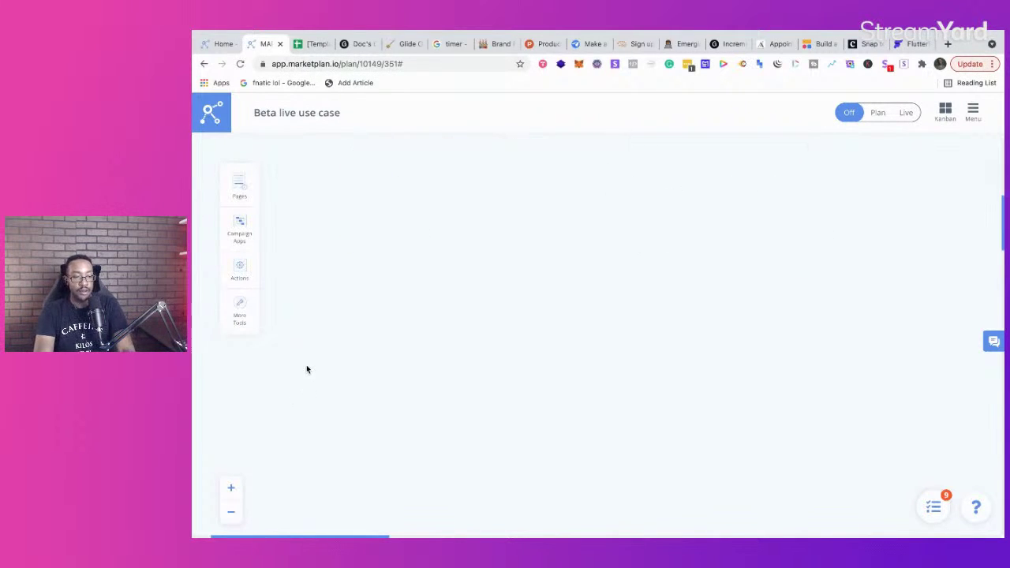
Step: Add an Email Sequence from the Campaign Apps list to the canvas
click(251, 189)
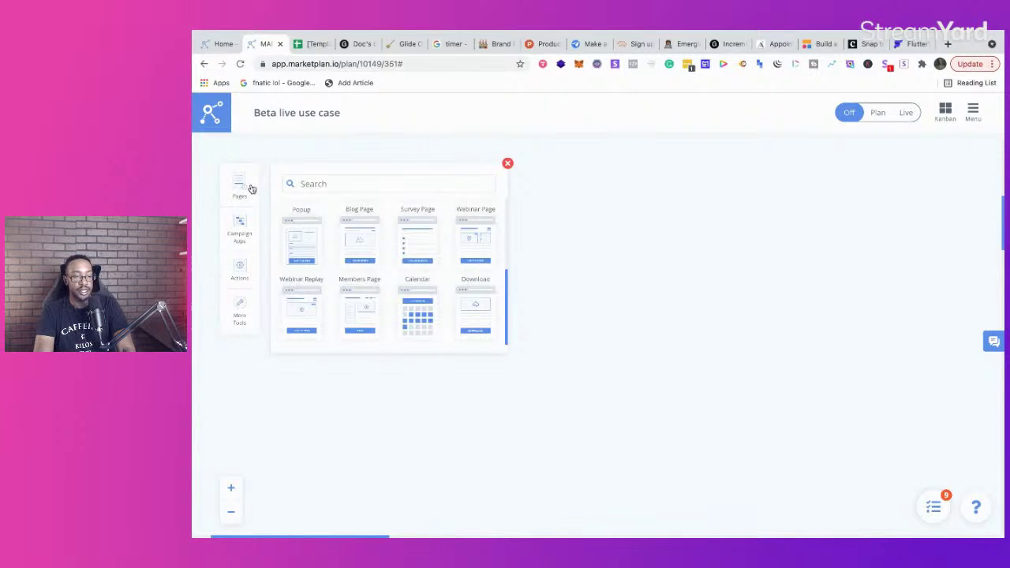
click(508, 163)
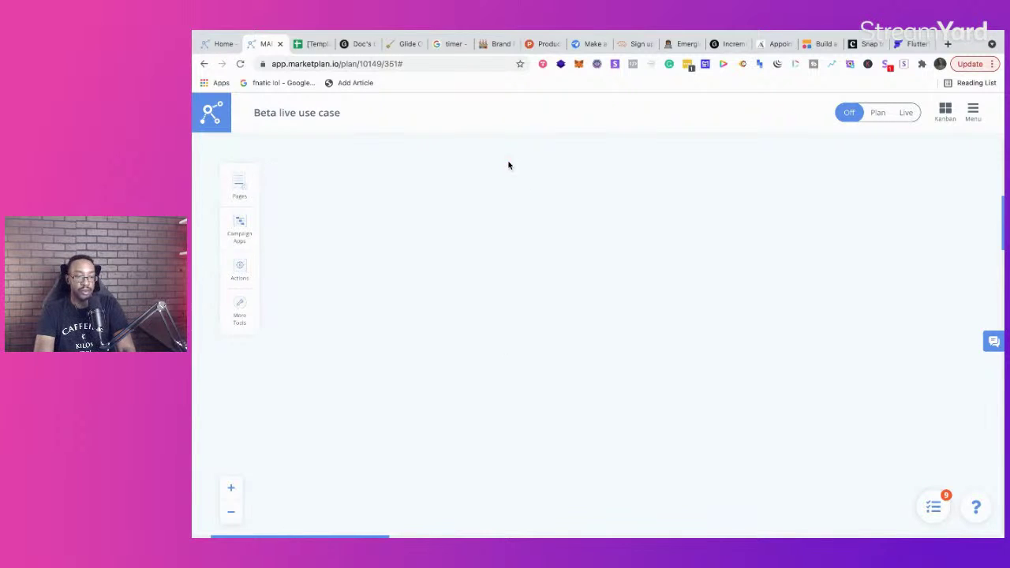
click(245, 188)
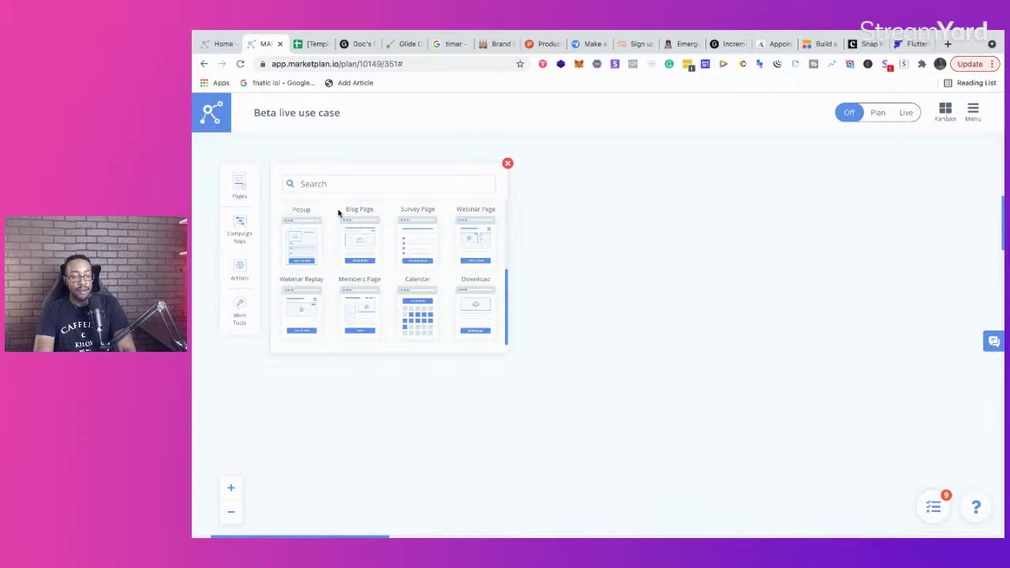
click(241, 231)
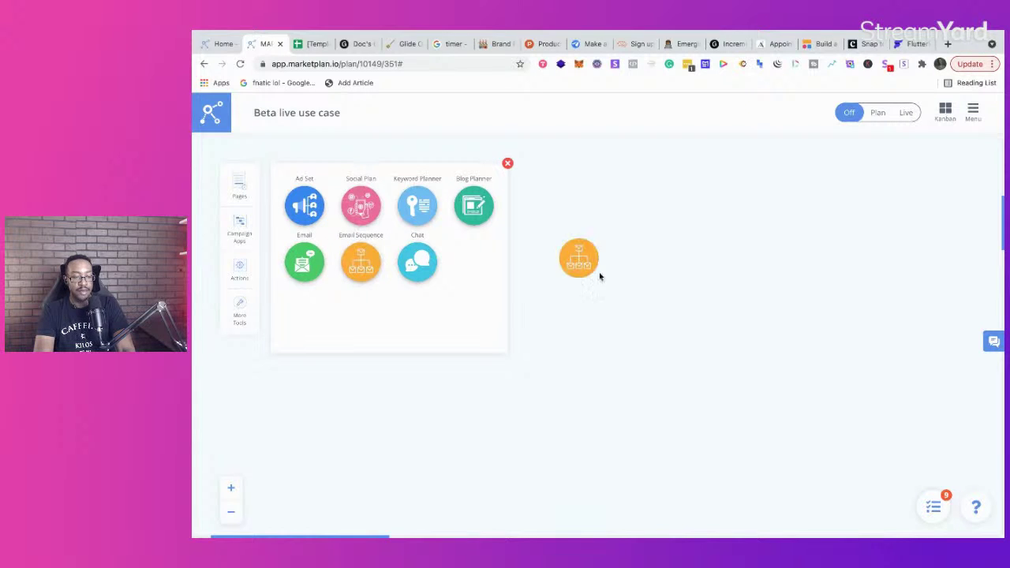
click(558, 314)
click(507, 163)
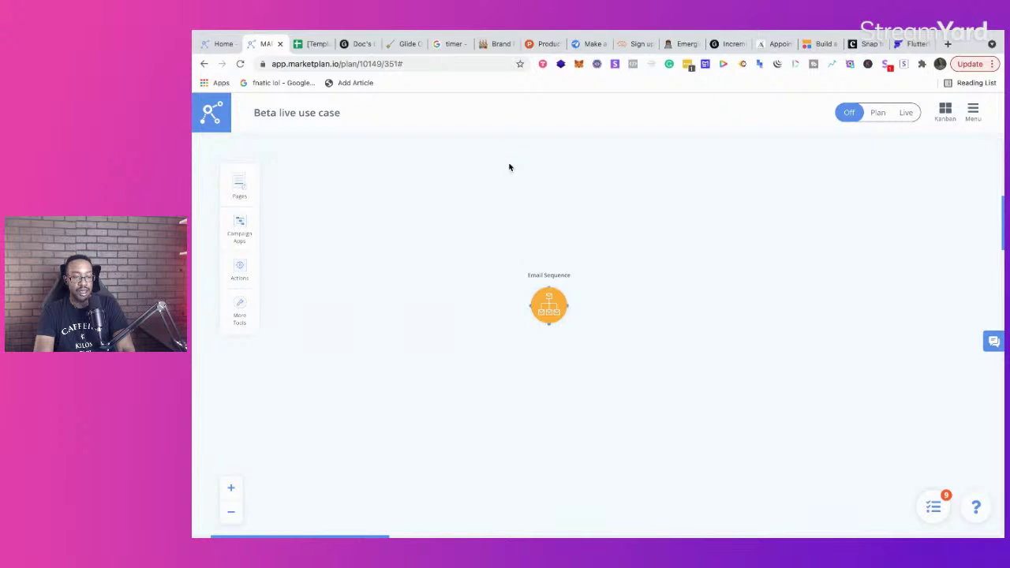
Step: Add a Landing Page from Pages and place it at the left of the flow
click(239, 189)
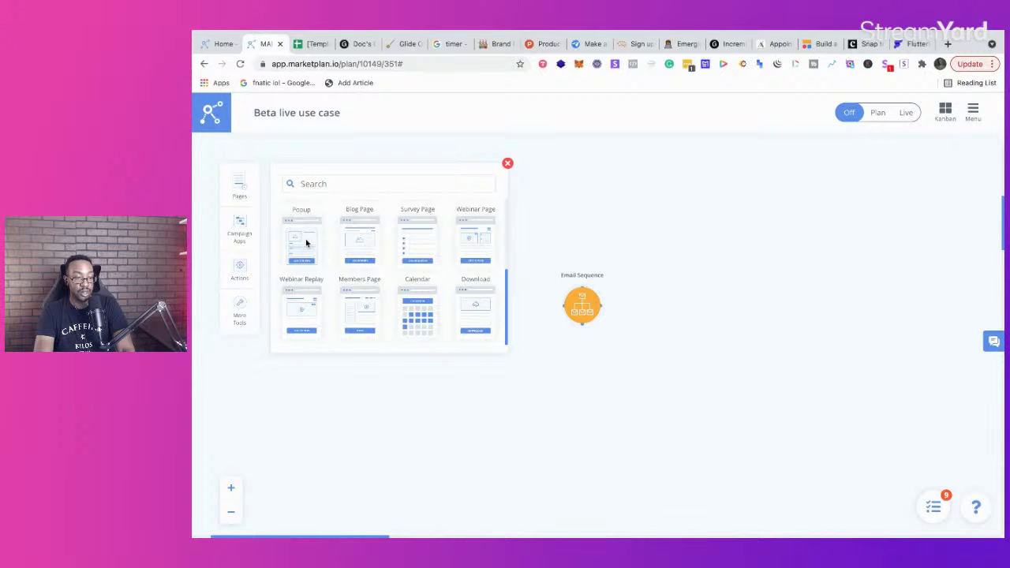
scroll(306, 243, up, 3)
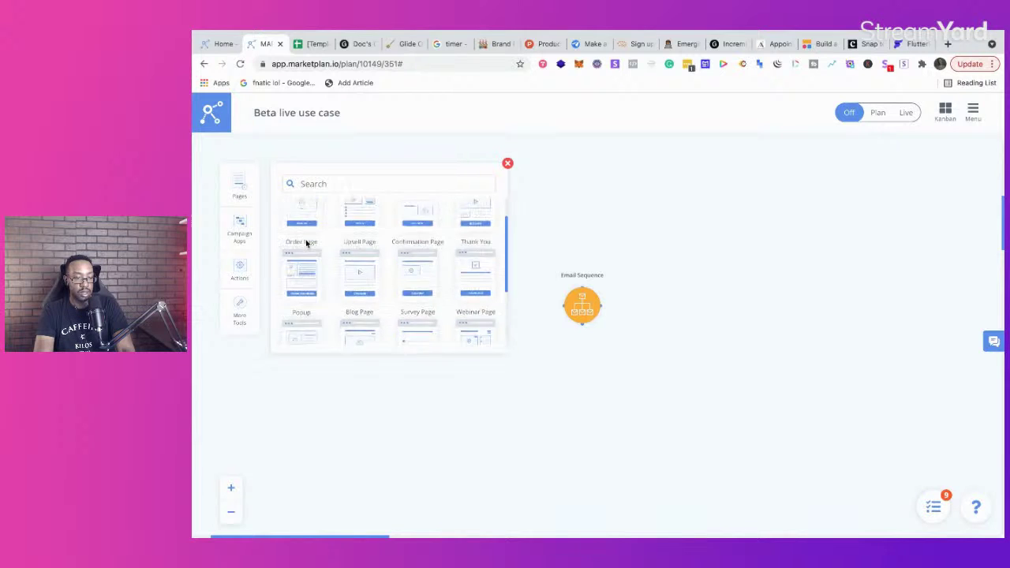
click(508, 163)
drag(676, 217, 409, 245)
drag(591, 299, 704, 283)
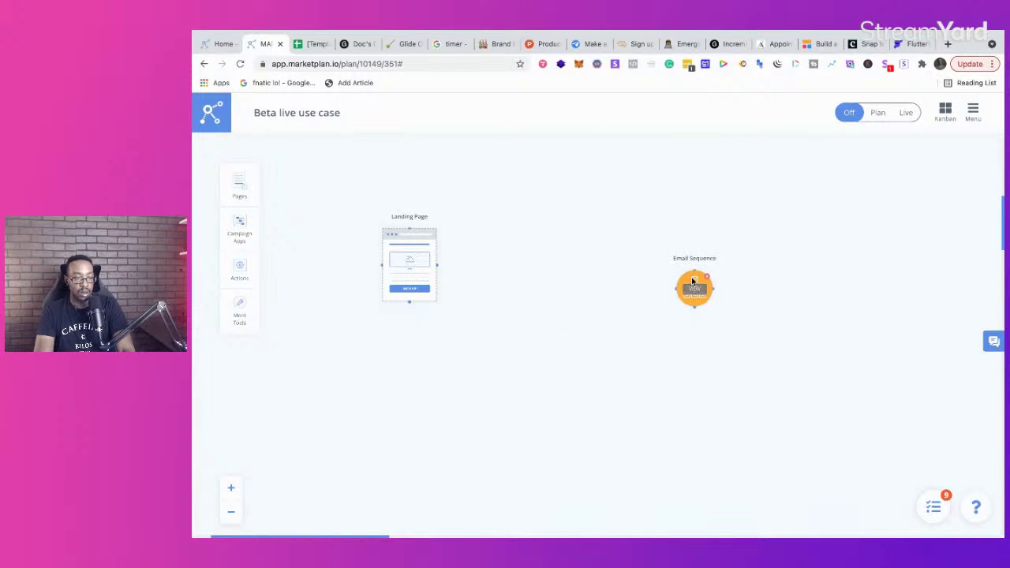
Step: Add an Opt In page and connect Landing Page → Opt In → Email Sequence
click(248, 185)
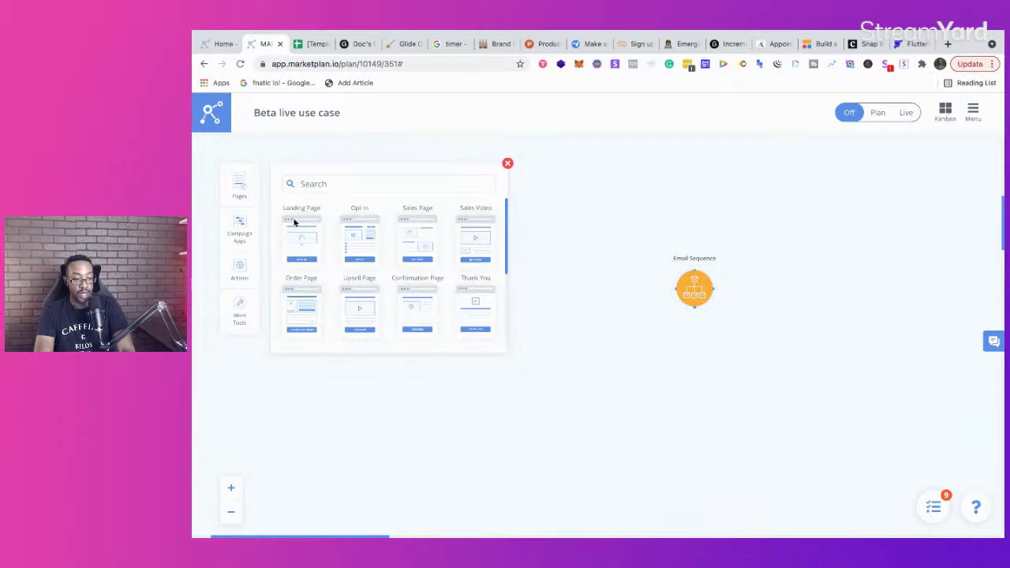
drag(350, 234, 591, 247)
click(507, 163)
drag(696, 275, 738, 251)
drag(449, 253, 553, 264)
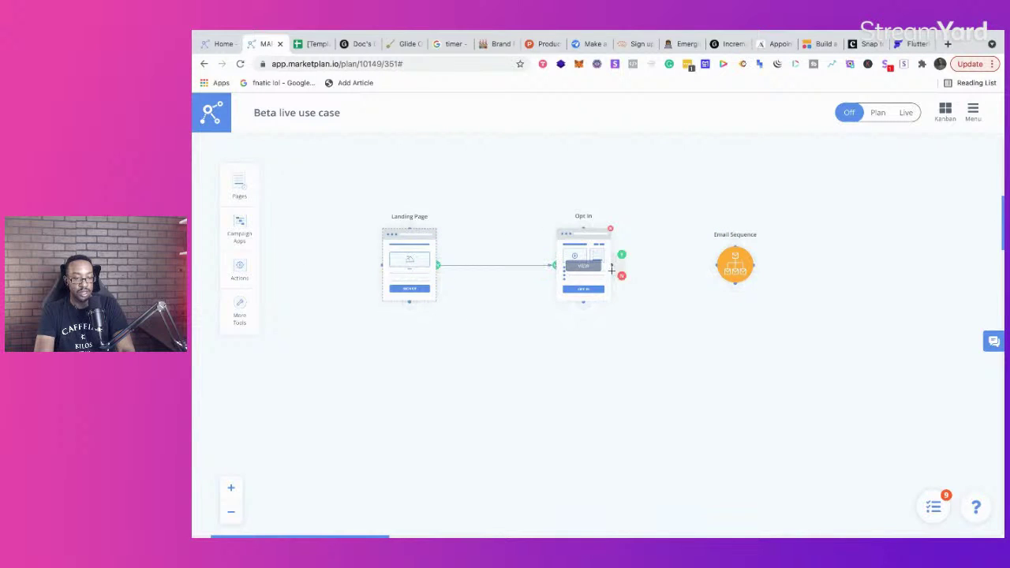
mouse_move(613, 267)
drag(621, 254, 714, 265)
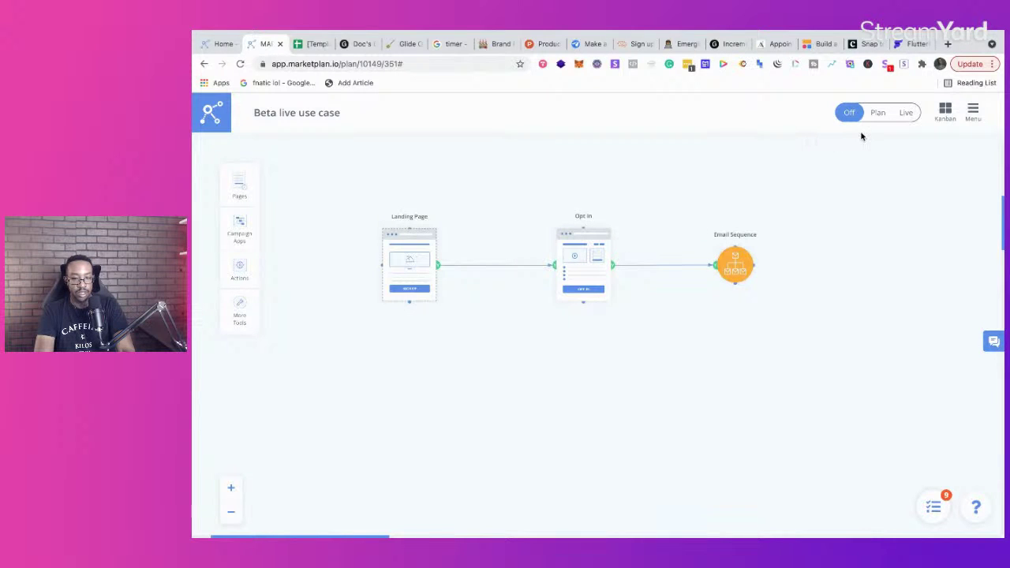
Step: Turn on planning mode with visitor stats and nudge the Email Sequence slightly left
click(878, 113)
mouse_move(742, 258)
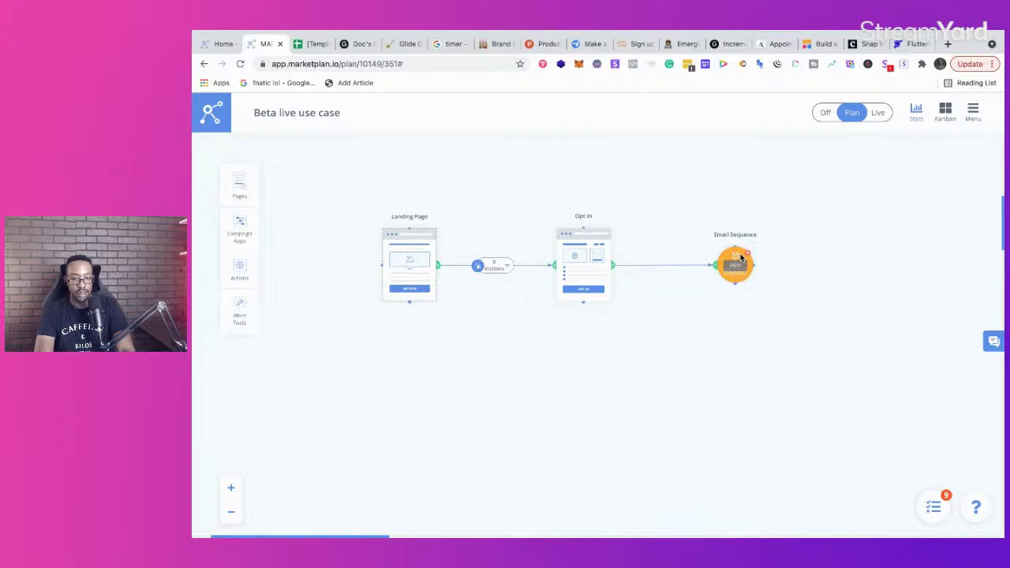
drag(738, 259, 721, 258)
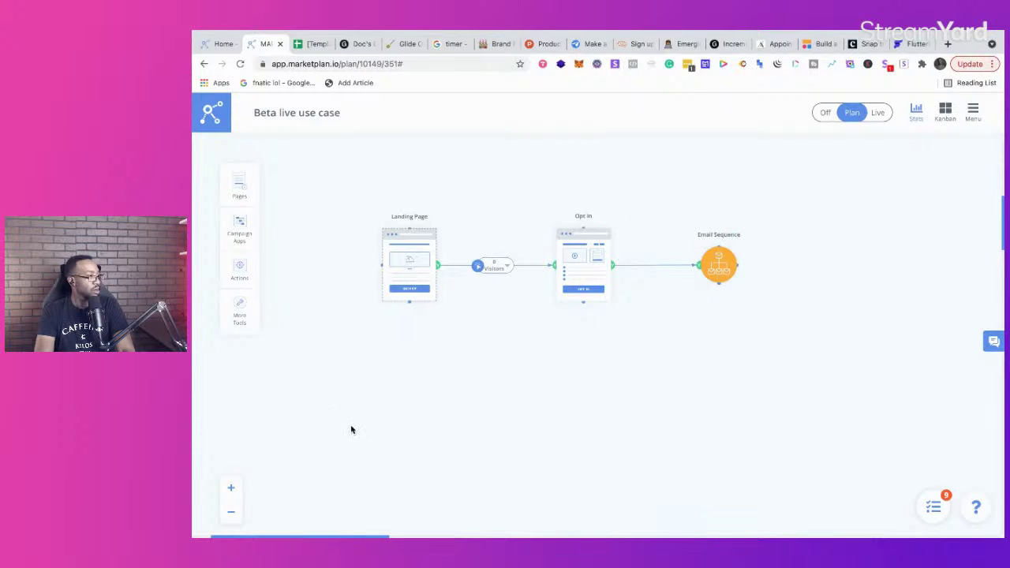
scroll(351, 433, right, 2)
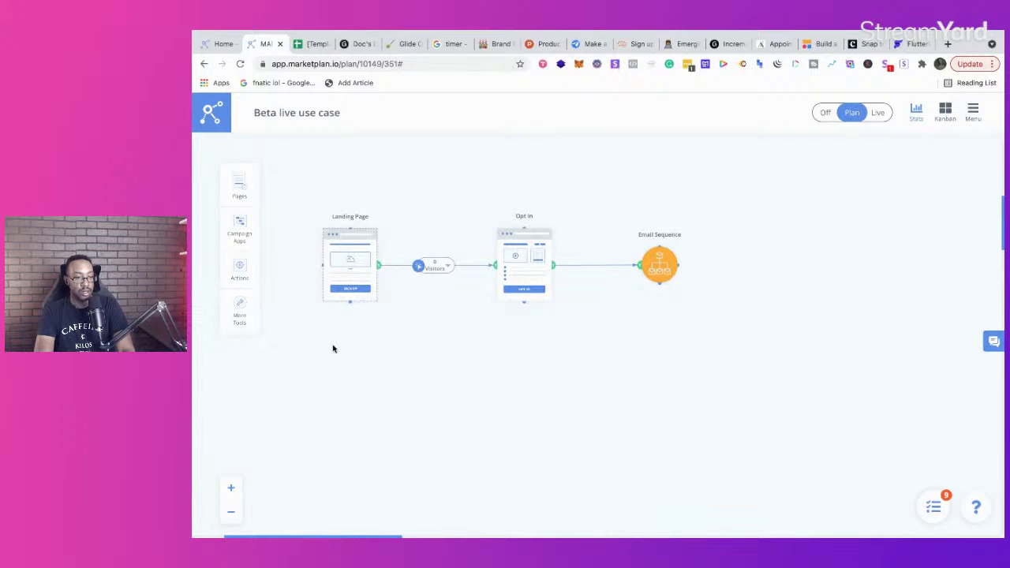
scroll(332, 348, up, 1)
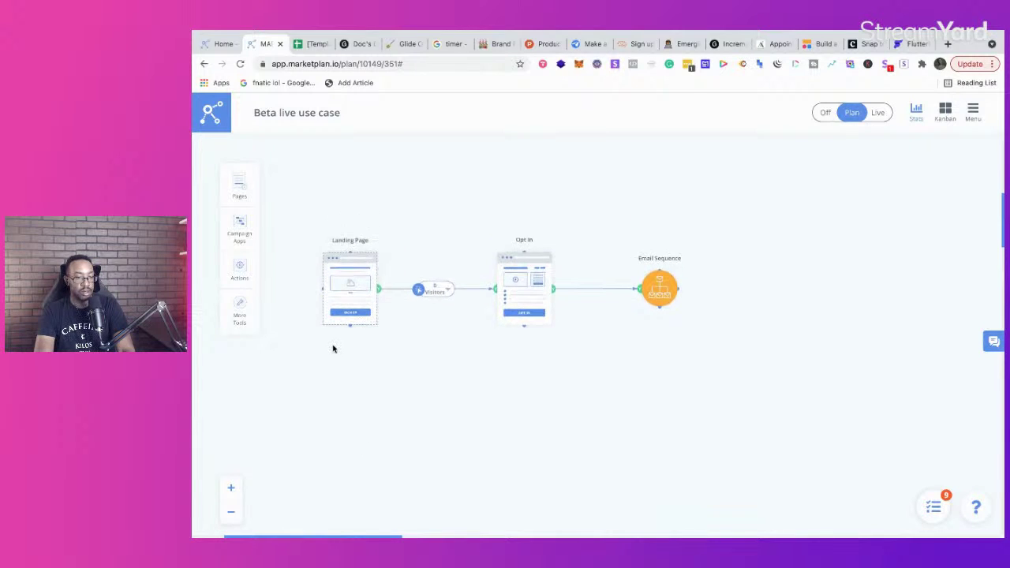
Step: Add a Members Page after the Email Sequence, connect them, and open the Email Sequence
click(237, 181)
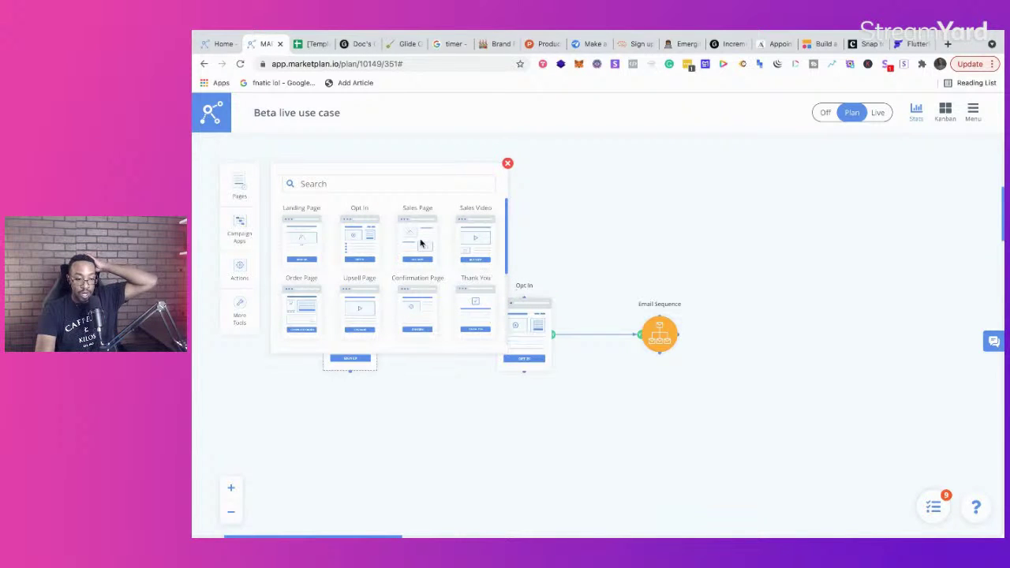
scroll(428, 237, down, 4)
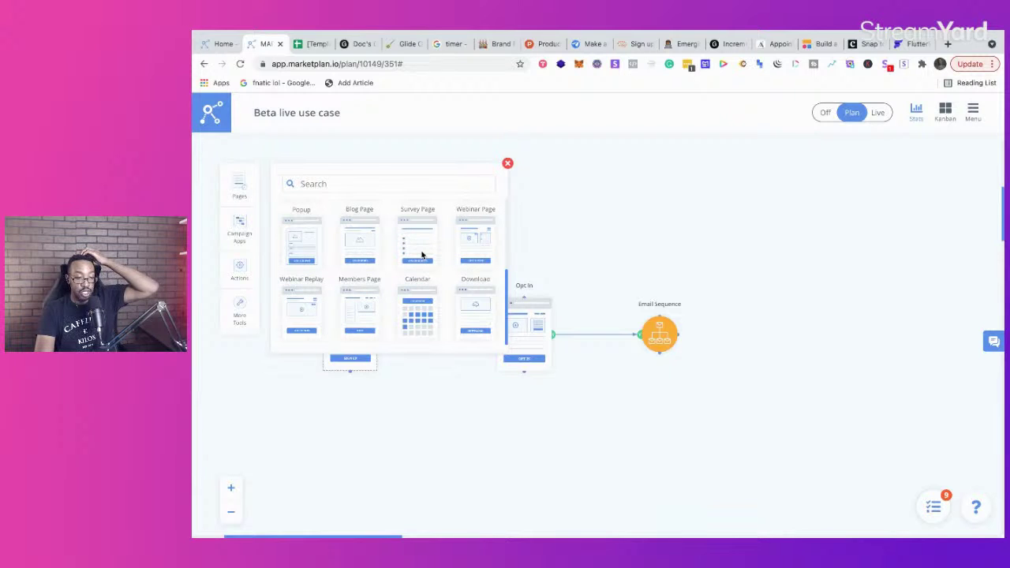
drag(368, 301, 805, 324)
click(507, 162)
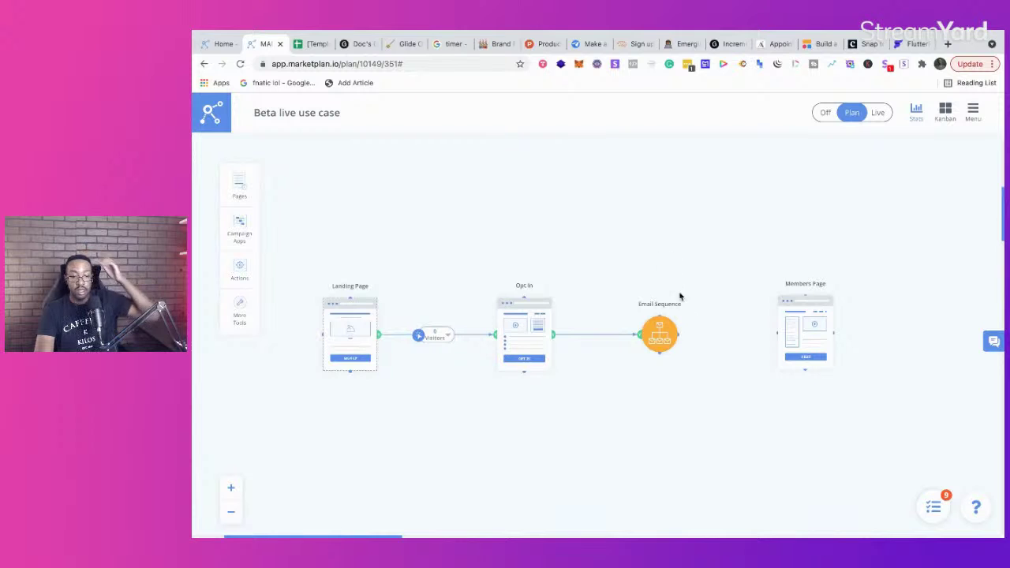
mouse_move(678, 331)
mouse_down()
mouse_move(755, 316)
mouse_move(768, 332)
mouse_move(797, 319)
mouse_up()
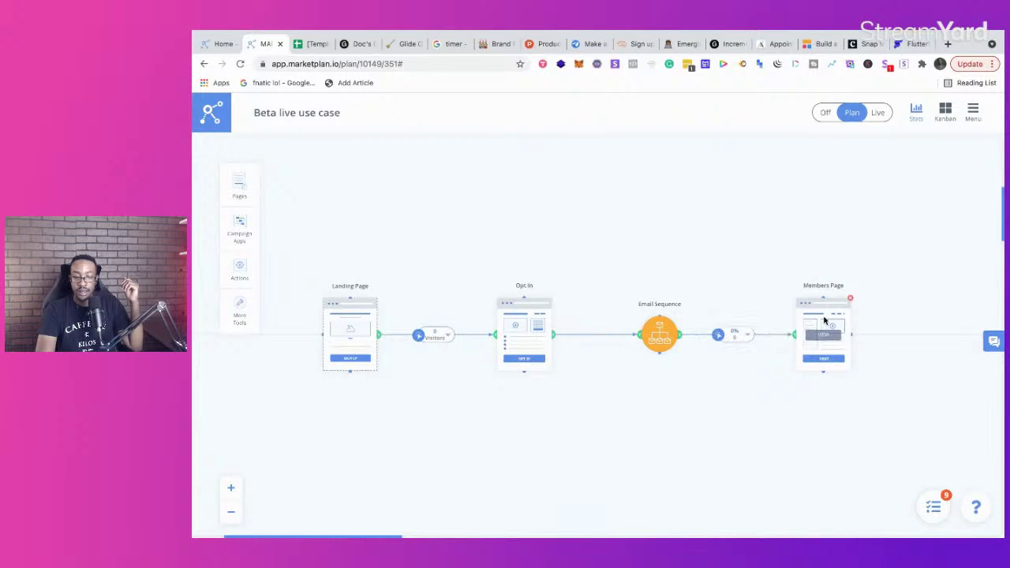
click(230, 487)
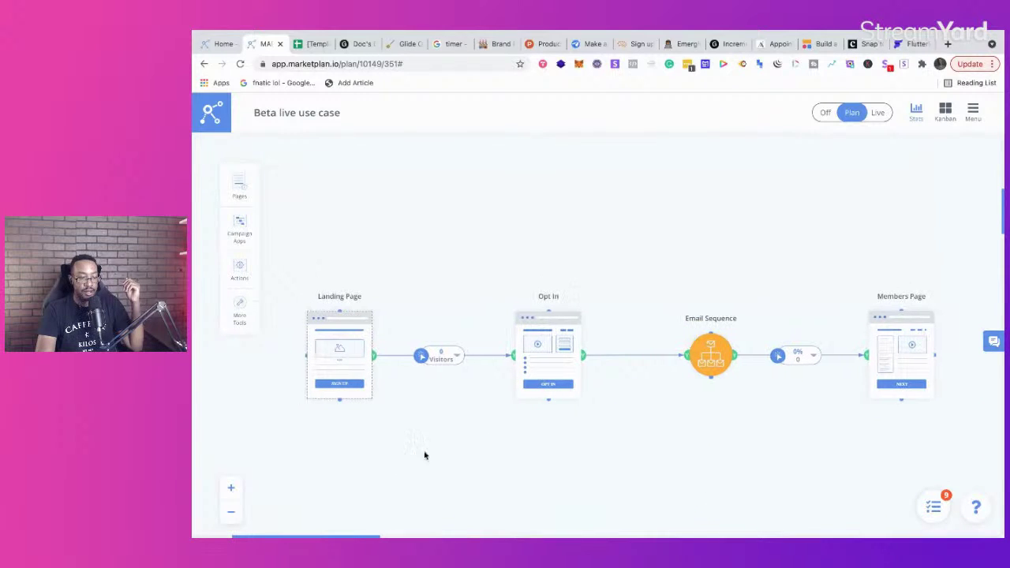
click(713, 357)
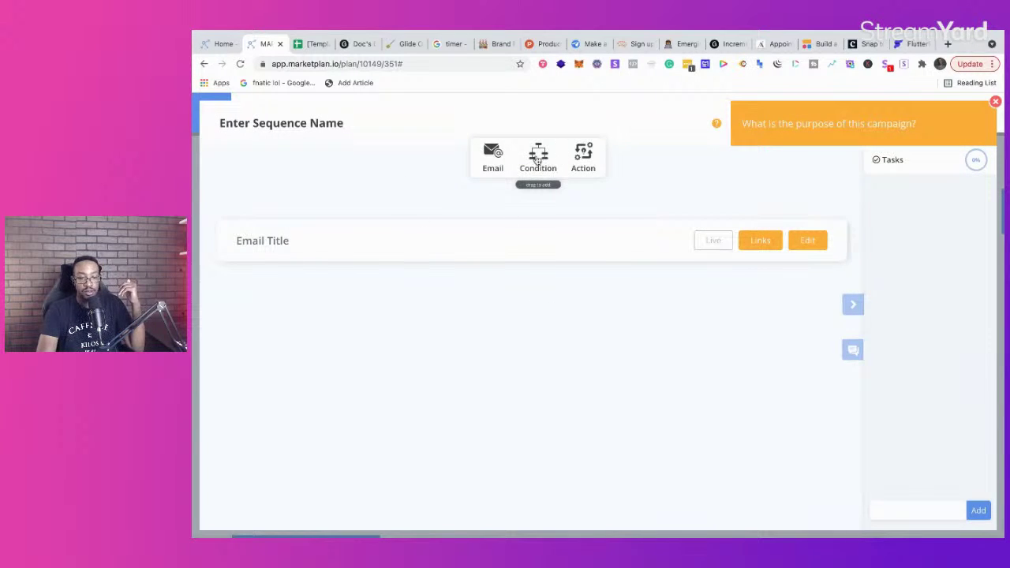
Step: Add an If Condition below the email and an Action step above it, then close the editor
drag(537, 161, 519, 314)
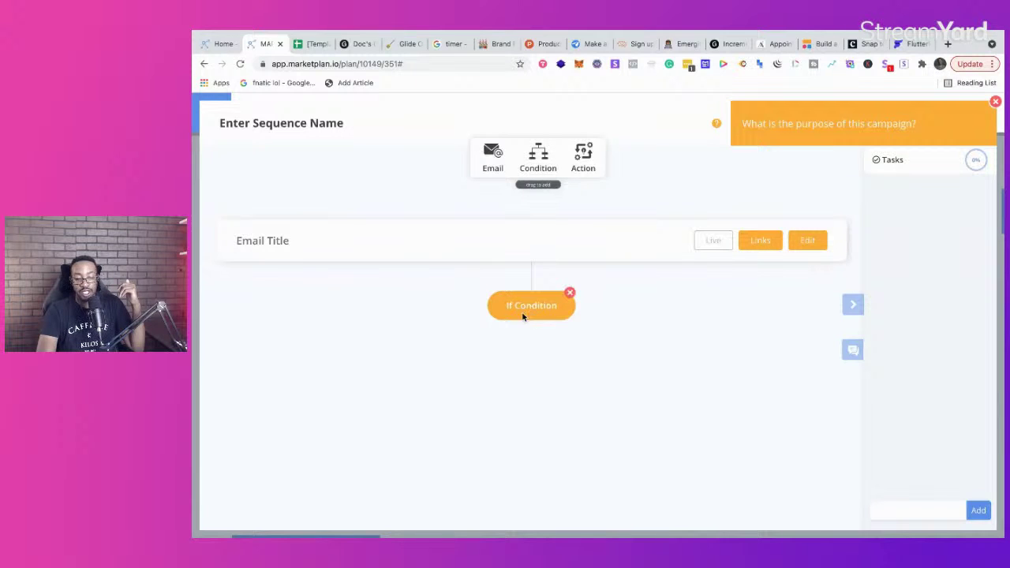
drag(581, 160, 530, 286)
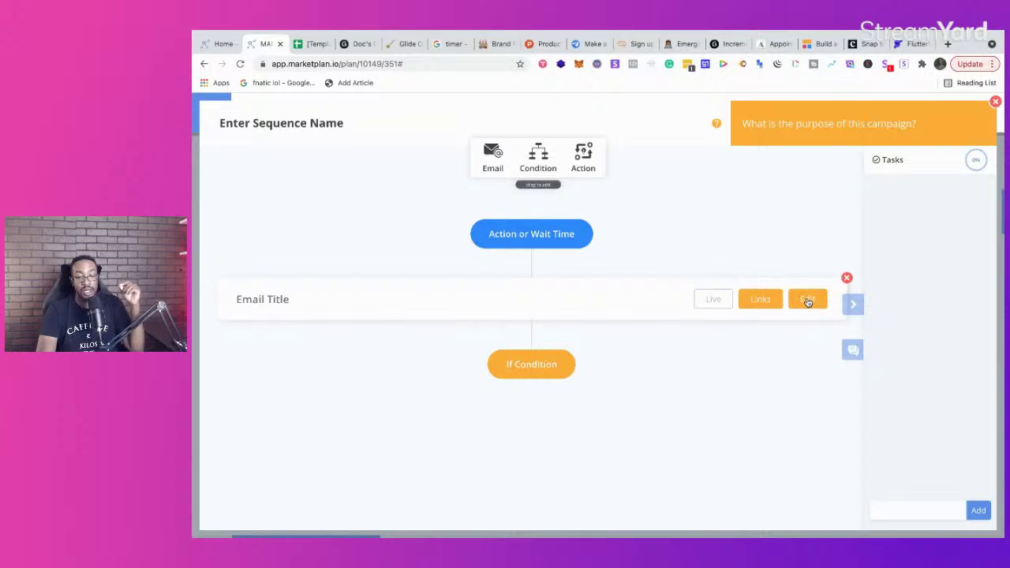
click(997, 102)
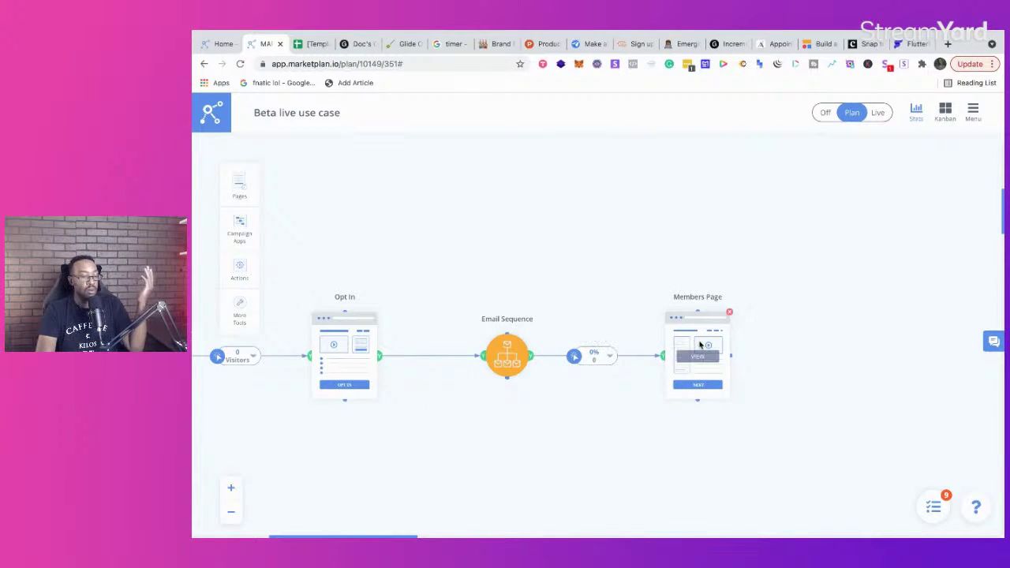
scroll(699, 345, left, 5)
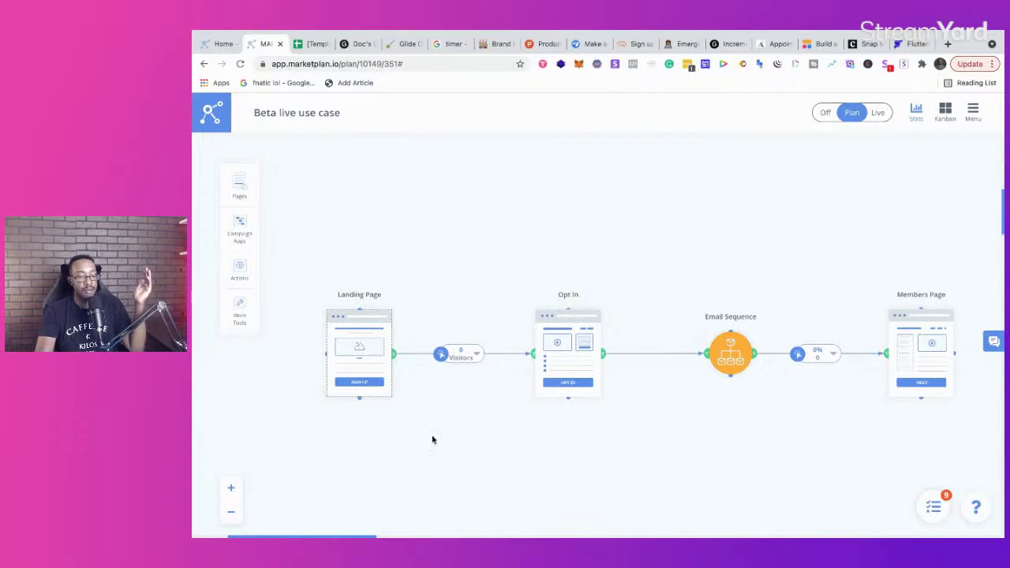
click(230, 488)
scroll(342, 462, down, 3)
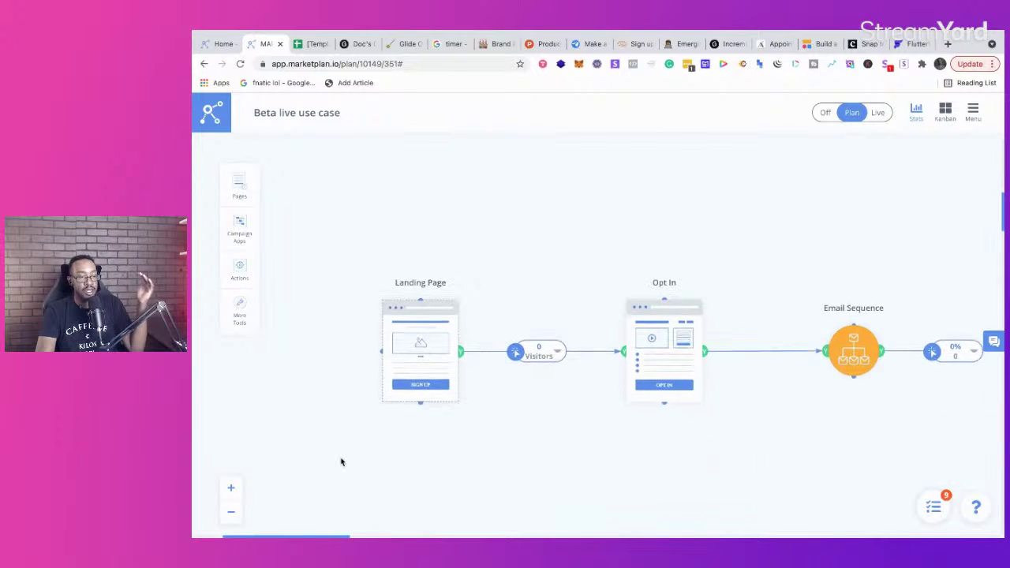
scroll(341, 462, right, 3)
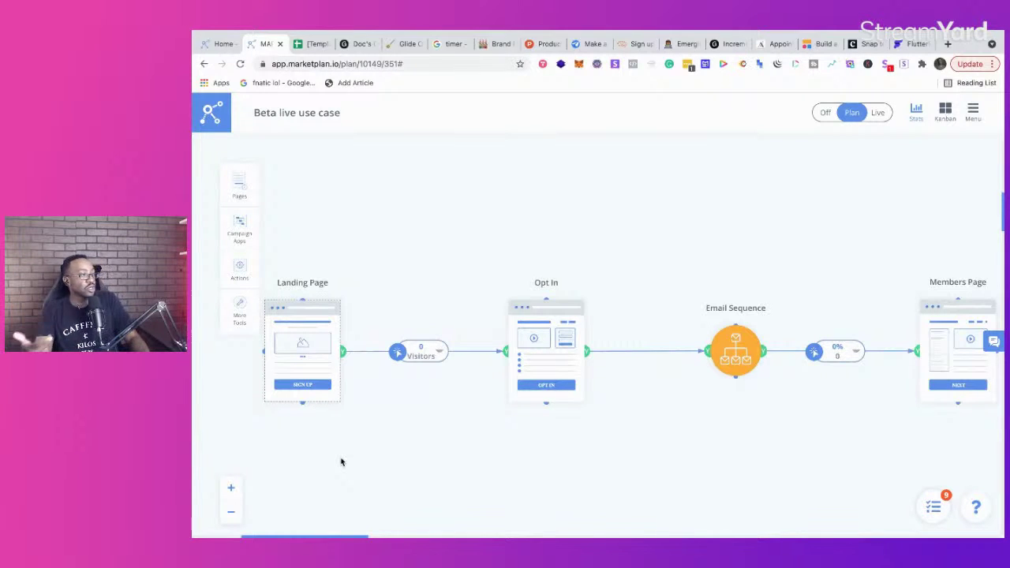
click(232, 512)
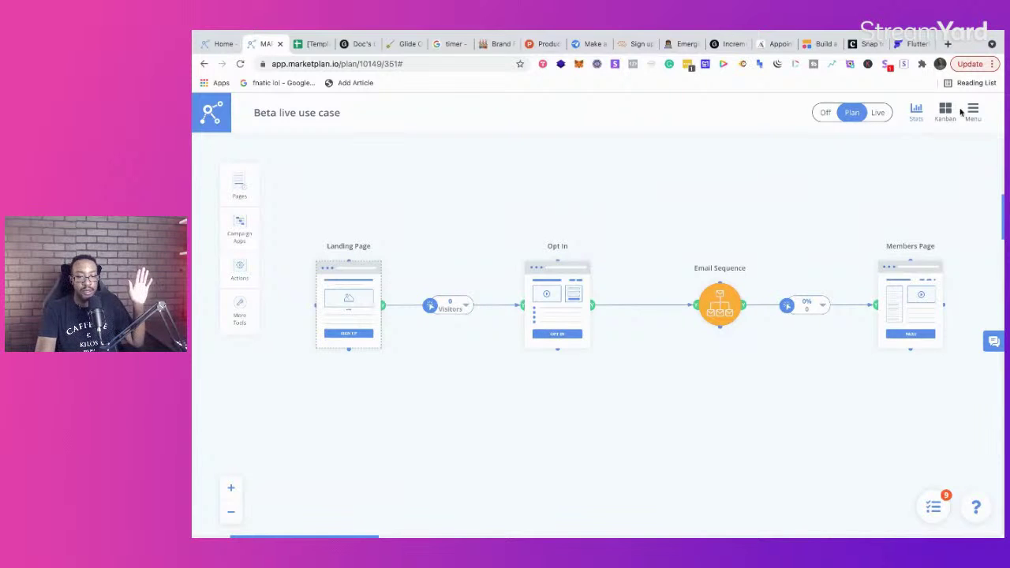
Step: Check the plan menu, zoom out over the canvas, then open the August 4–26 team timeline
click(974, 113)
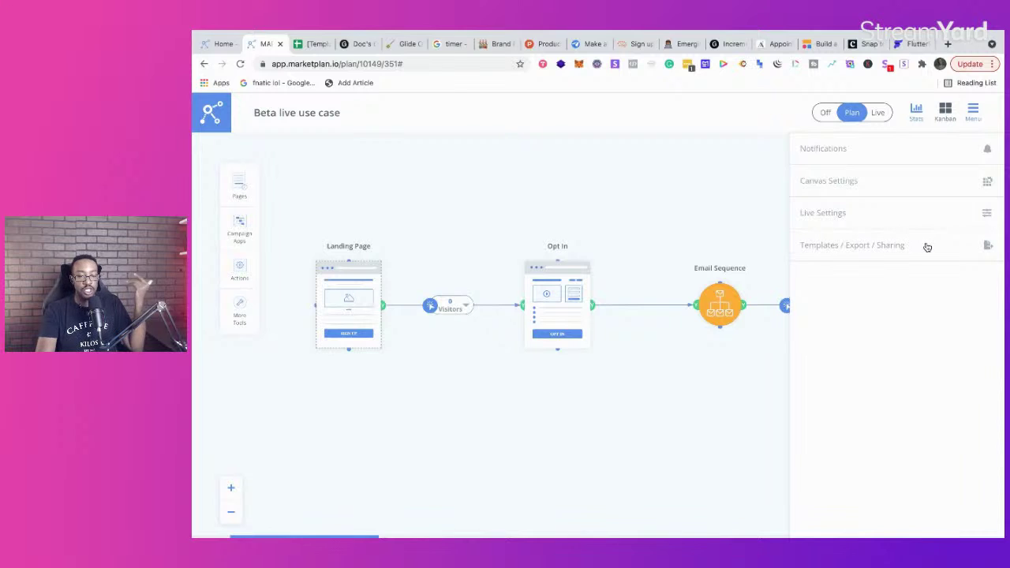
click(497, 427)
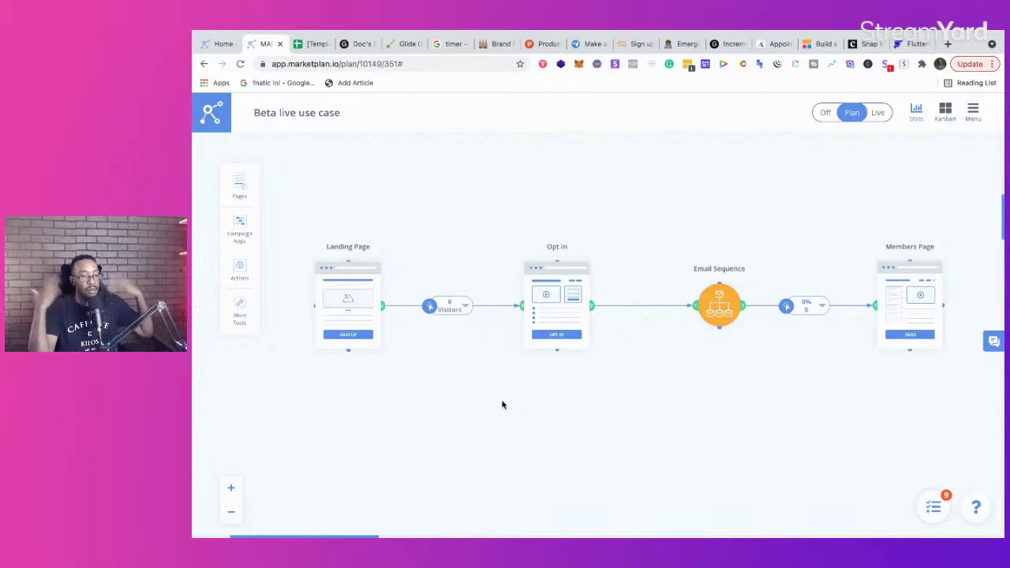
click(230, 513)
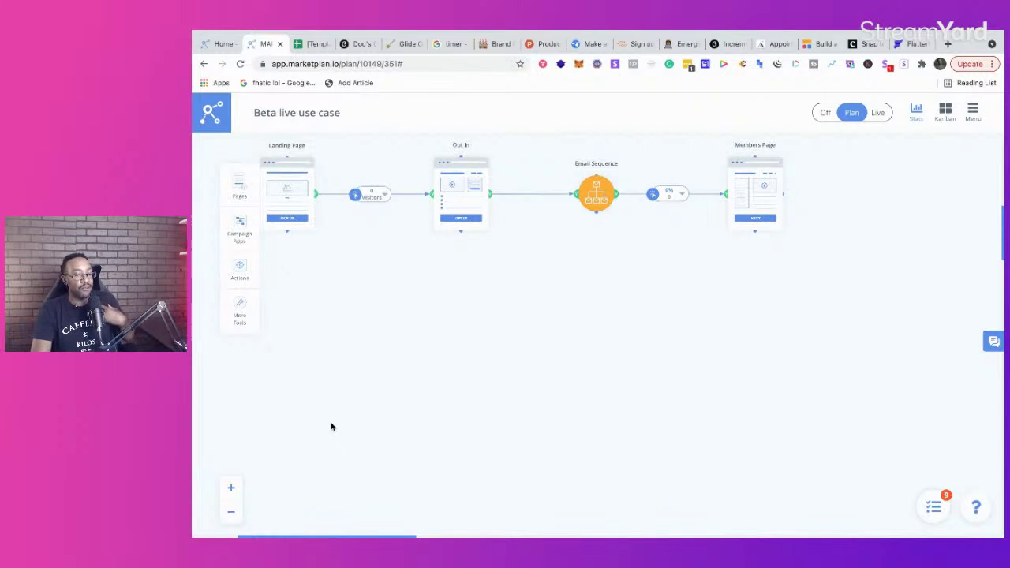
scroll(421, 393, up, 5)
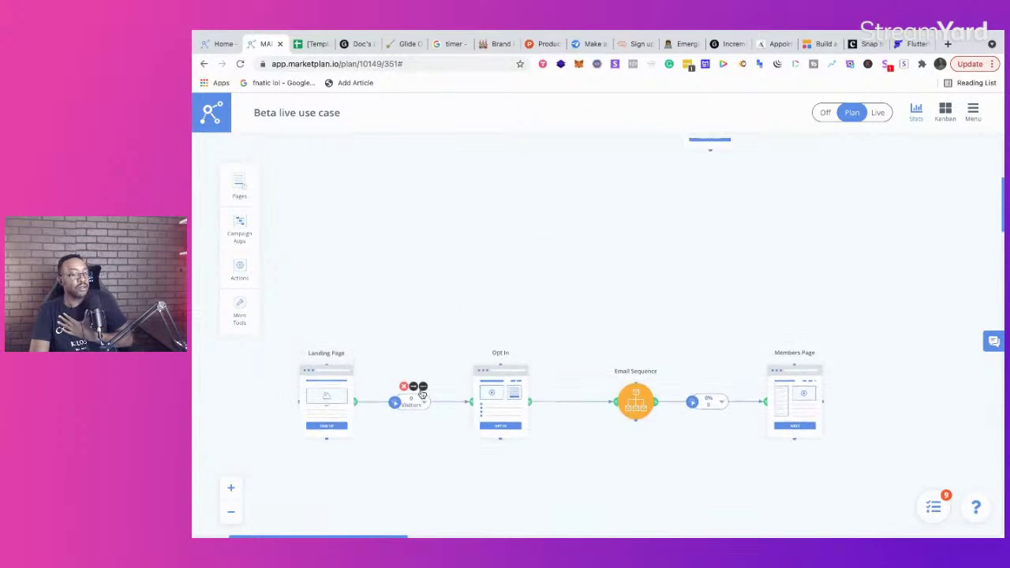
scroll(421, 393, left, 5)
scroll(420, 394, right, 3)
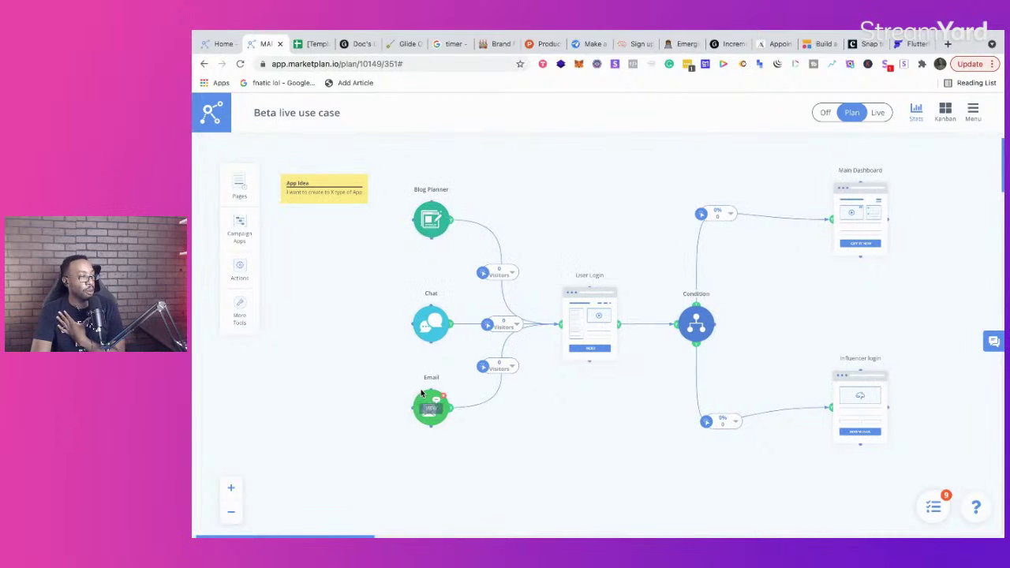
scroll(420, 393, down, 5)
scroll(421, 393, up, 1)
scroll(421, 394, right, 2)
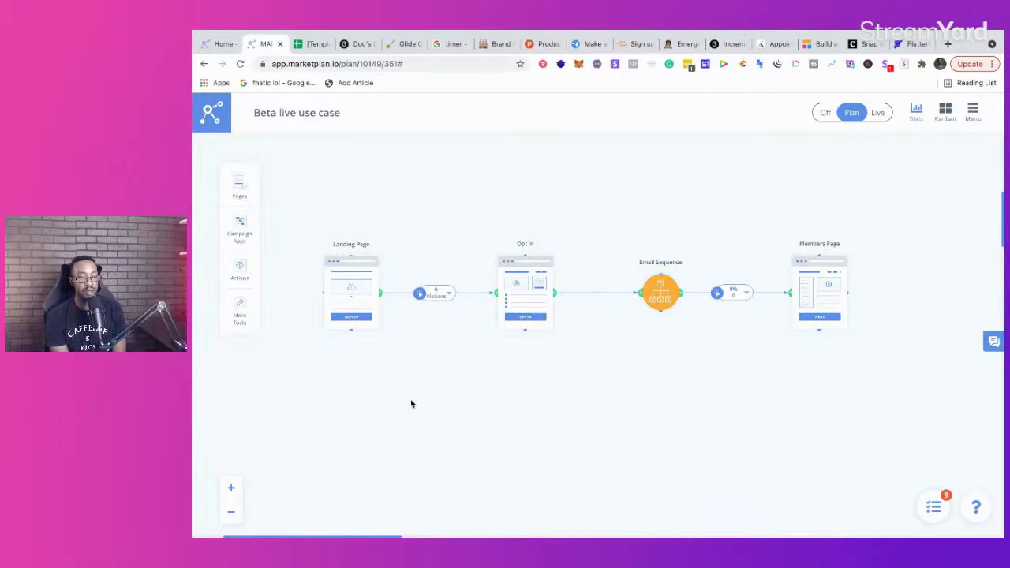
click(946, 119)
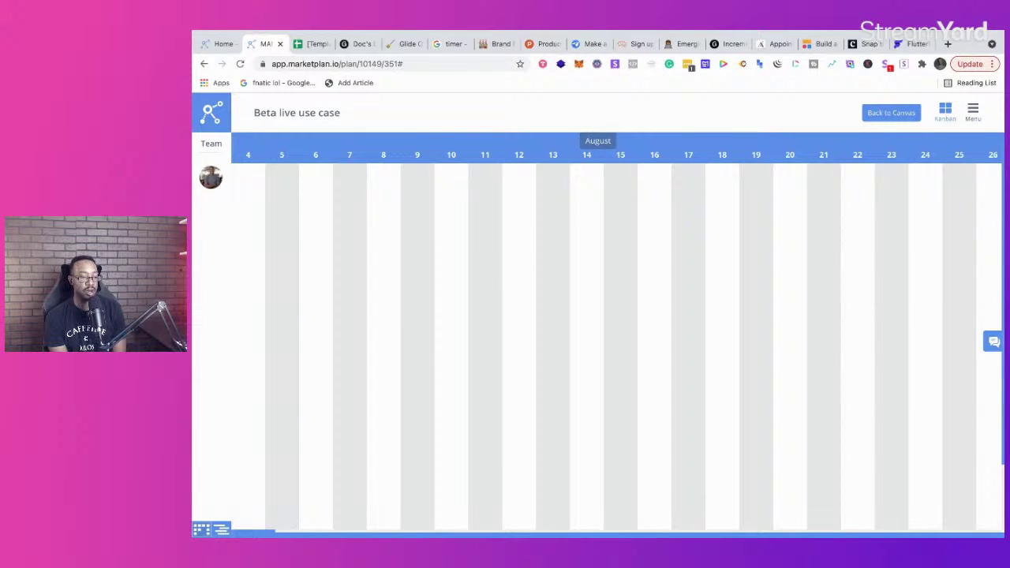
Step: Peek at the Kanban board's example card, then return to the funnel canvas
click(202, 530)
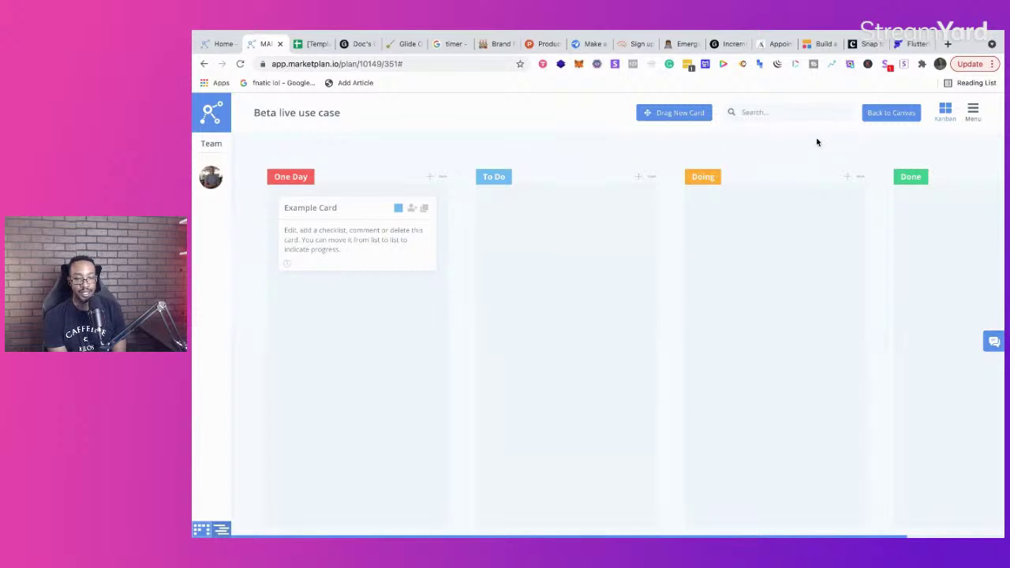
click(949, 115)
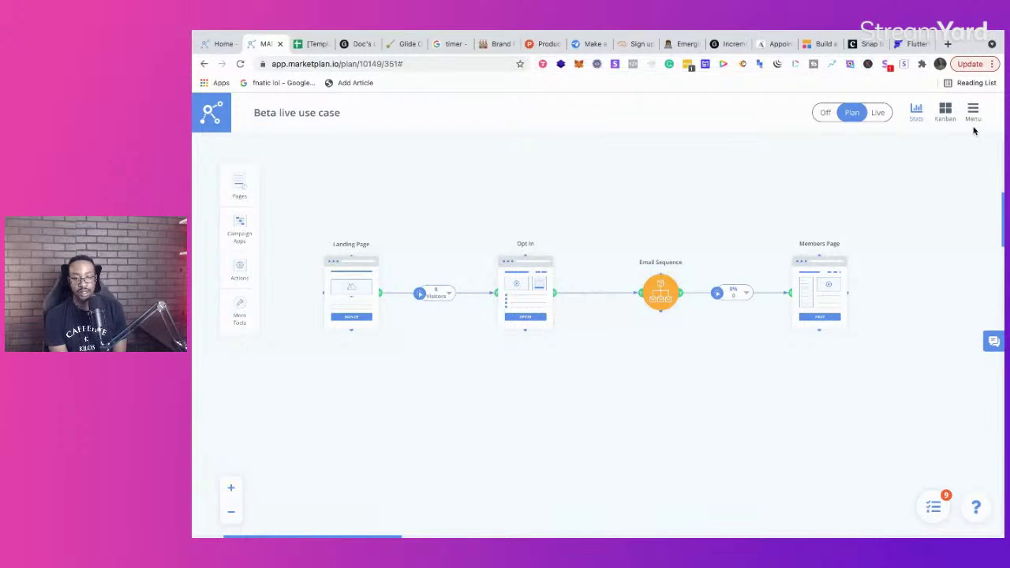
click(972, 116)
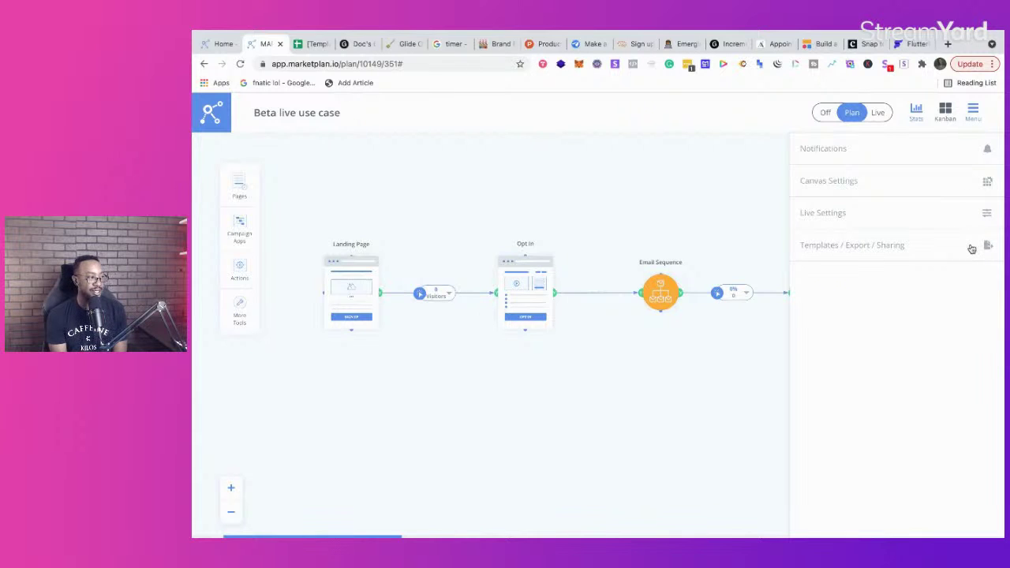
click(545, 435)
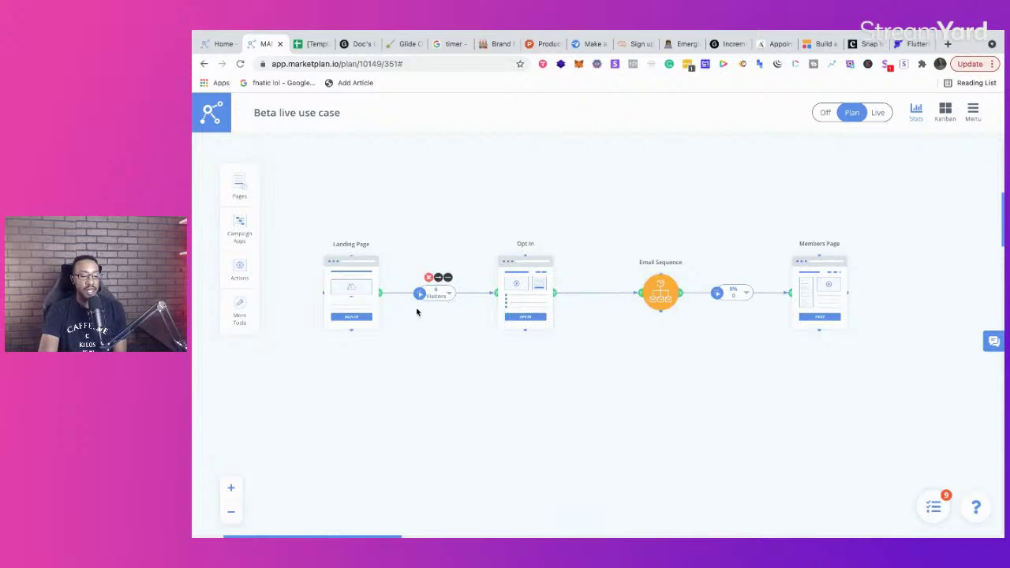
click(232, 490)
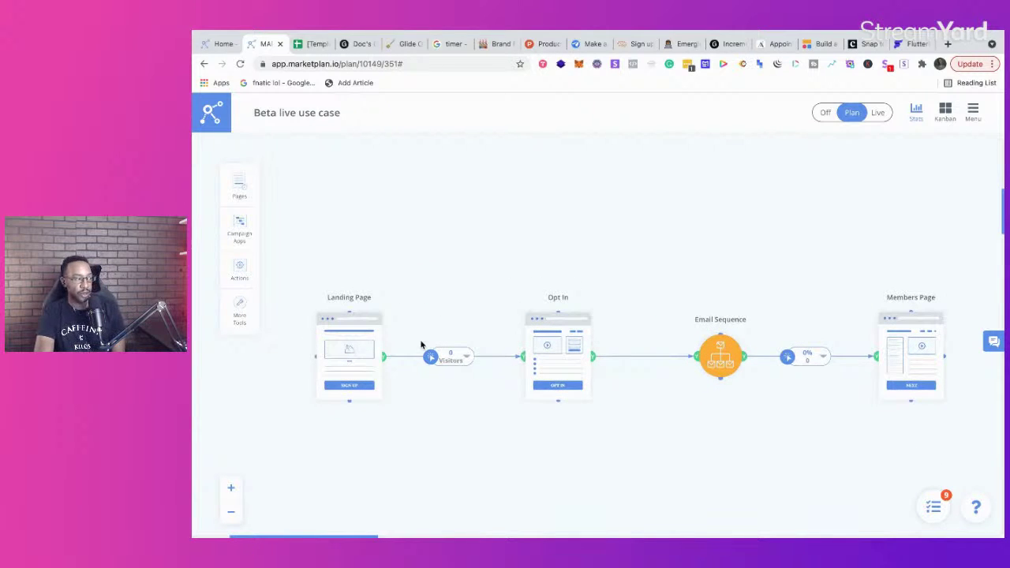
scroll(513, 368, right, 3)
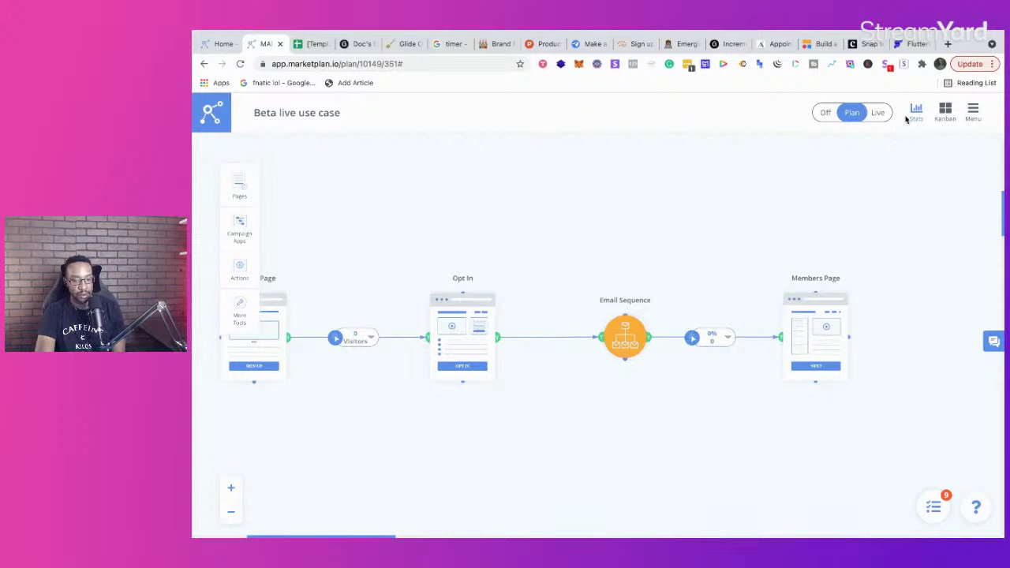
click(920, 116)
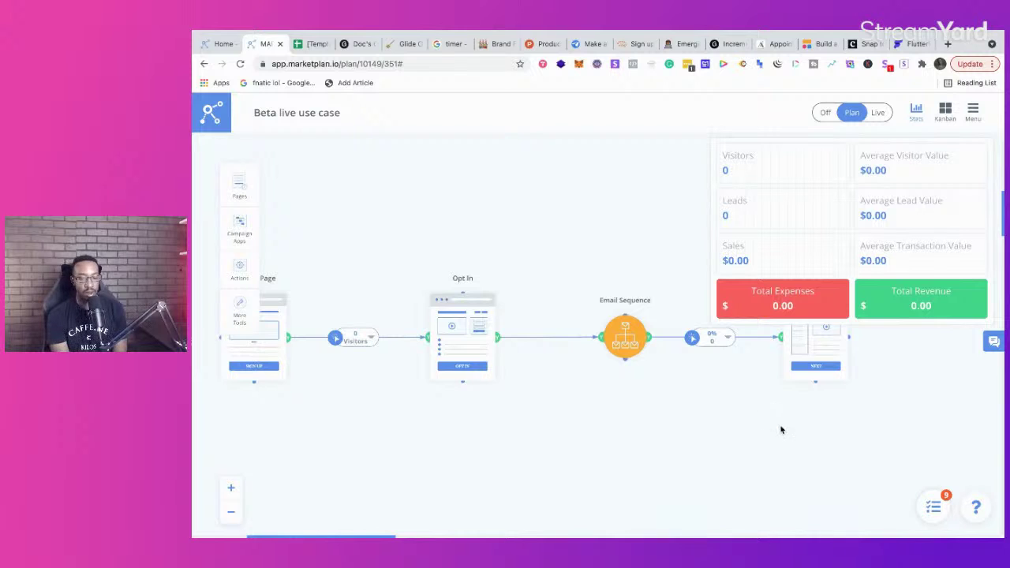
click(936, 505)
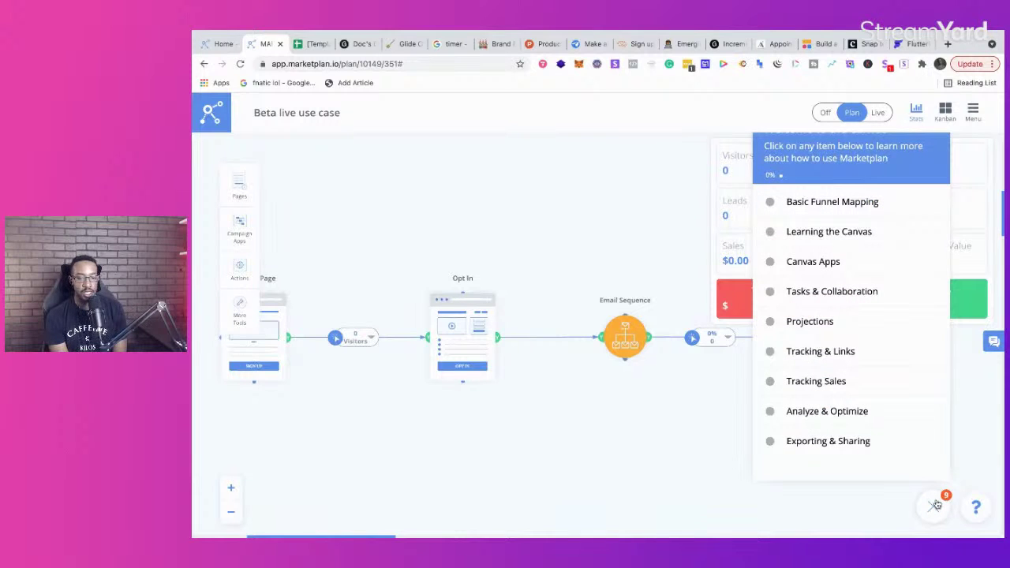
click(936, 505)
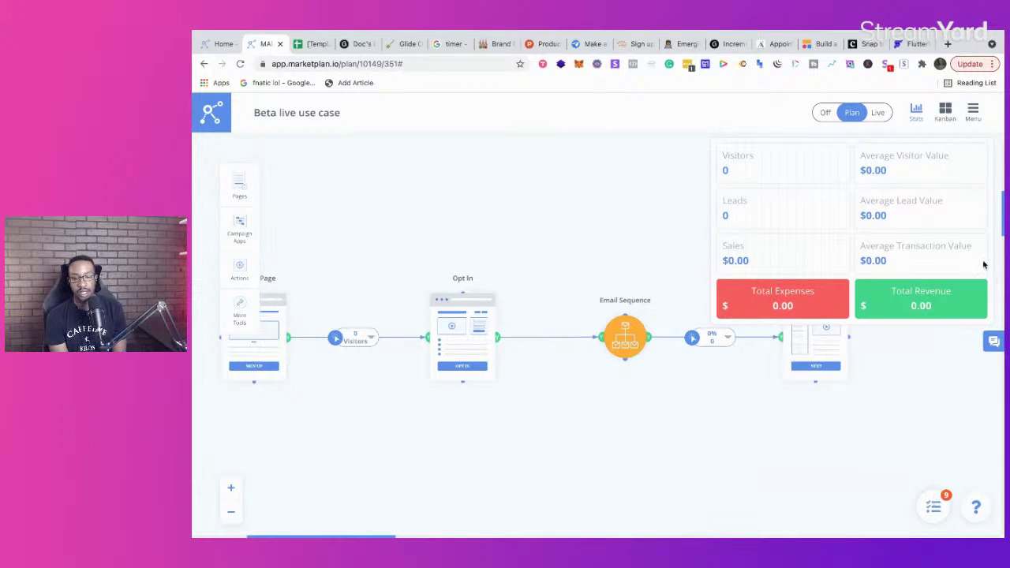
click(980, 118)
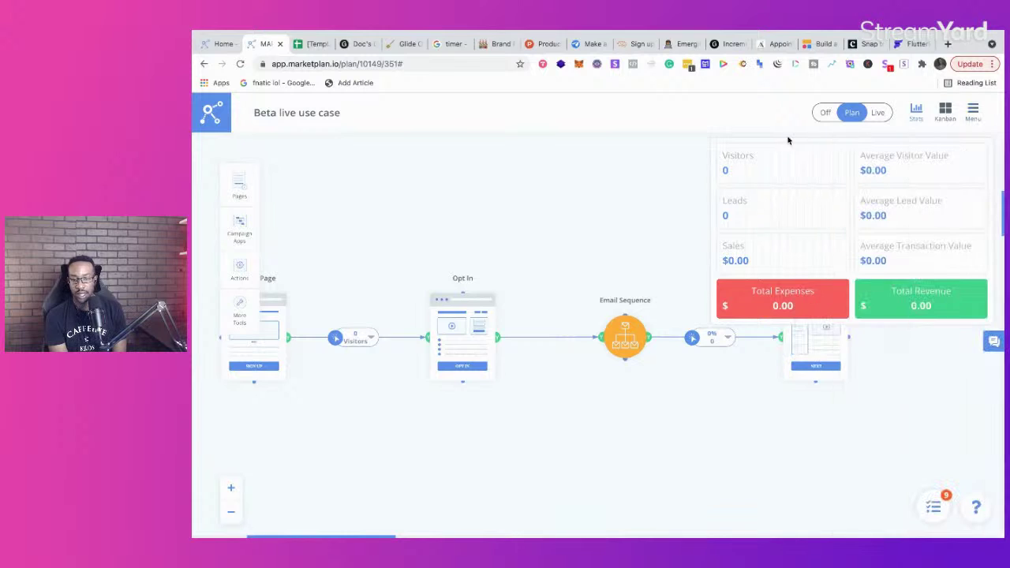
click(826, 112)
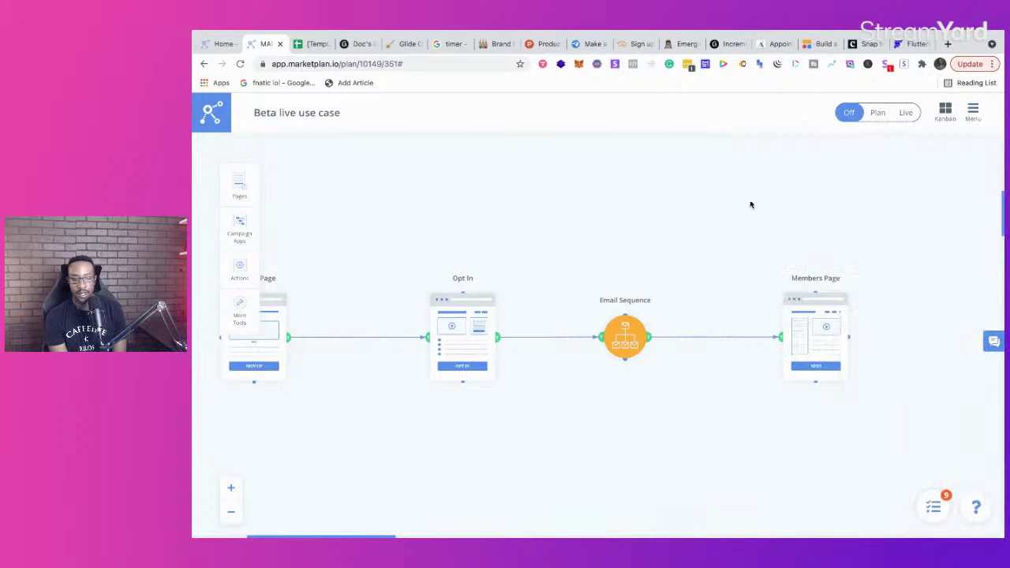
click(876, 115)
scroll(625, 228, down, 3)
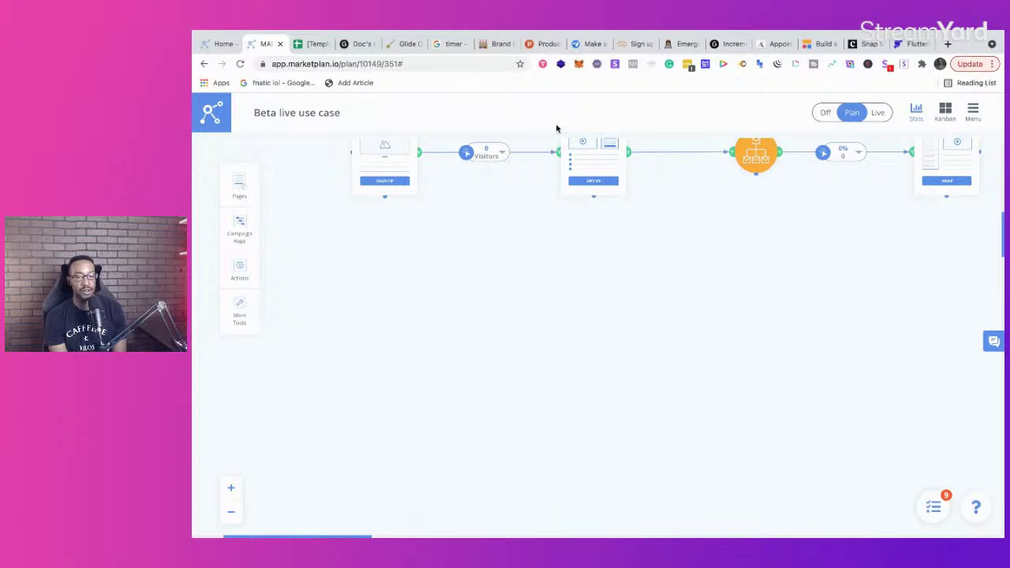
Step: Open the Zapier dashboard at zapier.com in a new browser tab
click(949, 46)
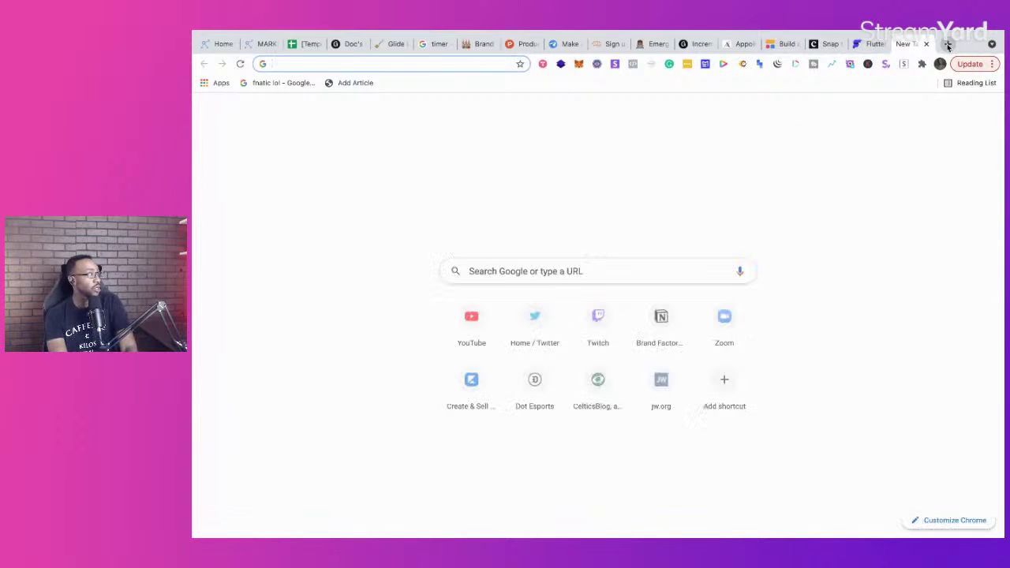
text(zap)
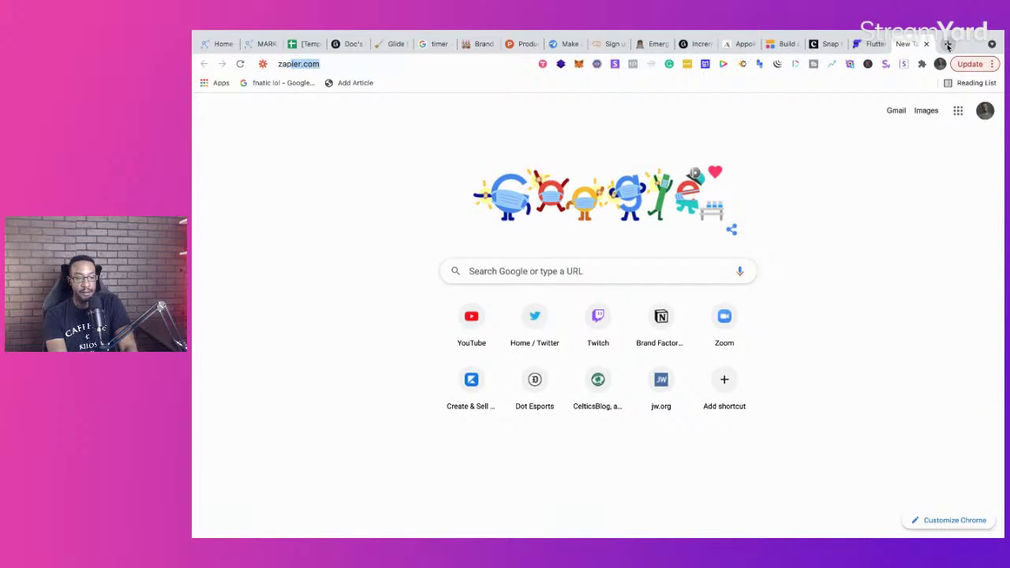
key(Return)
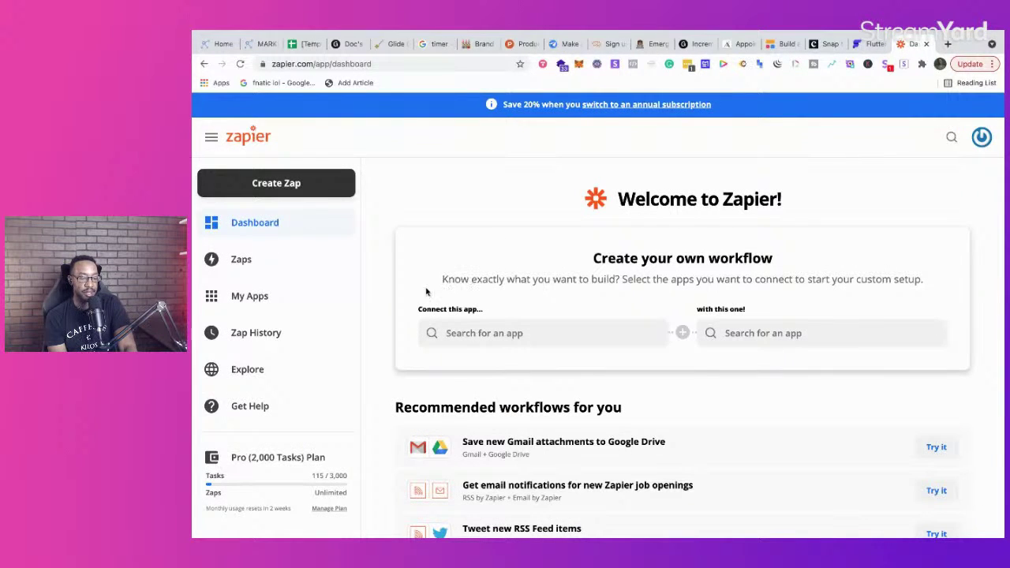
Step: Return to the MarketPlan plan canvas and show the More Tools palette
click(219, 46)
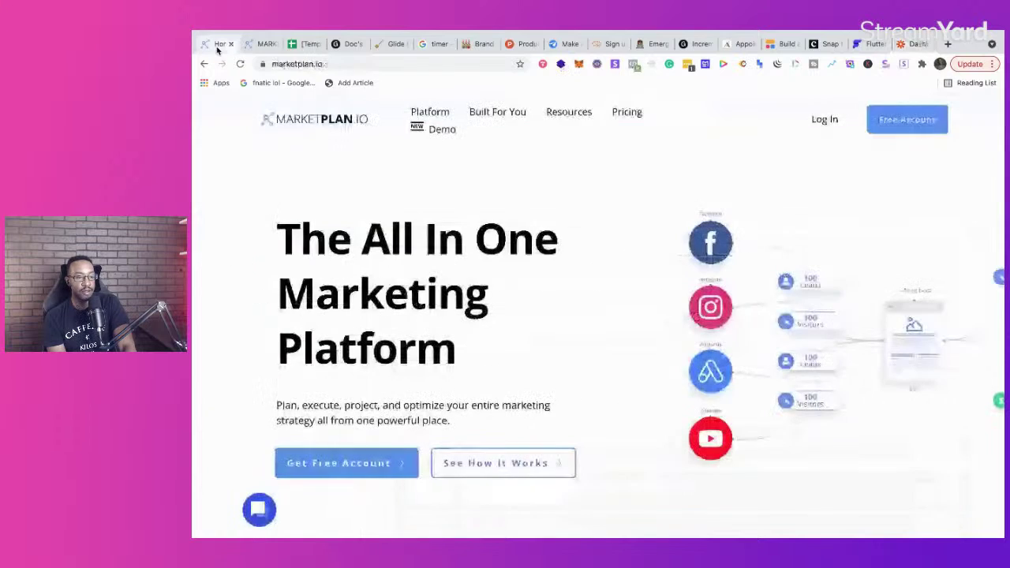
click(263, 45)
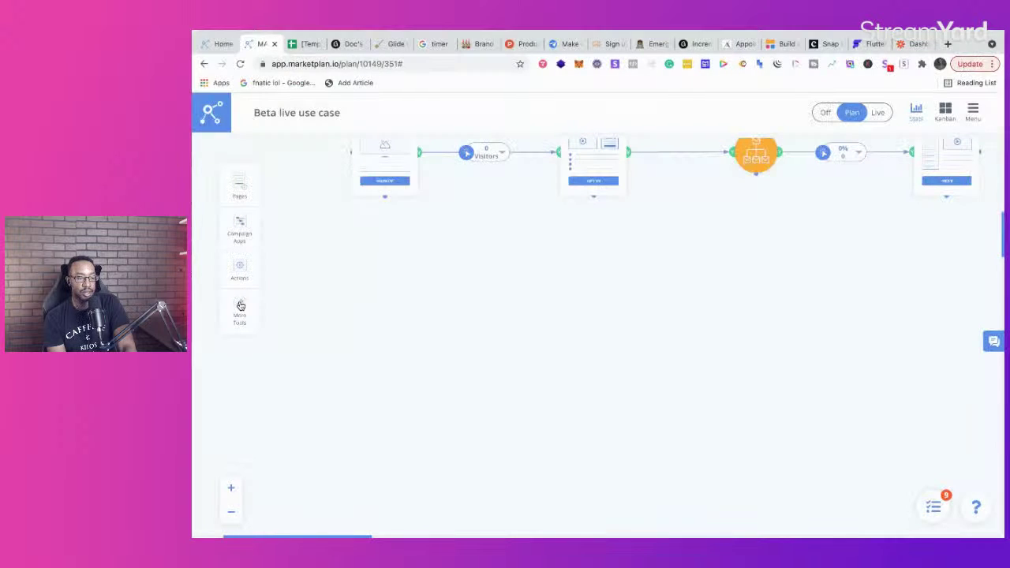
click(240, 308)
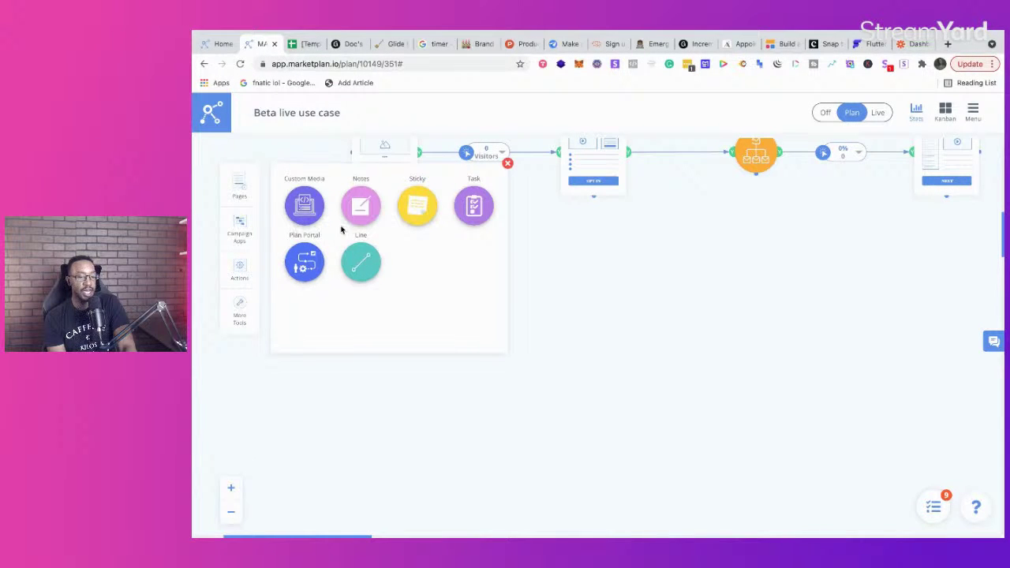
Step: Drop Tag, Condition, Custom Action and Wait steps from the Actions list onto the canvas
click(239, 276)
drag(304, 209, 381, 450)
drag(365, 197, 616, 339)
drag(426, 203, 546, 460)
drag(476, 196, 778, 339)
click(507, 163)
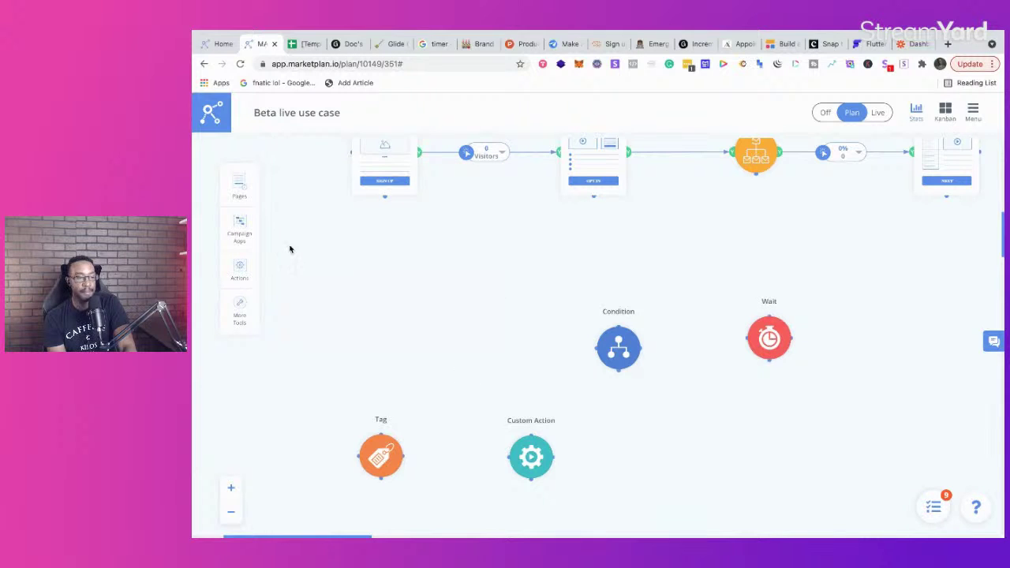
Step: Add a Landing Page, move the Tag step beside it, and connect Landing Page to Tag
click(241, 194)
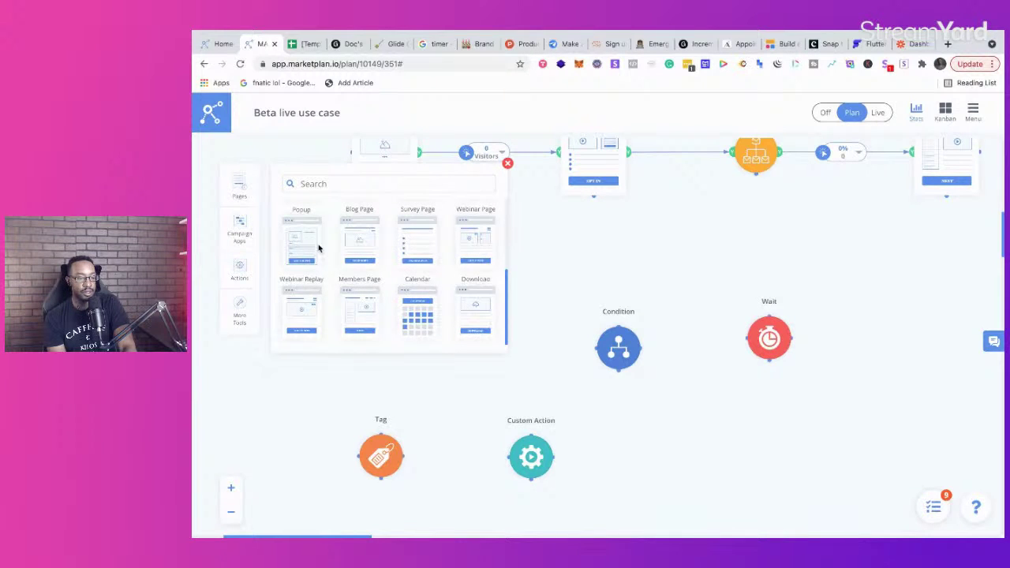
scroll(318, 249, up, 3)
drag(302, 237, 381, 298)
click(507, 163)
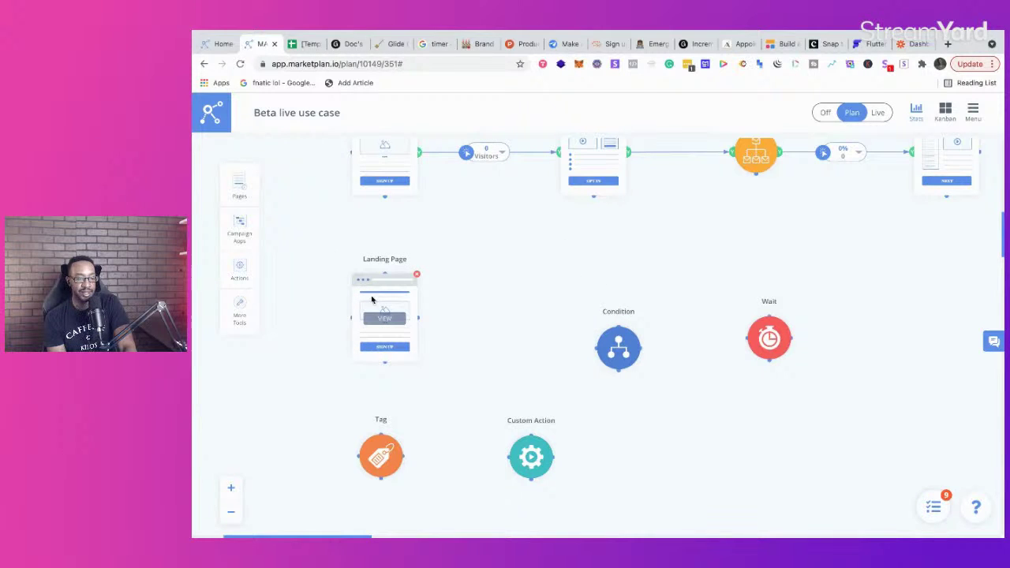
drag(381, 443, 513, 300)
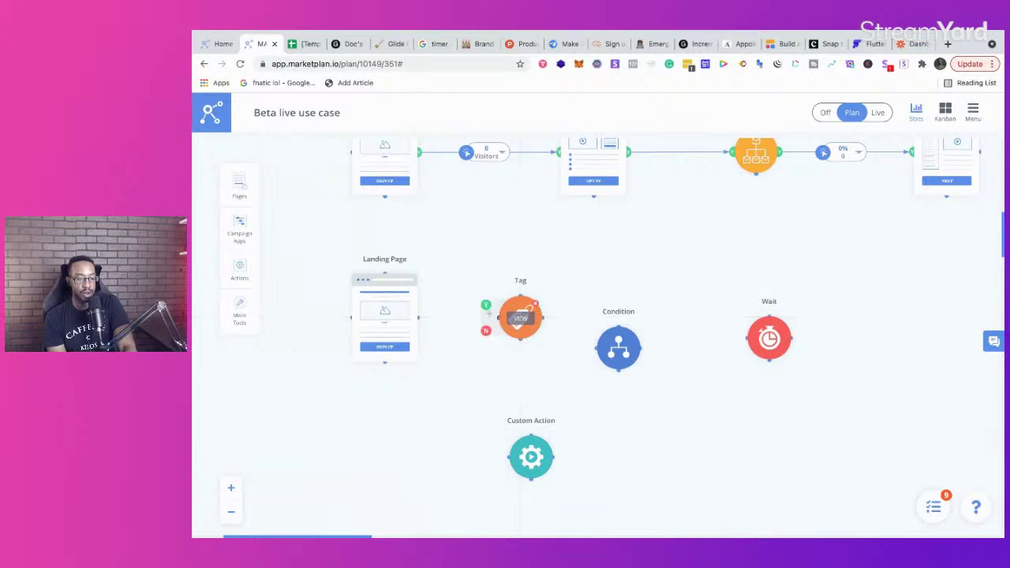
click(521, 321)
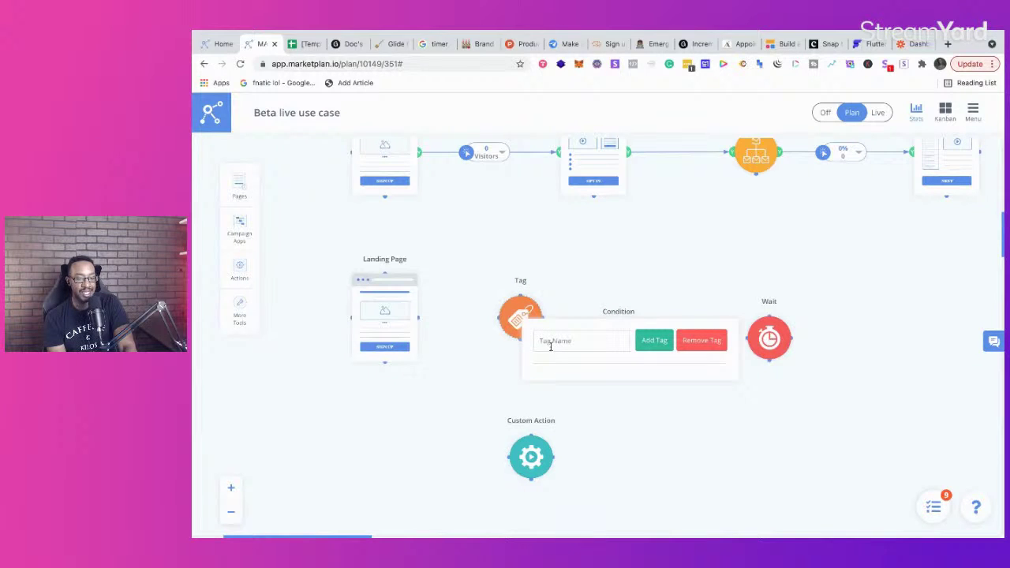
click(487, 390)
drag(430, 306, 492, 312)
Step: Give the Tag step the tag 'Tag' and confirm it was saved
click(522, 321)
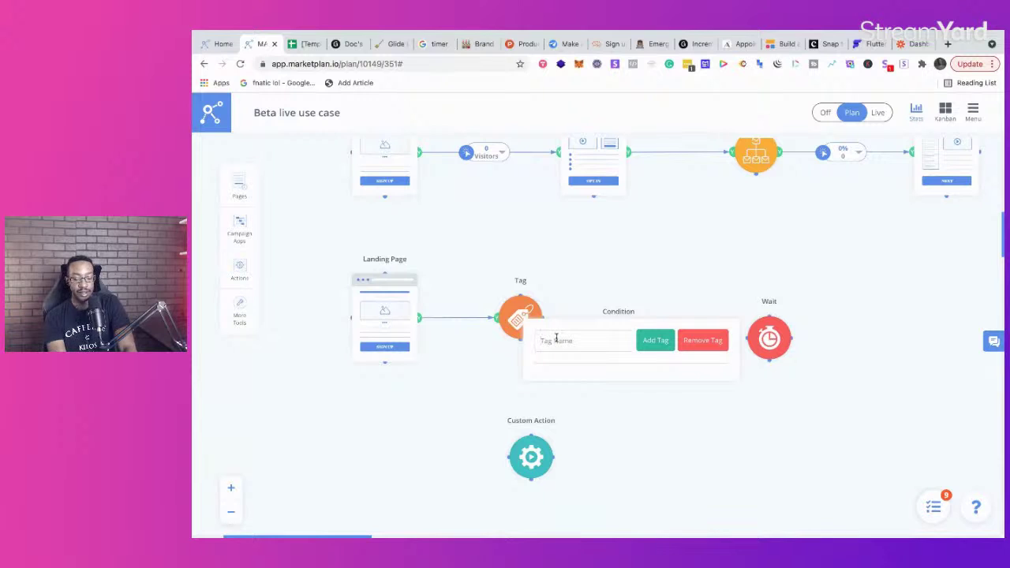
text(Tag Name here)
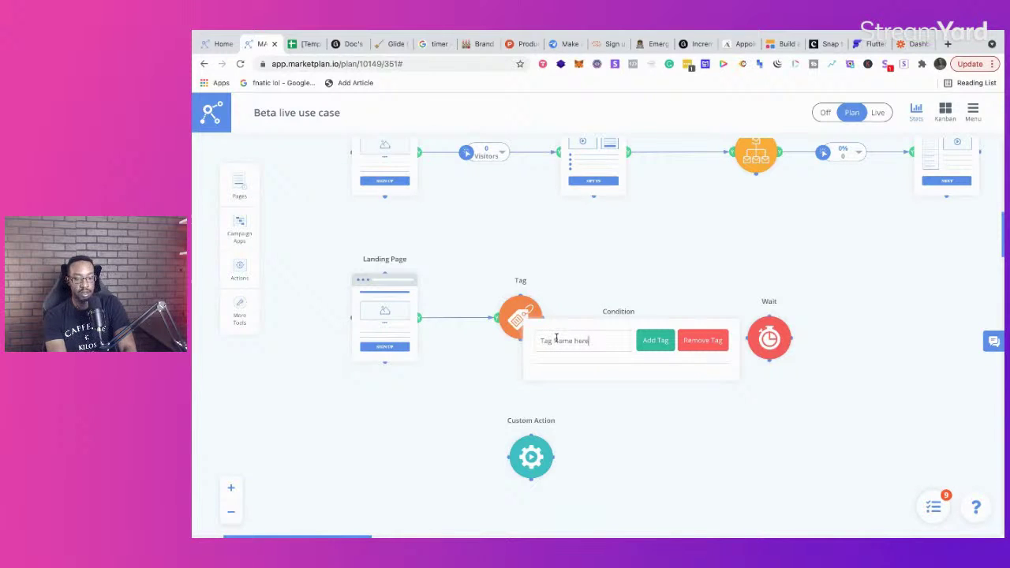
click(658, 340)
click(499, 384)
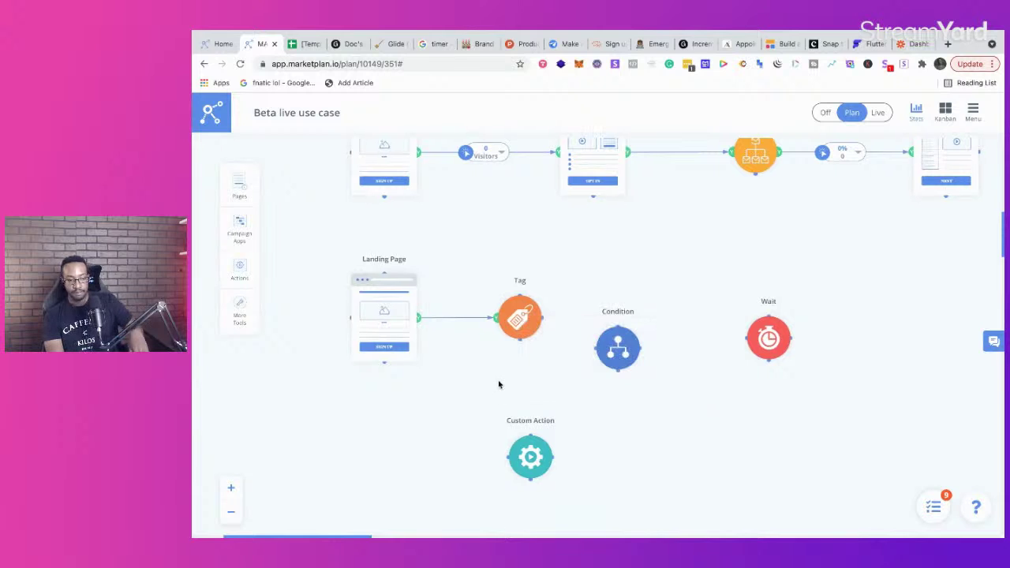
click(523, 319)
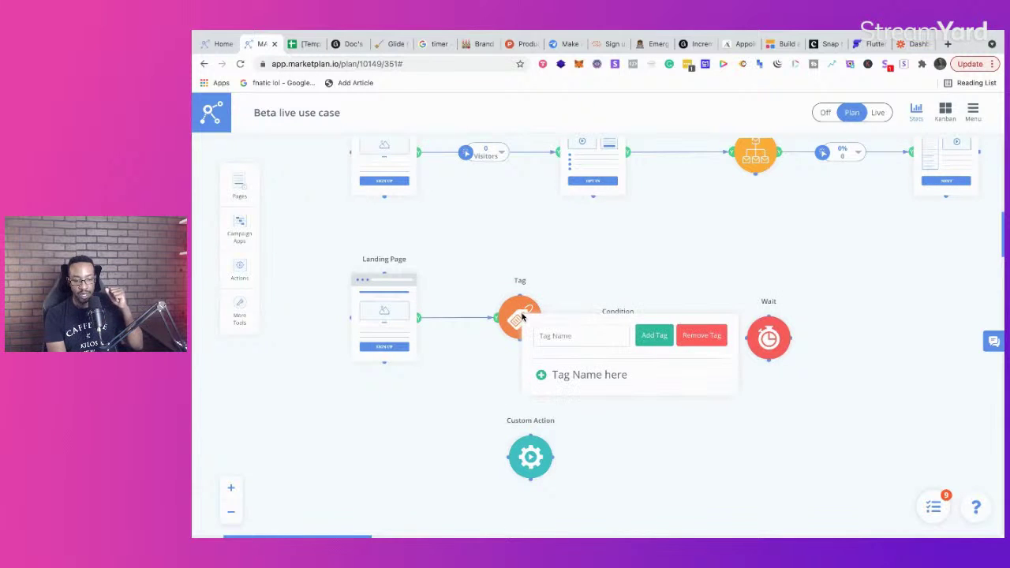
click(498, 402)
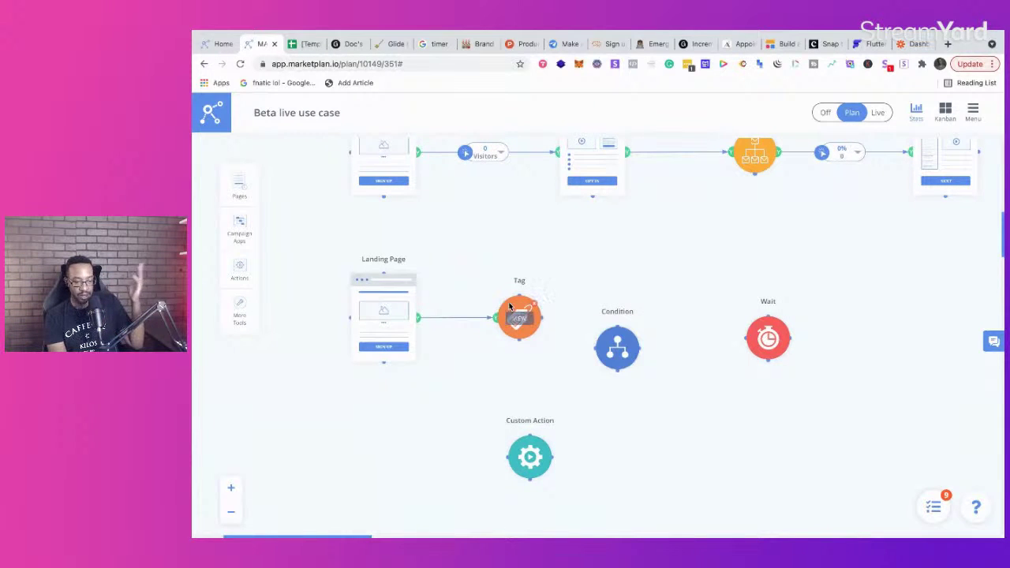
Step: Connect Tag to the Custom Action, line up Wait and Condition beside them, then open Zapier
drag(618, 338, 755, 404)
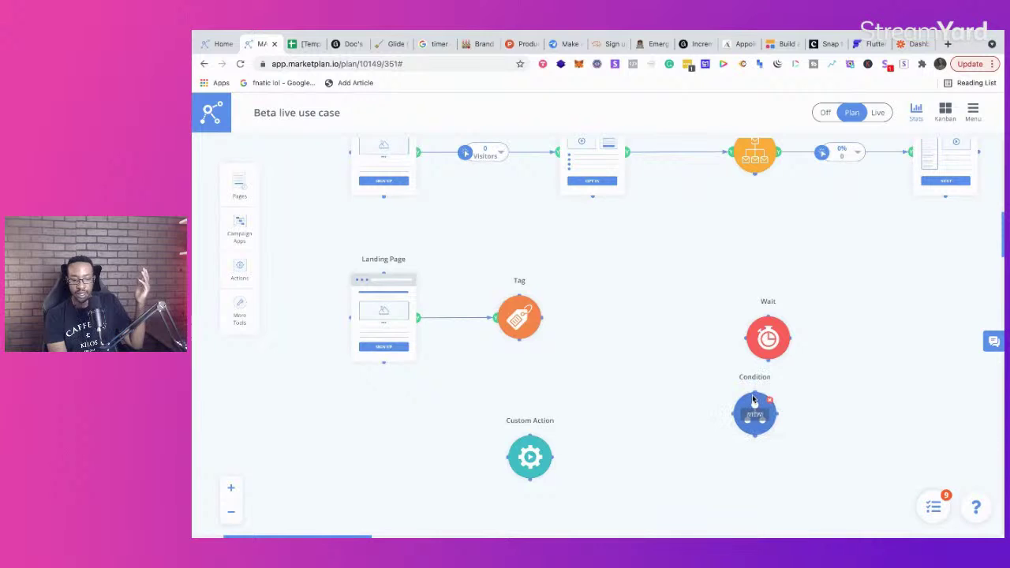
drag(536, 462, 631, 316)
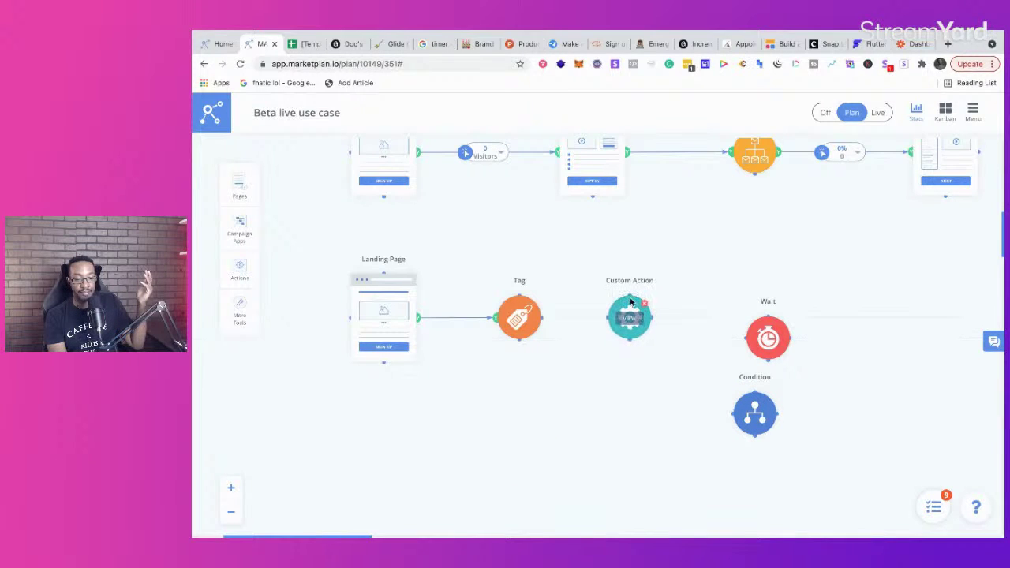
drag(554, 304, 595, 306)
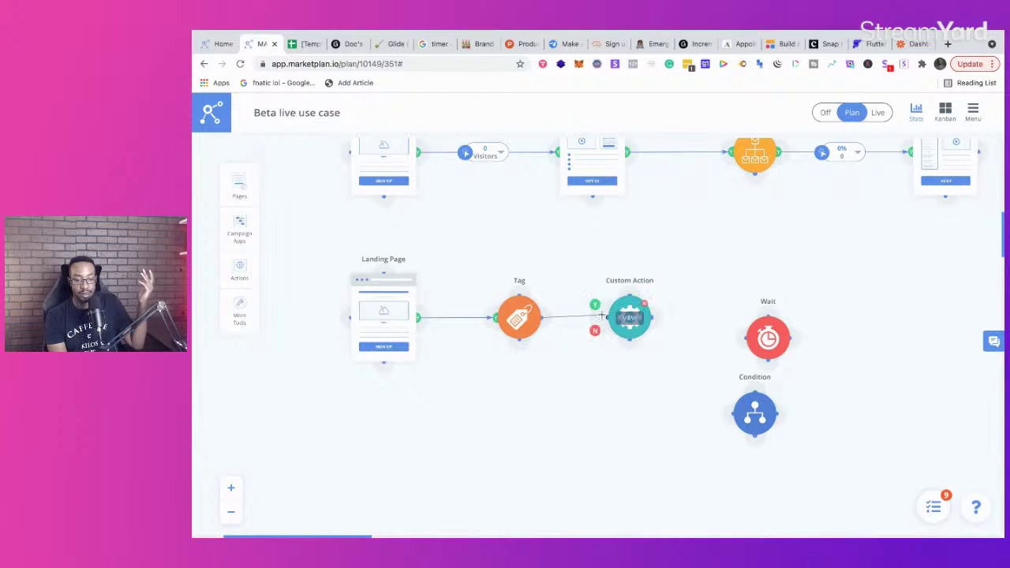
click(629, 318)
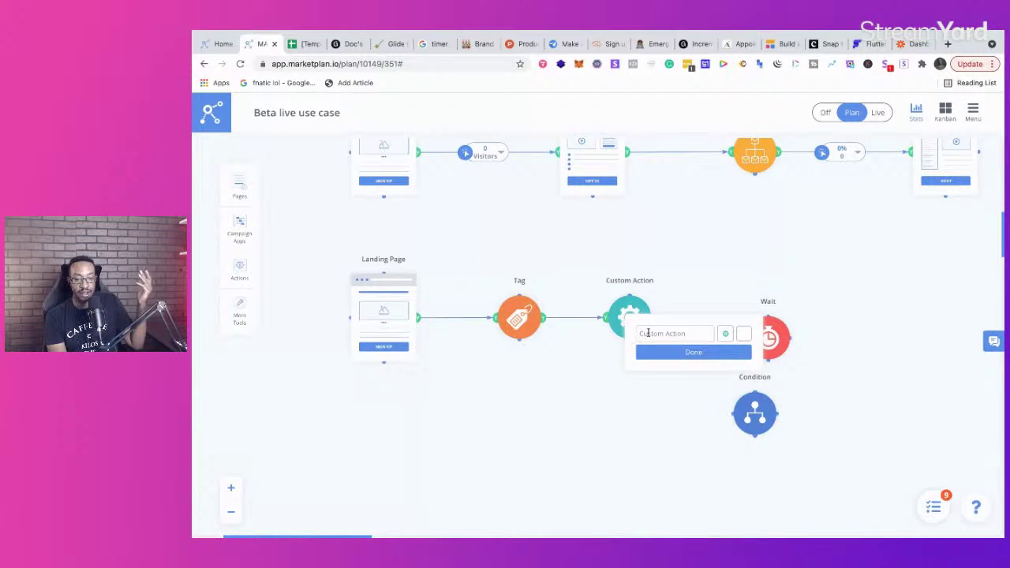
click(694, 352)
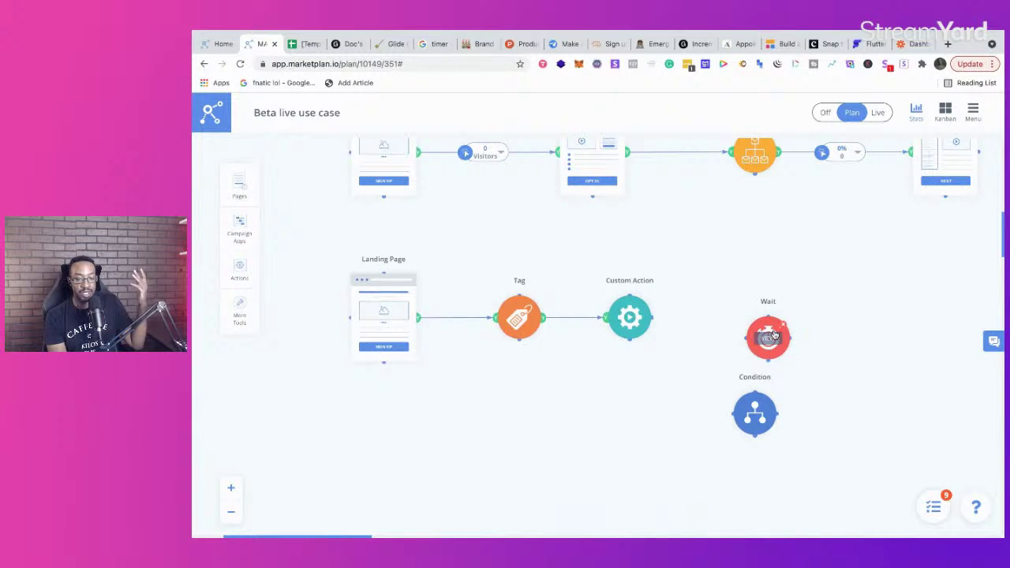
drag(762, 306, 729, 285)
drag(755, 391, 838, 302)
click(910, 44)
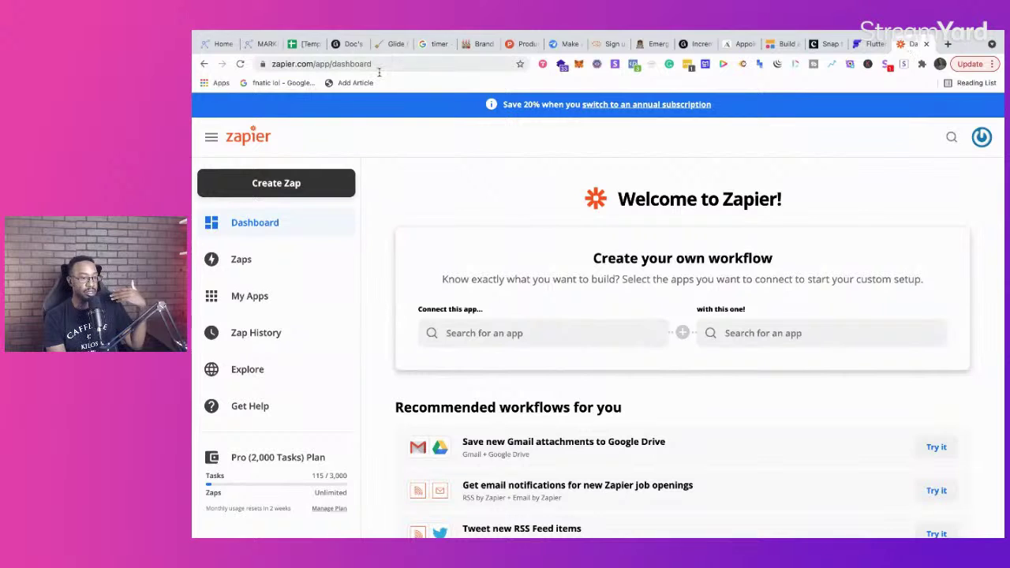
Step: Switch back to the MarketPlan tab showing the Beta live use case plan
click(251, 44)
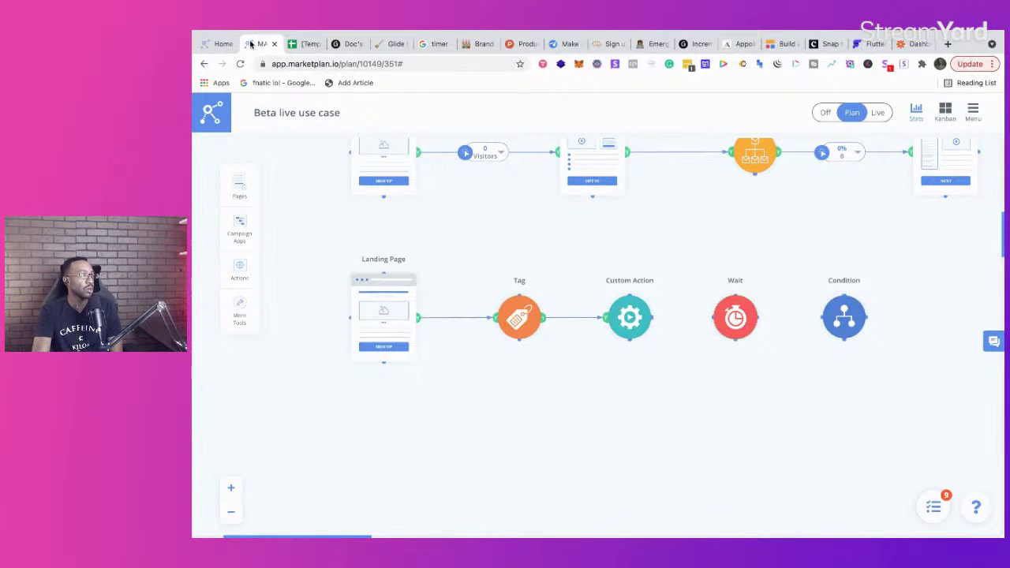
Step: Zoom out and centre the canvas on the four-step funnel and the Landing Page–Tag–Custom Action row
scroll(602, 334, up, 4)
scroll(603, 334, right, 3)
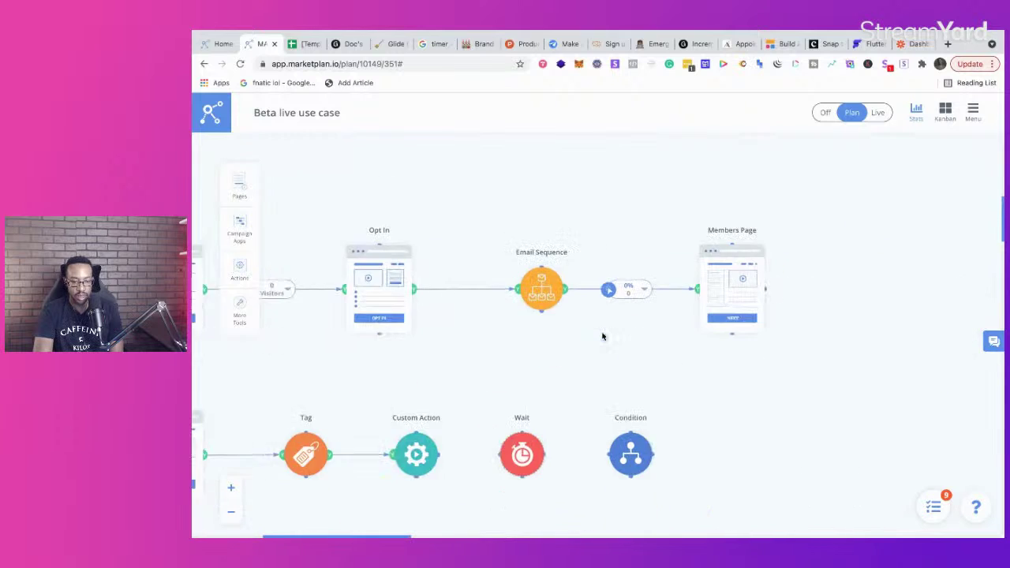
click(237, 513)
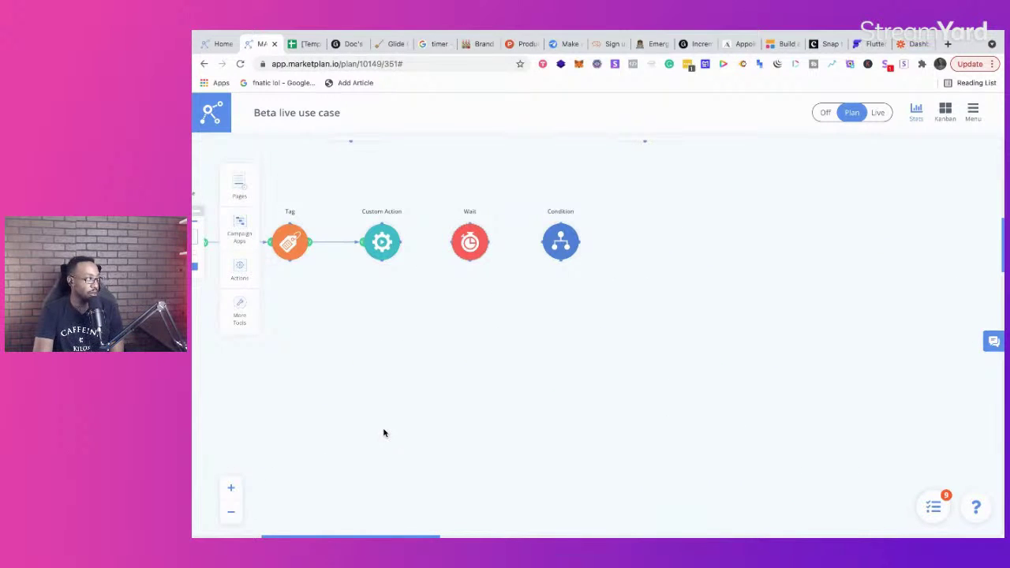
scroll(560, 386, up, 5)
scroll(564, 393, left, 5)
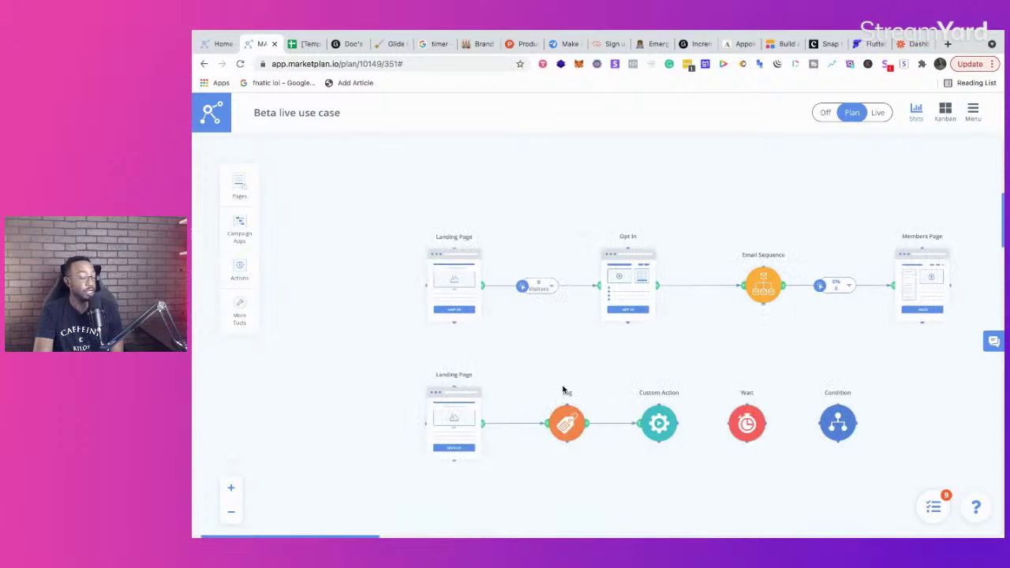
scroll(562, 389, down, 2)
scroll(562, 389, right, 1)
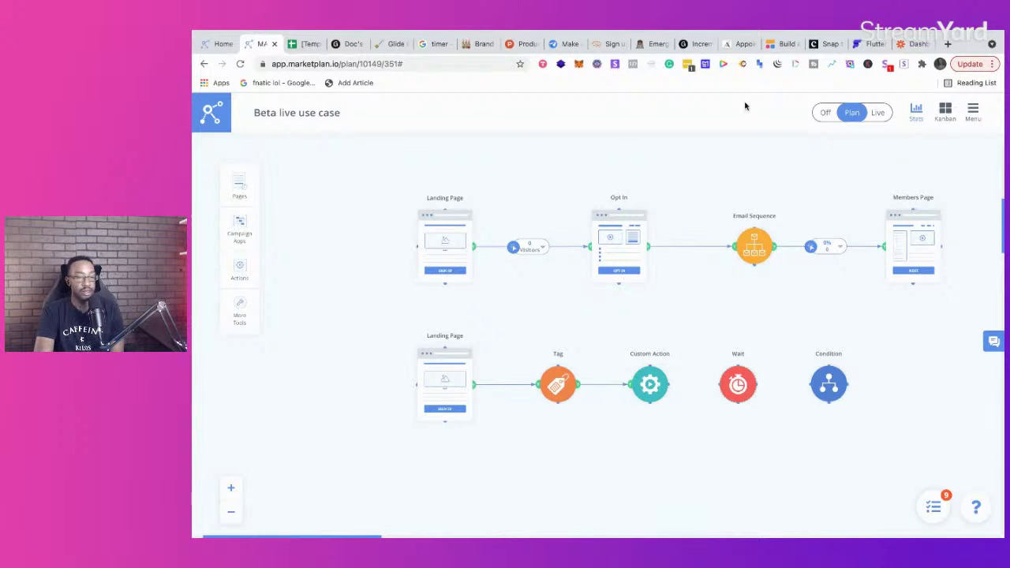
Step: Open mylaunchstash.com in a new tab and reload its feed of stashed tools
click(948, 43)
text(mylaunchstash.com)
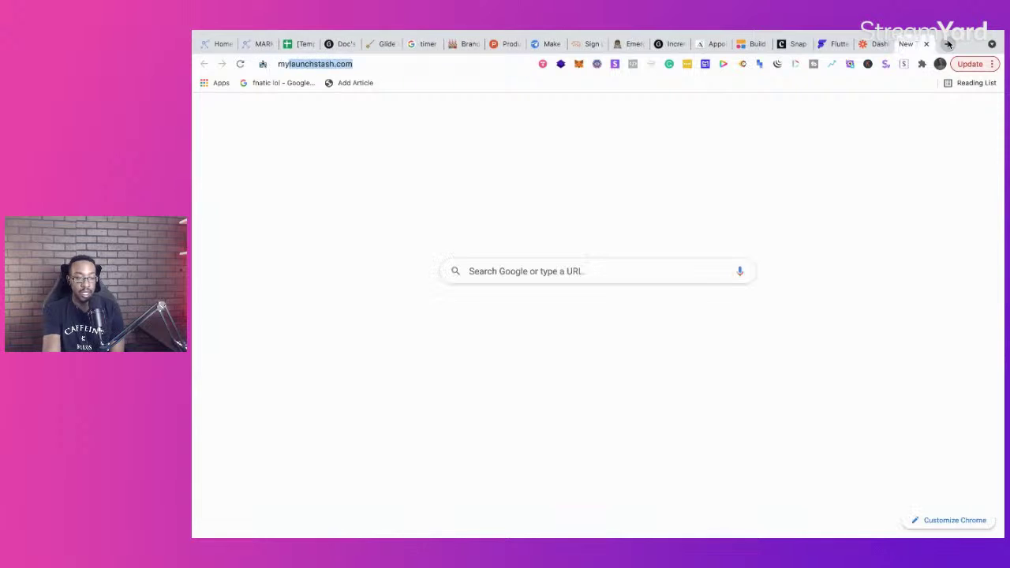
key(Return)
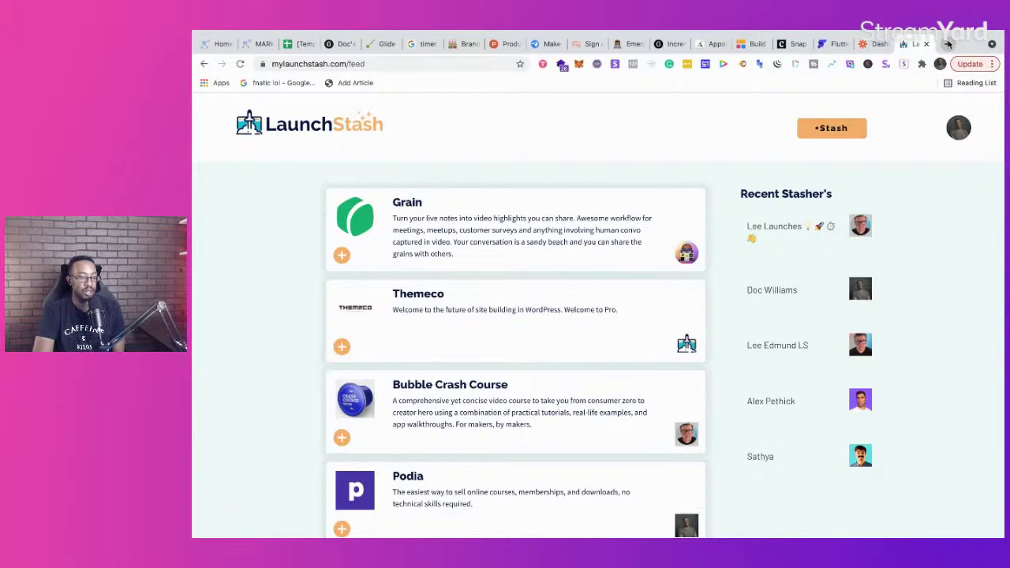
scroll(517, 387, down, 4)
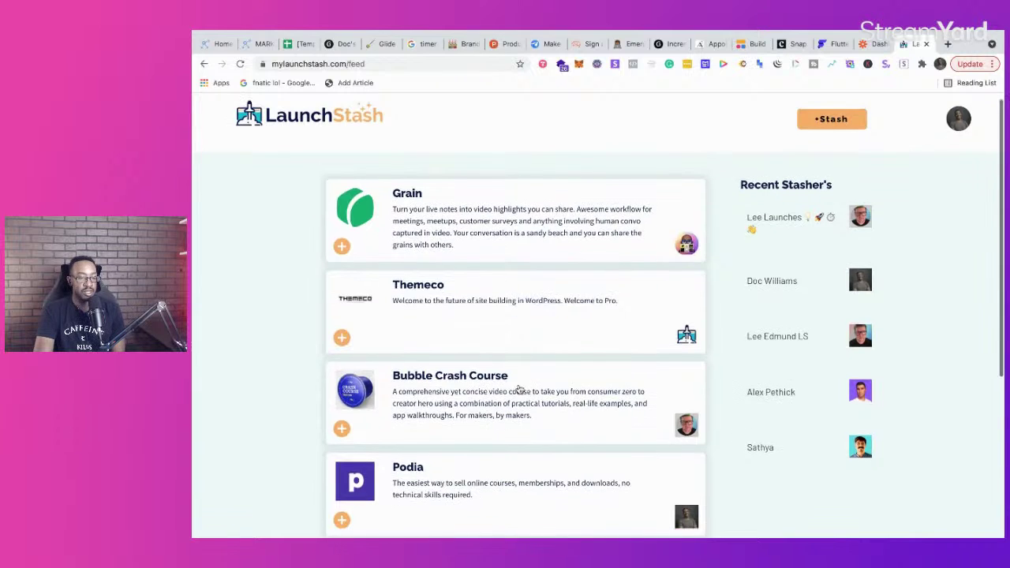
scroll(480, 342, down, 2)
scroll(481, 343, up, 5)
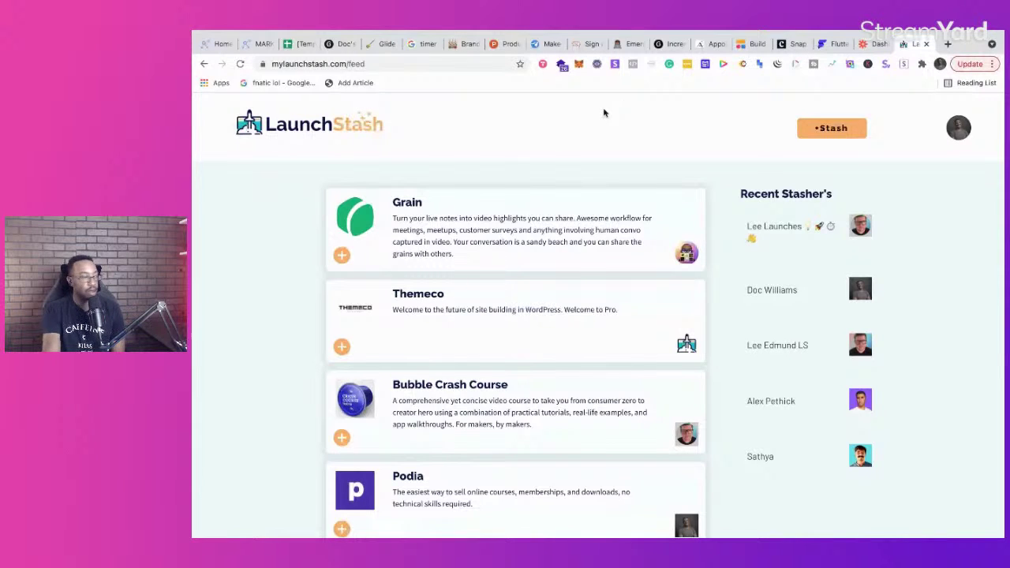
click(292, 65)
key(Return)
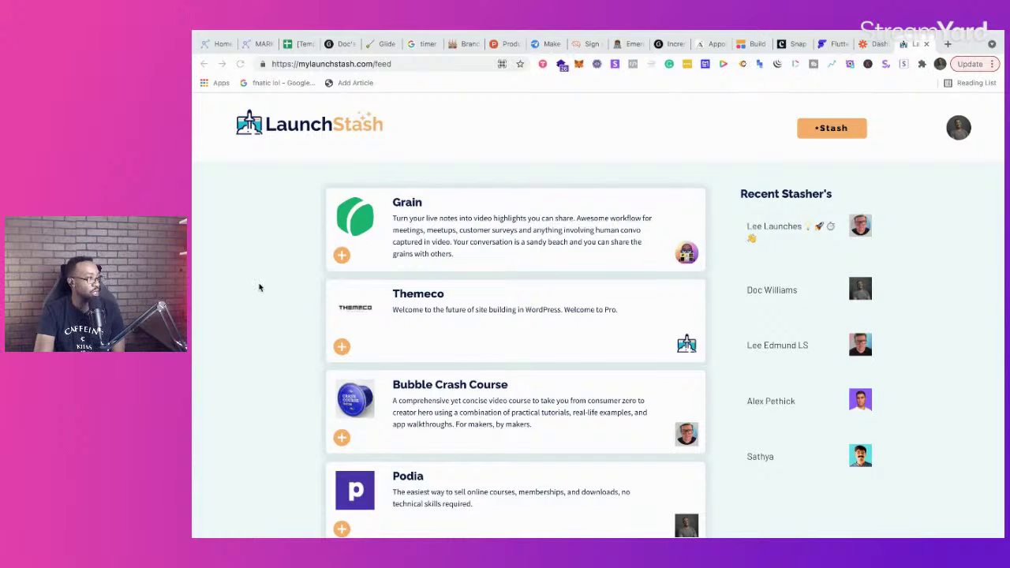
Step: Return to MarketPlan and revisit the Beta live use case plan from the project's plan list
click(254, 47)
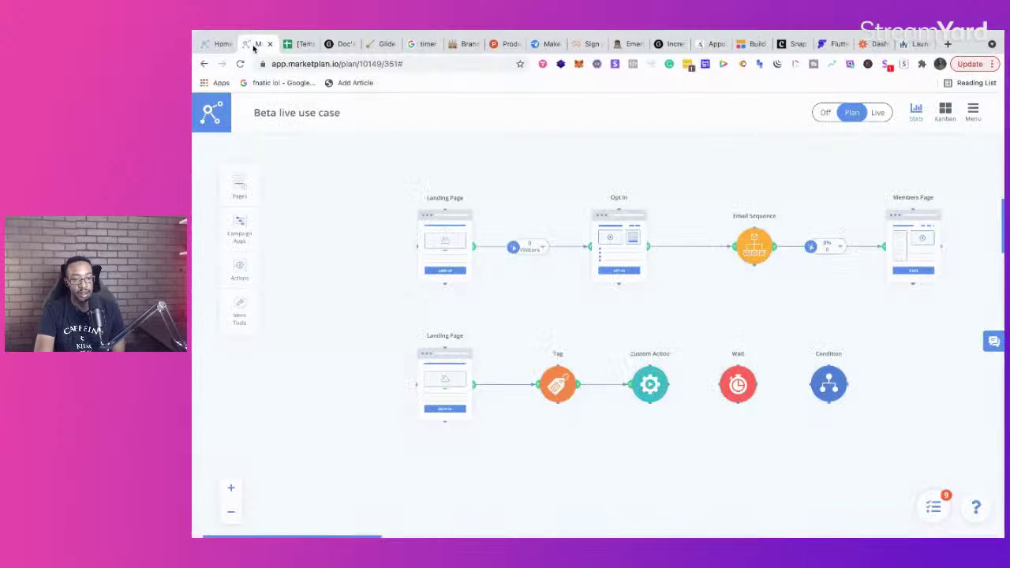
click(213, 117)
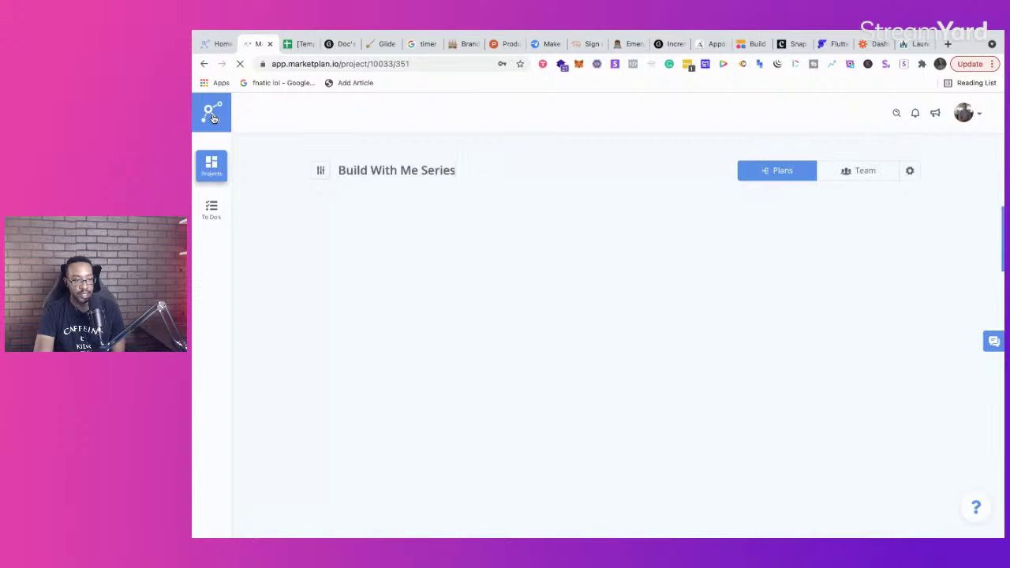
click(444, 358)
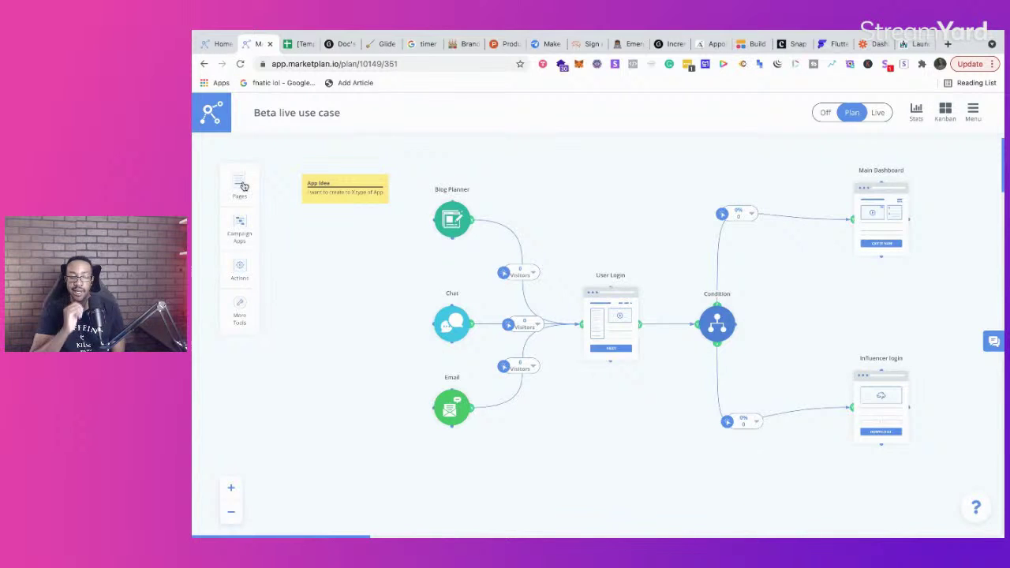
click(206, 119)
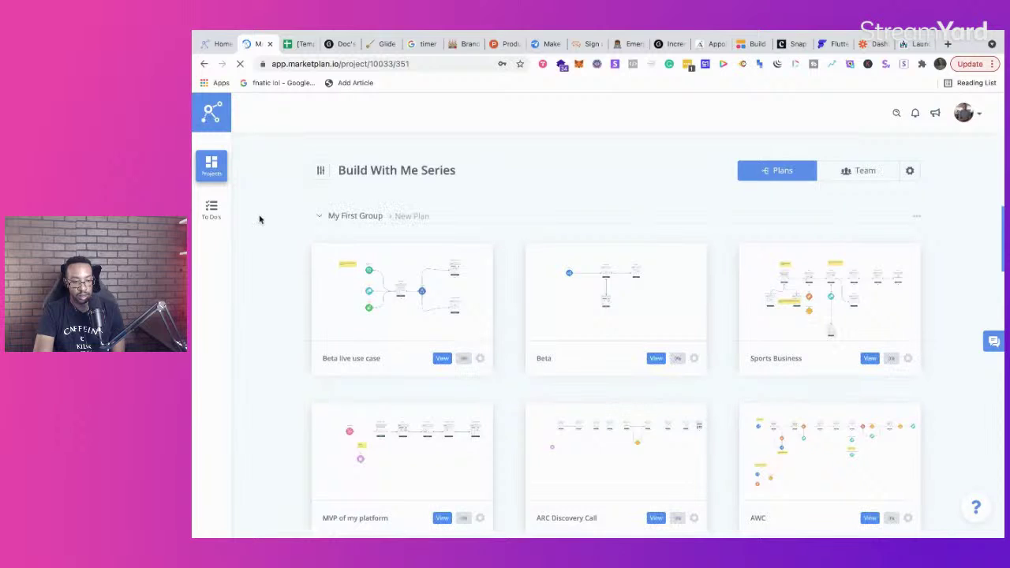
Step: Create a plan named 'new beta plan' with US Dollar currency and open it
click(404, 217)
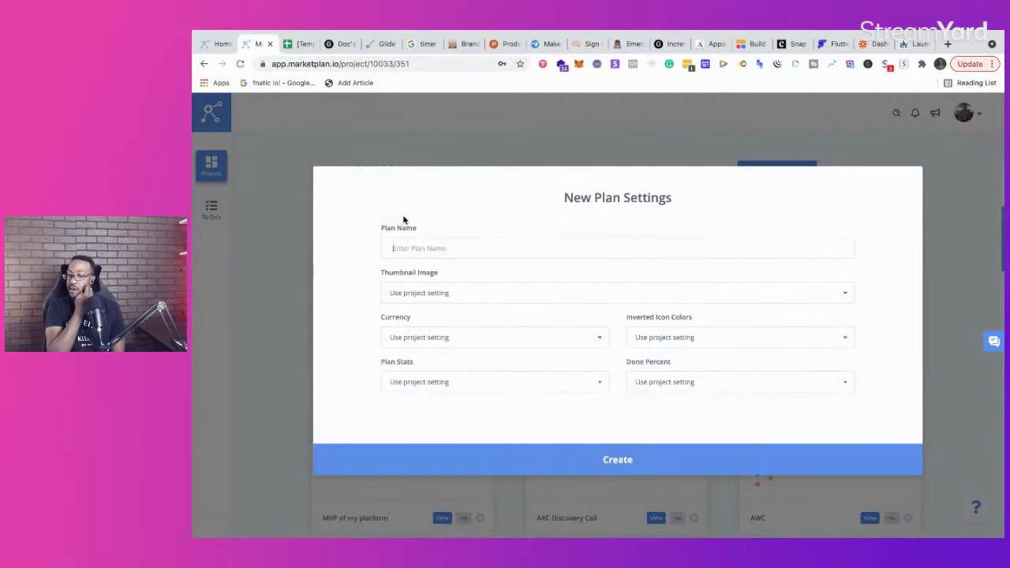
text(new beta plan)
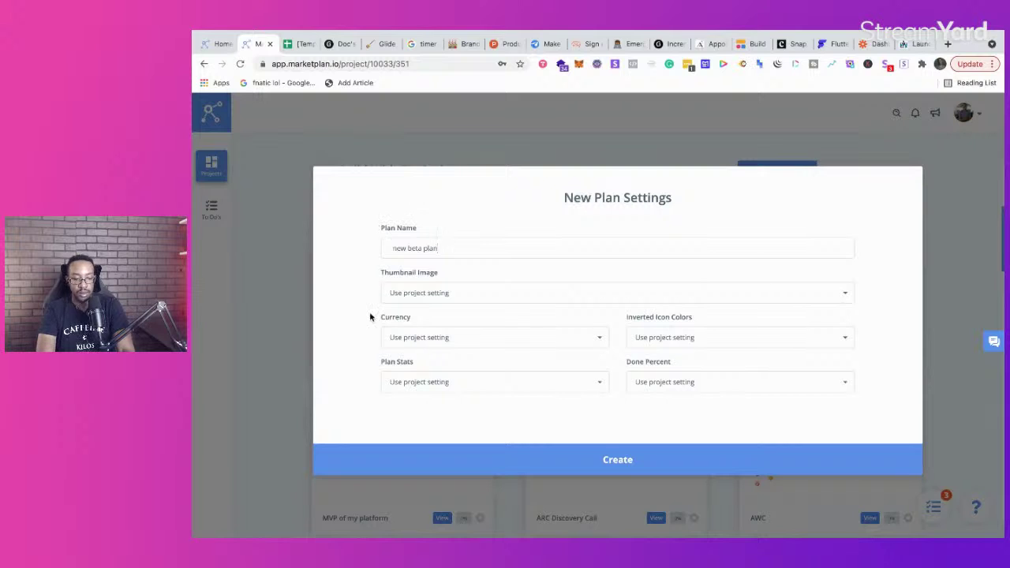
click(417, 385)
click(417, 347)
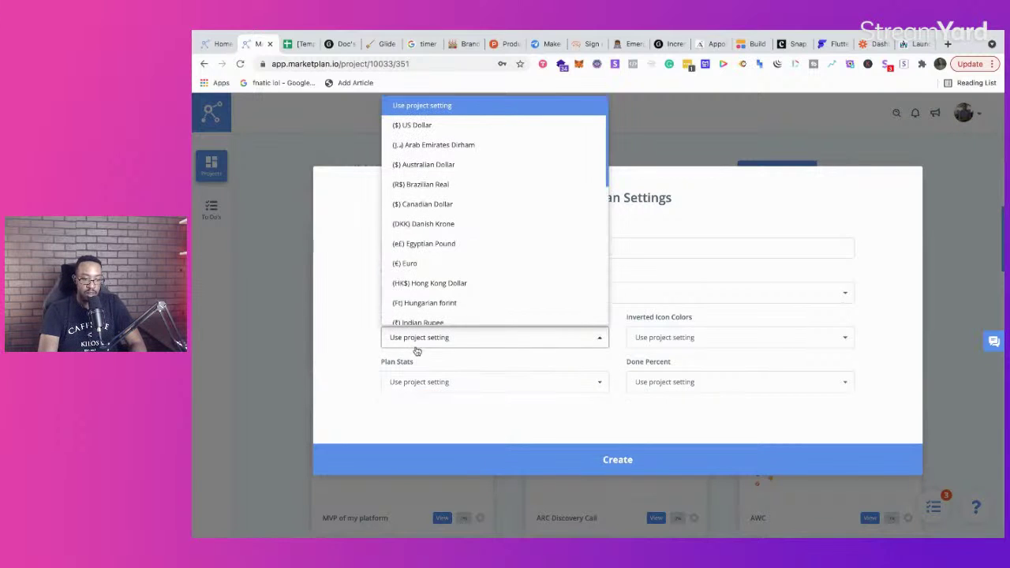
click(442, 127)
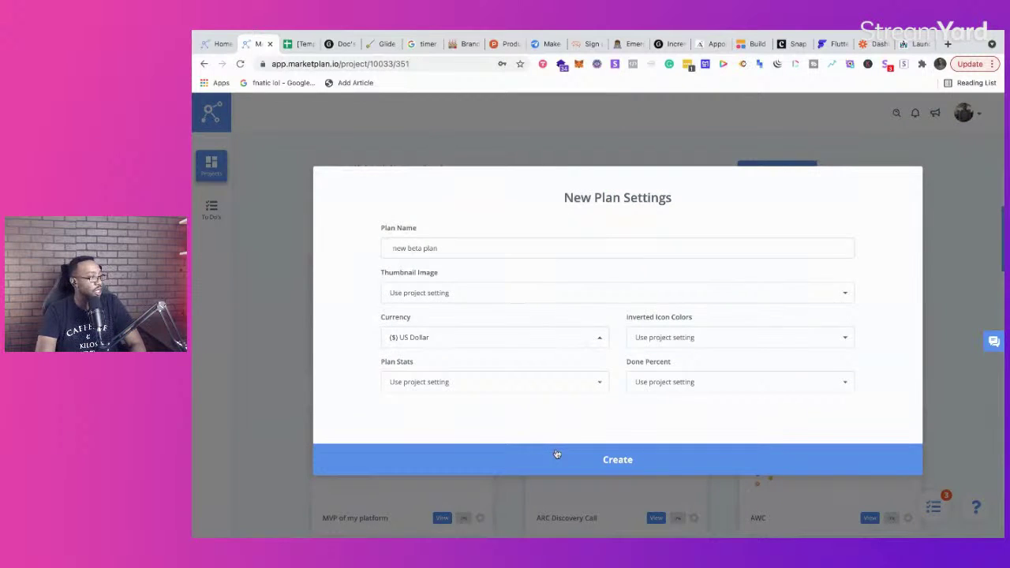
click(556, 455)
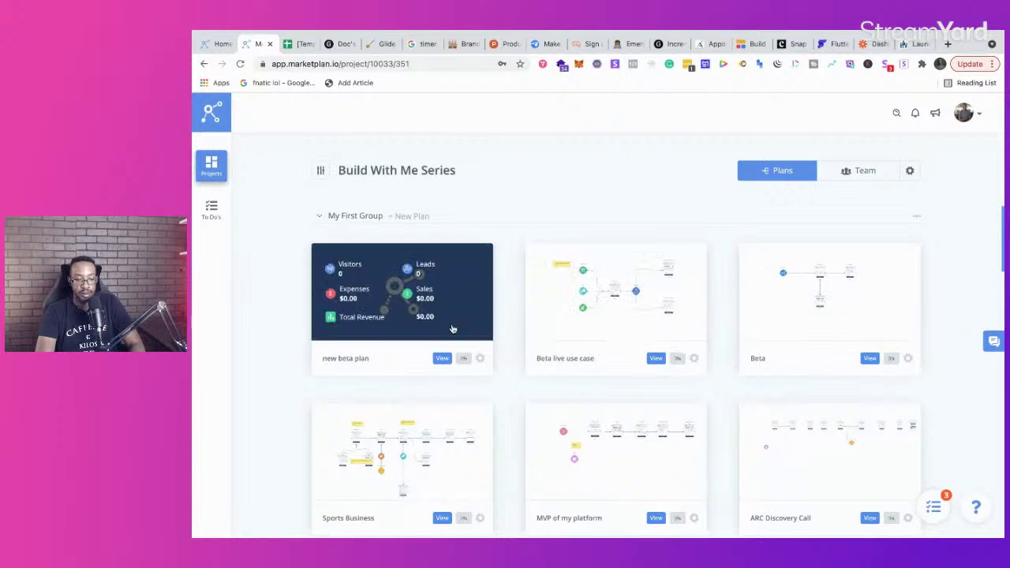
click(438, 359)
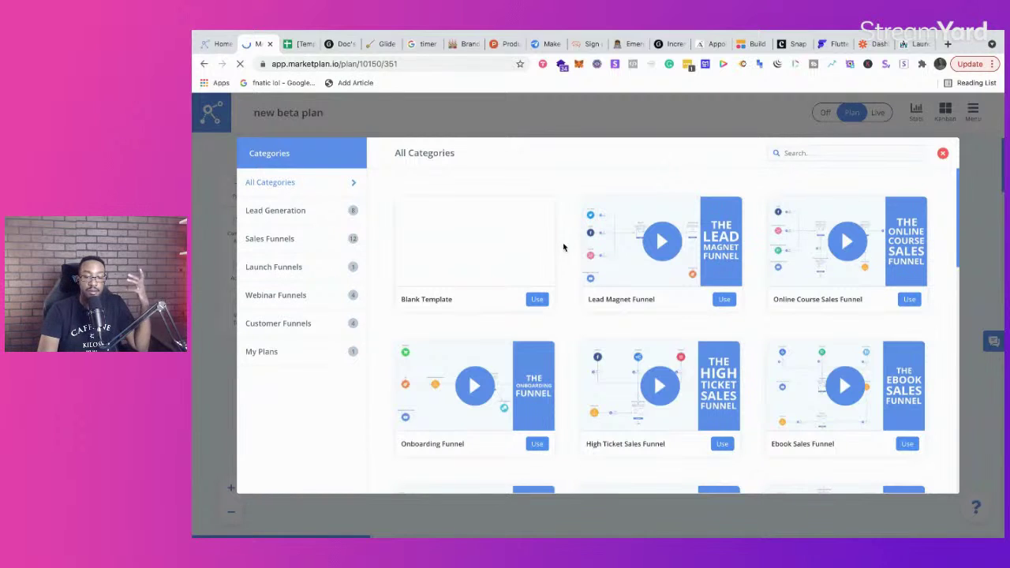
Step: Browse the funnel template gallery, filtering to Lead Generation and then Sales Funnels templates
scroll(563, 247, down, 4)
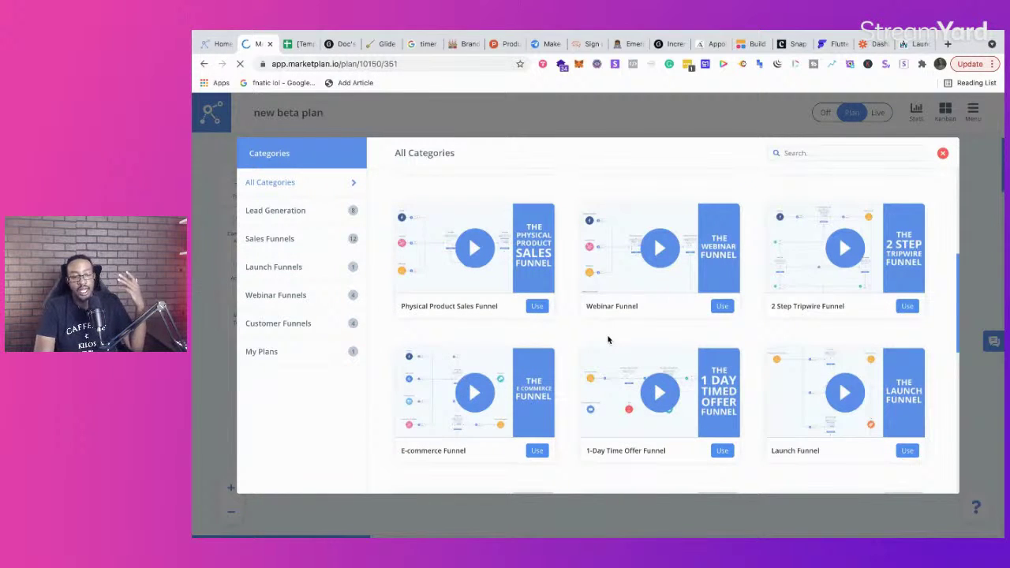
scroll(608, 339, down, 5)
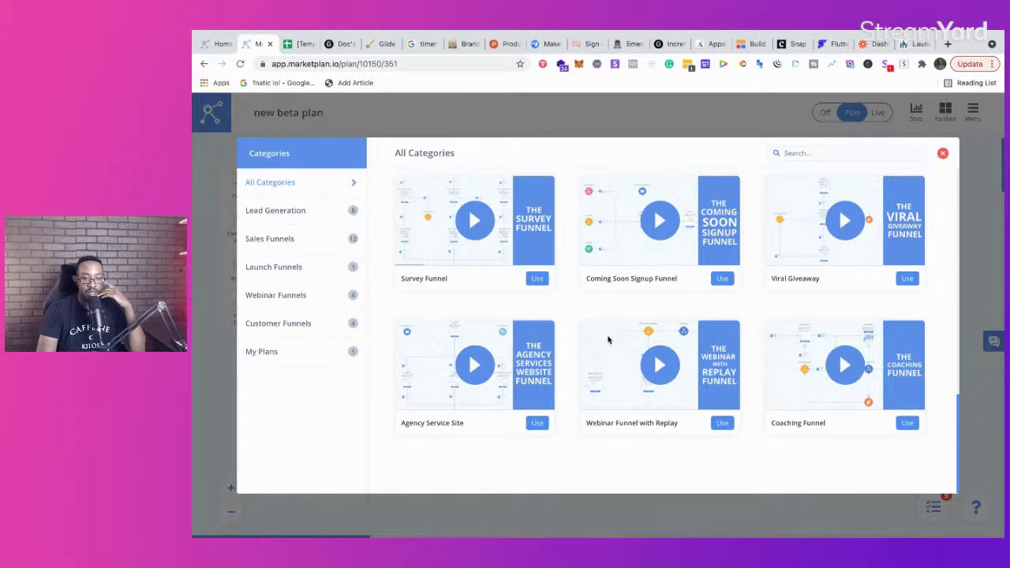
scroll(608, 339, up, 5)
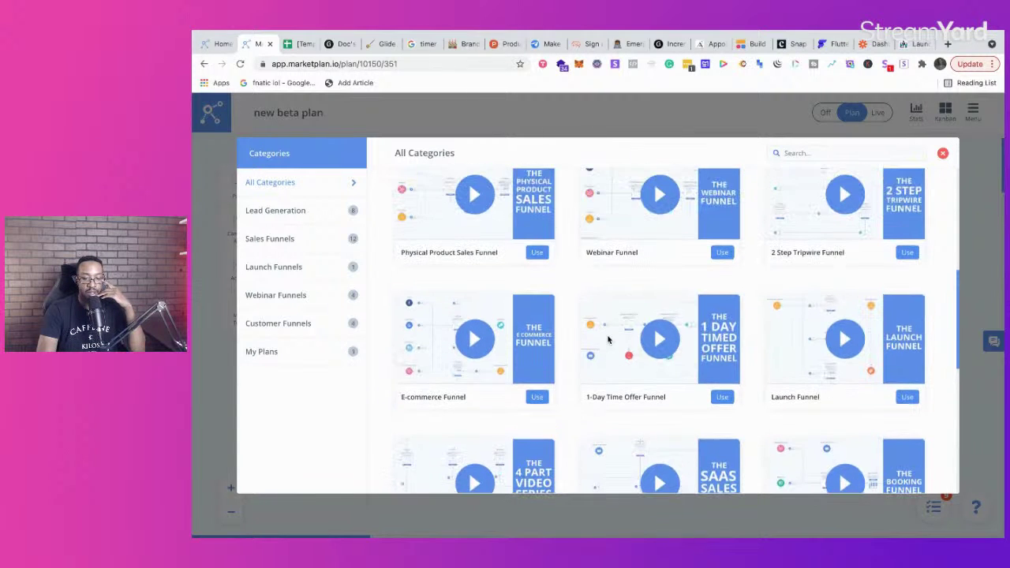
click(310, 215)
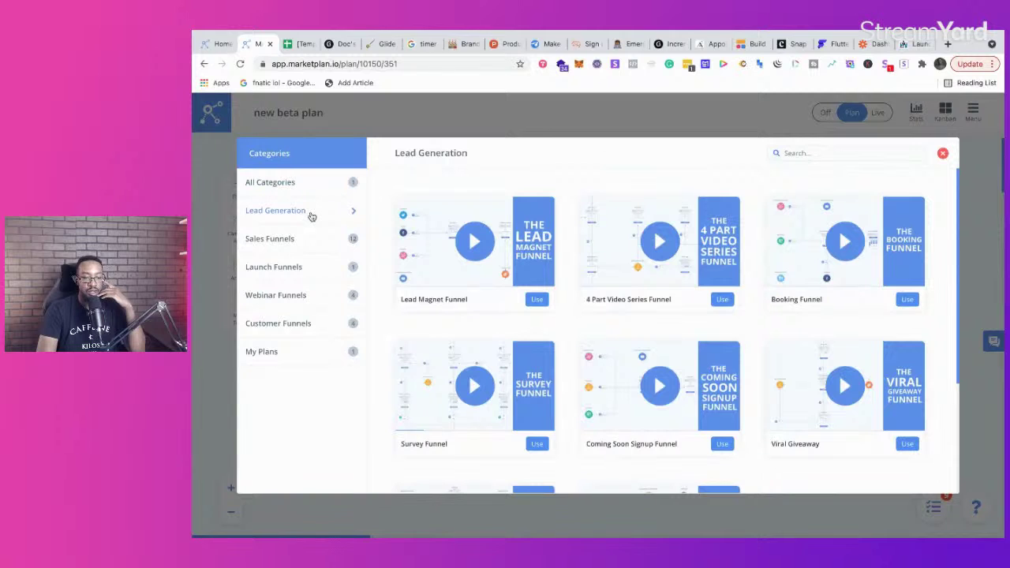
click(311, 244)
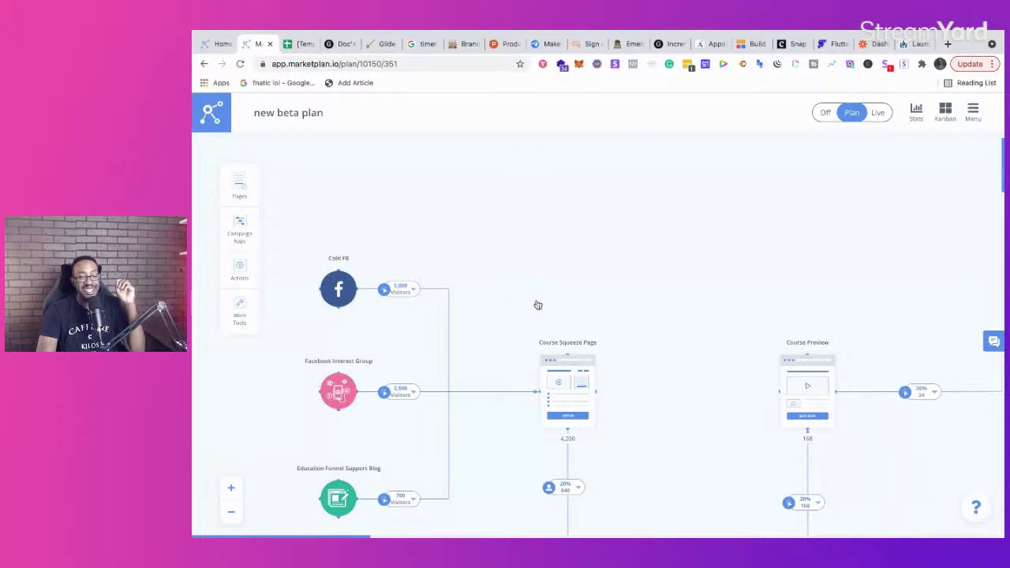
Step: Zoom out and pan across the funnel from Course Squeeze Page to Order Page
scroll(537, 305, down, 3)
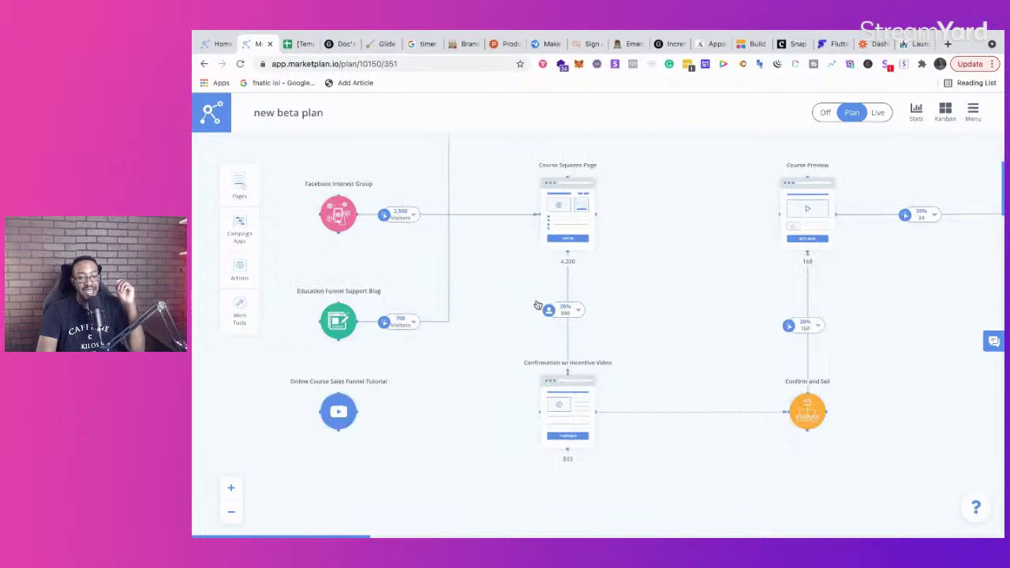
click(230, 511)
scroll(390, 294, up, 3)
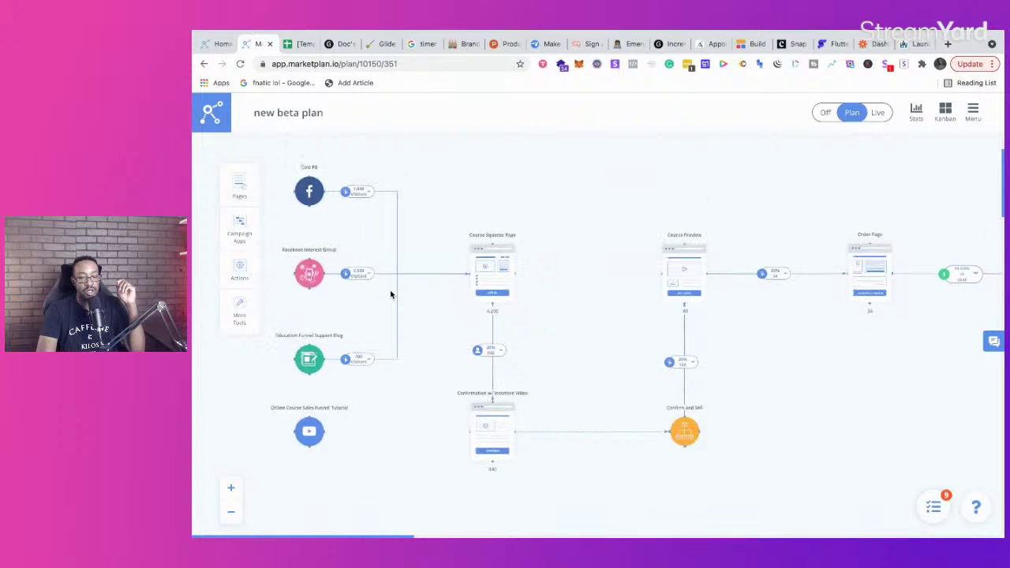
scroll(390, 294, right, 5)
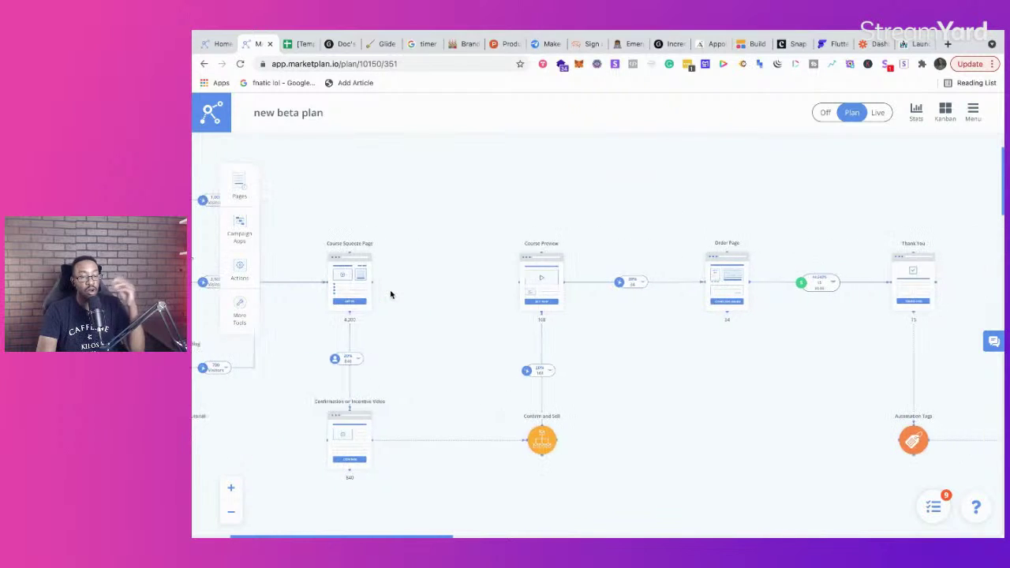
scroll(390, 294, left, 5)
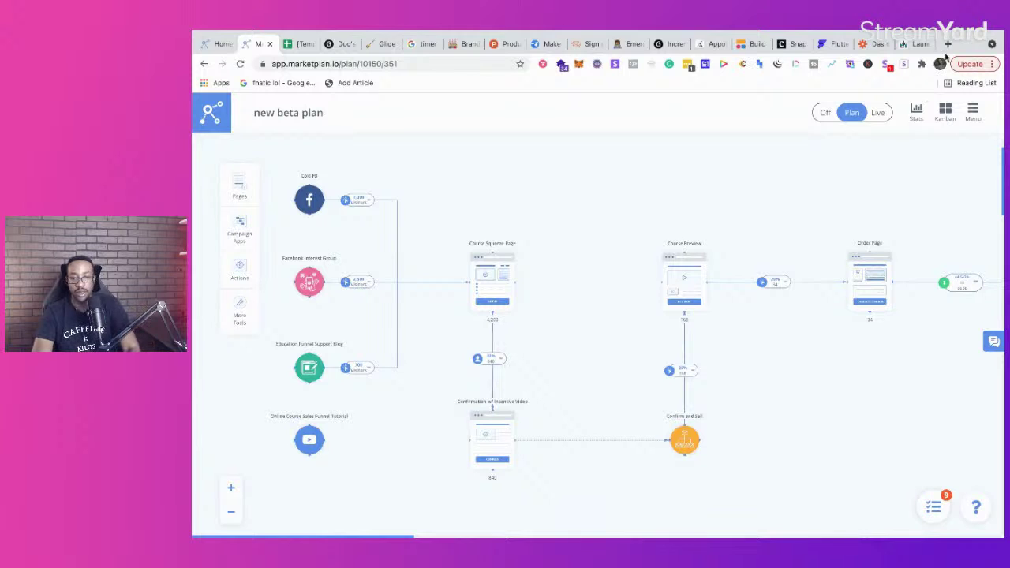
Step: Open convertpages.com in a new tab and log in with the saved credentials
click(948, 44)
text(convert)
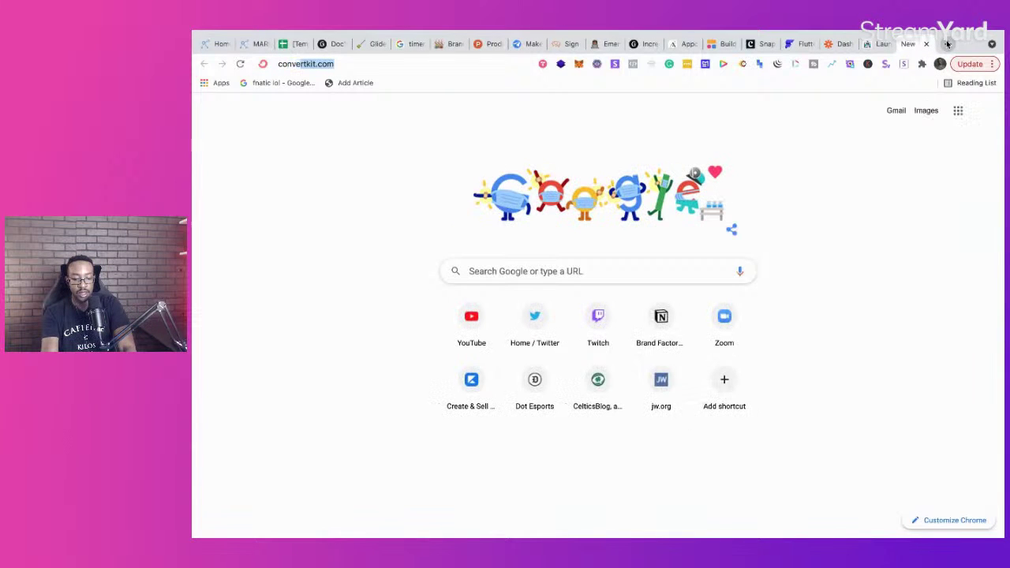
text(page)
key(Return)
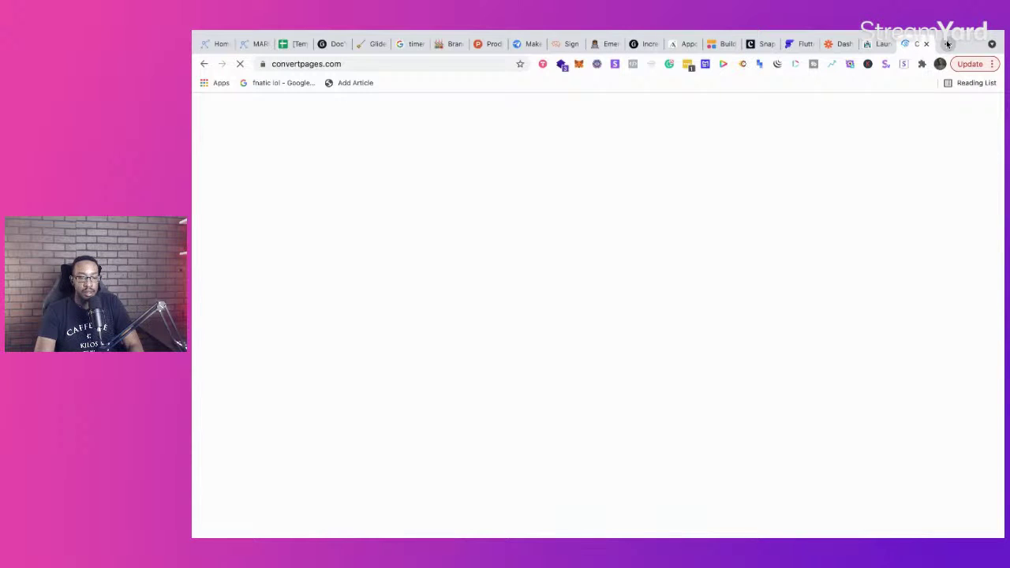
scroll(490, 309, down, 10)
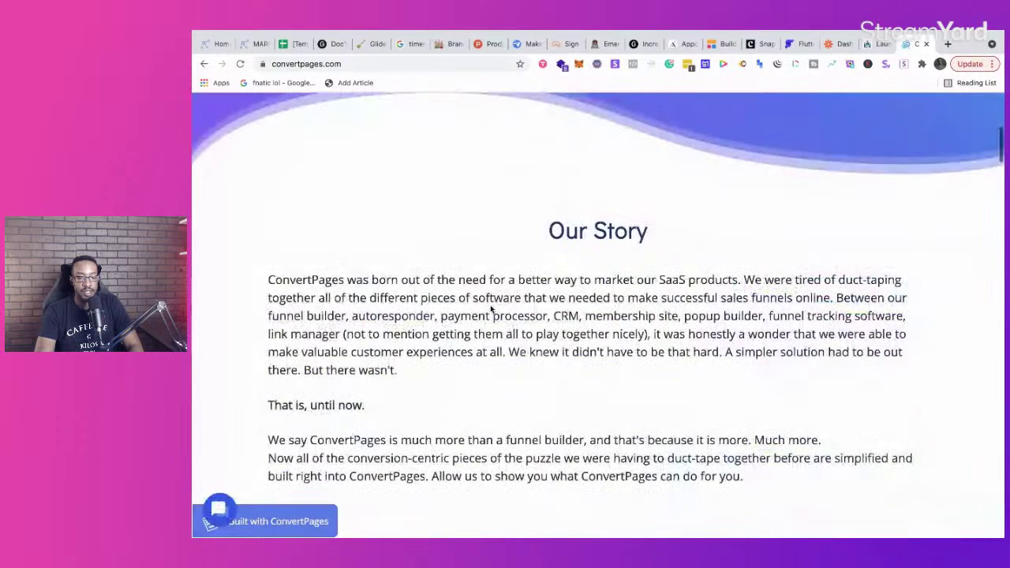
scroll(490, 308, up, 10)
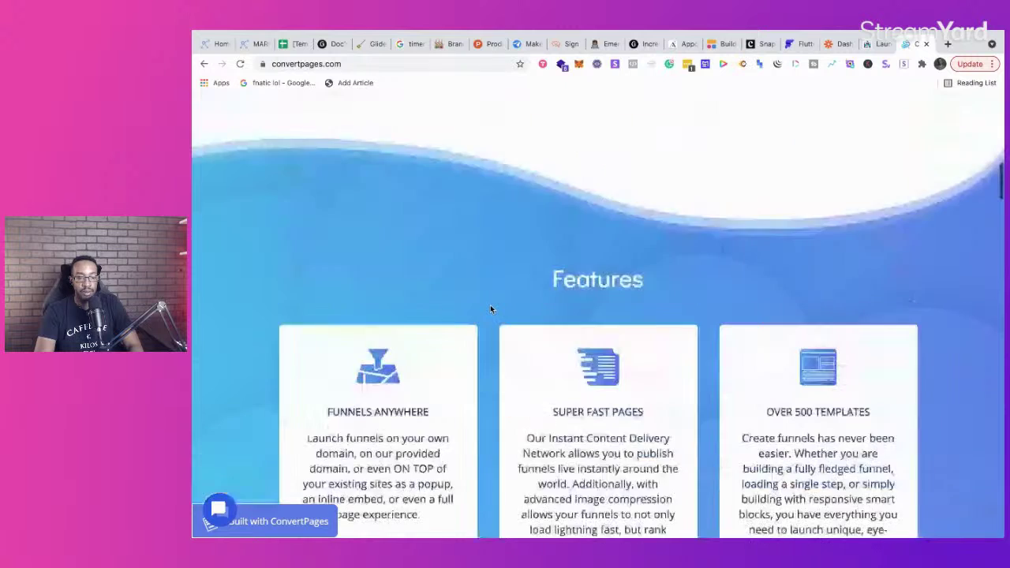
scroll(729, 294, up, 2)
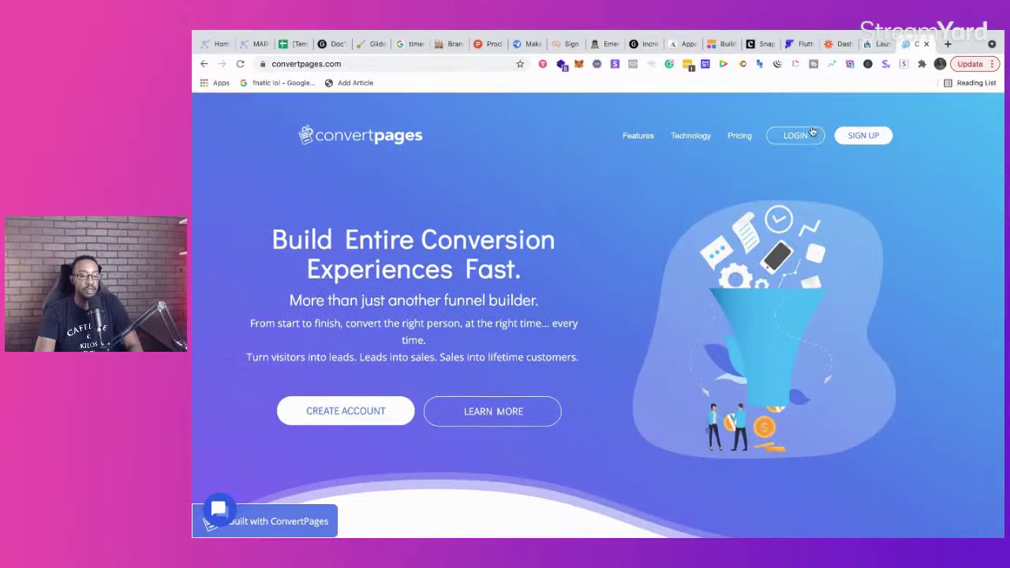
click(803, 136)
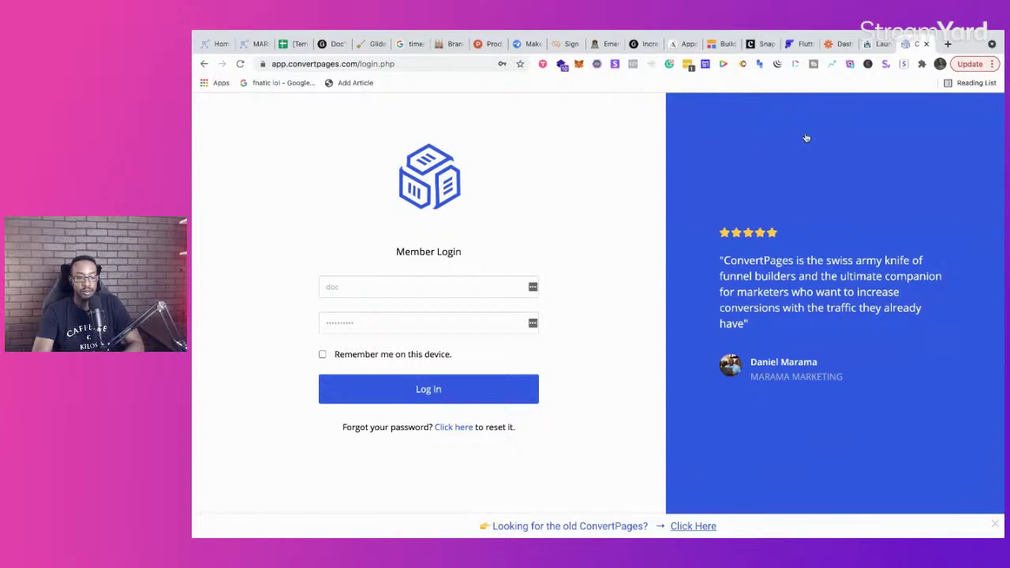
click(474, 390)
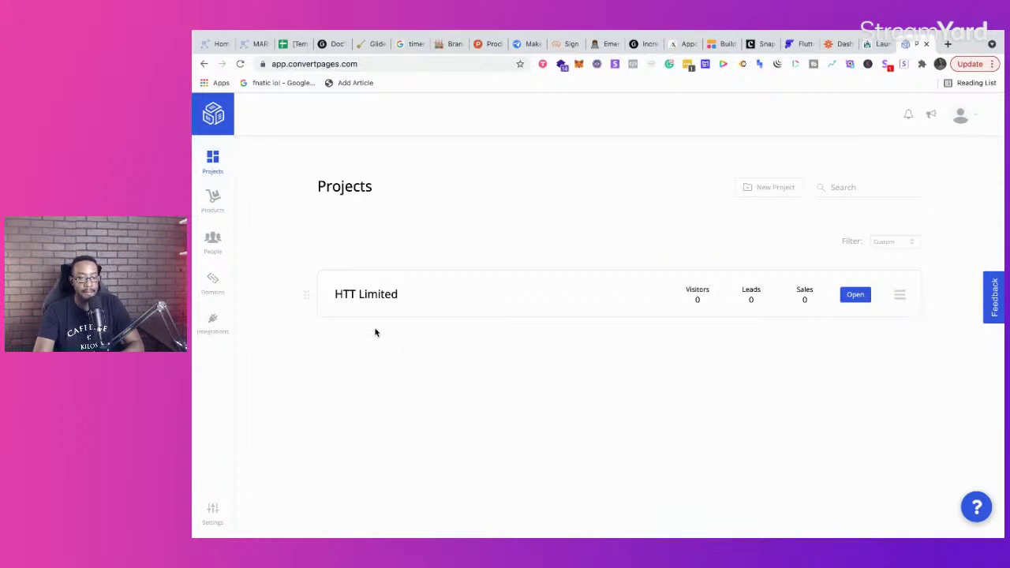
Step: Create a new project named Beta Funnel with USD currency
click(744, 193)
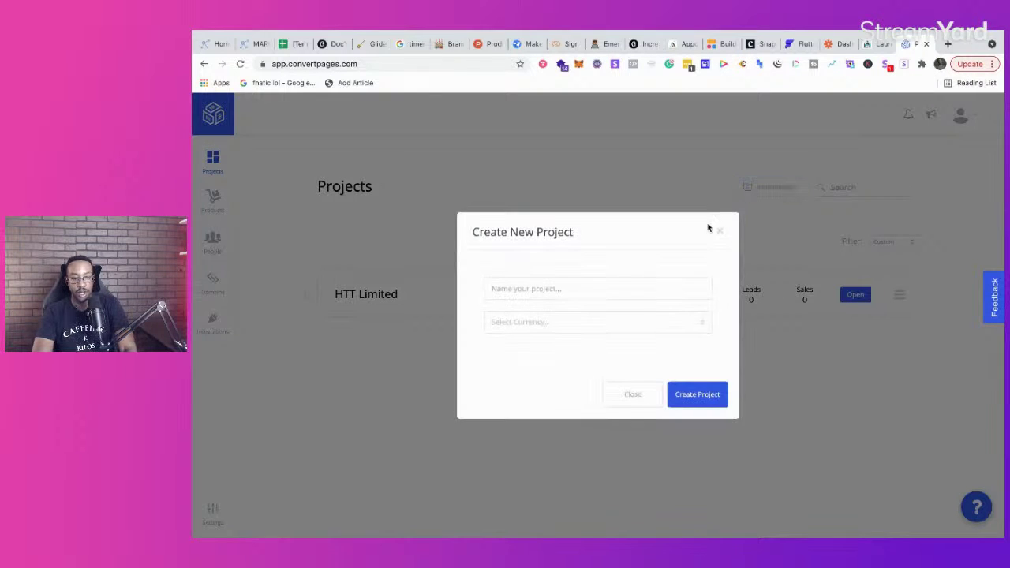
click(589, 290)
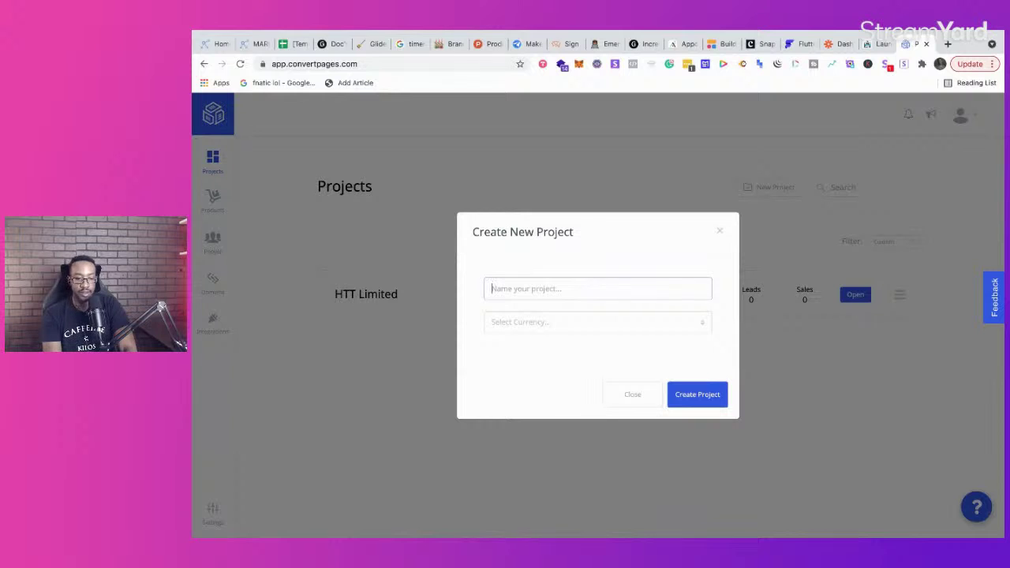
click(558, 328)
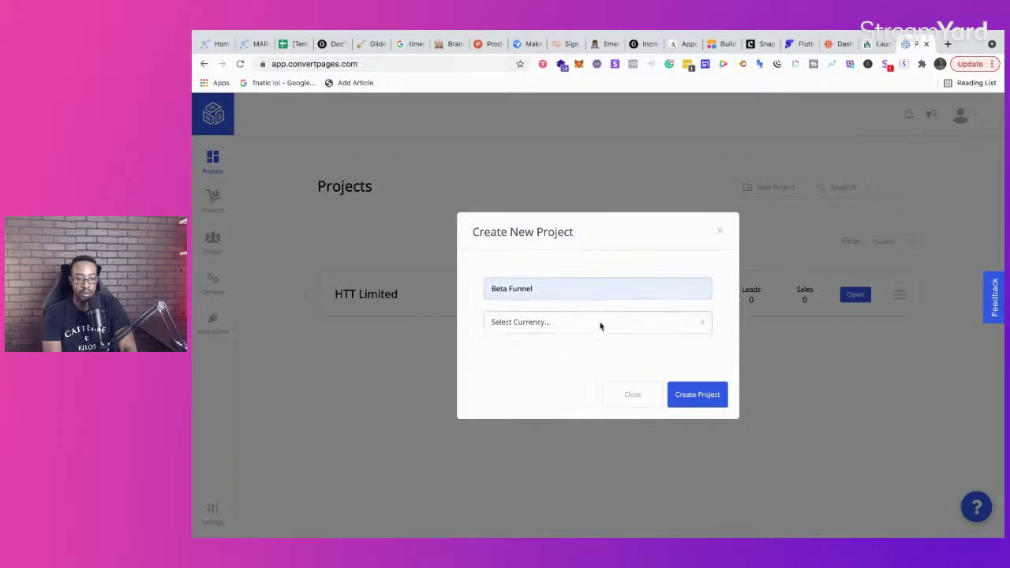
click(586, 338)
click(711, 402)
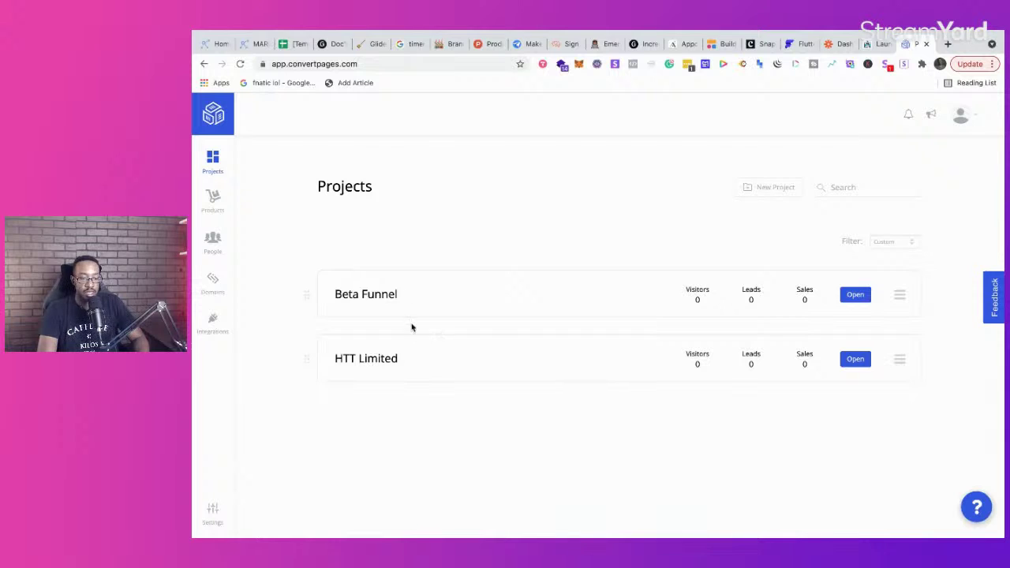
Step: In the Beta Funnel project, create a funnel named 'Testing new landing page'
click(408, 293)
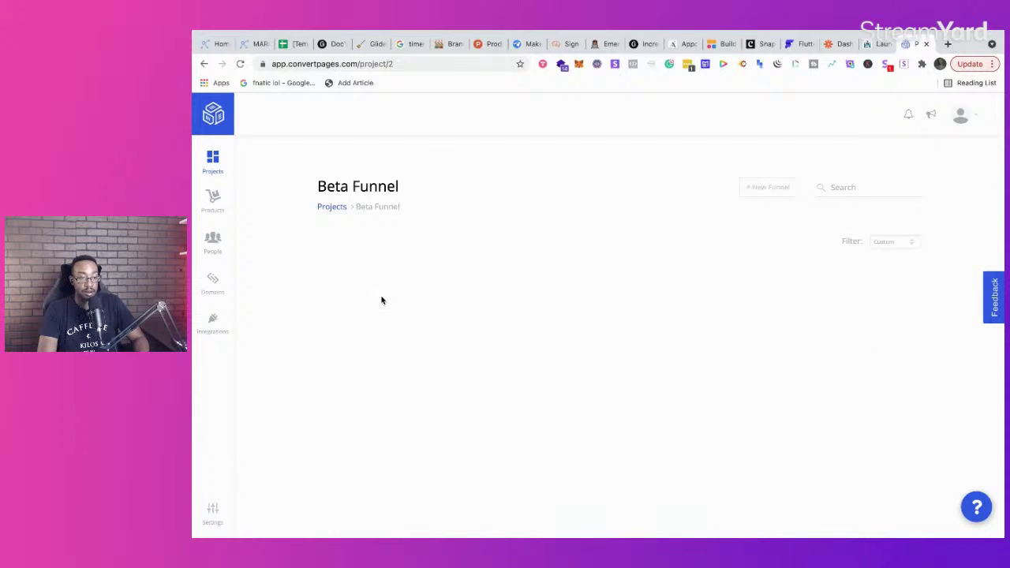
click(756, 191)
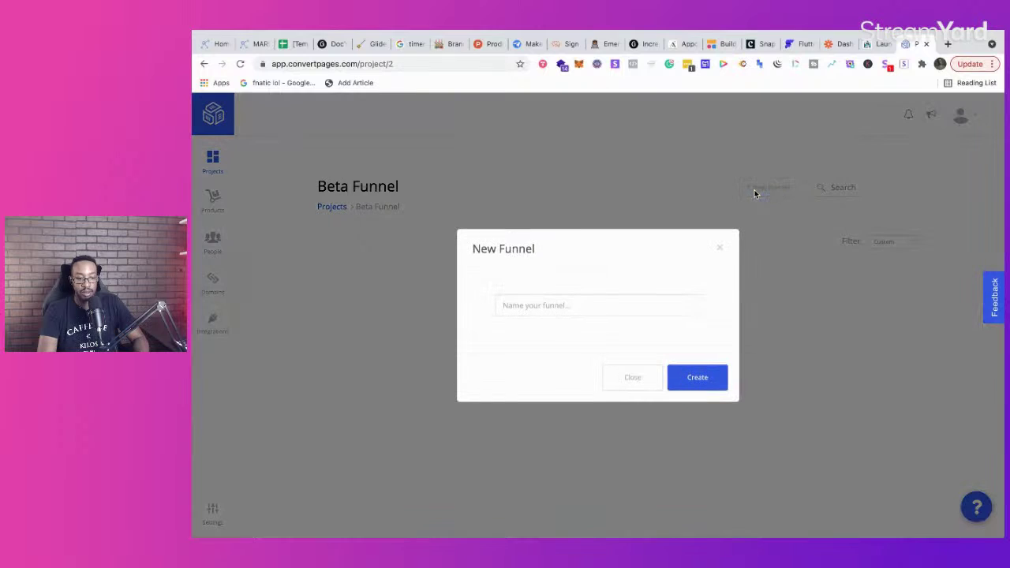
click(605, 312)
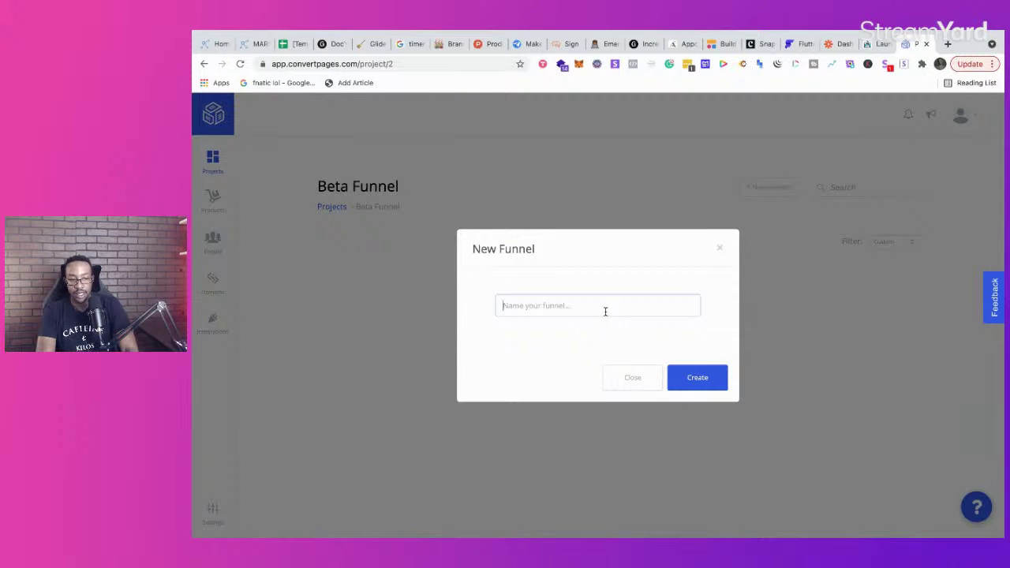
text(Testing)
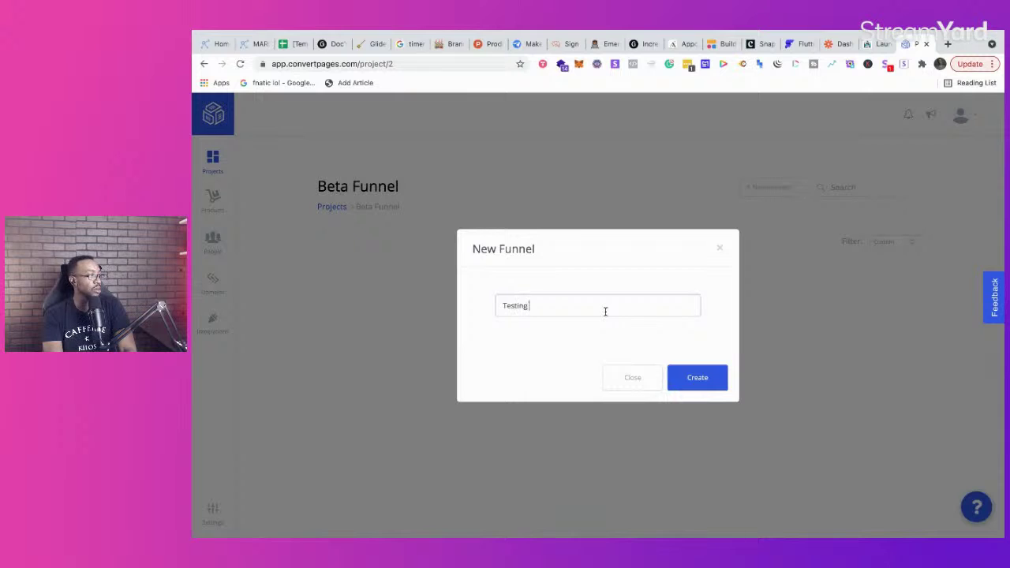
text( new landing )
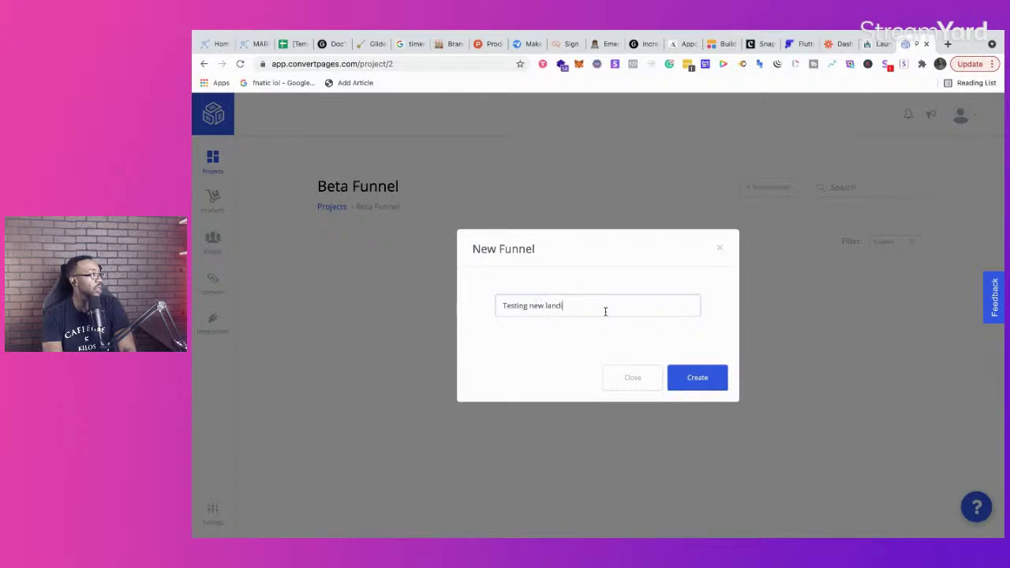
text(pages)
click(691, 377)
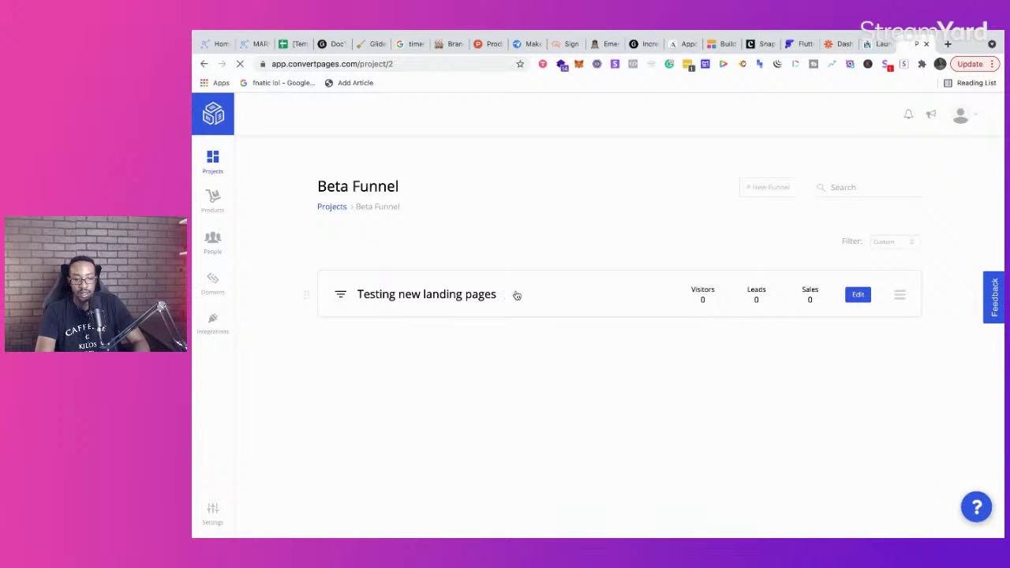
Step: Add a new step named 'Landing Page' to the funnel
click(859, 296)
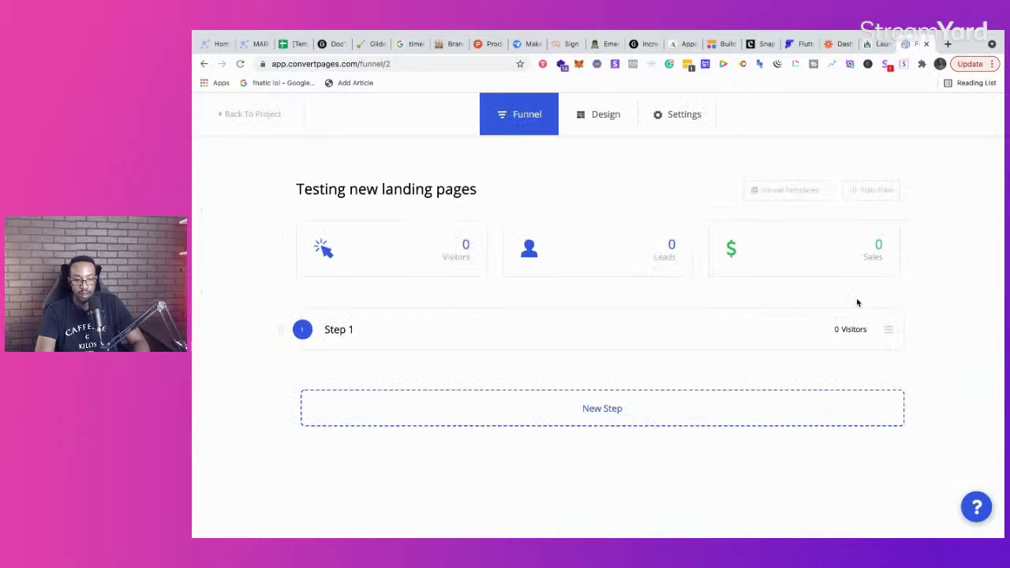
click(602, 419)
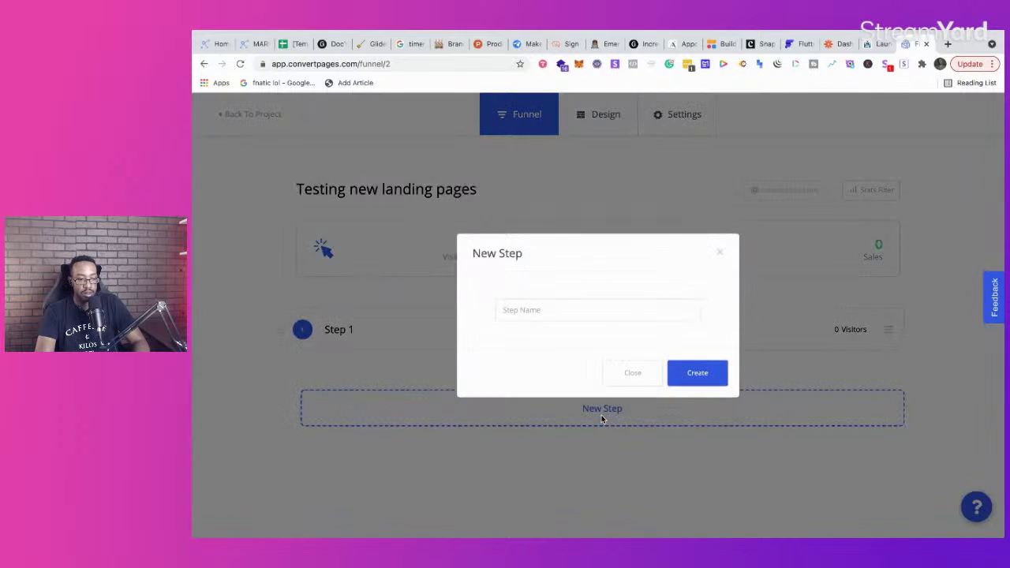
click(607, 316)
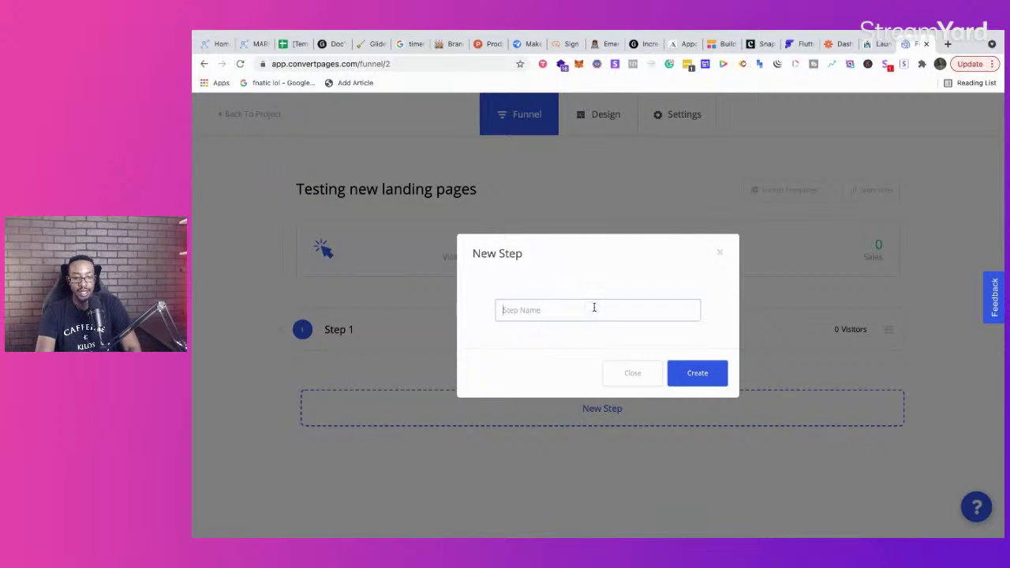
text(Landing Page)
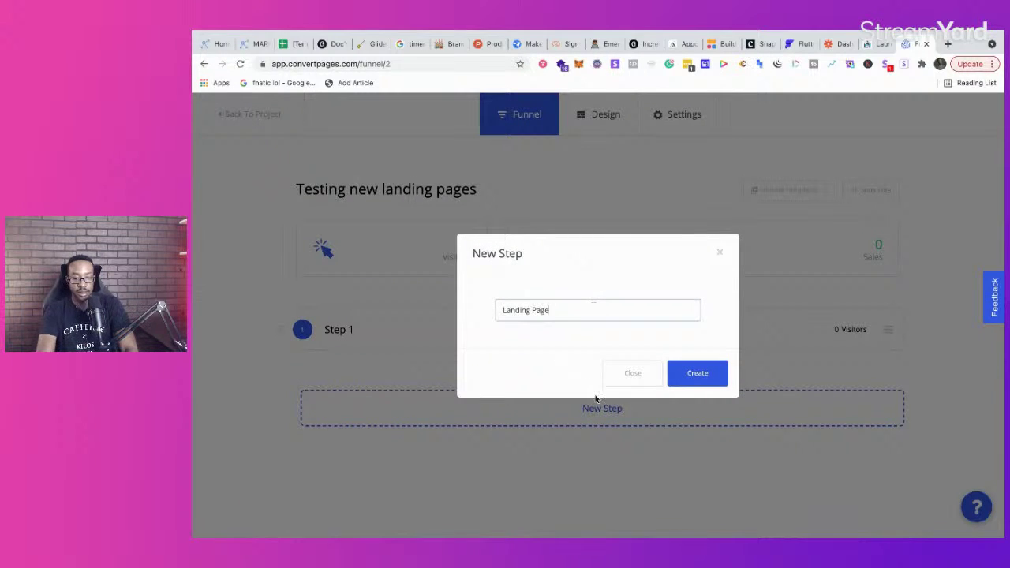
click(699, 377)
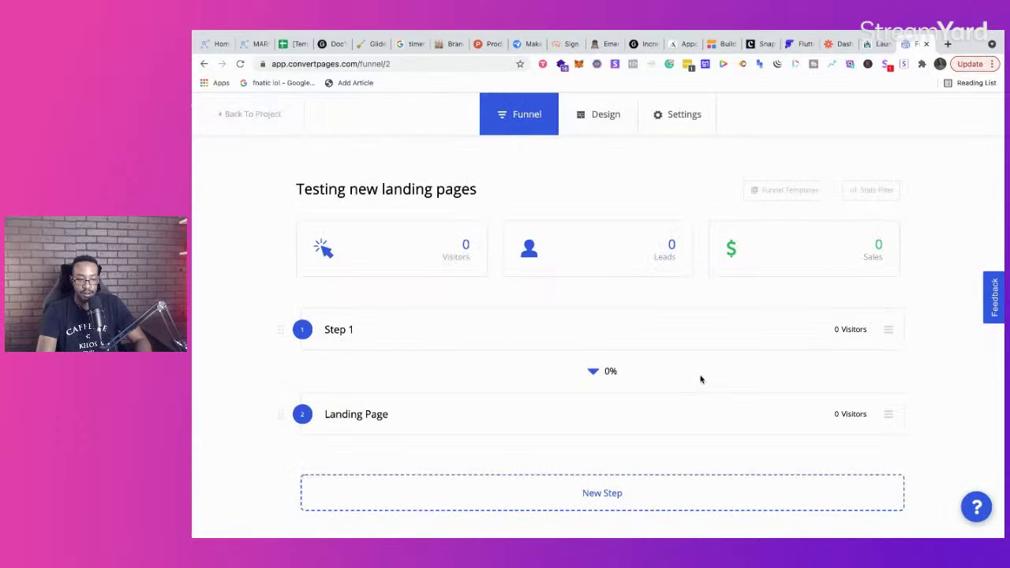
Step: Open the Landing Page step's designer and browse the Pricing Tables, Headers and All Sections templates
click(886, 385)
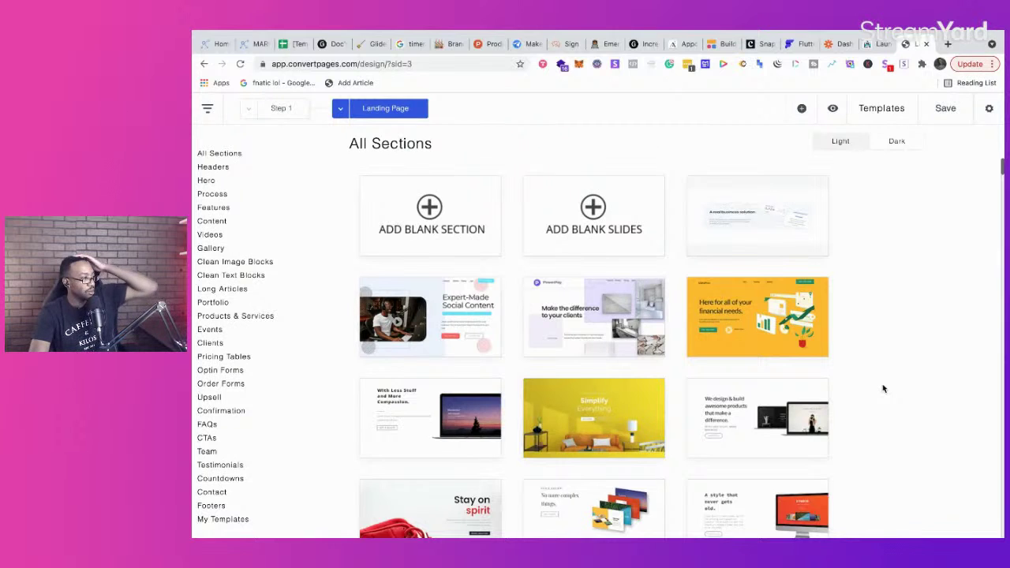
scroll(709, 433, down, 5)
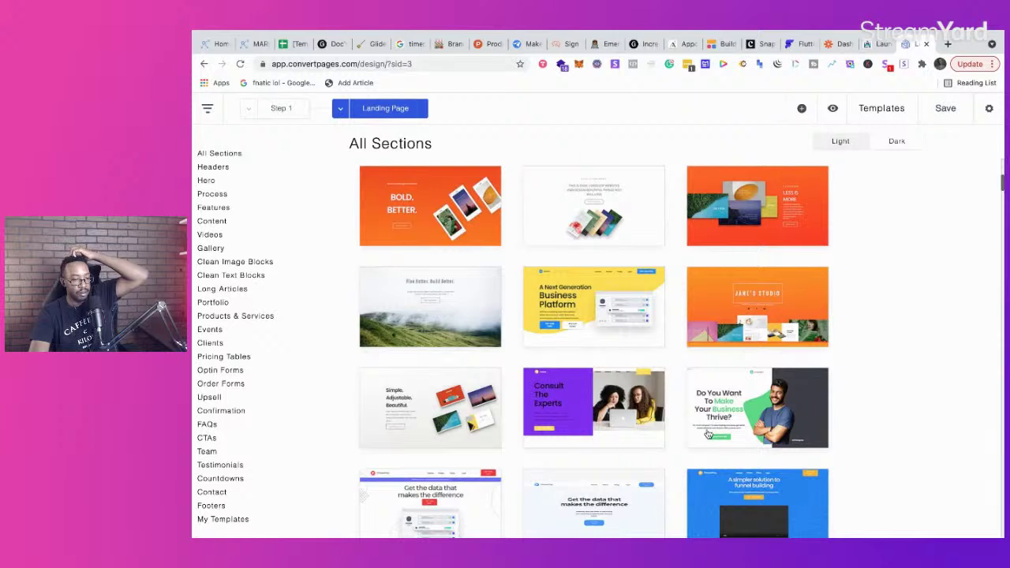
click(236, 356)
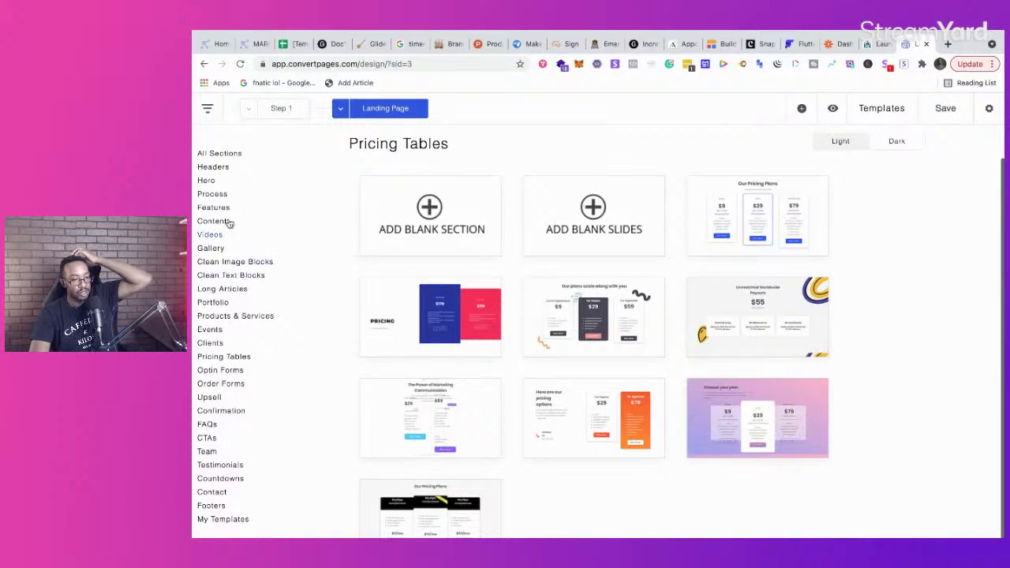
click(275, 168)
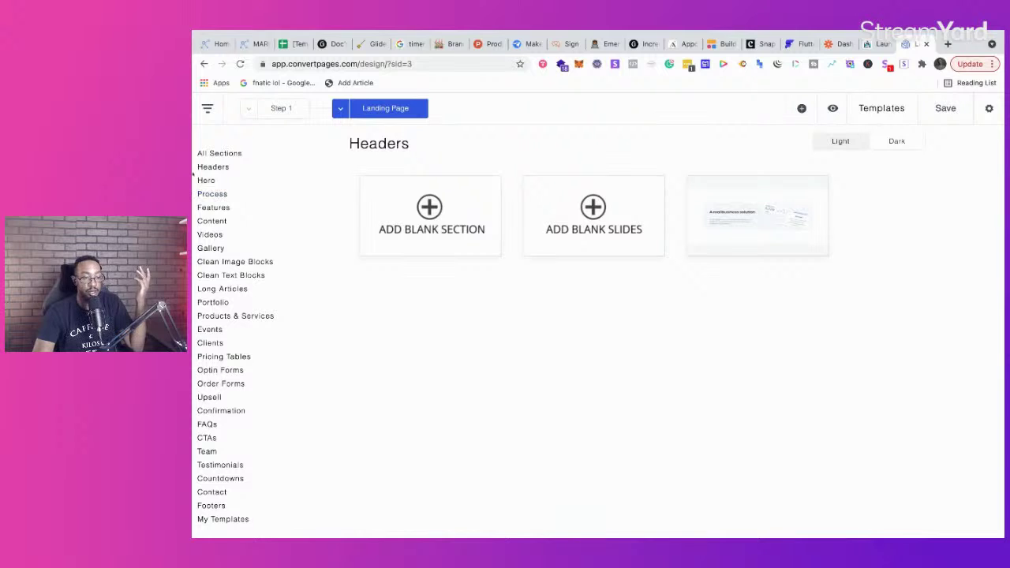
click(224, 156)
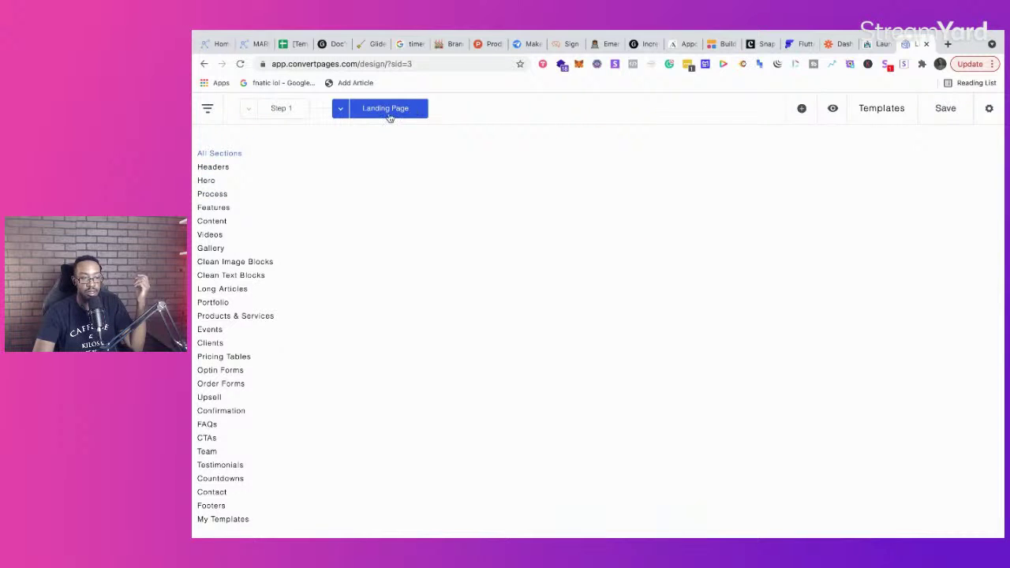
click(385, 111)
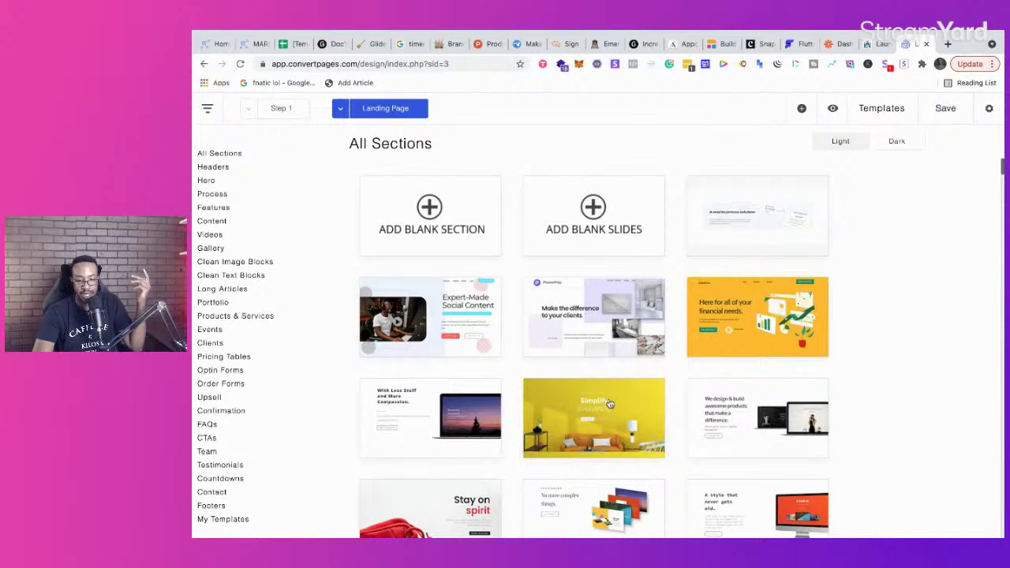
Step: Add the yellow DataPros 'Here for all of your financial needs' section to the page
click(709, 325)
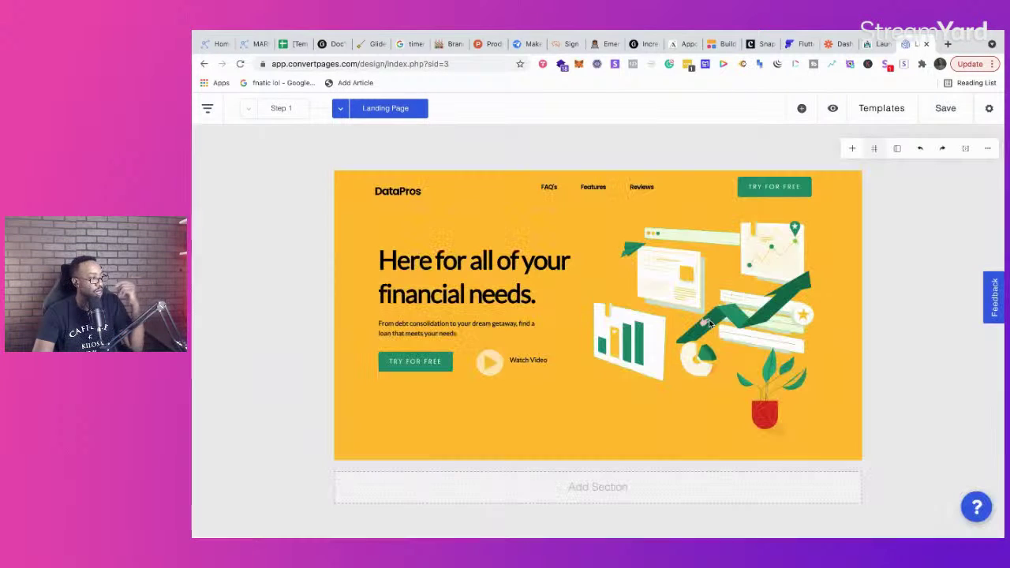
scroll(645, 373, down, 2)
scroll(645, 375, up, 2)
Step: Select the DataPros hero section and open the section template library
click(645, 375)
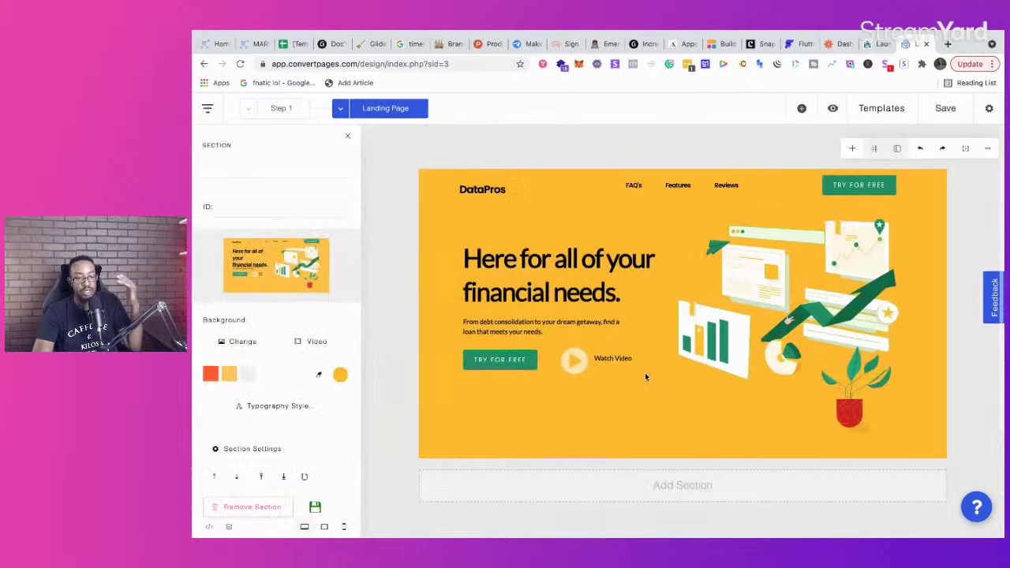
scroll(645, 373, down, 2)
scroll(645, 372, up, 2)
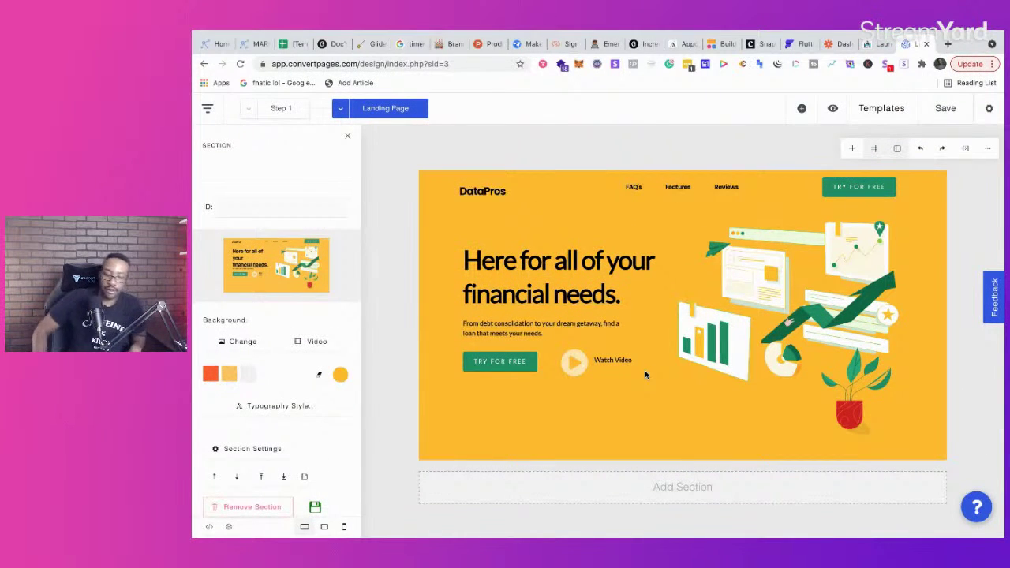
scroll(669, 379, down, 2)
scroll(671, 371, up, 2)
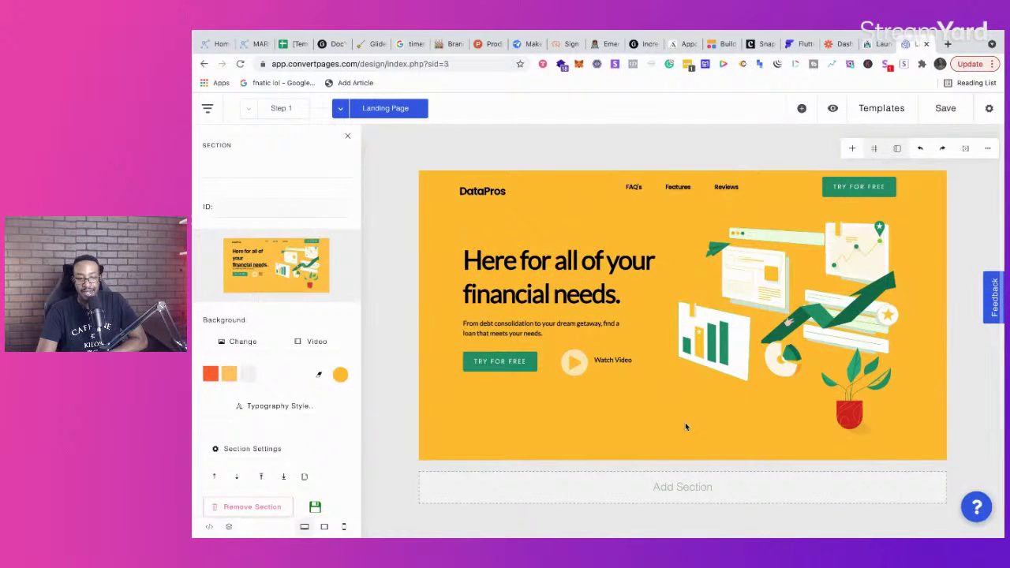
click(683, 487)
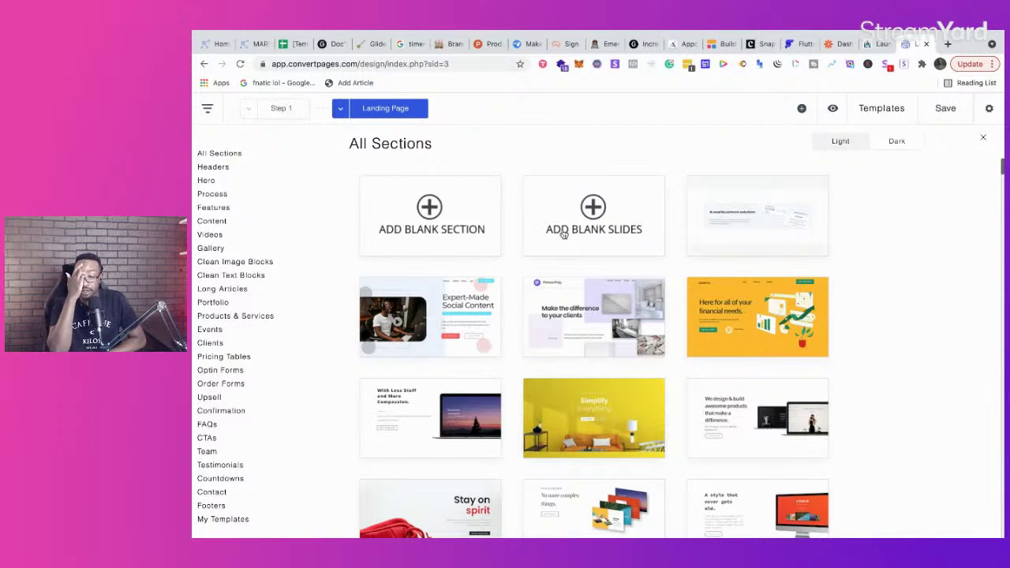
Step: Insert the PowerPay section below the DataPros hero and review both sections' settings
click(602, 325)
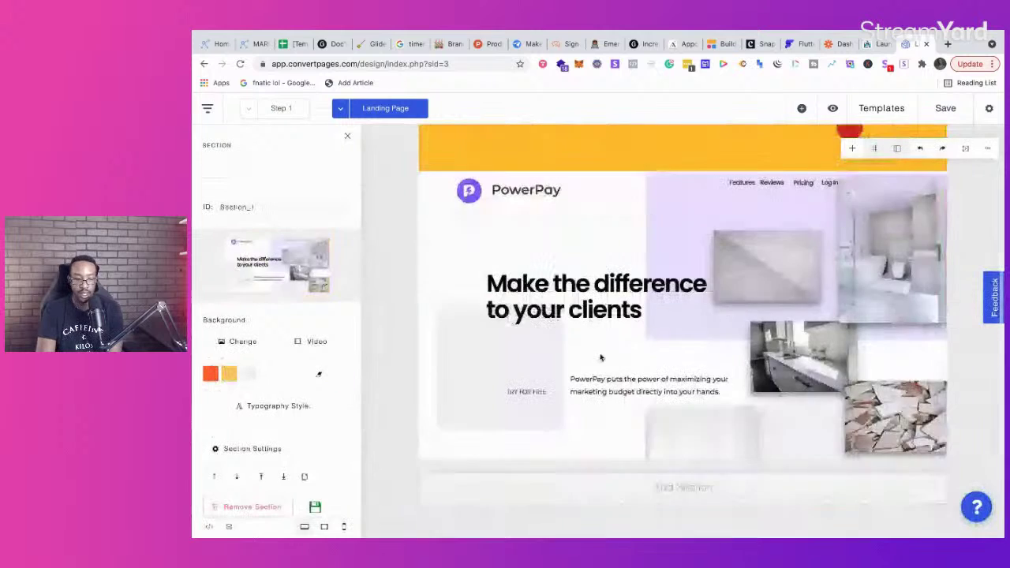
scroll(599, 357, up, 3)
click(598, 355)
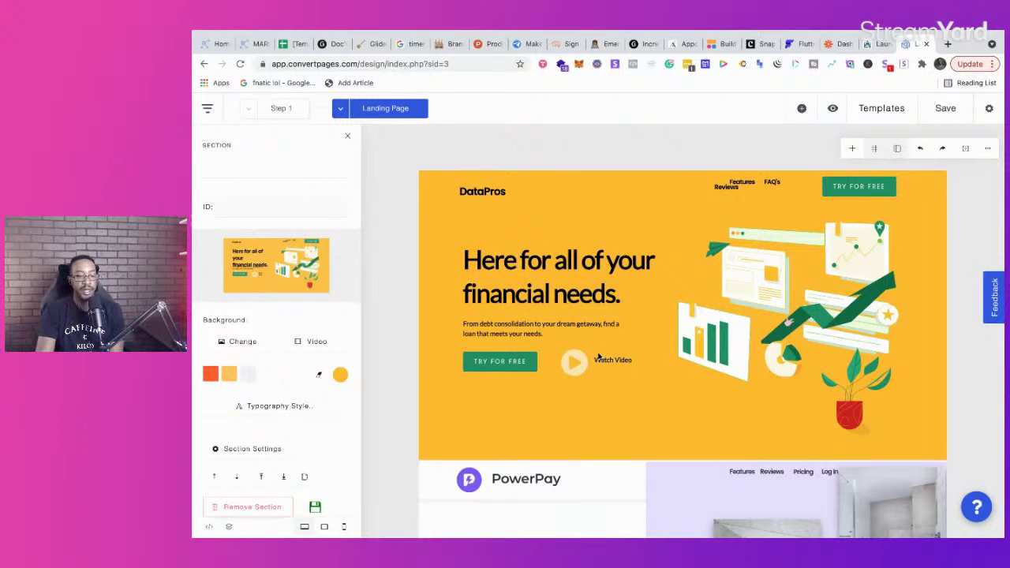
scroll(620, 497, down, 4)
click(609, 339)
scroll(605, 326, up, 5)
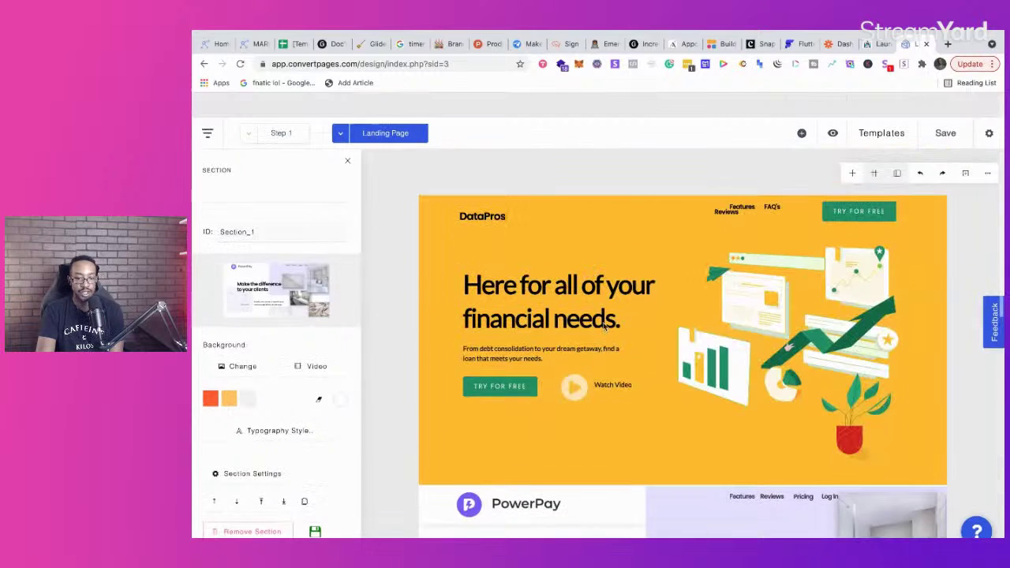
Step: Select the hero's headline, TRY FOR FREE button, Watch Video text, play icon and image, then return to MarketPlan
click(635, 306)
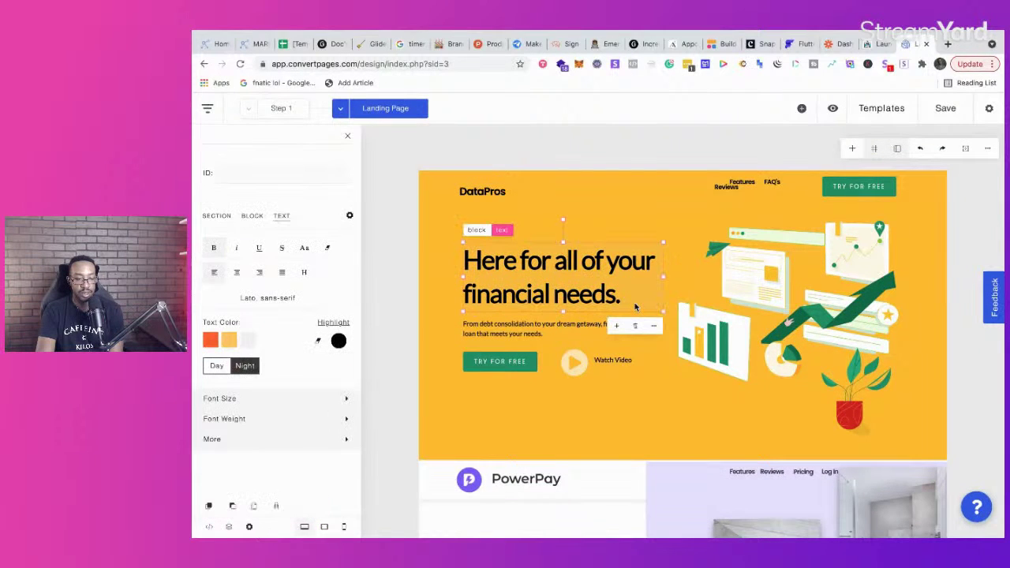
click(527, 368)
click(608, 362)
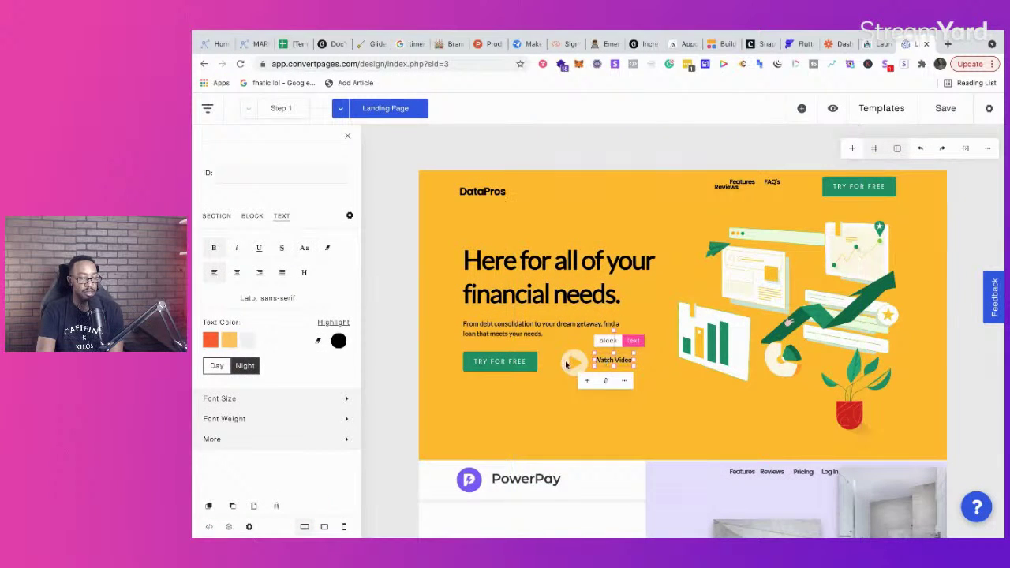
click(566, 364)
click(703, 308)
scroll(588, 335, down, 5)
scroll(588, 335, up, 5)
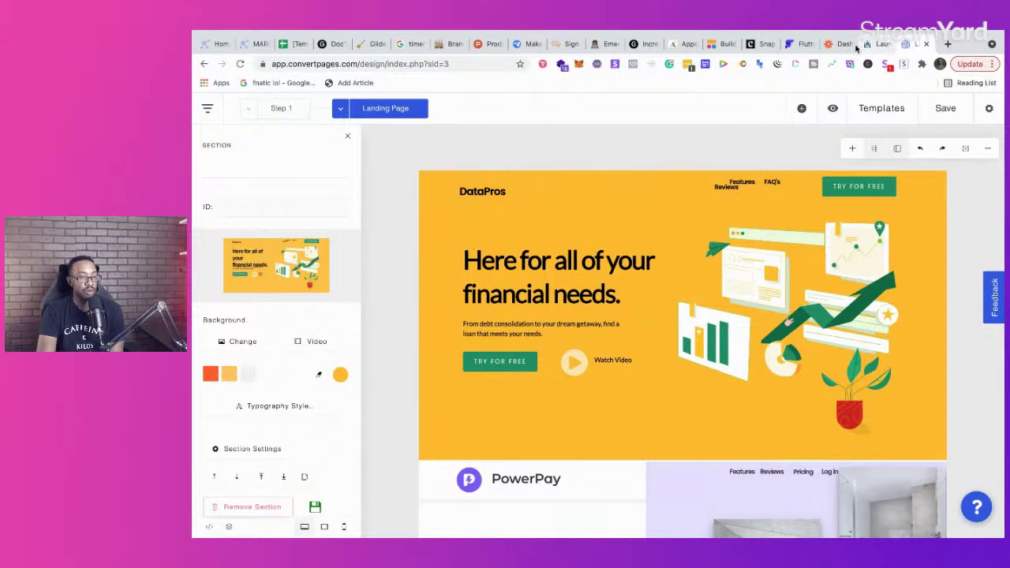
click(249, 45)
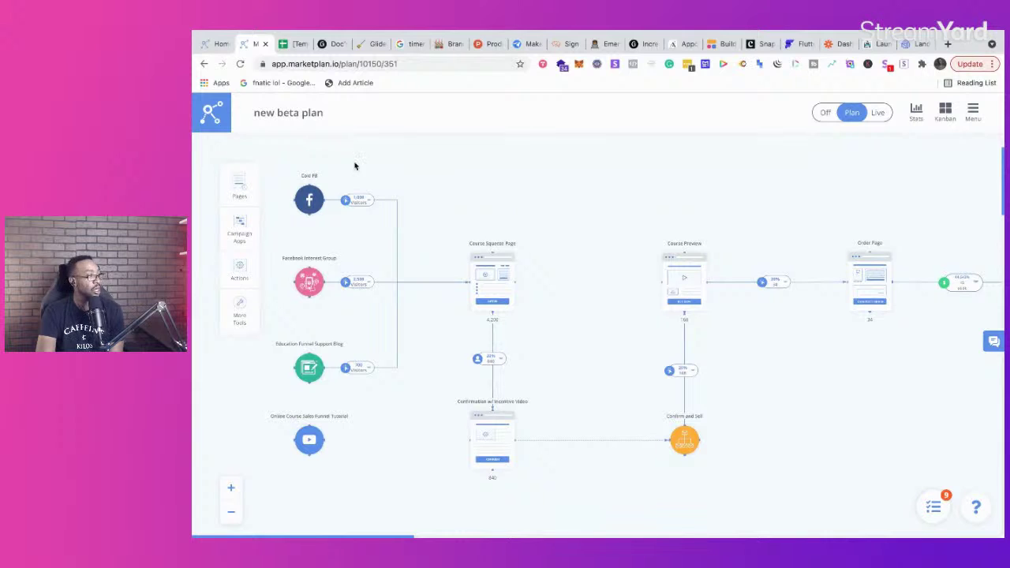
Step: Close the Clutch, FlutterFlow, Zapier, LaunchStash and ConvertPages tabs
click(840, 44)
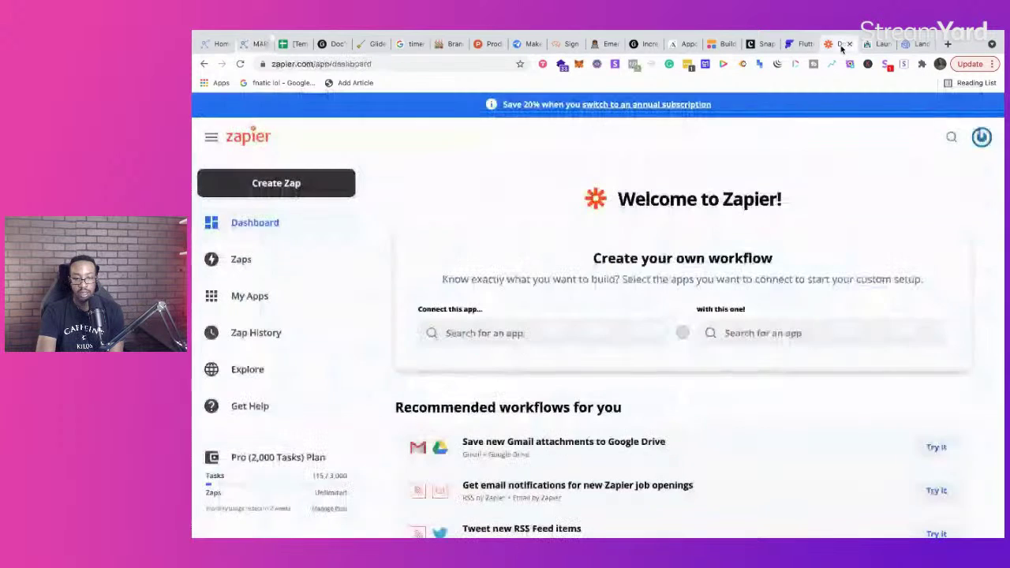
click(800, 44)
click(762, 44)
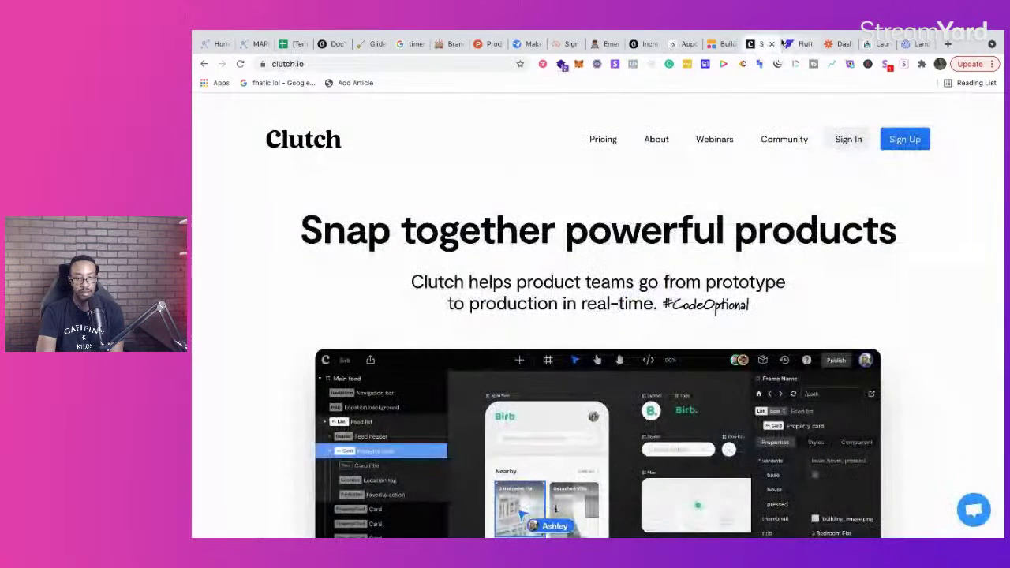
click(771, 44)
click(771, 44)
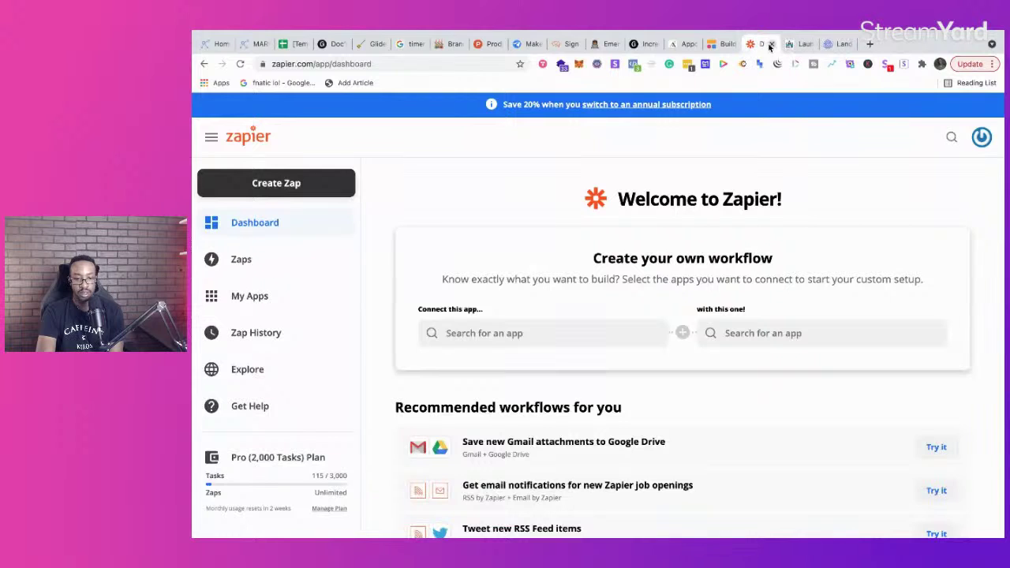
click(771, 43)
click(771, 43)
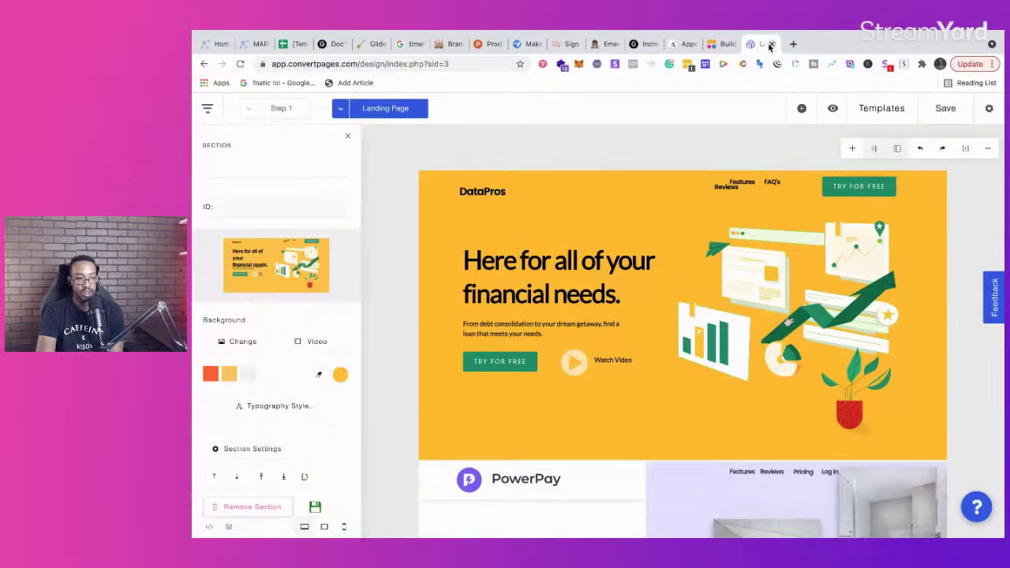
click(772, 44)
Step: Go from the MarketPlan new beta plan to the MarketPlan homepage and reload it
click(262, 43)
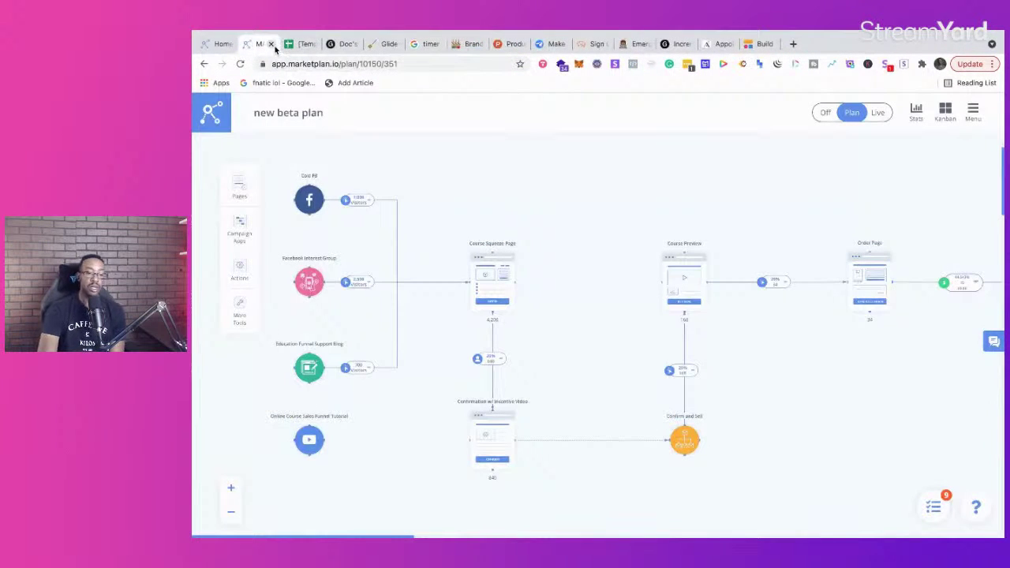
click(214, 45)
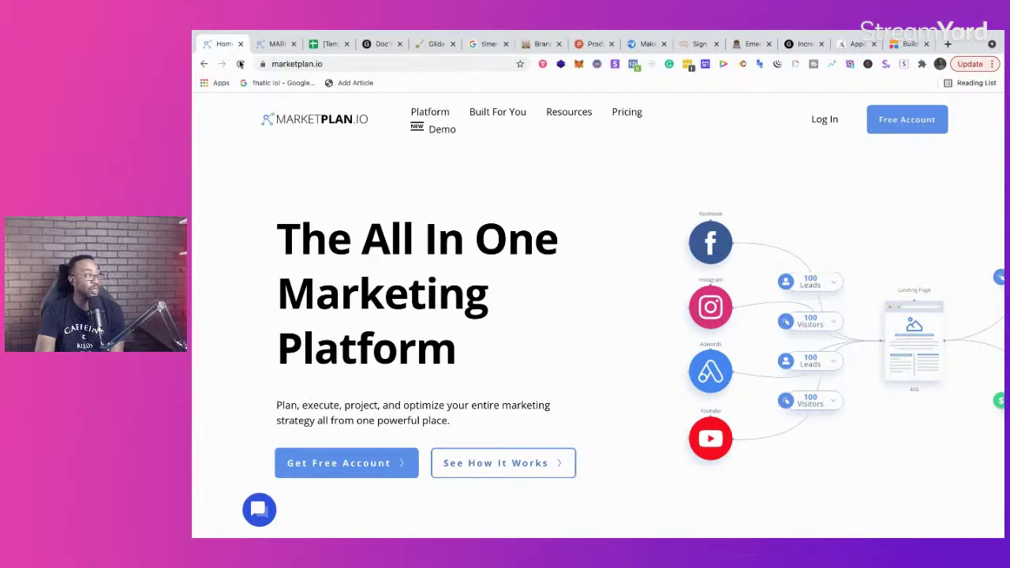
click(240, 63)
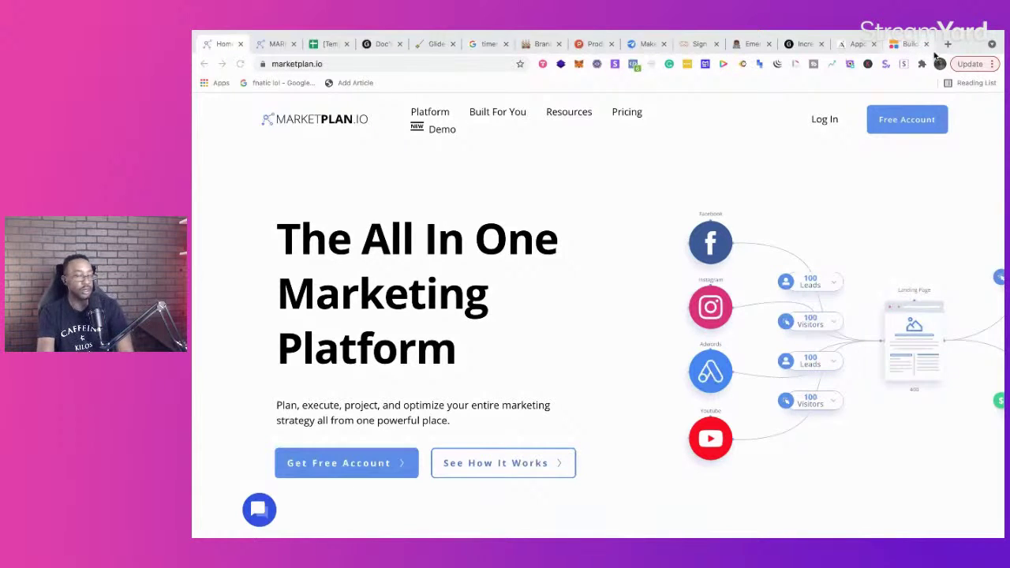
Step: Load the Brilliant Directories add-ons page in a new tab
click(948, 43)
text(b)
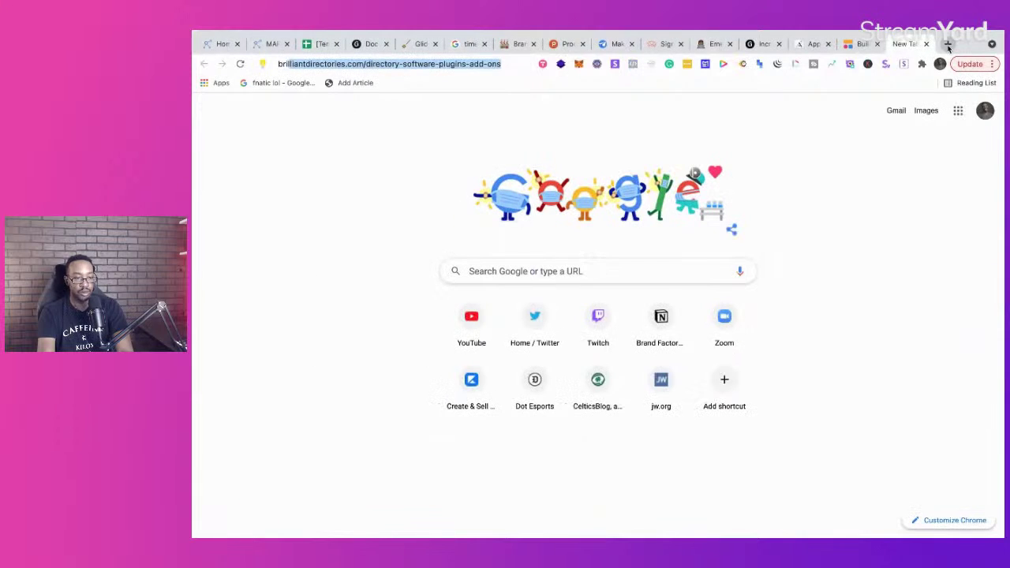
key(Return)
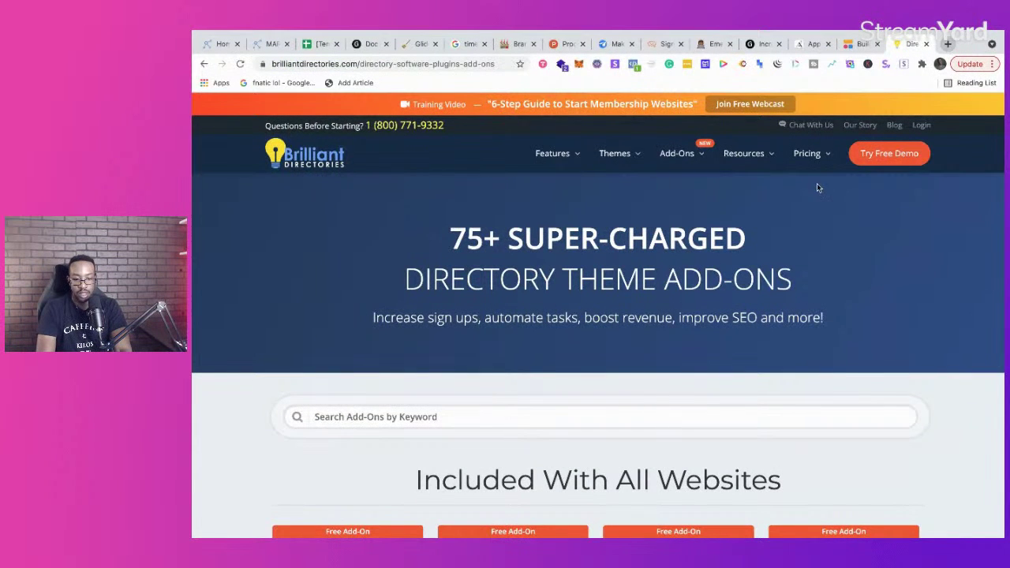
Step: Sign in to the Brilliant Directories admin account, then return to the add-ons tab
click(920, 126)
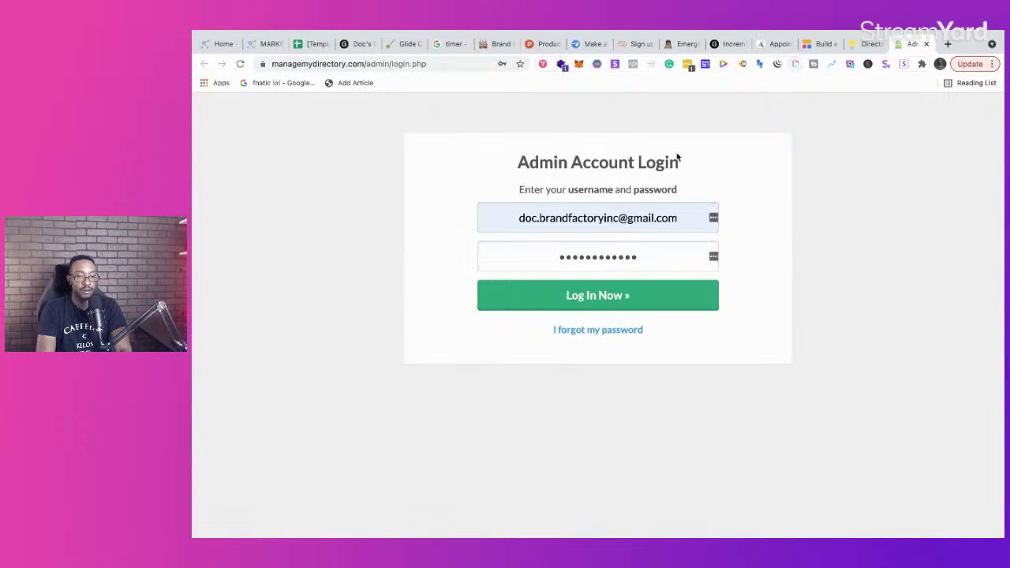
click(581, 295)
click(865, 43)
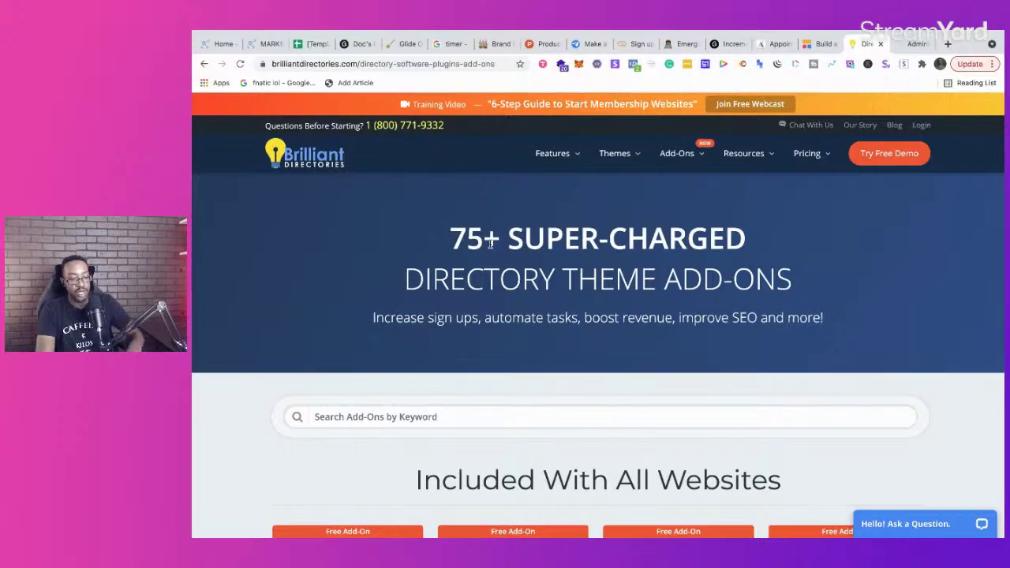
Step: Scroll through the Brilliant Directories homepage's directory features and back up
scroll(491, 248, down, 3)
scroll(490, 243, down, 4)
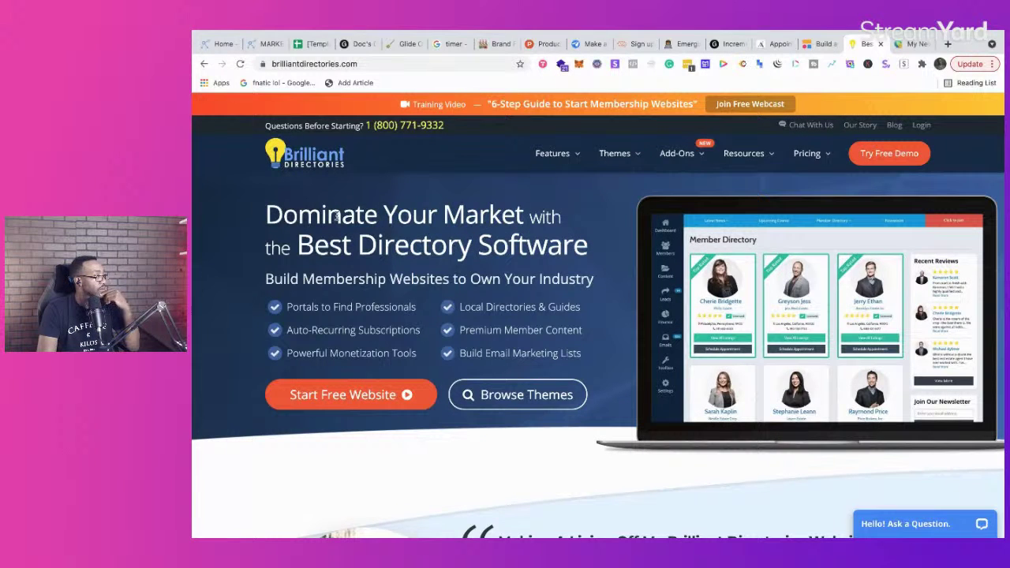
scroll(337, 219, down, 8)
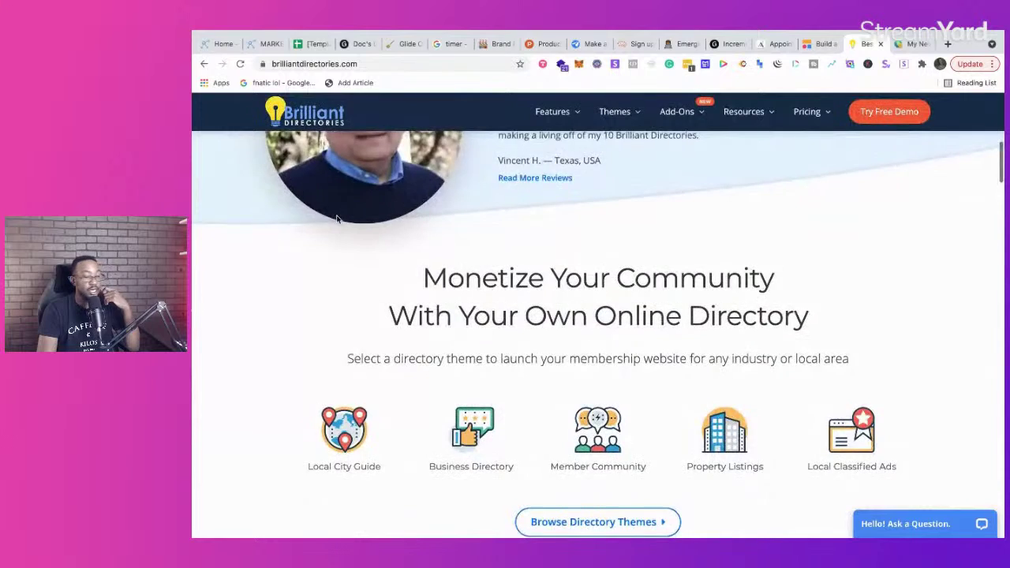
scroll(337, 218, down, 3)
scroll(337, 219, down, 3)
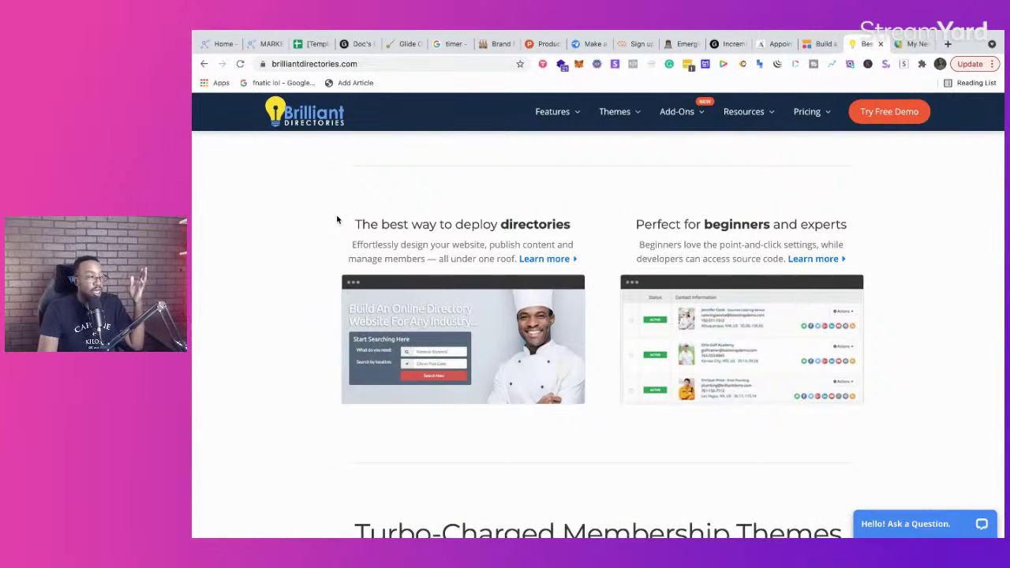
scroll(337, 219, down, 1)
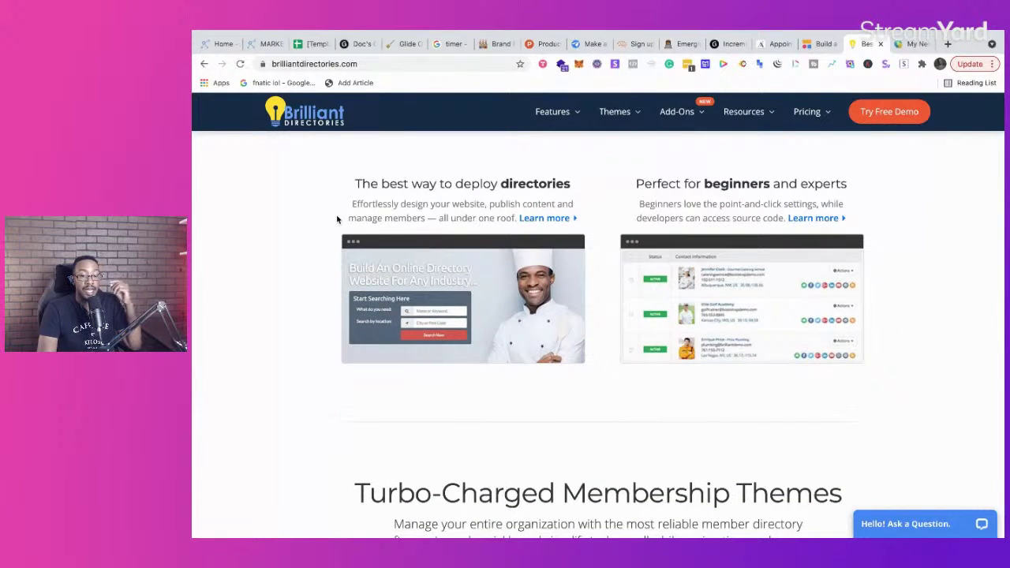
scroll(337, 219, down, 5)
scroll(338, 219, down, 1)
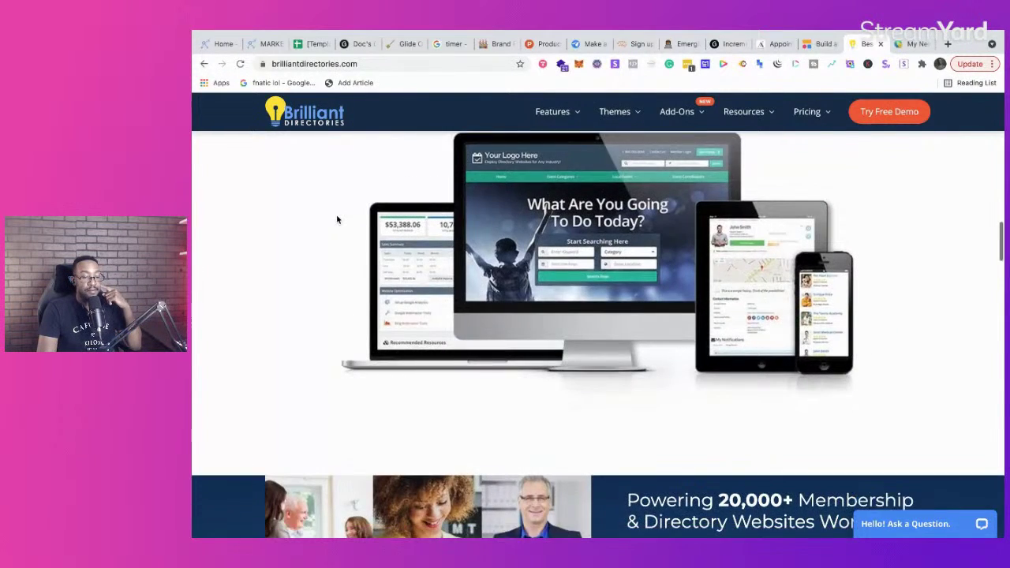
scroll(337, 219, down, 3)
scroll(337, 219, down, 3)
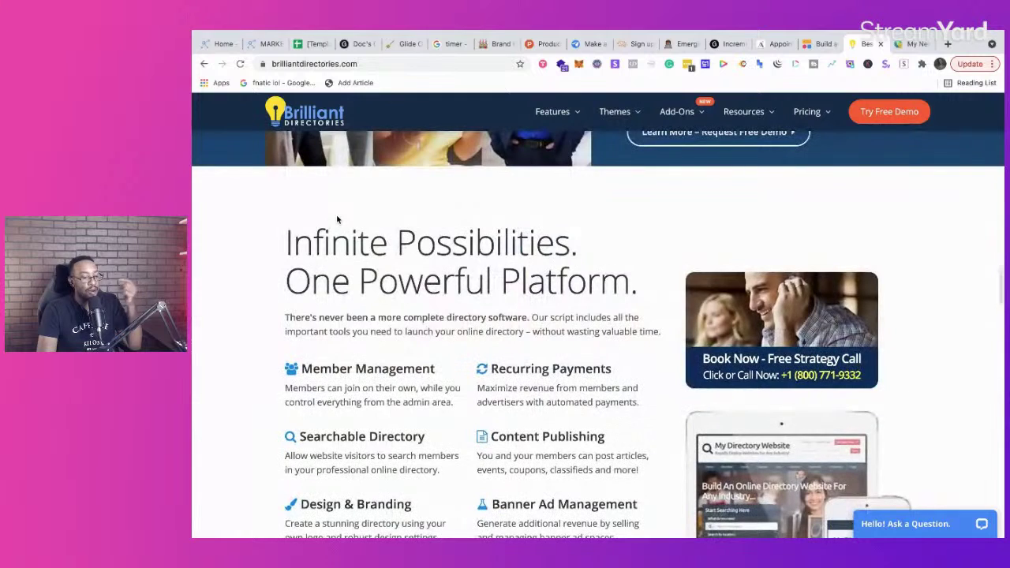
scroll(338, 219, down, 3)
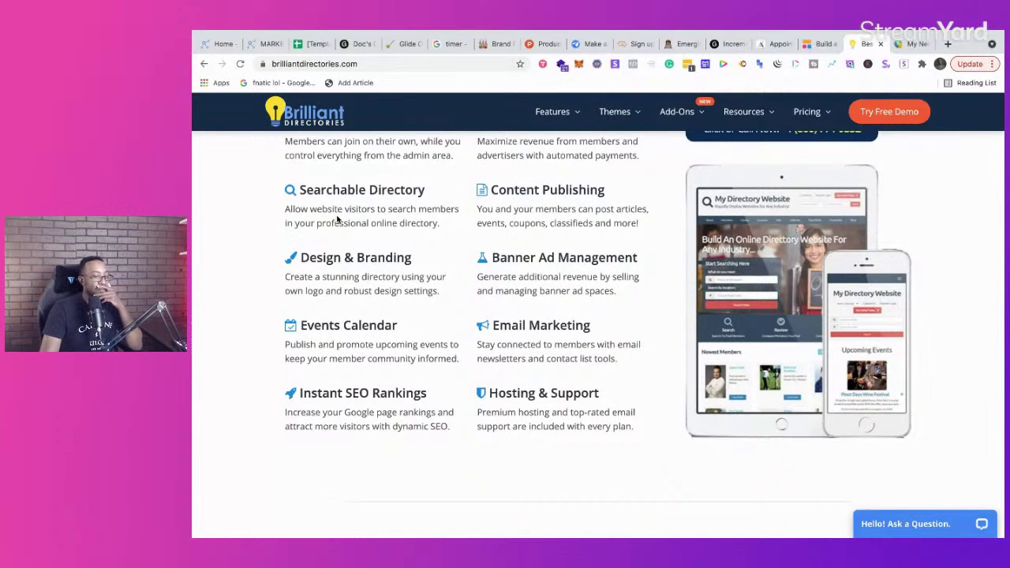
scroll(344, 213, up, 1)
scroll(344, 214, up, 20)
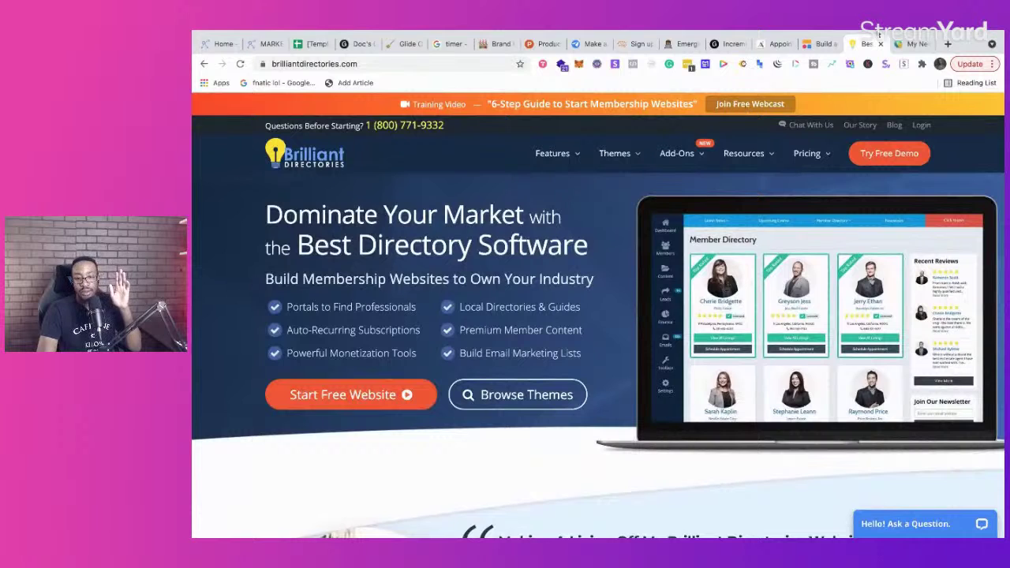
Step: From the admin dashboard, list all websites and open My New Website's live site in a new tab
click(914, 43)
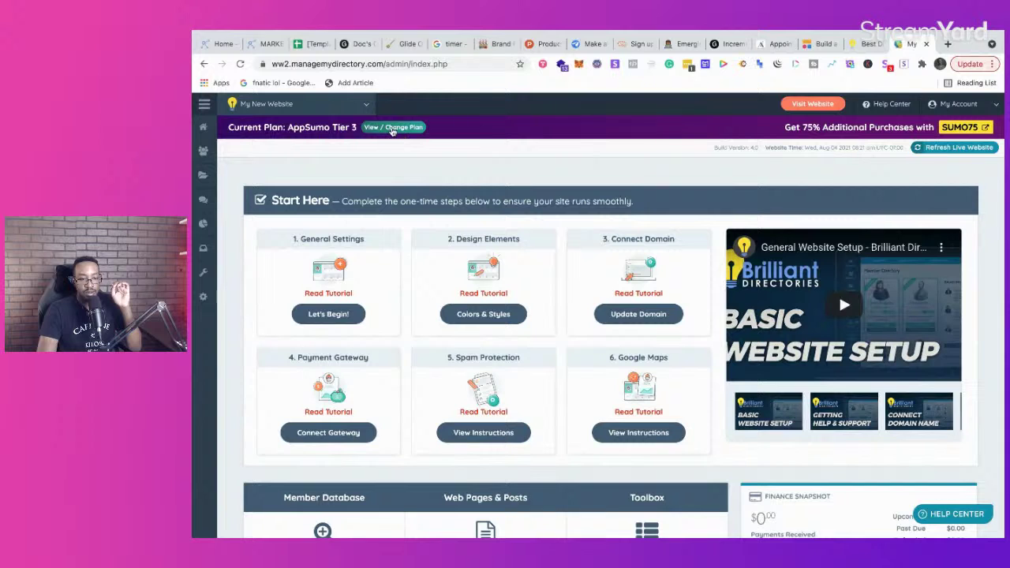
mouse_move(339, 116)
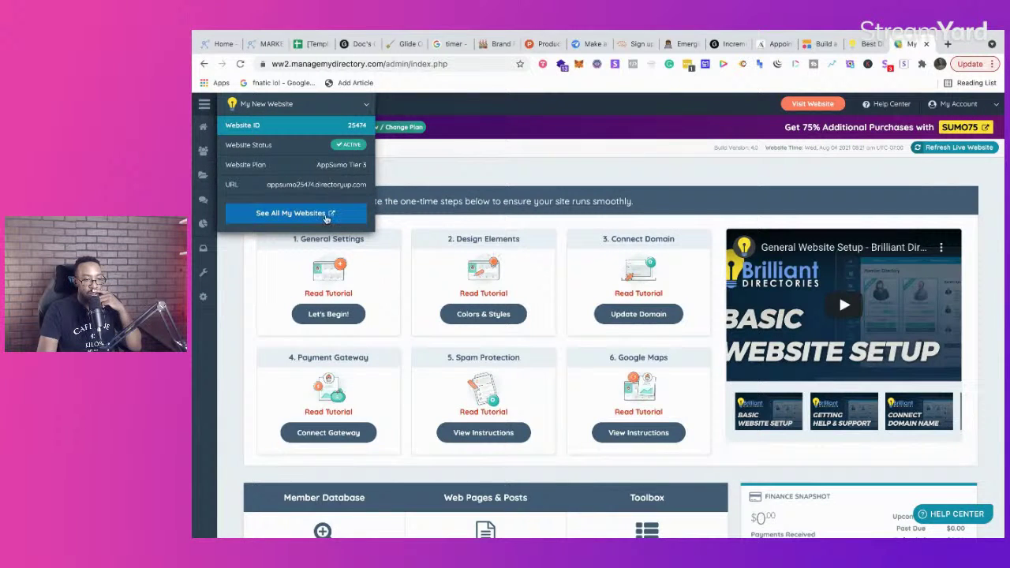
click(330, 215)
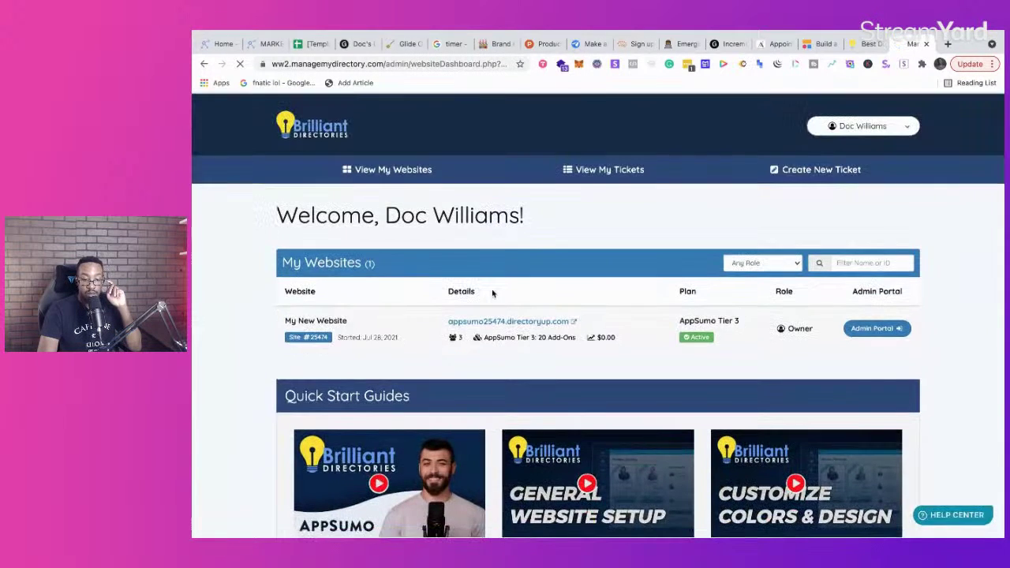
click(574, 322)
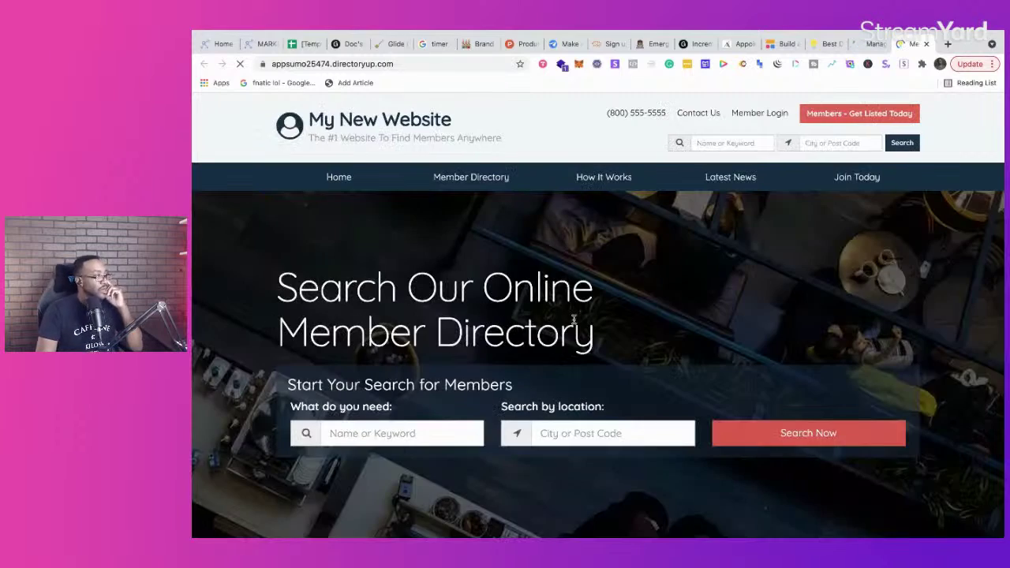
Step: Scroll through My New Website's search, blog articles and newest members sections
scroll(624, 348, down, 5)
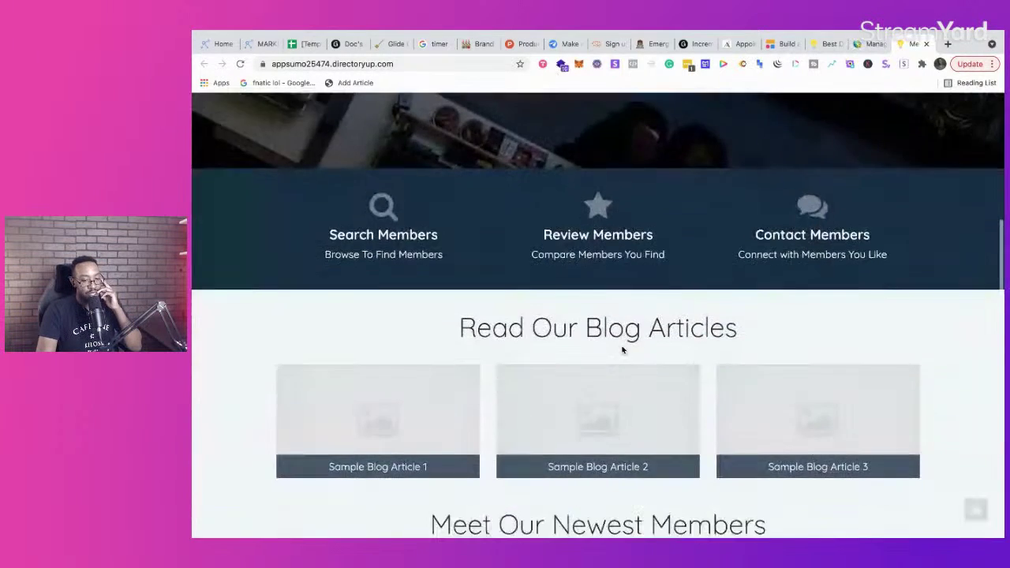
scroll(623, 349, down, 7)
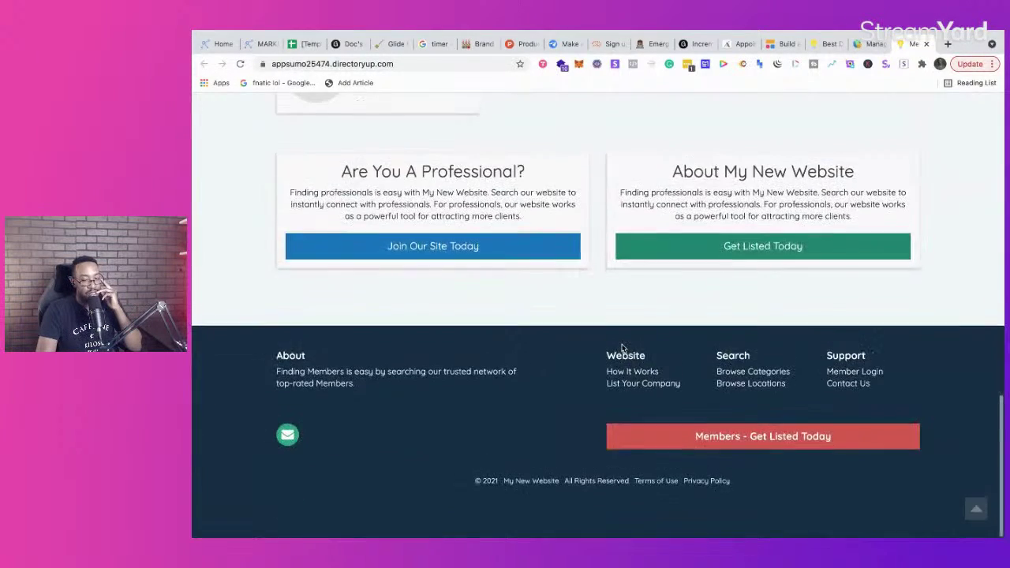
scroll(623, 348, up, 12)
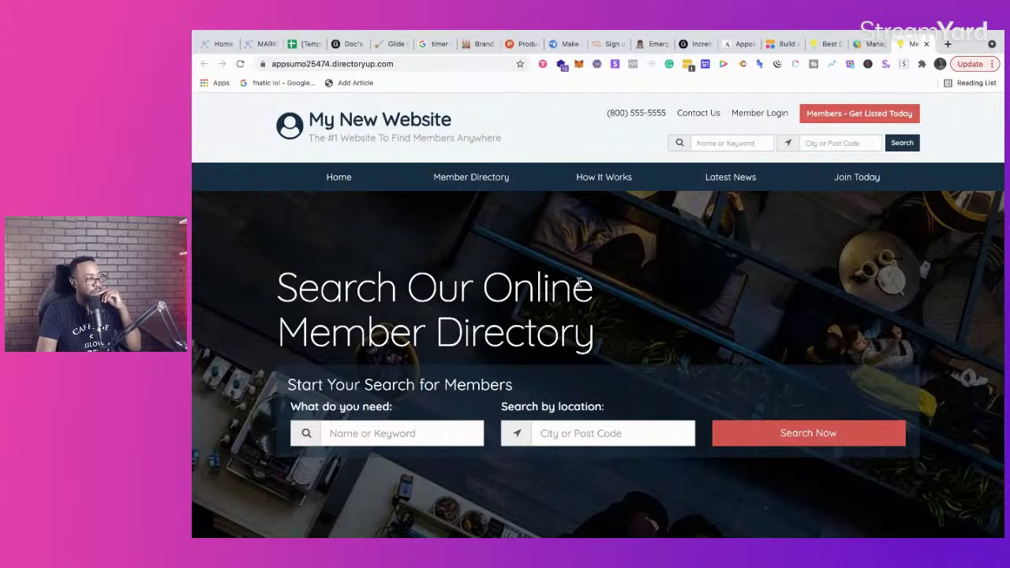
scroll(578, 282, down, 12)
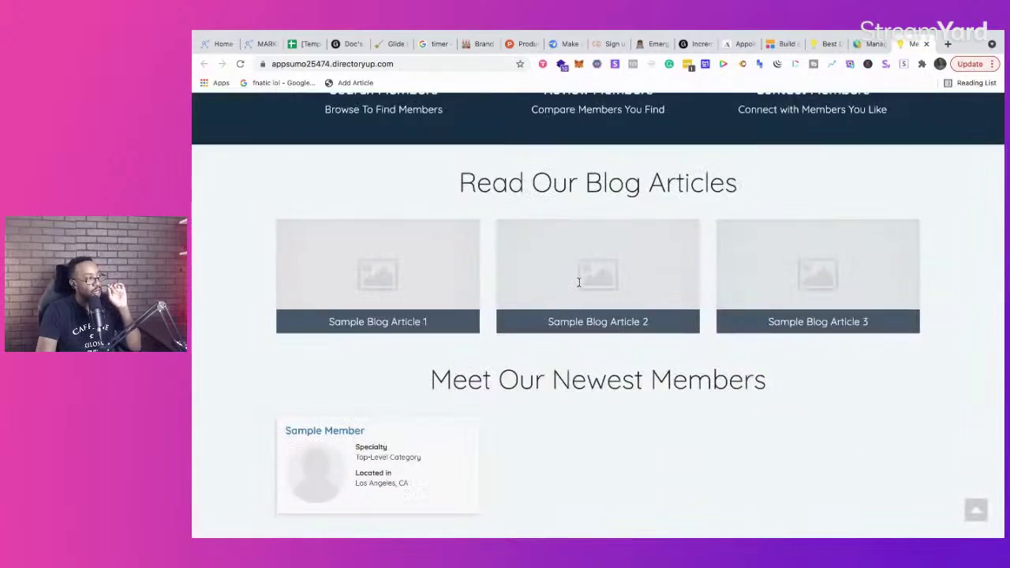
scroll(579, 284, up, 12)
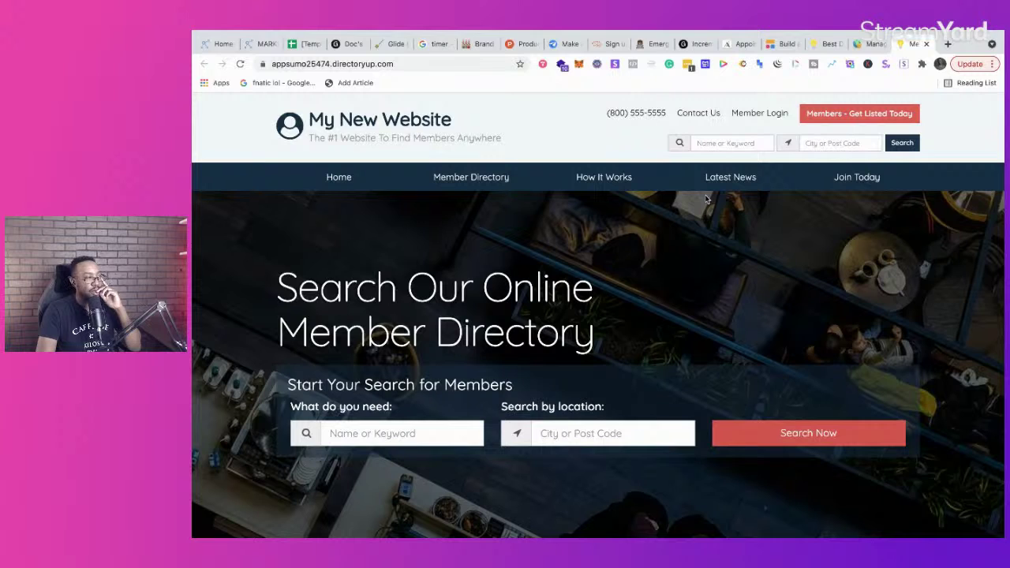
scroll(713, 244, down, 12)
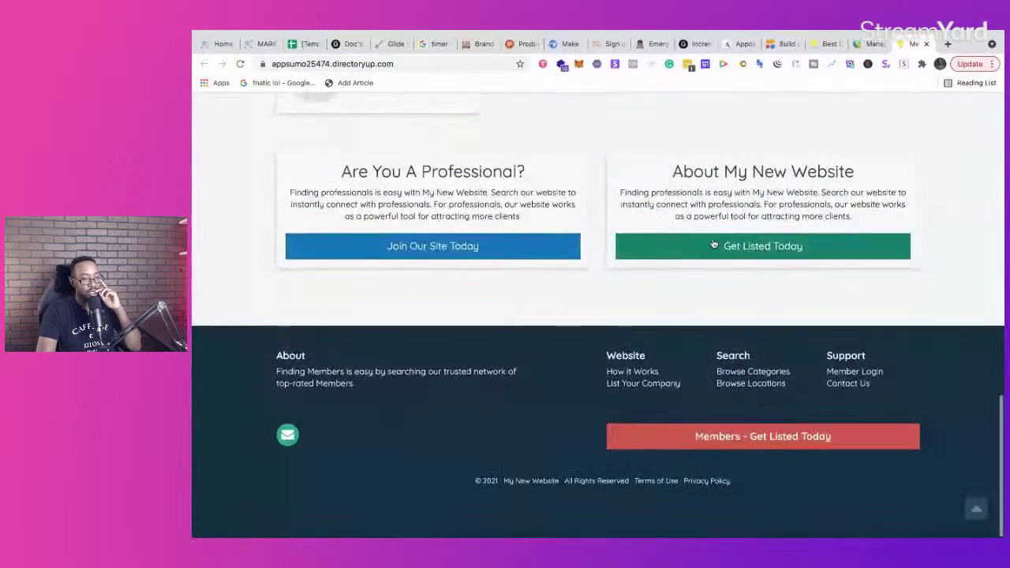
scroll(714, 244, up, 12)
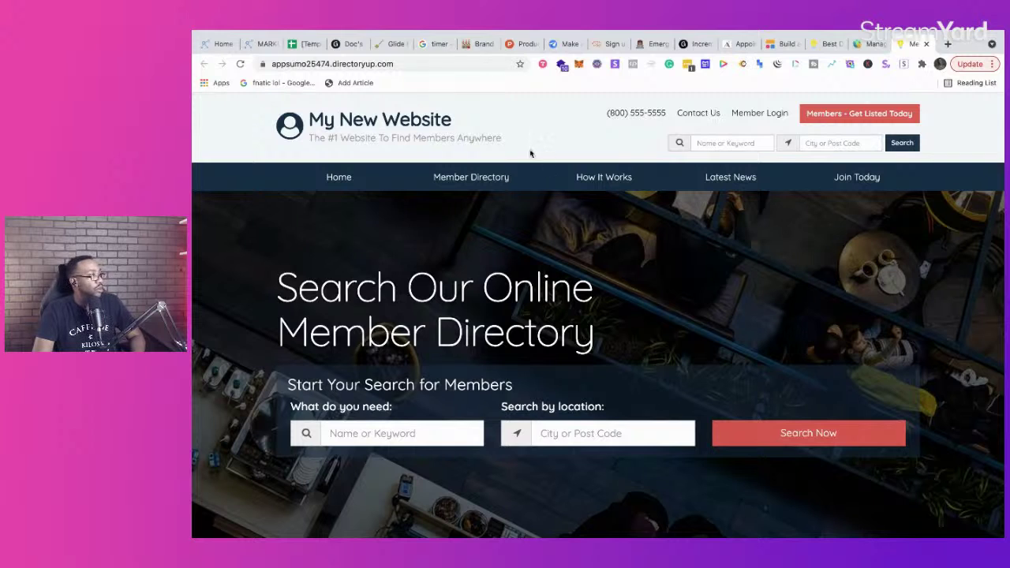
Step: Stop the Google stopwatch at 37m 26s
click(218, 44)
click(391, 44)
click(434, 44)
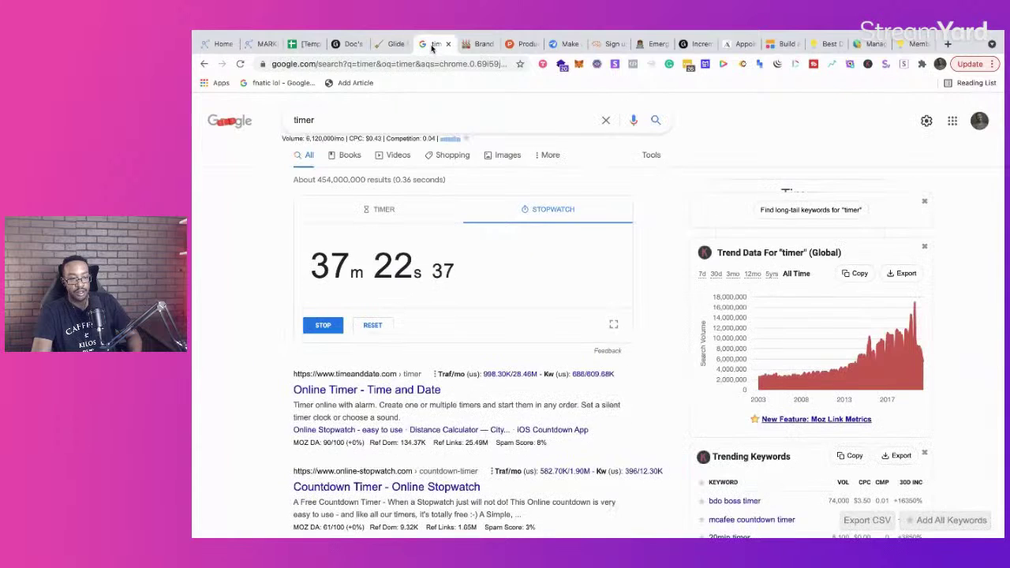
click(391, 44)
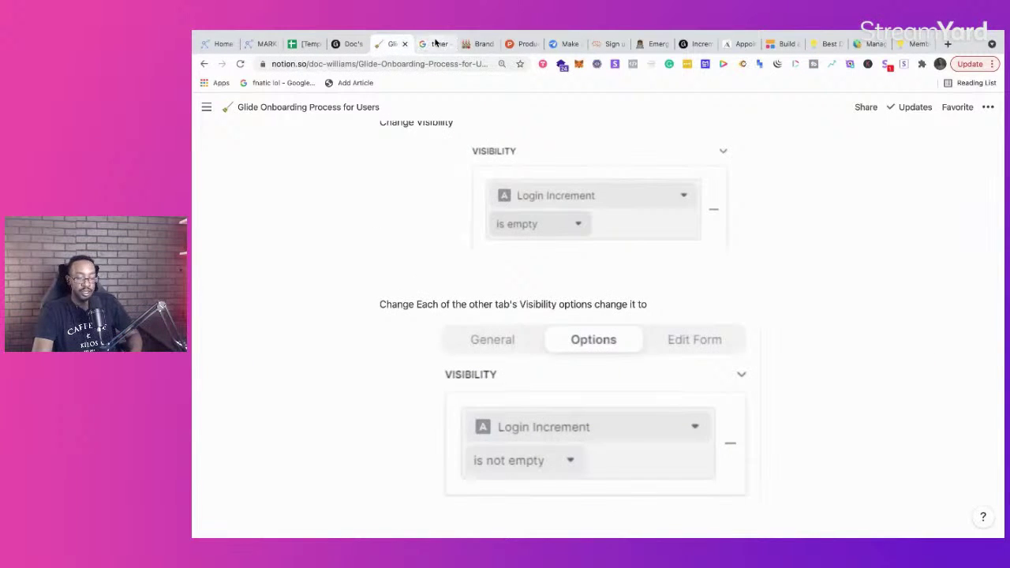
click(435, 44)
click(323, 326)
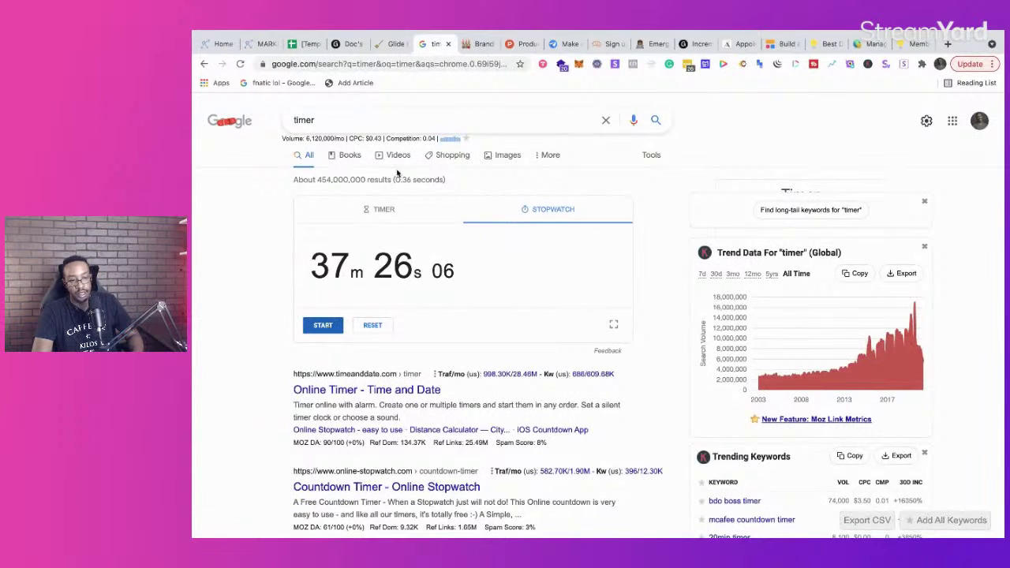
Step: Drag the Maker Tech Tools YouTube channel tab into this browser window
click(391, 74)
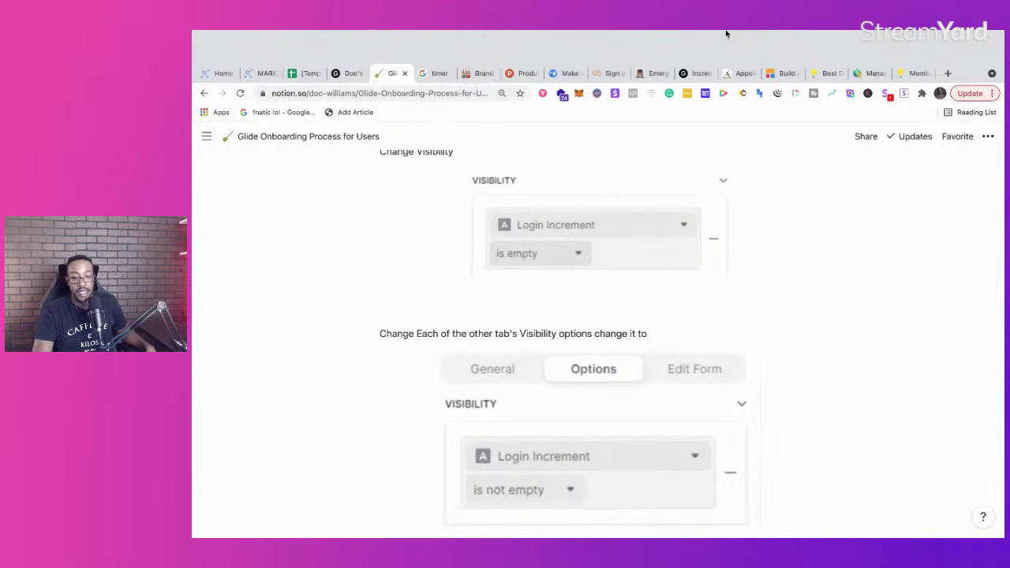
click(780, 73)
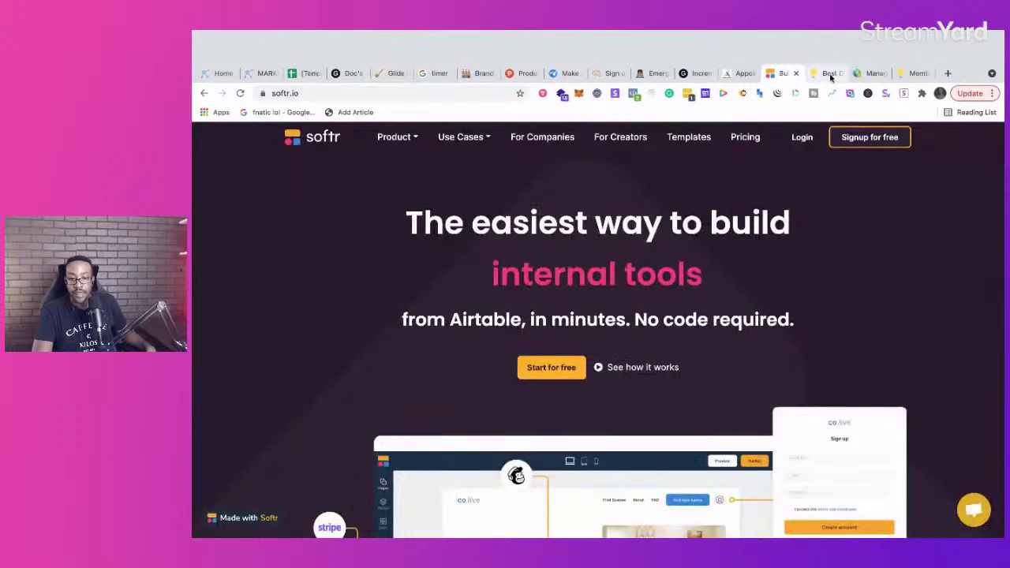
click(827, 73)
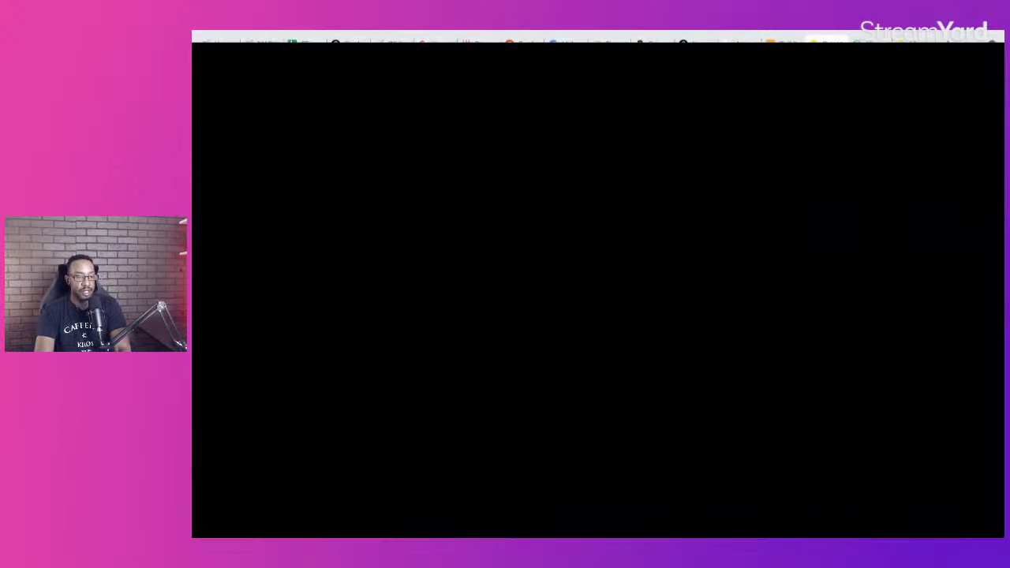
drag(387, 33, 382, 44)
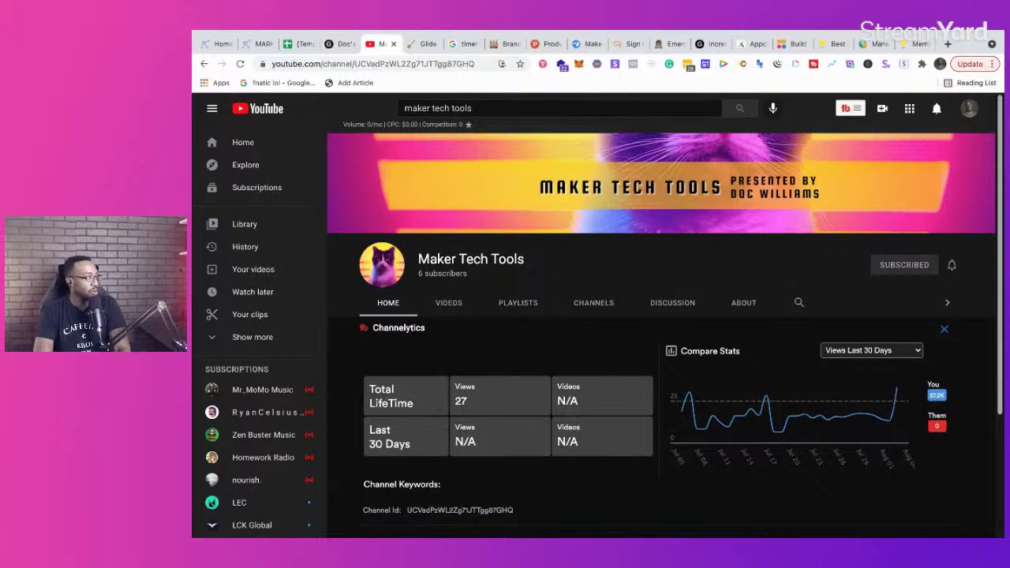
Step: Reload the Maker Tech Tools channel page, then switch to the Emerging Tech Projects Notion notes
click(411, 64)
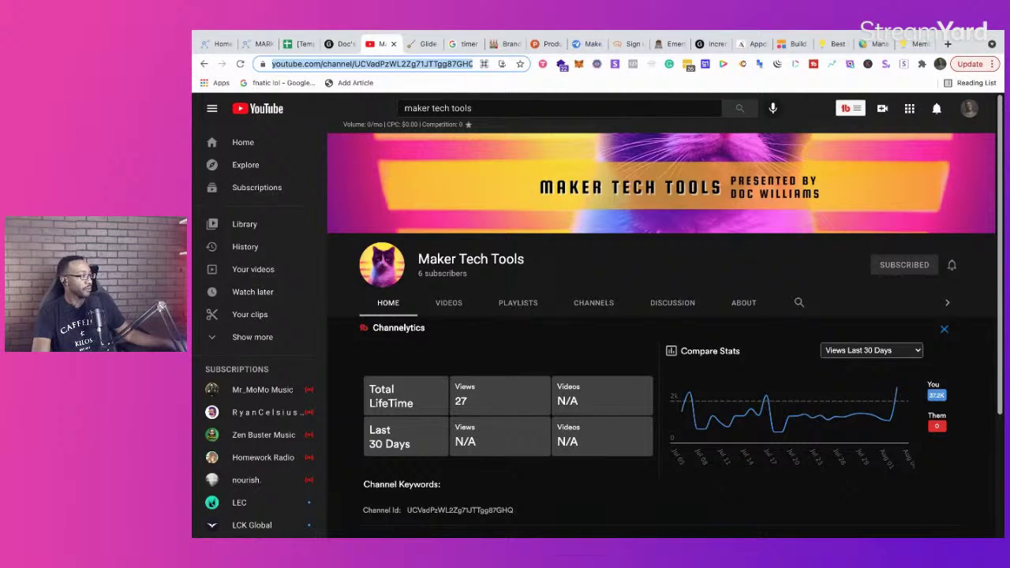
key(Return)
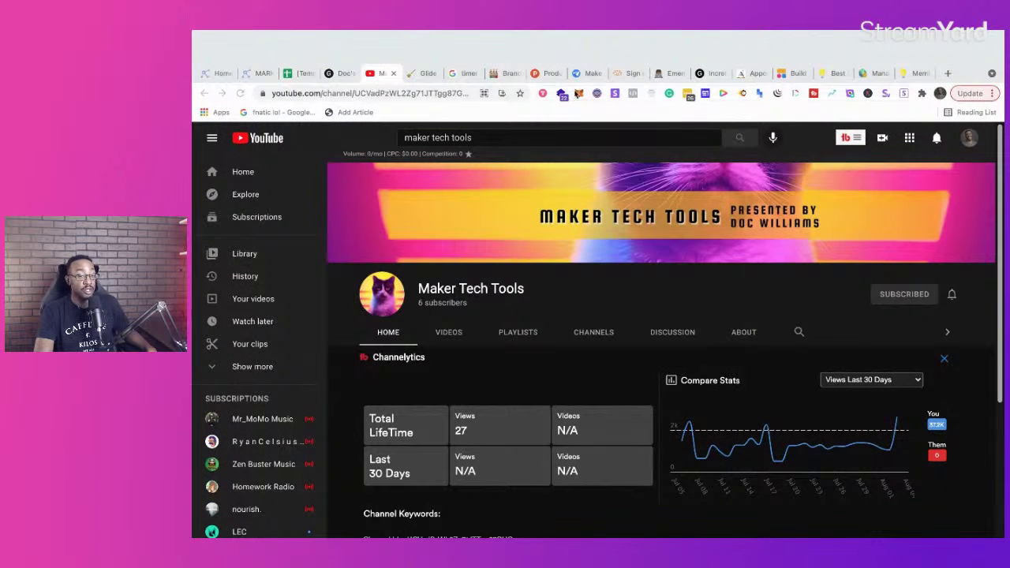
click(668, 74)
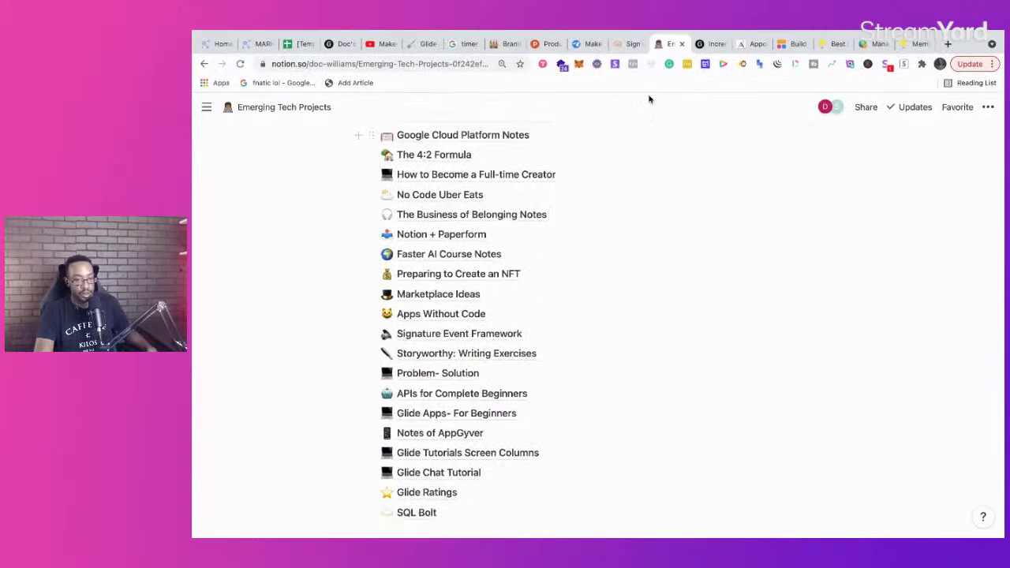
Step: Look over the Brilliant Directories site and ManageMyDirectory dashboard, then return to the MarketPlan.io homepage
click(837, 73)
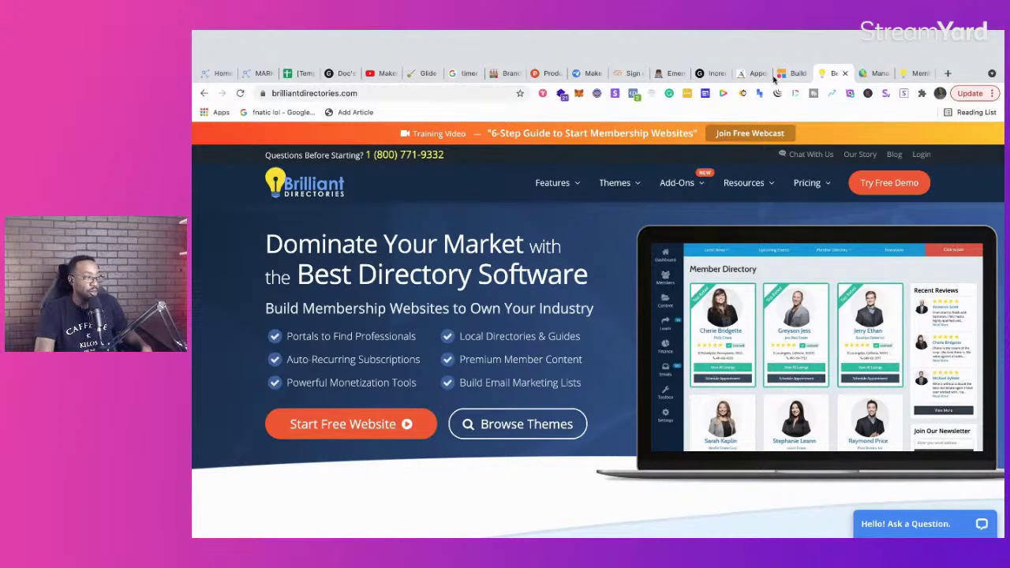
click(878, 73)
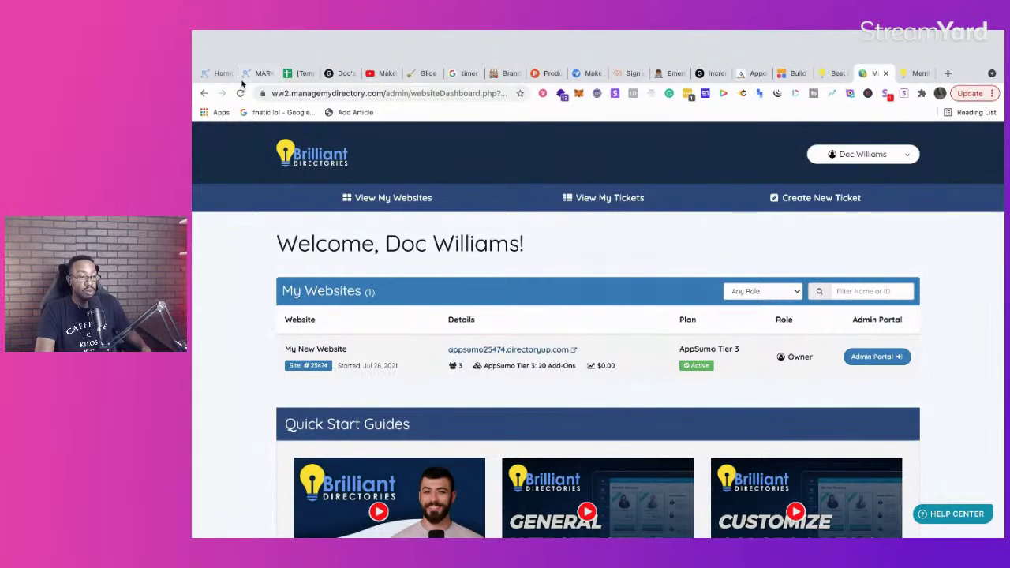
click(216, 74)
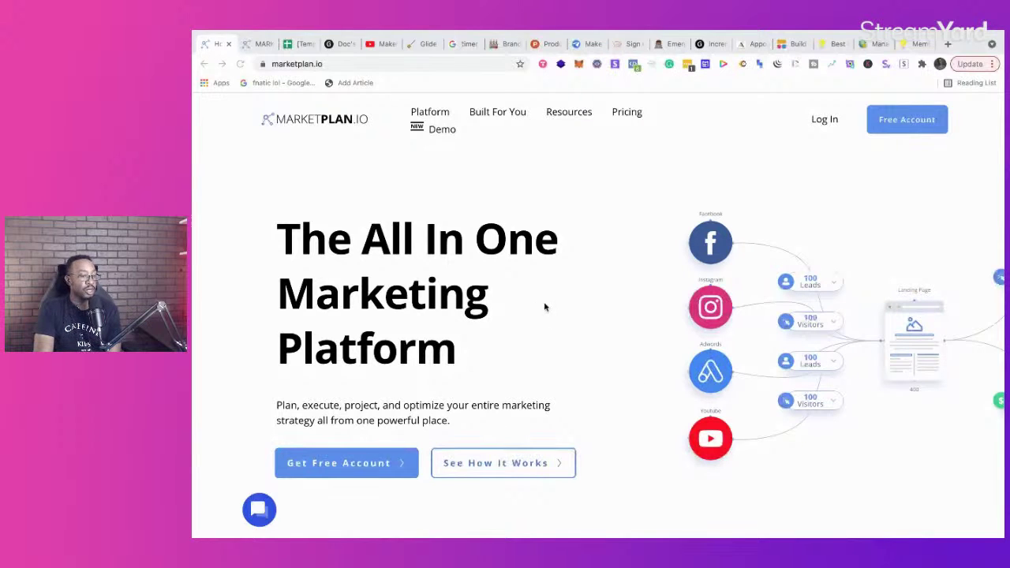
click(258, 45)
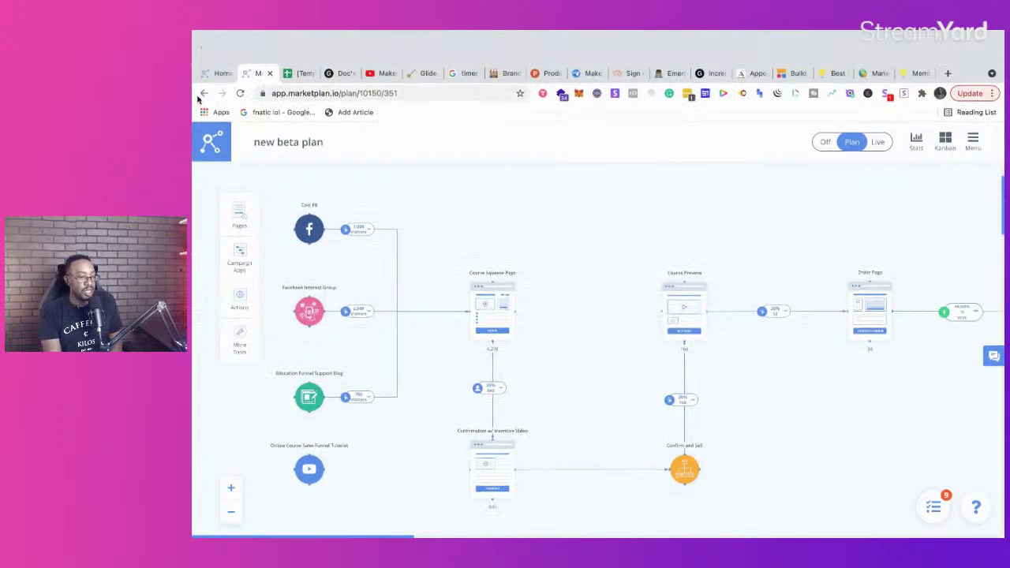
click(210, 119)
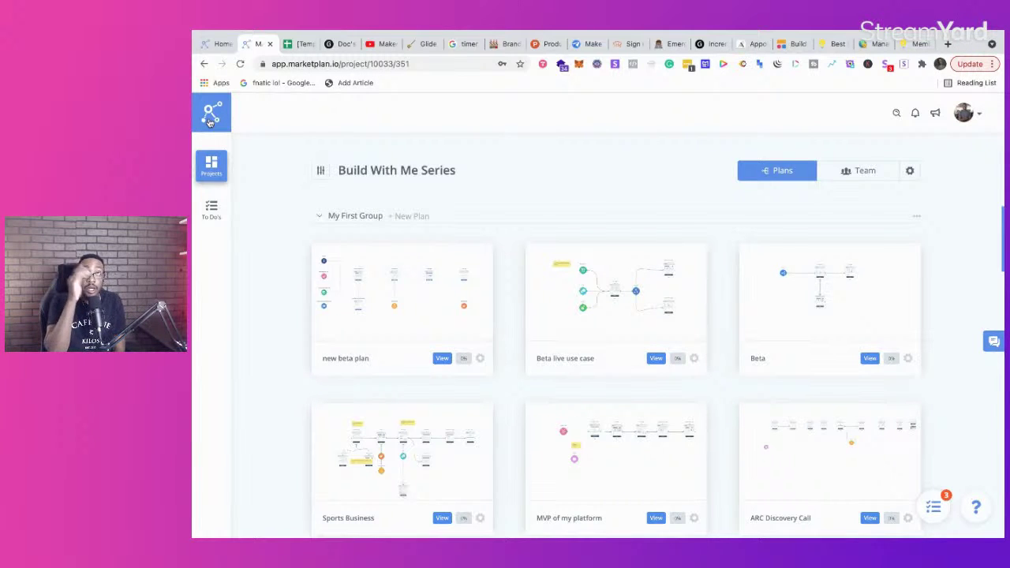
click(217, 44)
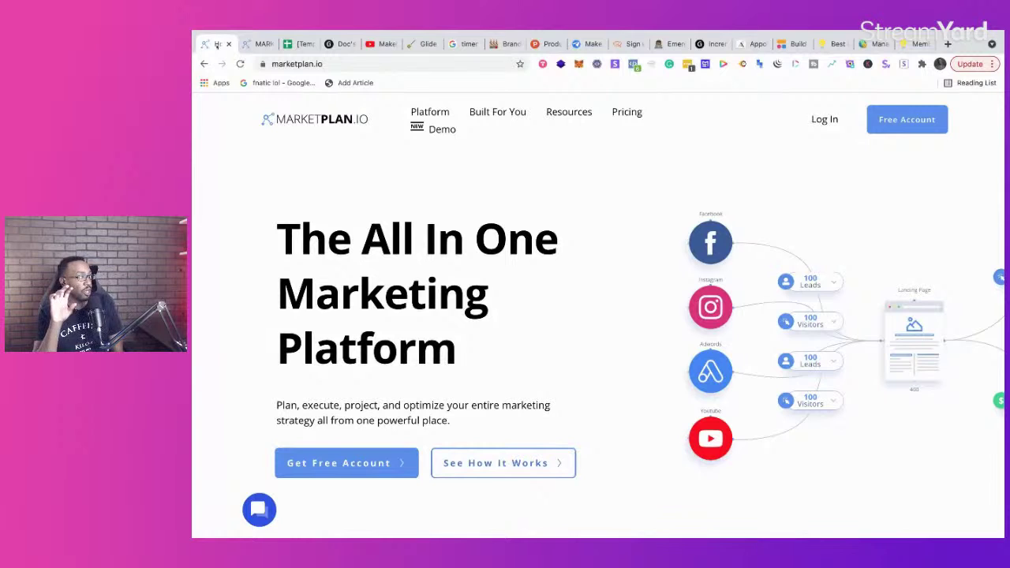
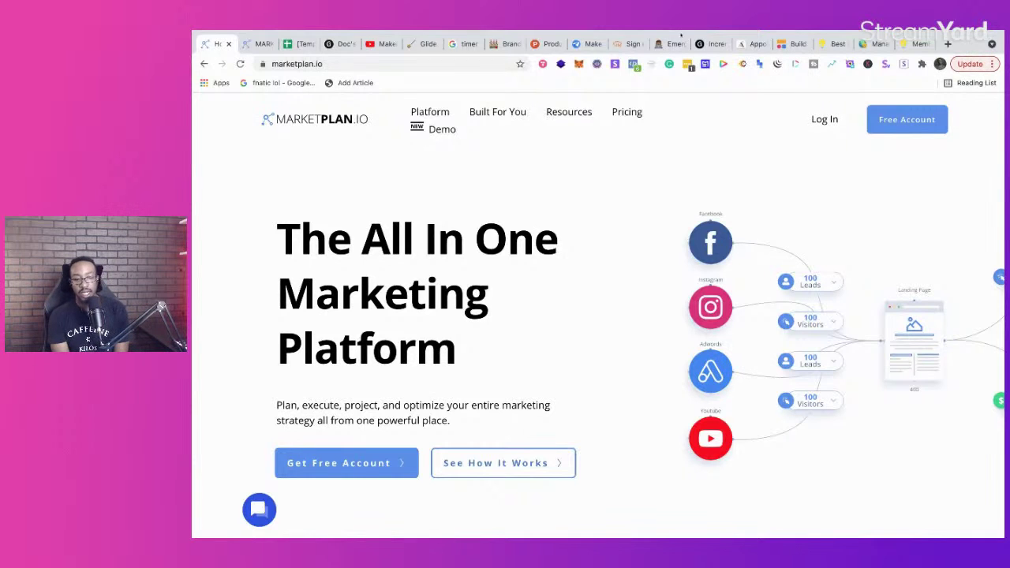
Step: Review MarketPlan's FREE, $9, $29 and $79 monthly pricing plans, then open a new browser tab
click(627, 120)
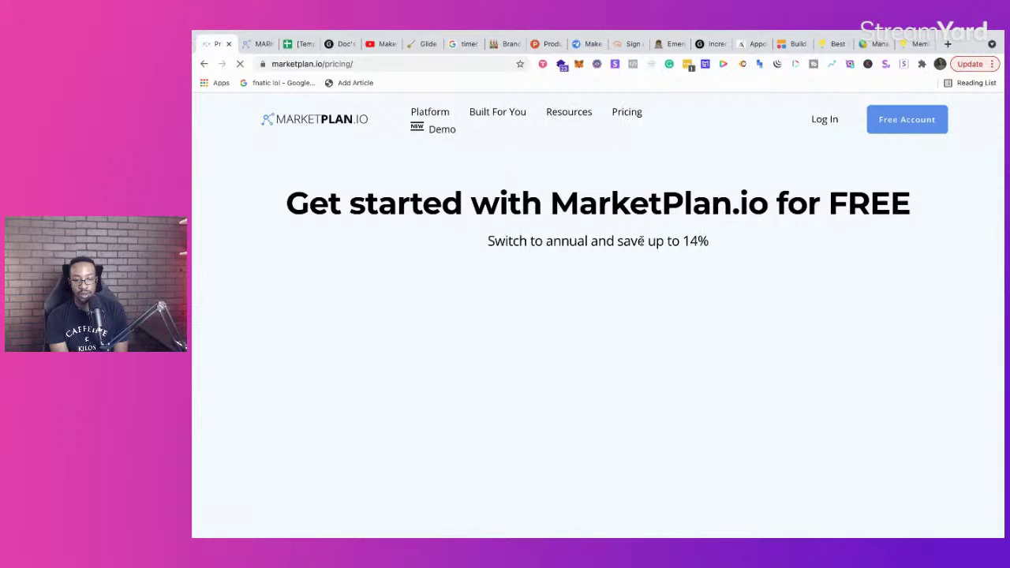
scroll(641, 241, down, 5)
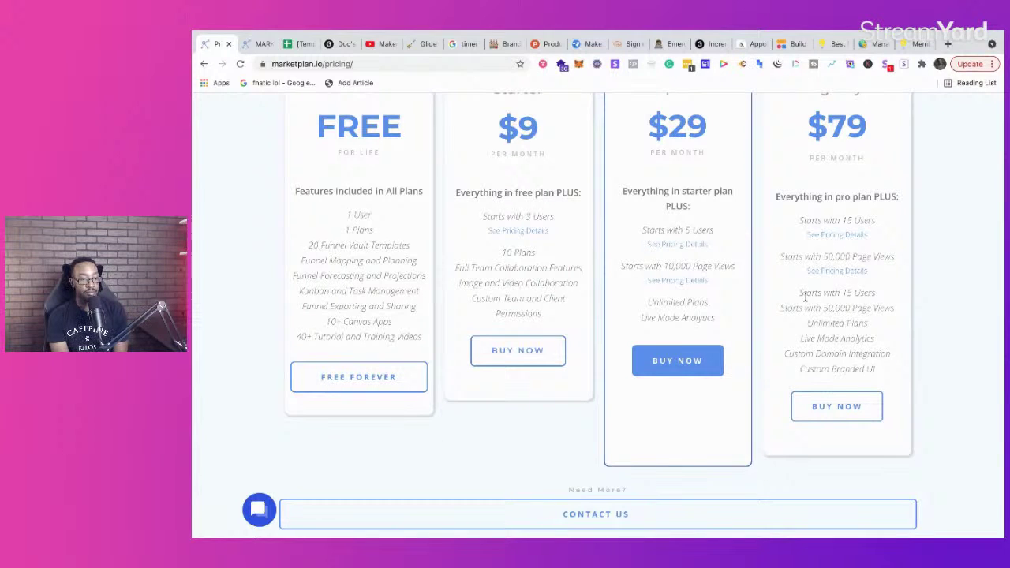
scroll(807, 328, up, 4)
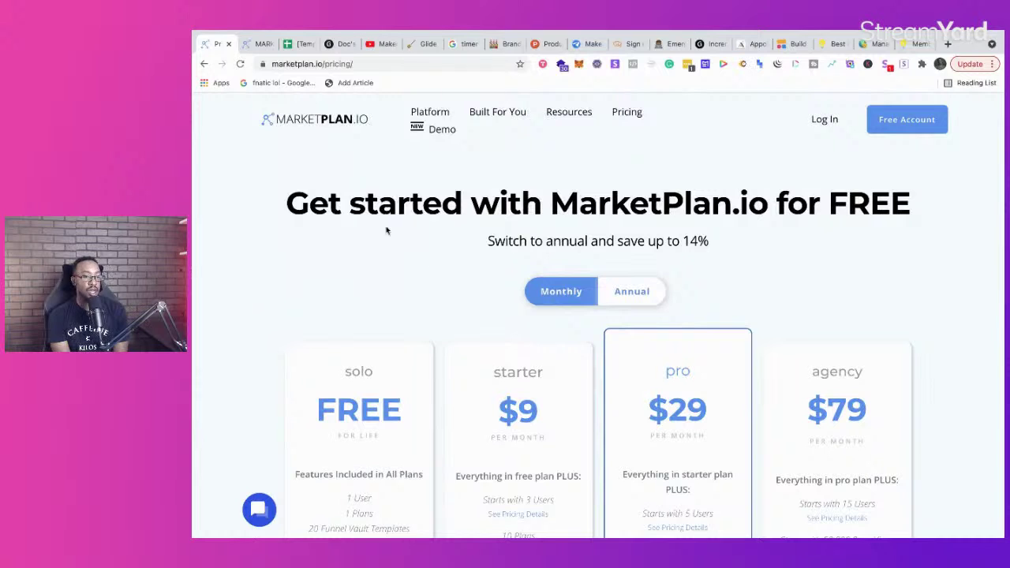
click(948, 44)
Step: From the Brand Factory OS page, add a new empty Untitled page under Workspace
text(b)
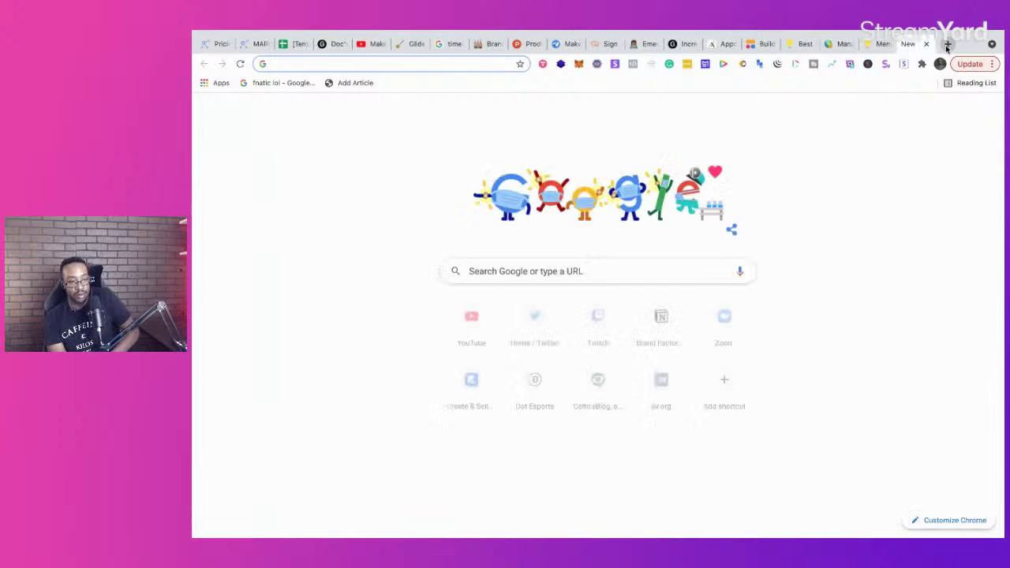
key(Return)
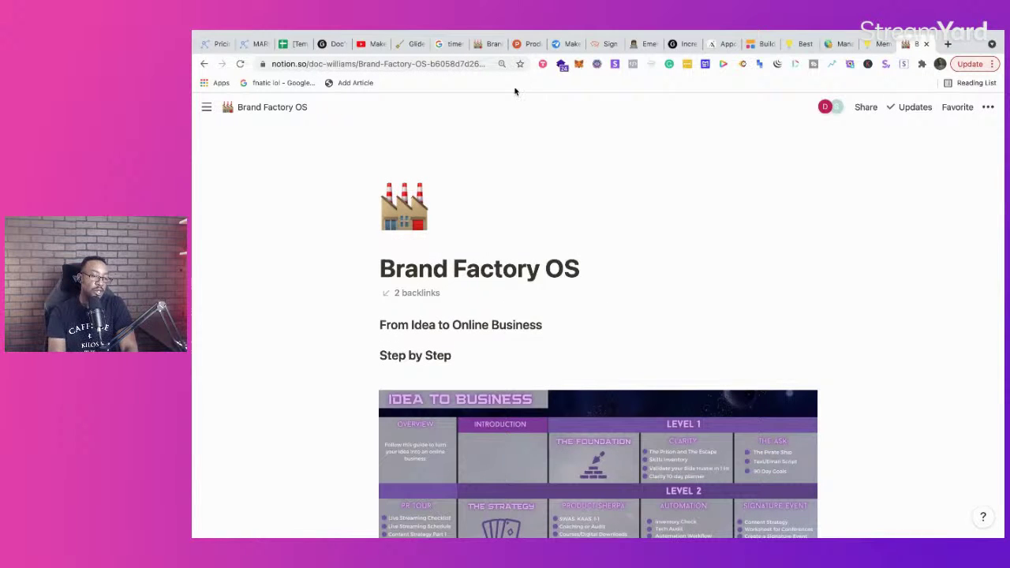
mouse_move(196, 149)
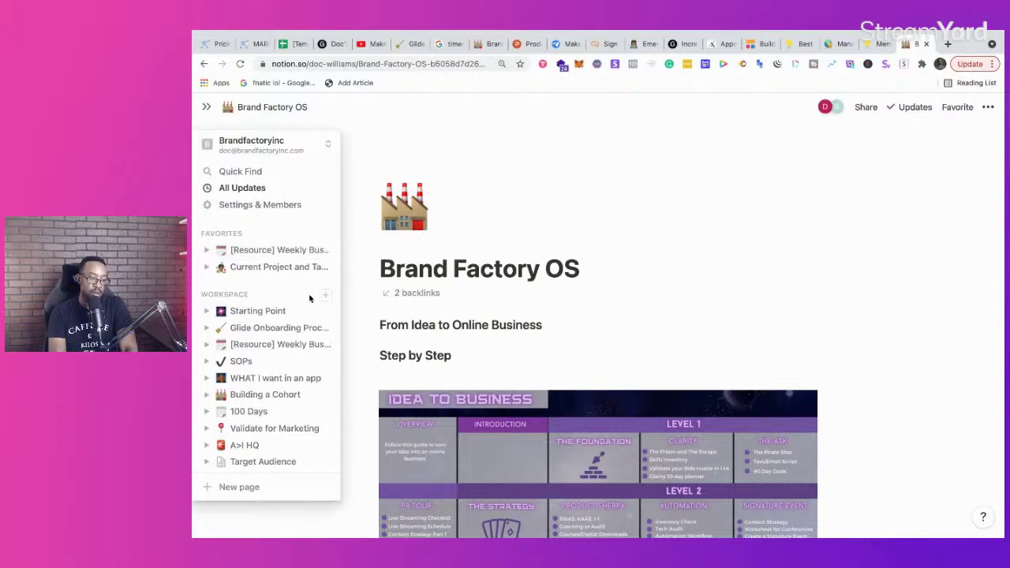
click(327, 296)
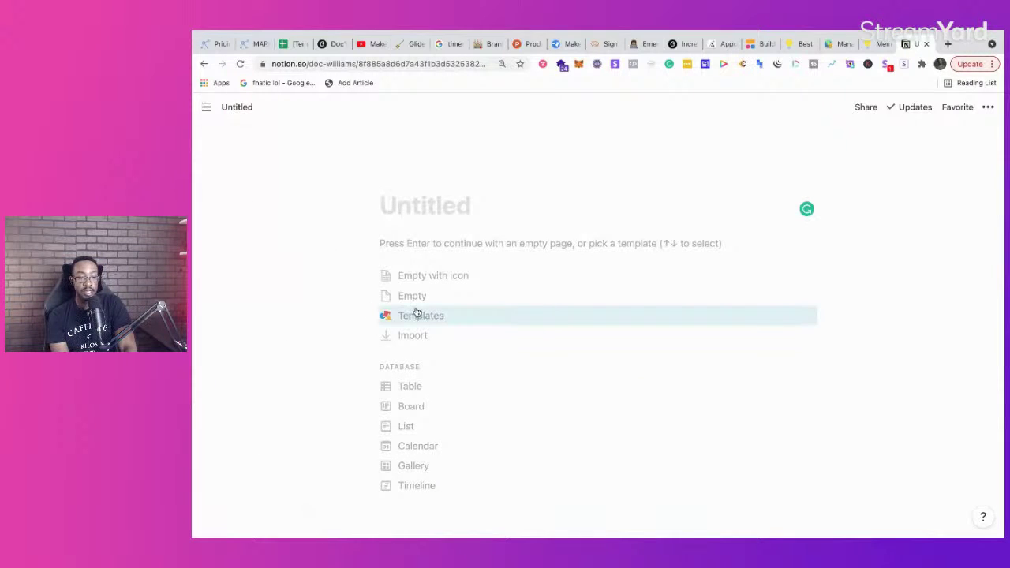
click(248, 47)
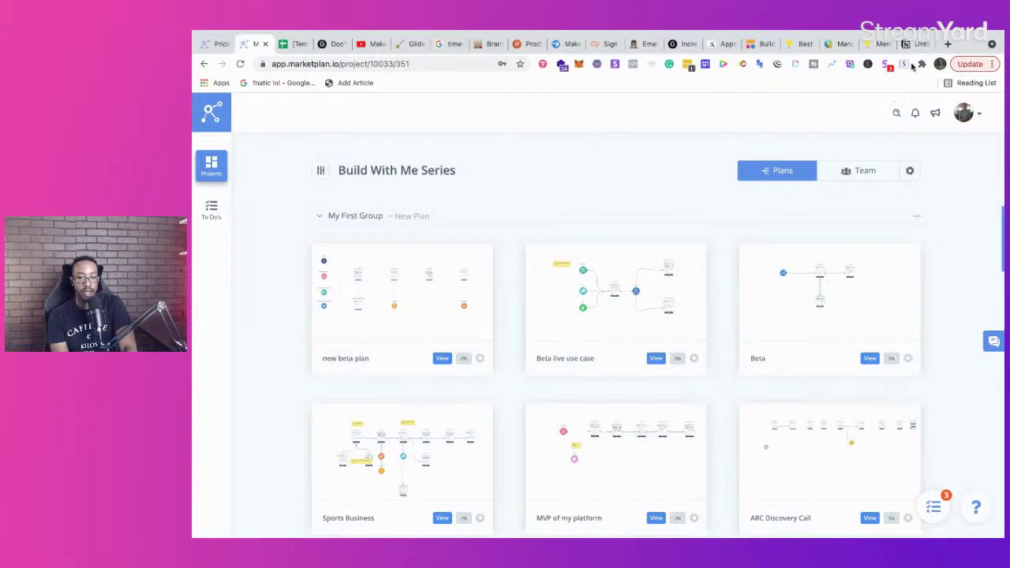
click(908, 44)
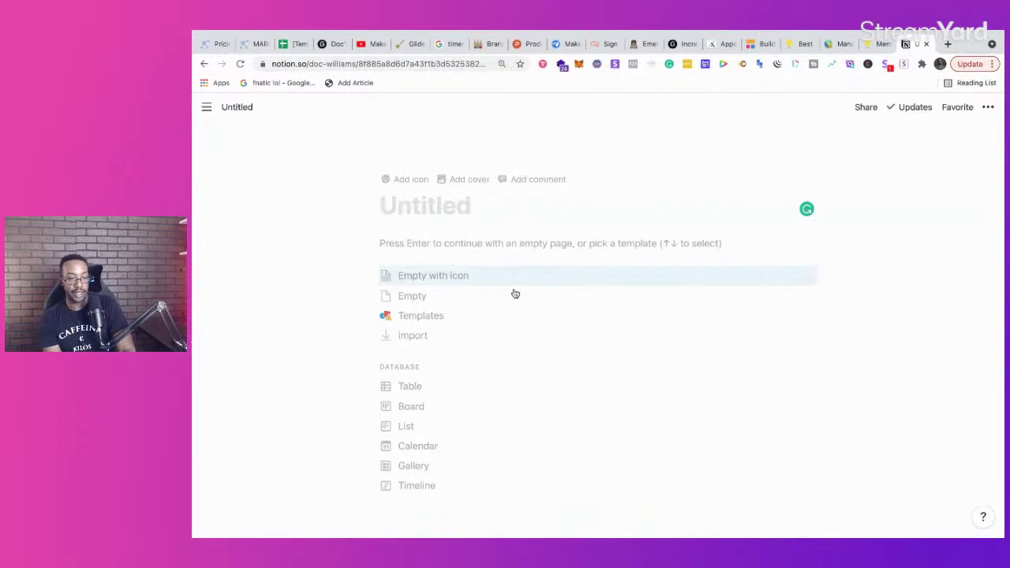
click(452, 292)
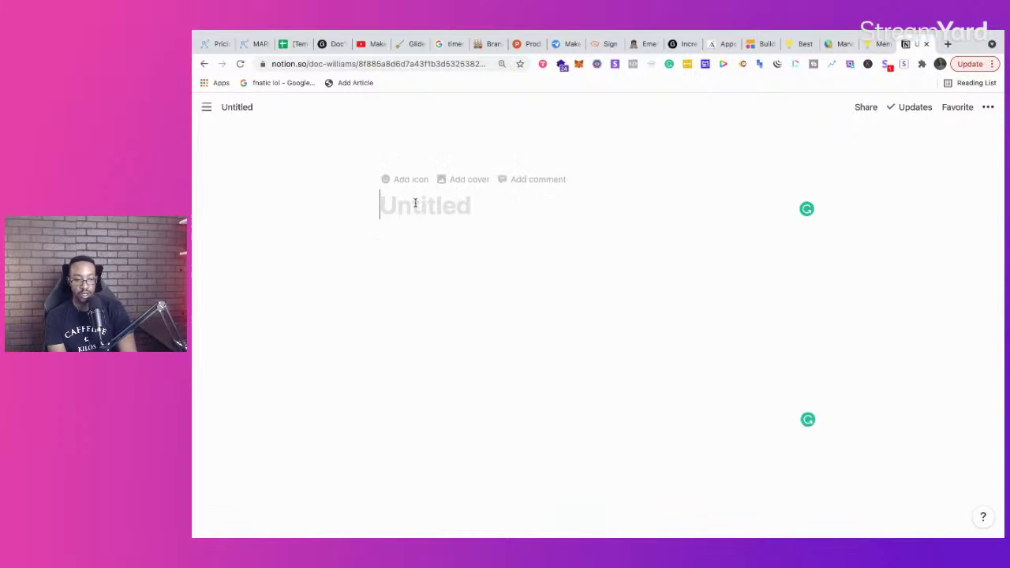
Step: Give the page the red siren emoji icon and the title 'Marketplan for Beginners'
click(408, 180)
click(412, 219)
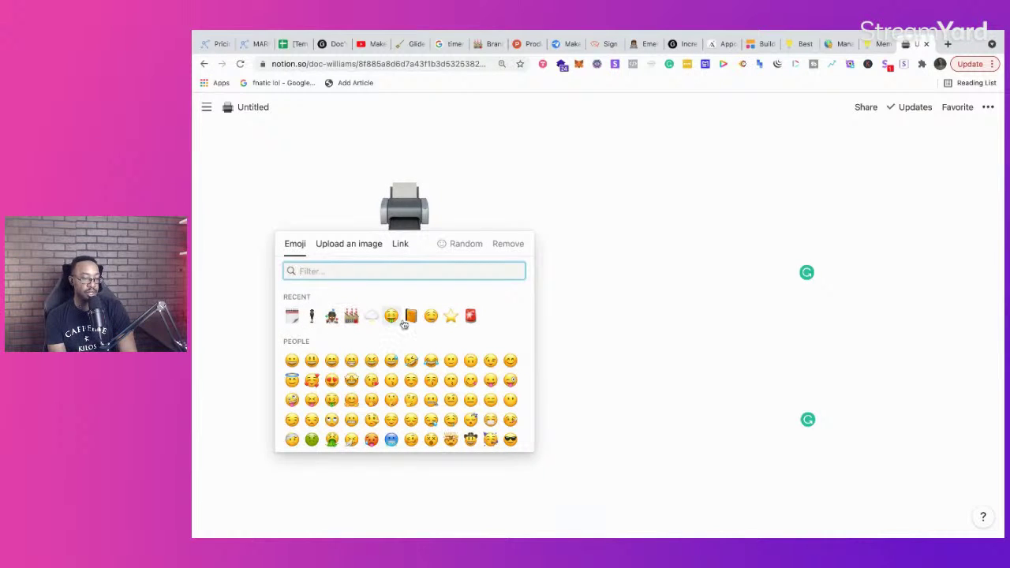
click(471, 316)
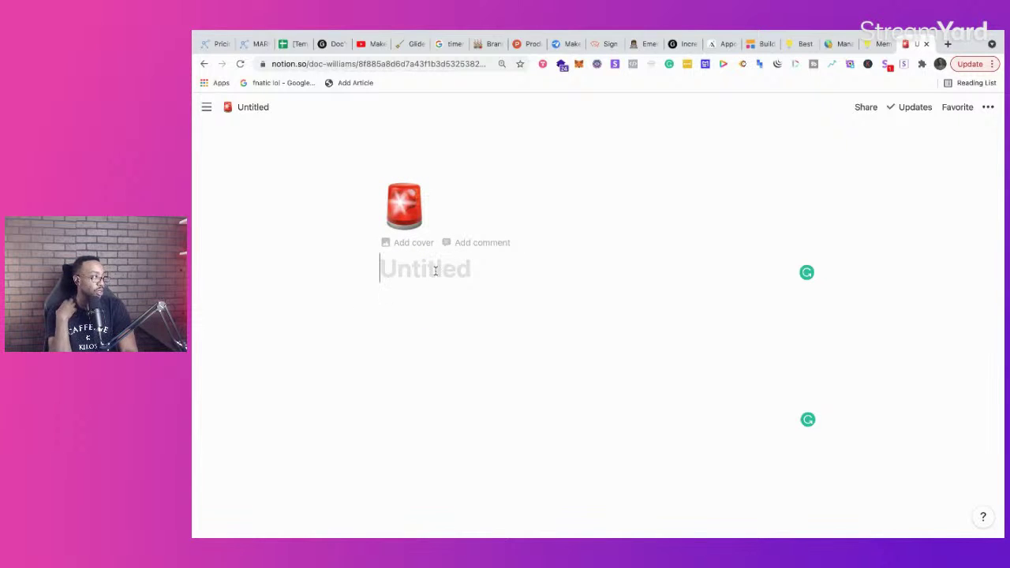
text(Ma)
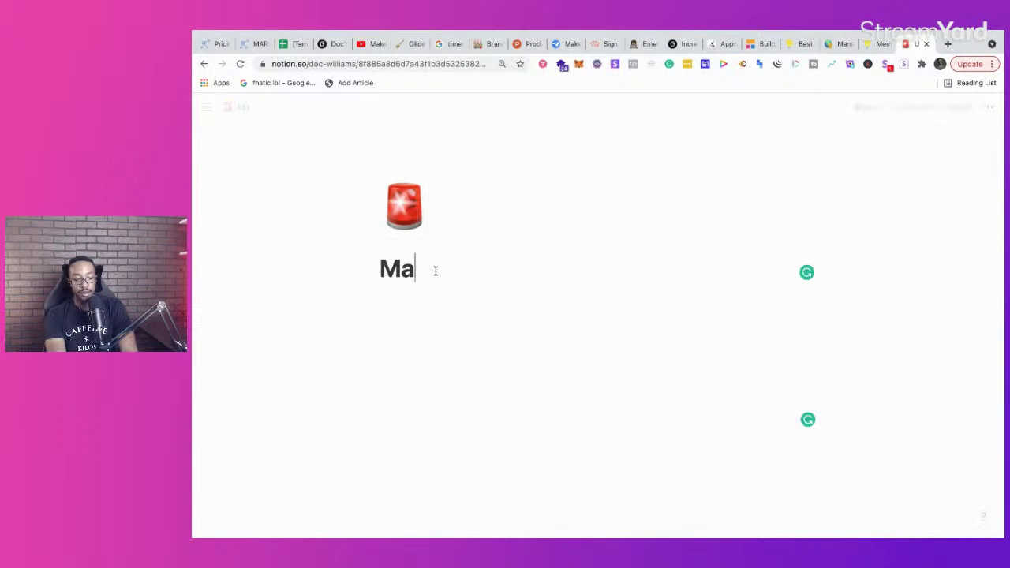
text(rketplan)
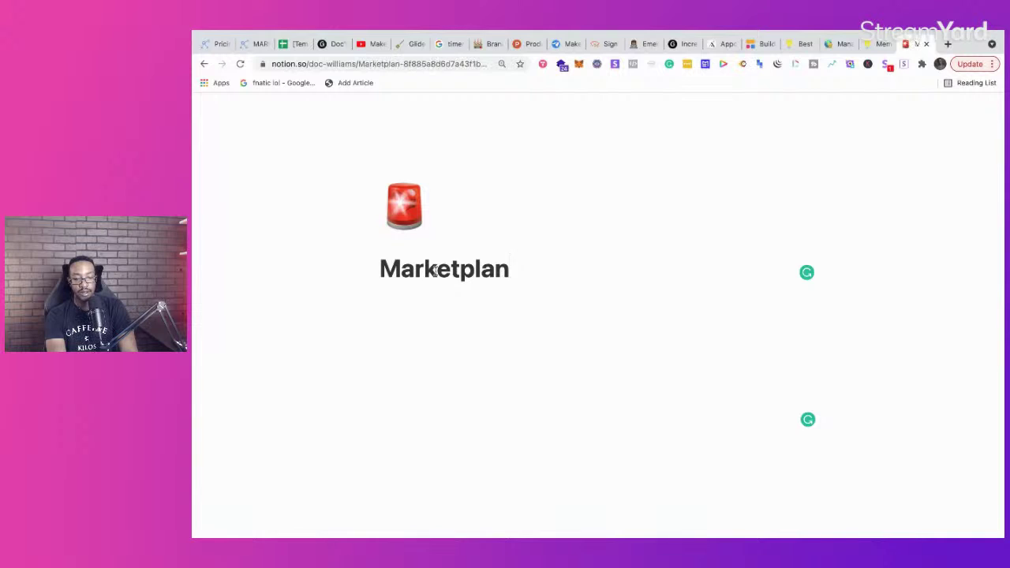
text( for Beginners)
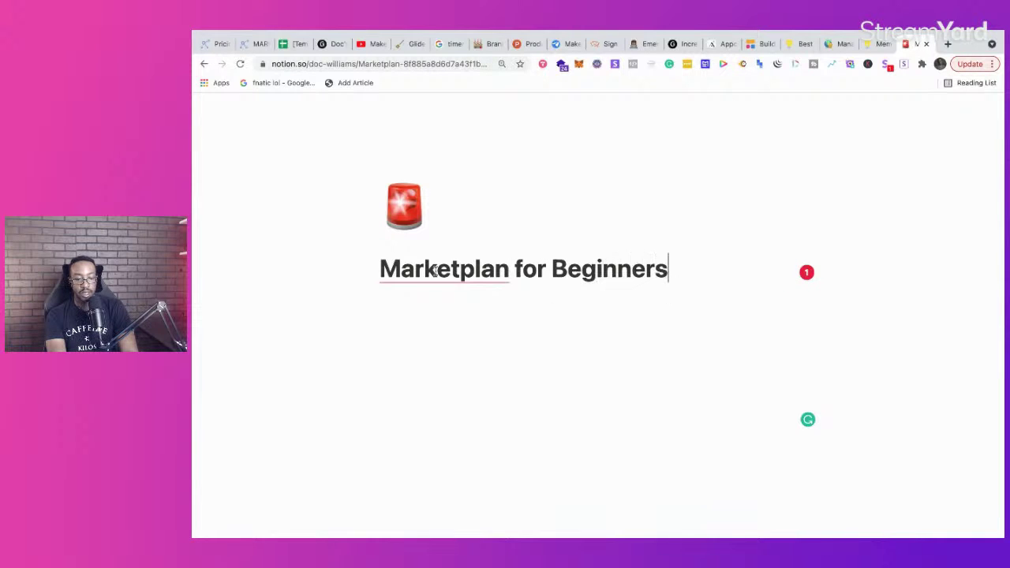
key(Return)
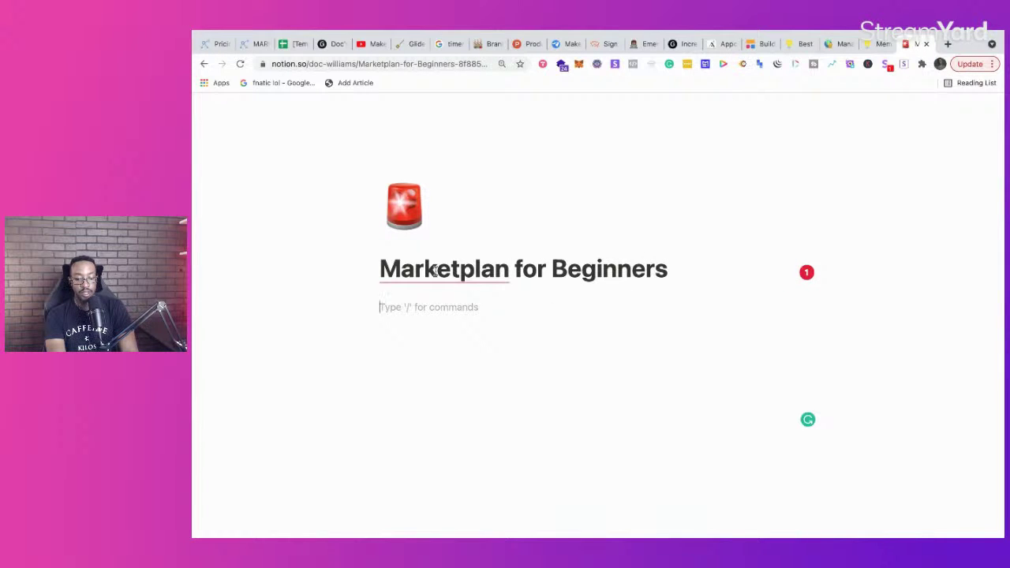
Step: Write 'Getting Started' and 'ID target demo and industry you want to be apart of' as the first lines
text(Gettings)
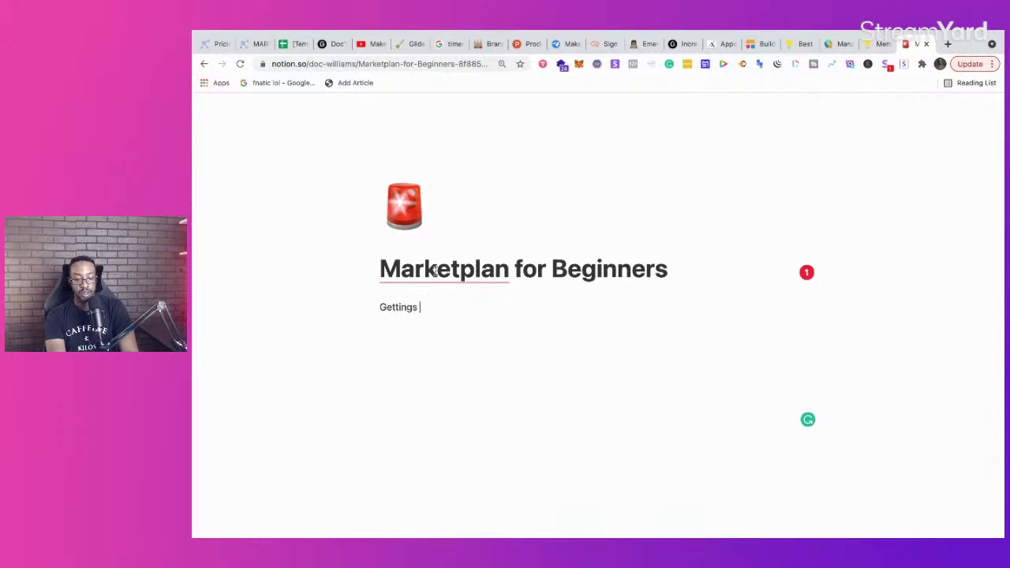
key(BackSpace)
key(BackSpace)
text(Started)
key(Return)
key(Return)
text(ID )
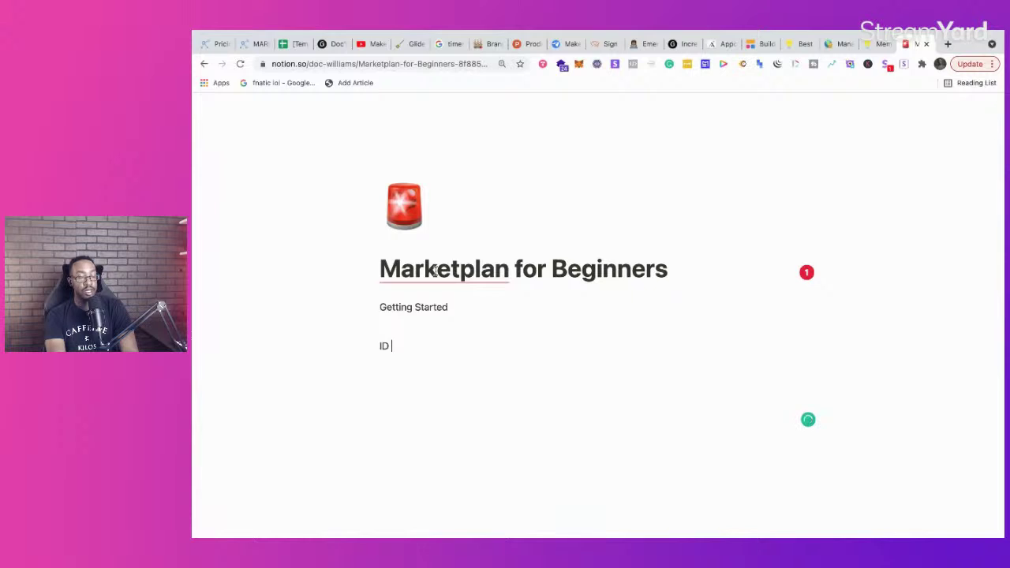
text(target demo and industry )
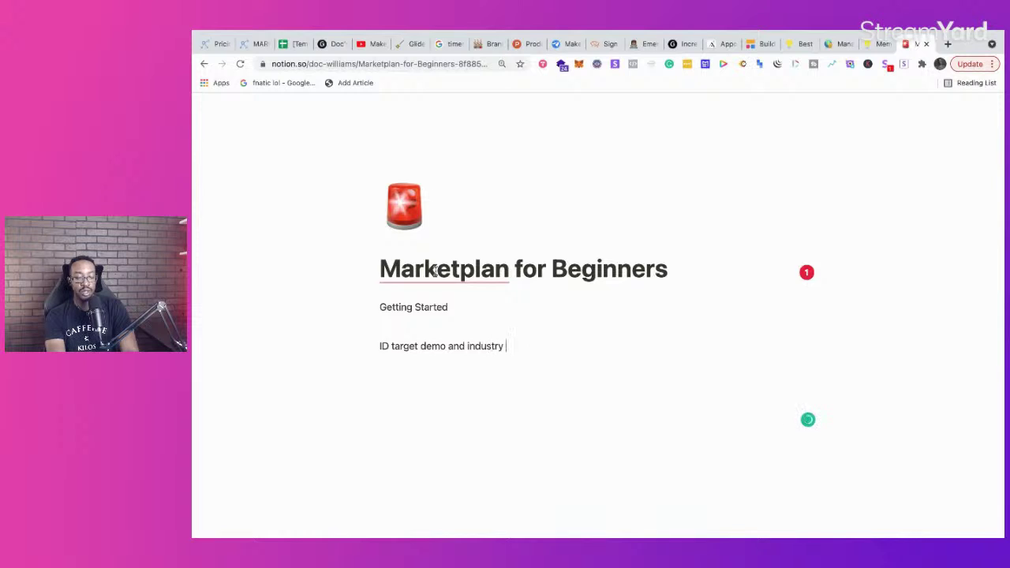
text(you want to be apart of)
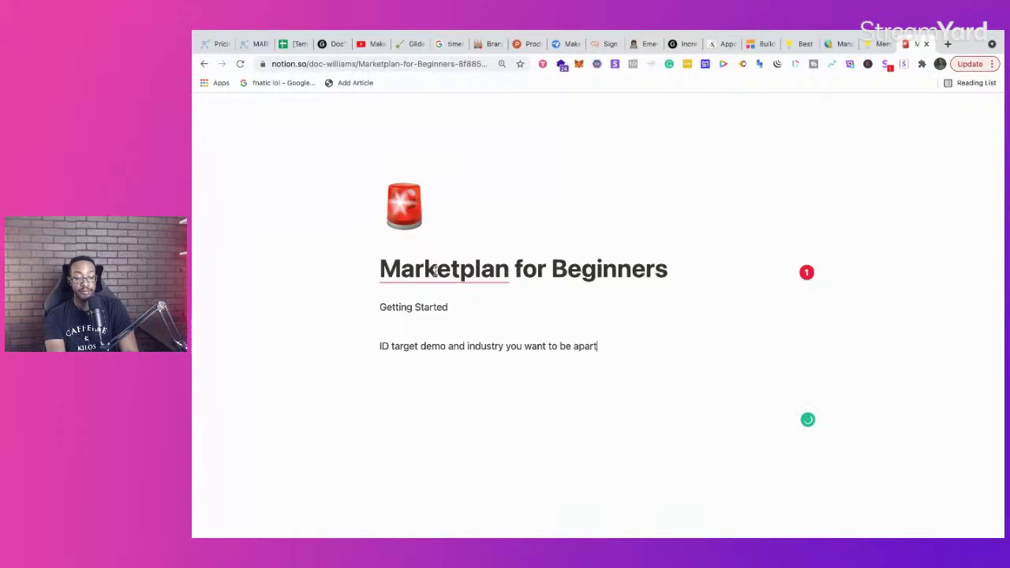
key(Return)
key(Return)
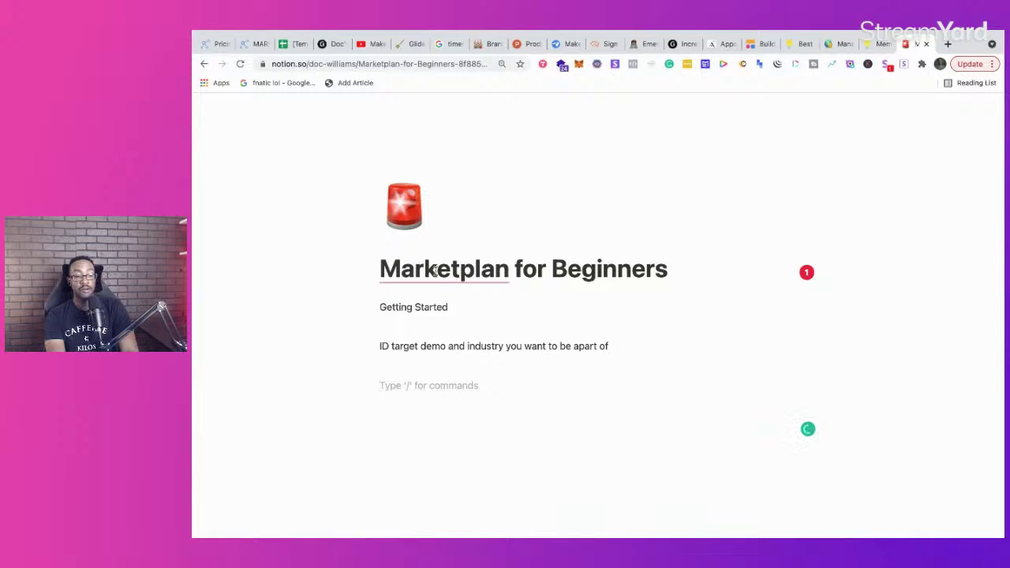
Step: Add the line 'Look at what people are struggling with', then switch back to the MarketPlan.io site
text(Lo)
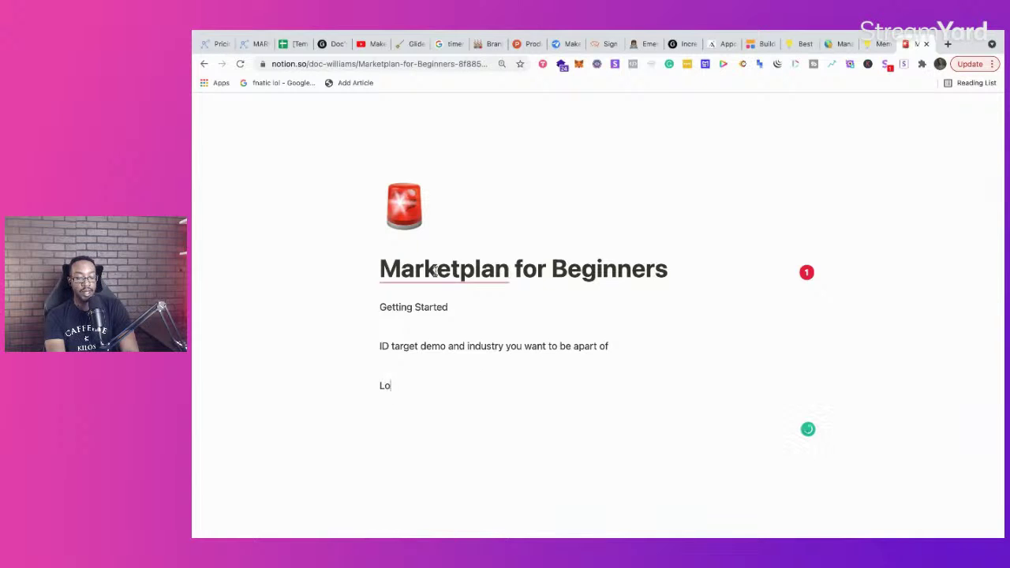
text(ok at what peo)
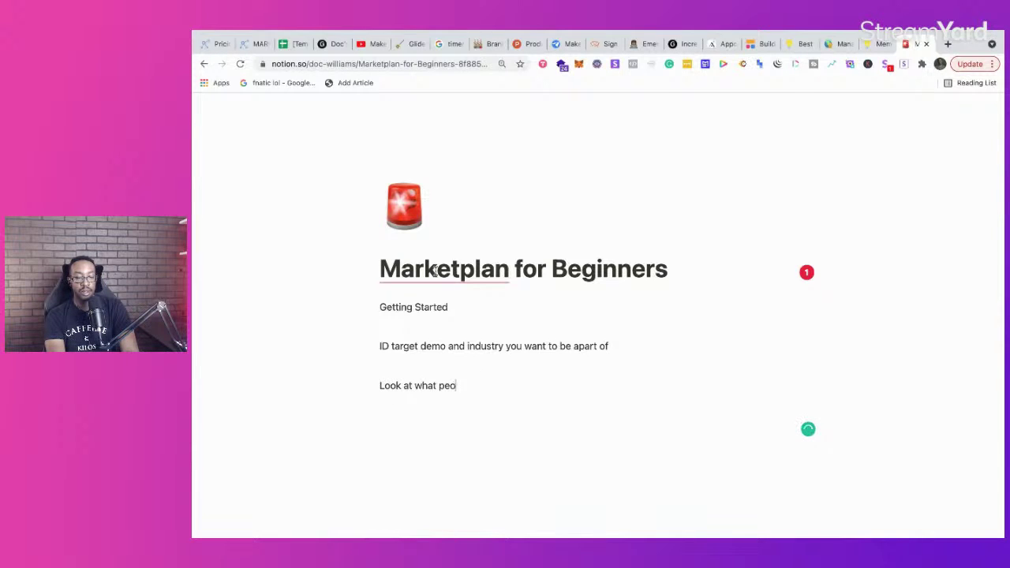
text(ple are struggling with)
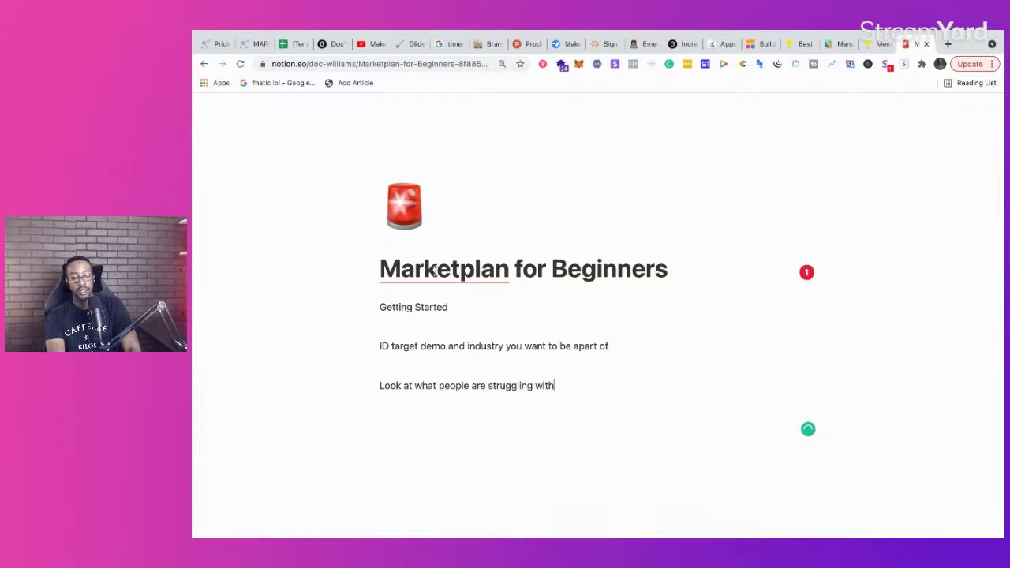
key(Return)
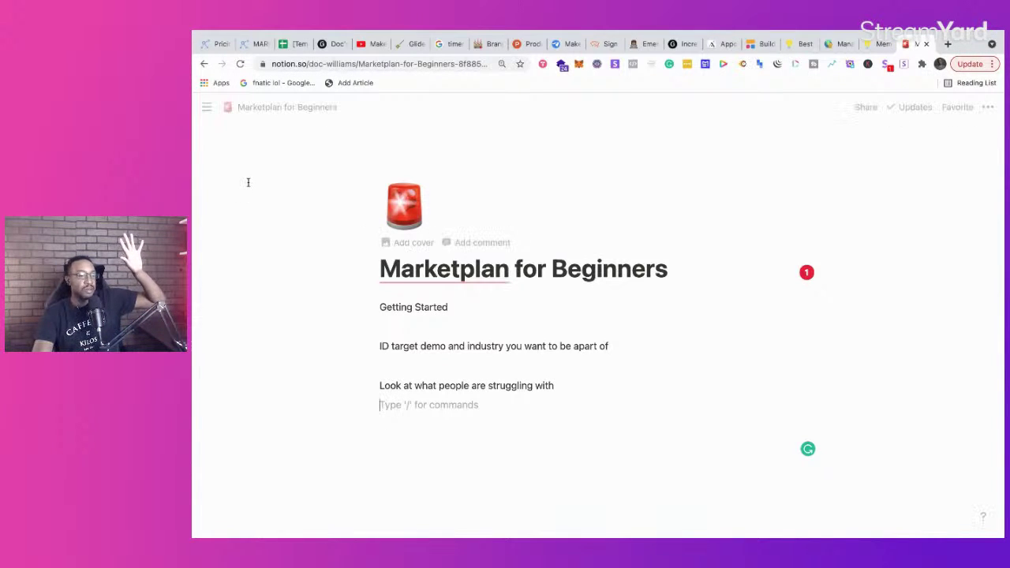
click(252, 44)
click(220, 44)
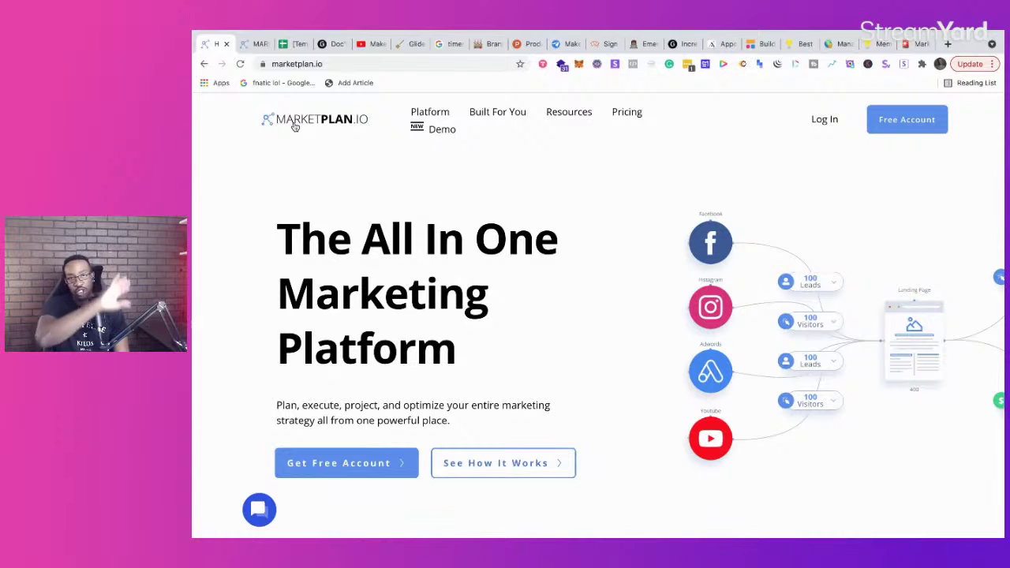
Step: Scroll through the marketplan.io Mind Map demo and Mini Apps grid, then back up to the hero
scroll(514, 258, down, 10)
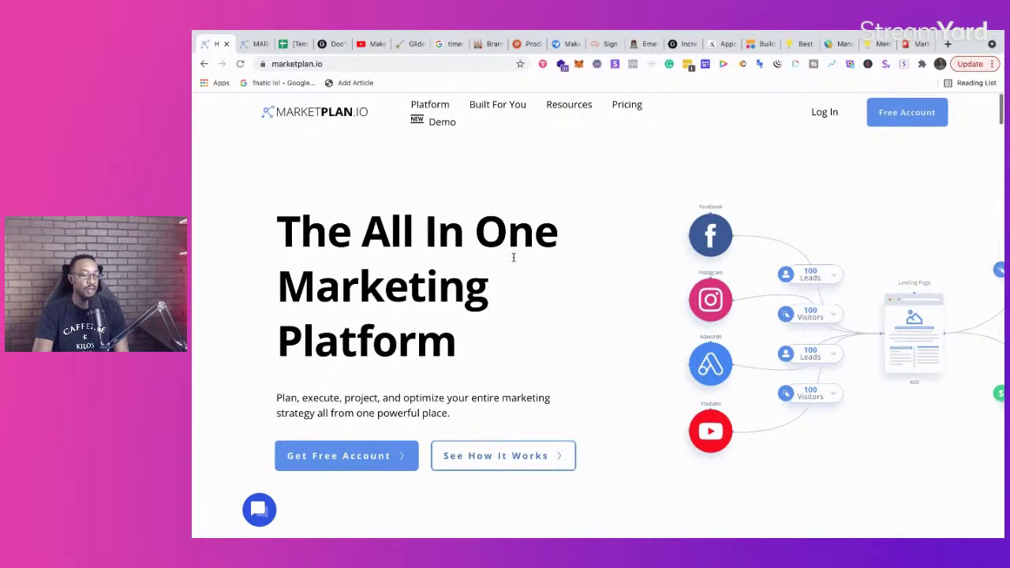
scroll(514, 262, up, 1)
scroll(514, 261, down, 3)
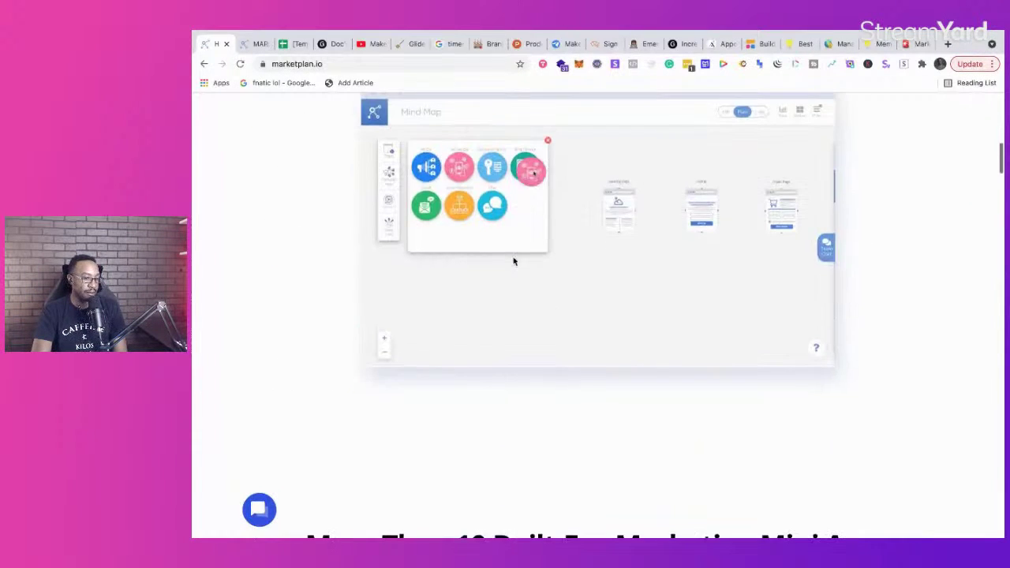
scroll(514, 262, up, 1)
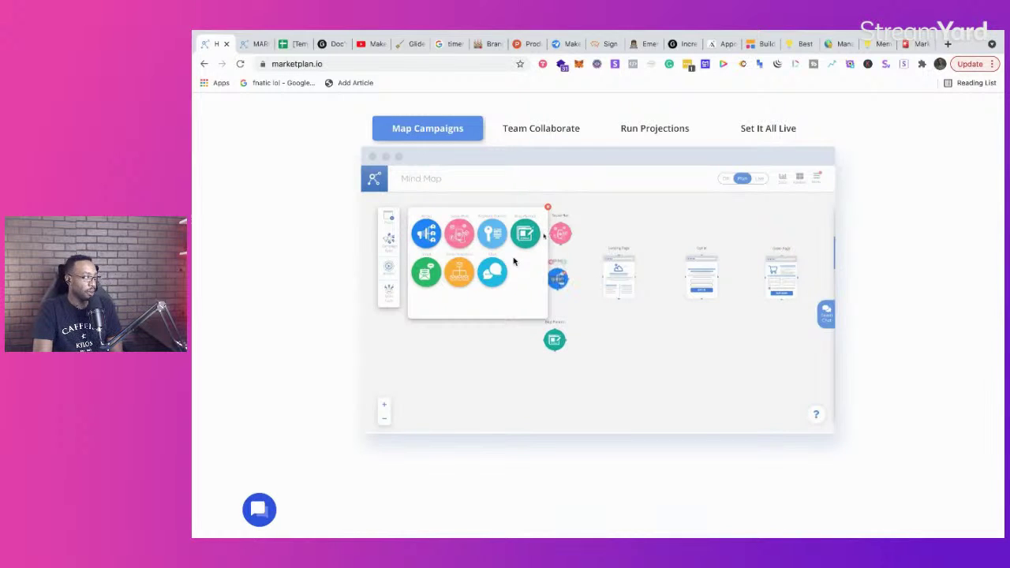
scroll(514, 262, down, 5)
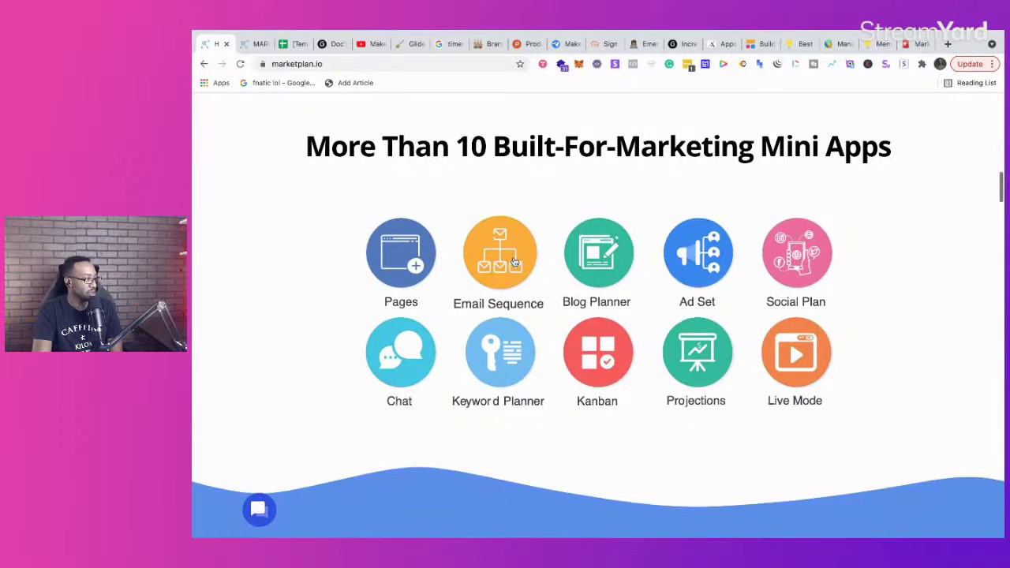
scroll(514, 262, up, 5)
scroll(514, 262, down, 1)
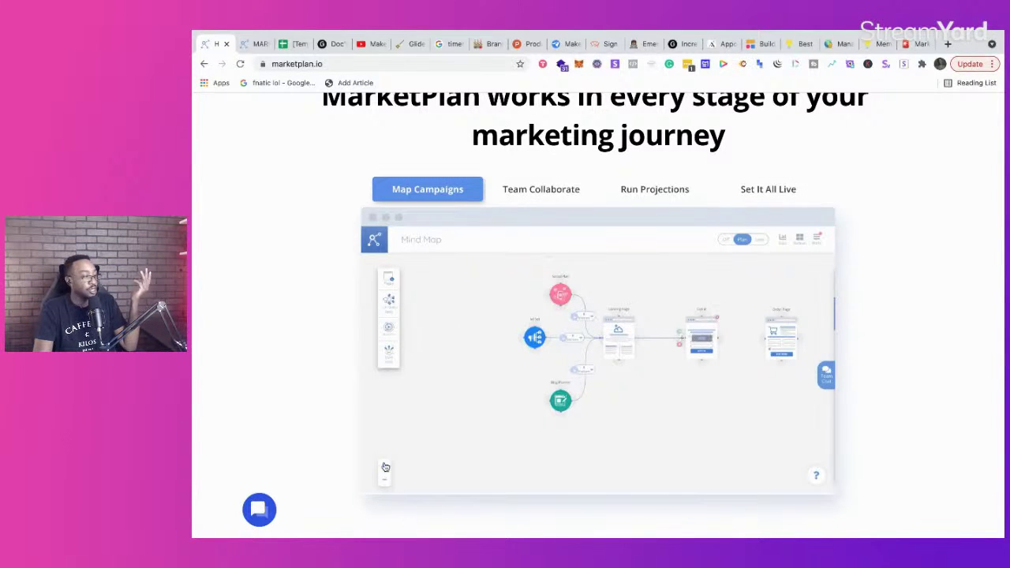
scroll(385, 468, up, 1)
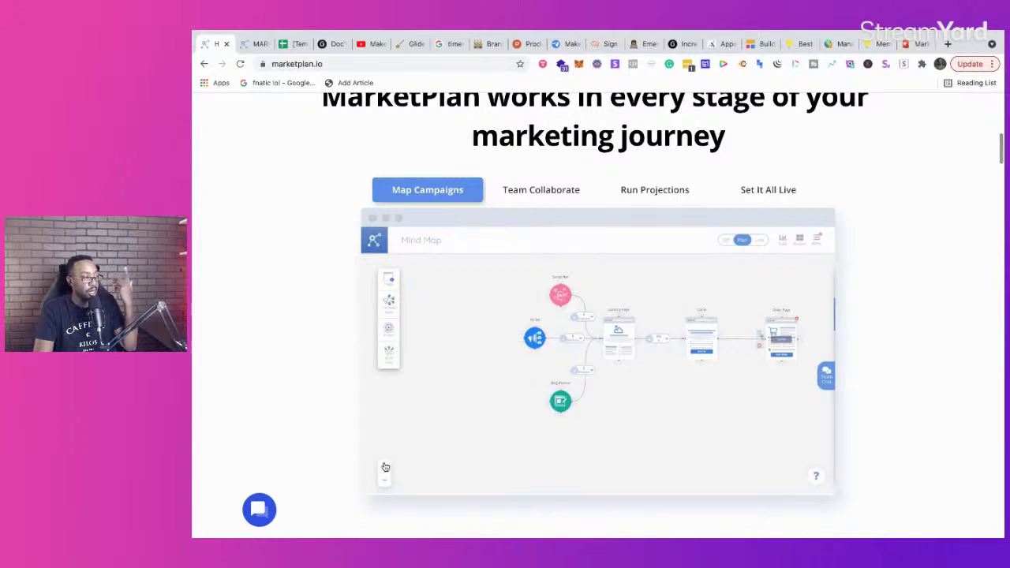
scroll(385, 467, up, 1)
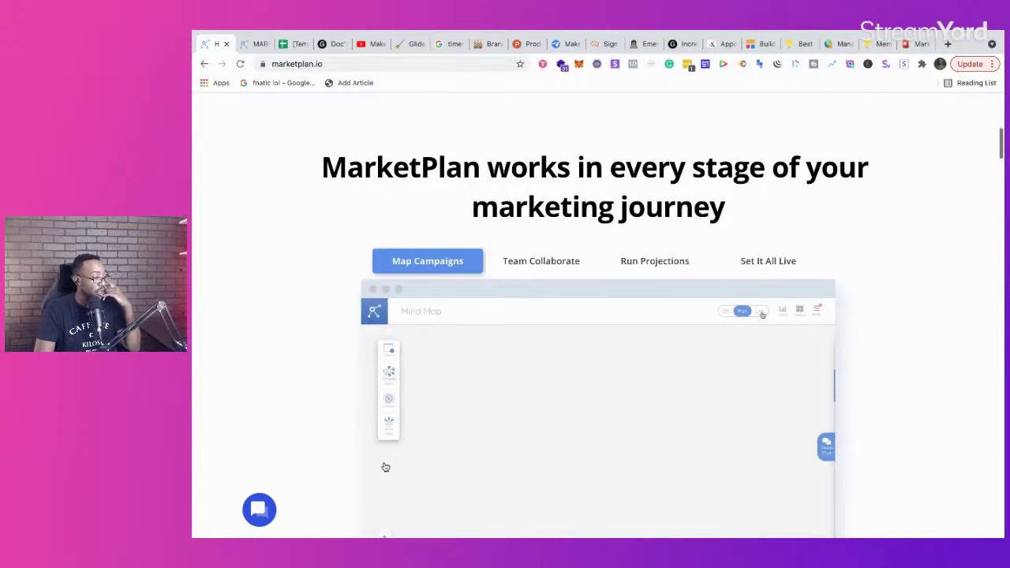
scroll(385, 468, up, 5)
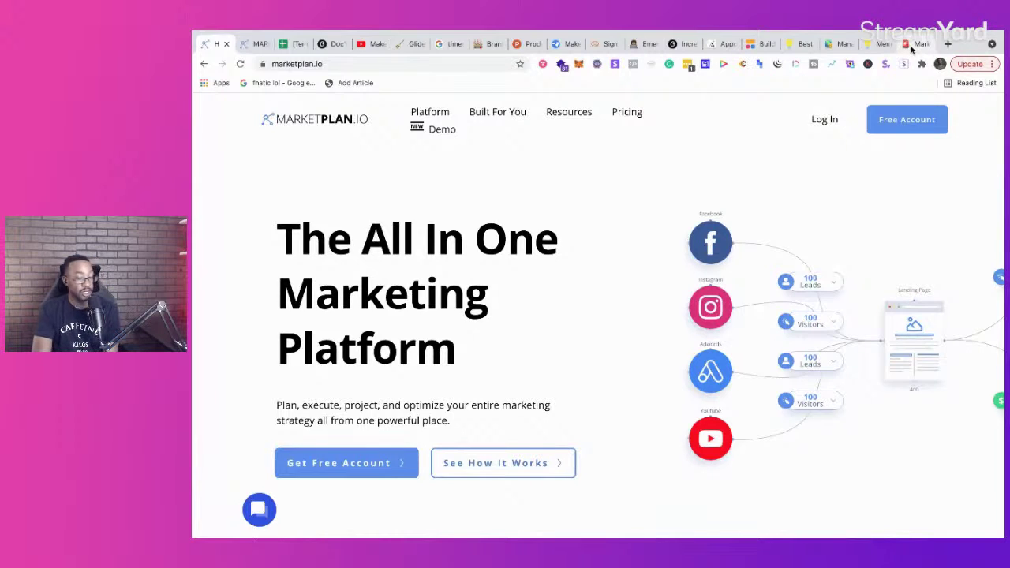
Step: Add 'Provide a solution' below the struggling line in Notion, then switch to the Build With Me Series board
click(916, 43)
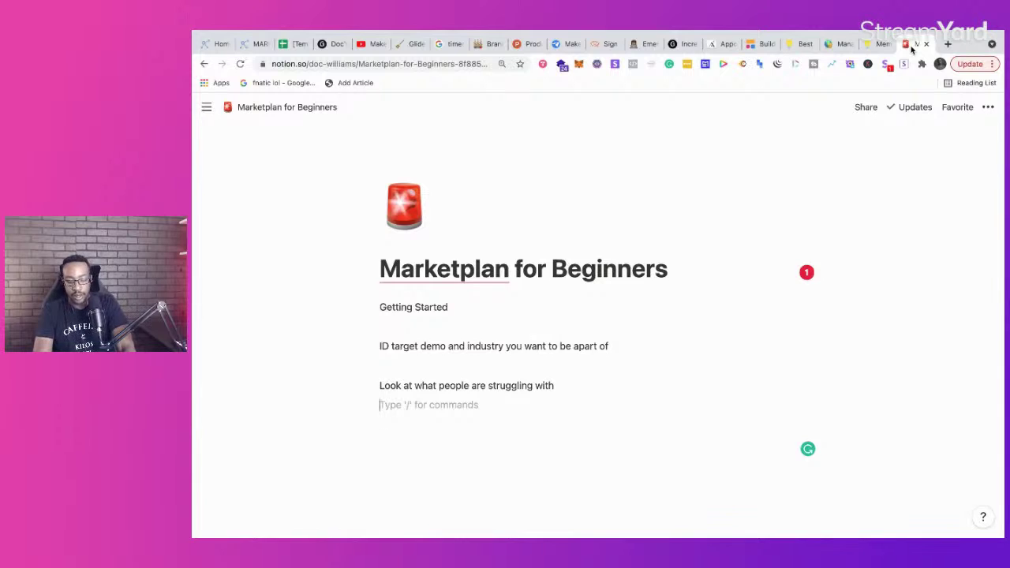
key(Return)
key(Return)
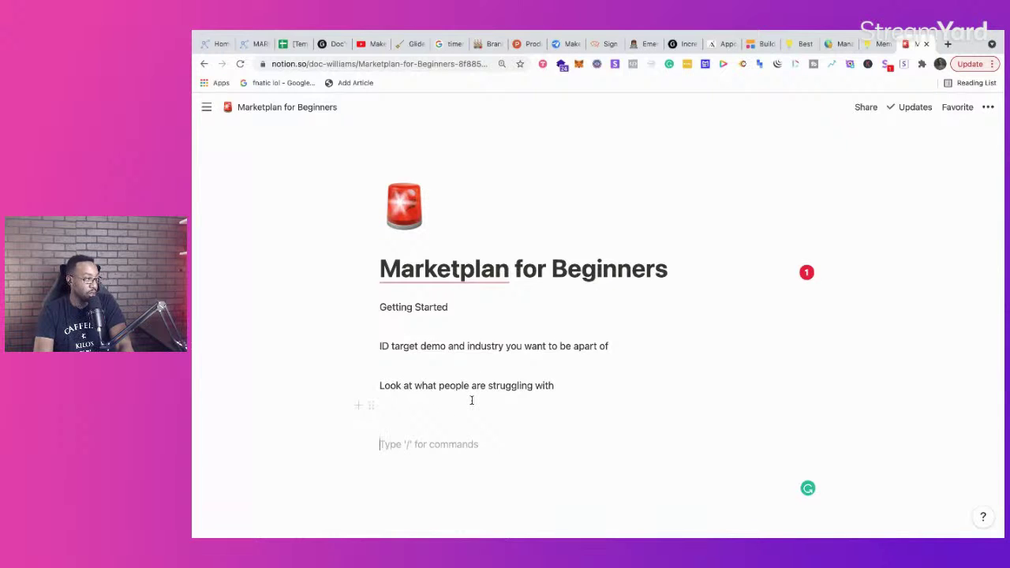
text(Provi)
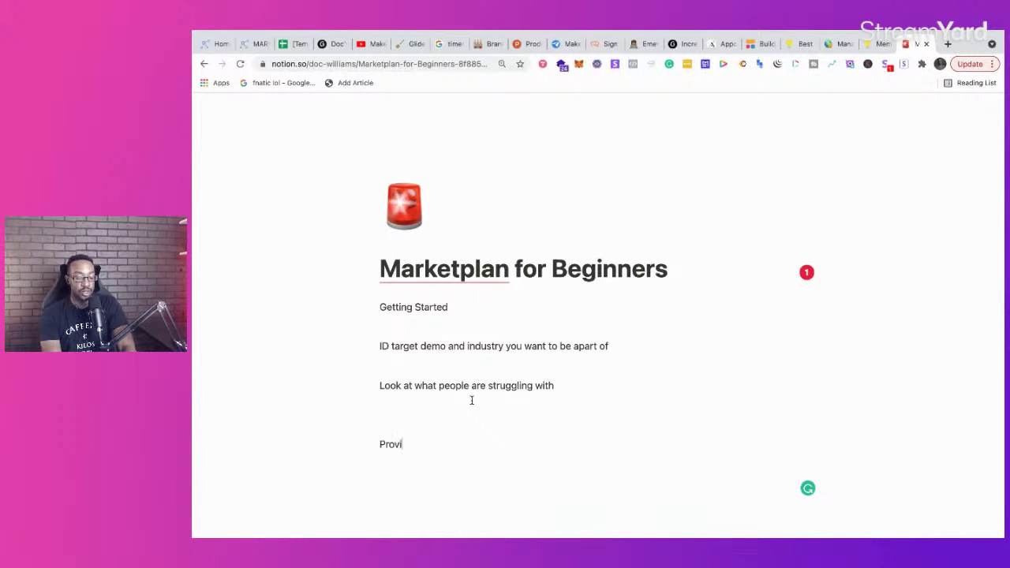
text(de a so)
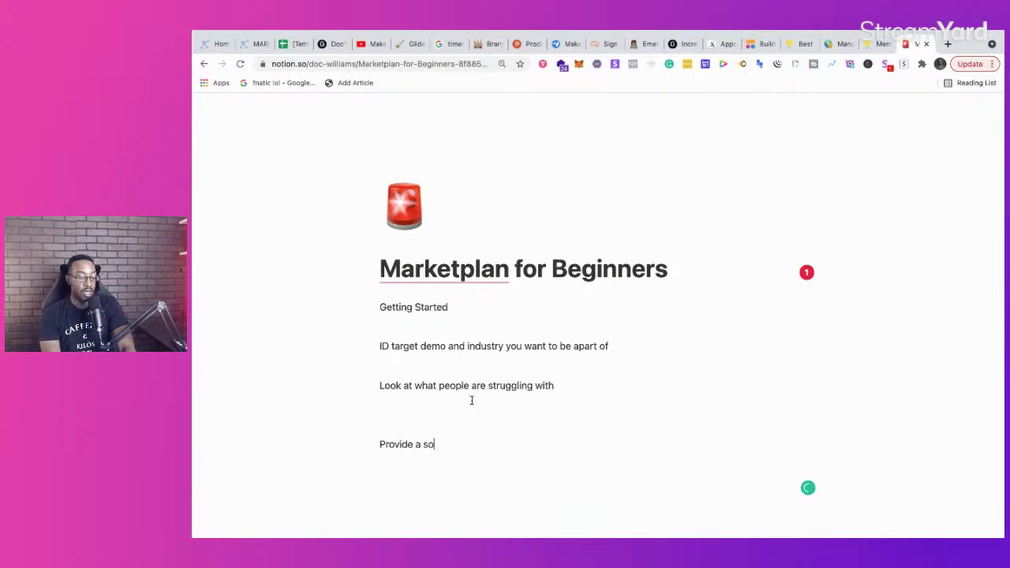
text(lution)
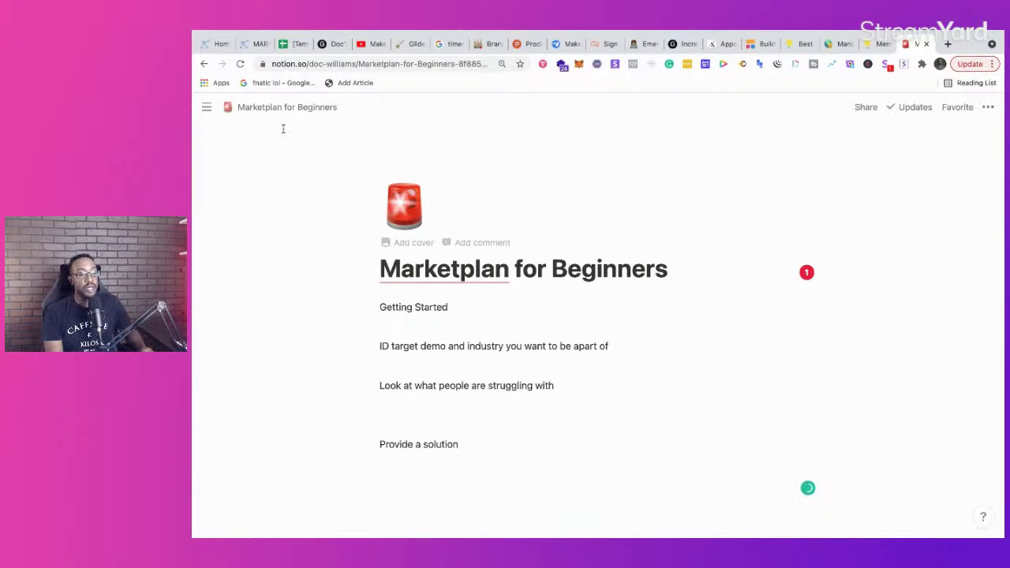
click(258, 45)
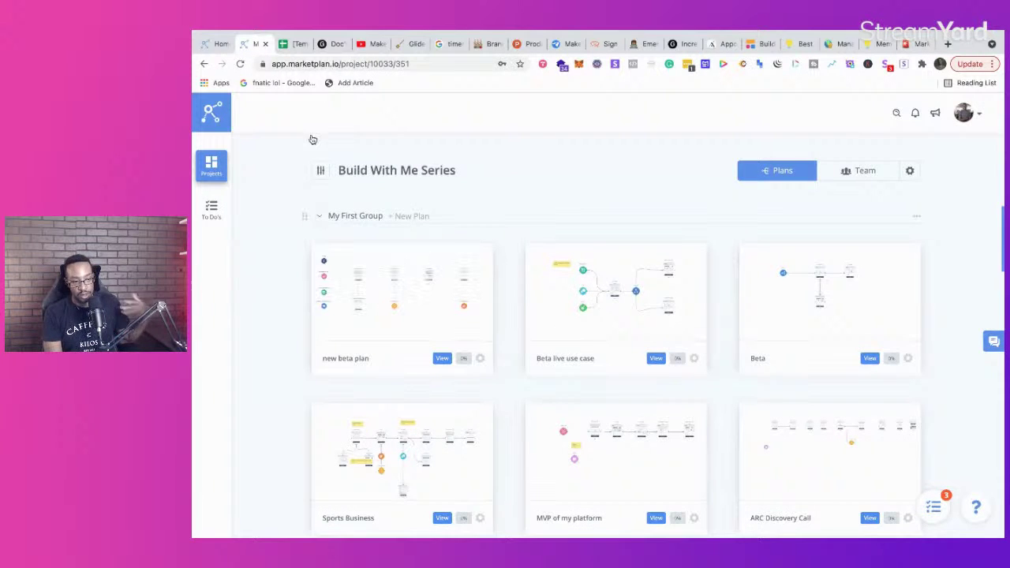
Step: Switch to the marketplan.io homepage tab showing 'The All In One Marketing Platform'
click(216, 44)
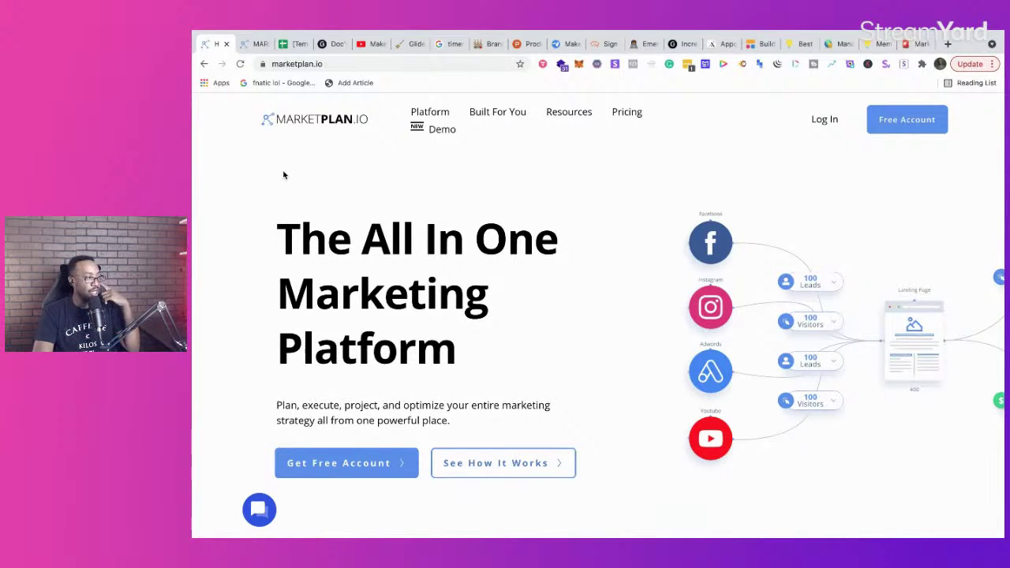
Step: Open dubb.com in a new tab, log out of the Dubb account, and return to the Notion notes
click(948, 44)
text(dubb.com)
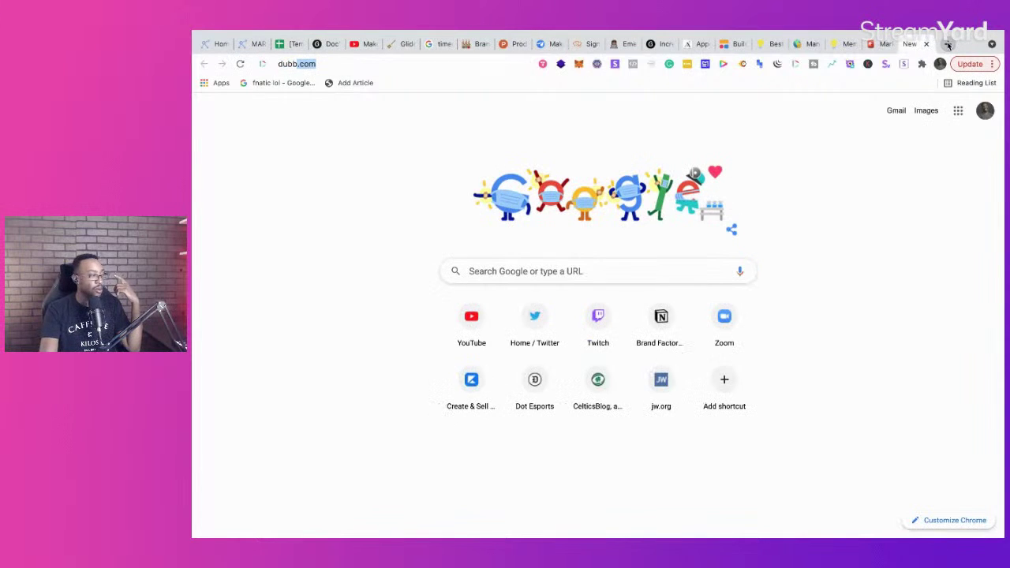
key(Return)
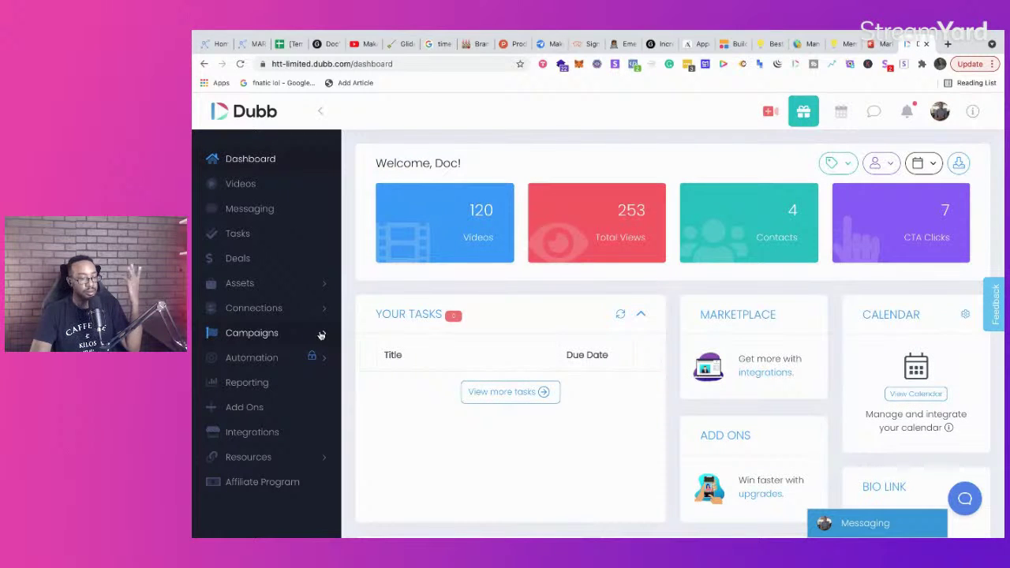
click(939, 111)
click(845, 330)
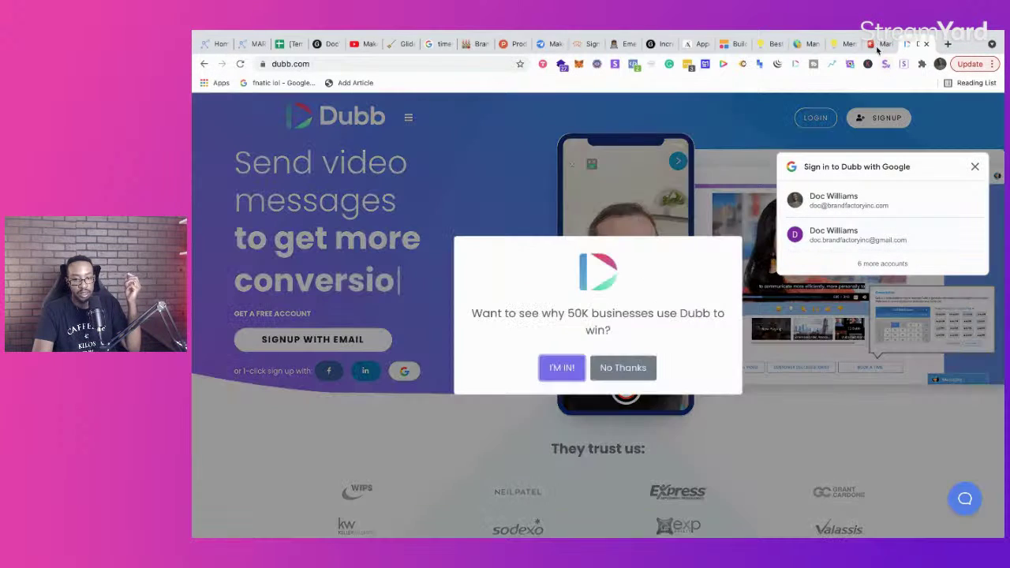
click(877, 44)
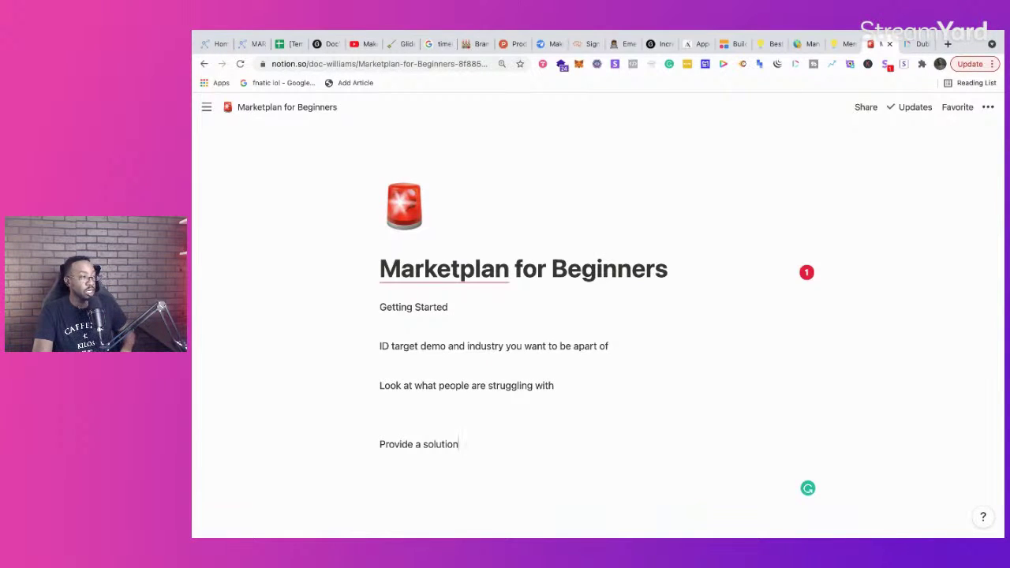
Step: Add blank lines below 'Provide a solution', then switch to the MarketPlan plans board
key(Return)
key(Return)
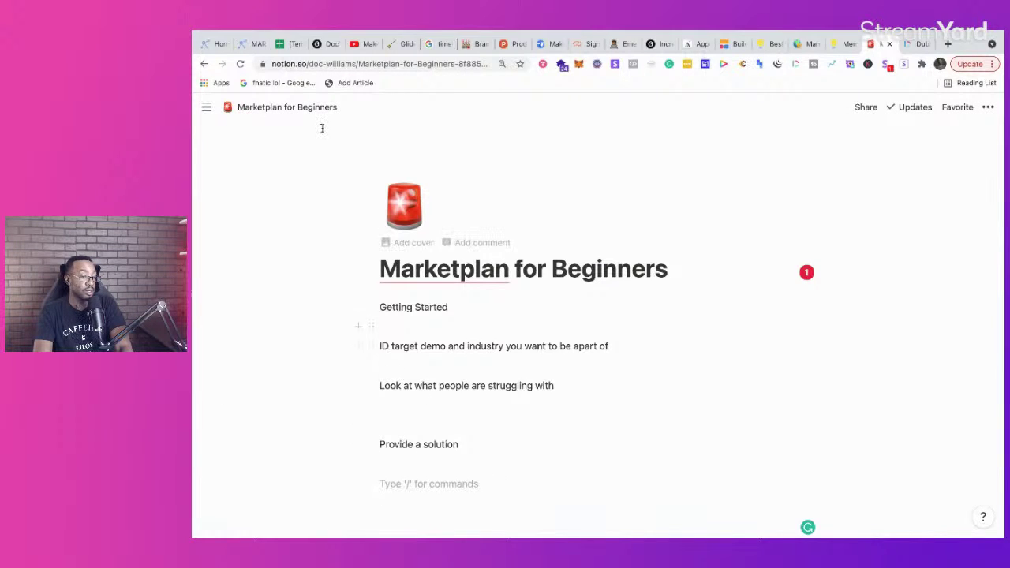
click(246, 44)
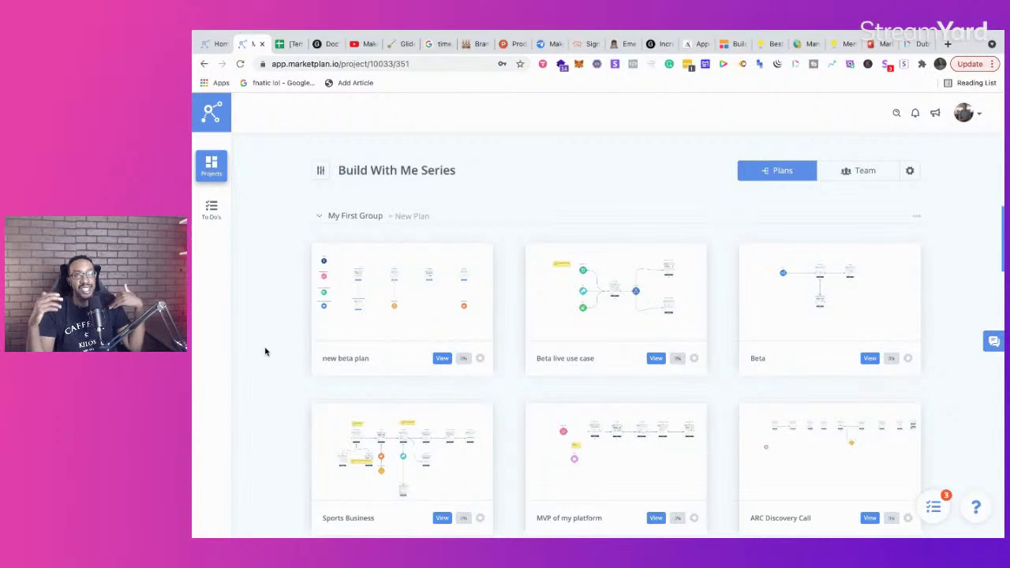
Step: Check the plan card stats on the Build With Me Series board, then open a new browser tab
mouse_move(391, 315)
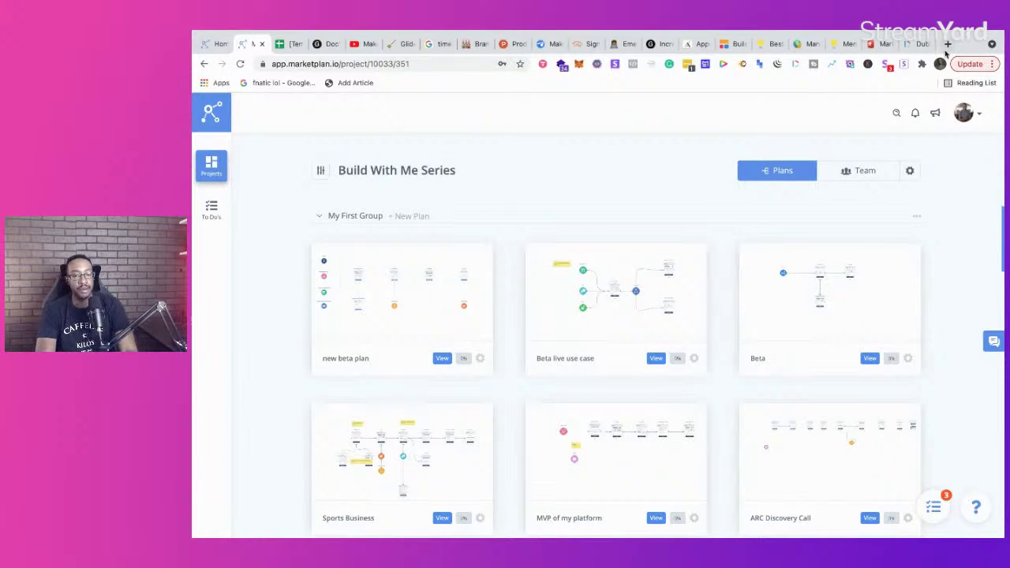
click(948, 45)
Step: Load makeawoodsign.com and open its 7 Steps to Sign Carving Basics page
text(makeawoodsign.com)
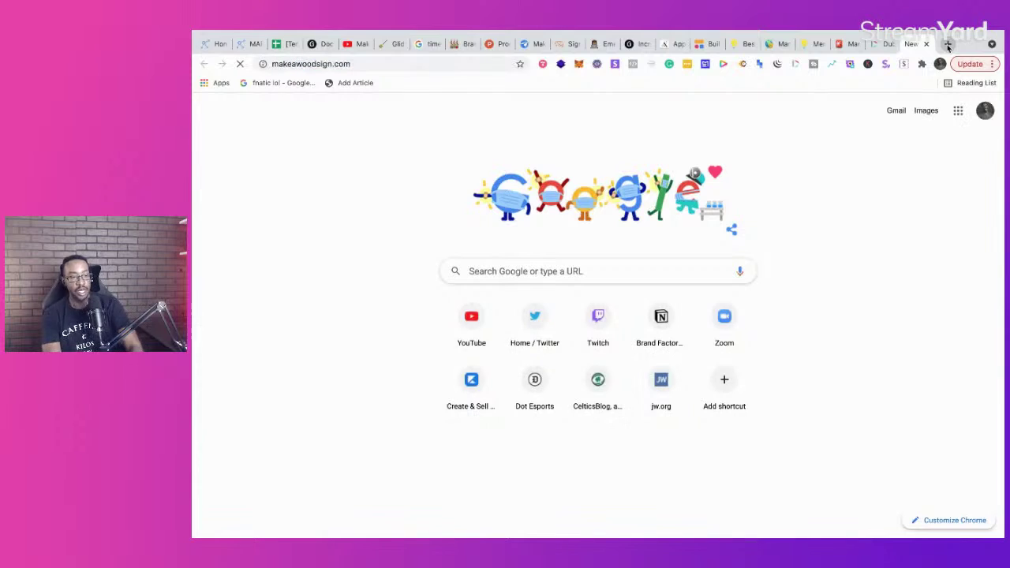
key(Return)
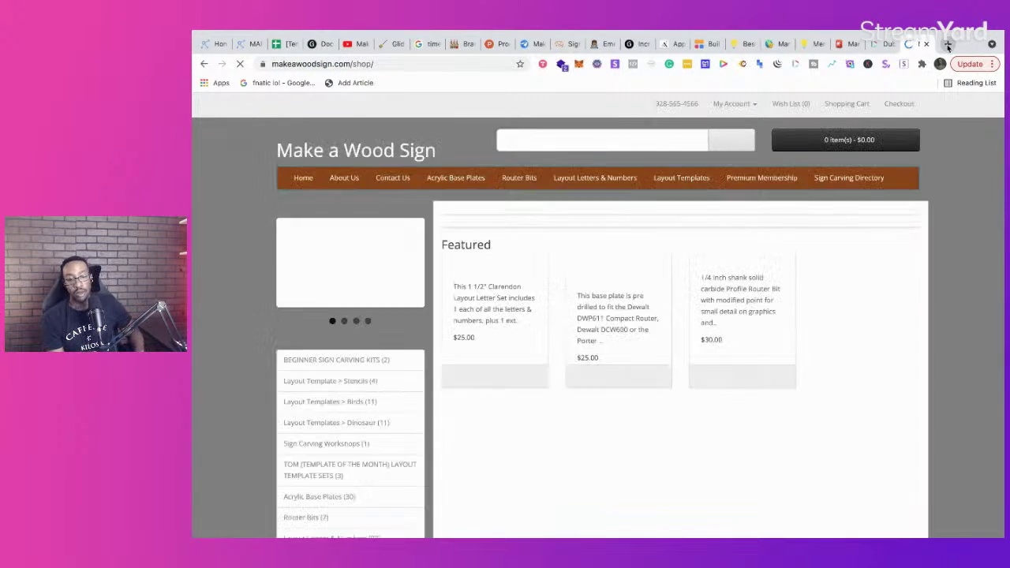
scroll(672, 435, down, 5)
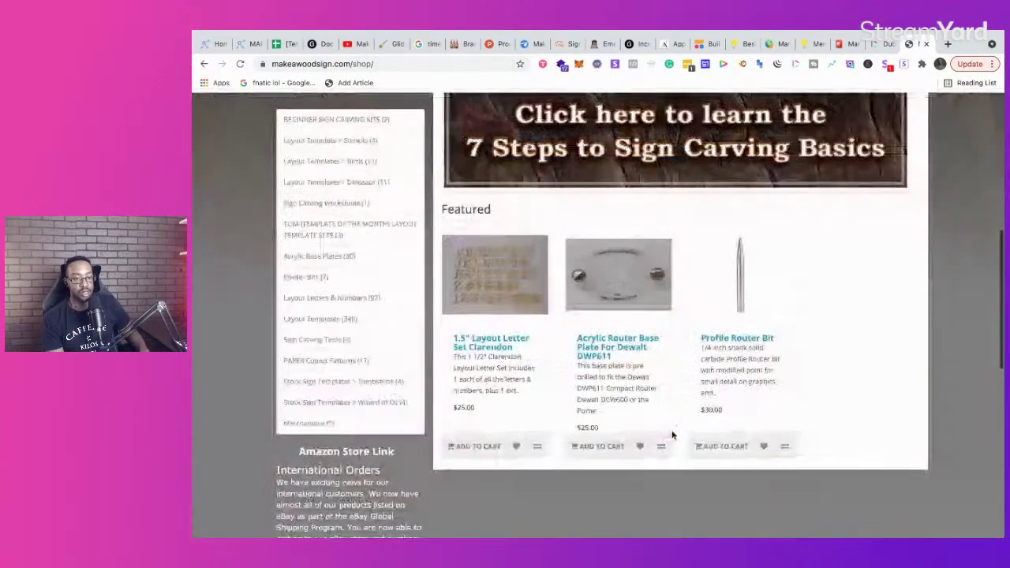
click(650, 162)
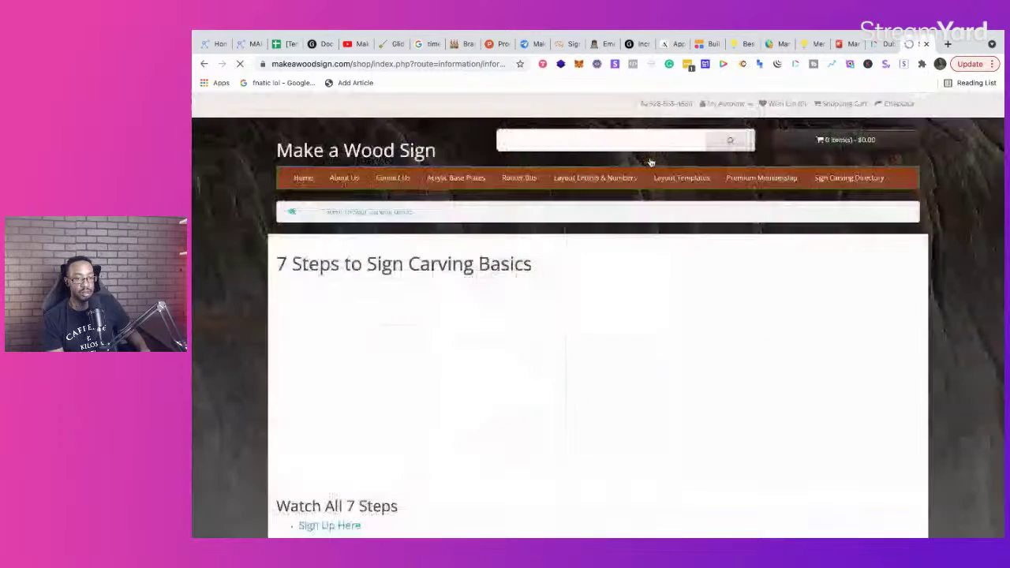
Step: Open the sign-up for all 7 steps, then return to the carving page's 'What Wood to Use' intro video
scroll(352, 300, down, 5)
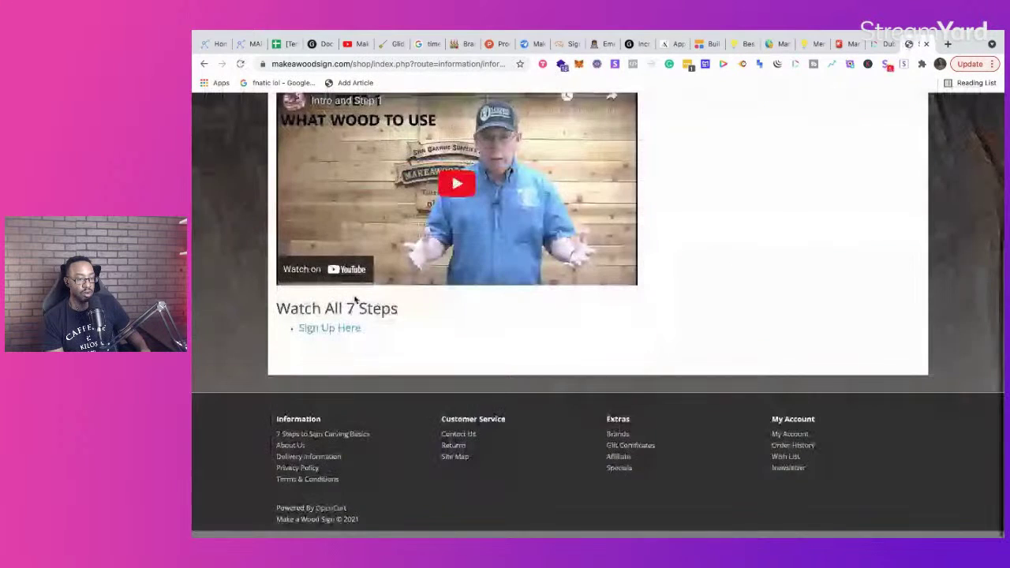
scroll(360, 308, up, 5)
scroll(361, 310, down, 4)
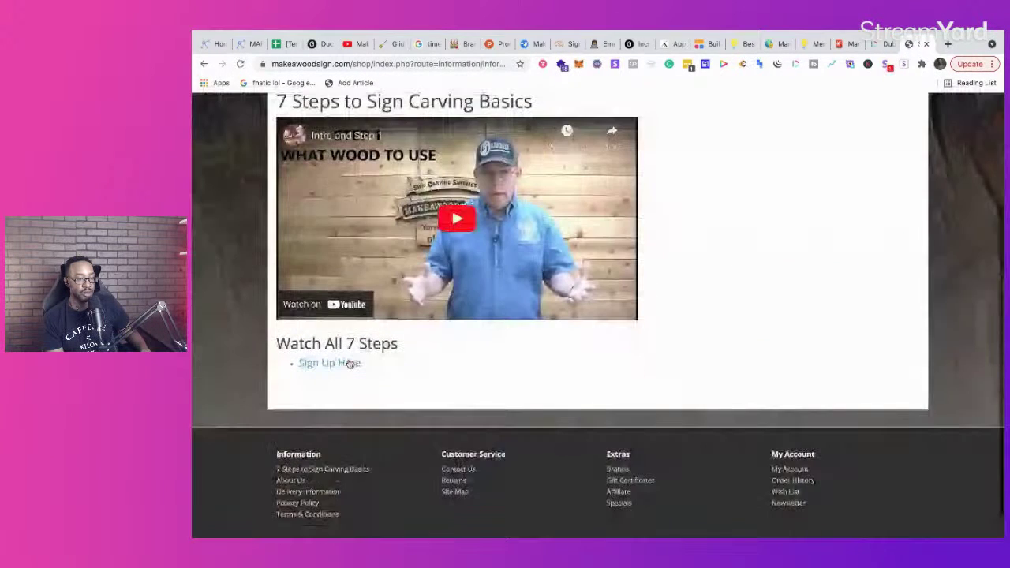
click(323, 345)
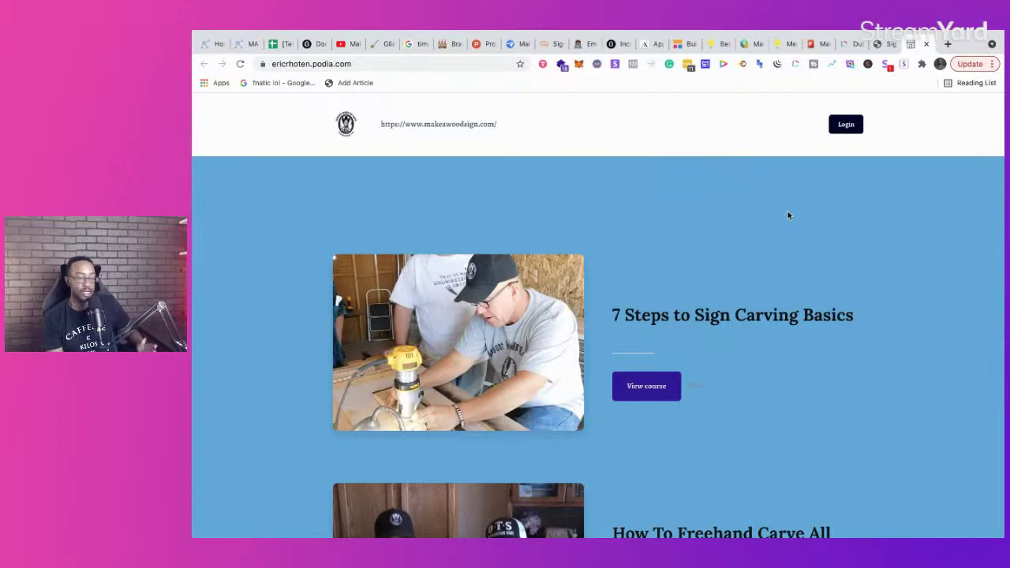
scroll(788, 215, down, 1)
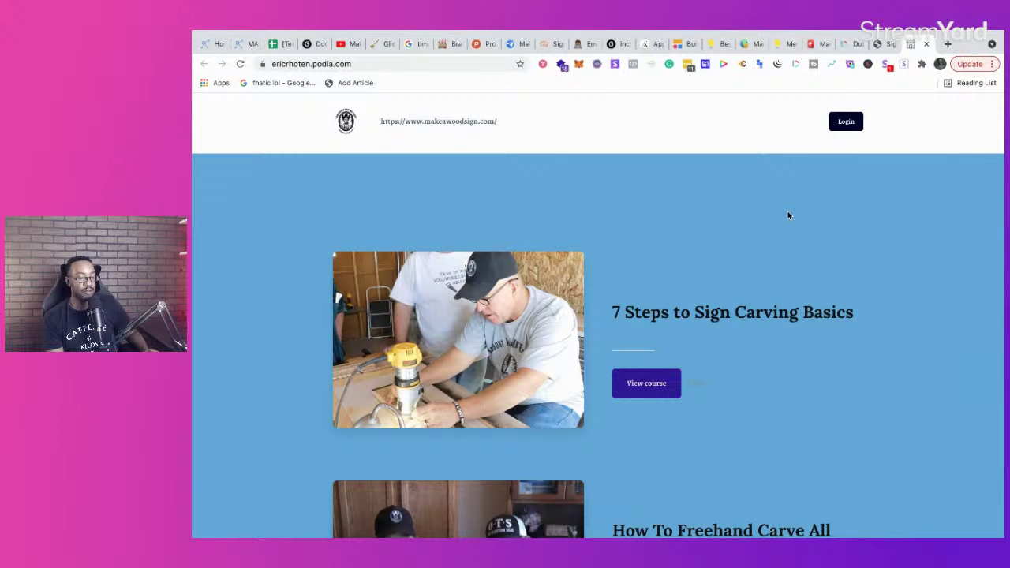
scroll(788, 214, down, 1)
scroll(550, 323, down, 5)
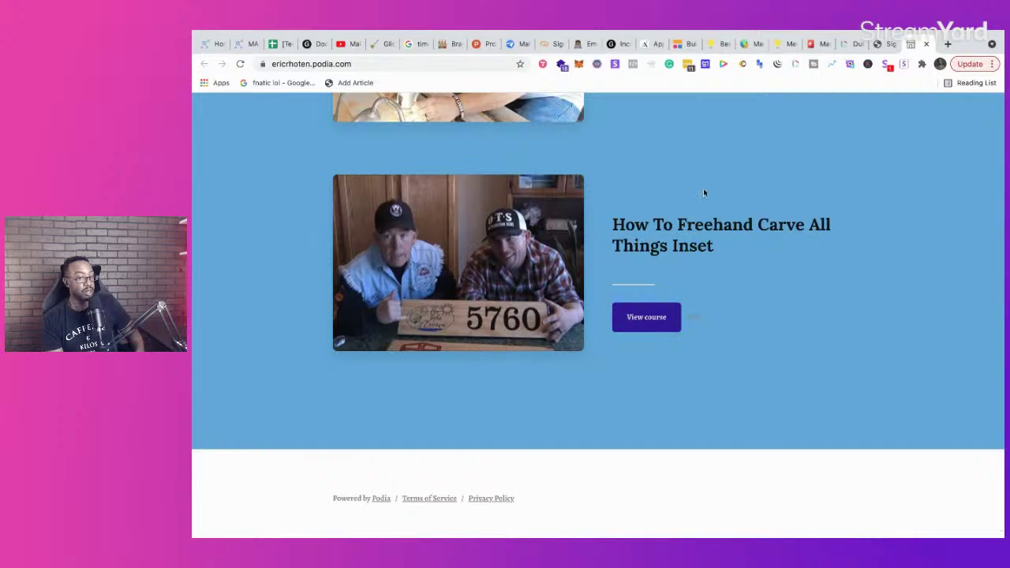
click(876, 73)
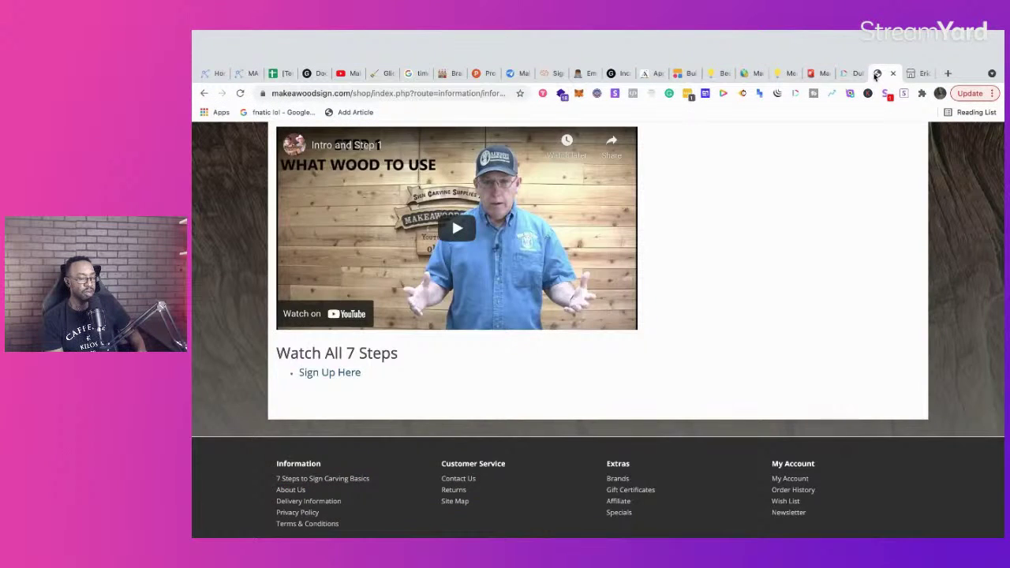
scroll(715, 238, up, 5)
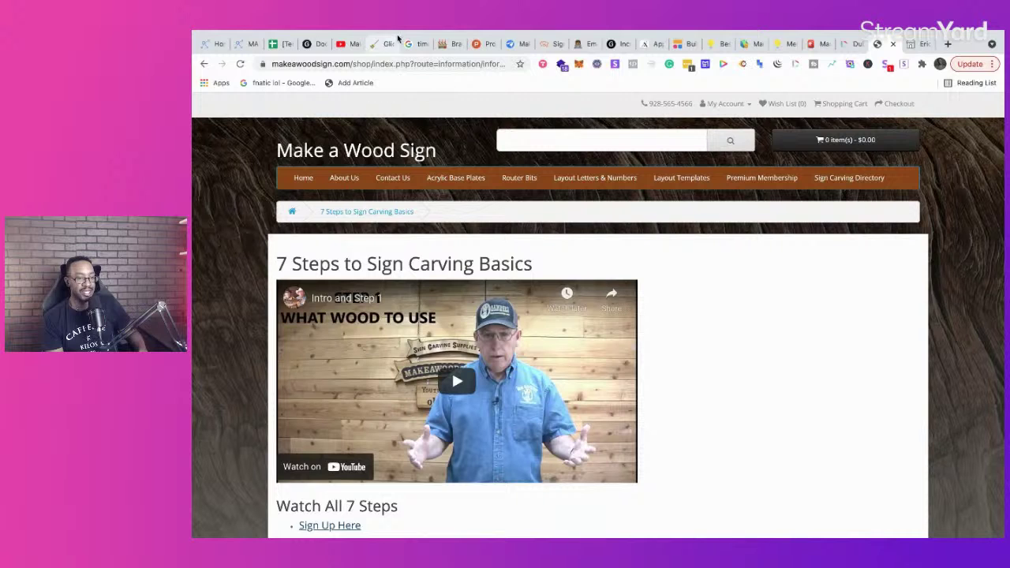
Step: Go back to the MarketPlan.io tab showing the Build With Me Series plans
click(240, 44)
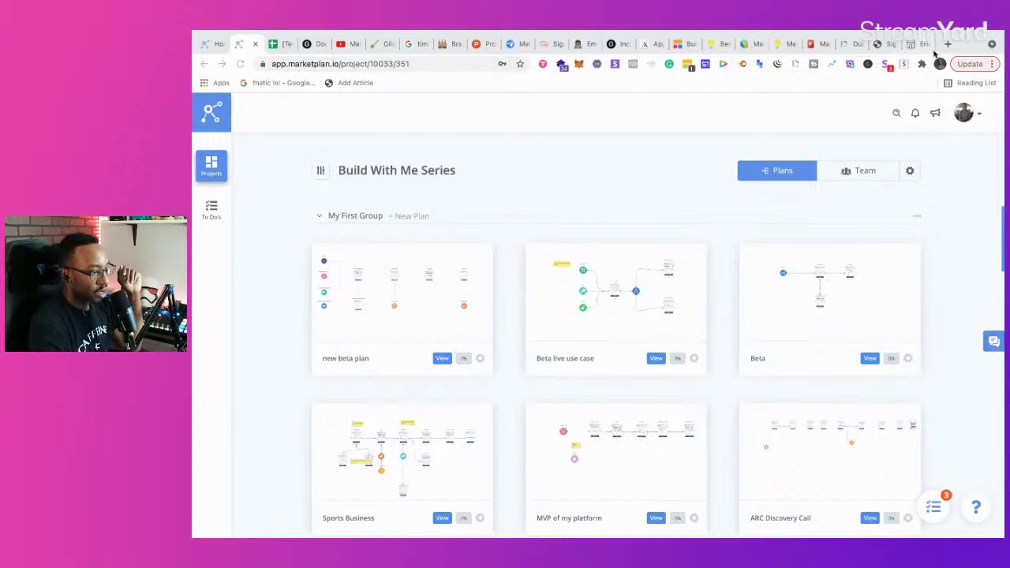
Step: In a new tab, open the suggested Notion Brand Factory OS page
click(950, 46)
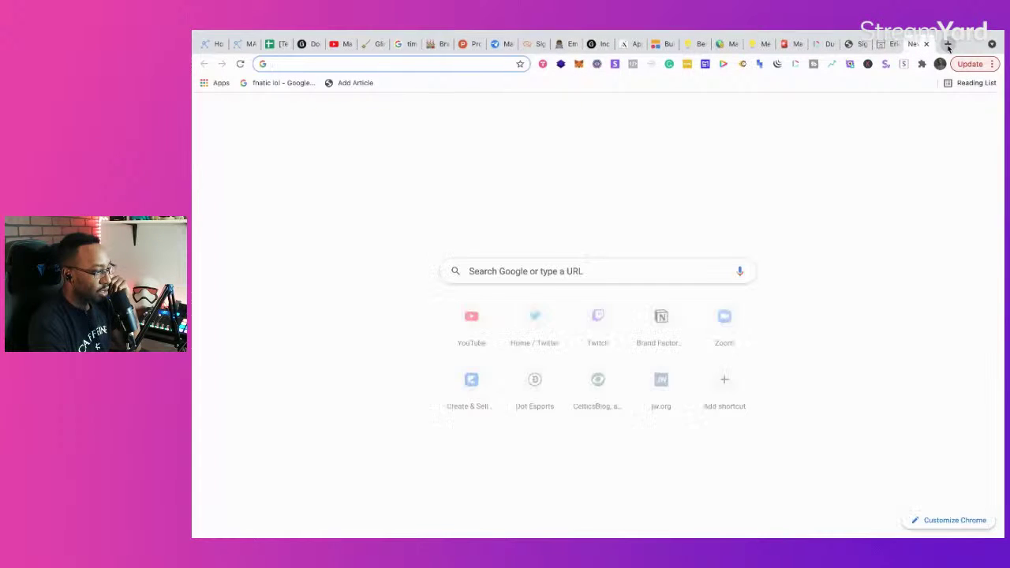
text(no)
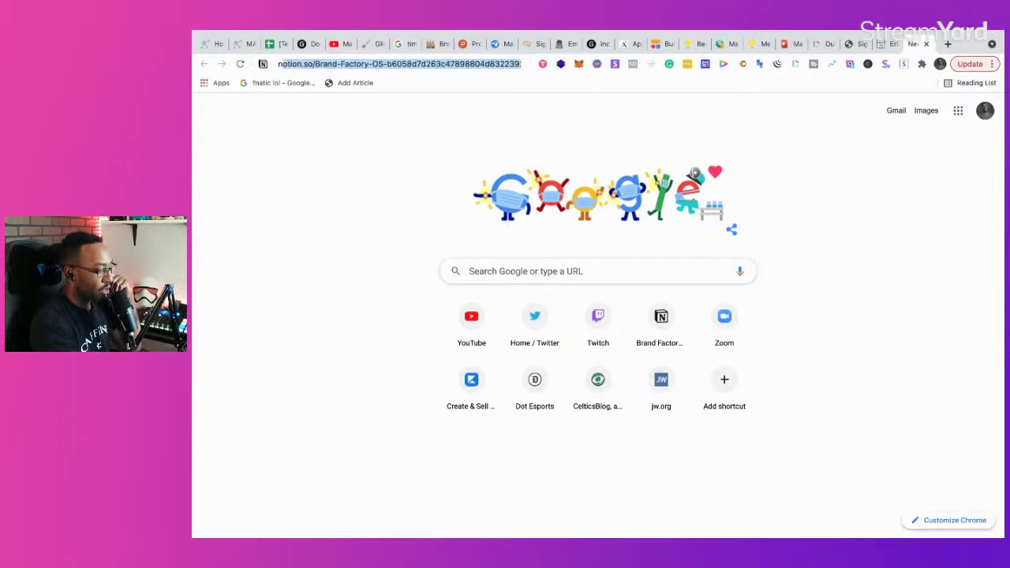
key(Return)
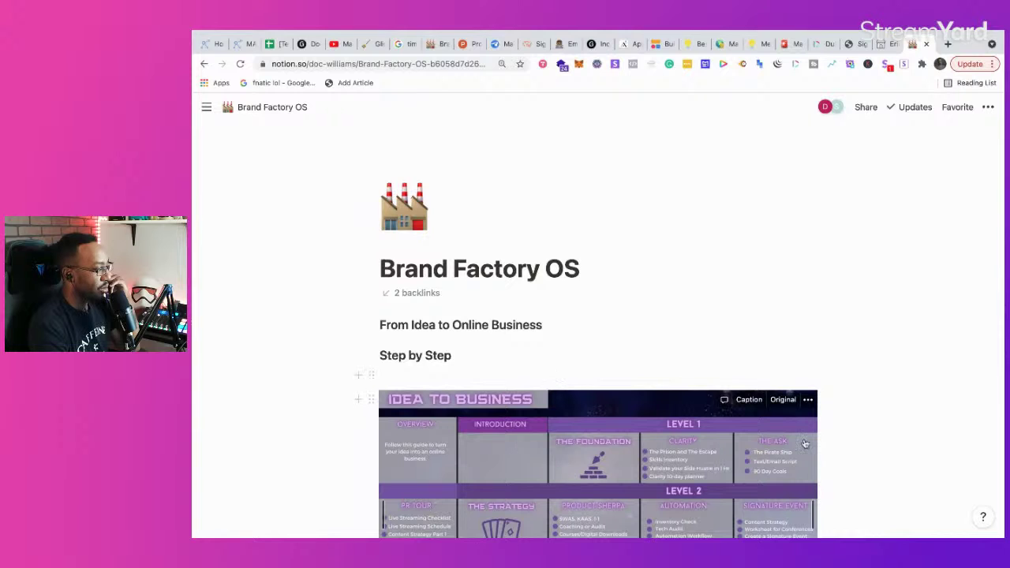
Step: Switch to the Apps Without Code workspace
mouse_move(206, 107)
scroll(242, 260, down, 3)
scroll(242, 260, up, 3)
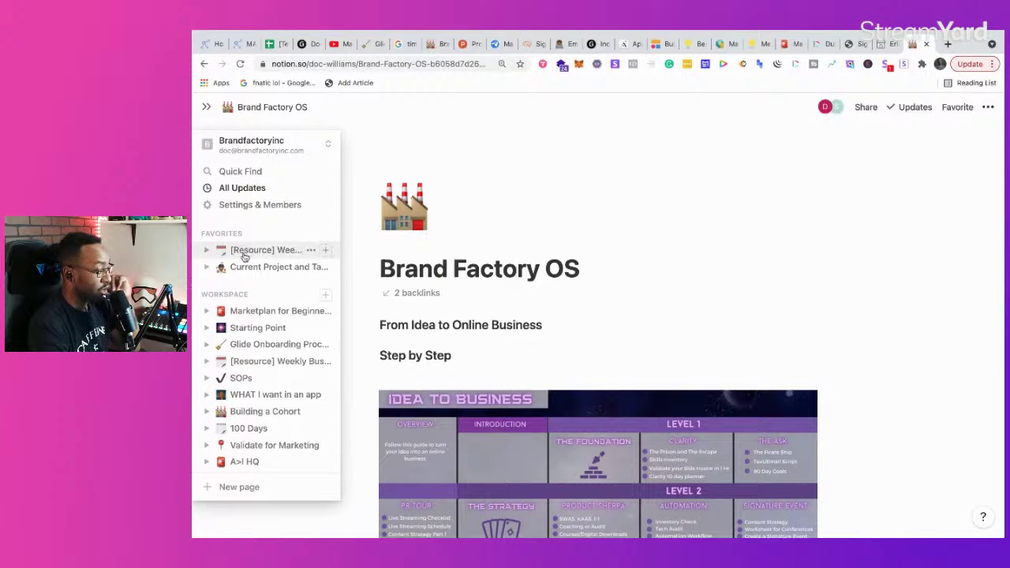
click(288, 148)
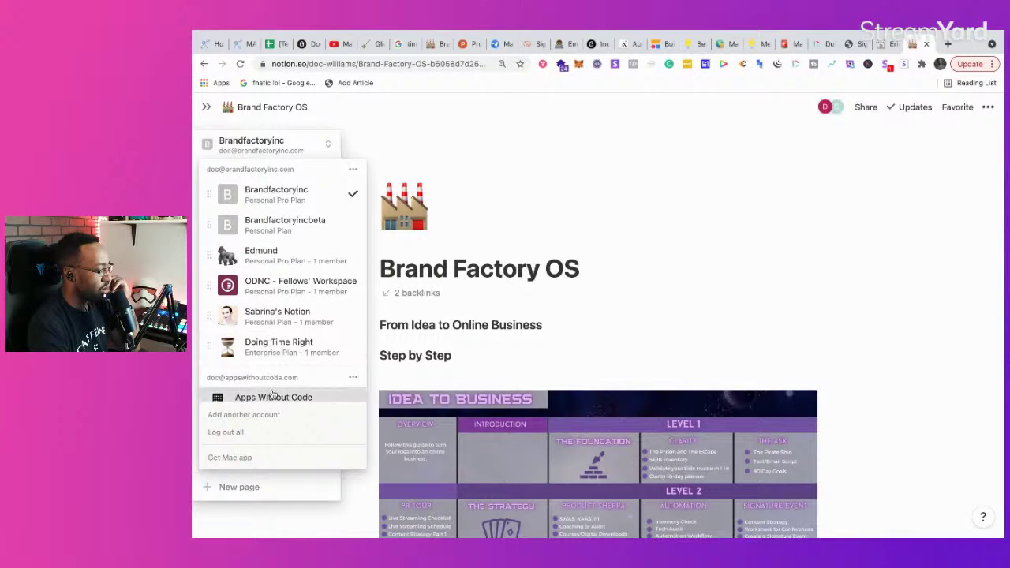
click(272, 397)
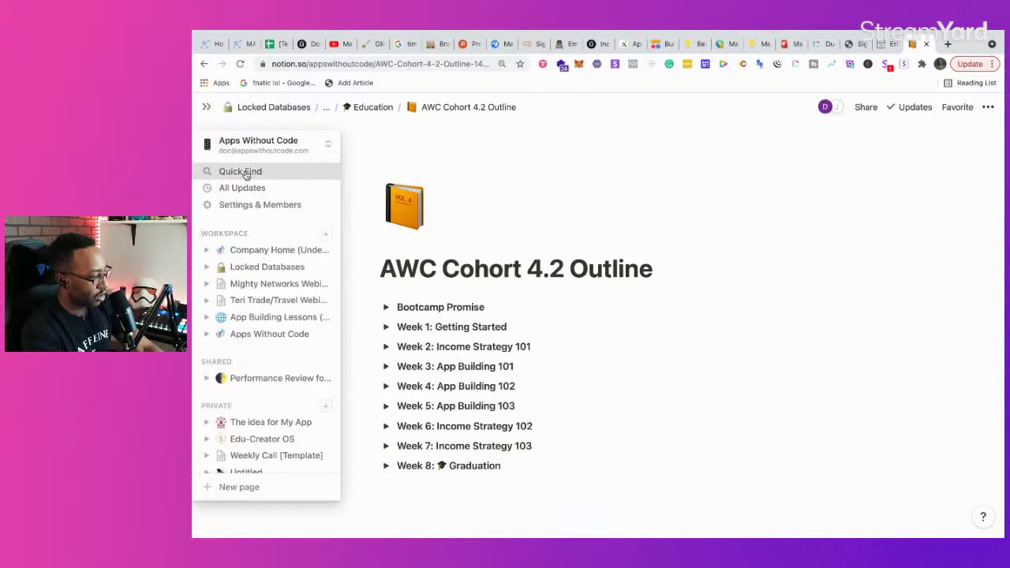
Step: Find the App Money Plan page with Quick Find and open it
click(245, 172)
click(466, 344)
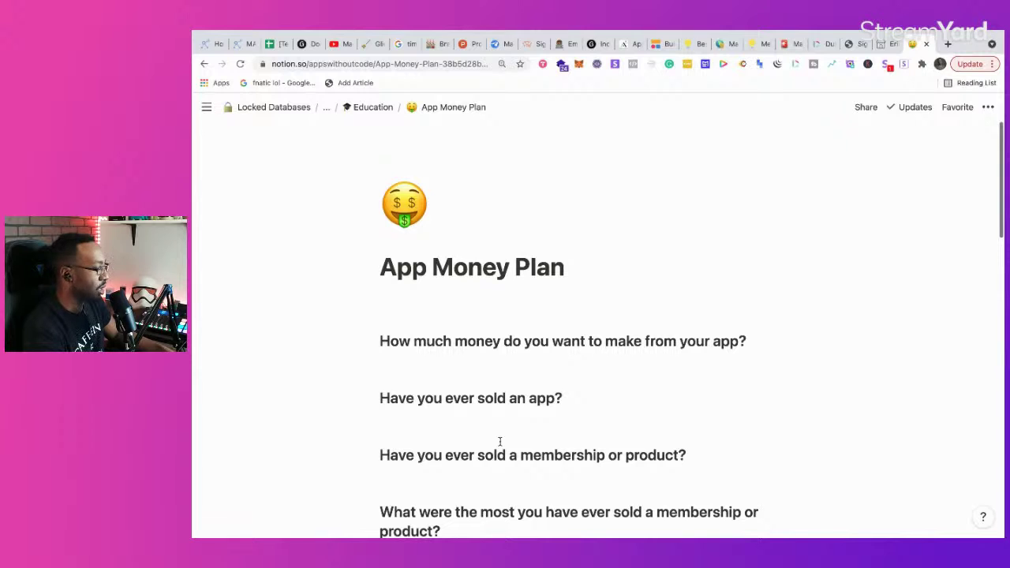
scroll(500, 442, down, 5)
scroll(500, 441, up, 5)
scroll(499, 442, down, 1)
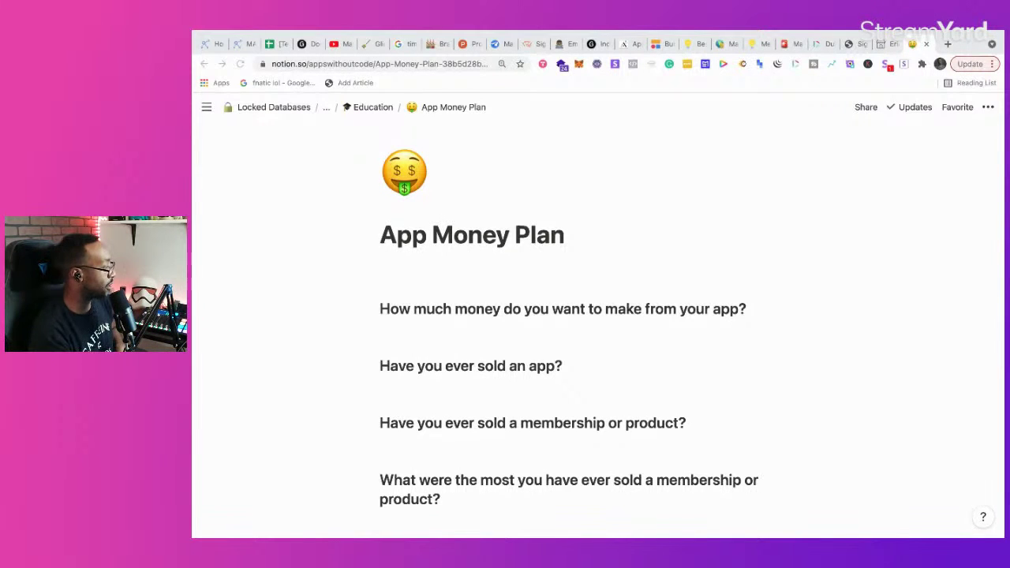
Step: Add an empty line below the $10K per month line
scroll(584, 363, down, 5)
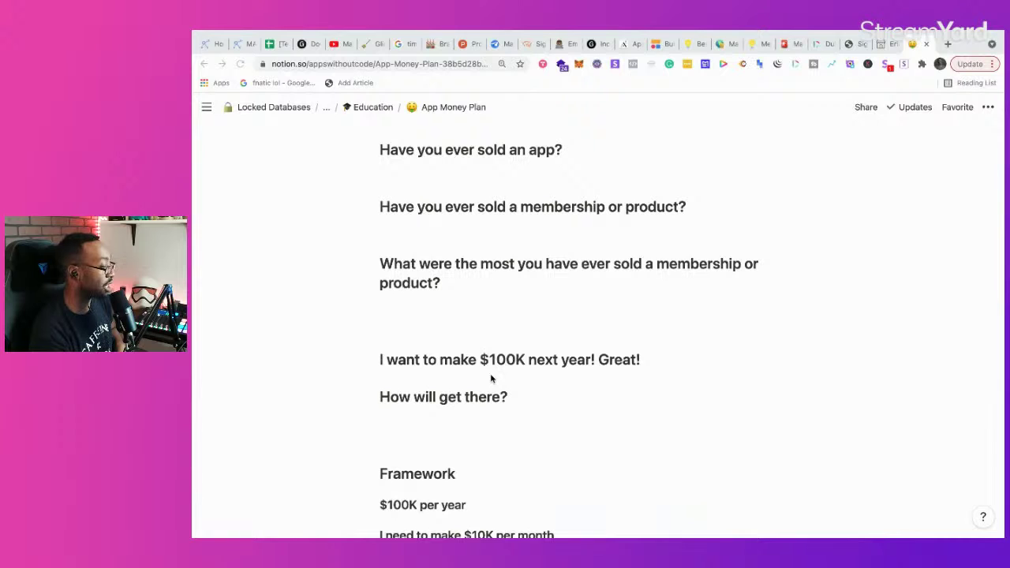
scroll(490, 379, down, 7)
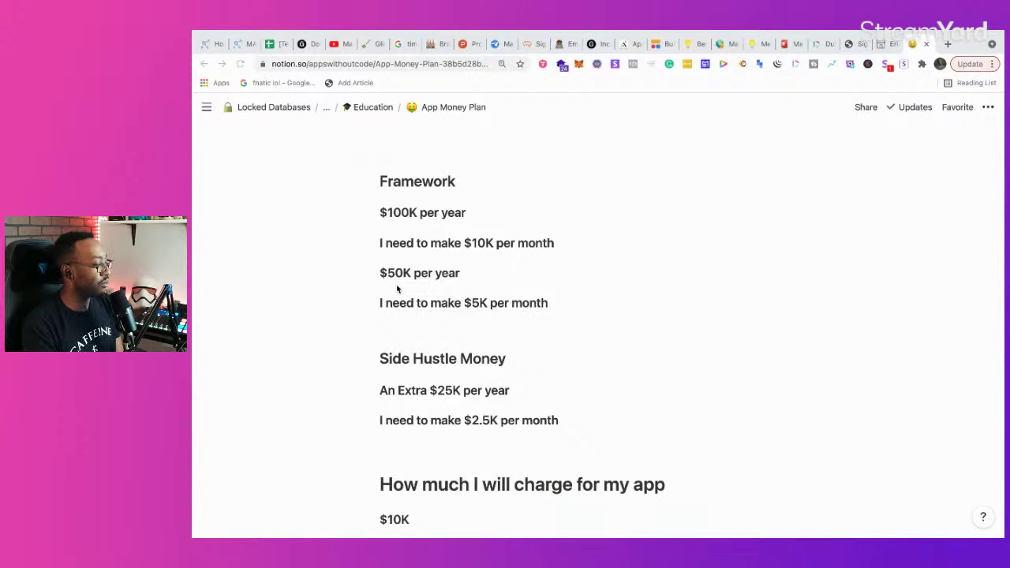
click(560, 239)
key(Return)
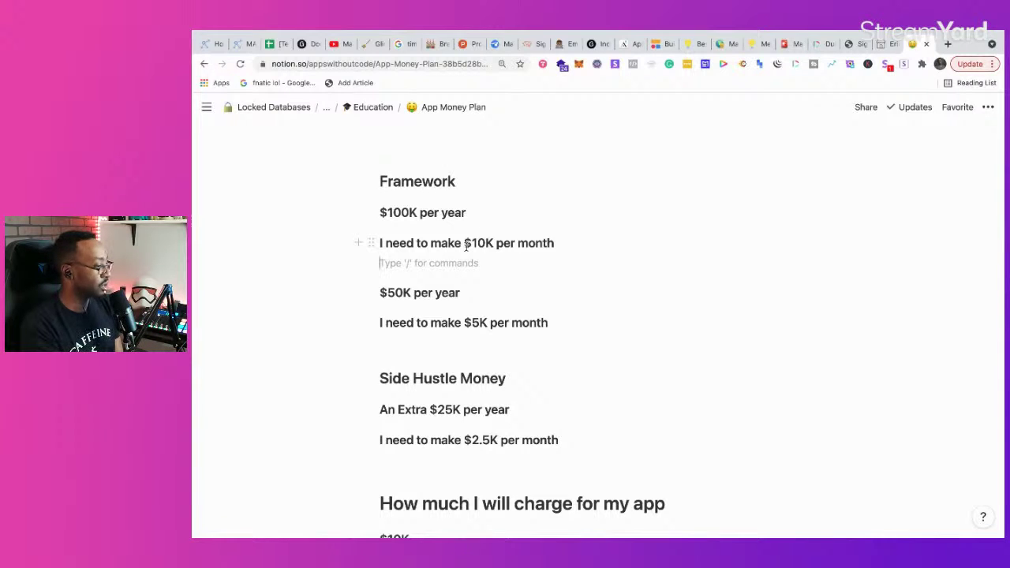
Step: Review the pricing tiers, then return to the '$100K next year' goal and opening questions
scroll(421, 329, down, 1)
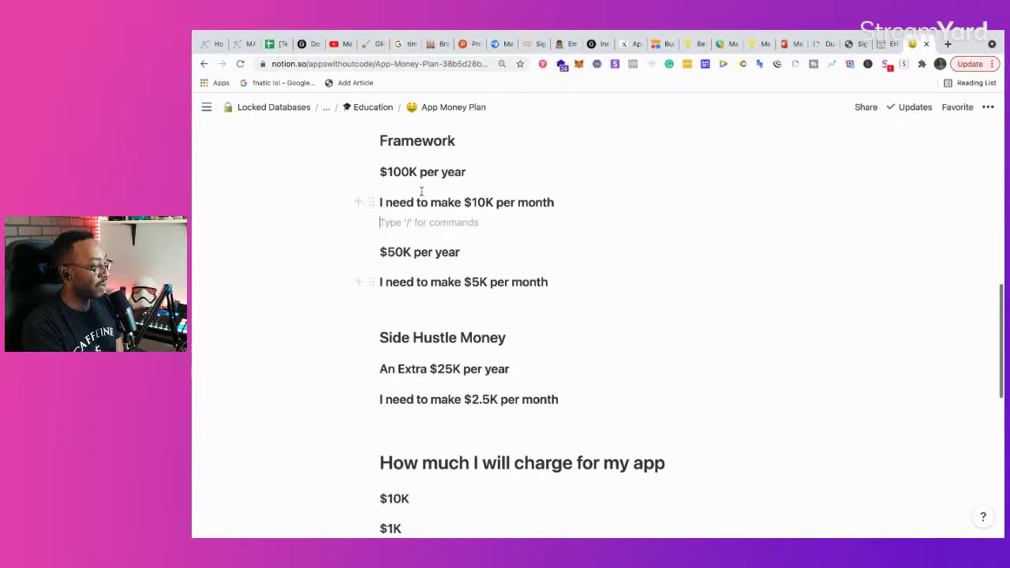
scroll(403, 207, up, 1)
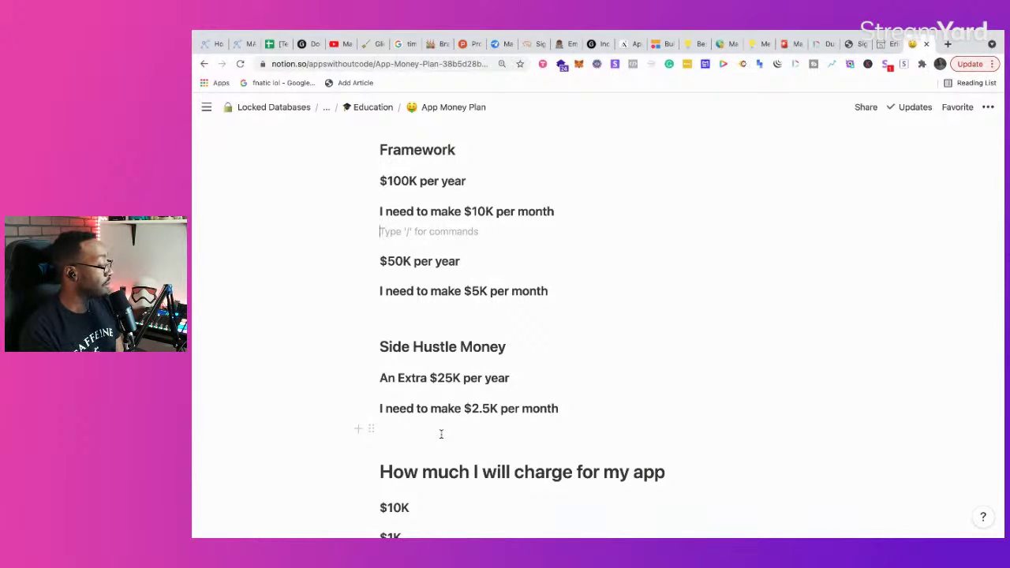
scroll(442, 433, down, 5)
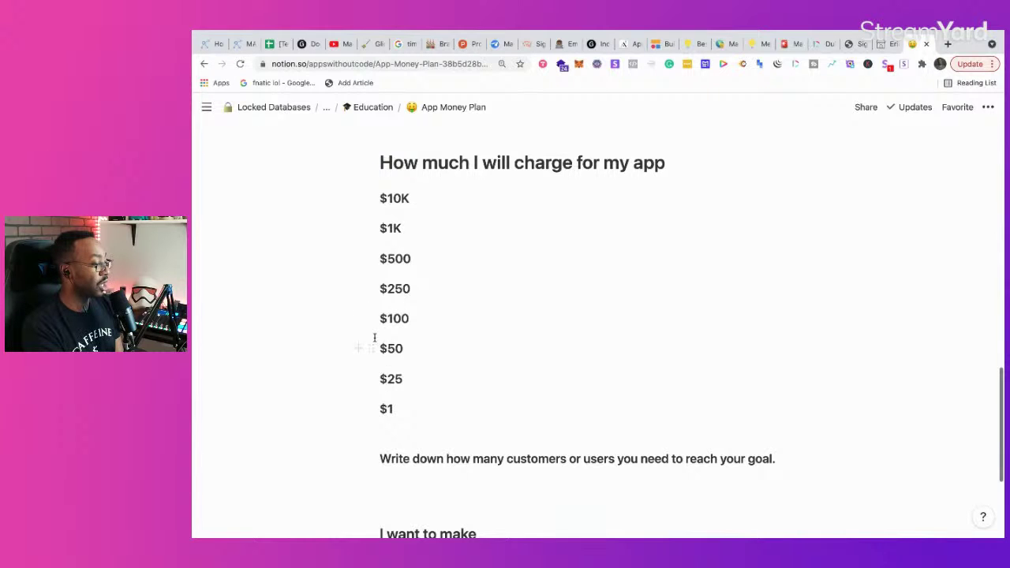
scroll(375, 349, up, 5)
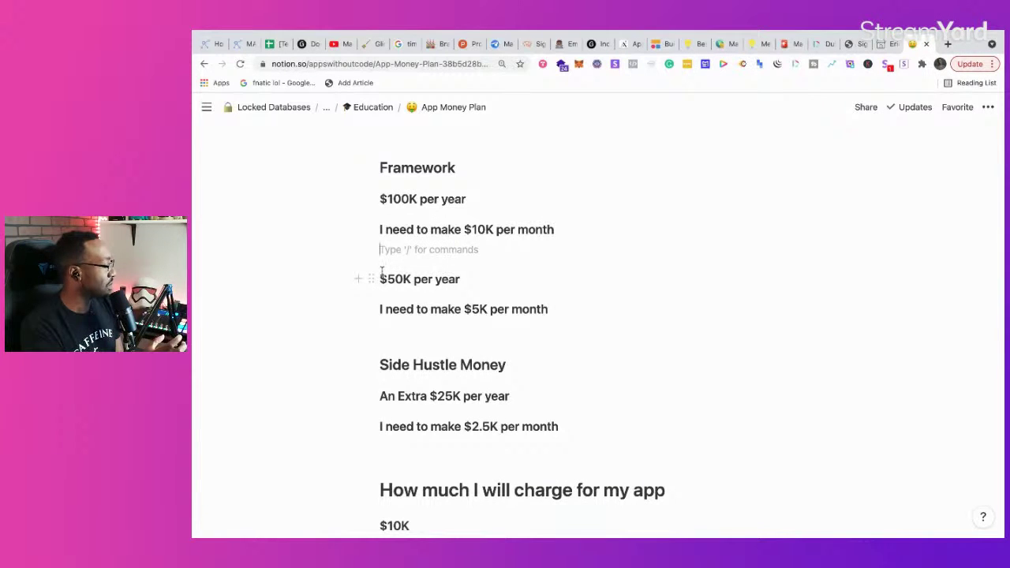
scroll(381, 271, down, 5)
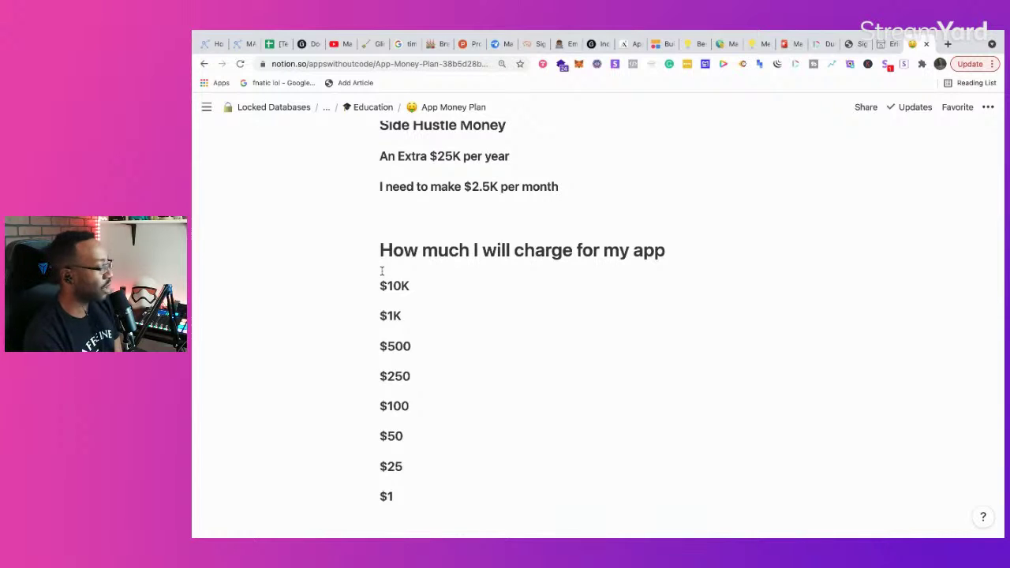
scroll(381, 270, down, 3)
scroll(381, 271, down, 4)
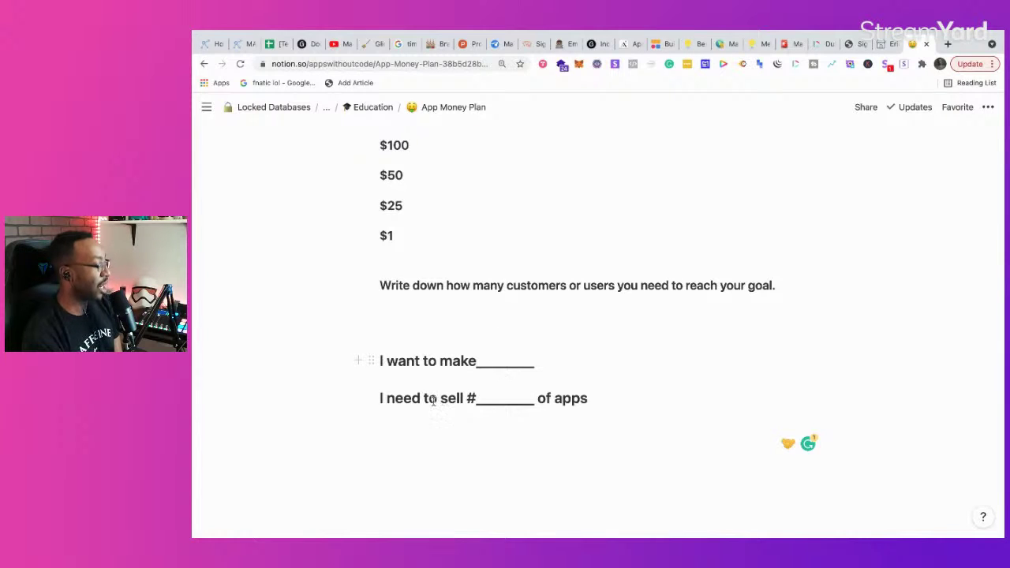
scroll(544, 391, up, 10)
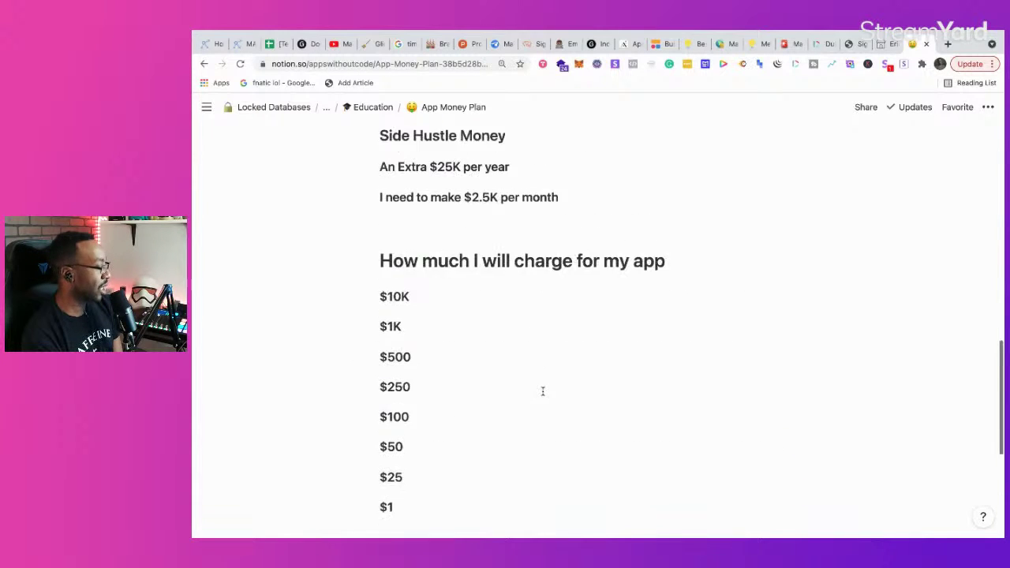
scroll(543, 391, up, 5)
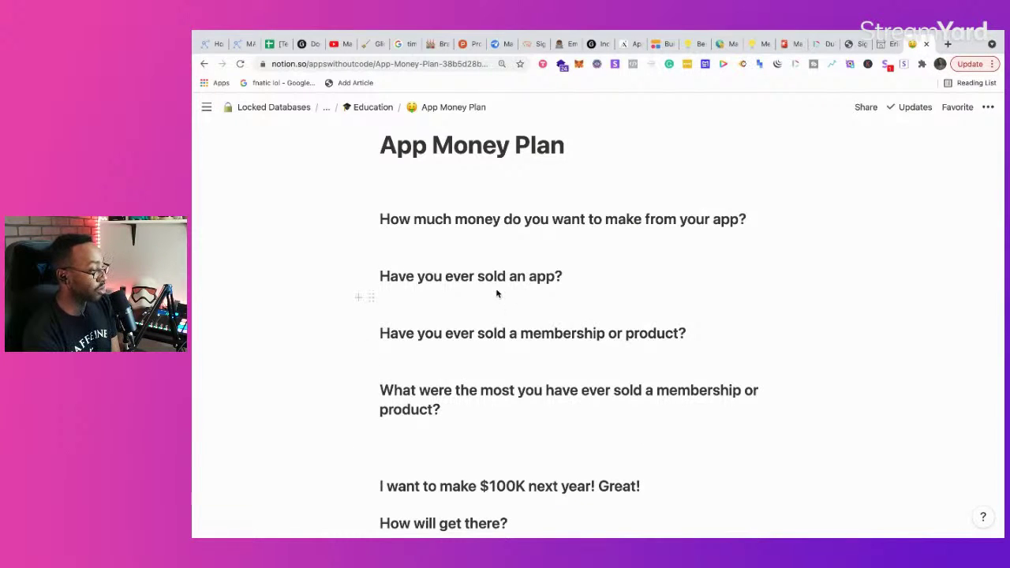
Step: Switch to Brandfactoryinc and open the [Resource] Weekly Business Checkin favourite
mouse_move(207, 107)
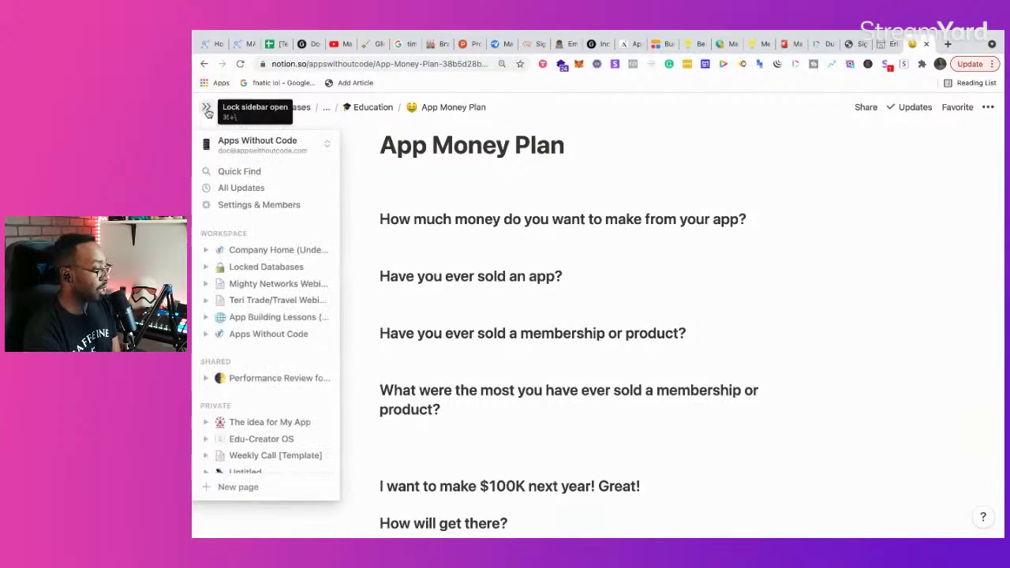
click(253, 142)
click(255, 189)
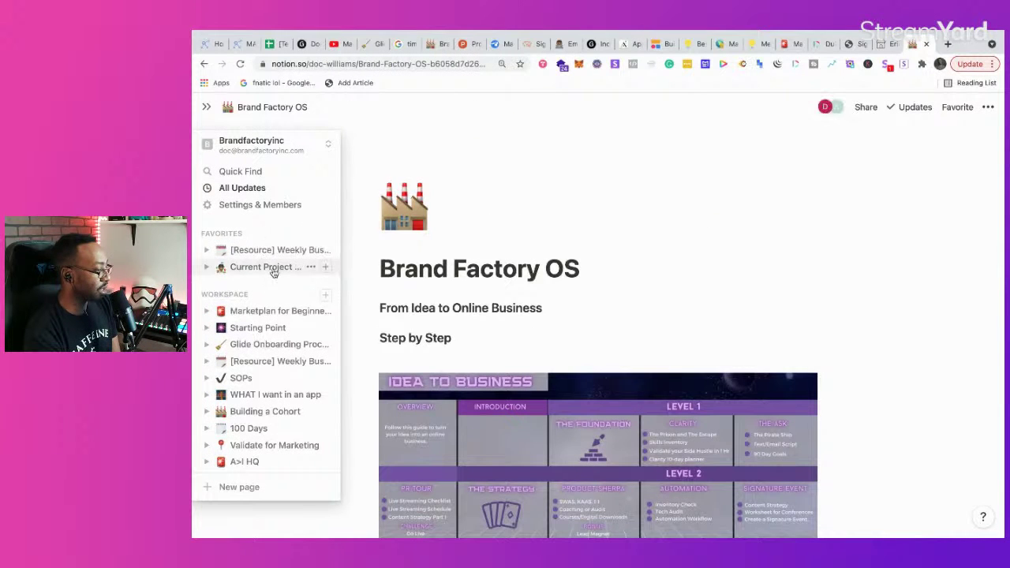
click(271, 255)
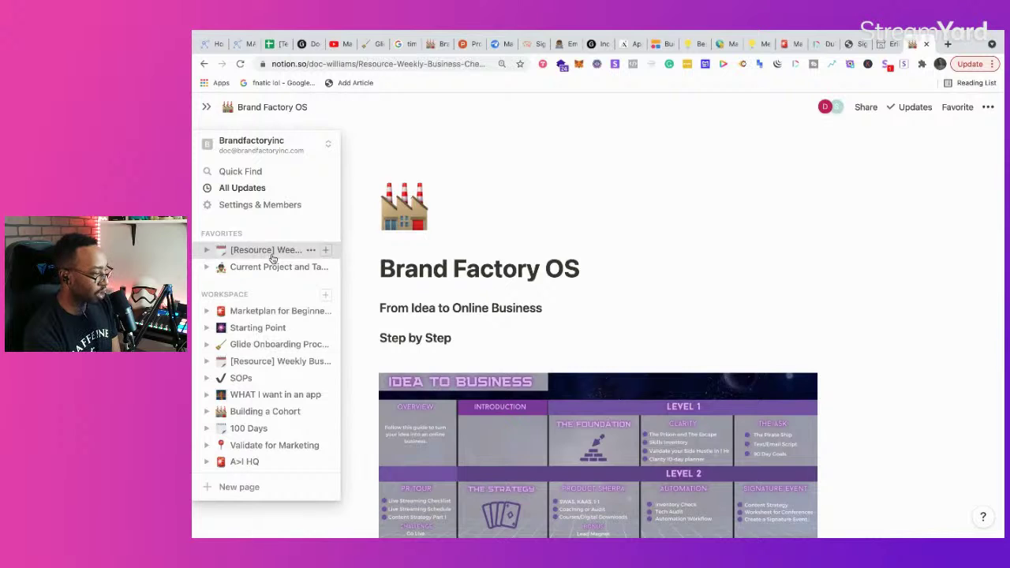
scroll(536, 320, down, 1)
scroll(536, 320, down, 1)
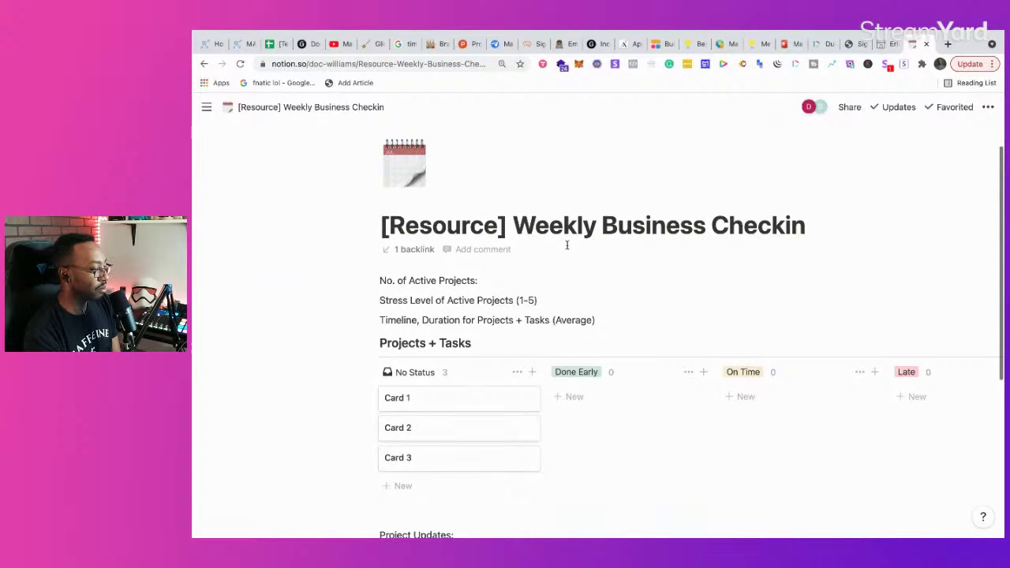
scroll(567, 245, down, 3)
scroll(566, 271, up, 3)
scroll(568, 272, down, 3)
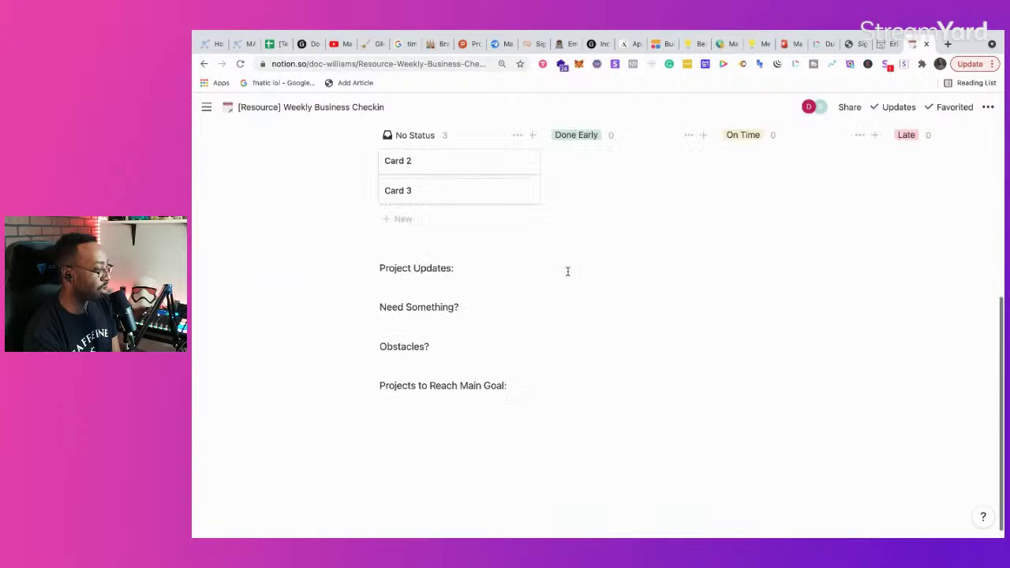
scroll(567, 272, up, 4)
scroll(568, 268, down, 2)
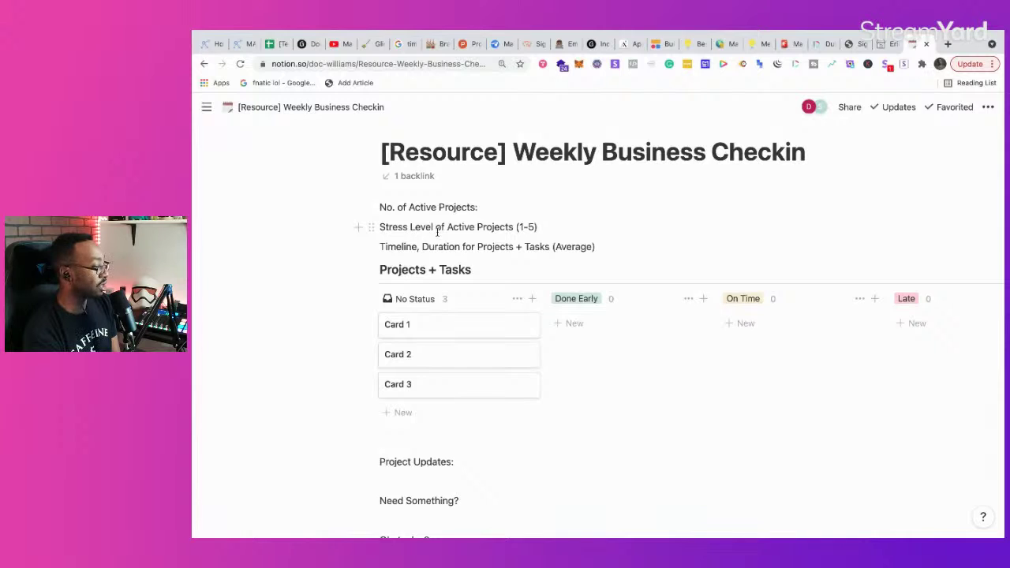
scroll(482, 229, down, 1)
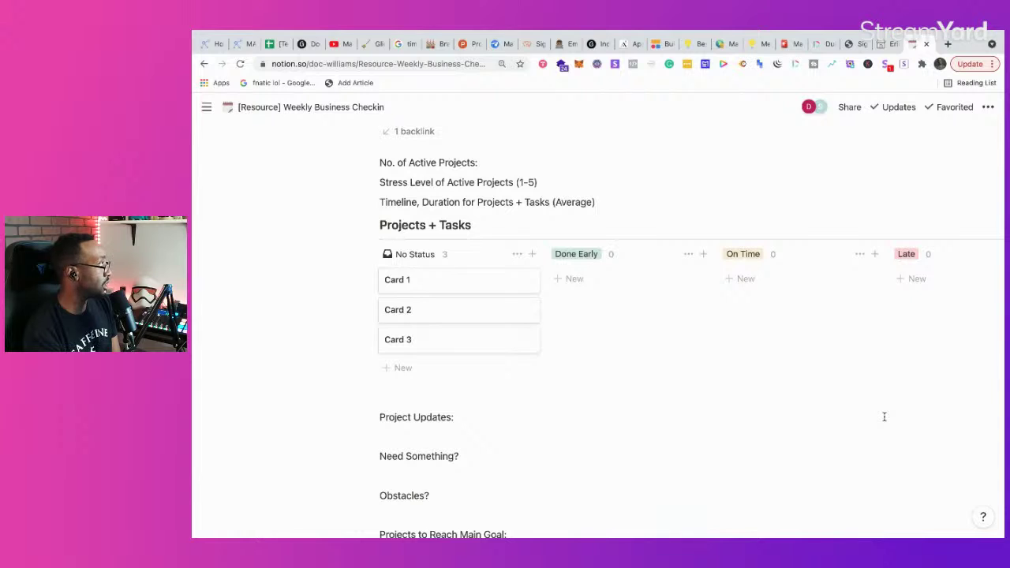
scroll(822, 422, down, 4)
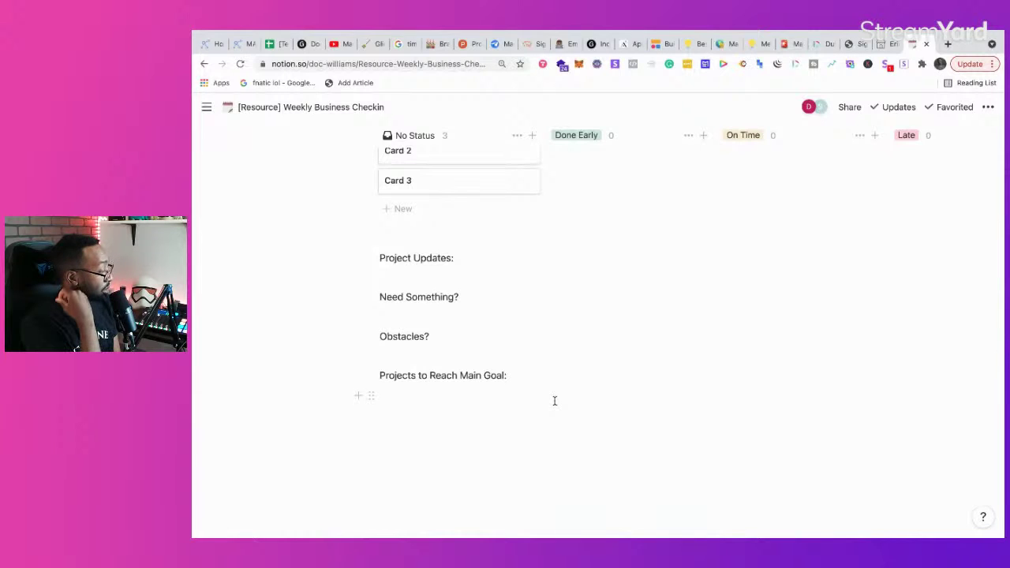
scroll(555, 401, up, 5)
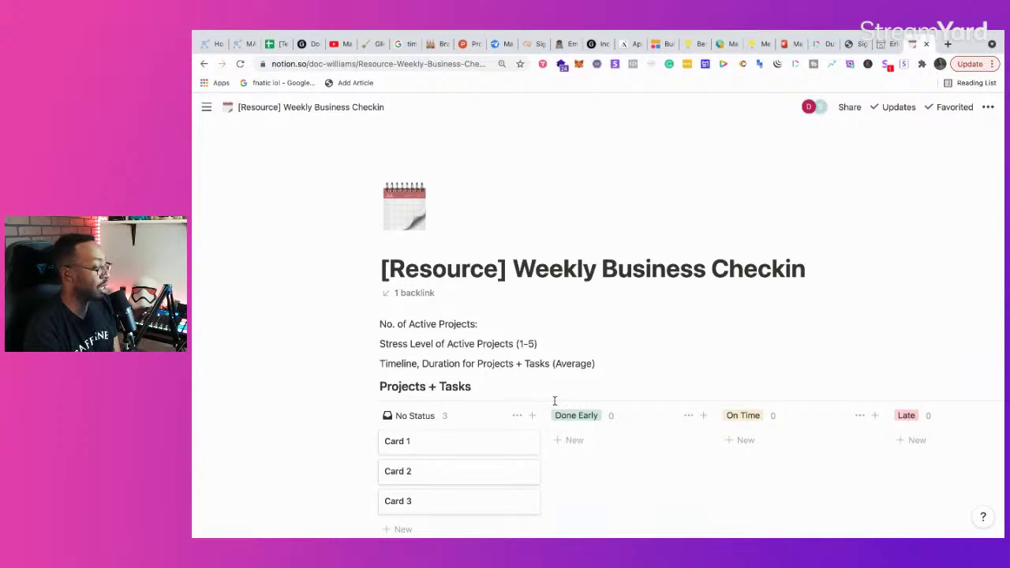
scroll(439, 350, down, 5)
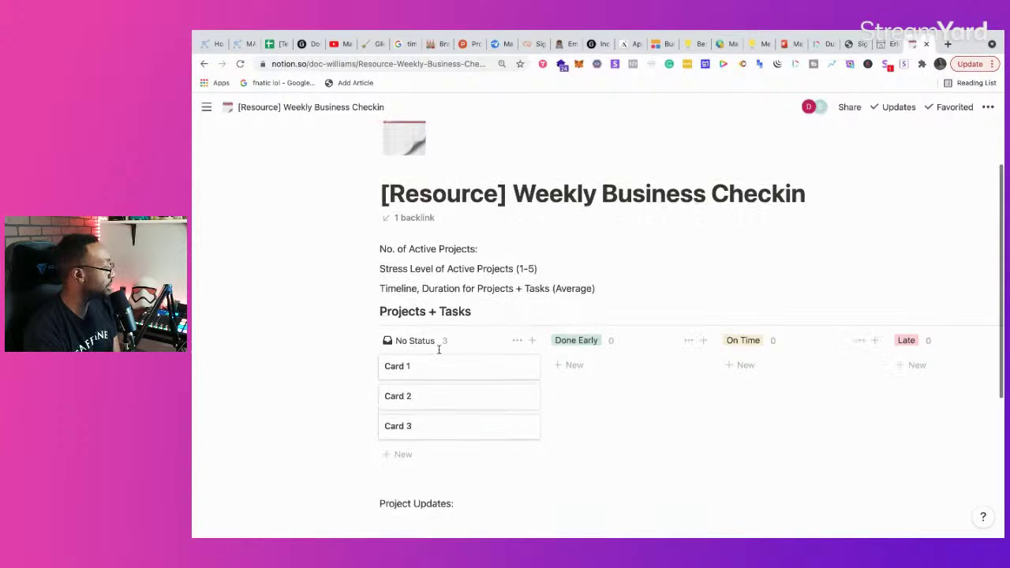
scroll(439, 349, up, 3)
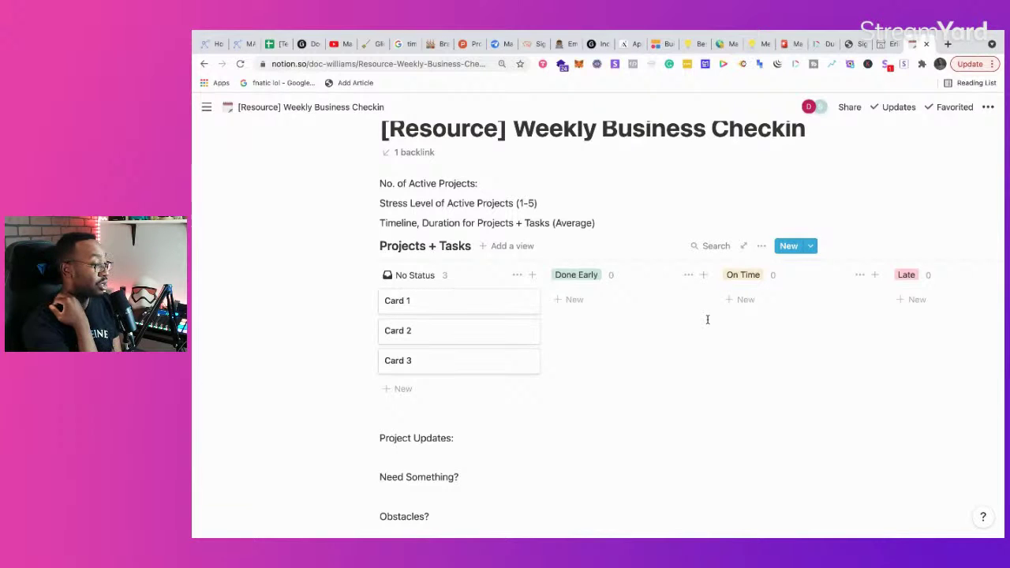
scroll(474, 328, up, 3)
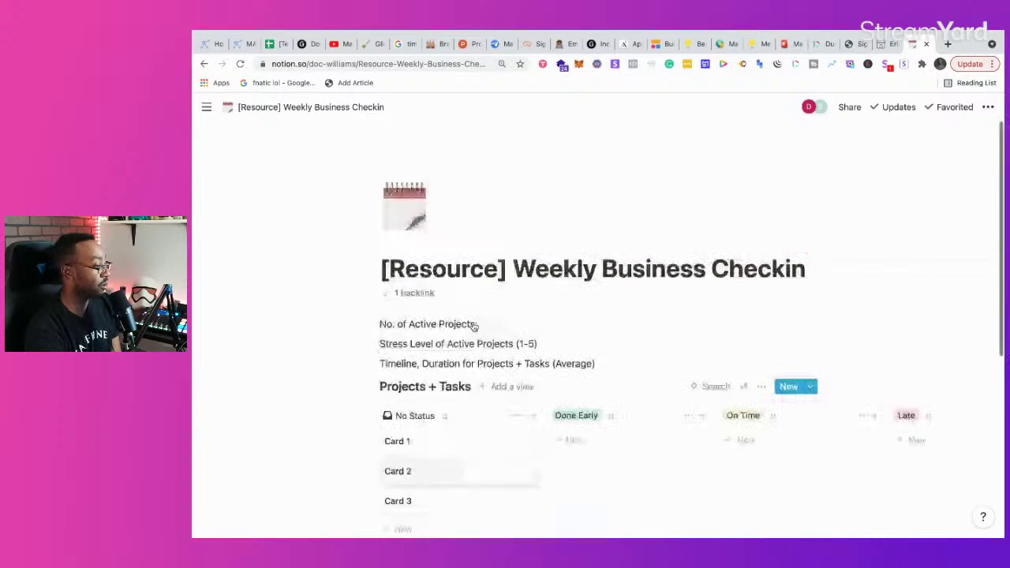
mouse_move(199, 225)
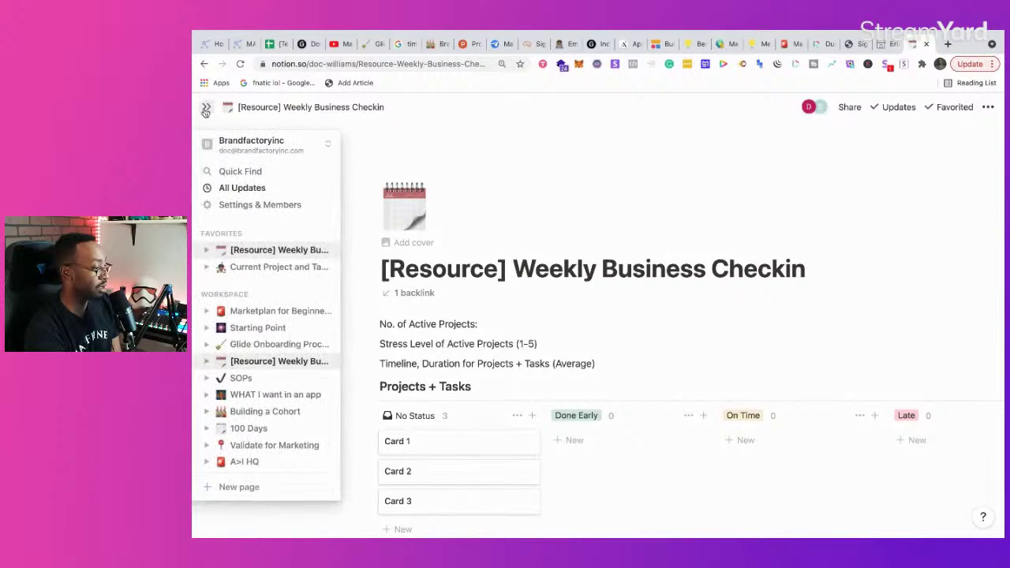
Step: Search 'OS' in Quick Find, open Brand Factory OS and scroll to its BF OS board
click(240, 267)
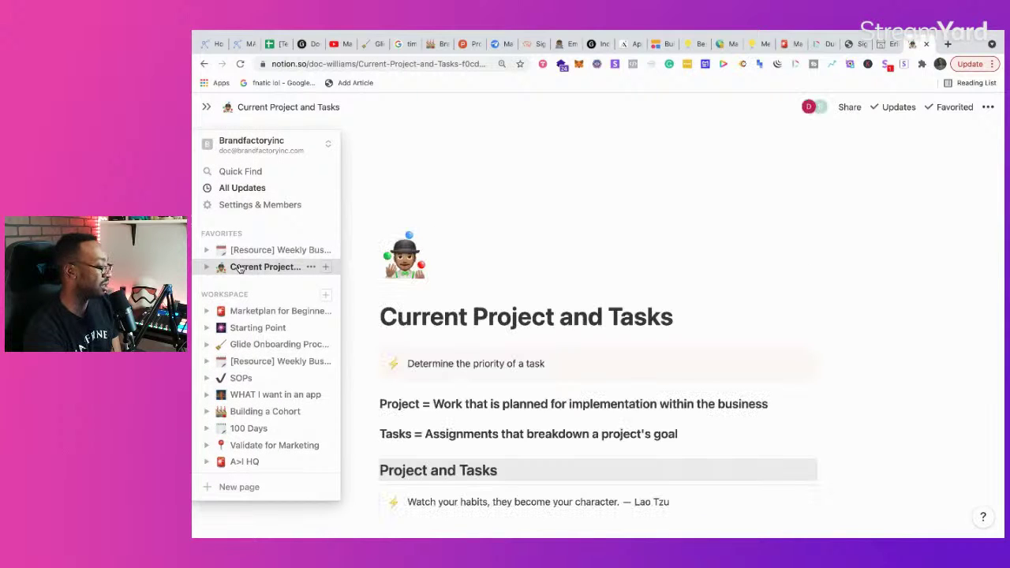
click(237, 171)
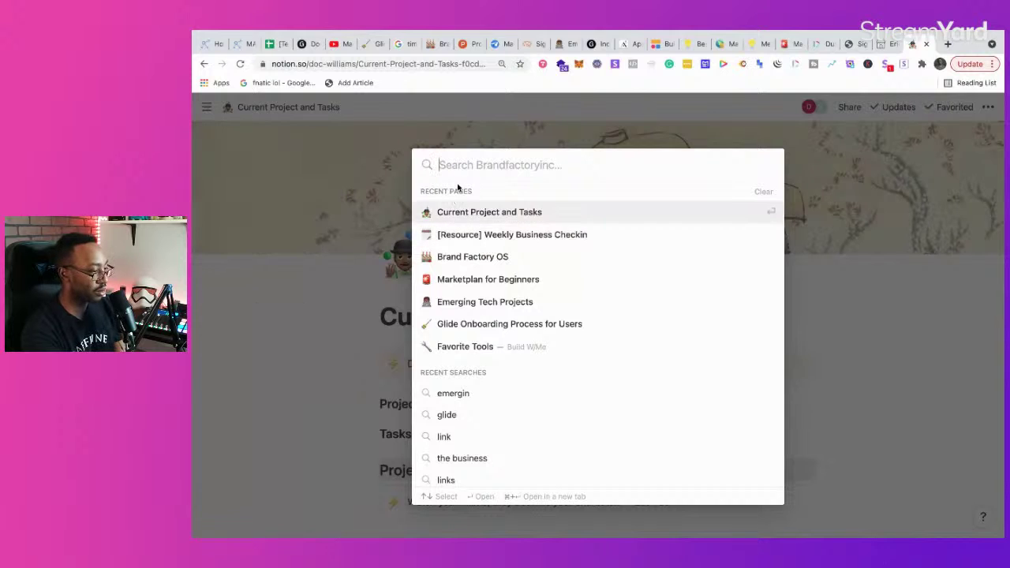
text(br)
key(BackSpace)
key(BackSpace)
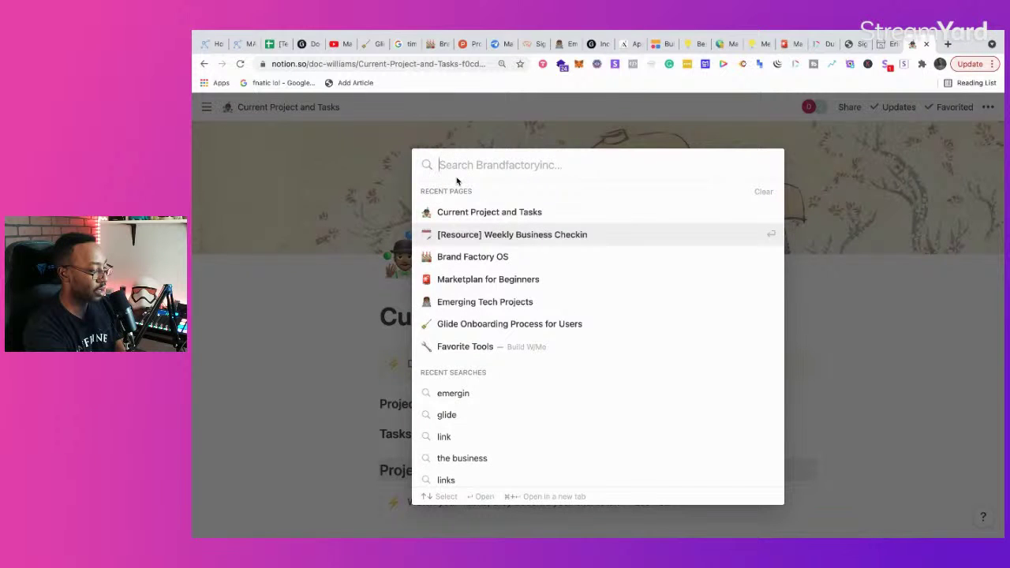
text(OS)
click(490, 211)
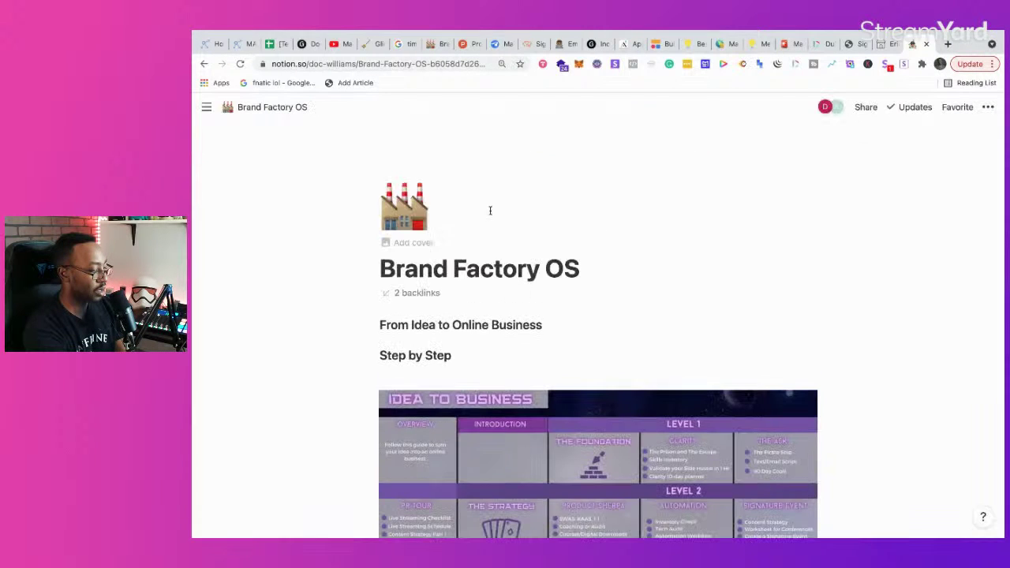
scroll(647, 419, down, 3)
scroll(648, 417, down, 4)
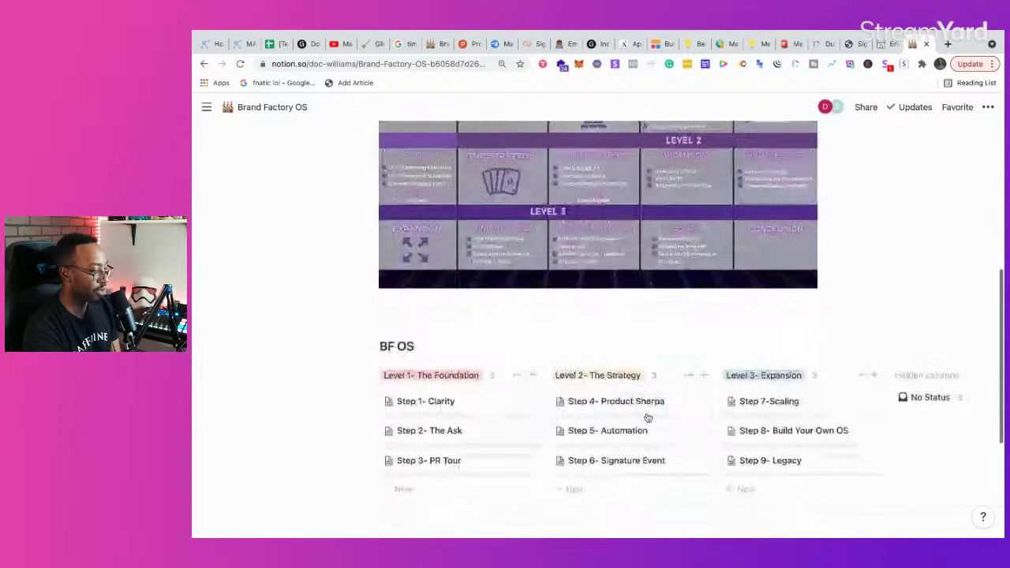
click(604, 390)
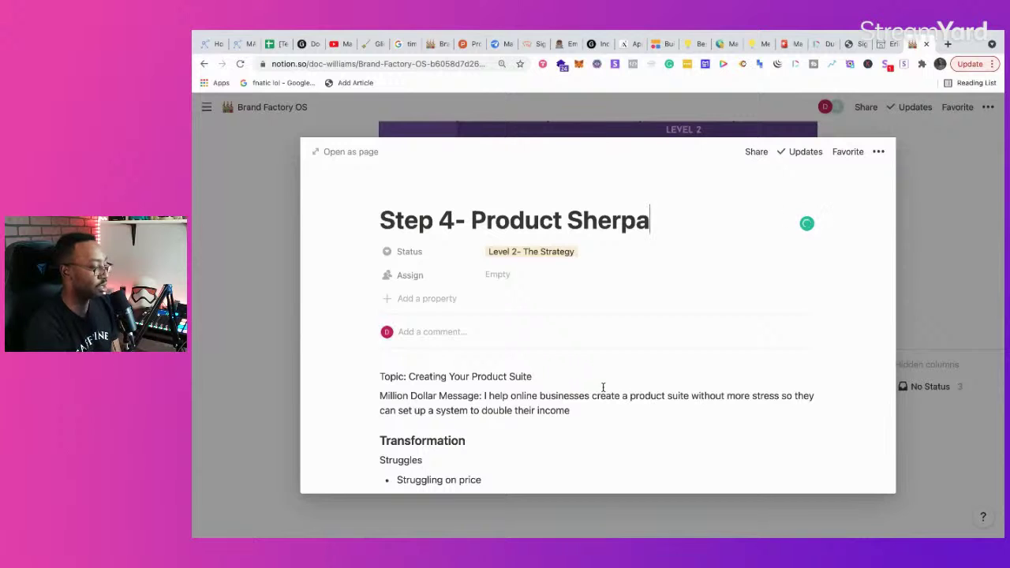
scroll(594, 351, down, 3)
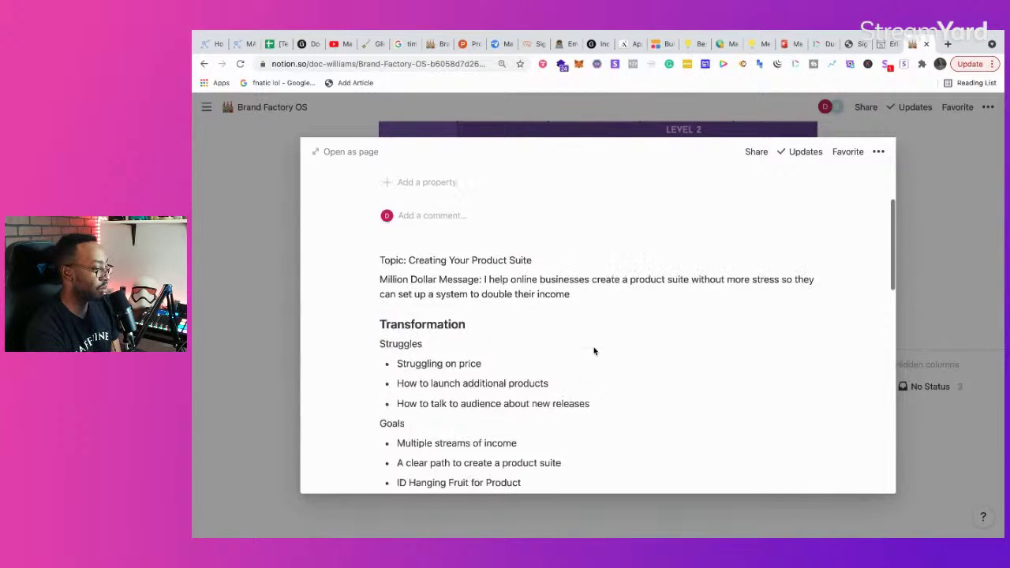
scroll(503, 293, down, 4)
scroll(505, 303, down, 2)
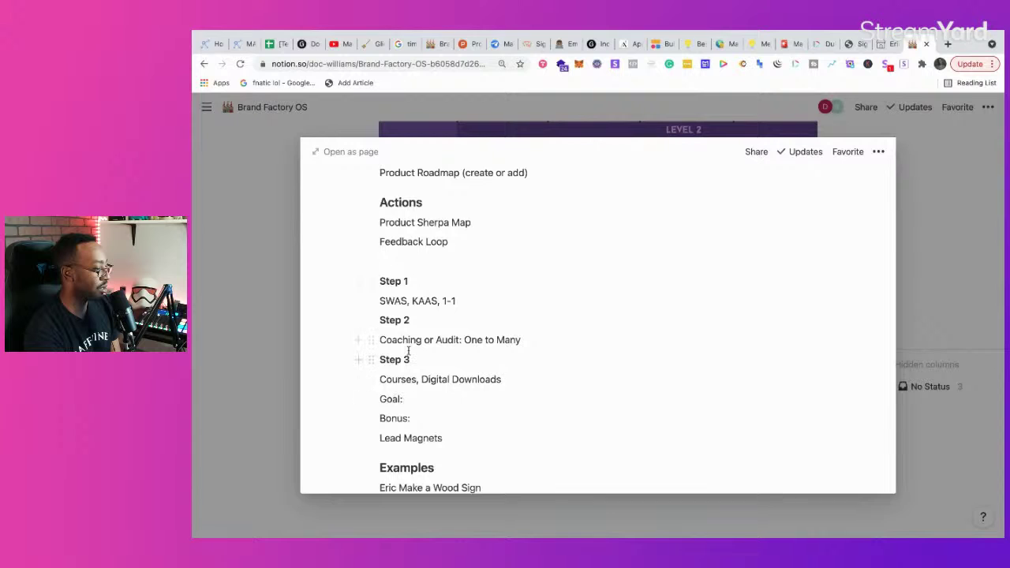
scroll(409, 348, down, 4)
scroll(408, 347, up, 8)
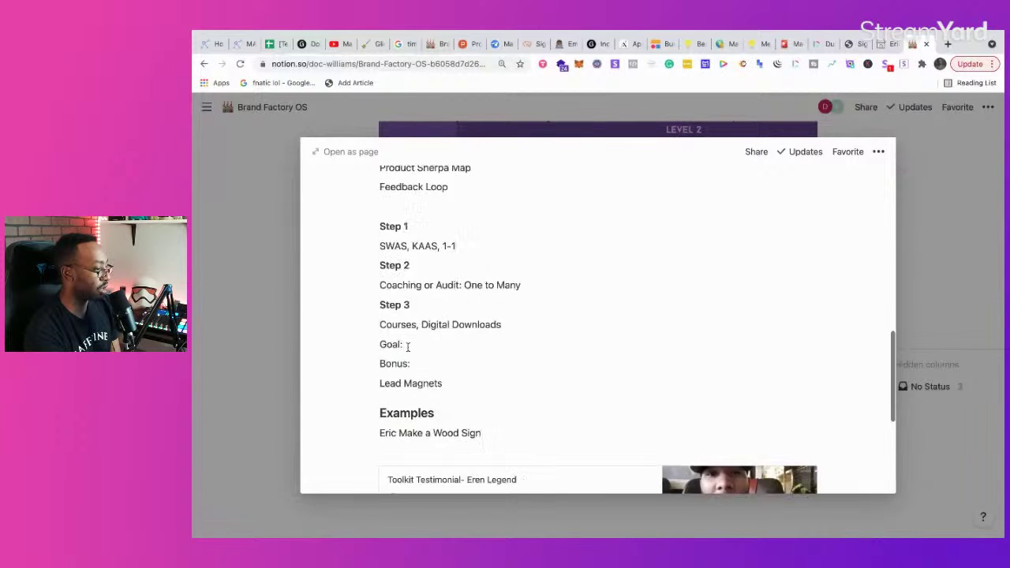
scroll(408, 347, down, 1)
scroll(426, 344, up, 2)
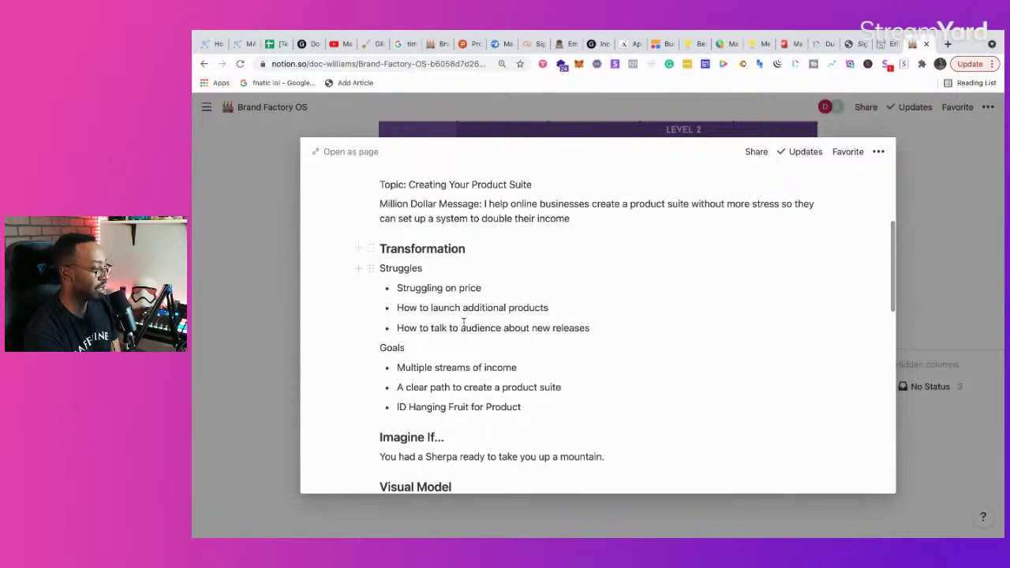
scroll(474, 337, down, 4)
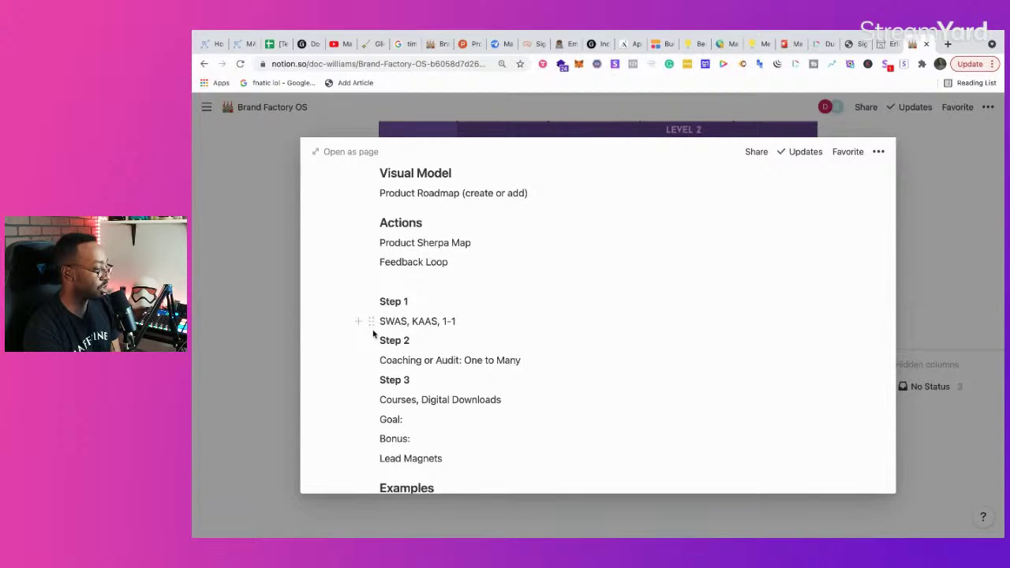
scroll(429, 345, down, 1)
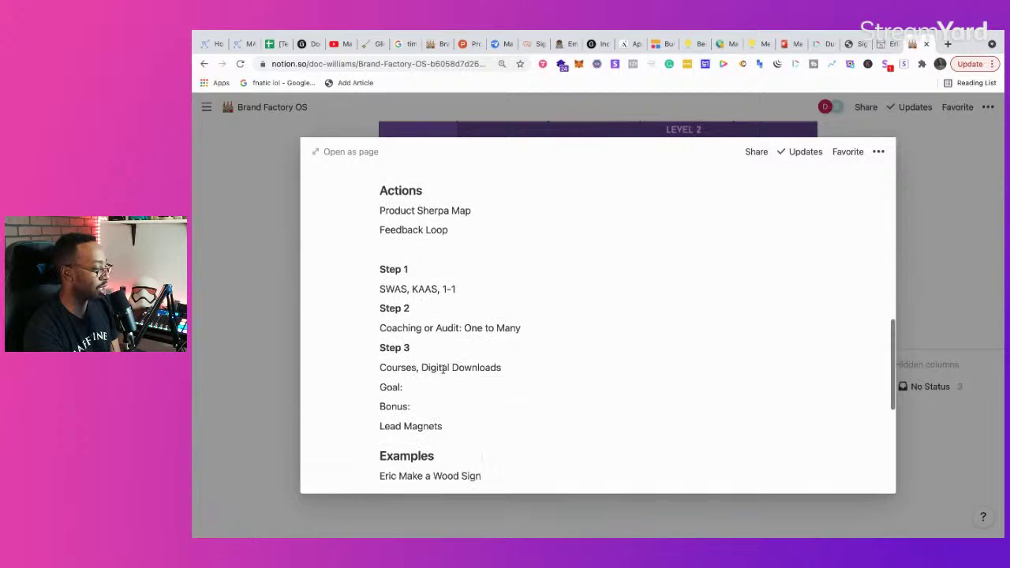
scroll(431, 406, up, 5)
scroll(432, 416, up, 5)
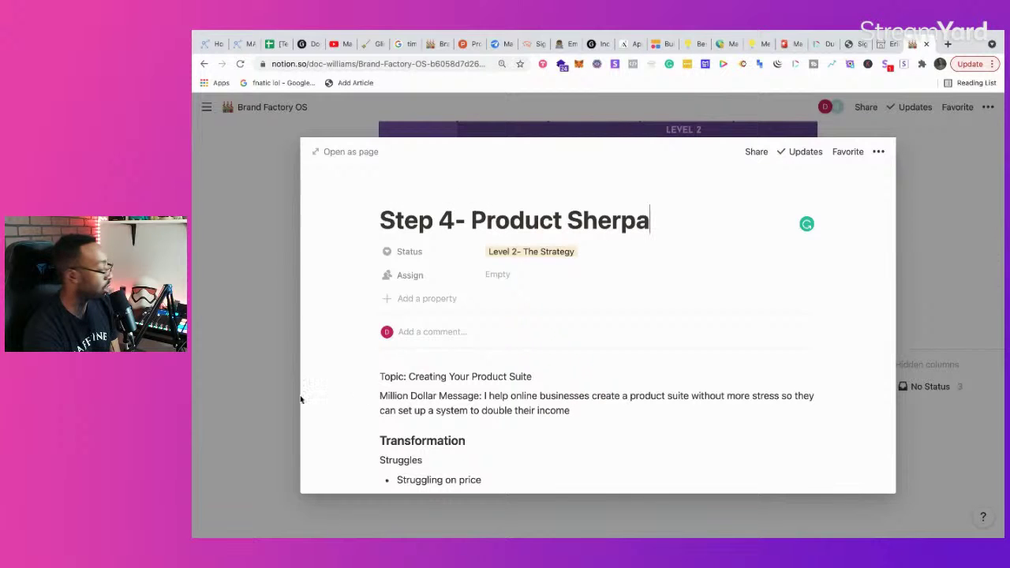
click(270, 406)
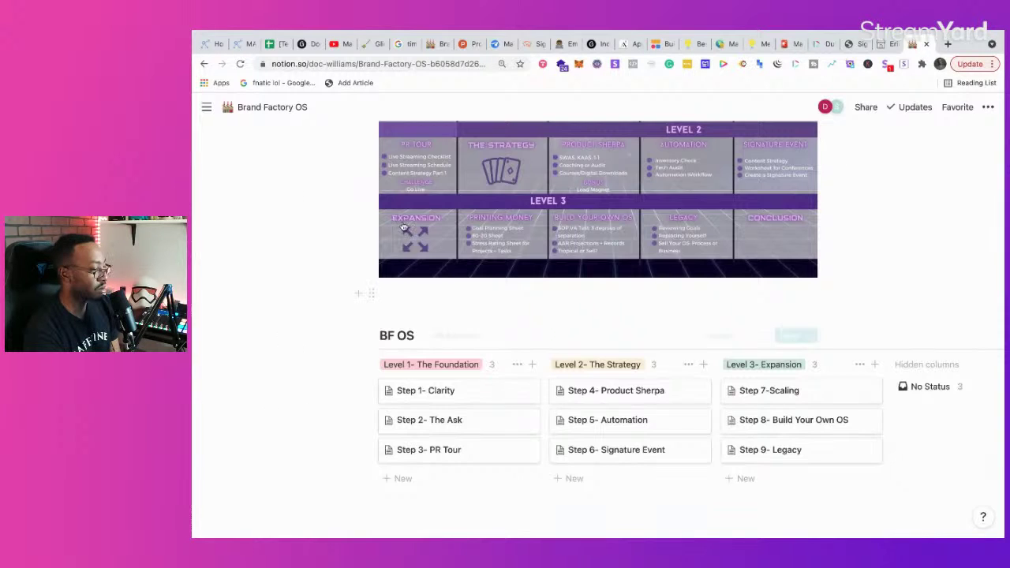
scroll(577, 293, up, 4)
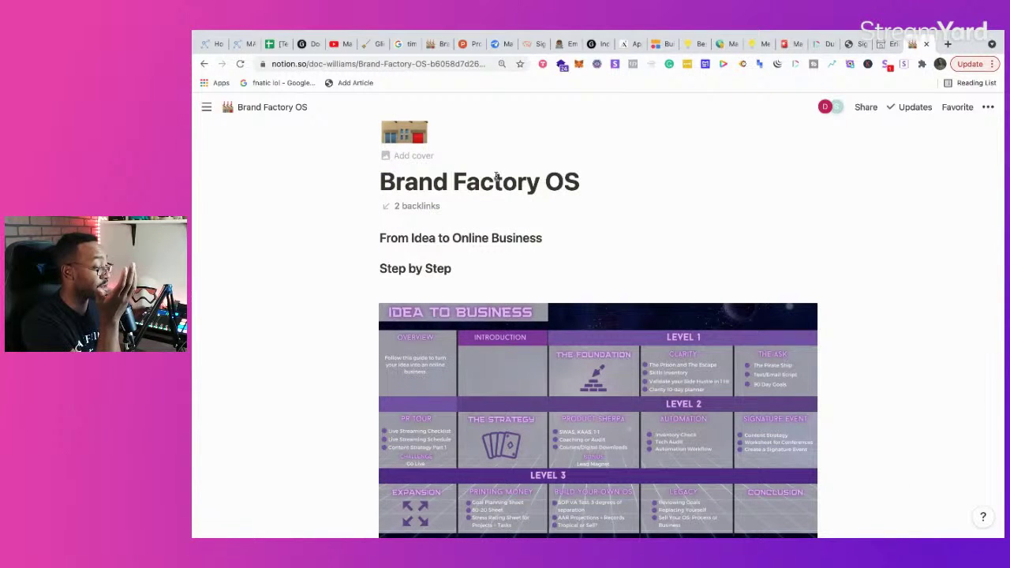
scroll(497, 177, down, 4)
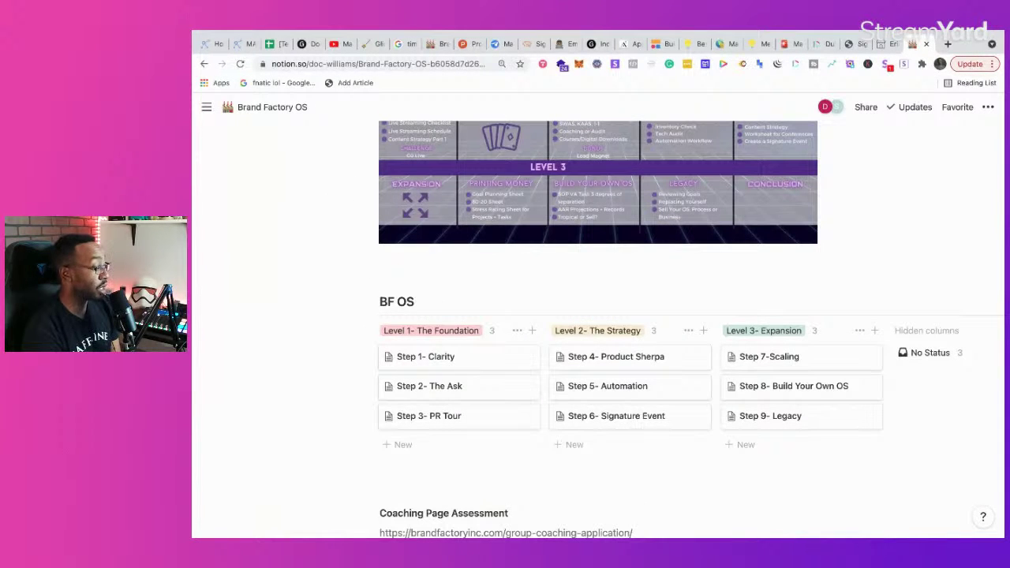
mouse_move(208, 115)
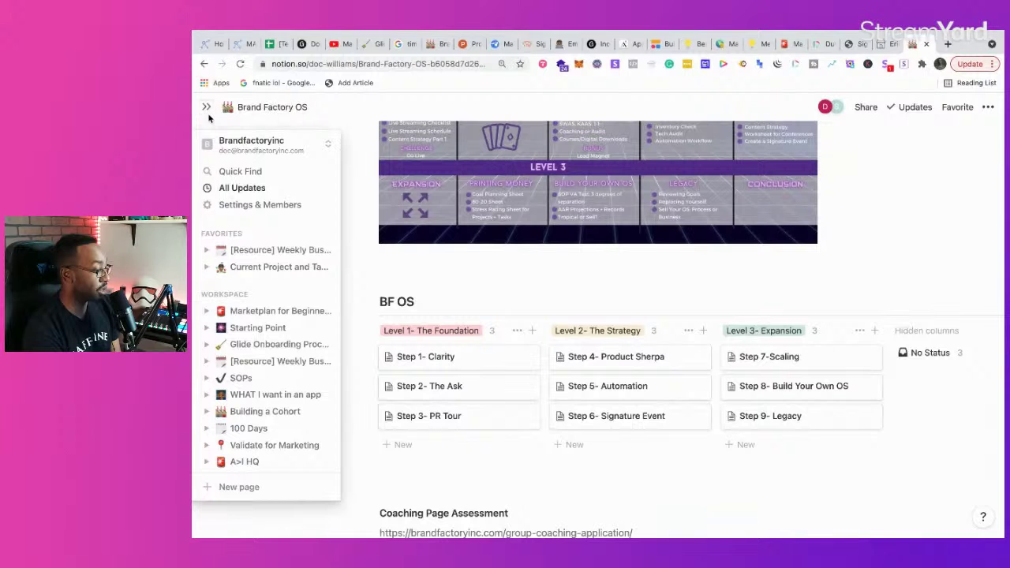
Step: Open the Current Project and Tasks page and look through it
click(251, 268)
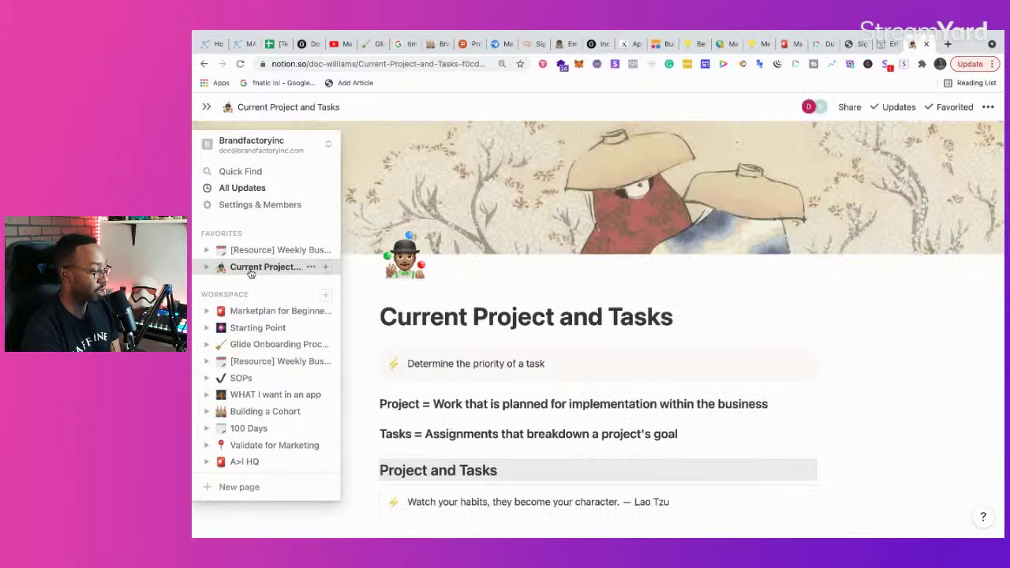
scroll(480, 332, down, 5)
scroll(474, 300, up, 5)
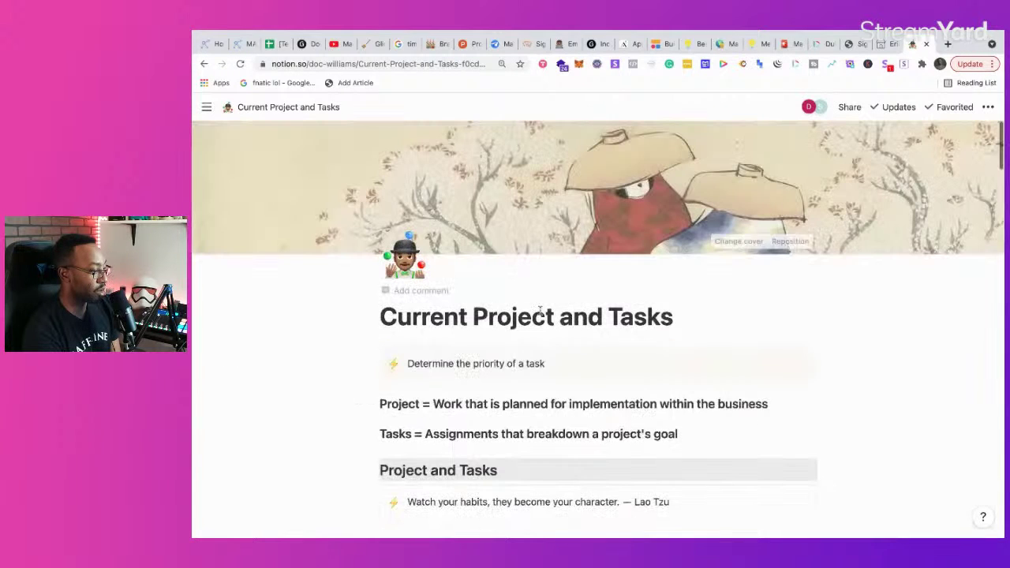
scroll(526, 309, down, 5)
scroll(526, 309, down, 10)
scroll(653, 334, down, 15)
scroll(653, 338, up, 4)
scroll(653, 338, up, 15)
scroll(653, 338, down, 5)
scroll(654, 338, up, 10)
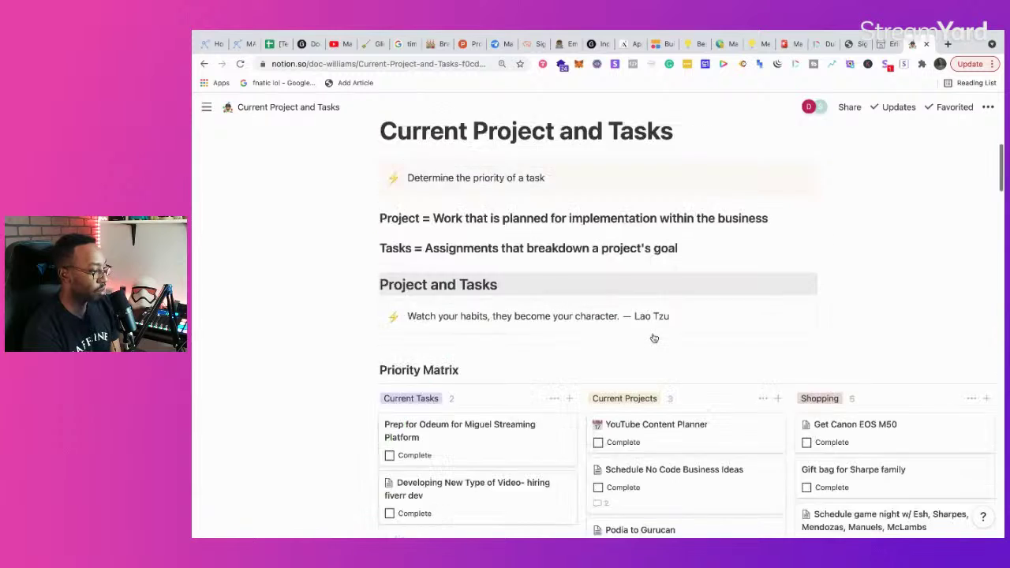
scroll(654, 338, up, 3)
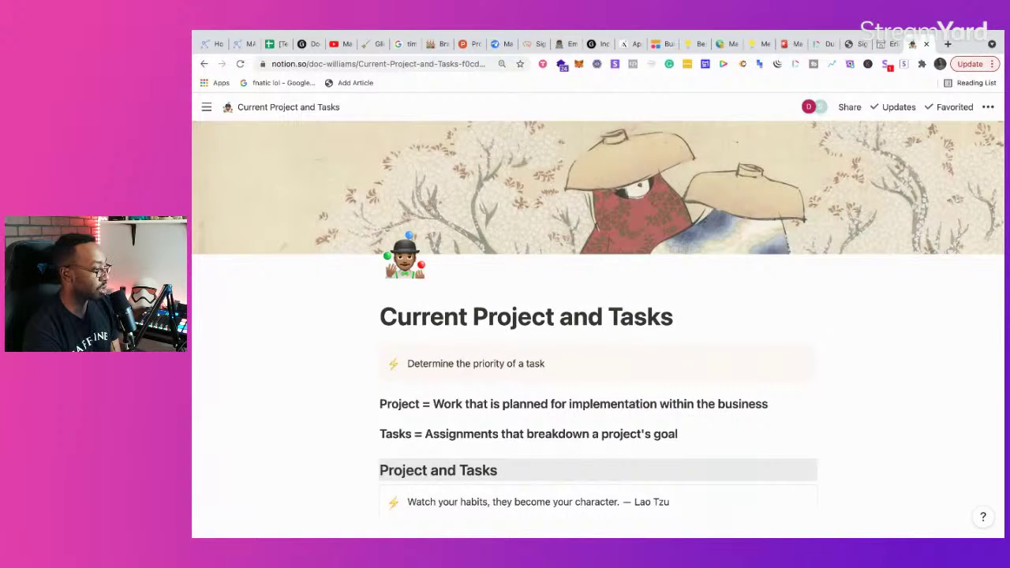
Step: Open the [Resource] Weekly Business Checkin page from the sidebar
mouse_move(207, 105)
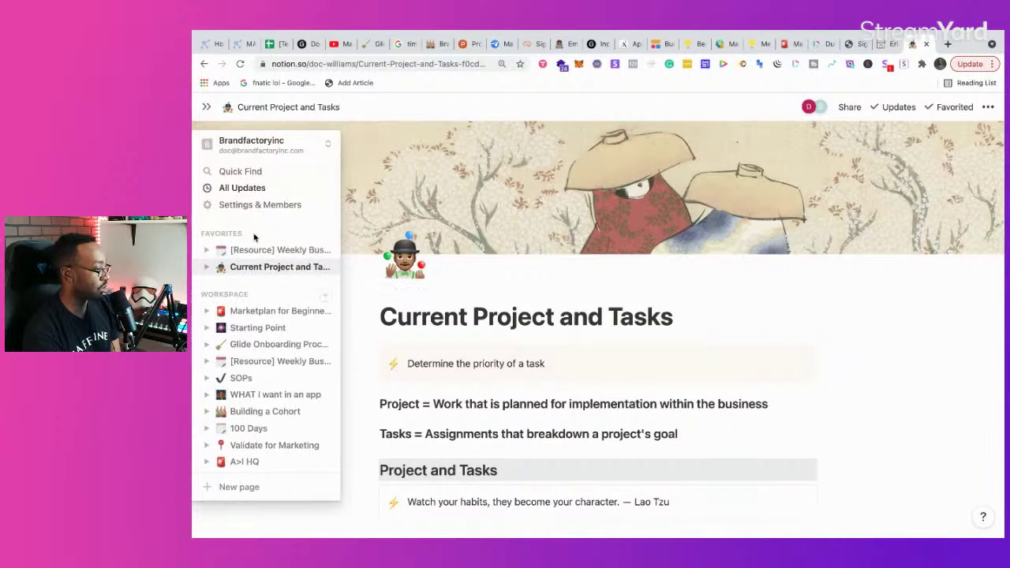
click(256, 249)
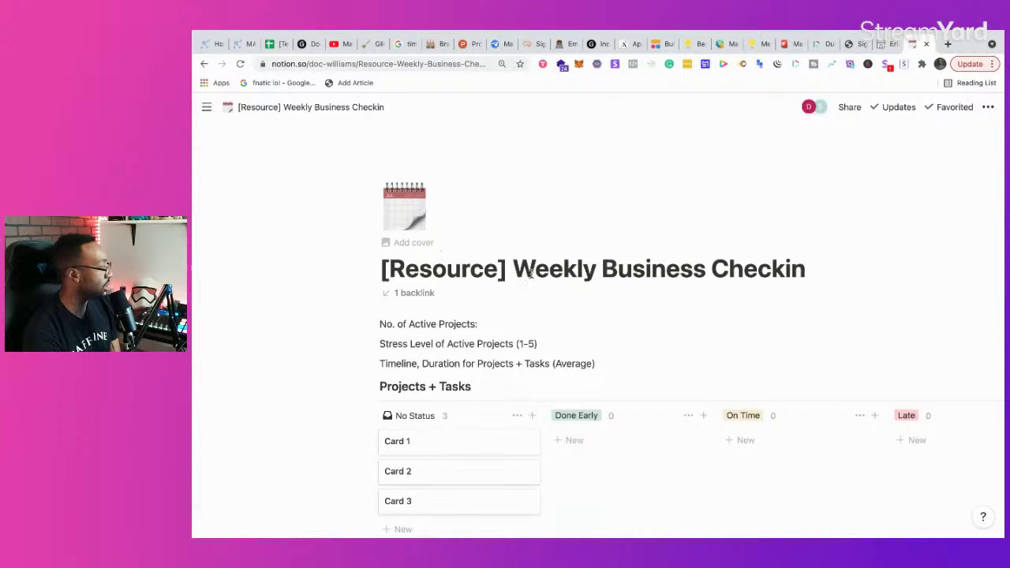
mouse_move(203, 127)
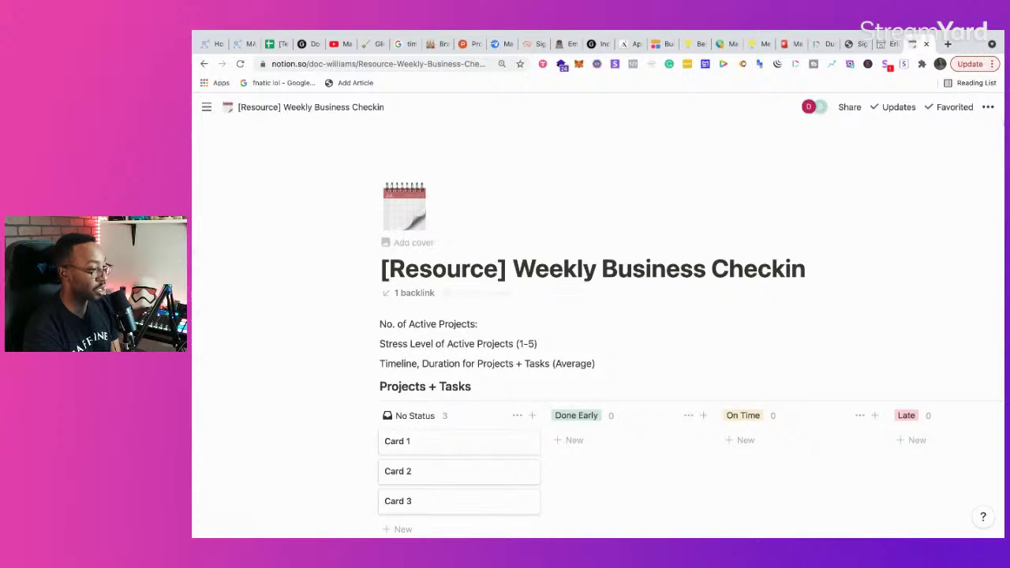
Step: Search 'salesflare' in a new tab and open the salesflare.com homepage
click(949, 45)
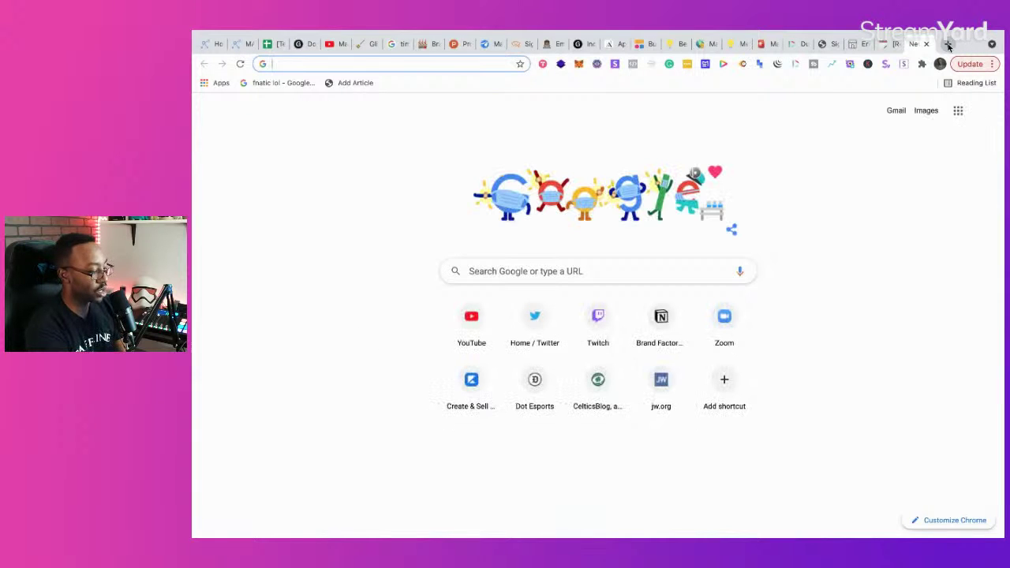
text(salesflare)
key(Return)
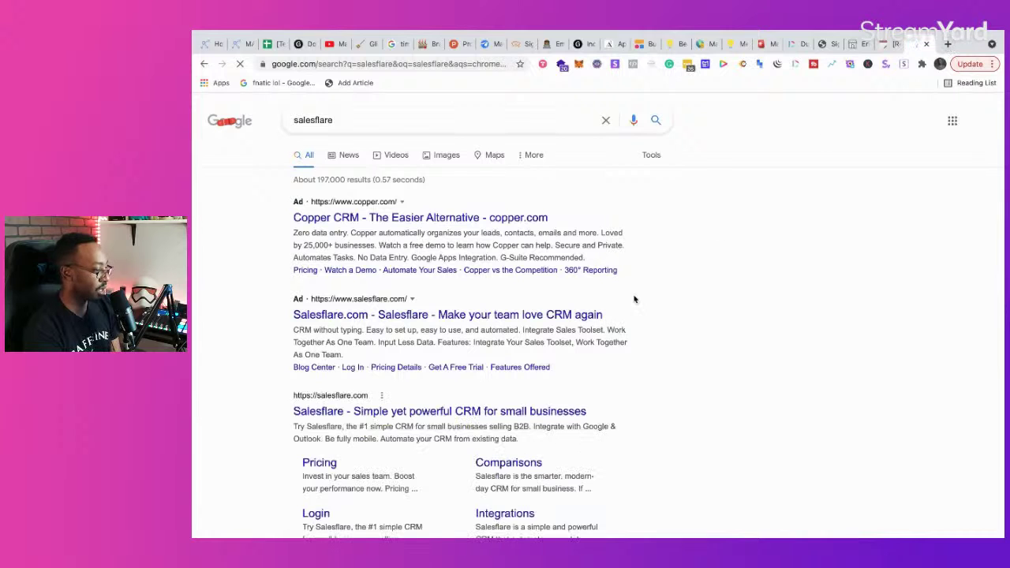
click(421, 415)
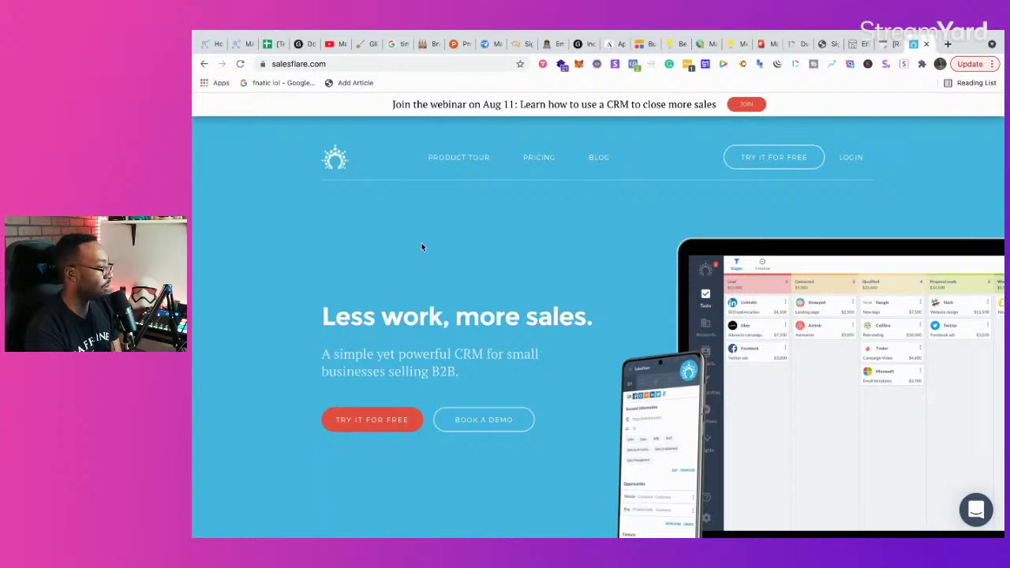
Step: Open MarketPlan's new beta plan as a Kanban board
click(234, 50)
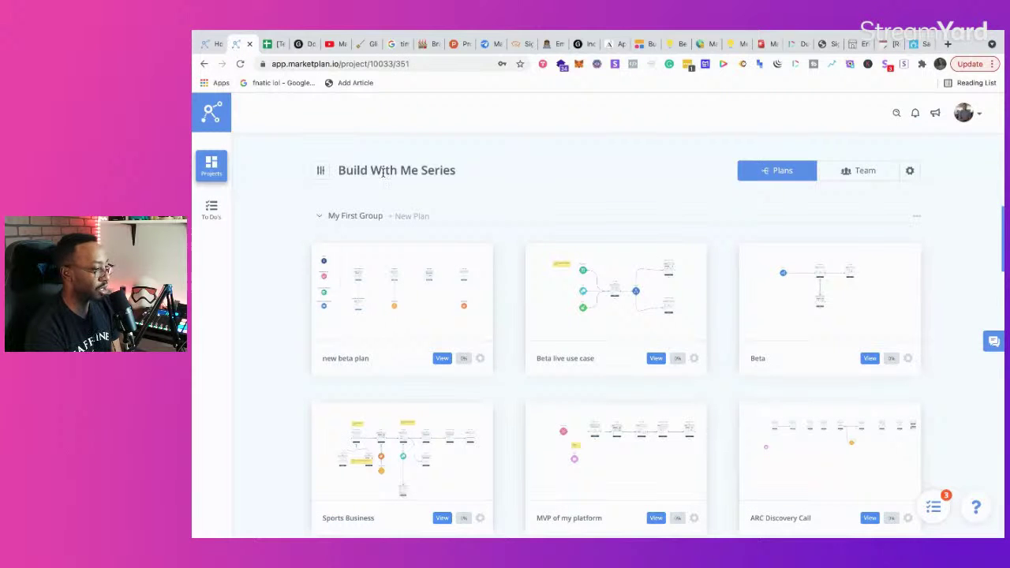
click(209, 43)
click(236, 44)
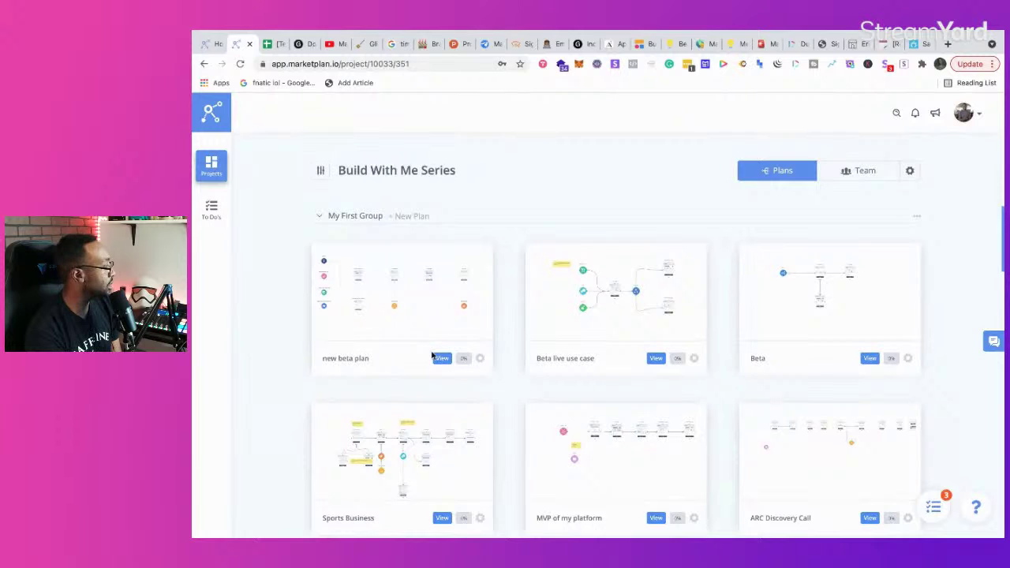
click(437, 359)
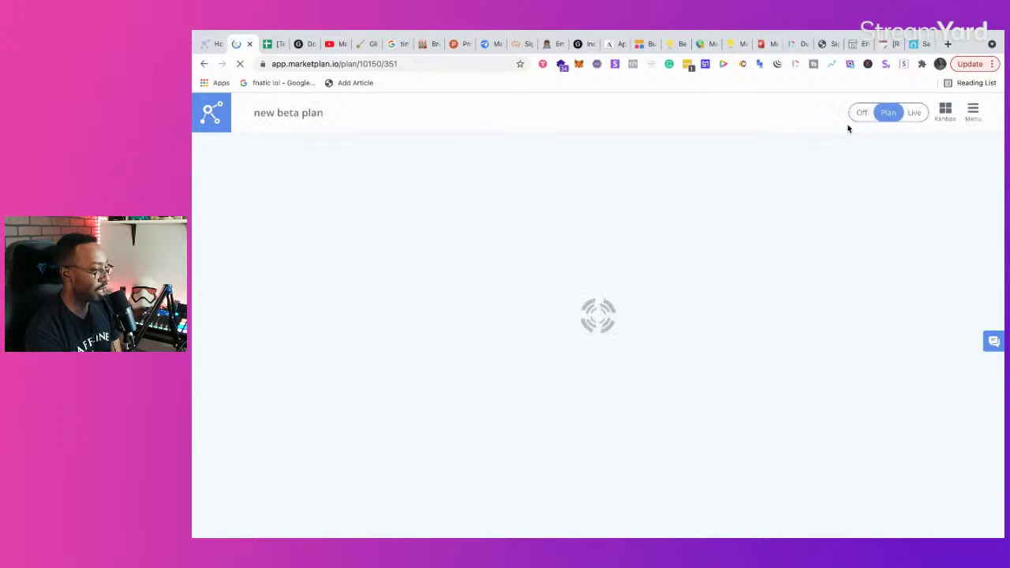
click(945, 113)
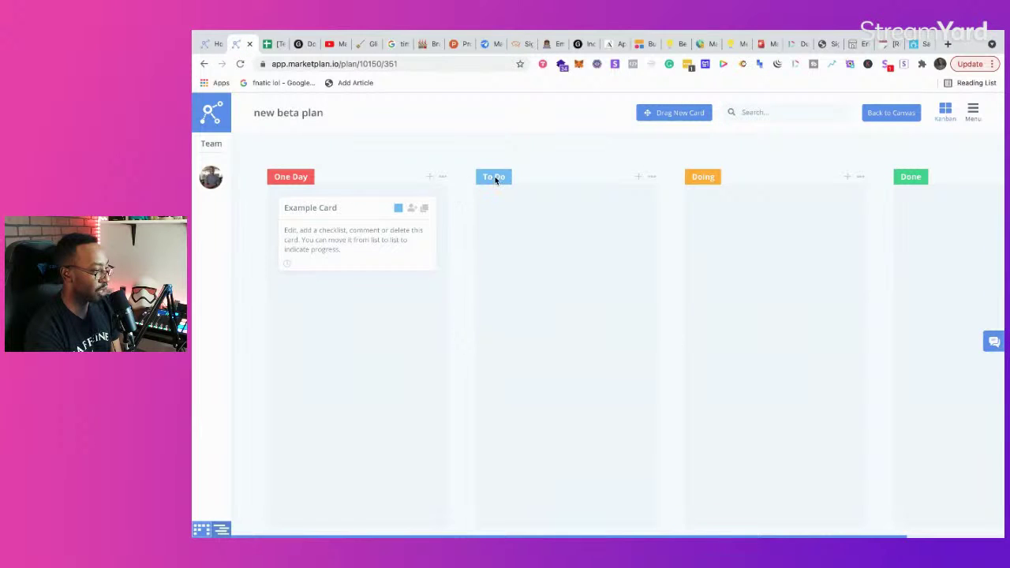
Step: Rename the One Day column to One, then return to the Notion check-in page
click(443, 179)
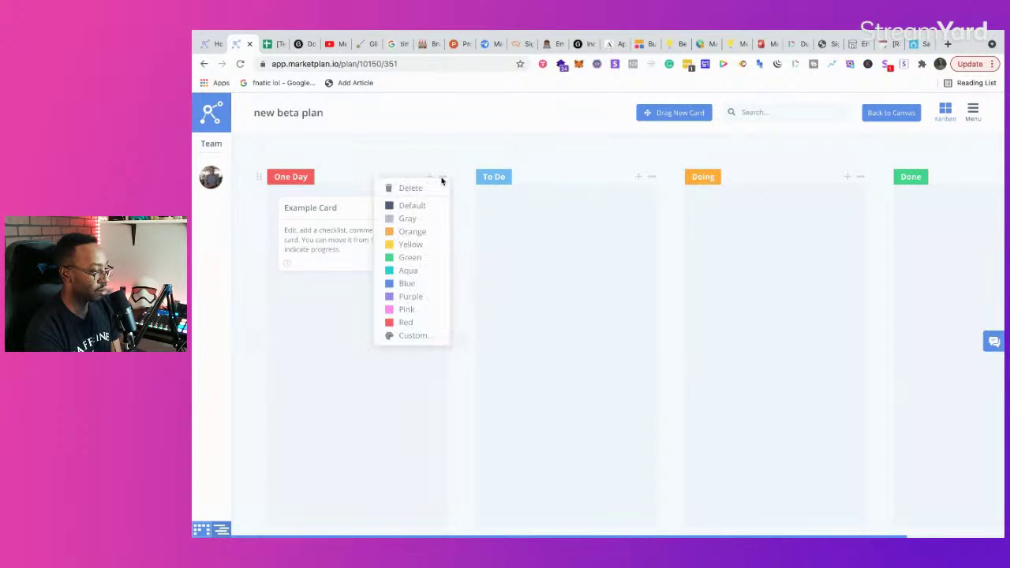
click(293, 178)
key(BackSpace)
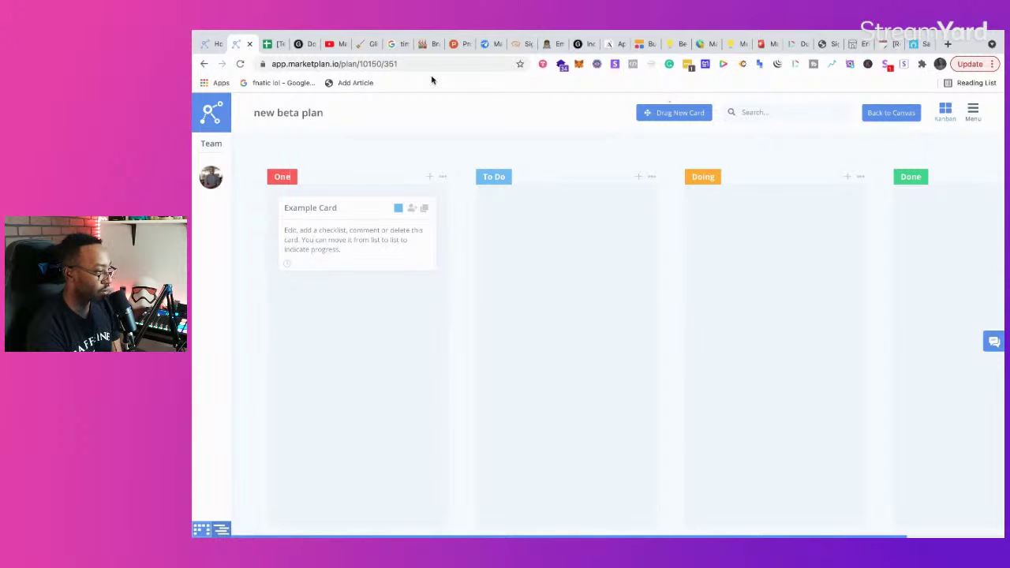
click(882, 45)
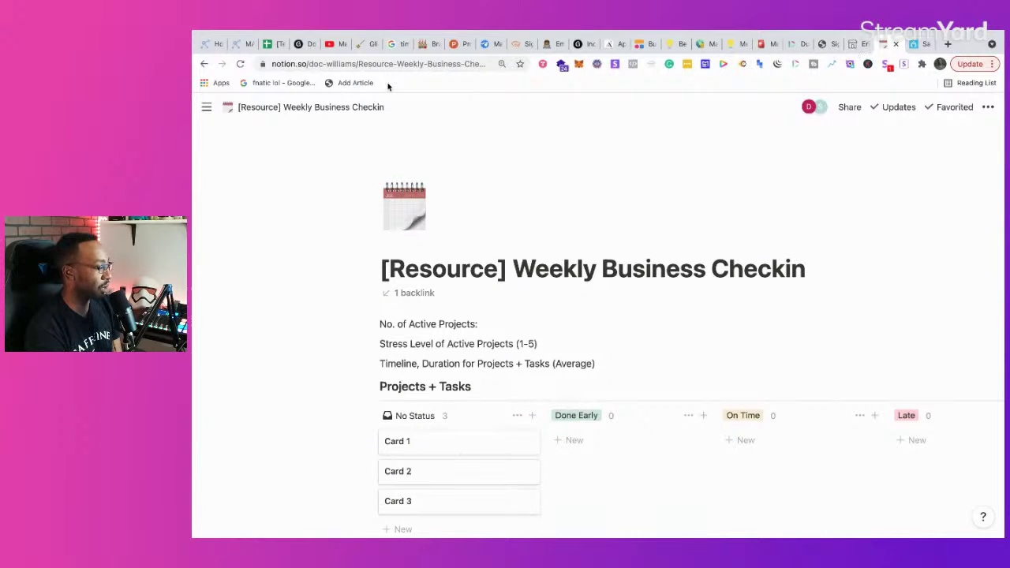
Step: Search 'OS' in Quick Find and open the Brand Factory OS page
mouse_move(209, 109)
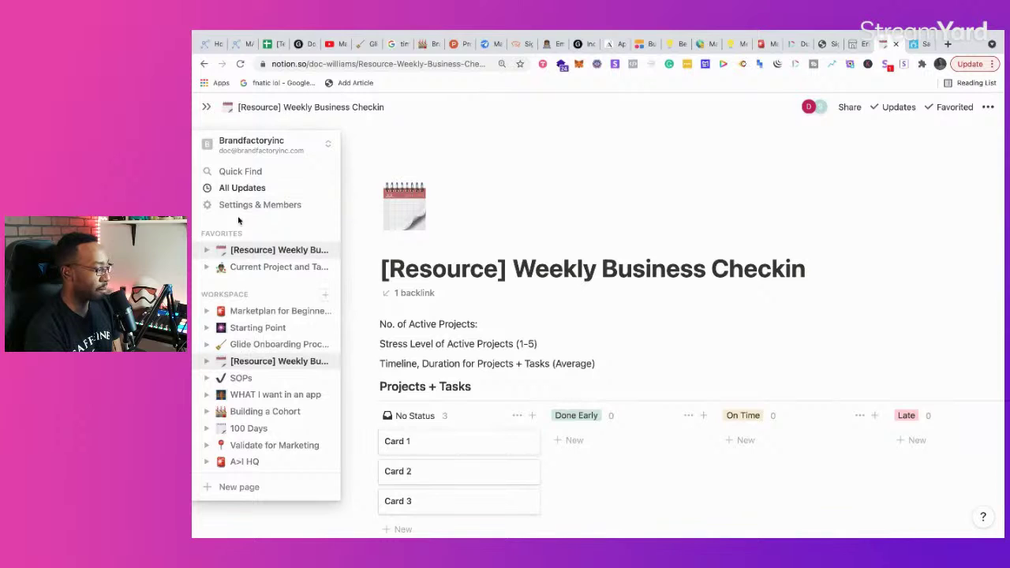
click(267, 172)
text(OS)
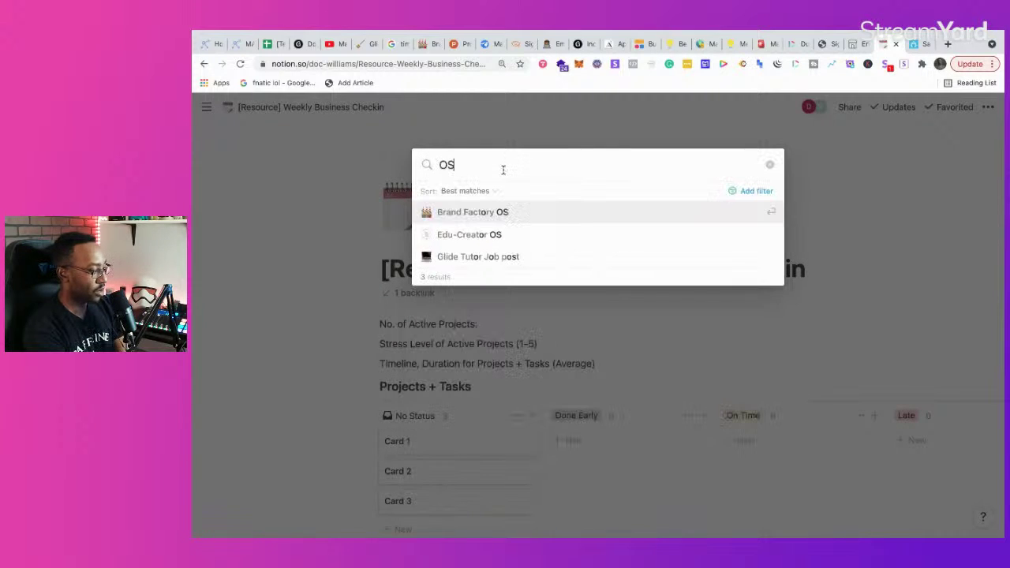
click(480, 212)
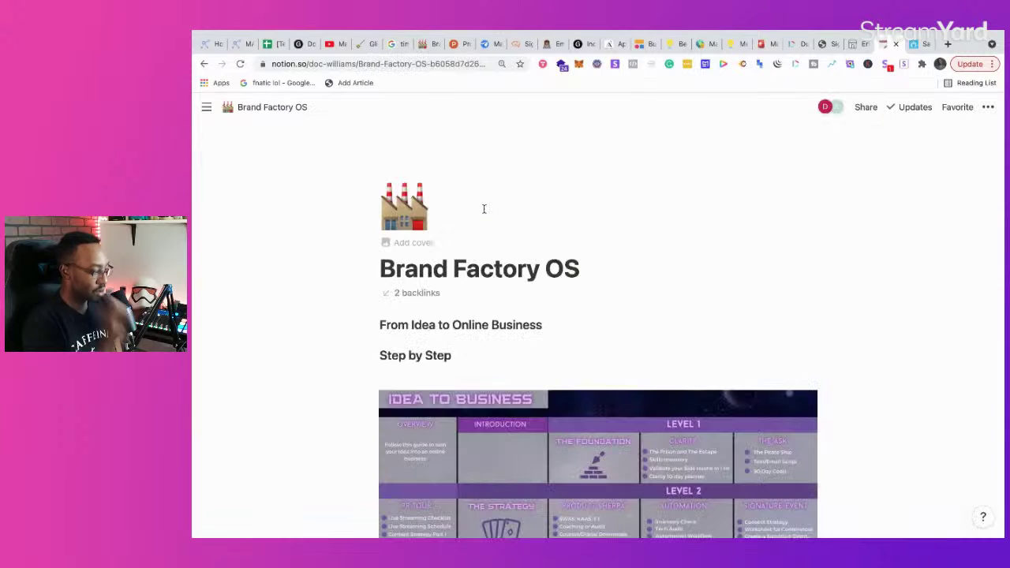
Step: Open the Step 1- Clarity card from the BF OS board and skim its content
scroll(501, 387, down, 5)
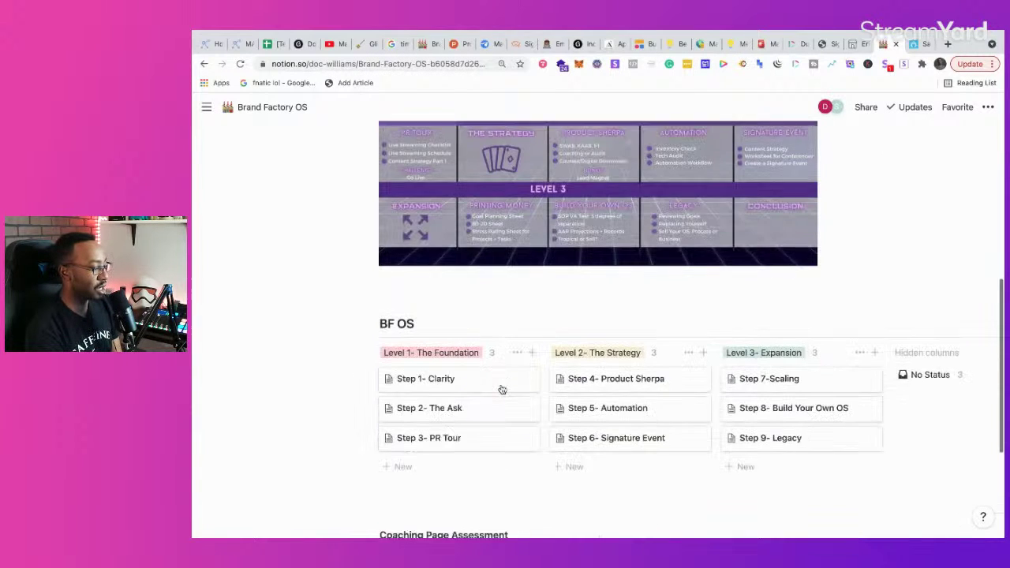
scroll(502, 390, down, 1)
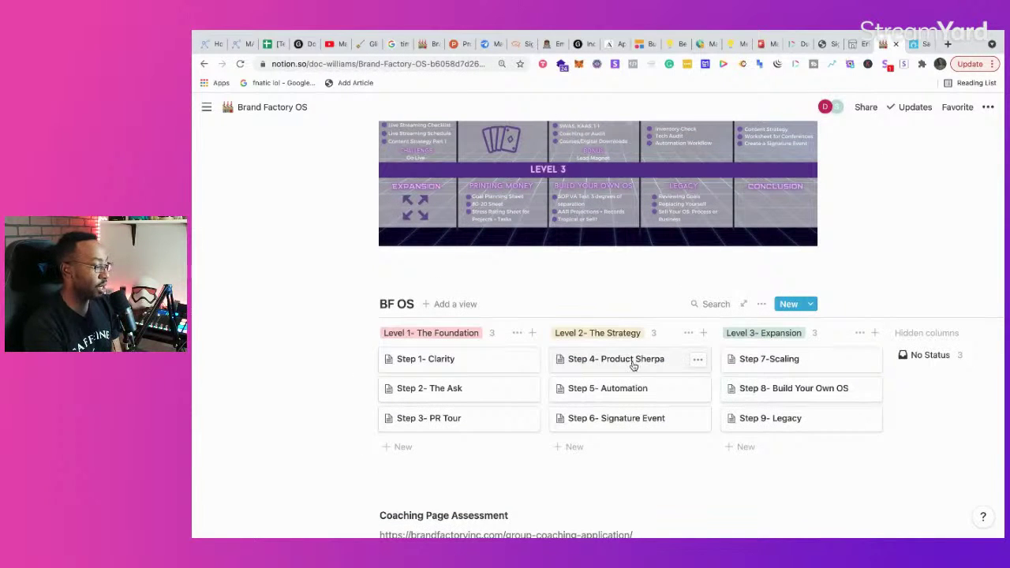
click(461, 363)
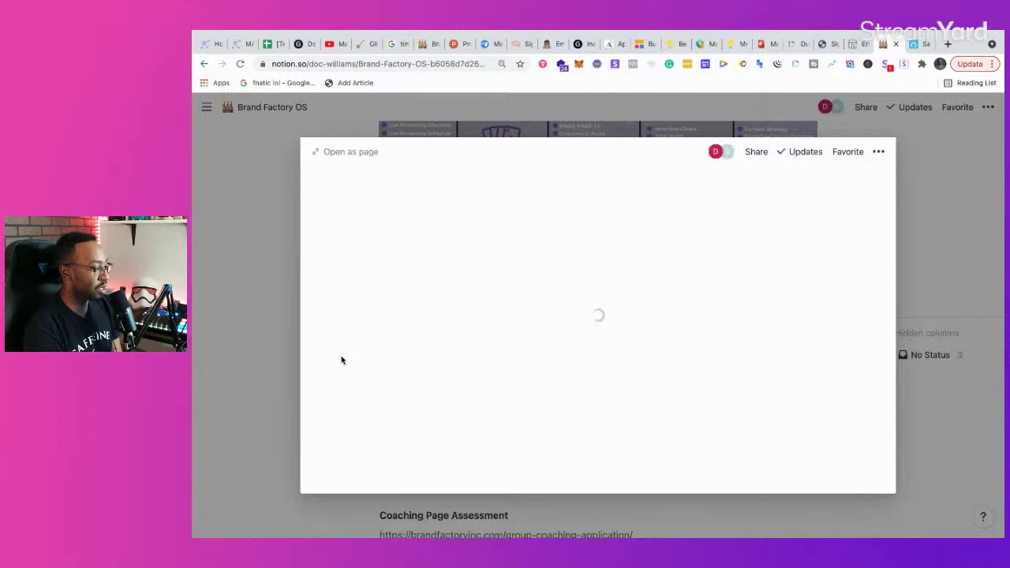
scroll(468, 368, down, 10)
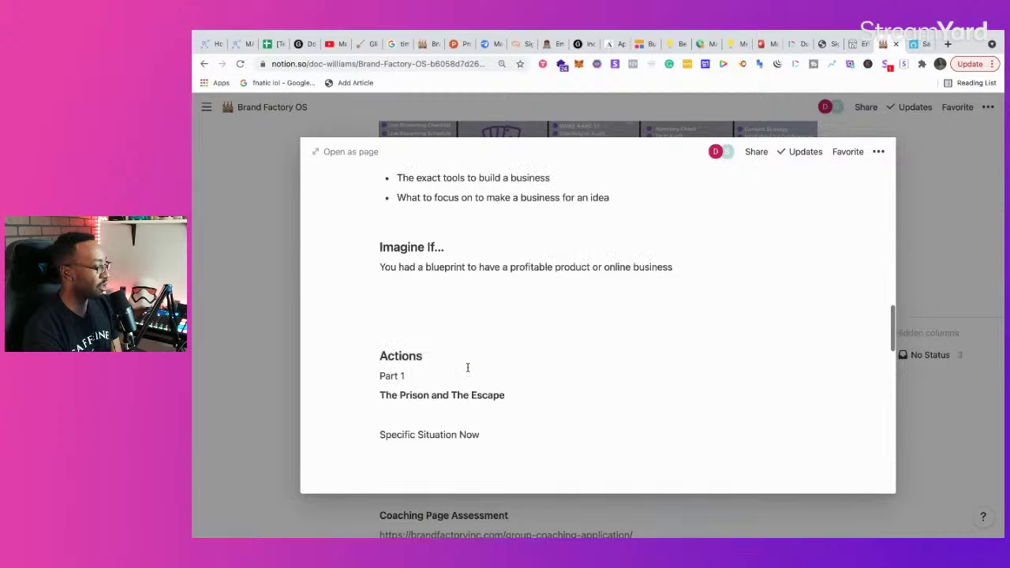
scroll(468, 368, down, 5)
scroll(466, 368, up, 2)
Step: Open the side-hustle validation page and review its flowchart from 'Do people need your product/service?' onward
click(502, 308)
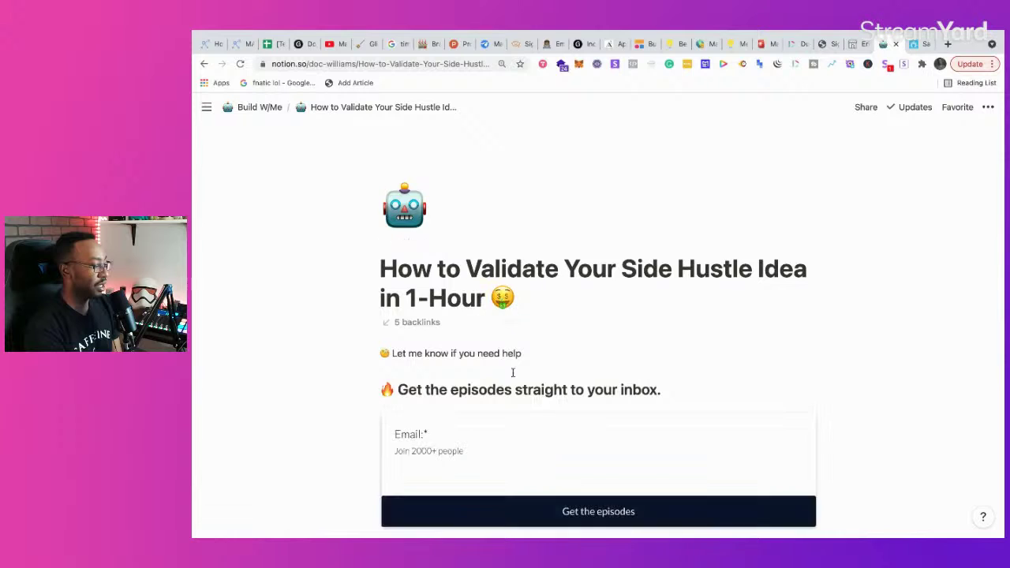
scroll(513, 372, down, 15)
scroll(513, 377, up, 2)
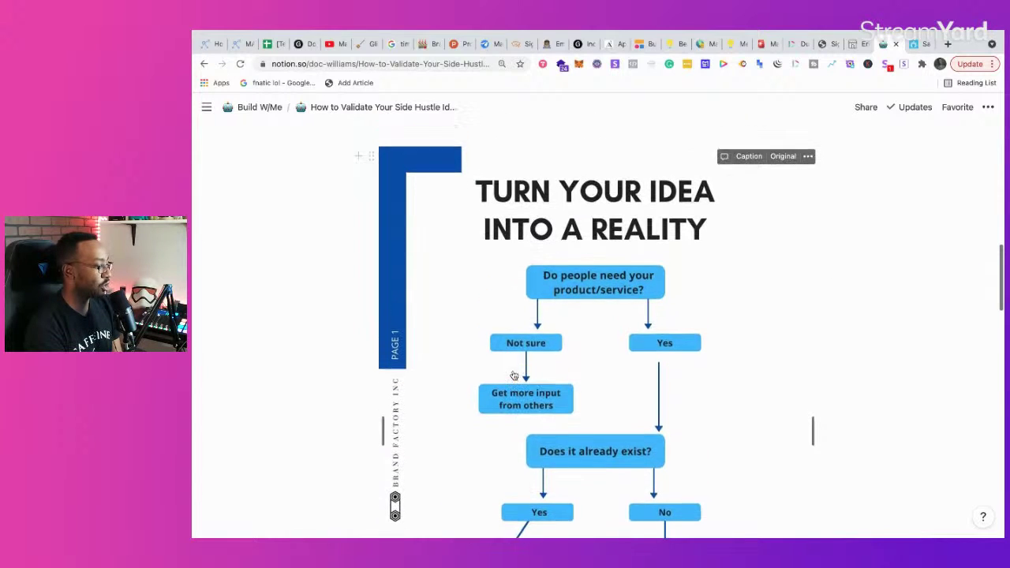
scroll(514, 377, down, 8)
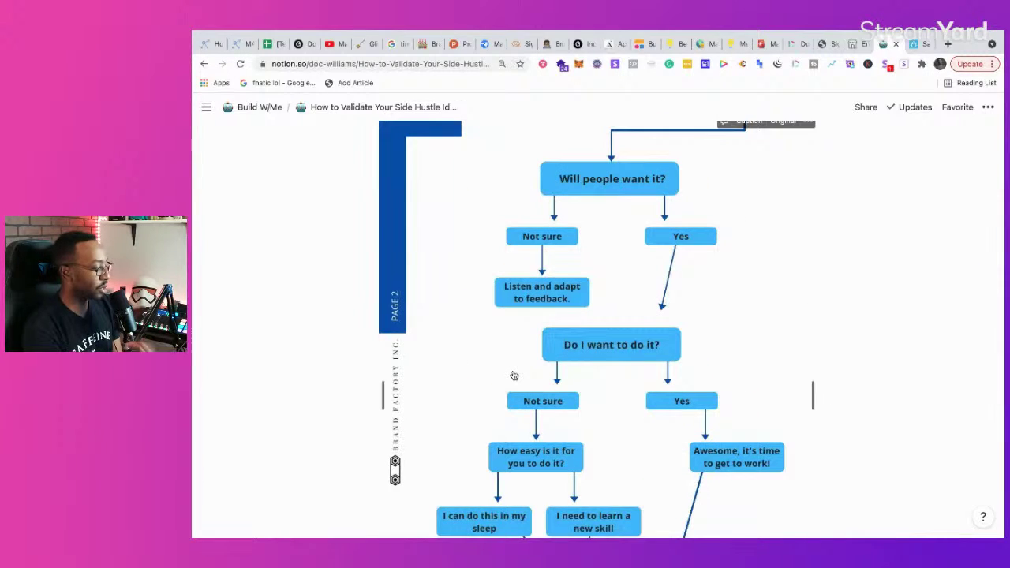
scroll(513, 376, down, 1)
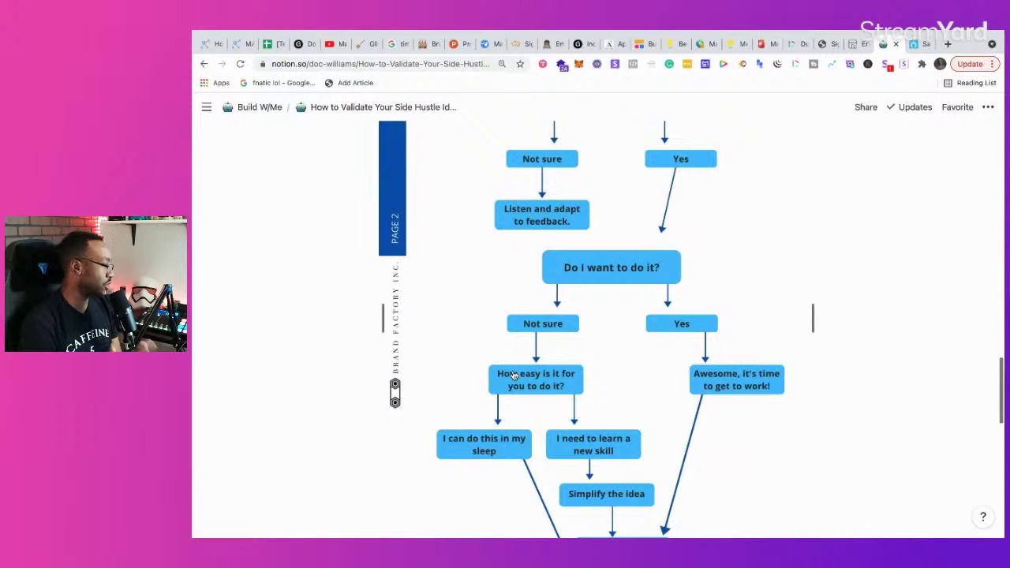
scroll(514, 376, down, 2)
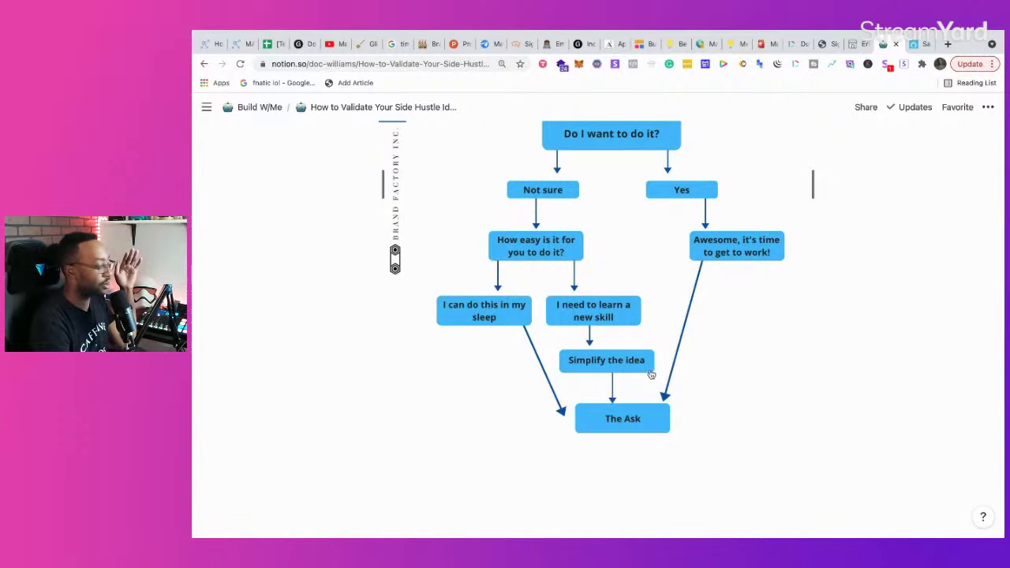
scroll(652, 375, up, 15)
scroll(652, 375, down, 3)
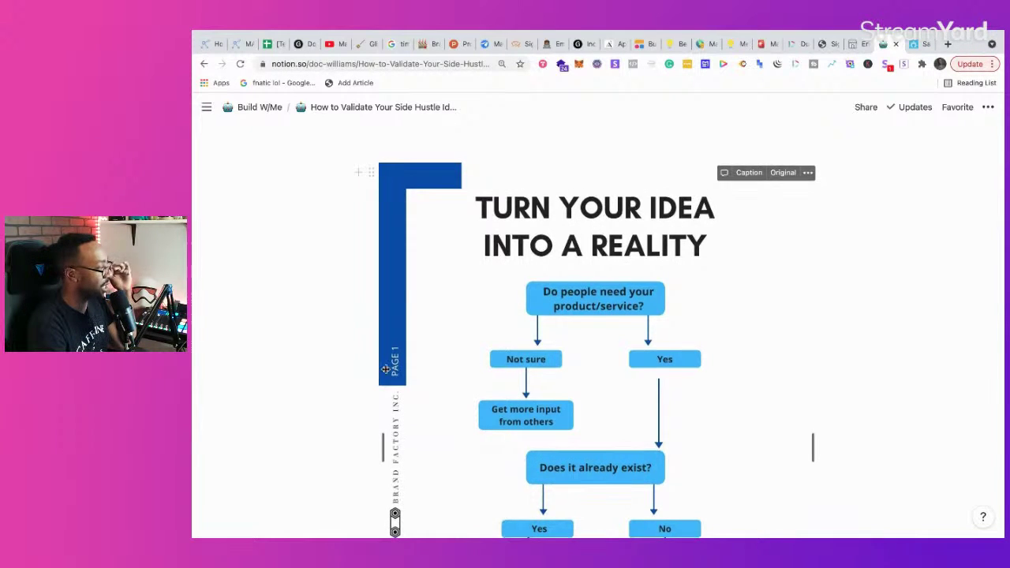
scroll(466, 368, down, 10)
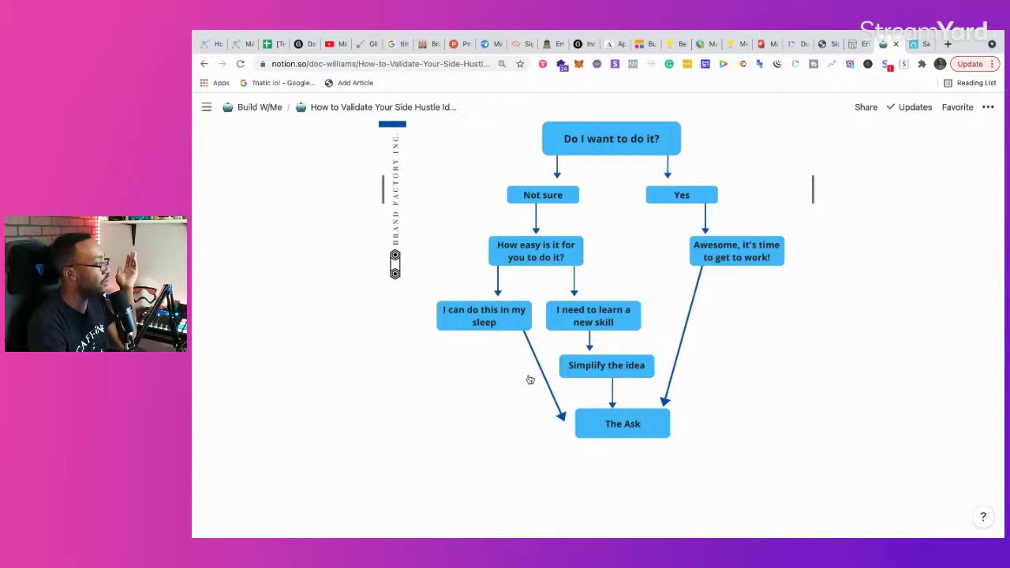
scroll(499, 367, up, 10)
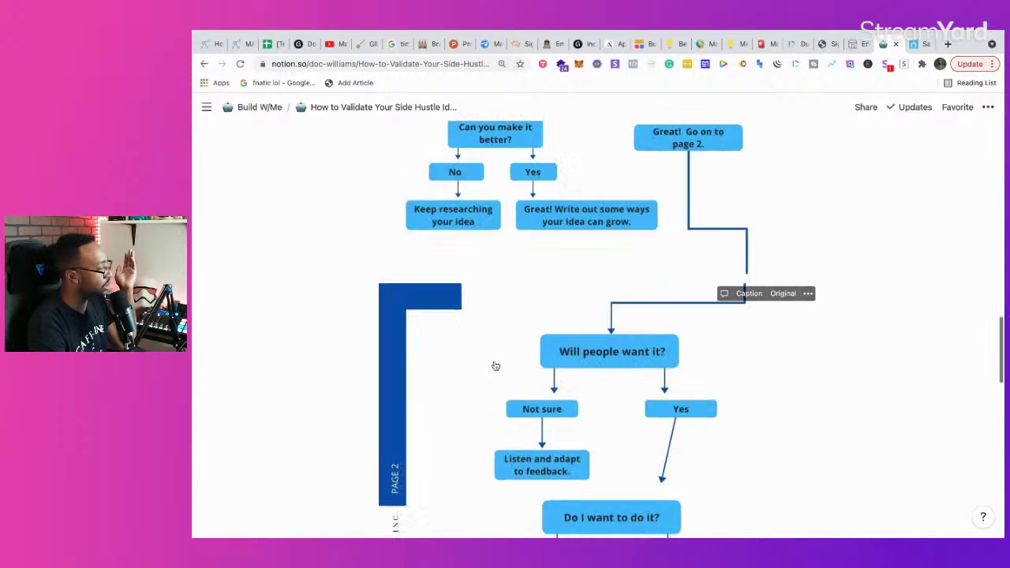
scroll(495, 364, up, 2)
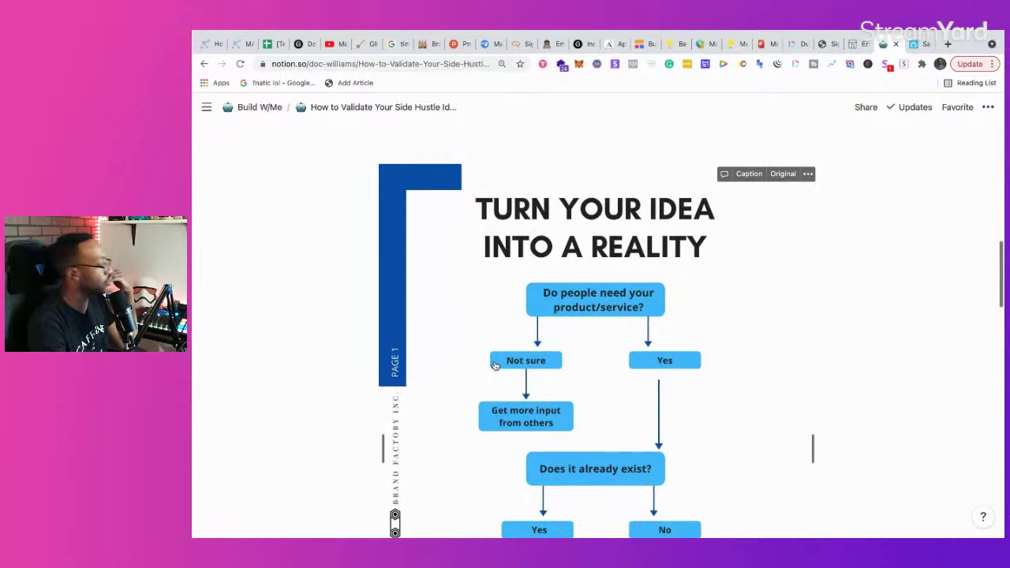